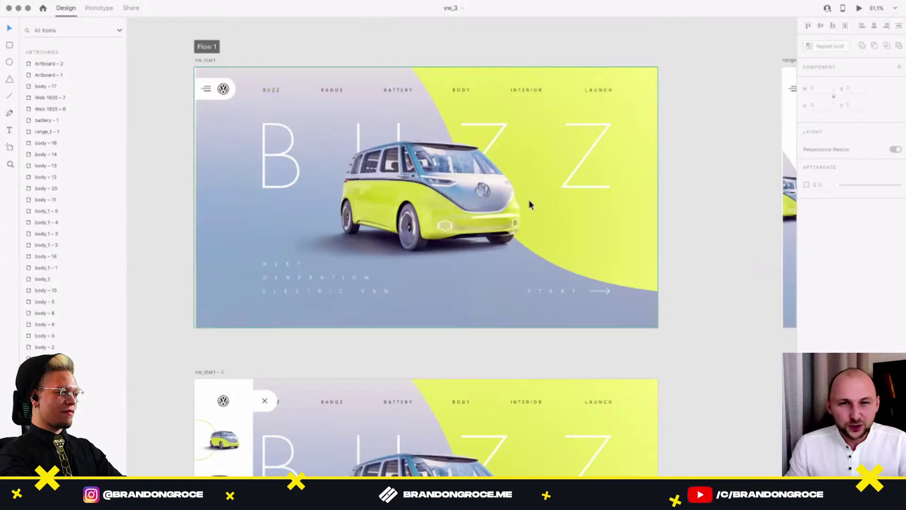
Look over the vw_start and vw_start – 1 artboards and the neighbouring range screens.
scroll(498, 197, "up", 5)
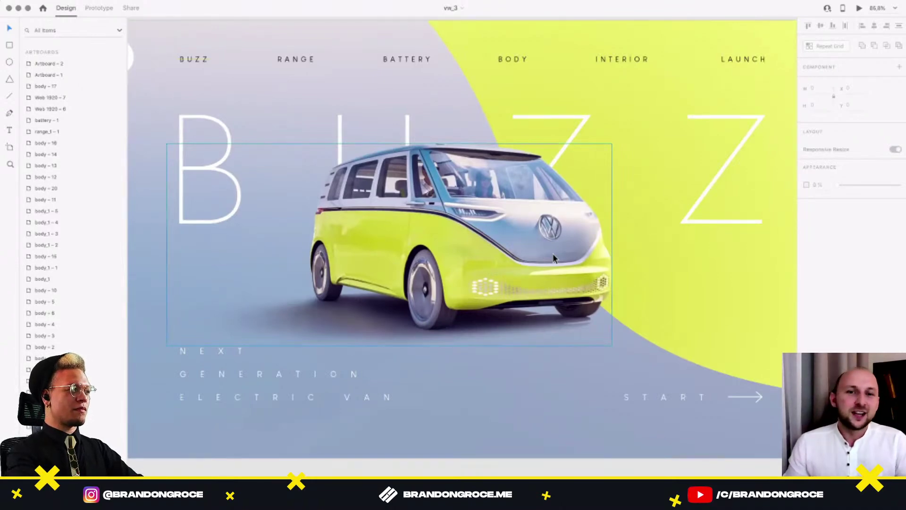
scroll(554, 257, "down", 5)
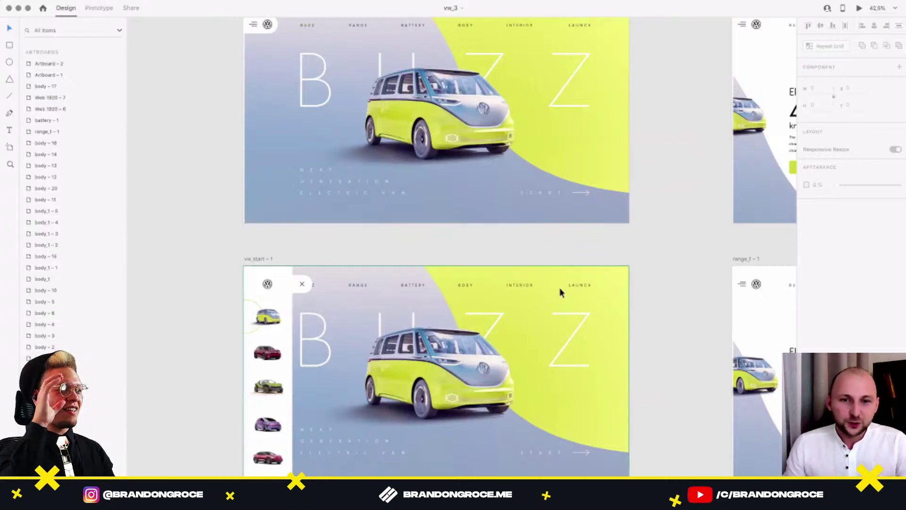
scroll(564, 297, "down", 3)
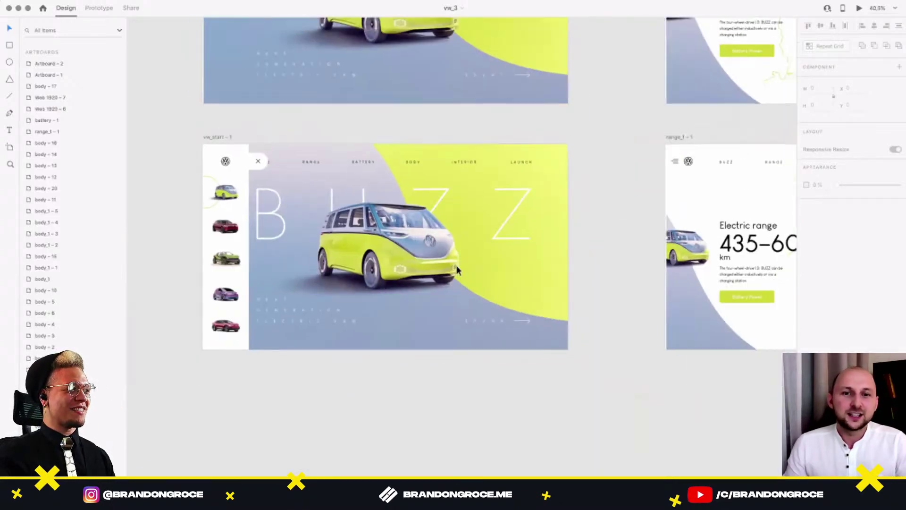
scroll(457, 270, "down", 3)
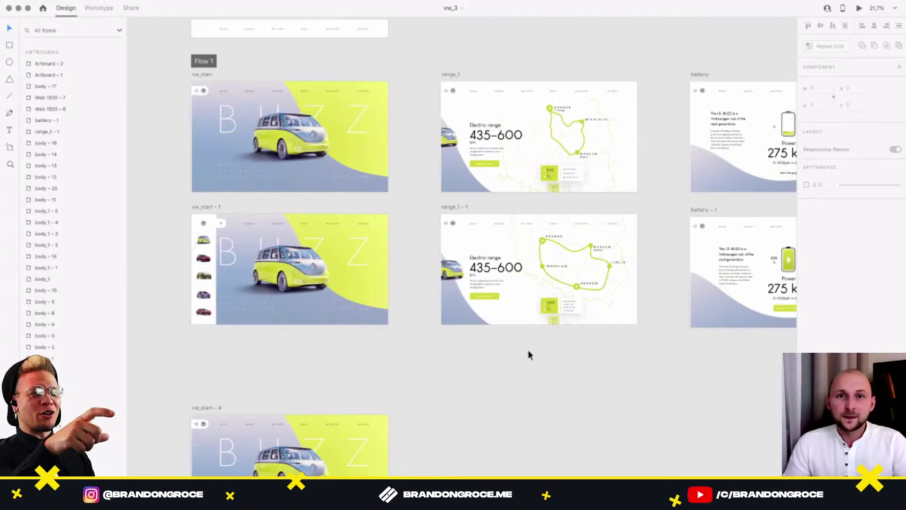
left_click_drag(498, 372, 557, 406)
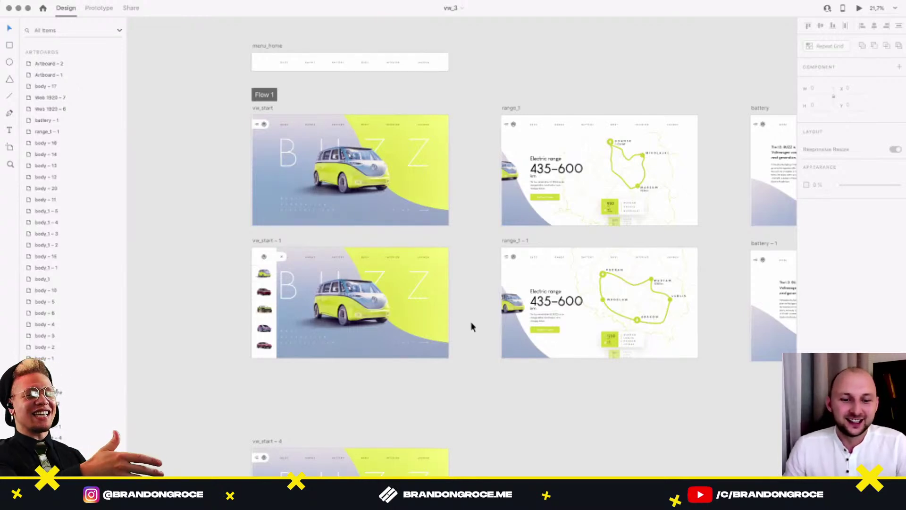
left_click_drag(471, 316, 507, 281)
left_click_drag(586, 364, 540, 337)
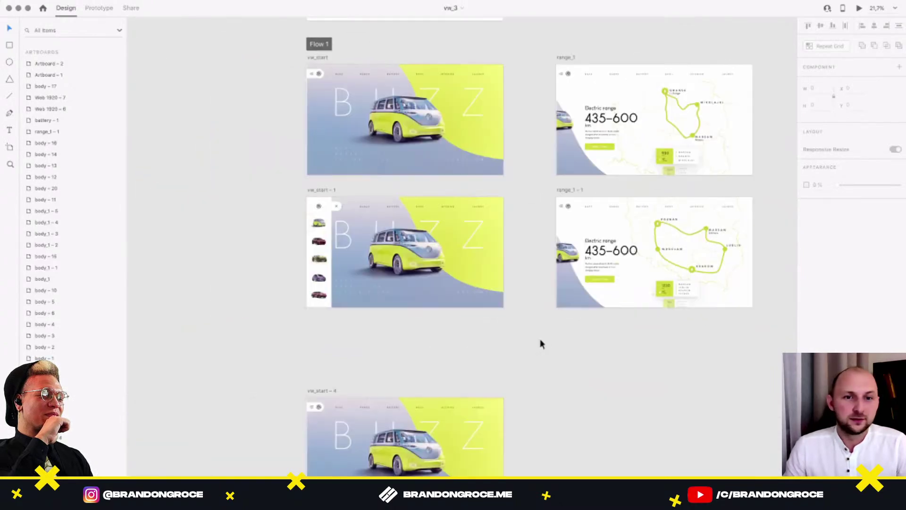
scroll(364, 215, "up", 5)
scroll(510, 272, "up", 3)
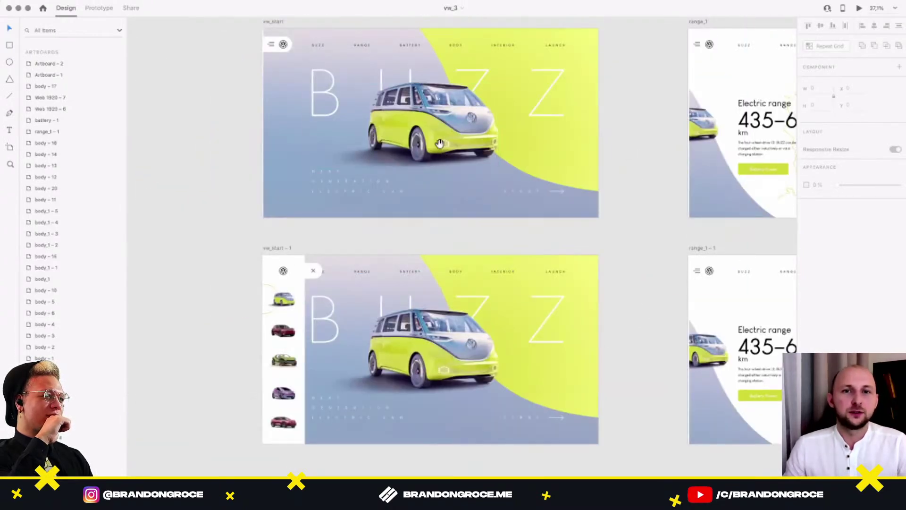
scroll(426, 167, "up", 1)
Inspect the layers of the car on vw_start and the background on vw_start – 4, comparing them with vw_start – 1.
left_click(426, 169)
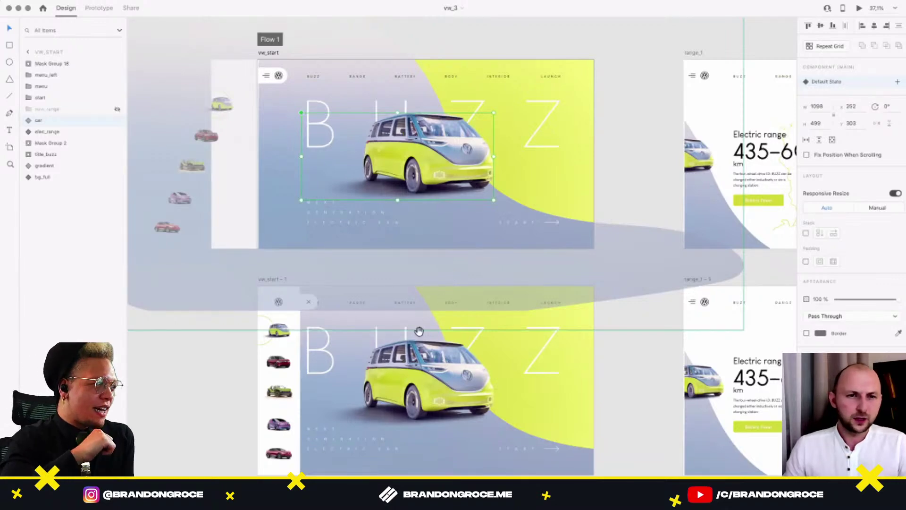
left_click_drag(419, 330, 439, 282)
left_click(256, 343)
left_click_drag(511, 267, 469, 316)
left_click(456, 166)
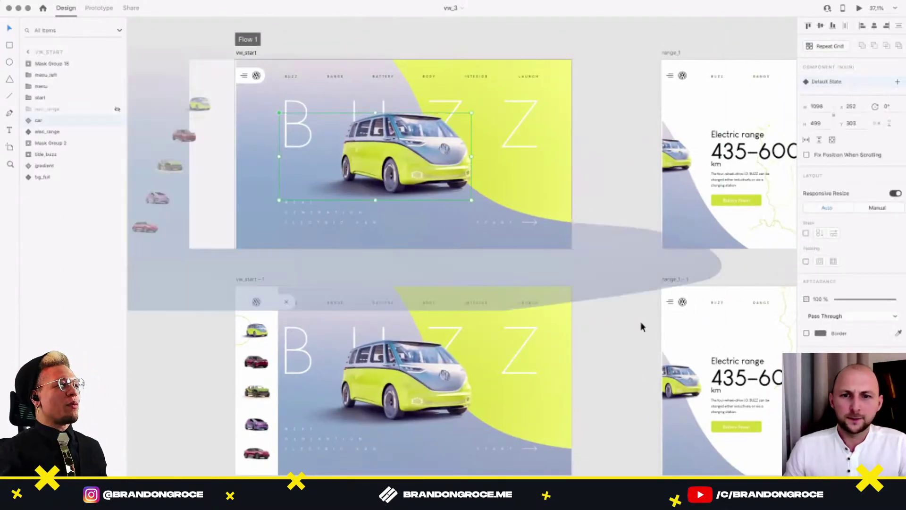
left_click_drag(609, 246, 630, 38)
left_click_drag(568, 329, 557, 243)
left_click(498, 401)
left_click_drag(563, 360, 556, 460)
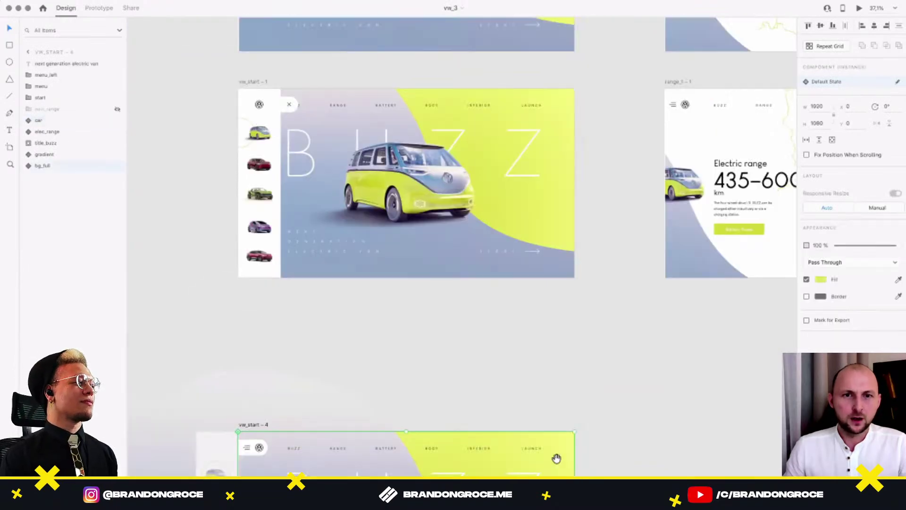
left_click_drag(632, 98, 631, 244)
scroll(631, 244, "up", 3)
Survey all artboards of the project, from the start, range and battery screens to the dark body and long scrolling pages.
scroll(541, 251, "down", 6)
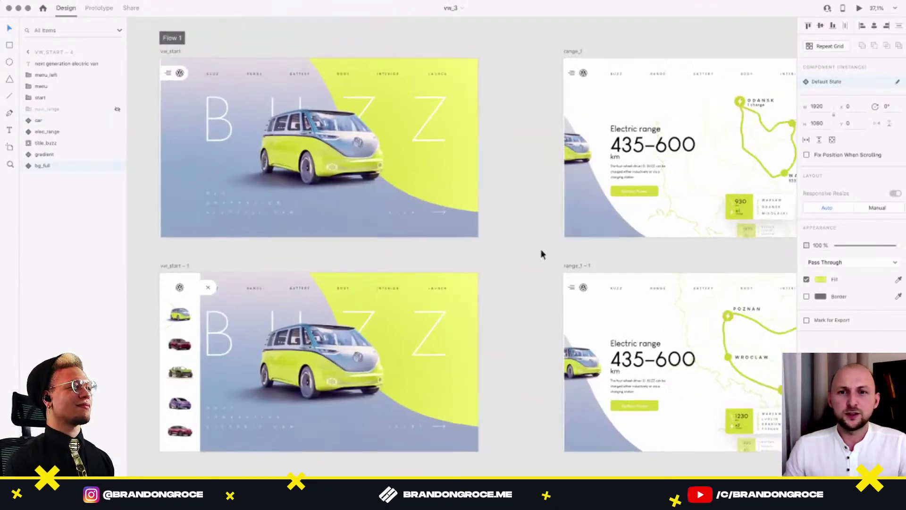
scroll(409, 285, "right", 4)
scroll(409, 285, "down", 4)
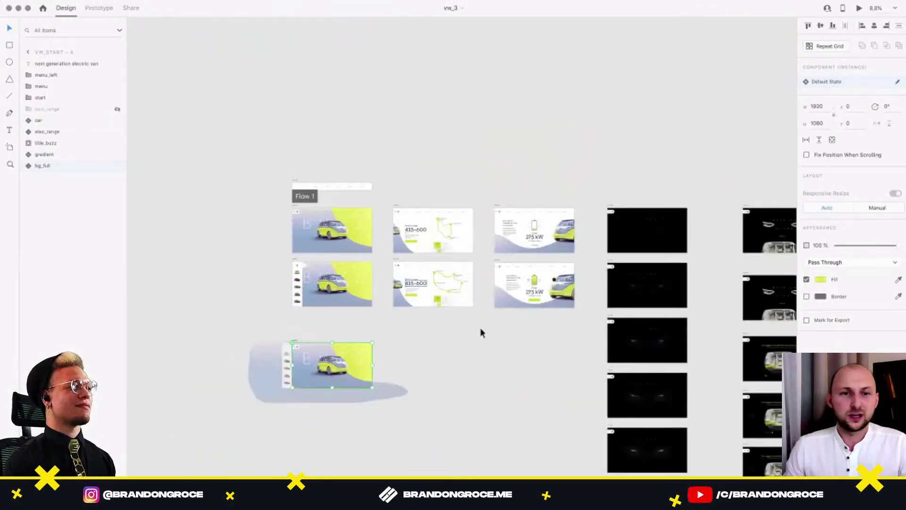
scroll(546, 330, "down", 3)
scroll(546, 330, "right", 5)
scroll(681, 277, "down", 2)
scroll(681, 277, "right", 5)
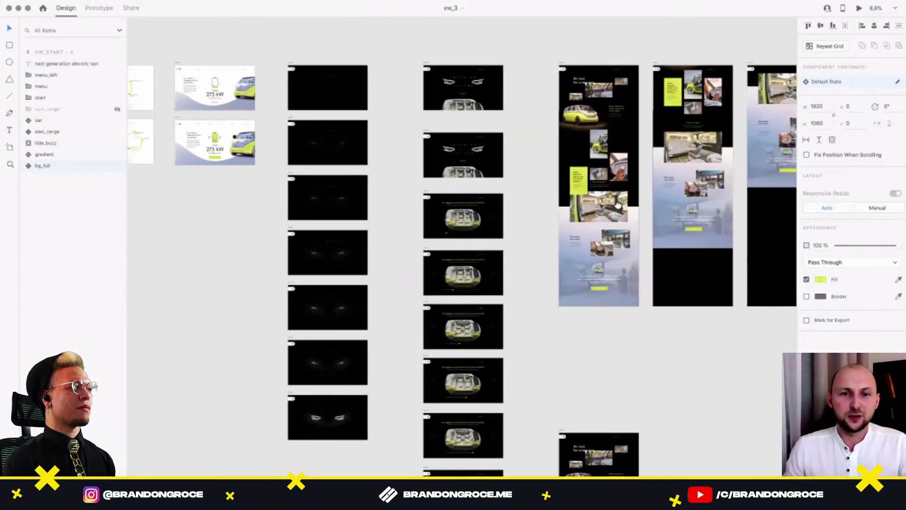
scroll(584, 269, "down", 4)
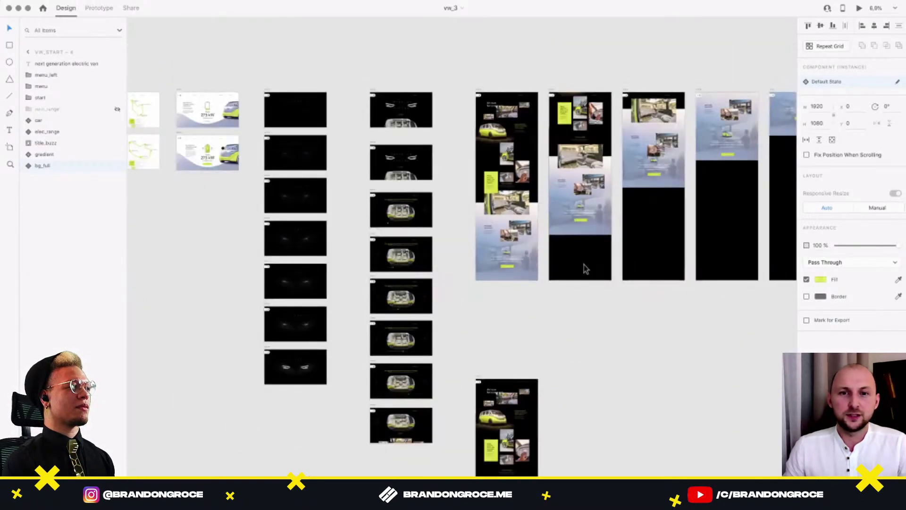
scroll(598, 330, "right", 2)
scroll(601, 322, "right", 1)
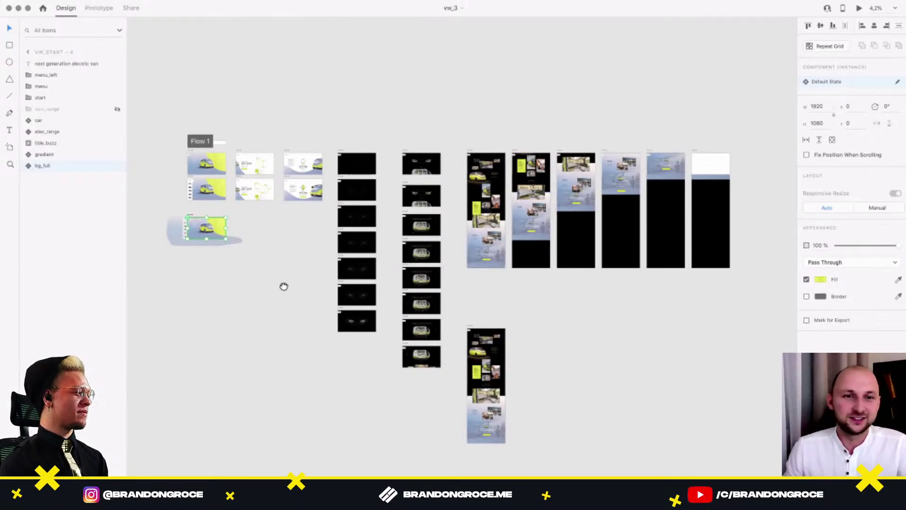
left_click_drag(284, 287, 330, 296)
scroll(228, 160, "up", 2)
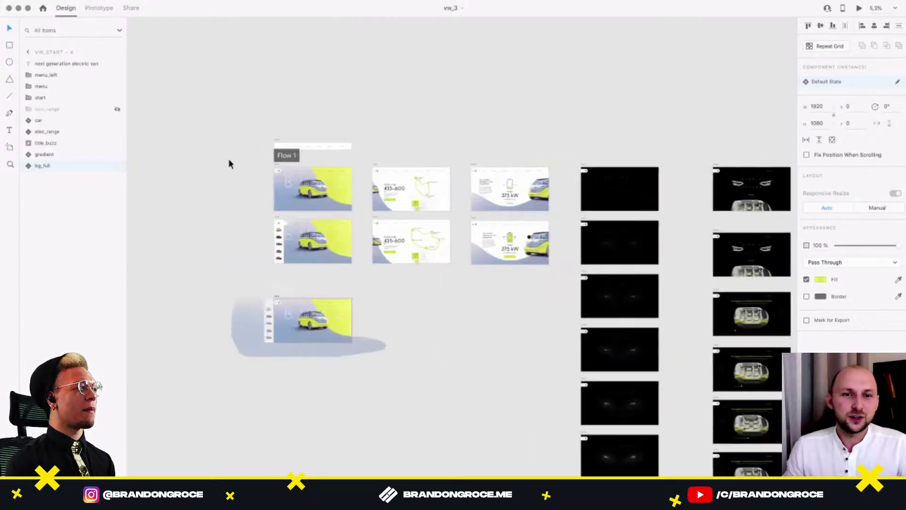
Preview the prototype from vw_start, open and close the side car menu several times to check its animation, and close the preview.
scroll(278, 208, "up", 5)
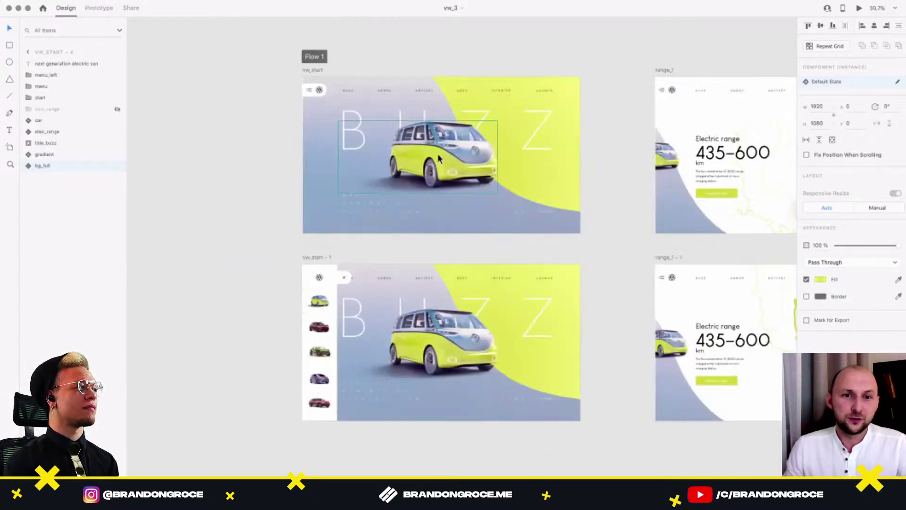
left_click(437, 154)
left_click(860, 9)
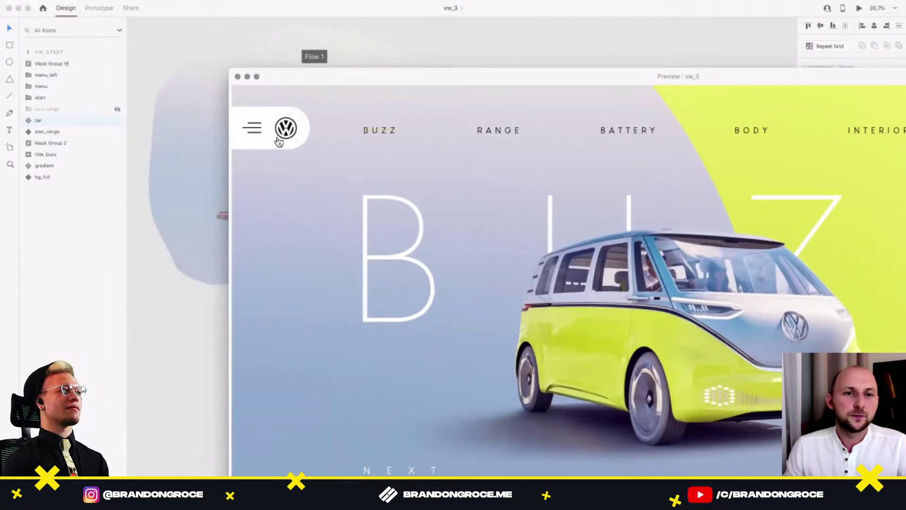
left_click(278, 140)
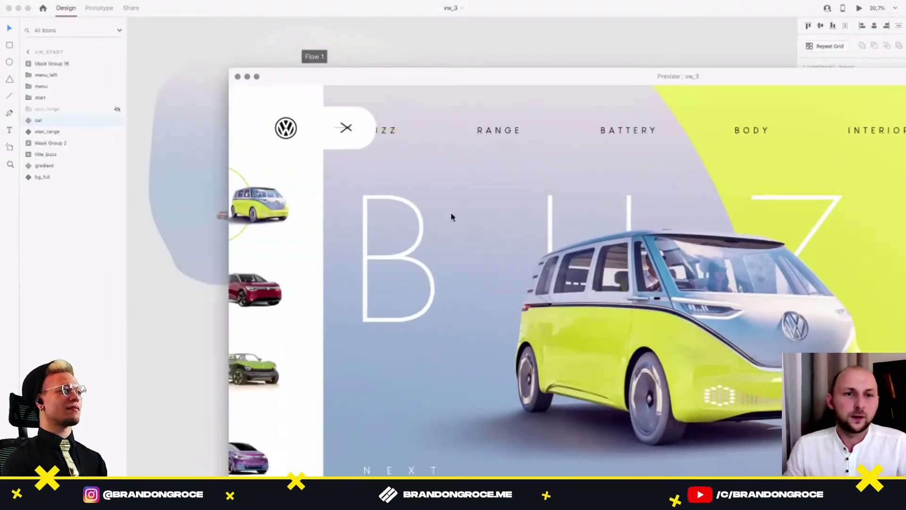
left_click(359, 145)
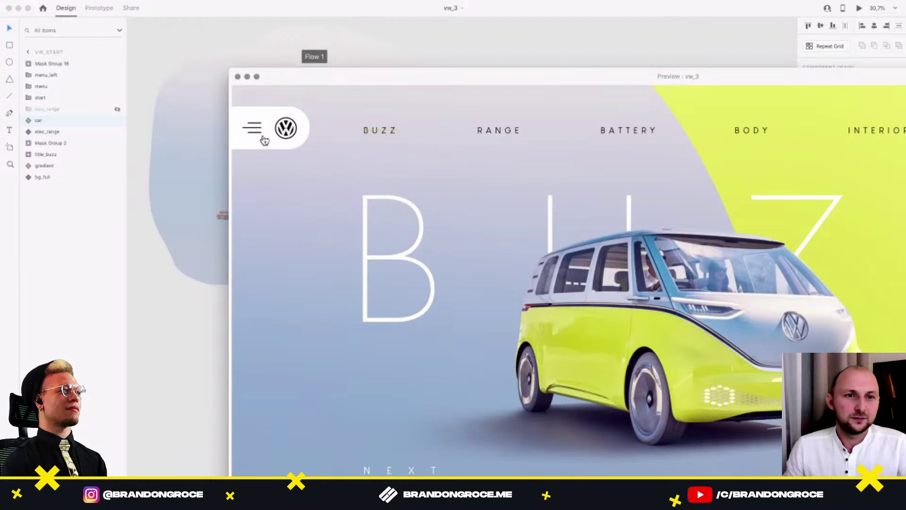
left_click(264, 140)
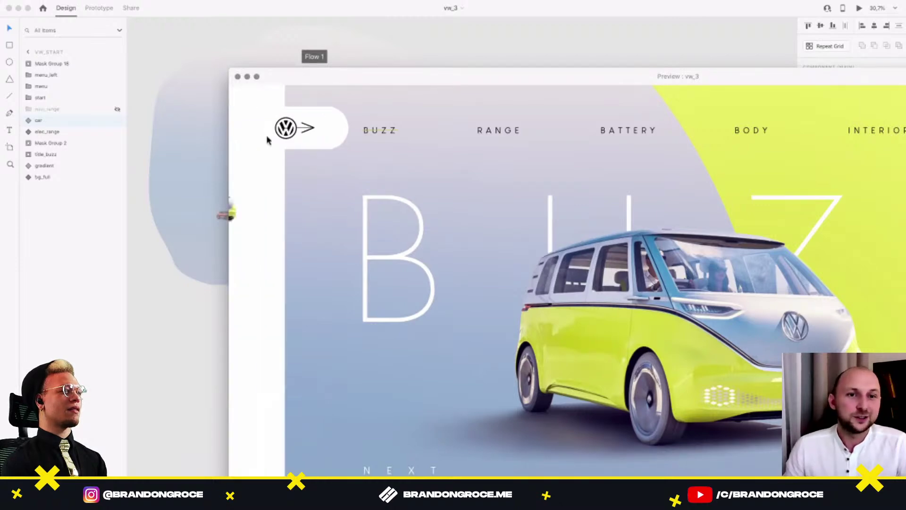
left_click(361, 133)
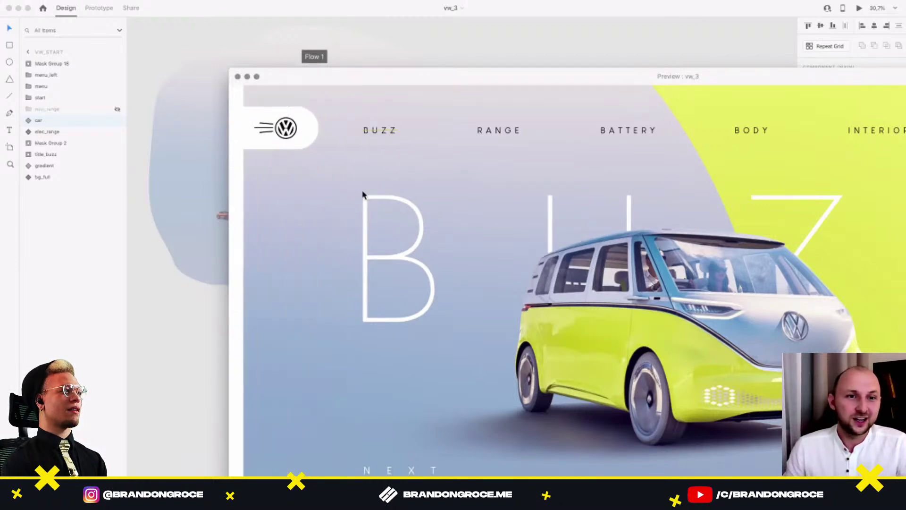
left_click_drag(339, 81, 330, 38)
left_click(255, 88)
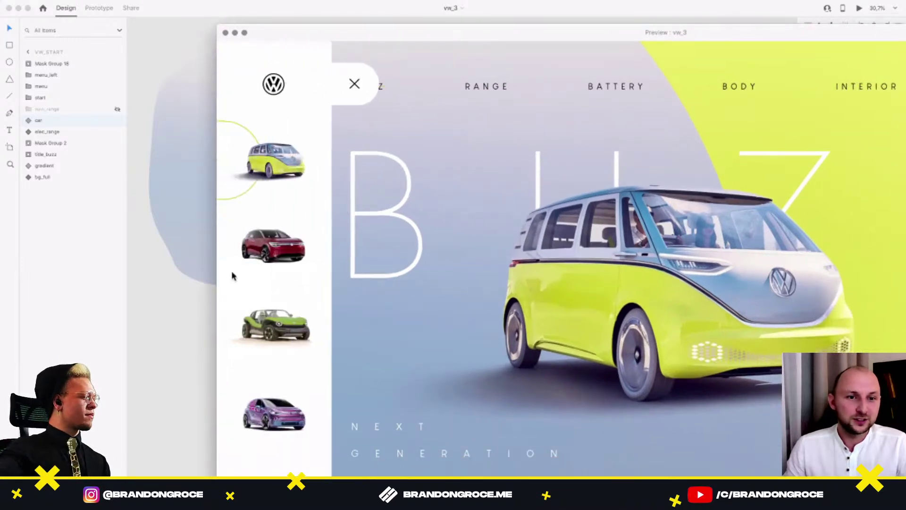
left_click(370, 230)
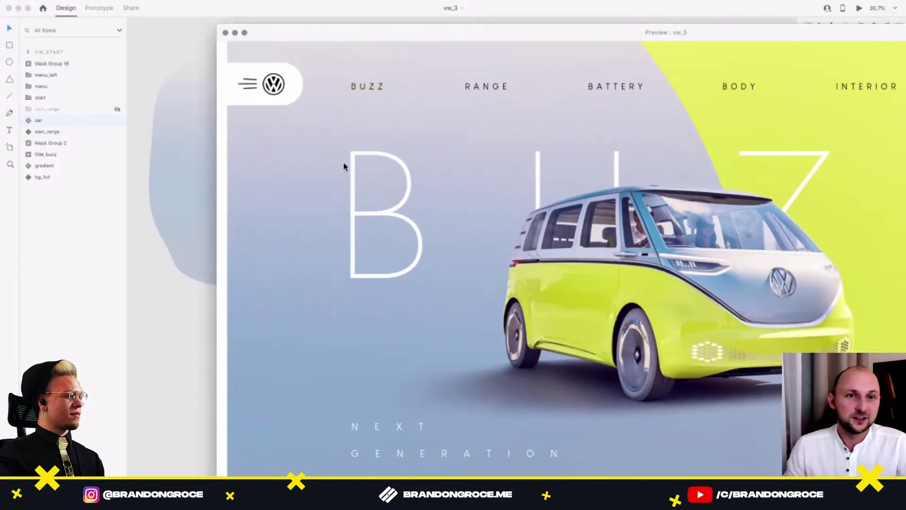
left_click(226, 37)
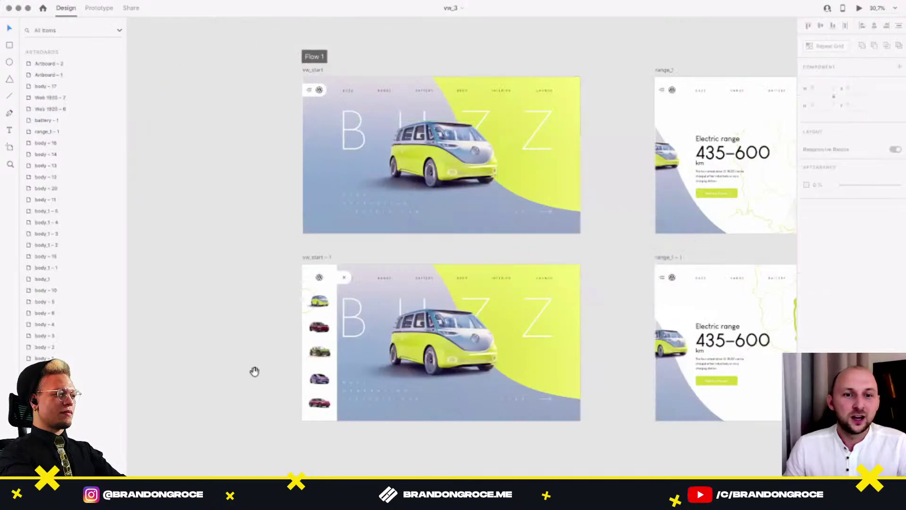
Duplicate the vw_start – 4 artboard directly below the original.
scroll(243, 307, "down", 5)
scroll(310, 350, "down", 5)
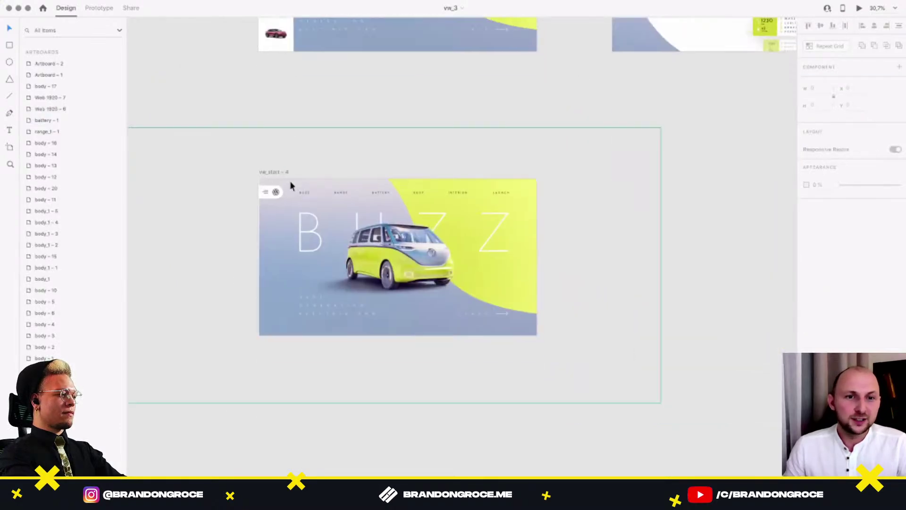
scroll(290, 180, "up", 3)
left_click(255, 172)
scroll(263, 162, "up", 3)
scroll(263, 162, "down", 5)
left_click_drag(333, 136, 346, 118)
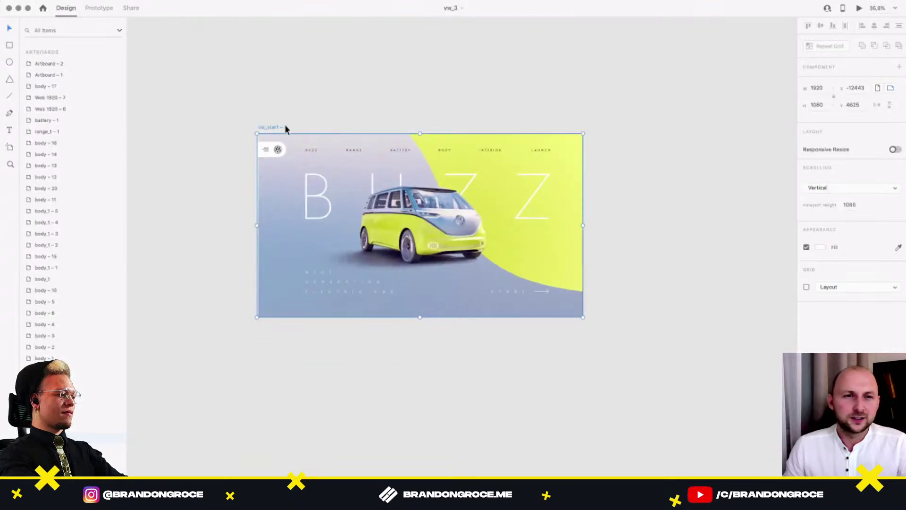
key("super+d")
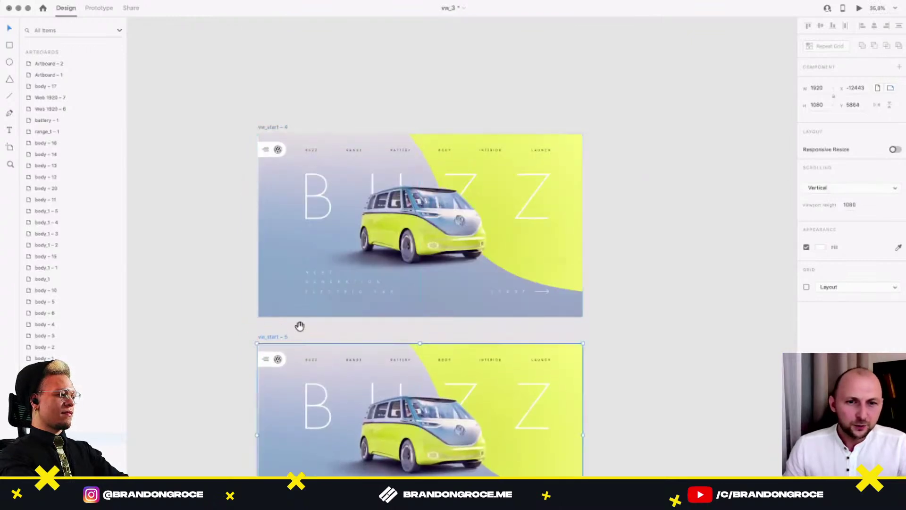
Select the menu_left group on the duplicated vw_start – 5 artboard and expand it to list its layers.
scroll(307, 274, "down", 3)
left_click(301, 255)
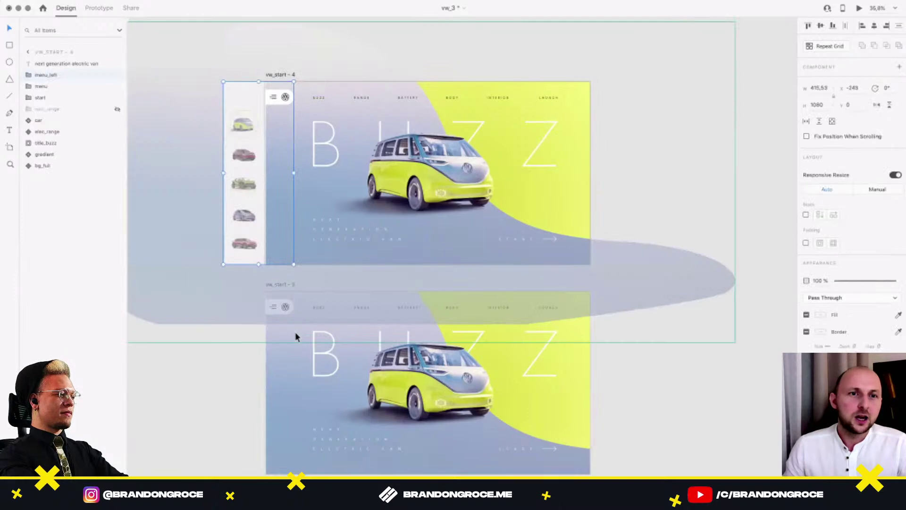
left_click(288, 369)
scroll(313, 295, "down", 5)
scroll(293, 269, "up", 3)
left_click(294, 270)
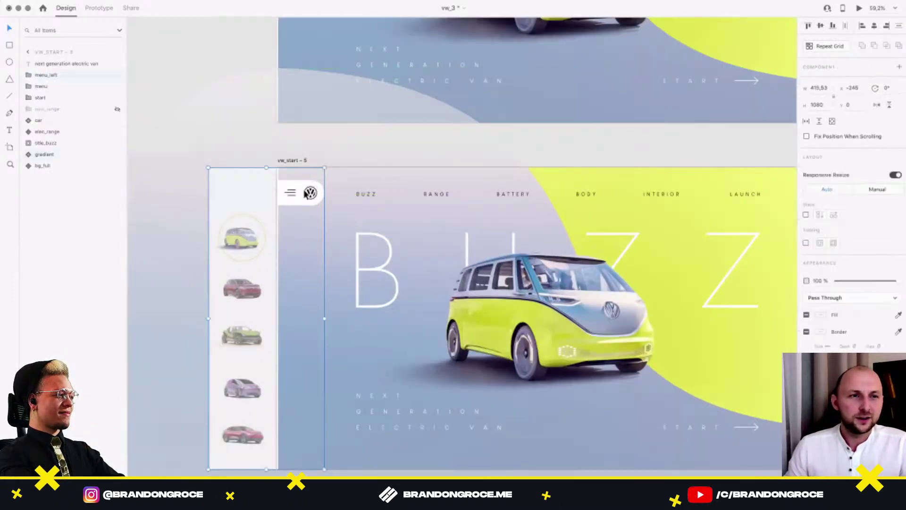
left_click(28, 75)
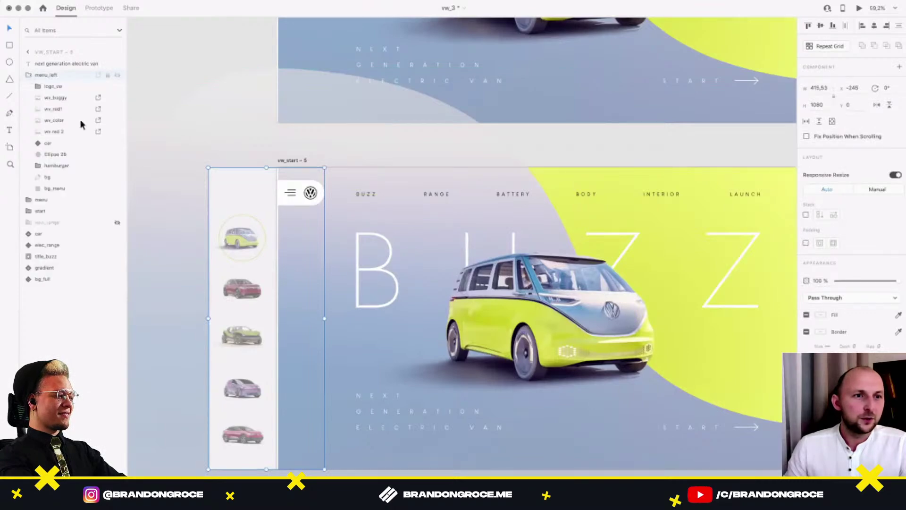
Move all menu_left layers except logo_vw horizontally to X 0 so the side car menu sits inside the vw_start – 5 artboard.
scroll(287, 202, "up", 1)
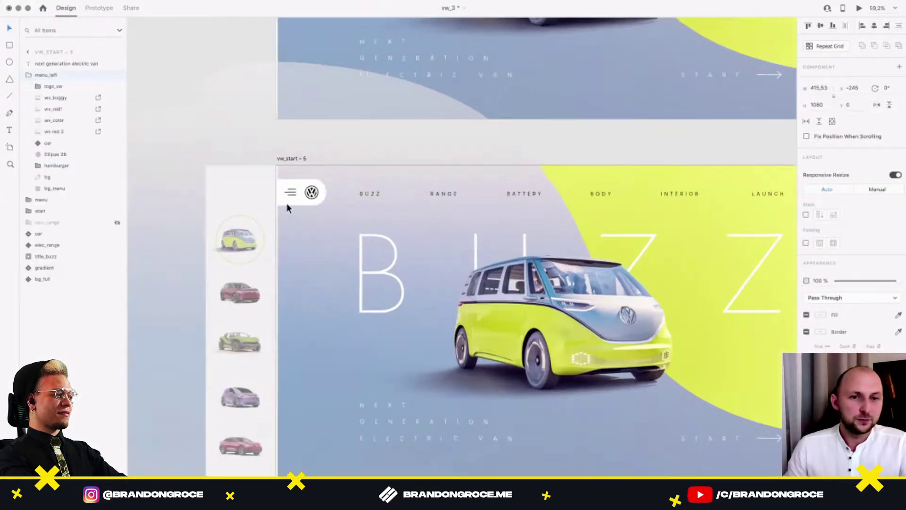
left_click(64, 88)
left_click(66, 188, "shift")
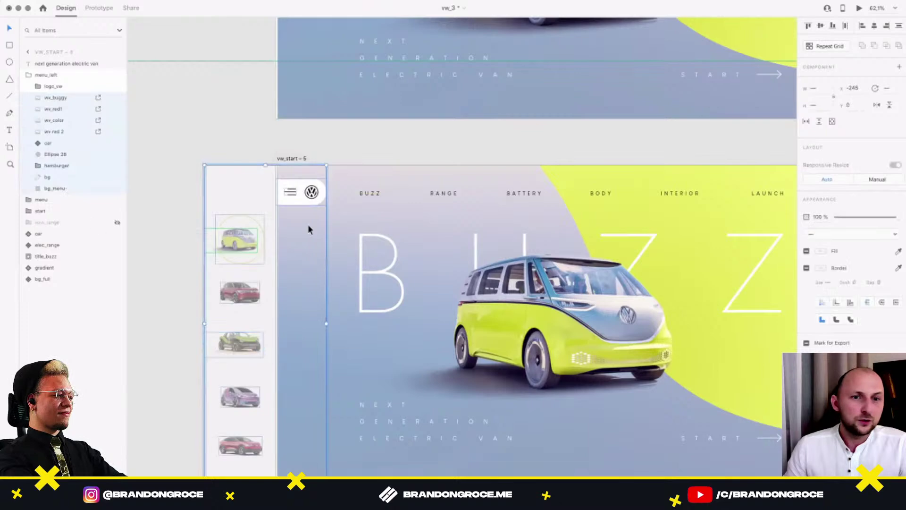
left_click_drag(298, 205, 369, 213)
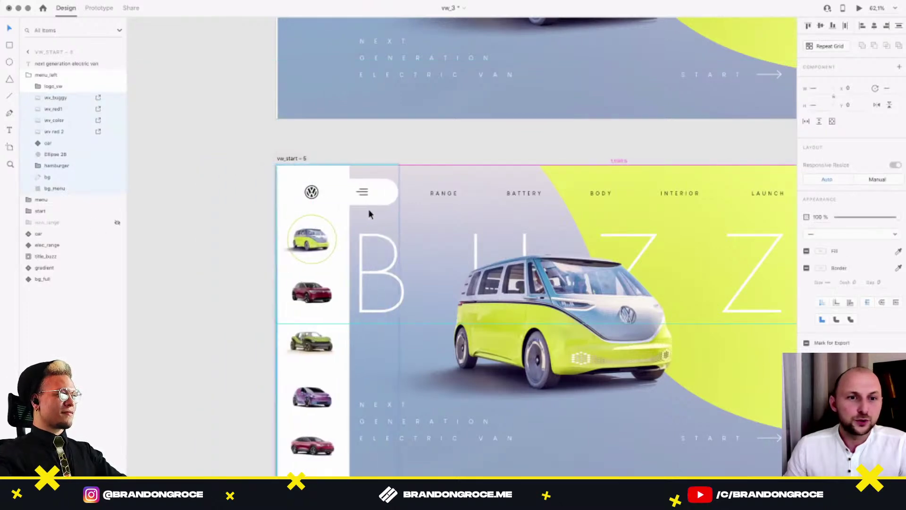
scroll(359, 193, "up", 5)
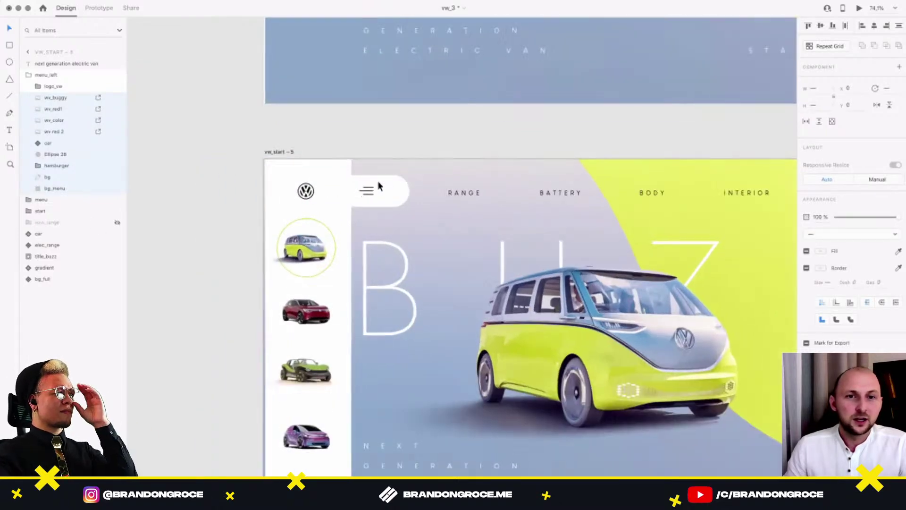
Rotate the hamburger icon's upper and lower bars 45° in opposite directions and cross them at their centres to form an X.
double_click(405, 202)
left_click_drag(405, 202, 461, 228)
scroll(344, 196, "up", 8)
left_click(385, 188)
scroll(419, 194, "up", 2)
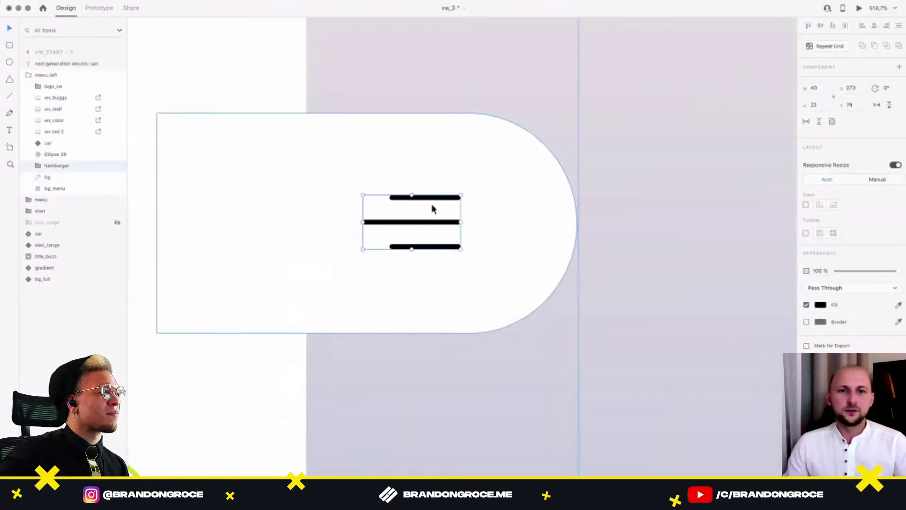
double_click(423, 198)
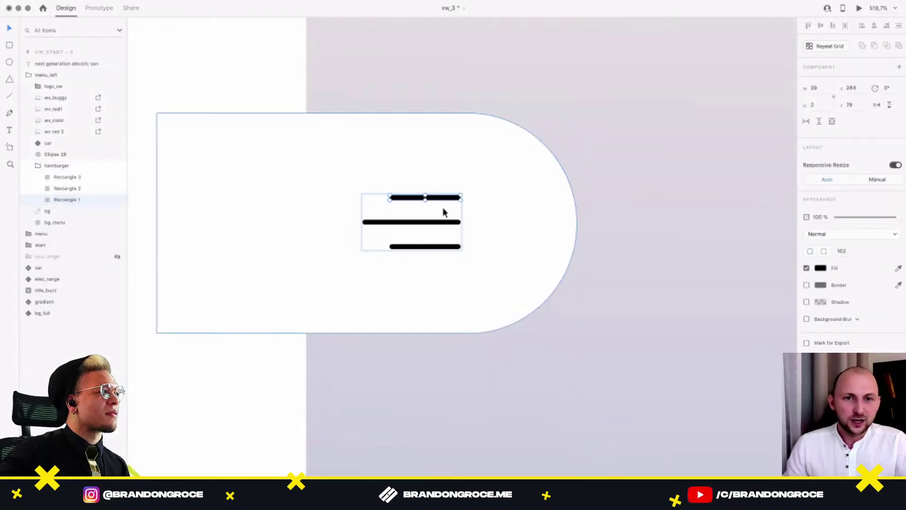
left_click_drag(467, 205, 434, 223)
left_click(445, 246)
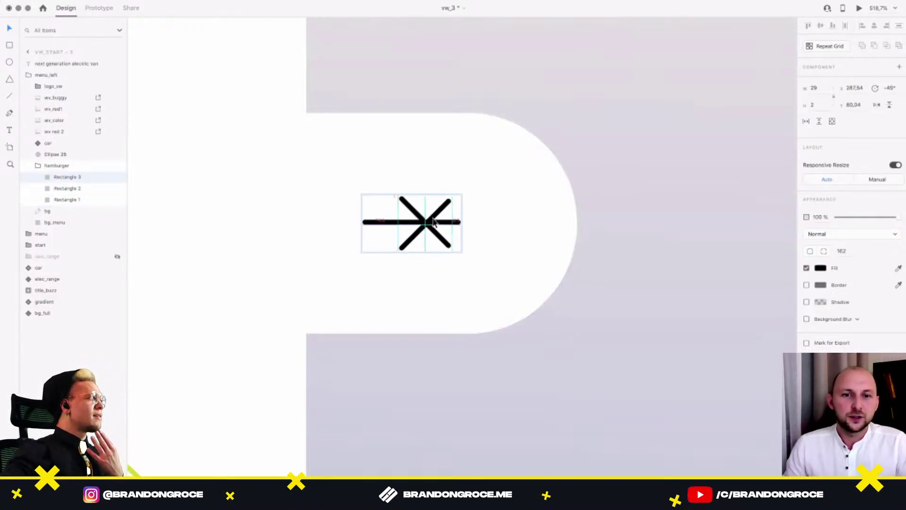
Shorten the hamburger icon's middle bar to a width of 3 and lower its opacity to 0%.
left_click(395, 223)
mouse_move(395, 226)
left_mouse_down()
mouse_move(260, 225)
mouse_move(410, 227)
left_mouse_up()
scroll(260, 225, "up", 3)
left_click_drag(861, 221, 827, 218)
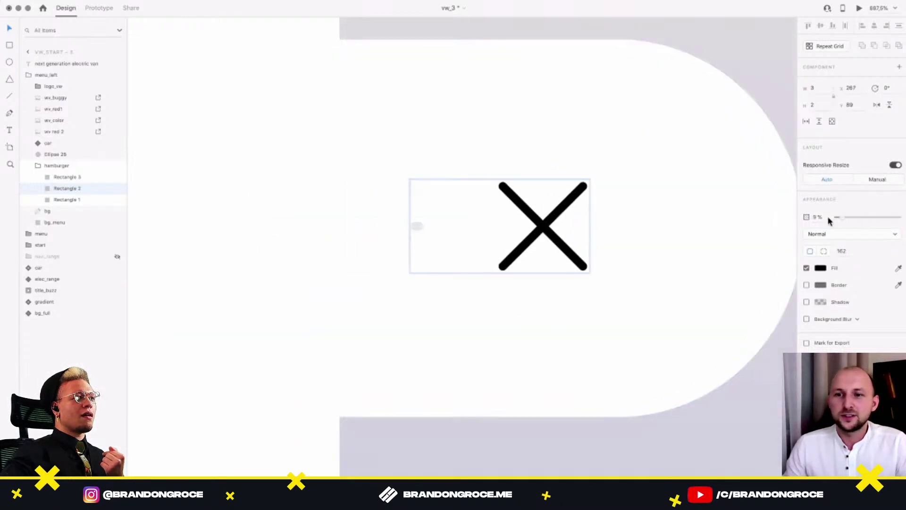
Switch to prototyping and link the vw_start – 4 artboard to vw_start – 5.
scroll(557, 256, "down", 5)
scroll(524, 253, "down", 3)
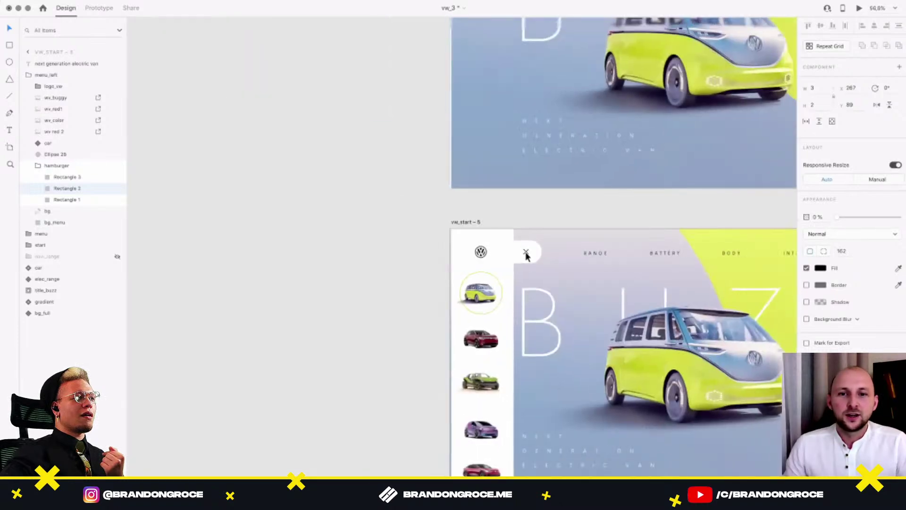
scroll(356, 239, "down", 3)
left_click(310, 113)
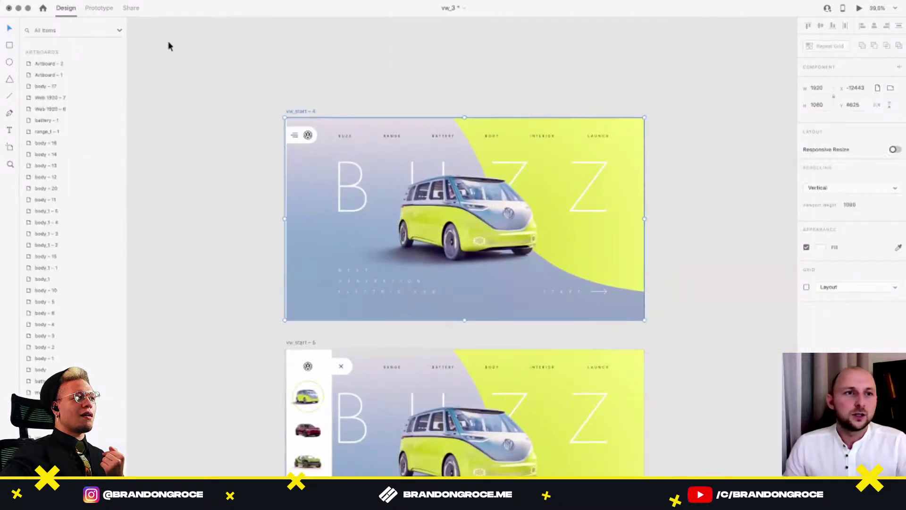
left_click(99, 8)
scroll(318, 125, "down", 3)
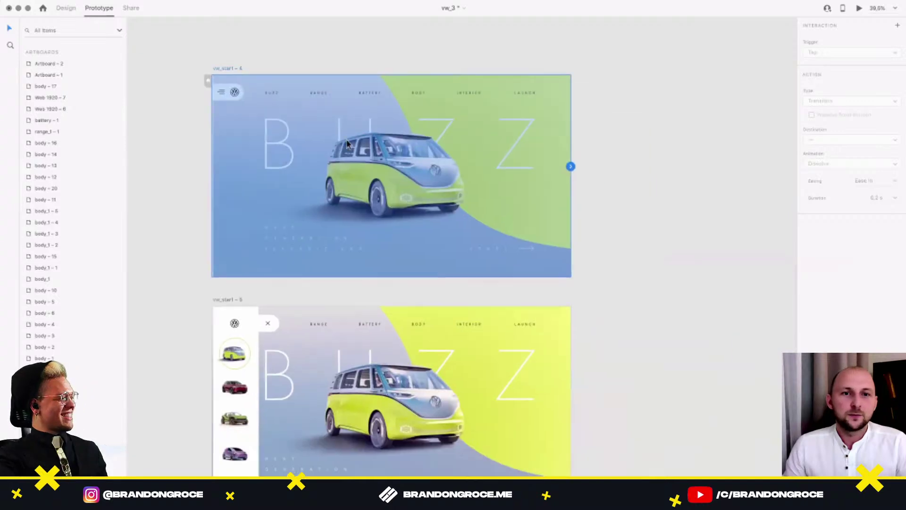
scroll(419, 138, "up", 3)
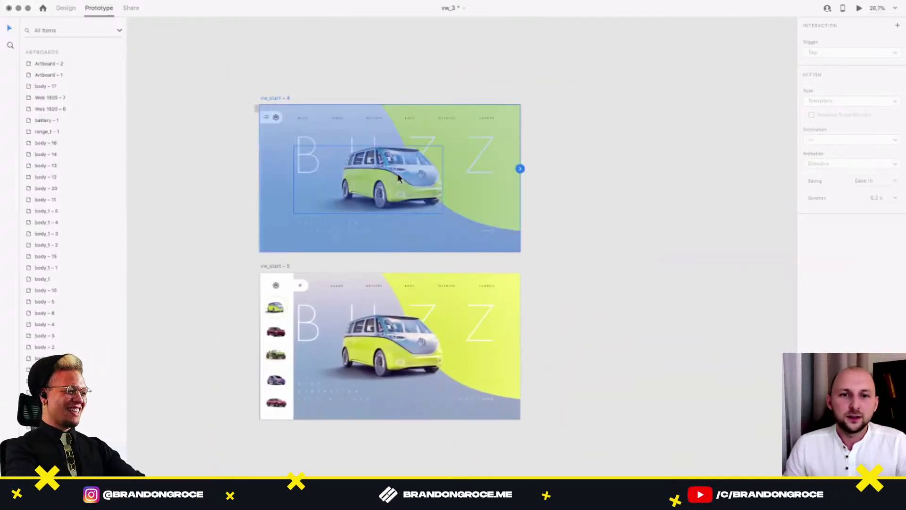
left_click_drag(520, 169, 493, 349)
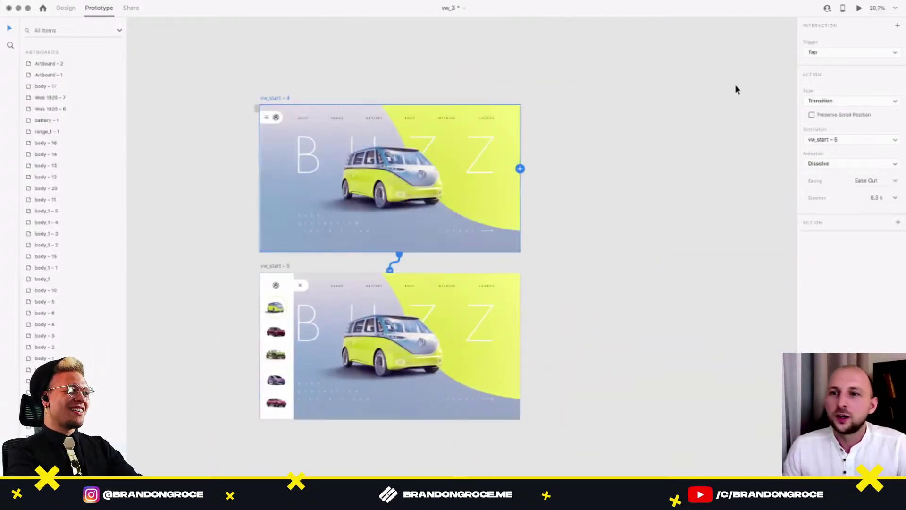
Set the trigger of the vw_start – 4 interaction to Keys & Gamepad with the key S.
left_click(825, 54)
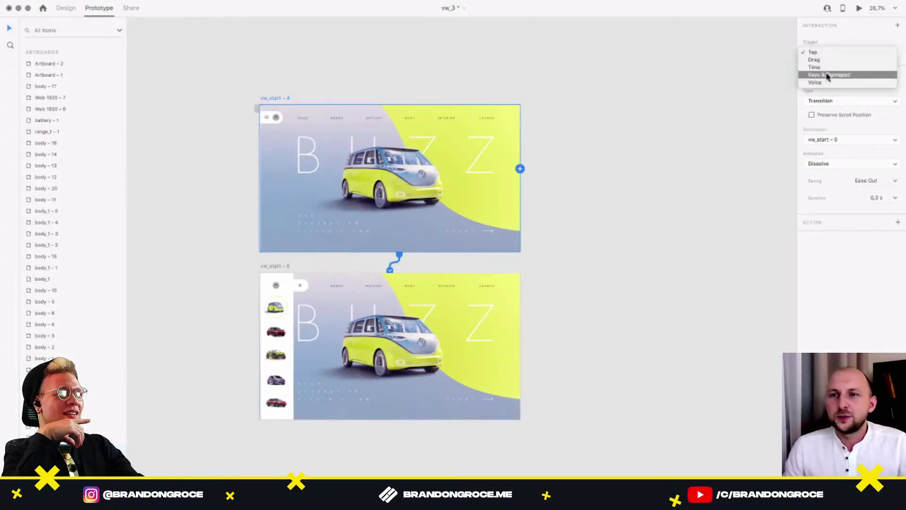
left_click(827, 76)
left_click(829, 77)
key("s")
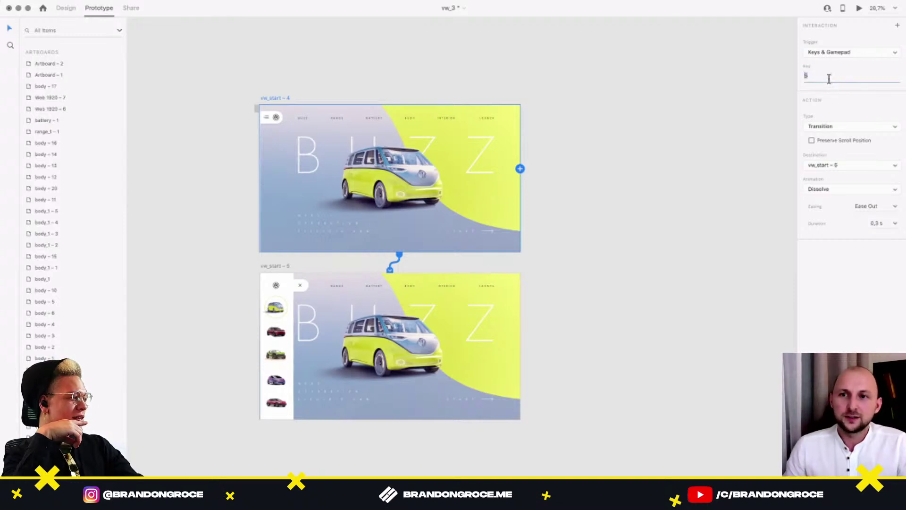
left_click(622, 289)
Link the vw_start – 5 artboard back to vw_start – 4 and set the action type to Auto-Animate.
left_click(276, 97)
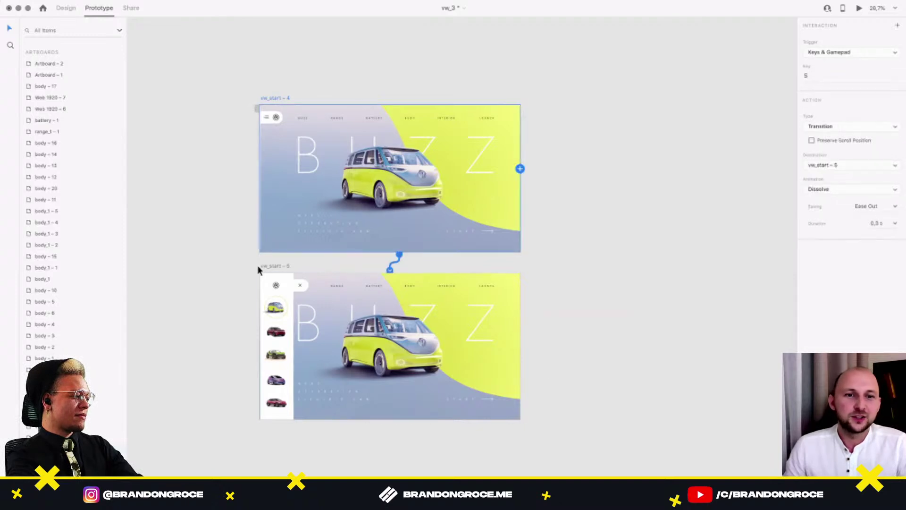
left_click(285, 267)
left_click_drag(521, 336, 512, 189)
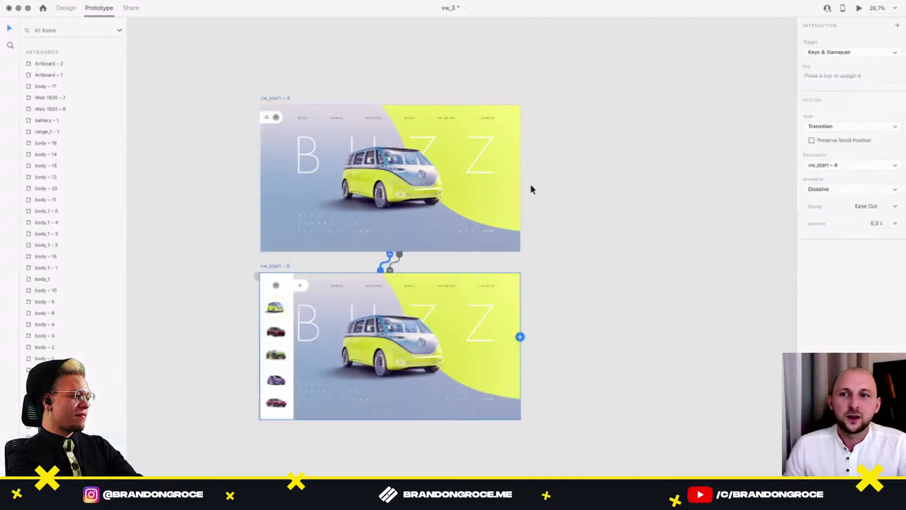
left_click(876, 130)
left_click(870, 134)
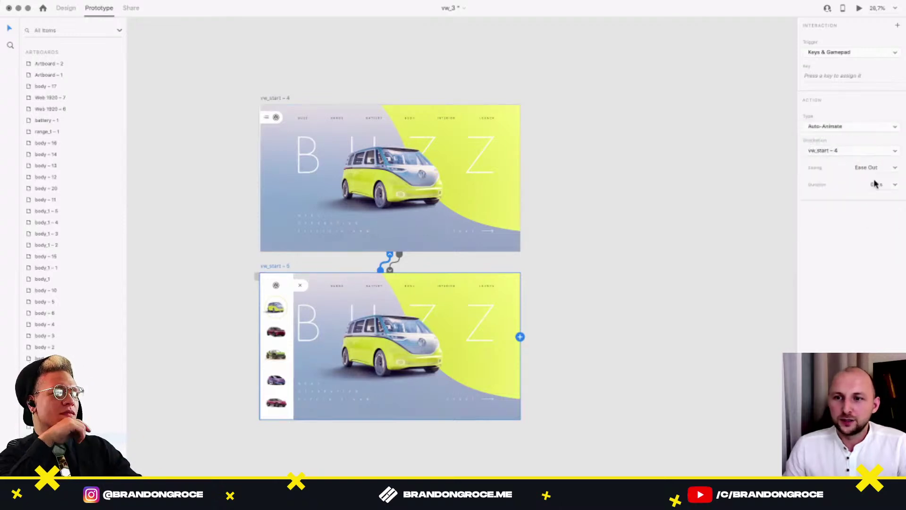
Give the return Auto-Animate interaction Ease In-Out easing and a duration of 3 s.
left_click(895, 167)
left_click(880, 205)
left_click(887, 186)
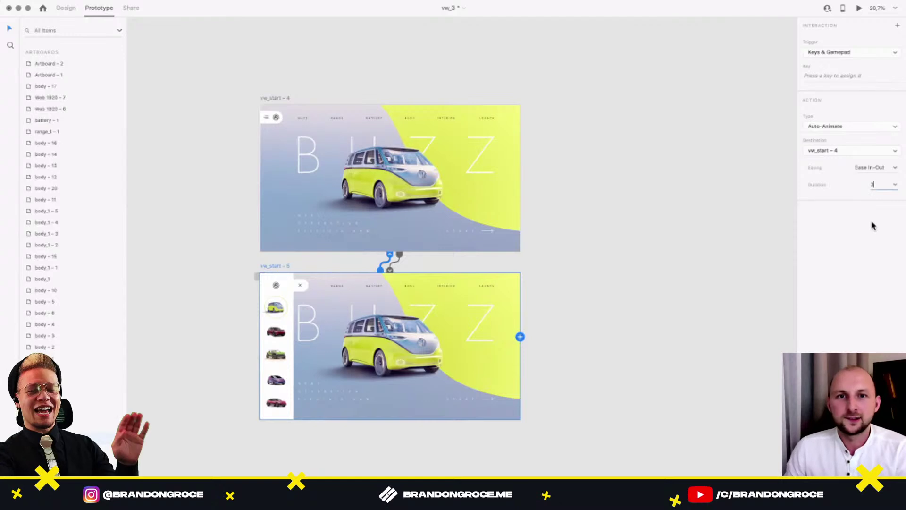
key("Return")
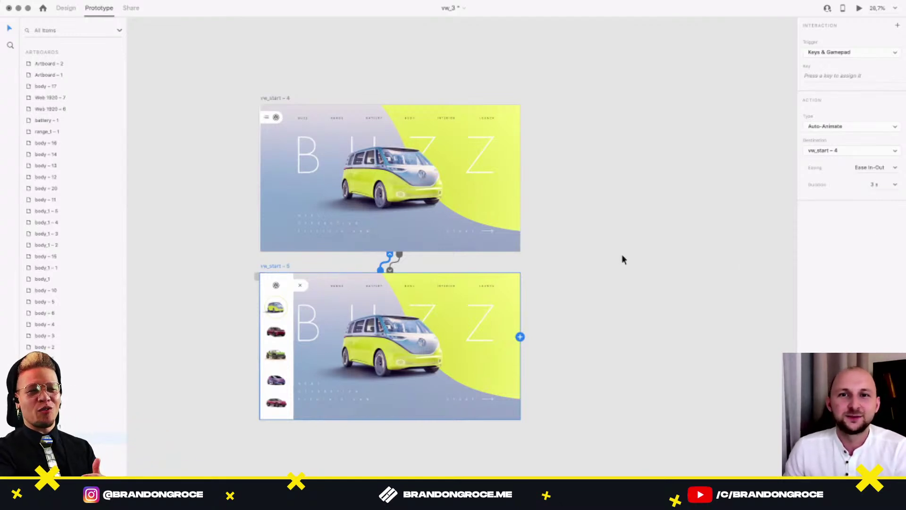
left_click(622, 255)
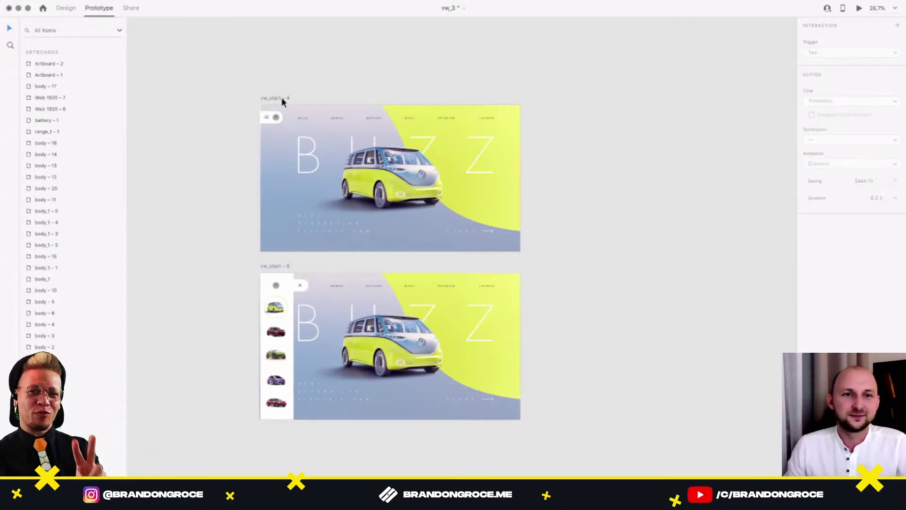
Examine the interaction on vw_start – 4 and survey the project's full set of artboards.
left_click(282, 98)
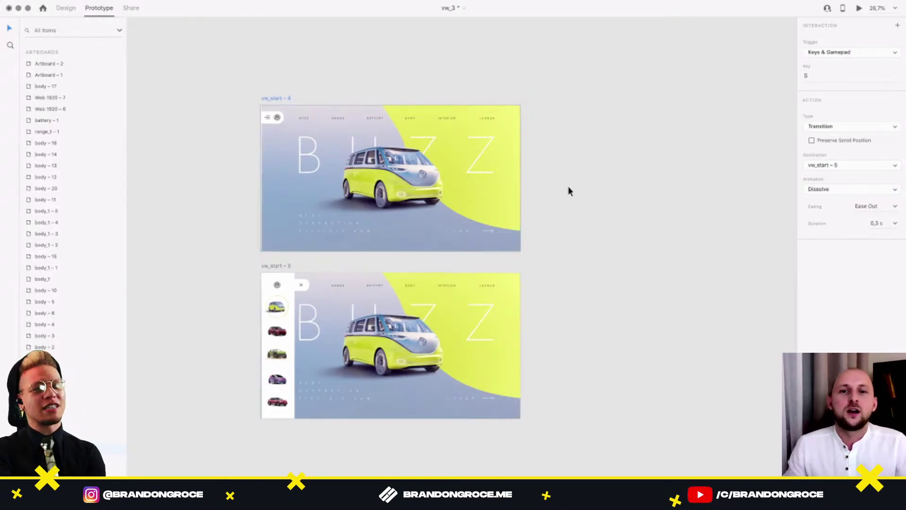
scroll(568, 186, "down", 5)
scroll(479, 302, "right", 5)
scroll(462, 278, "up", 3)
scroll(446, 254, "down", 3)
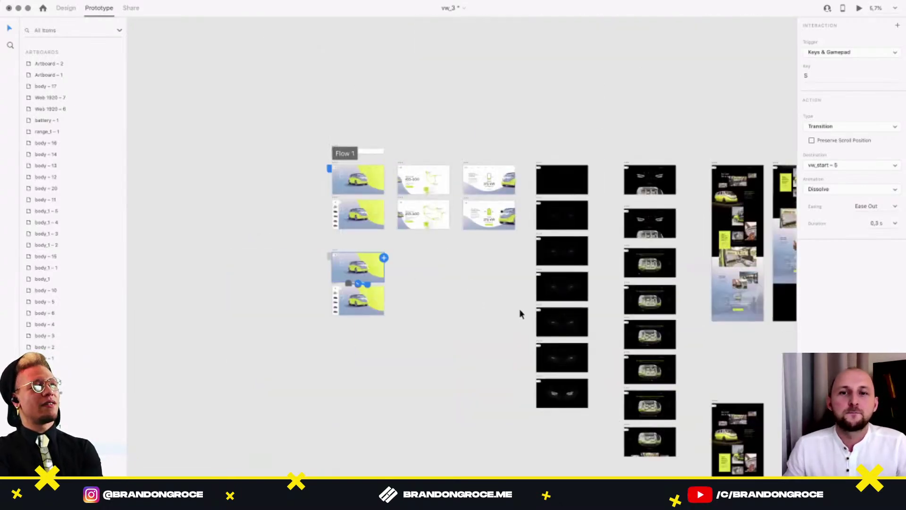
scroll(472, 292, "right", 4)
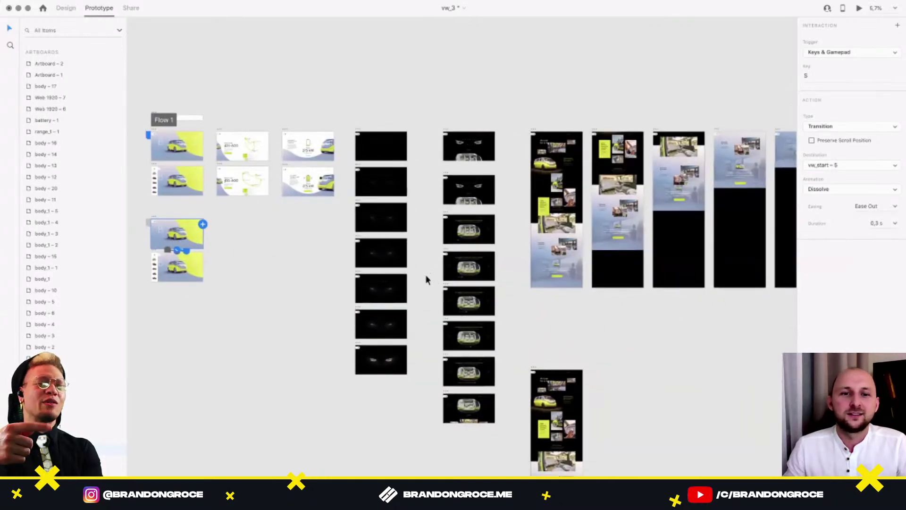
left_click(426, 279)
scroll(400, 277, "down", 2)
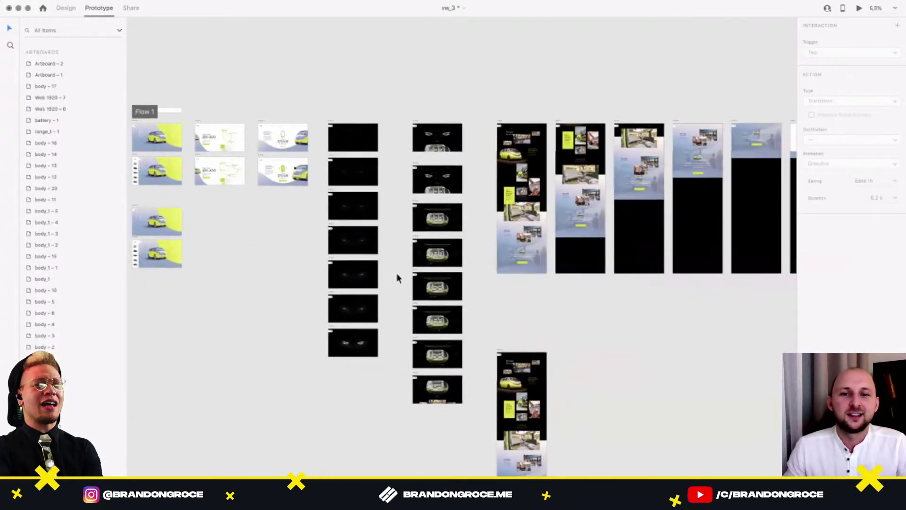
scroll(401, 275, "down", 3)
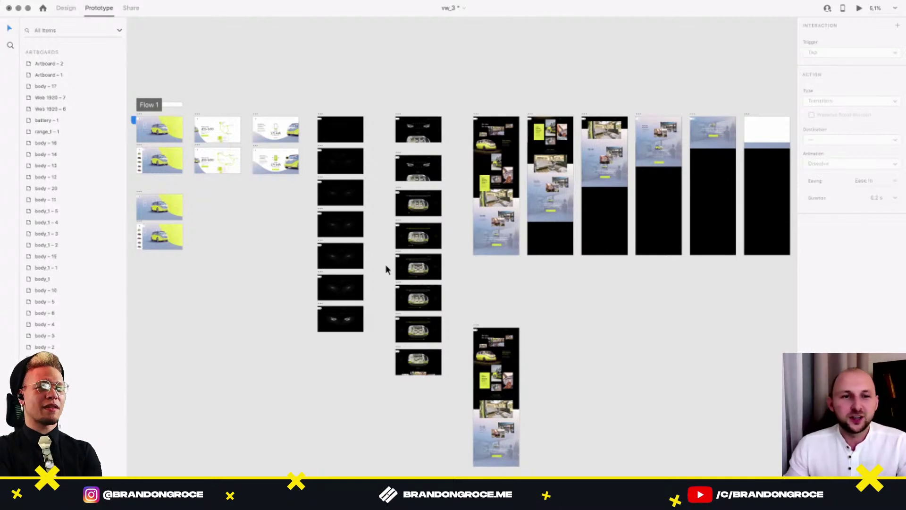
left_click_drag(353, 246, 535, 322)
Inspect the interaction settings and connections of the upper battery artboard showing the 275 kW power figure.
scroll(330, 208, "up", 5)
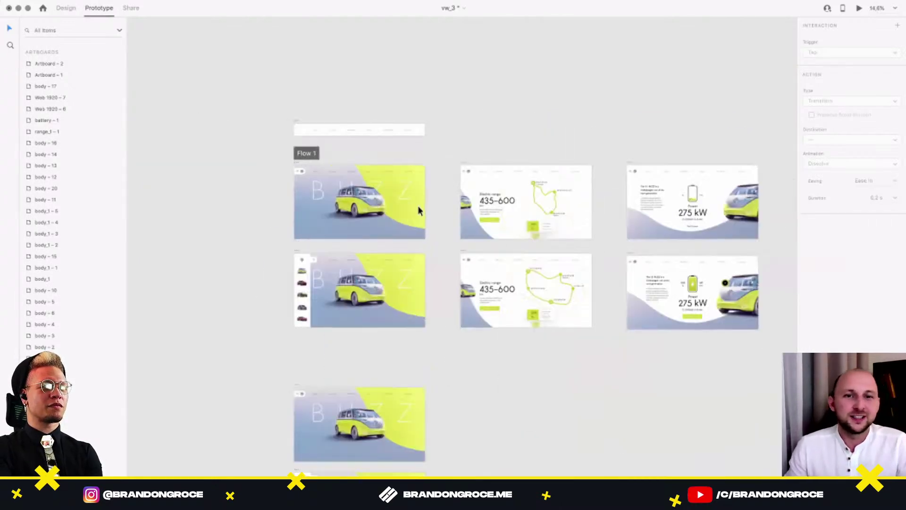
left_click_drag(504, 217, 349, 206)
left_click(539, 204)
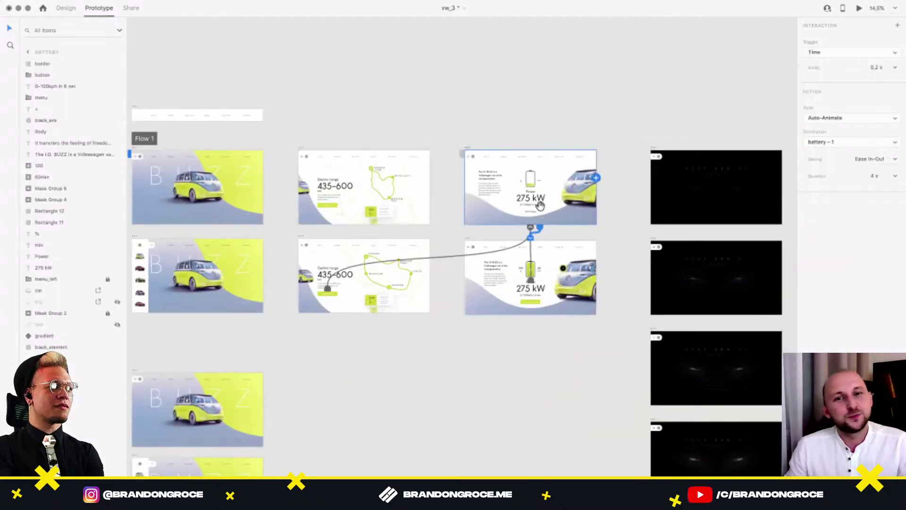
left_click_drag(475, 210, 394, 205)
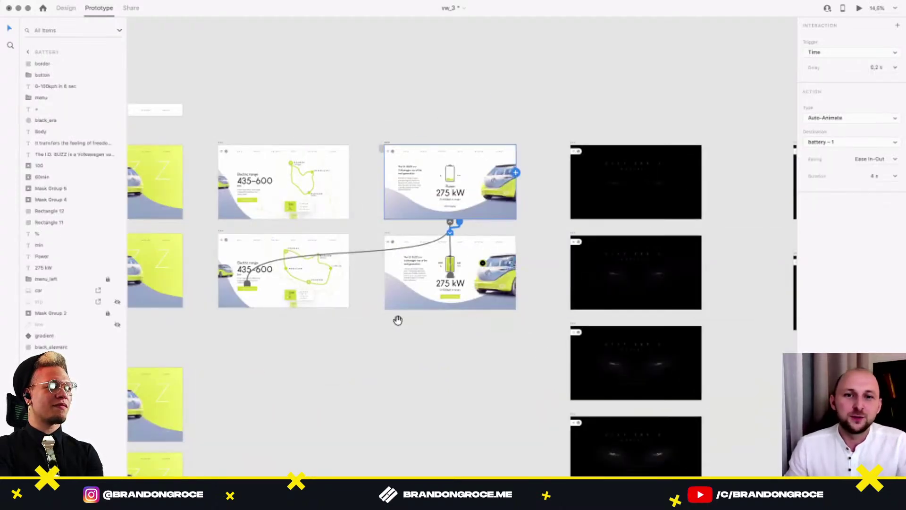
Examine how the start, range, battery and body artboards are arranged across the whole prototype flow.
scroll(398, 318, "down", 5)
scroll(462, 331, "right", 3)
scroll(443, 283, "down", 2)
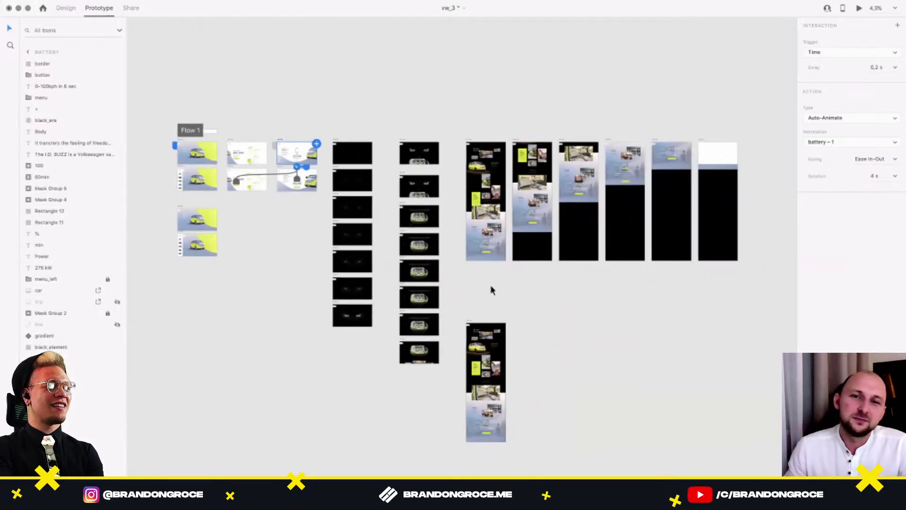
scroll(263, 311, "up", 3)
scroll(266, 146, "up", 3)
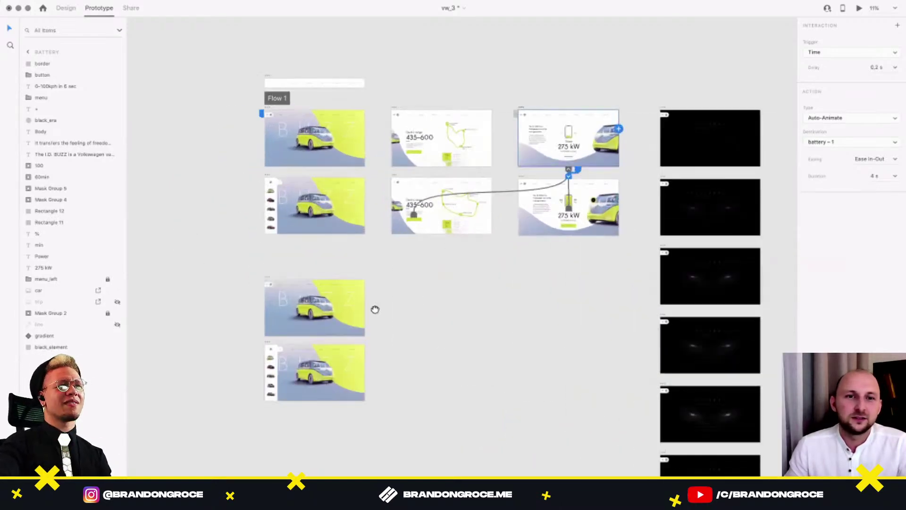
scroll(374, 310, "right", 6)
scroll(519, 273, "down", 2)
scroll(543, 264, "down", 3)
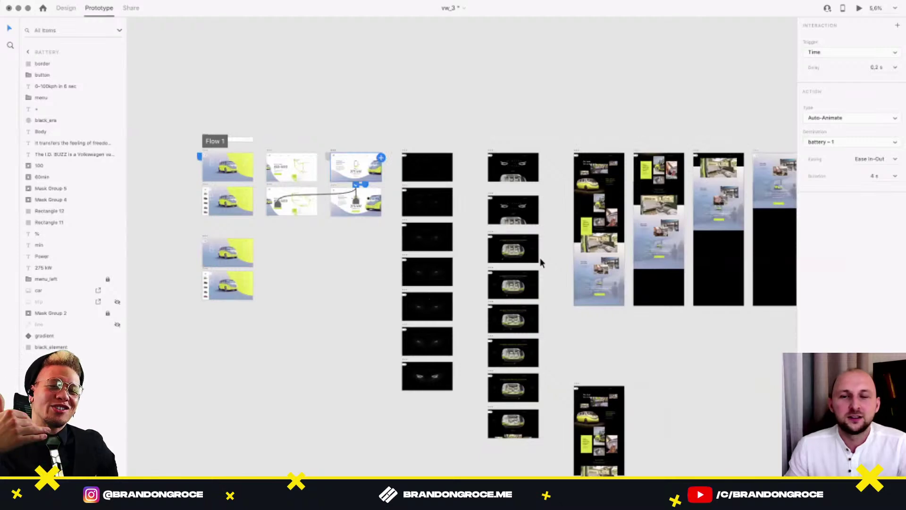
left_click(343, 297)
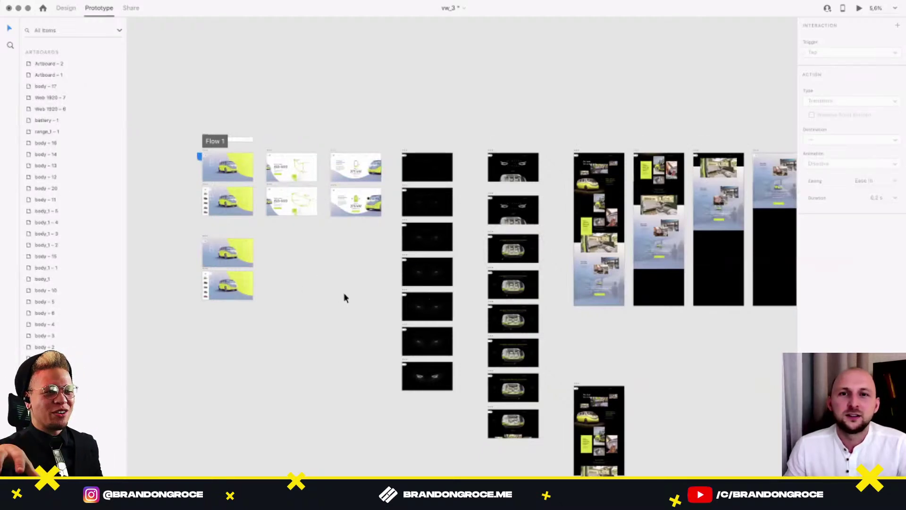
scroll(307, 307, "right", 4)
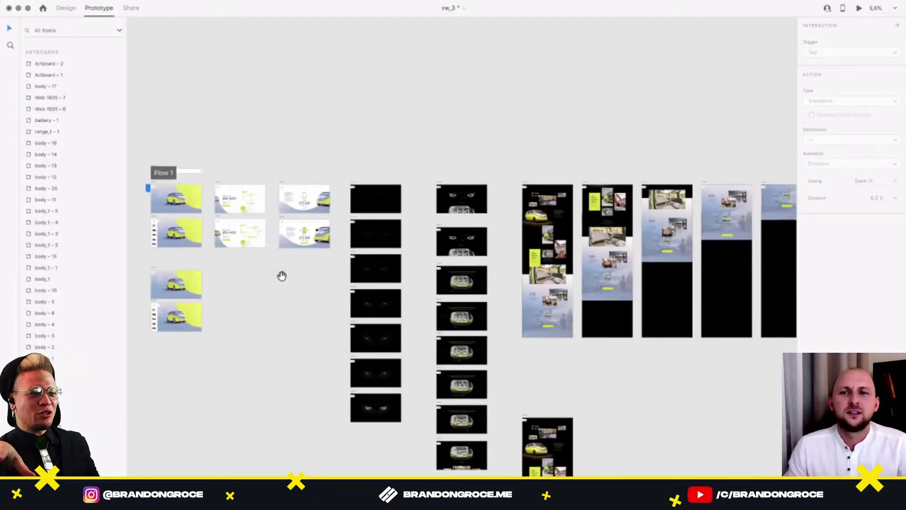
scroll(365, 299, "down", 2)
scroll(352, 290, "down", 2)
scroll(351, 291, "left", 1)
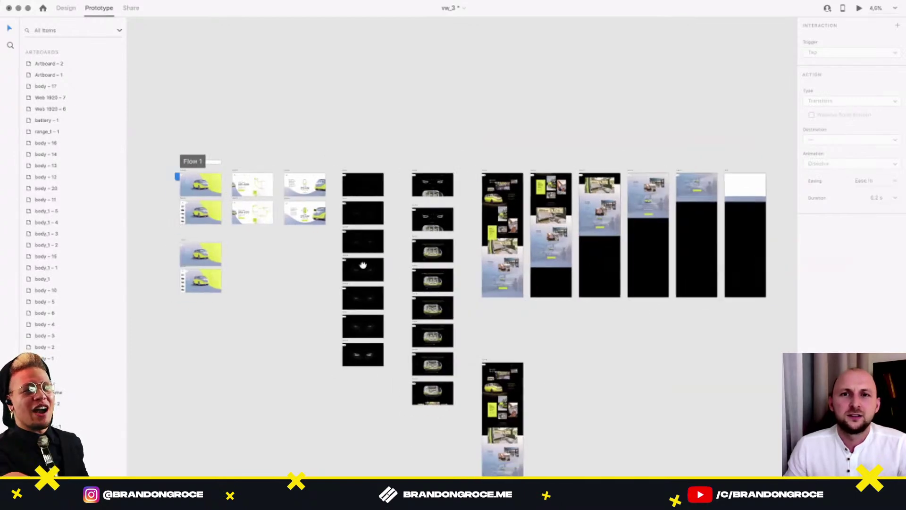
left_click_drag(287, 268, 304, 269)
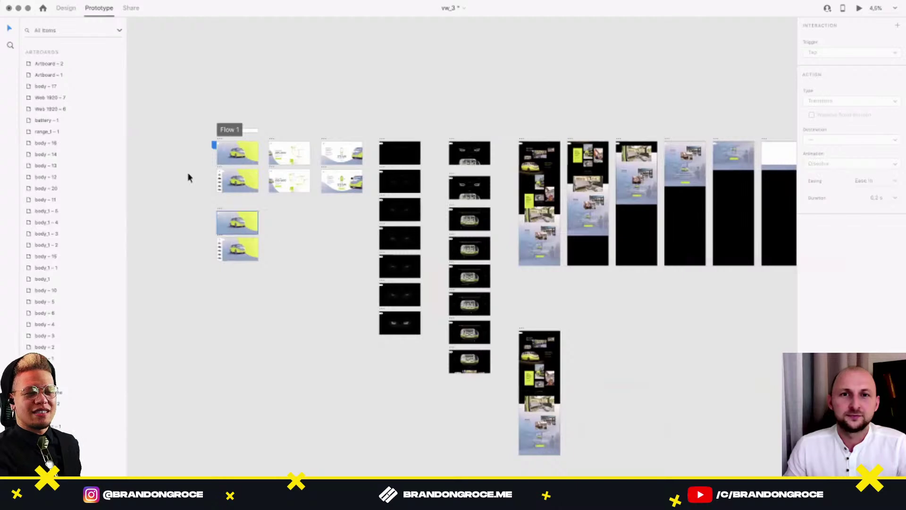
Select the menu_left group on the vw_start – 5 artboard.
scroll(225, 197, "up", 8)
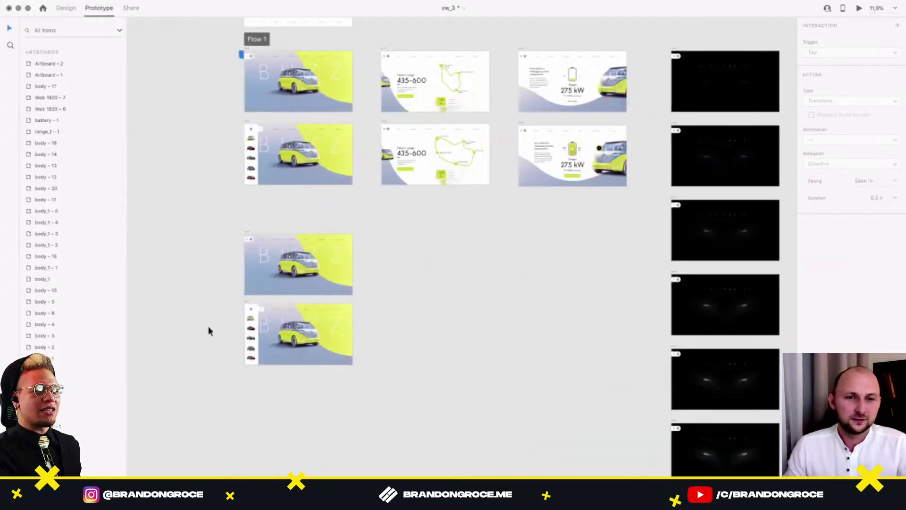
scroll(203, 318, "up", 6)
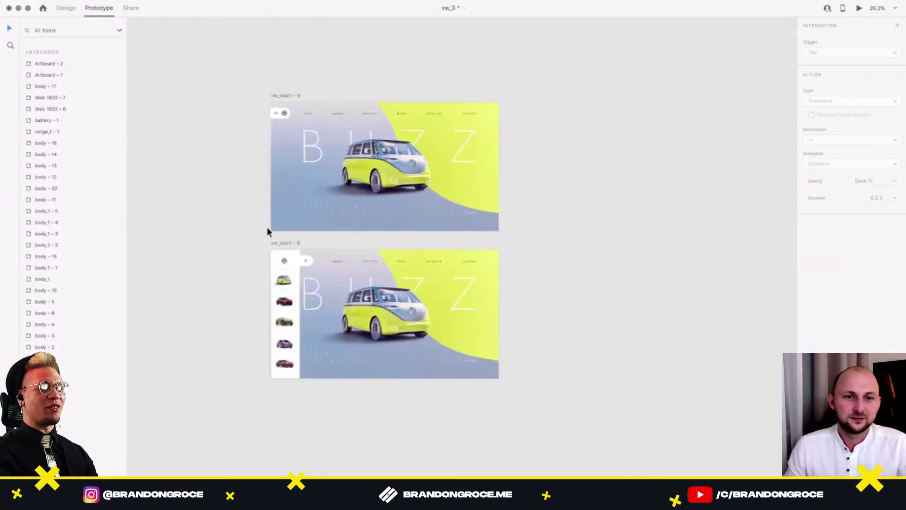
scroll(269, 232, "up", 3)
left_click(292, 279)
scroll(291, 281, "up", 4)
left_click_drag(298, 260, 307, 168)
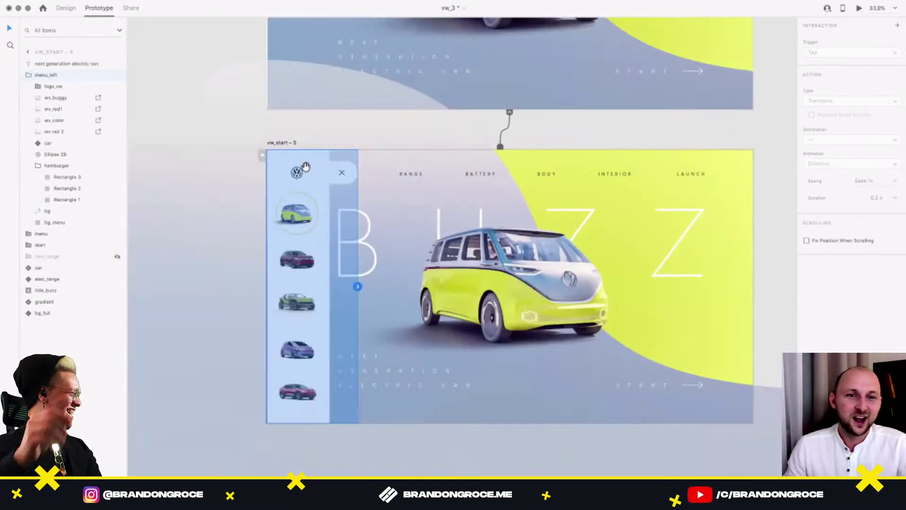
Set the duration of the Auto-Animate interaction from vw_start – 5 back to vw_start – 4 to 3 s.
scroll(354, 142, "down", 1)
scroll(393, 89, "up", 5)
scroll(392, 89, "right", 2)
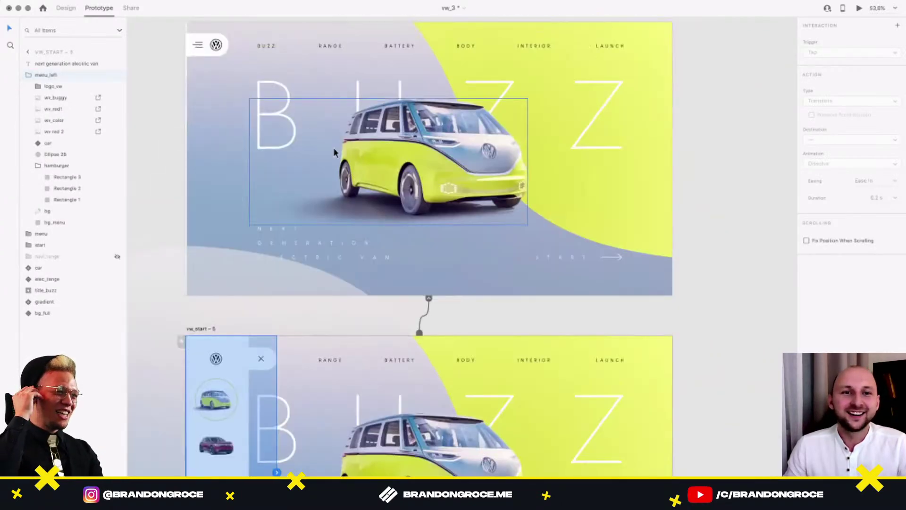
scroll(334, 152, "down", 3)
left_click(231, 40)
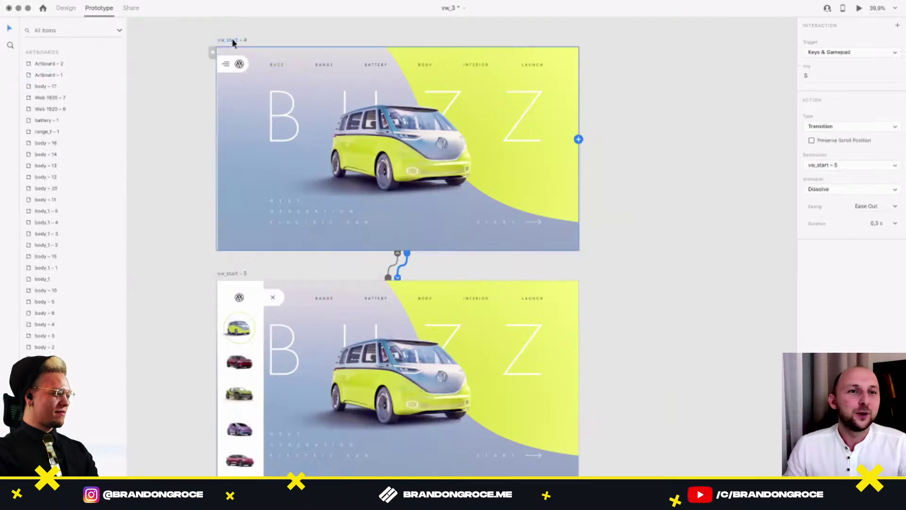
scroll(474, 213, "down", 1)
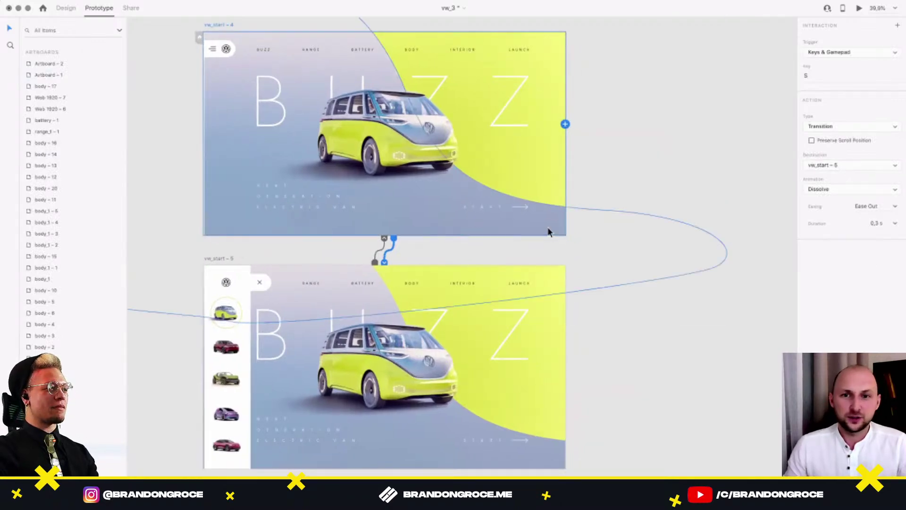
scroll(547, 229, "down", 3)
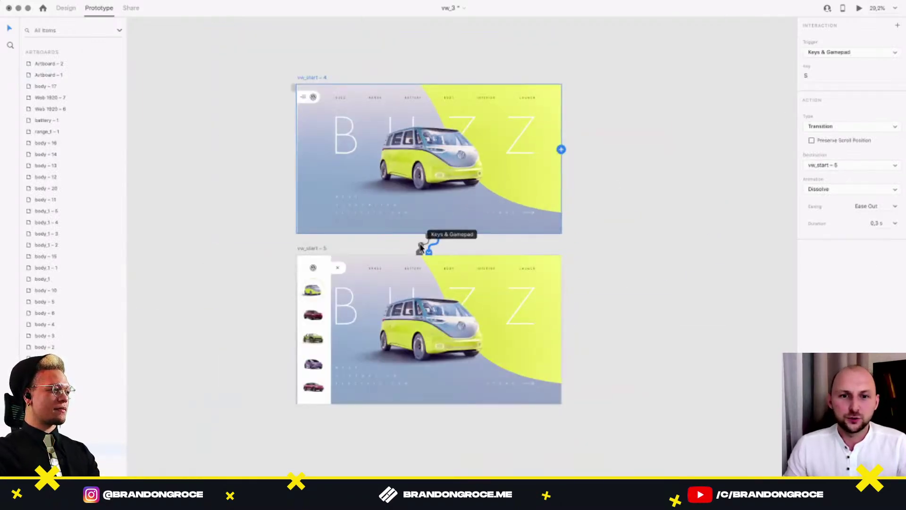
left_click(423, 250)
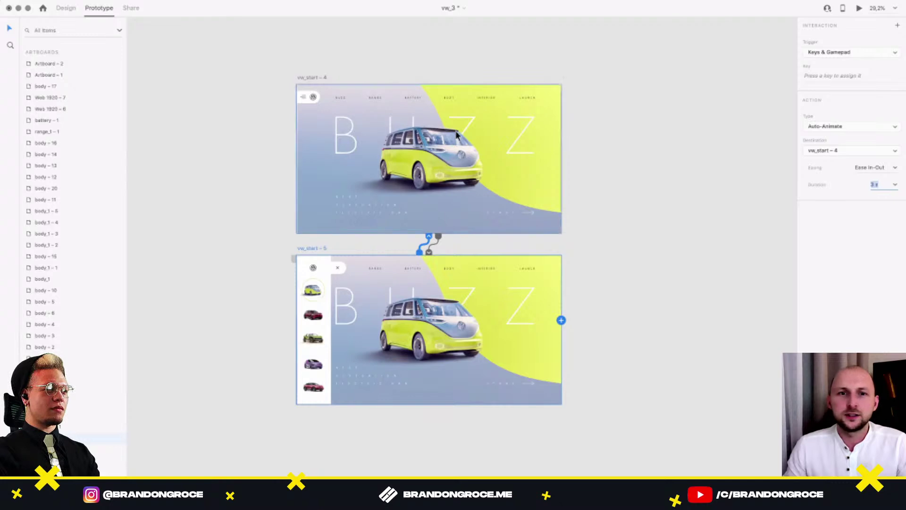
Preview the prototype starting from the vw_start – 4 artboard to check how the car menu opens, and close the preview.
left_click(457, 135)
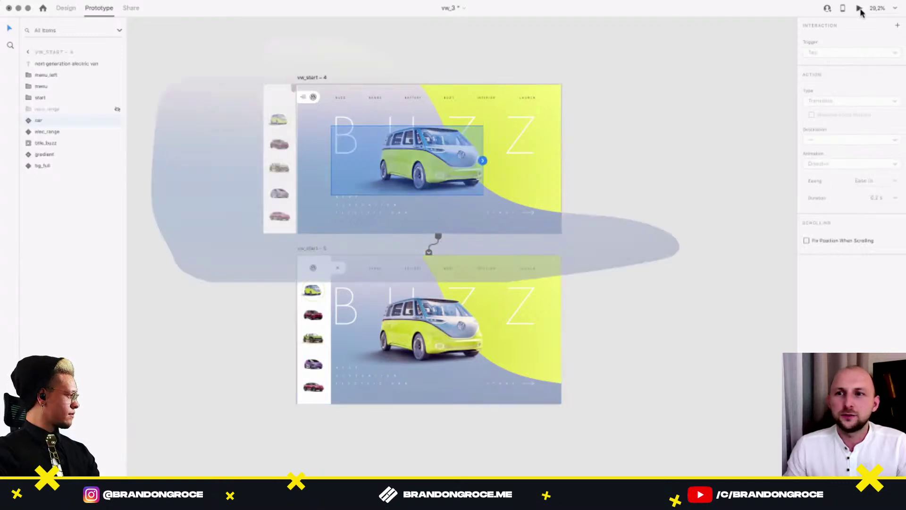
left_click(860, 9)
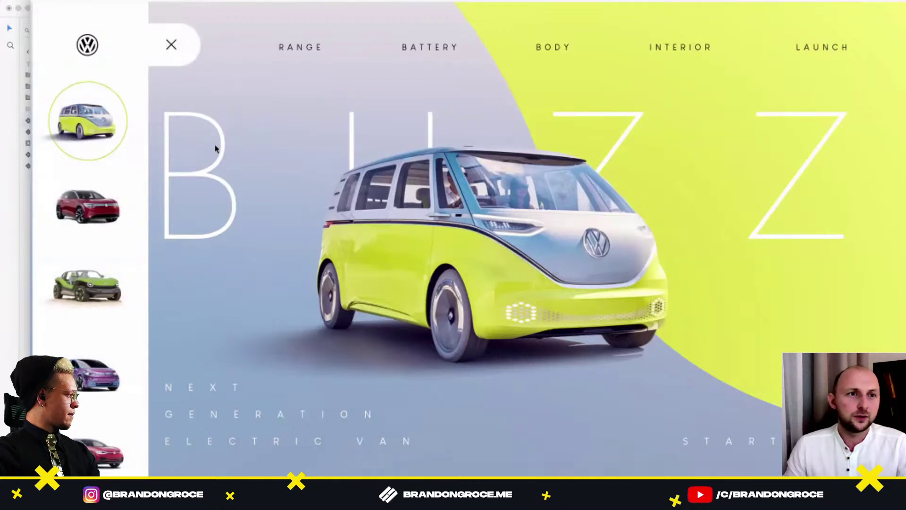
left_click_drag(188, 2, 207, 17)
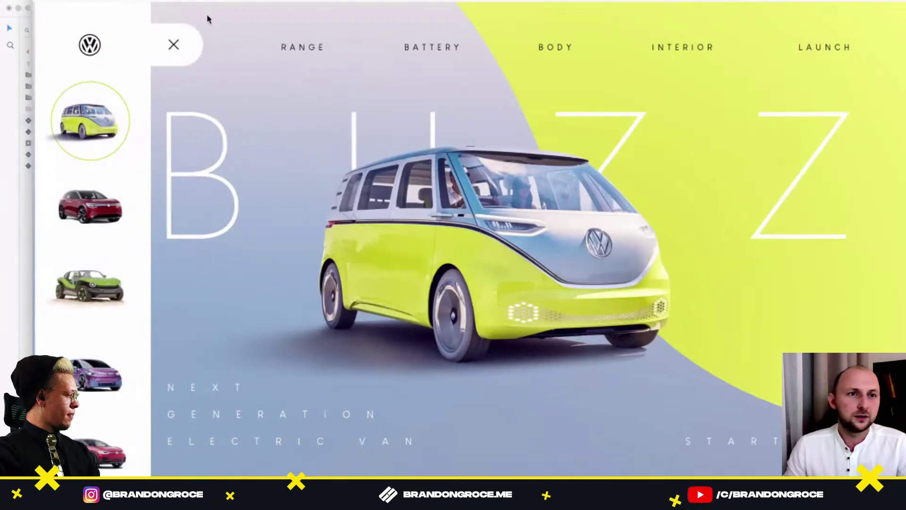
left_click(58, 9)
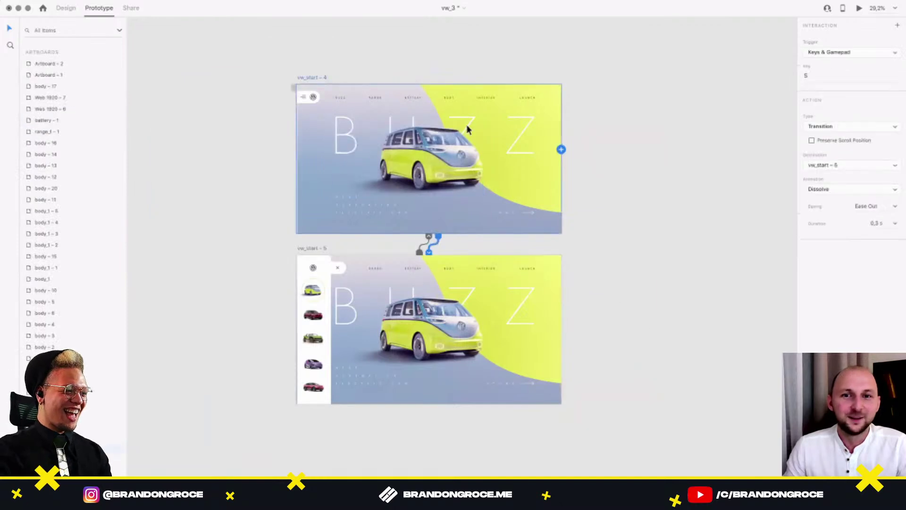
Assign S as the trigger key of the interaction leading from vw_start – 5 to vw_start – 4.
left_click(425, 245)
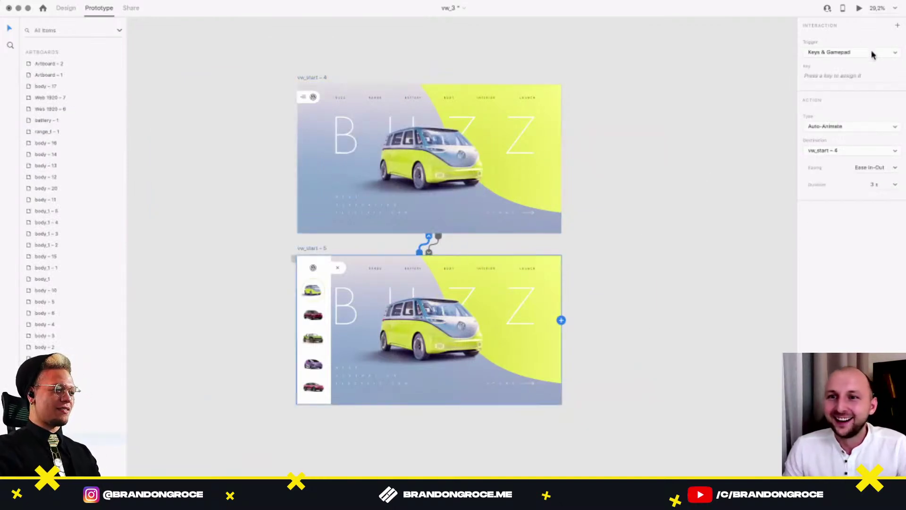
left_click(852, 76)
key("b")
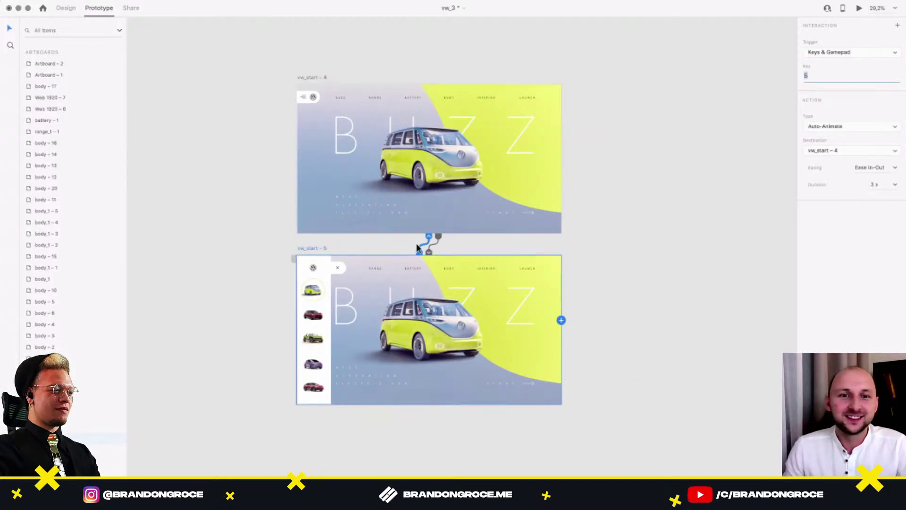
Set the duration of the Dissolve transition from vw_start – 4 to vw_start – 5 to 3 s.
left_click(427, 220)
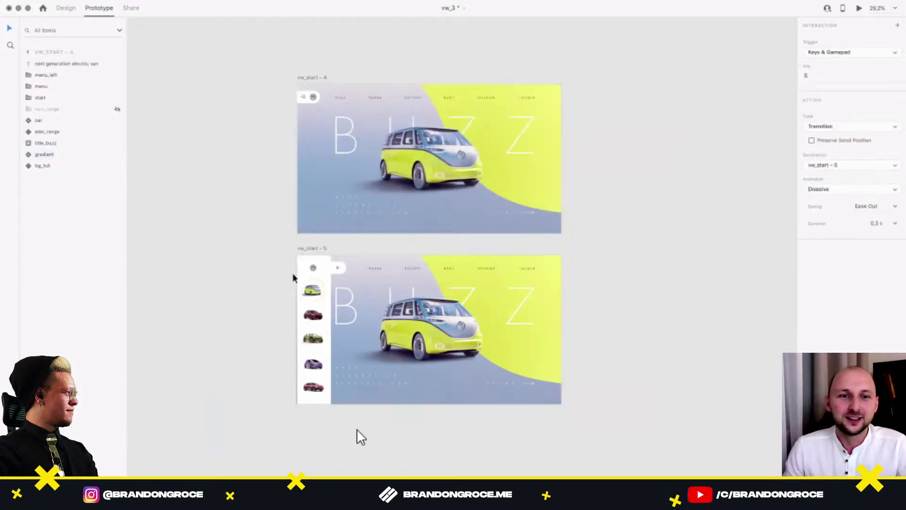
left_click(293, 274)
left_click(307, 249)
left_click(435, 245)
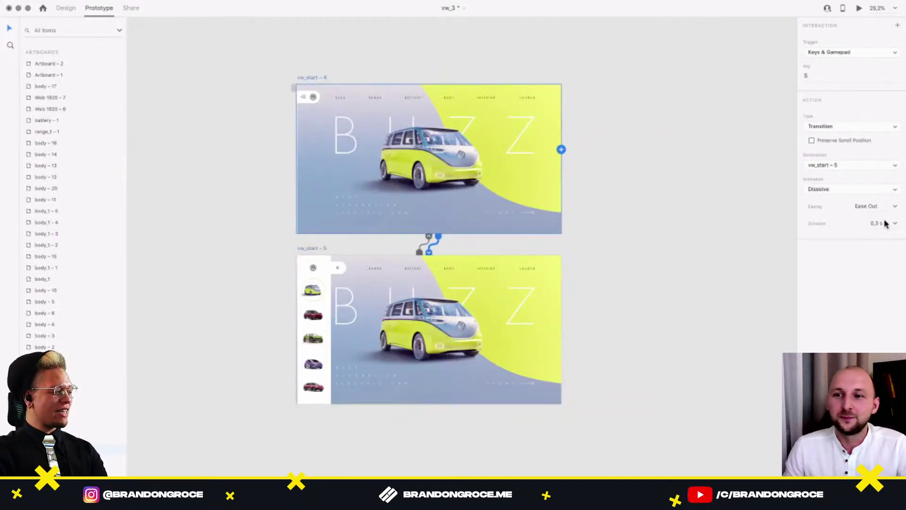
type("3")
key("Return")
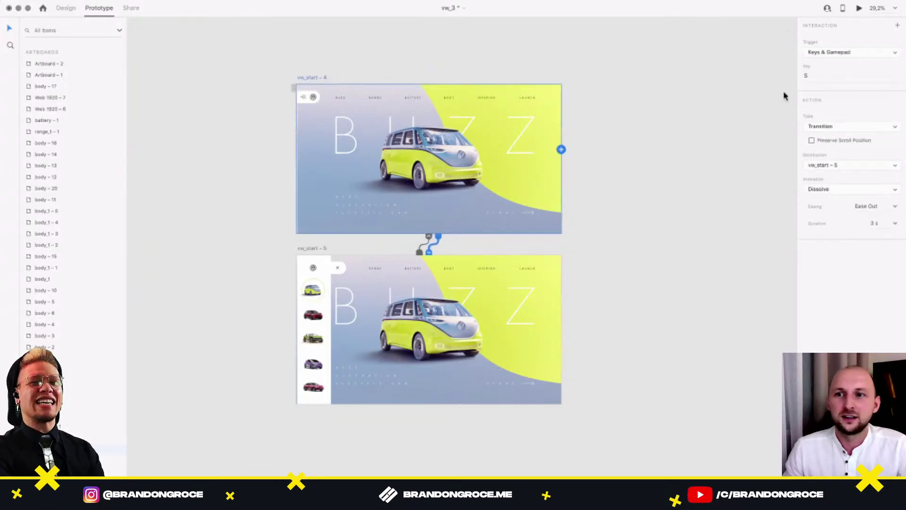
Preview the slowed Dissolve transition between the closed and open menu states, and close the preview.
key("super+Return")
key("s")
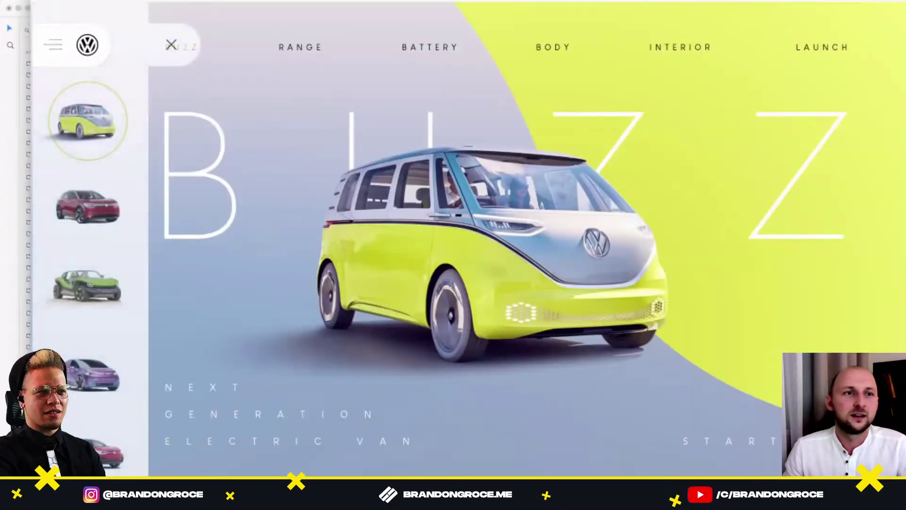
left_click(42, 6)
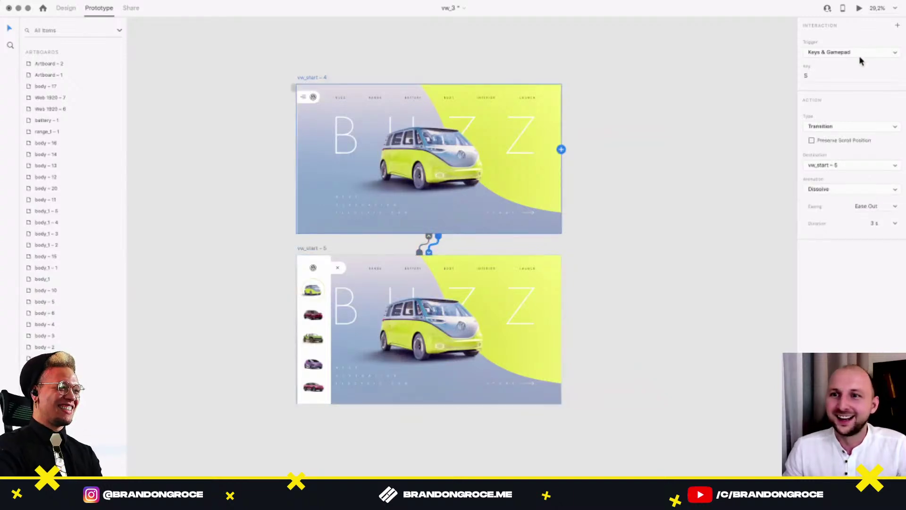
Change the vw_start – 4 interaction to Auto-Animate with Ease In-Out easing, and preview the menu sliding in.
left_click(873, 126)
left_click(850, 135)
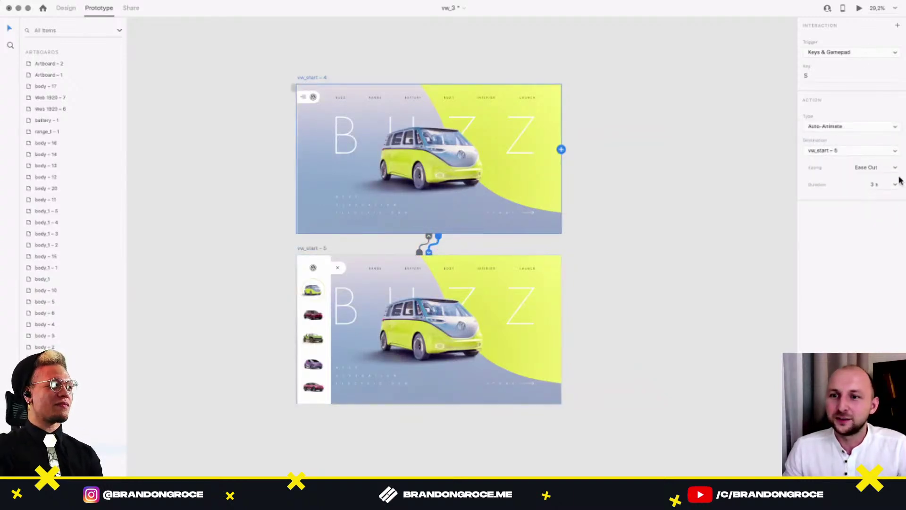
left_click(894, 167)
left_click(885, 204)
left_click(439, 166)
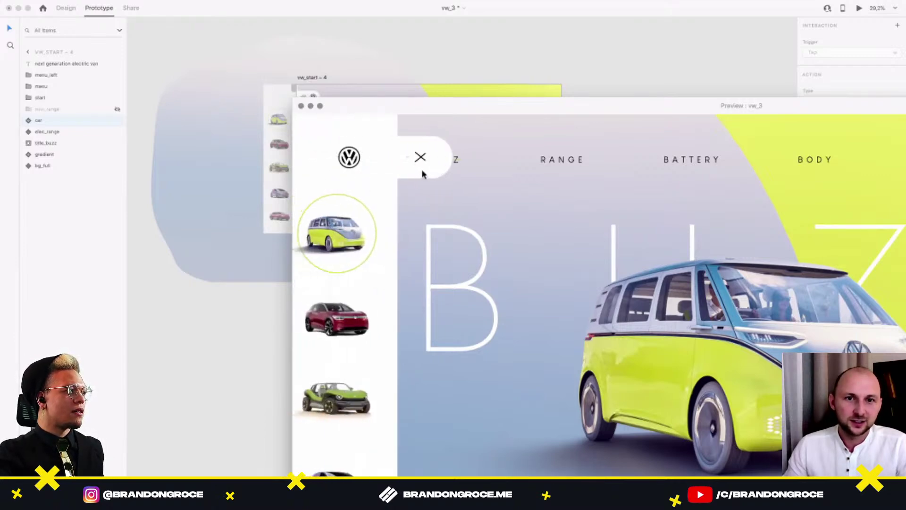
left_click(301, 106)
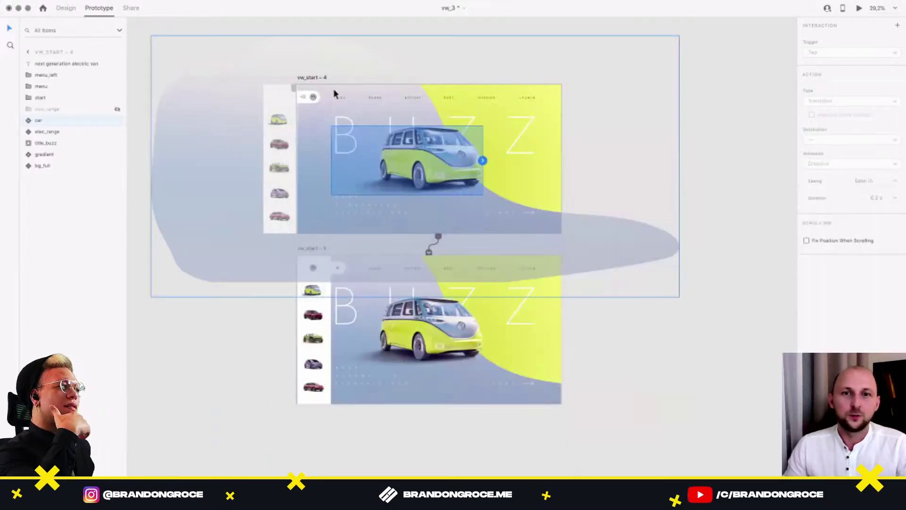
Set the duration of the Auto-Animate interaction on vw_start – 4 to 1 s and preview the faster menu animation.
left_click(311, 79)
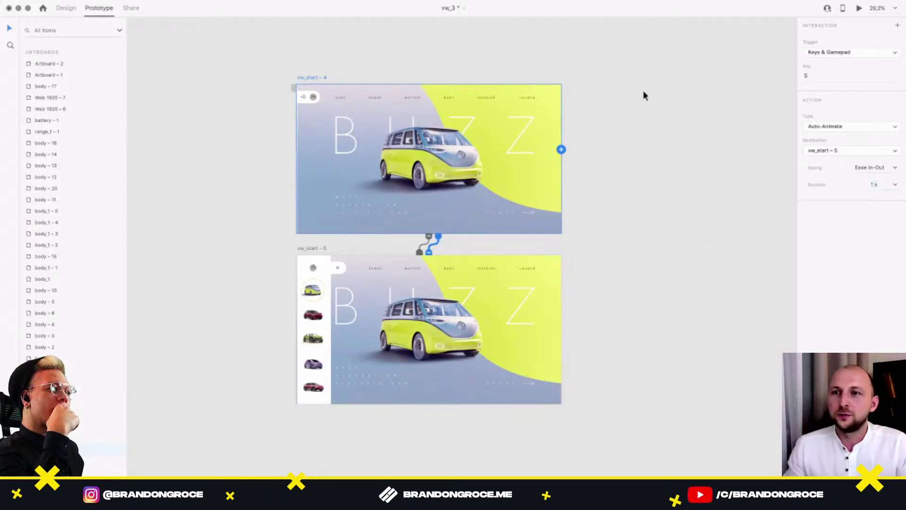
left_click(859, 8)
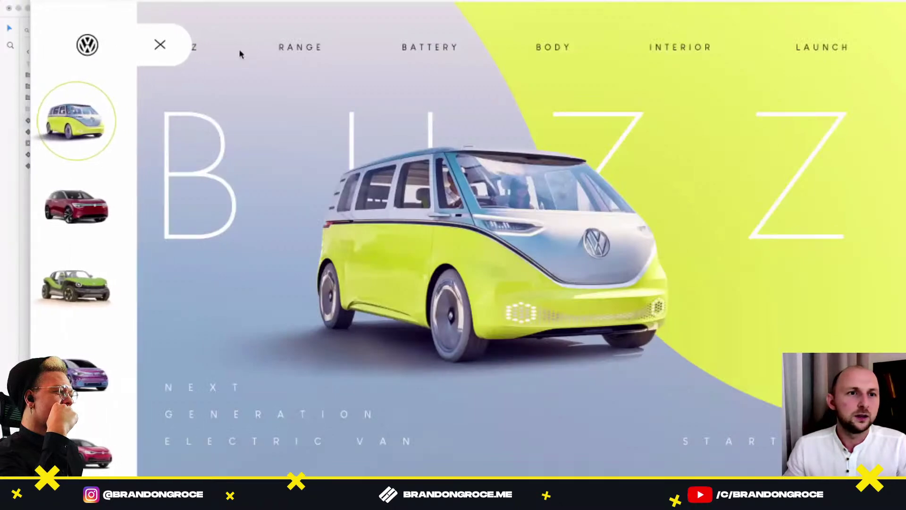
key("Escape")
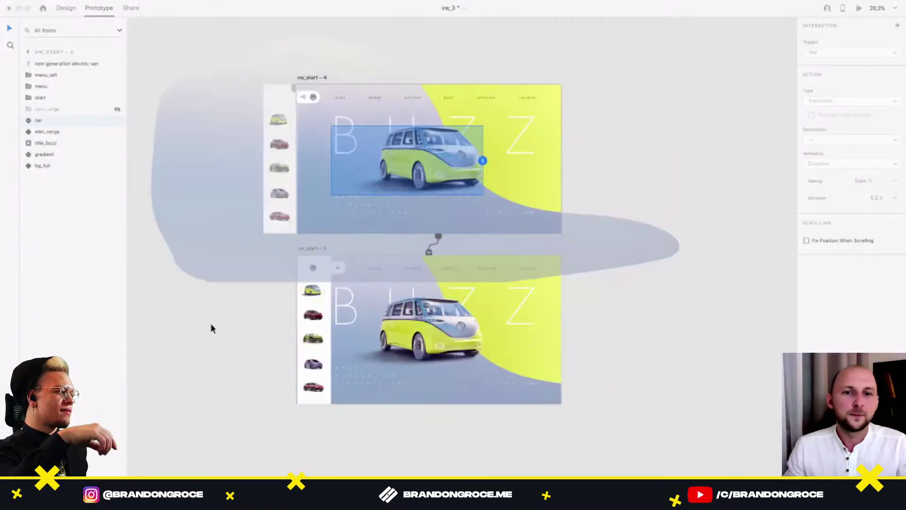
Check the trigger on vw_start – 4, and open the duration of the vw_start – 5 return interaction for editing.
left_click(332, 266)
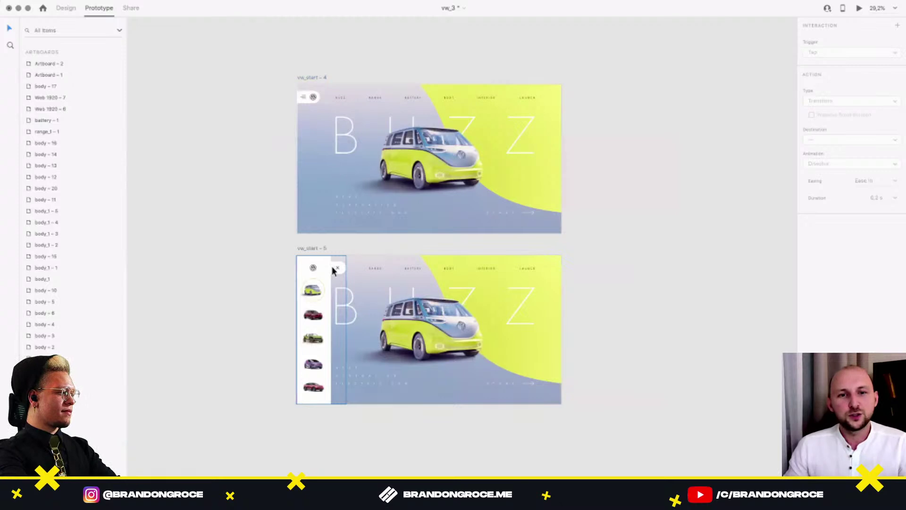
left_click(312, 100)
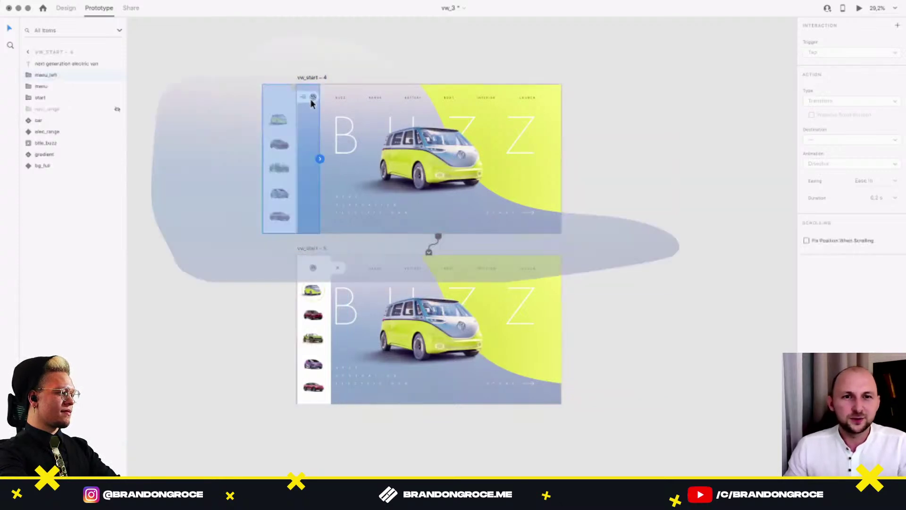
left_click(338, 101)
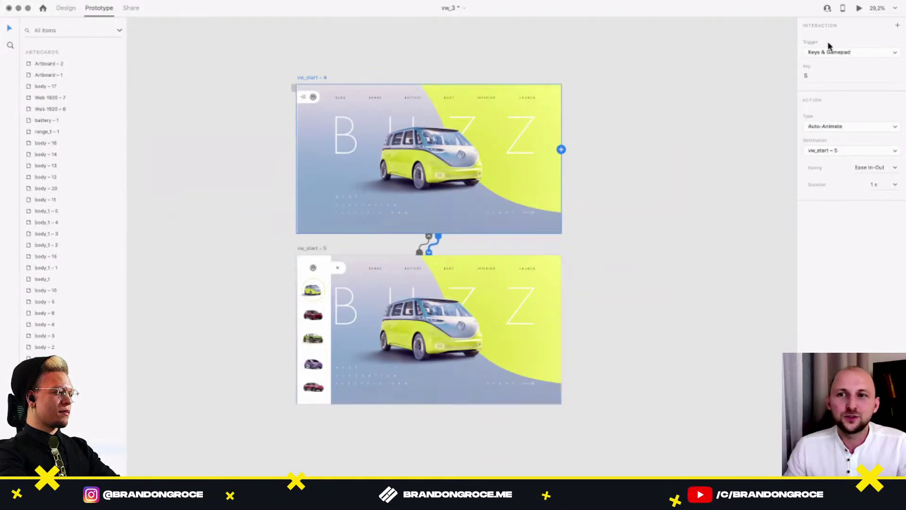
left_click(420, 247)
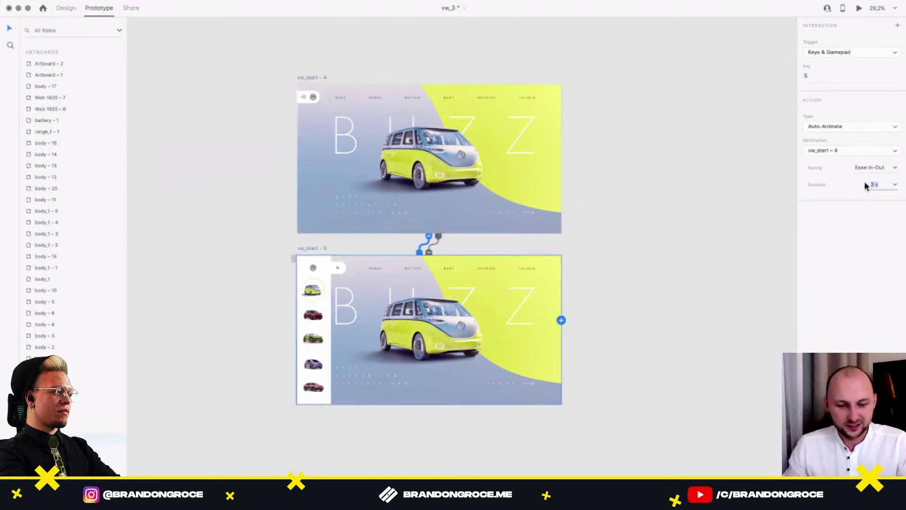
left_click(635, 313)
Preview the menu animation again from the vw_start – 4 artboard and close the preview.
left_click(406, 161)
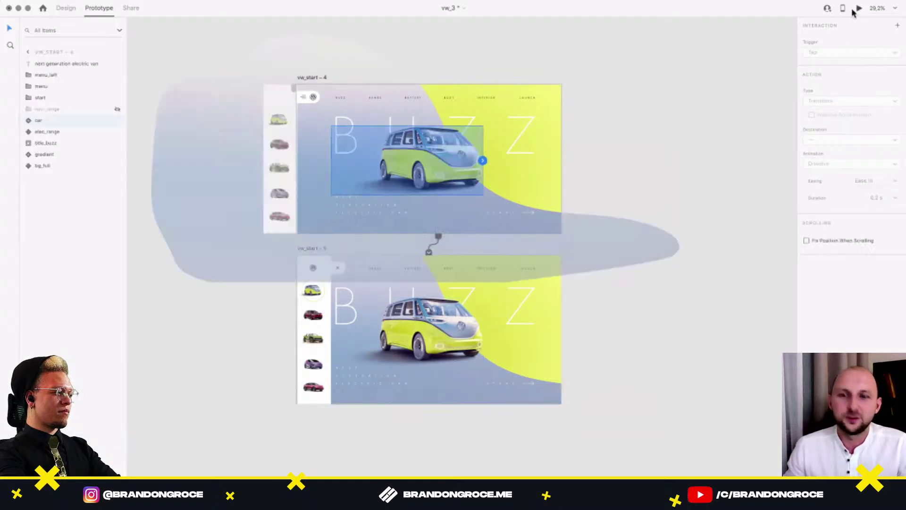
left_click(857, 8)
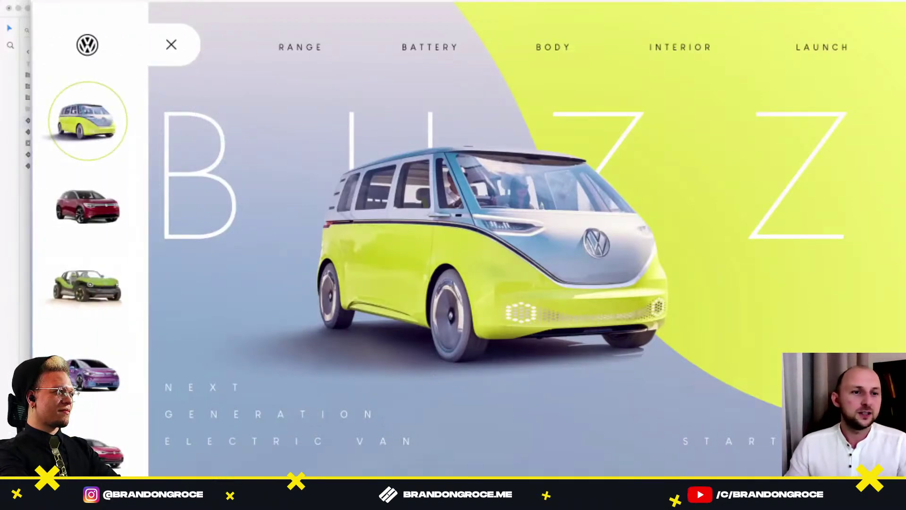
key("super+w")
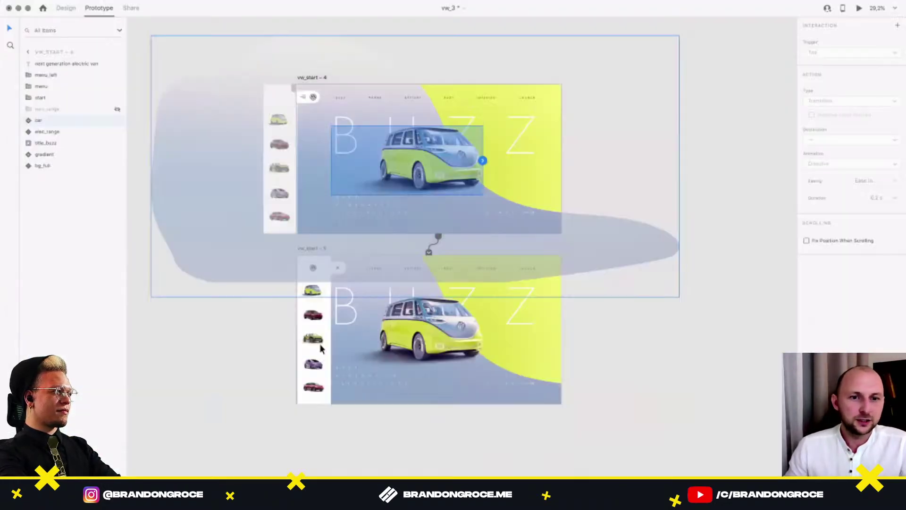
Select the menu_left group holding the off-canvas car thumbnails on the vw_start – 4 artboard.
left_click(323, 383)
left_click_drag(228, 168, 252, 203)
left_click(335, 138)
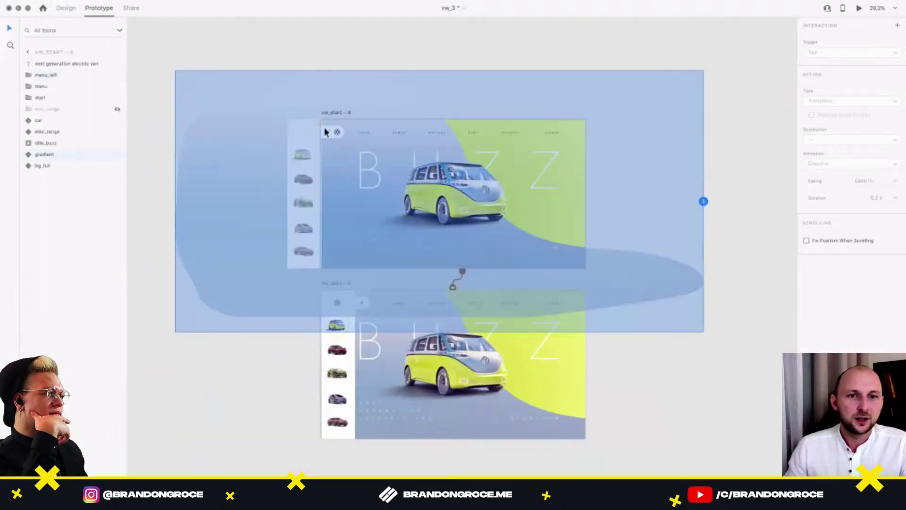
left_click(313, 159)
scroll(312, 162, "up", 3)
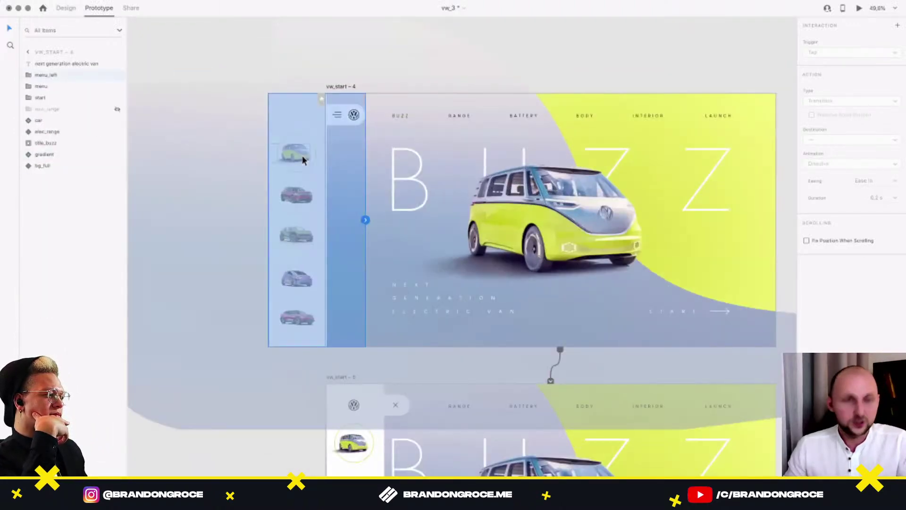
left_click(419, 236)
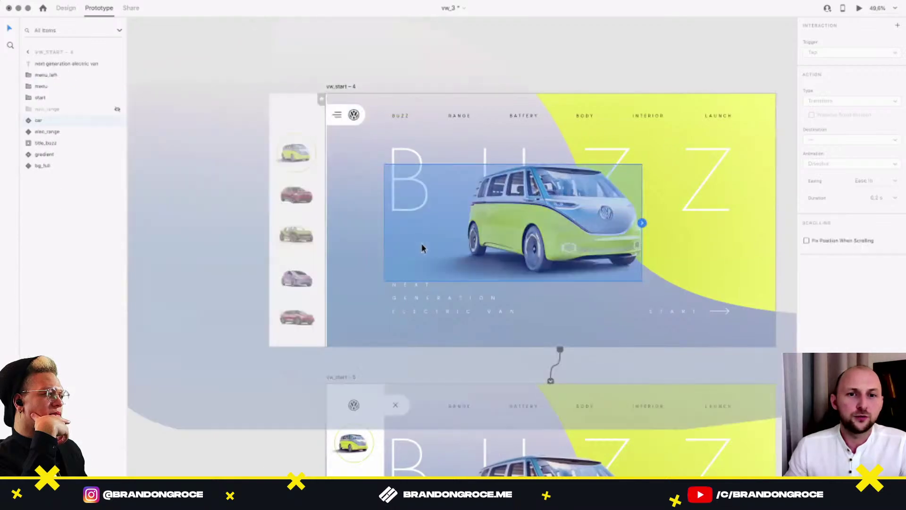
left_click(305, 155)
scroll(300, 169, "up", 1)
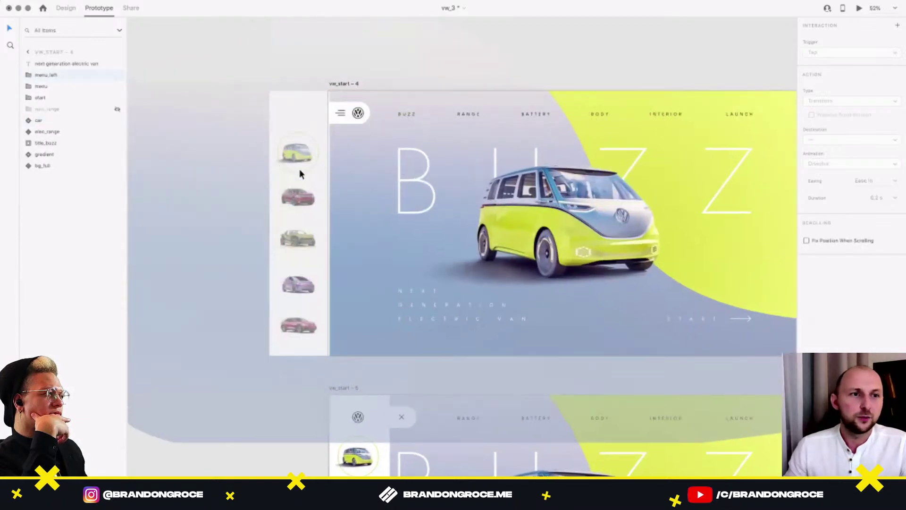
Inside the vw_start – 4 menu_left group, stagger the five car thumbnails diagonally outside the artboard, each lower car farther left than the one above.
double_click(298, 147)
scroll(330, 184, "left", 3)
scroll(381, 172, "up", 1)
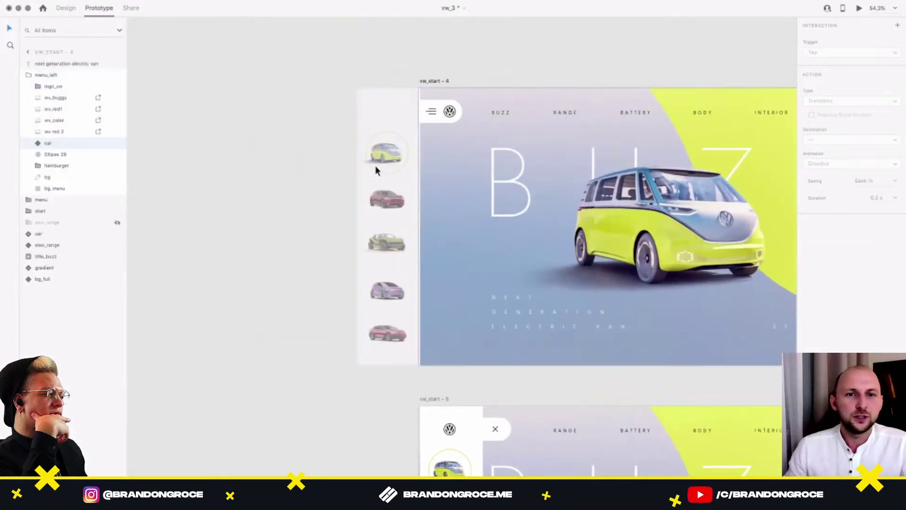
left_click_drag(392, 159, 343, 159)
left_click_drag(397, 202, 289, 203)
left_click_drag(383, 246, 207, 247)
left_click_drag(379, 297, 279, 279)
left_click_drag(509, 326, 225, 325)
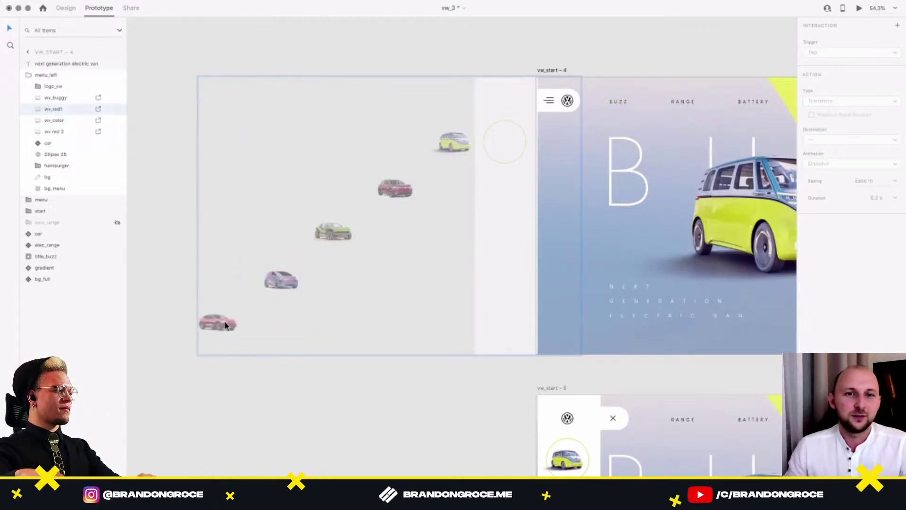
Start a preview from the vw_start – 4 artboard and move its window so the slide-out menu area is fully visible.
left_click(350, 437)
scroll(415, 381, "up", 1)
left_click_drag(738, 328, 489, 292)
left_click(489, 292)
scroll(489, 292, "down", 3)
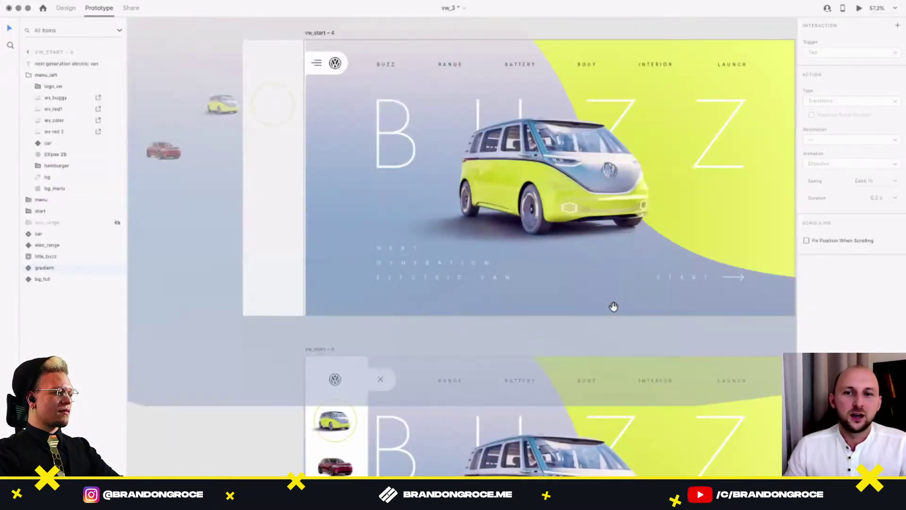
left_click(859, 9)
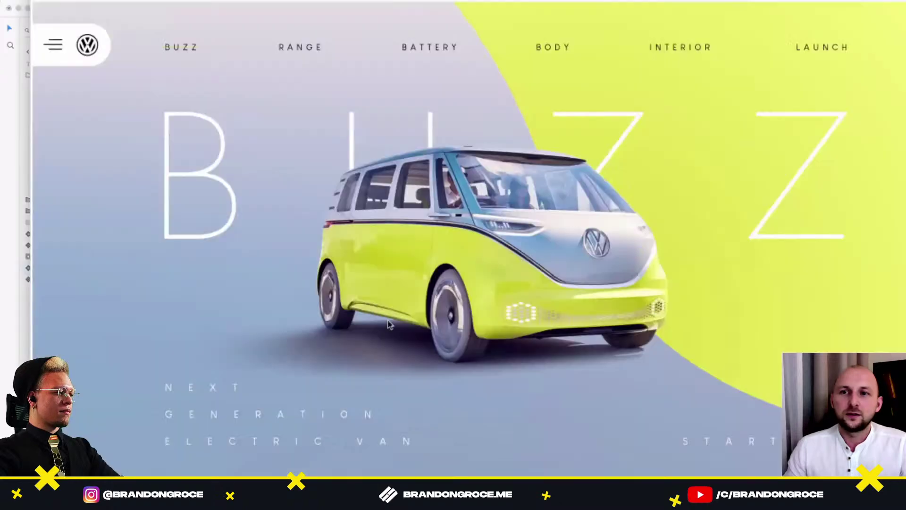
left_click_drag(252, 1, 400, 26)
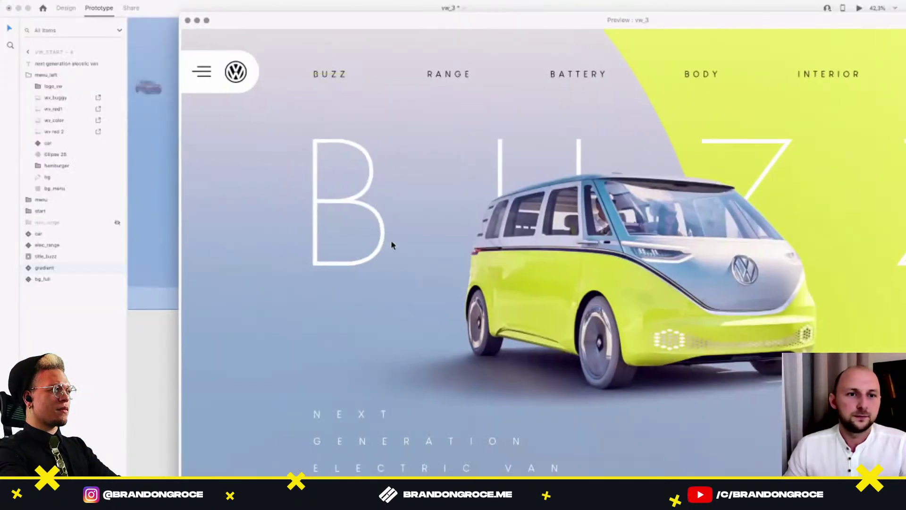
Play the car menu's opening and closing transitions repeatedly in the preview, and close the preview.
left_click(388, 241)
left_click(240, 165)
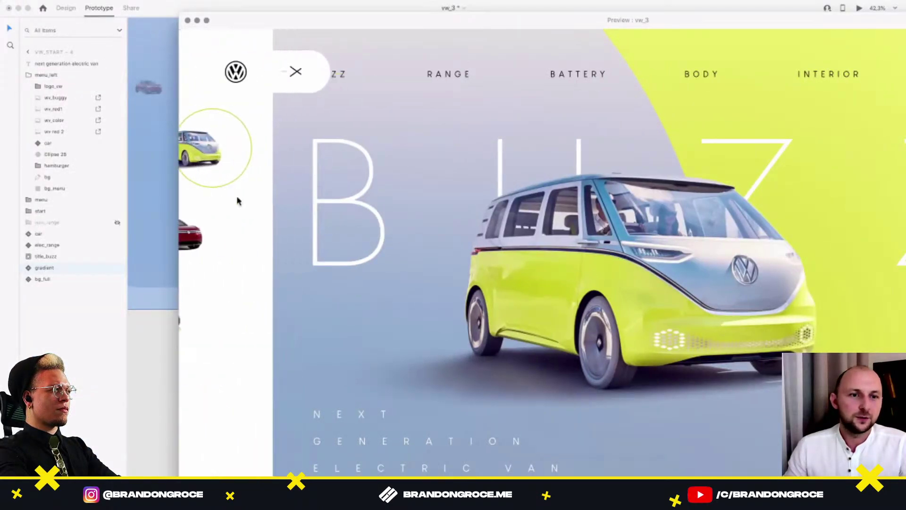
left_click(241, 171)
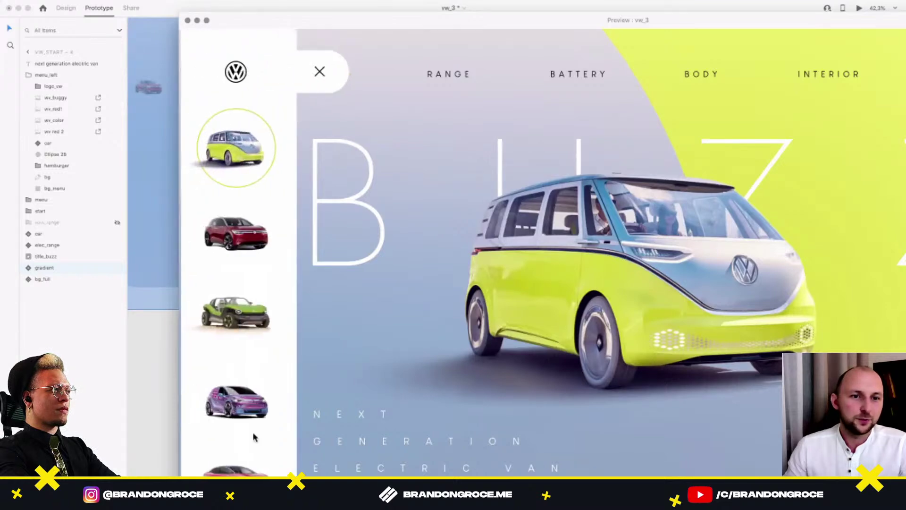
left_click(238, 204)
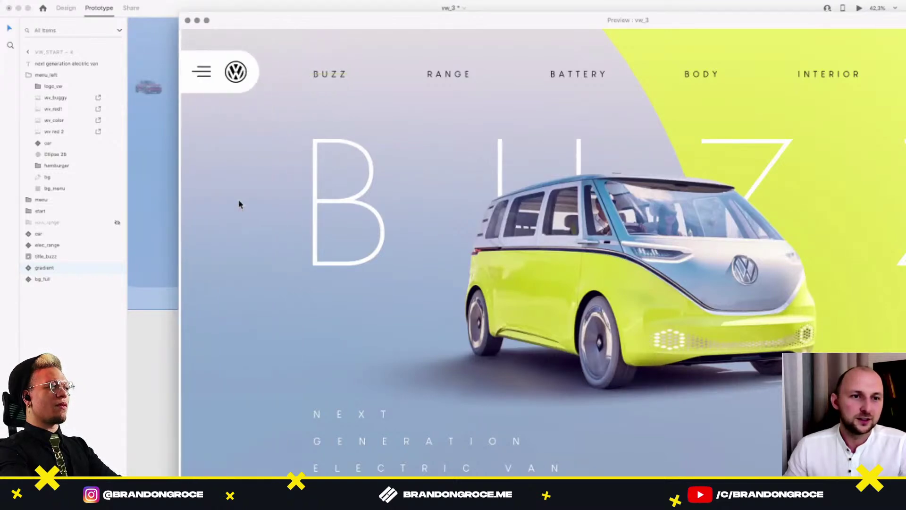
left_click(239, 204)
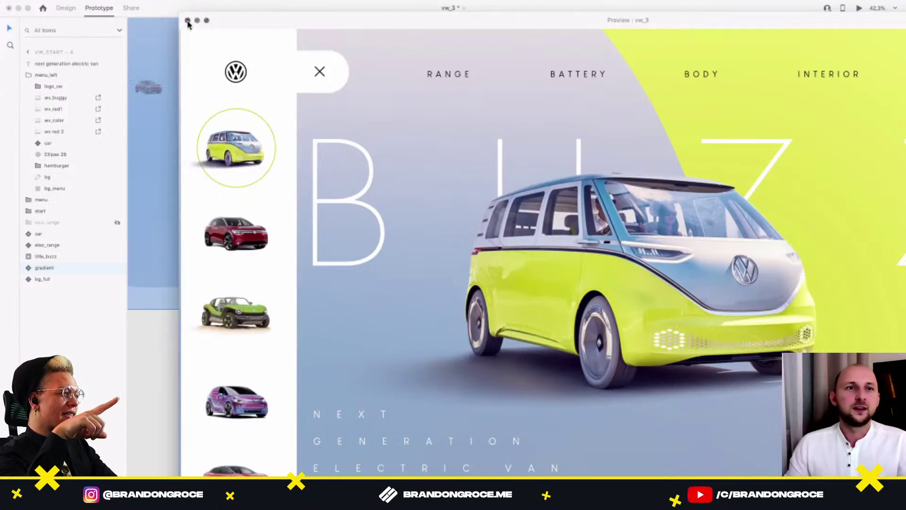
left_click(188, 21)
Select the yellow ring around the bus's place in the off-canvas menu_left group of vw_start – 4.
left_click_drag(208, 407, 343, 489)
left_click(452, 191)
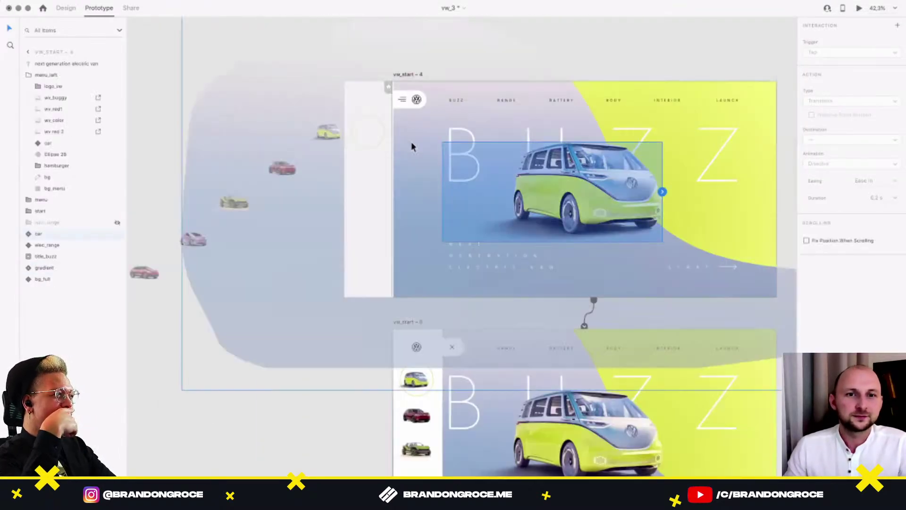
left_click_drag(364, 190, 390, 194)
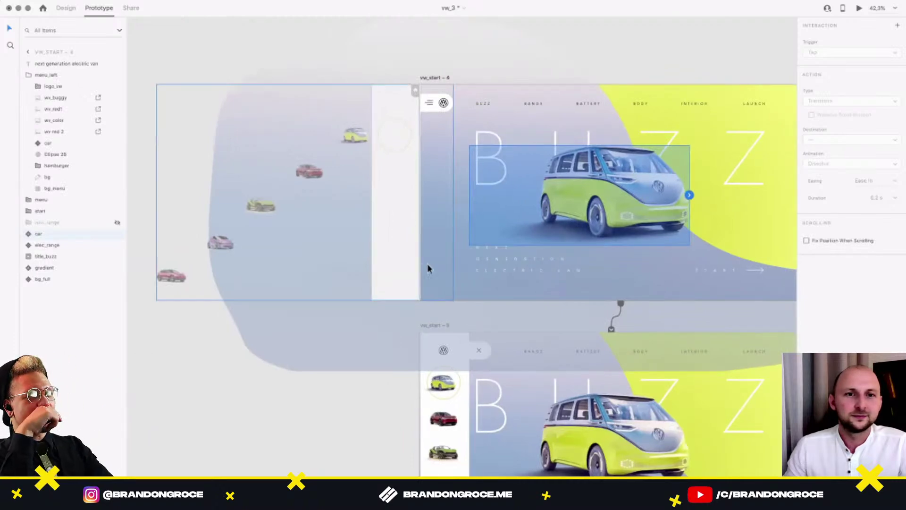
scroll(283, 177, "left", 2)
scroll(299, 192, "up", 2)
scroll(346, 219, "up", 3)
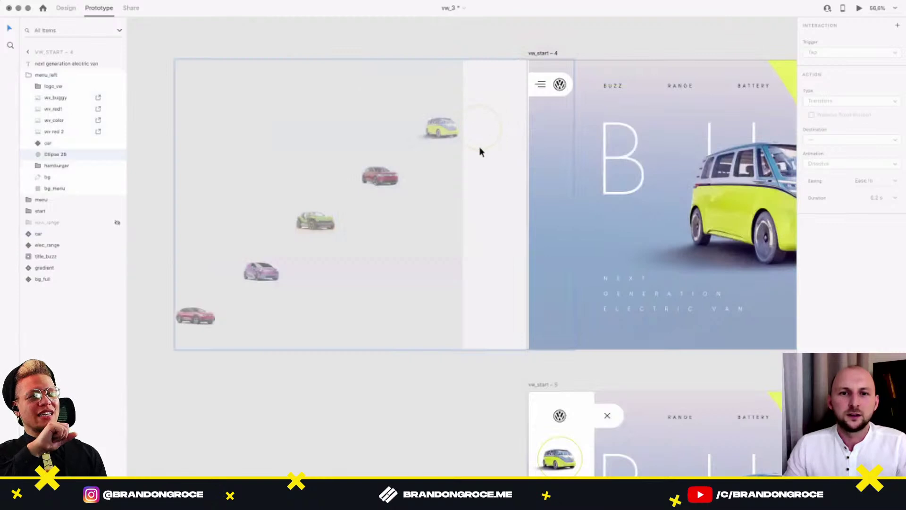
left_click(480, 146)
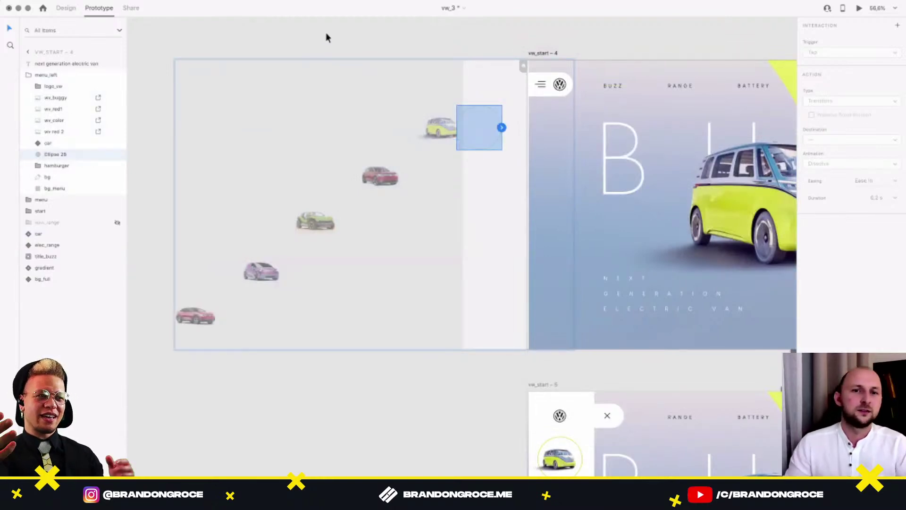
Shift the five off-canvas car thumbnails slightly toward the vw_start – 4 artboard, evening out their diagonal spacing.
left_click(200, 323)
left_click_drag(200, 319, 227, 319)
left_click_drag(272, 273, 290, 273)
left_click(326, 227)
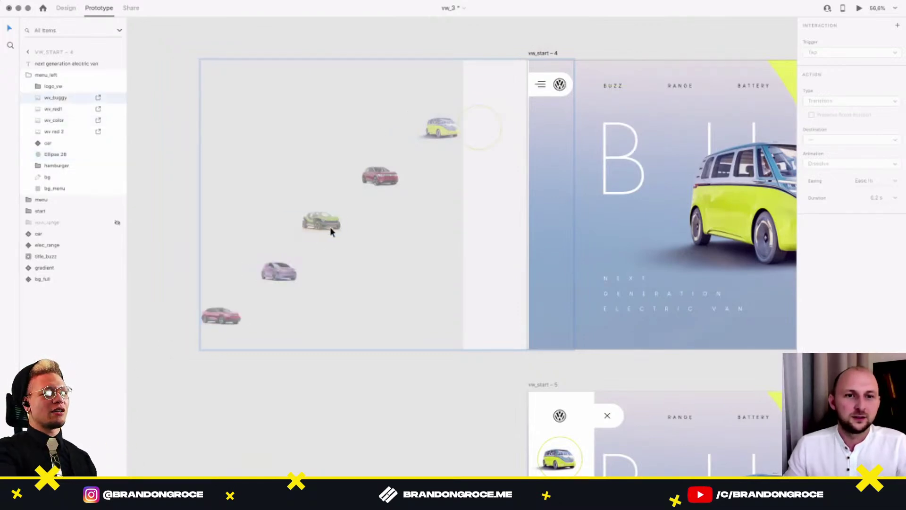
left_click_drag(326, 230, 349, 231)
left_click_drag(395, 179, 398, 180)
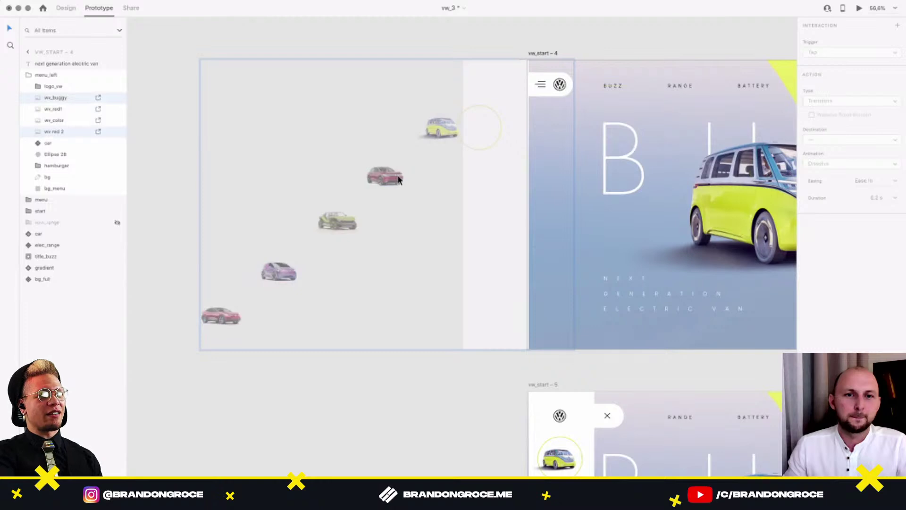
left_click_drag(450, 124, 452, 129)
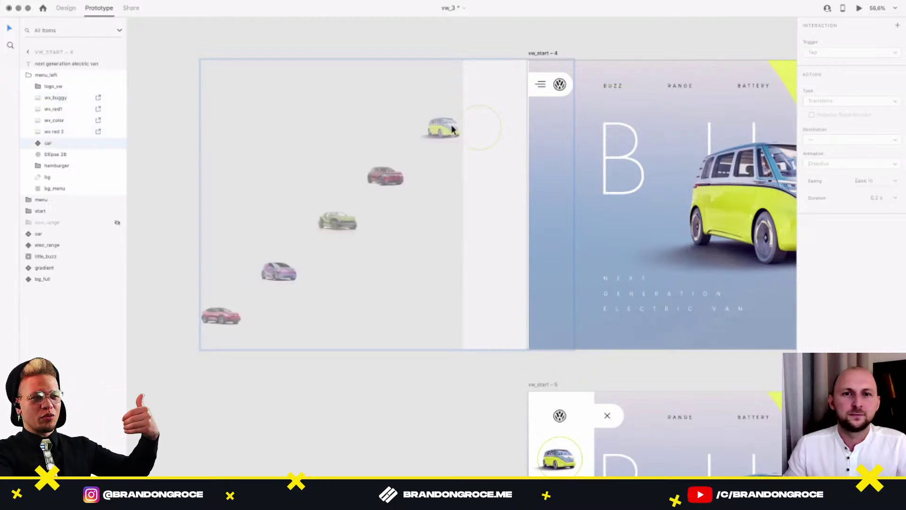
left_click(451, 128)
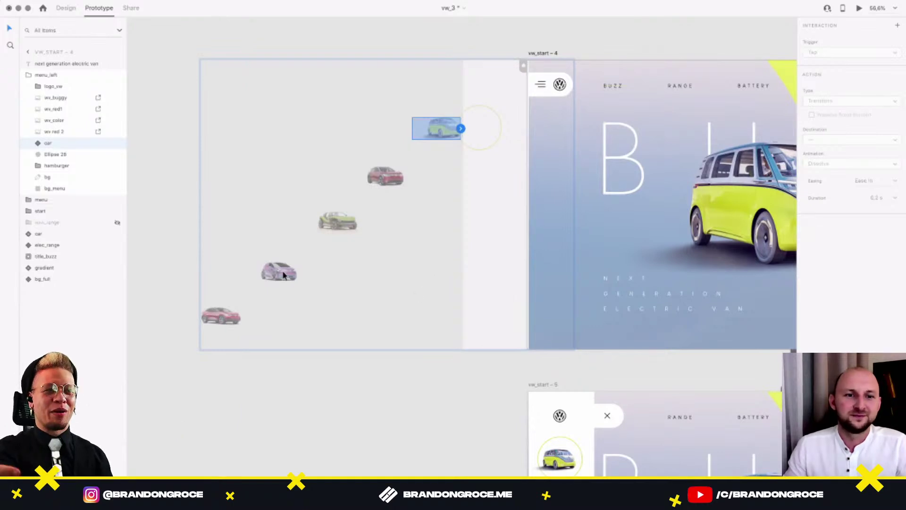
left_click_drag(283, 275, 286, 275)
left_click_drag(218, 324, 222, 323)
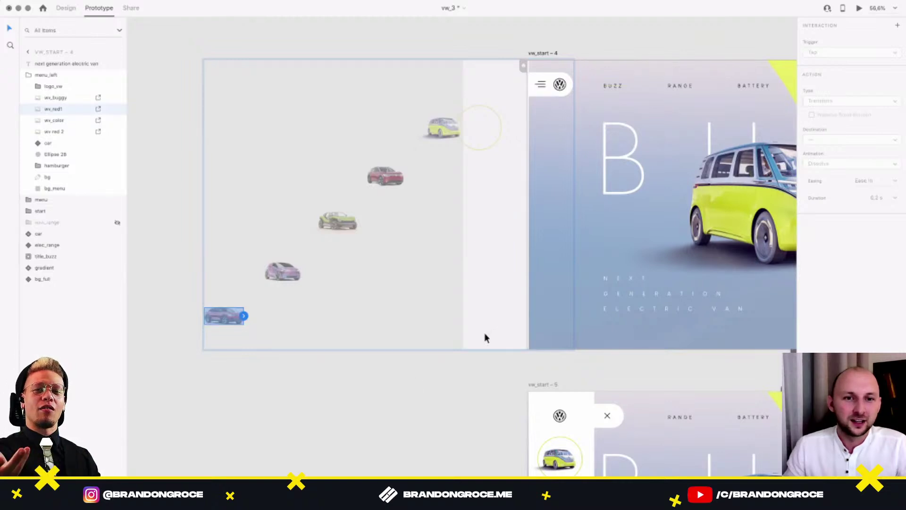
Check the interaction settings of the vw_start – 4 artboard and select its menu_left group.
left_click_drag(595, 273, 475, 276)
scroll(524, 284, "down", 3)
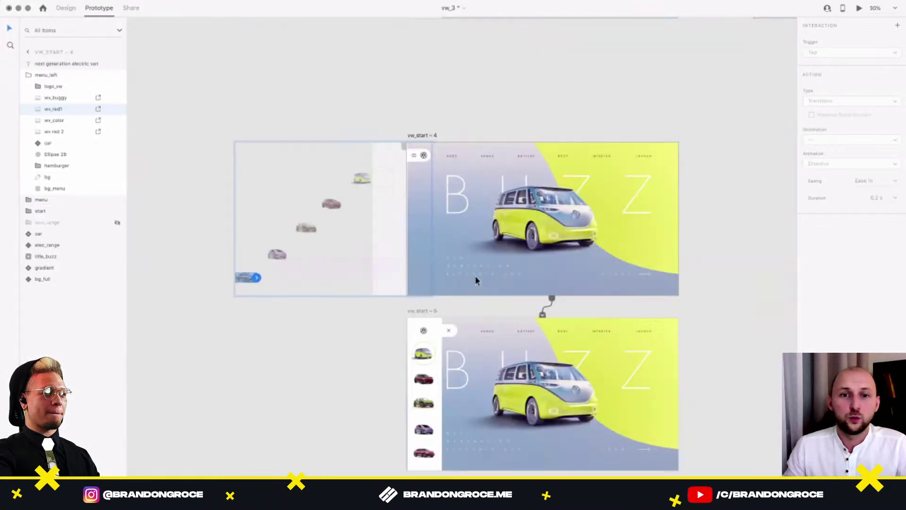
left_click(354, 344)
left_click(421, 134)
left_click(423, 169)
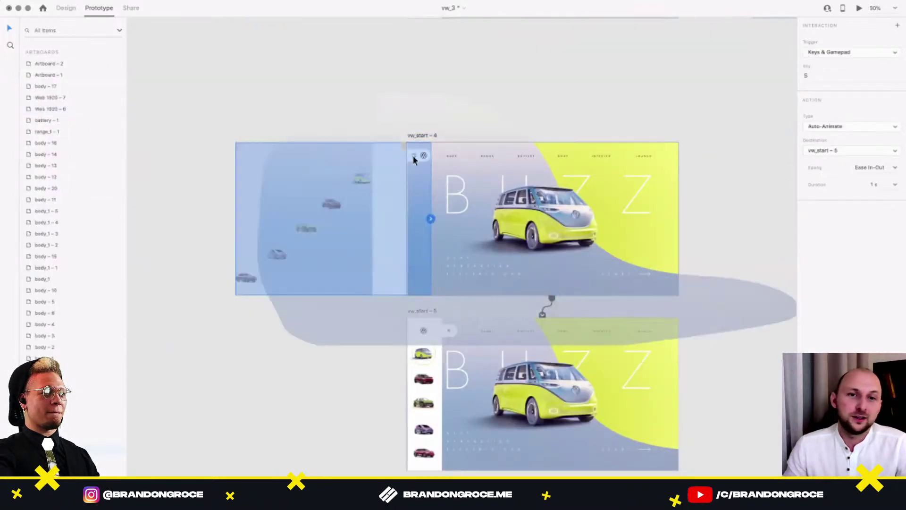
Preview the adjusted car stagger from the vw_start – 4 artboard and close the preview.
scroll(367, 187, "up", 2)
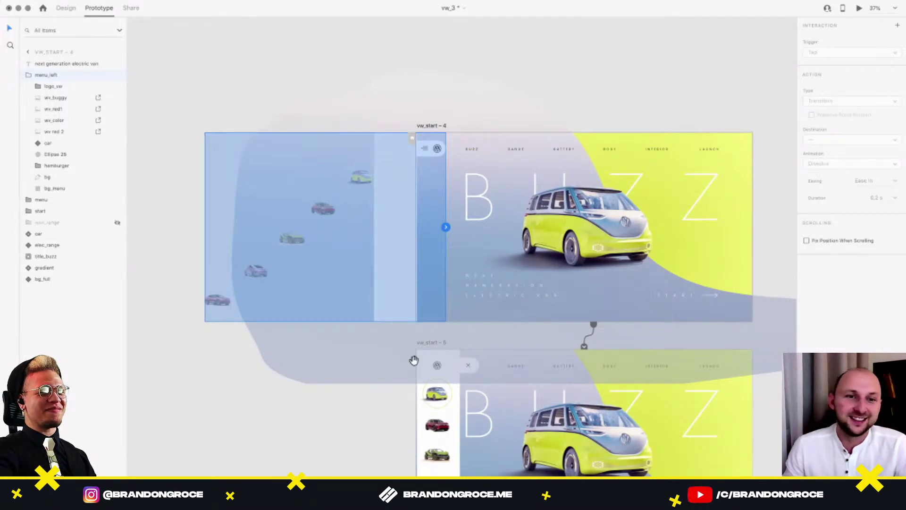
scroll(413, 361, "right", 1)
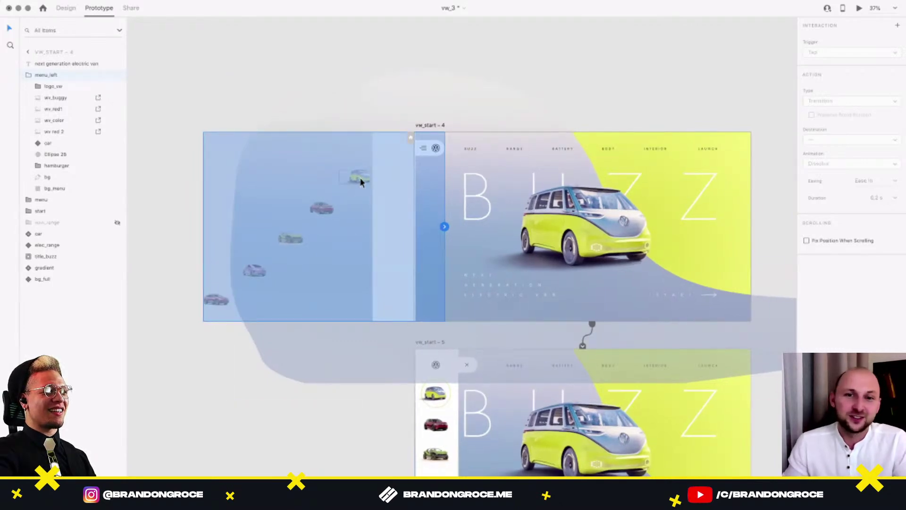
scroll(412, 164, "down", 3)
scroll(412, 164, "right", 5)
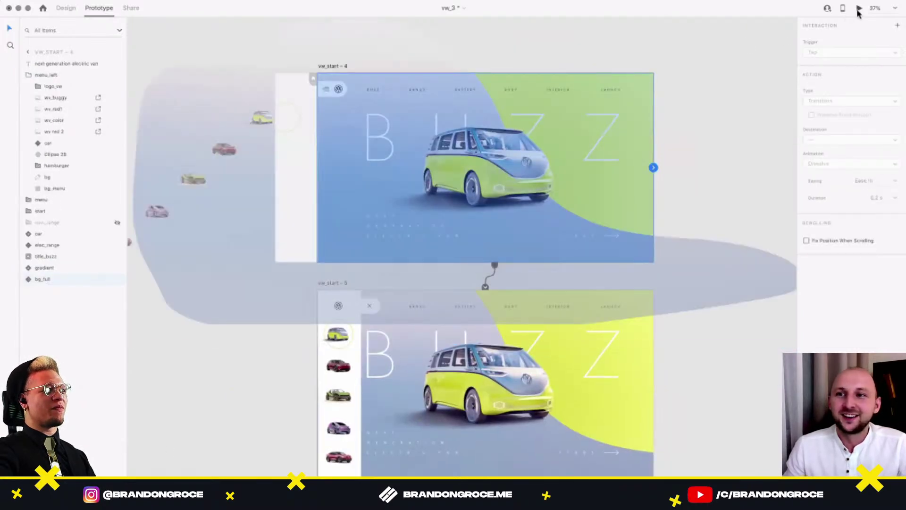
left_click(858, 9)
left_click(80, 58)
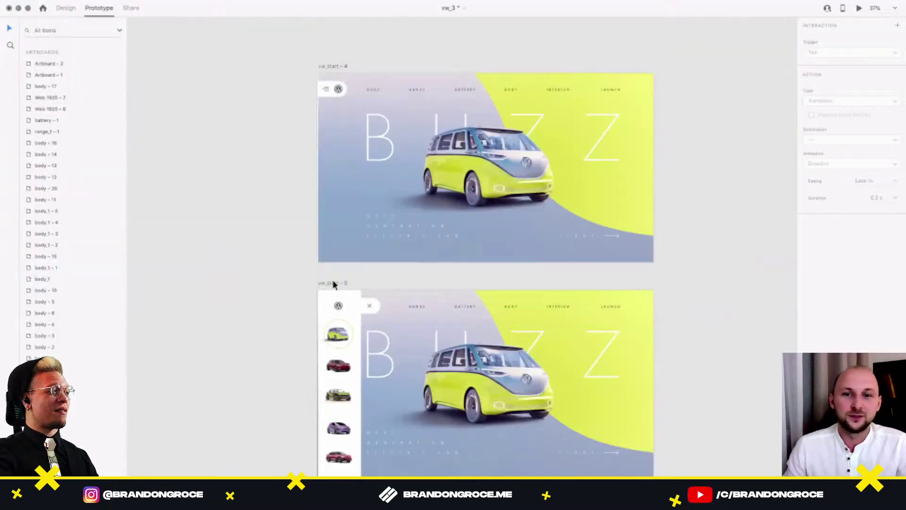
Review the original vw_start and vw_start – 1 artboards alongside the recreated vw_start – 4 and vw_start – 5 pair.
scroll(333, 284, "down", 2)
left_click_drag(404, 247, 333, 217)
scroll(509, 232, "down", 2)
left_click_drag(428, 147, 358, 462)
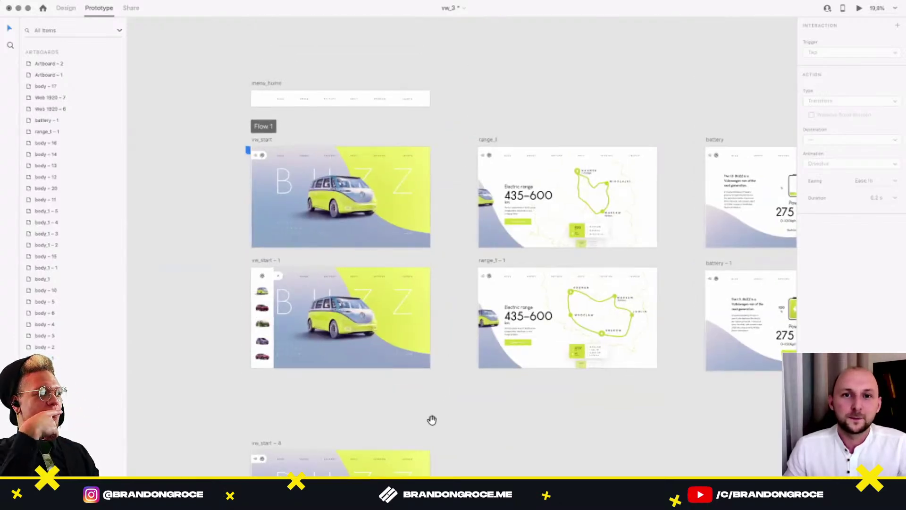
scroll(425, 426, "down", 10)
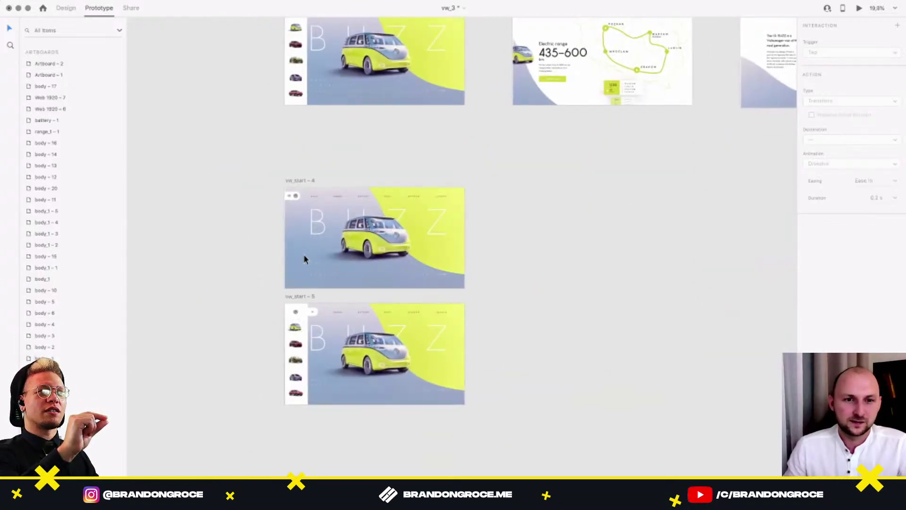
scroll(304, 257, "up", 5)
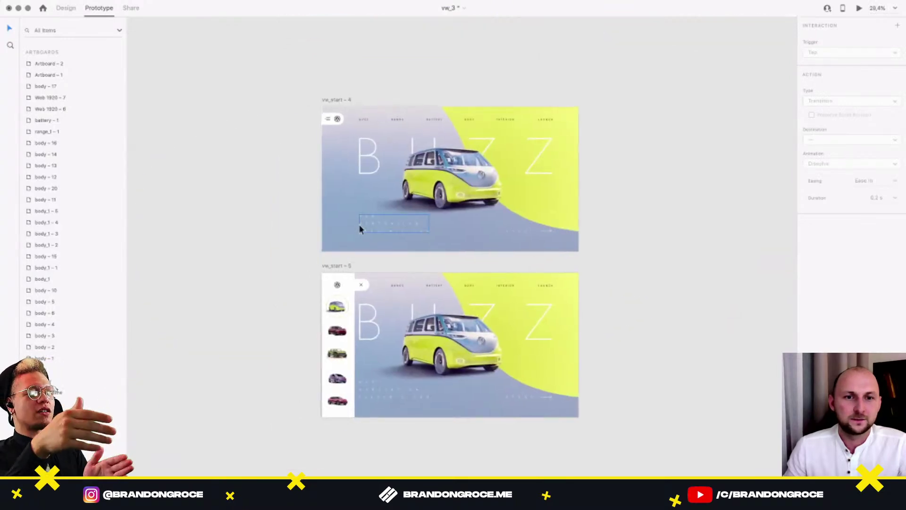
Select the menu_left group on vw_start – 4 and examine its diagonally staggered off-canvas cars.
left_click(360, 229)
scroll(222, 160, "up", 6)
left_click_drag(319, 214, 374, 211)
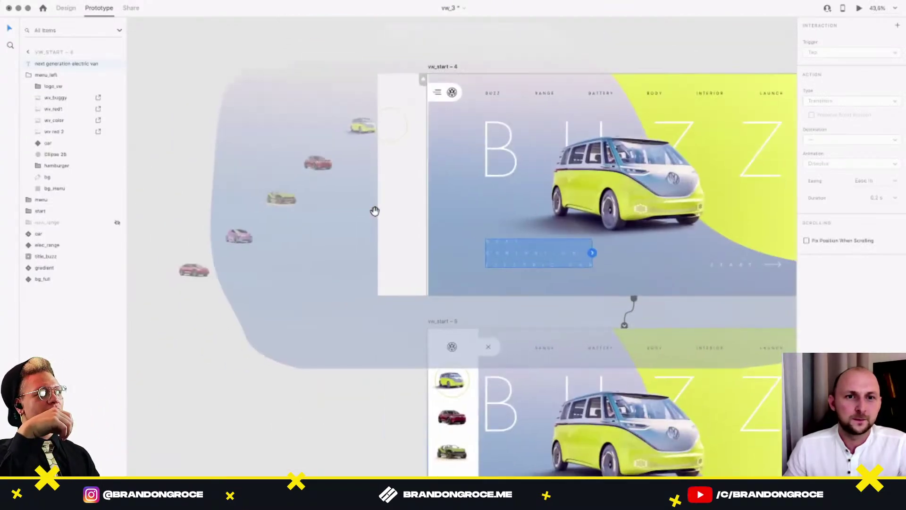
left_click(371, 127)
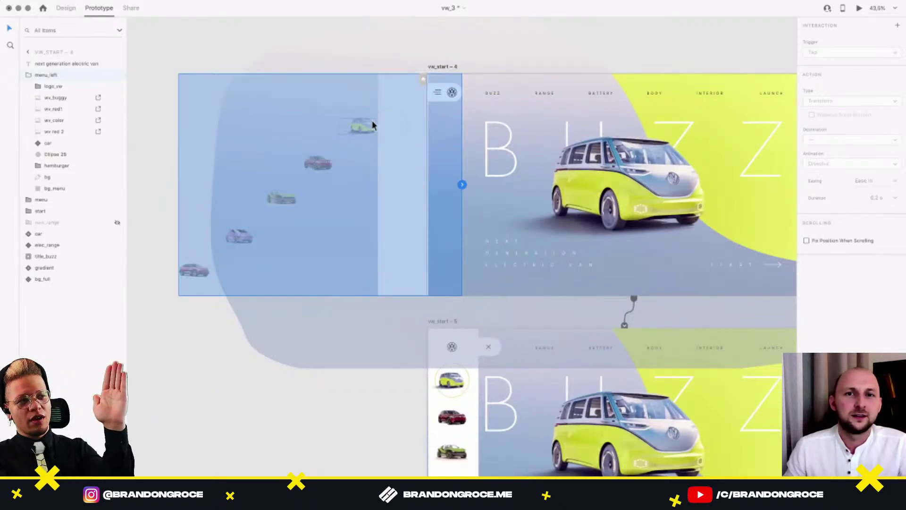
scroll(302, 94, "up", 1)
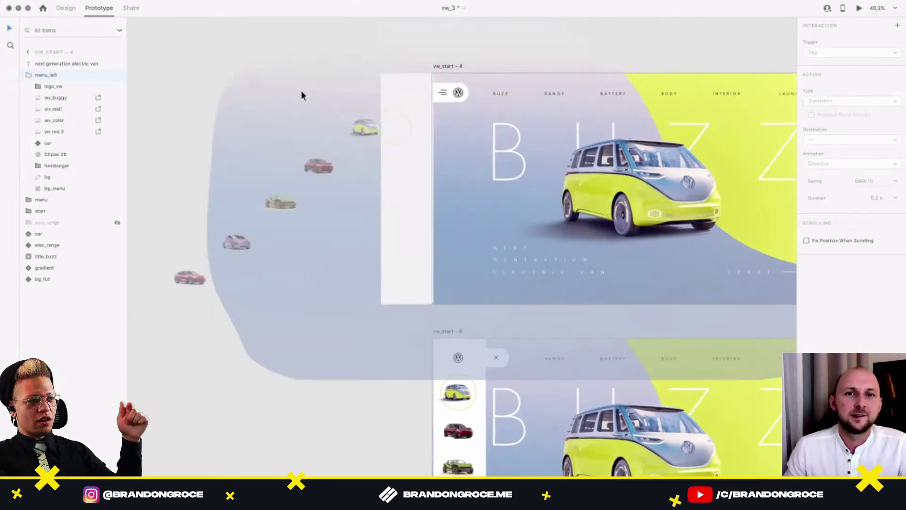
scroll(302, 92, "up", 4)
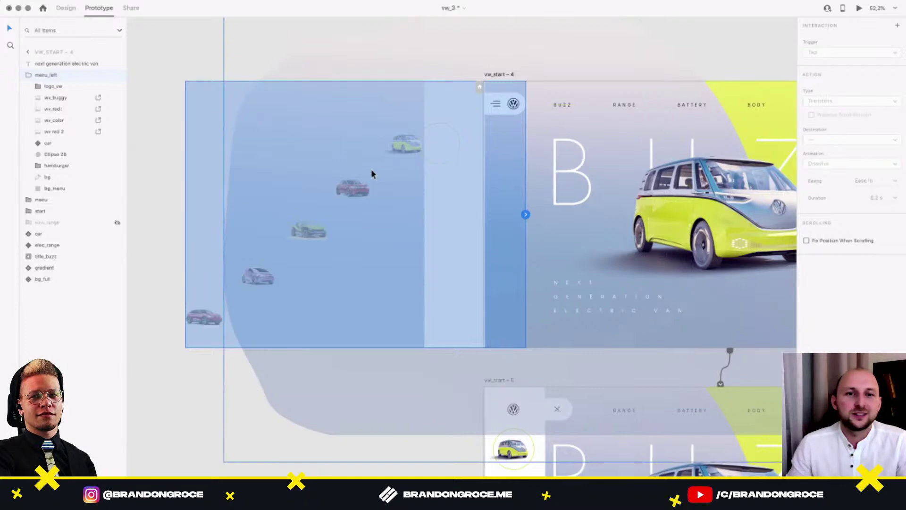
Select the vw_start – 4 artboard and check its Auto-Animate easing and duration.
left_click(560, 138)
left_click(197, 82)
left_click(196, 78)
left_click(503, 116)
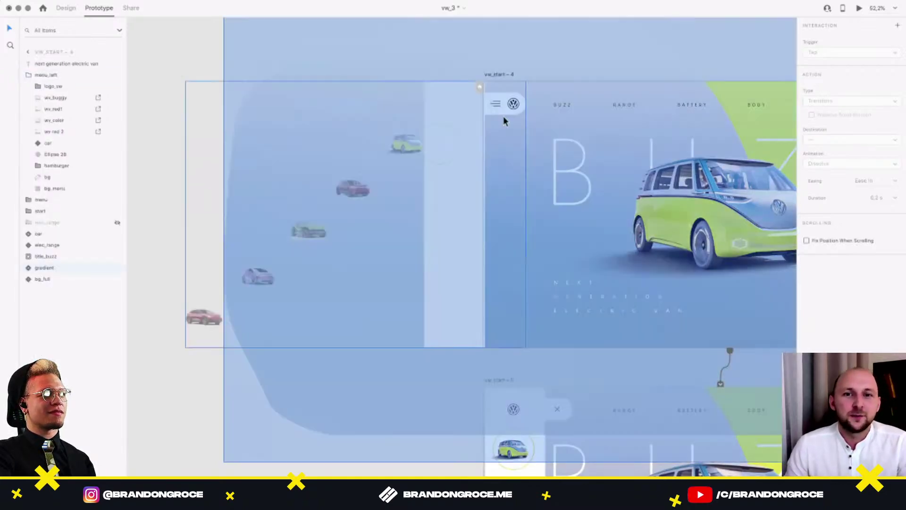
left_click(500, 74)
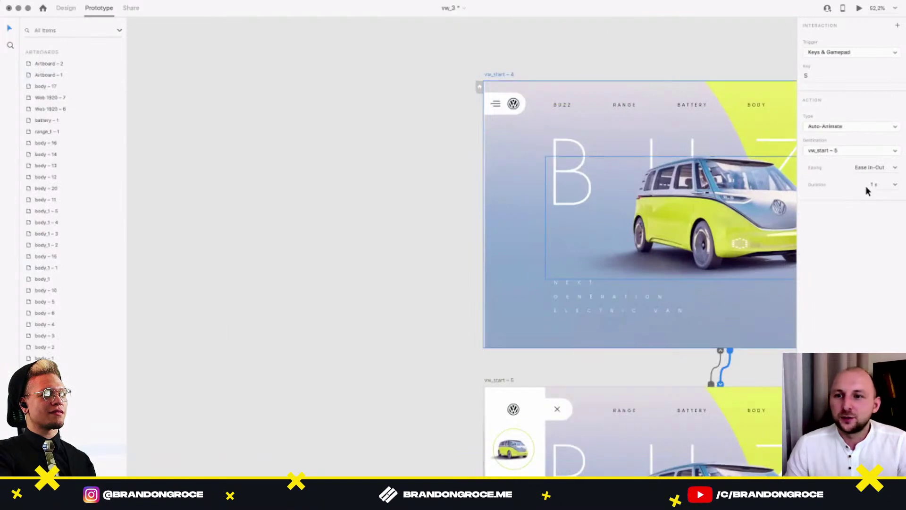
On vw_start – 4, move the off-canvas yellow van to X -470 and the lowest red car to X -1236.
left_click(425, 140)
left_click(409, 146)
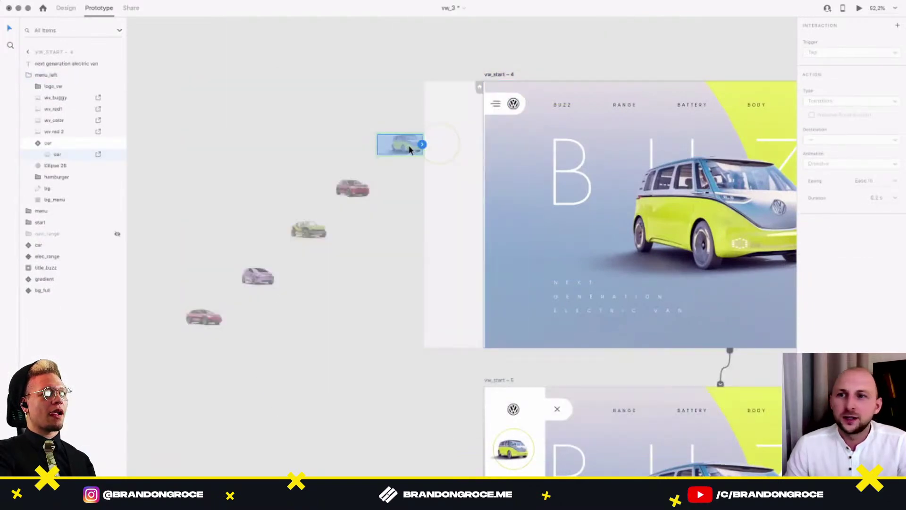
left_click(66, 8)
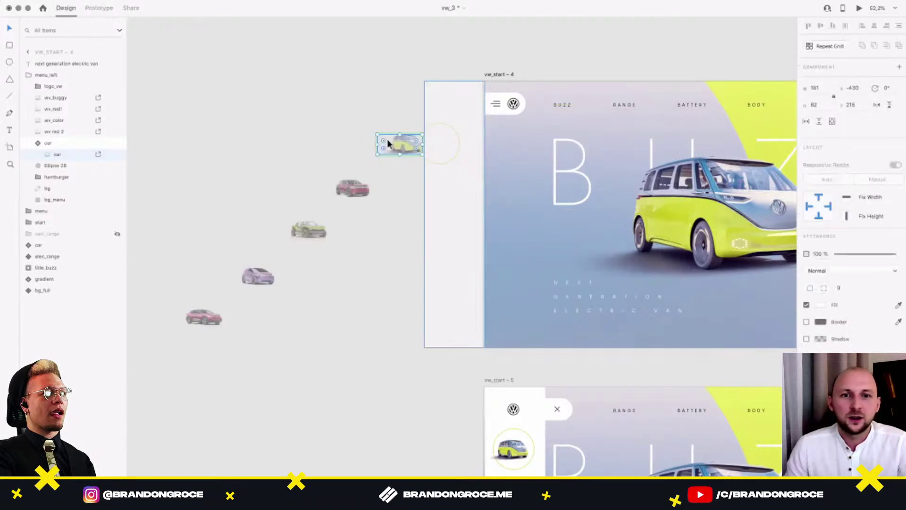
mouse_move(411, 148)
left_mouse_down()
mouse_move(394, 148)
mouse_move(444, 146)
mouse_move(401, 149)
left_mouse_up()
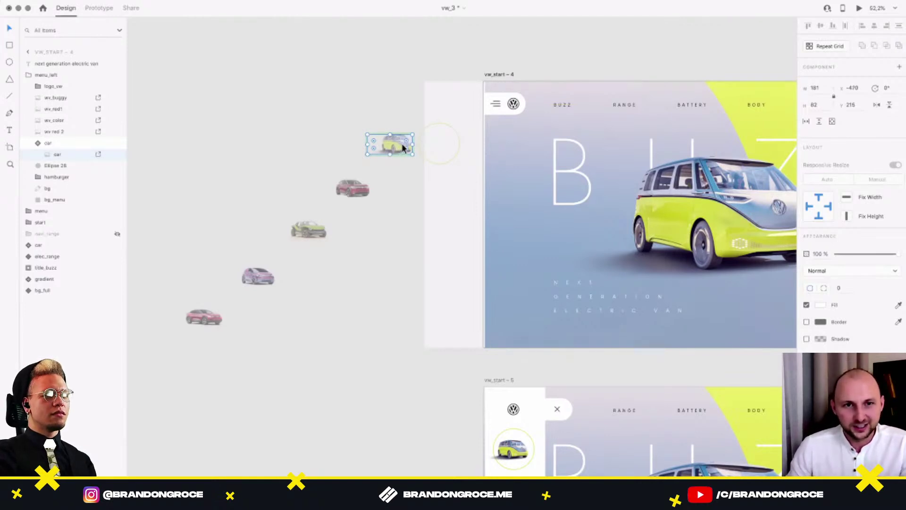
left_click(215, 321)
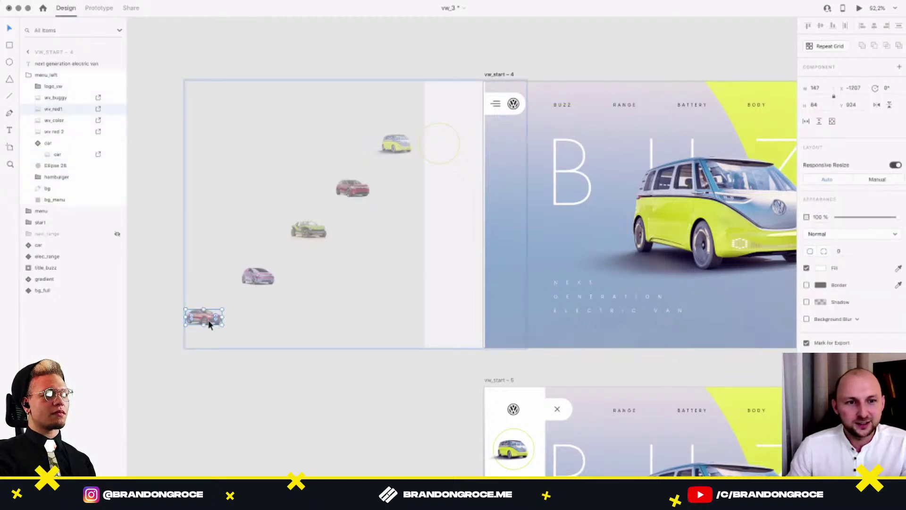
mouse_move(209, 323)
left_mouse_down()
mouse_move(456, 314)
mouse_move(195, 314)
mouse_move(203, 310)
left_mouse_up()
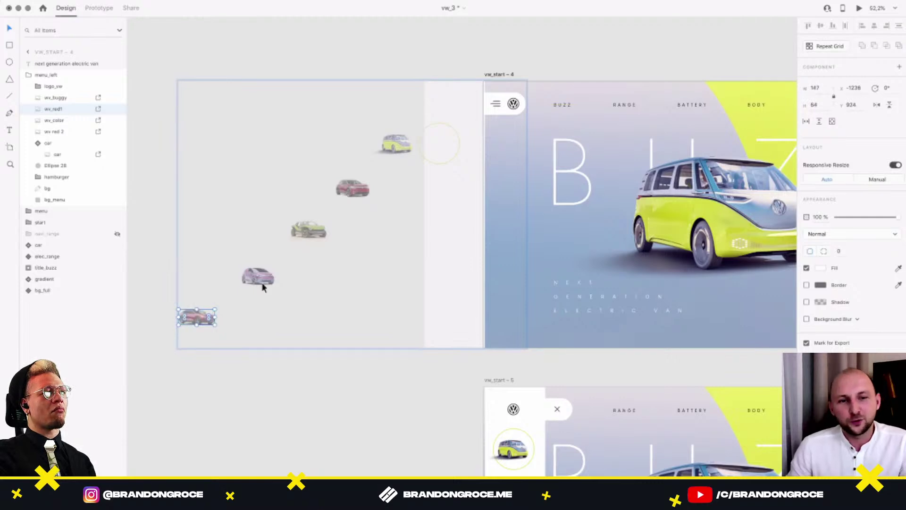
Try moving the off-canvas cars of vw_start – 4 onto the white menu strip one by one, undoing moves in between.
left_click_drag(185, 322, 450, 299)
key("super+z")
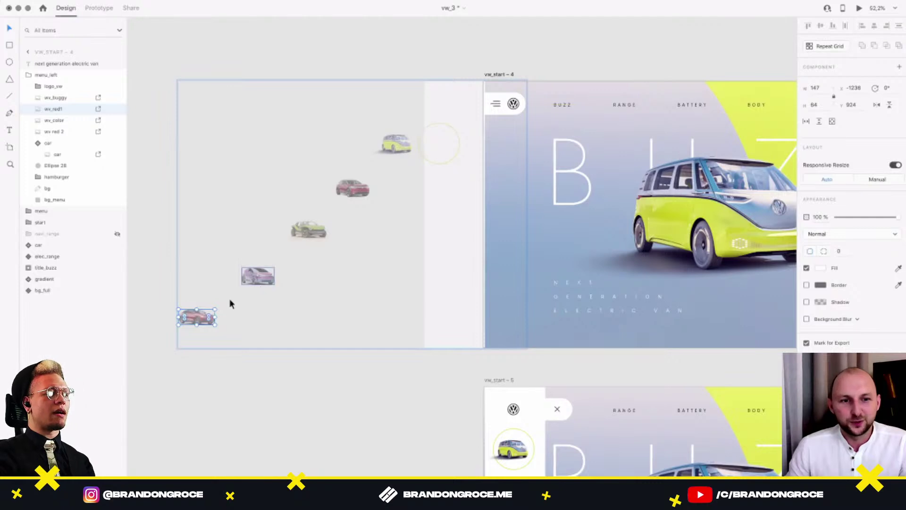
left_click_drag(204, 316, 457, 320)
key("super+z")
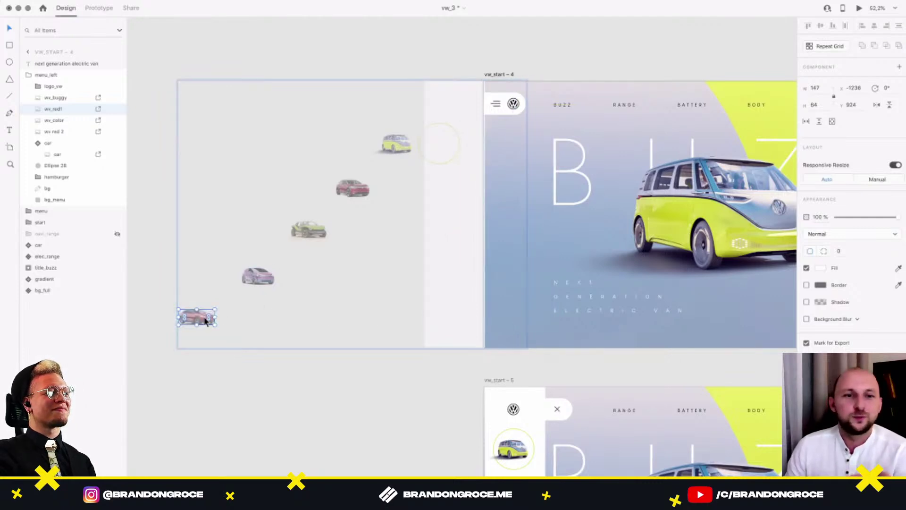
left_click_drag(256, 276, 445, 272)
left_click_drag(307, 231, 452, 236)
left_click_drag(352, 191, 449, 199)
key("super+z")
left_click(321, 278)
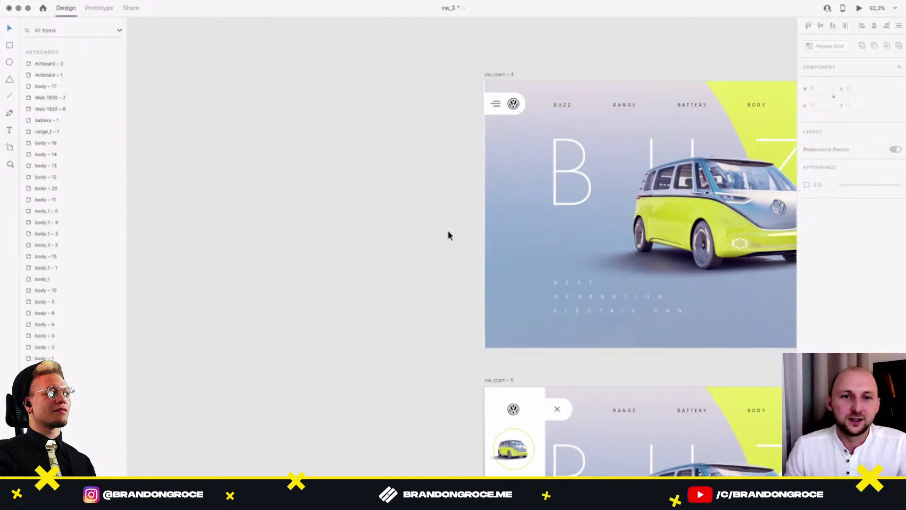
Restagger the off-canvas cars in menu_left, placing the green buggy at X -861 and the lowest red car at X -1227, with the purple car between them.
left_click(508, 207)
left_click(494, 107)
left_click_drag(458, 237, 305, 236)
left_click(450, 276)
left_click_drag(307, 283, 269, 279)
left_click(308, 232)
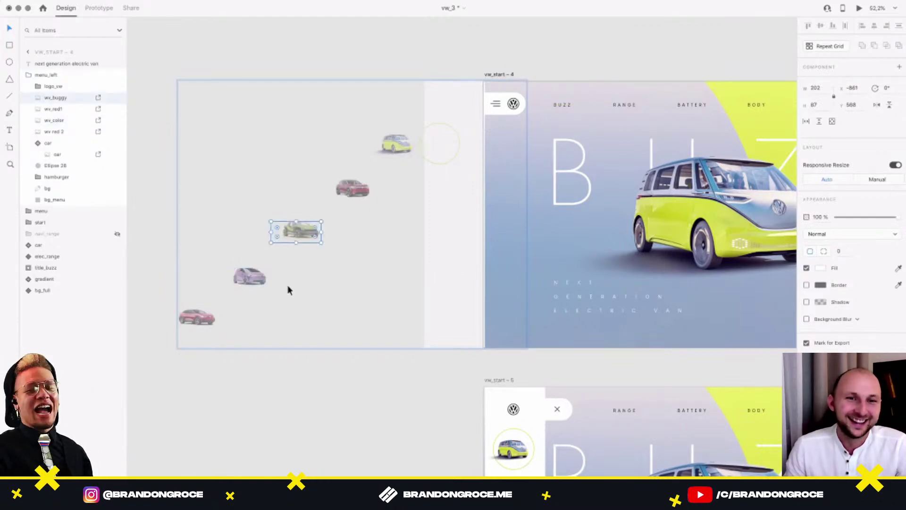
left_click(204, 321)
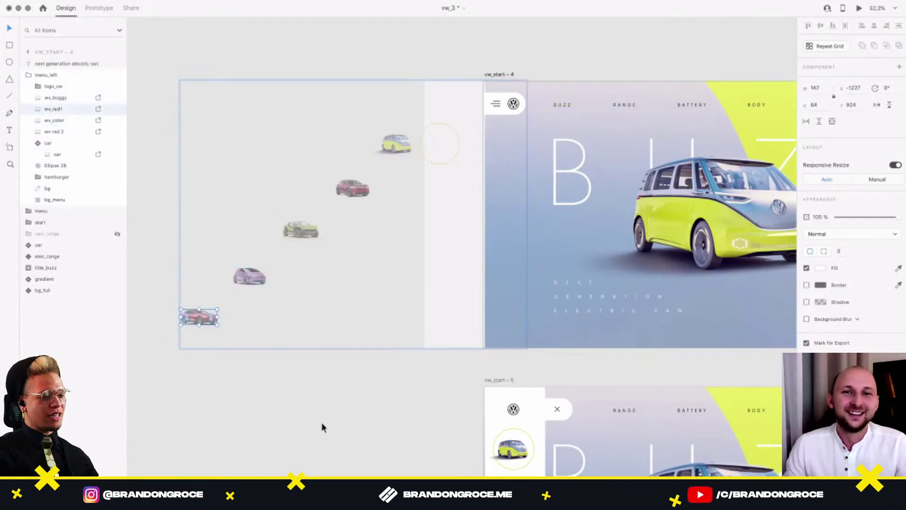
Shift the thin green circle outline of menu_left on vw_start – 4 to X -289 and deselect it.
left_click(435, 163)
left_click_drag(435, 160, 438, 161)
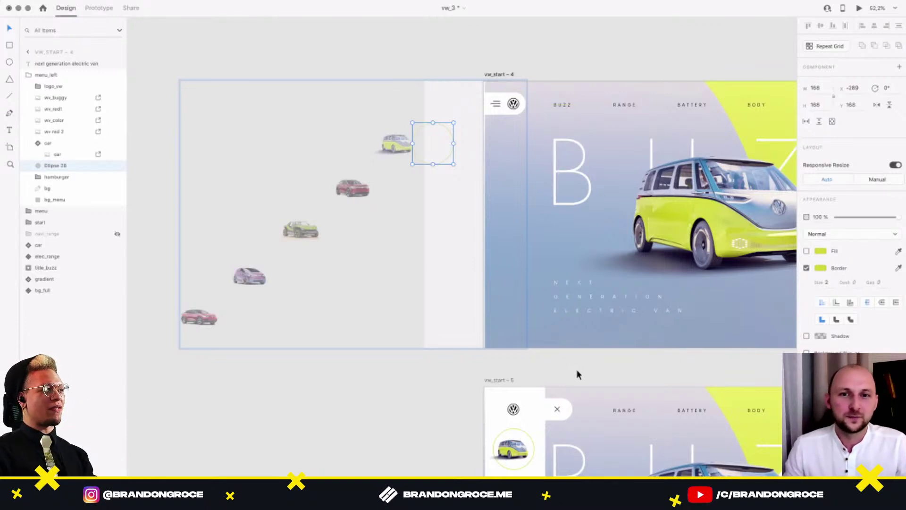
left_click(604, 368)
Preview the prototype from the original vw_start artboard, follow START to the electric range screen, and close the preview.
left_click_drag(604, 369, 460, 293)
scroll(461, 293, "down", 3)
scroll(485, 279, "down", 2)
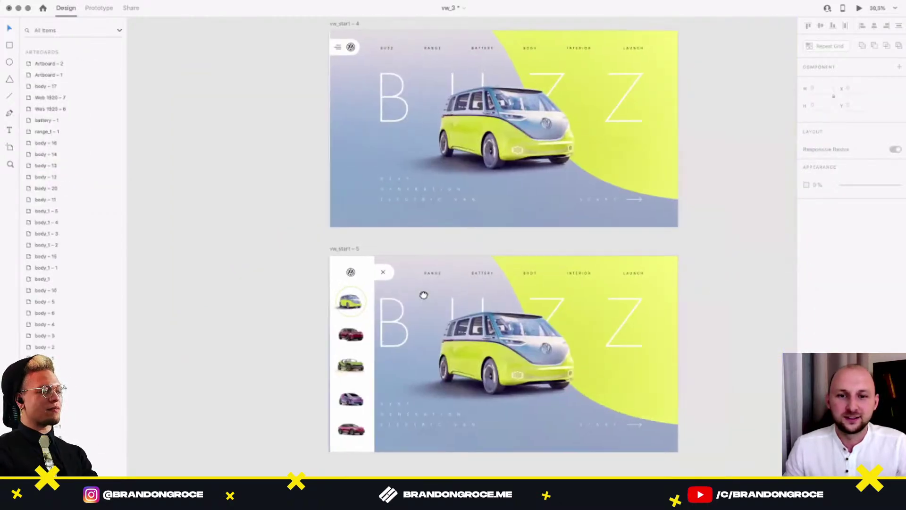
scroll(424, 295, "down", 5)
scroll(410, 232, "down", 3)
scroll(431, 216, "up", 5)
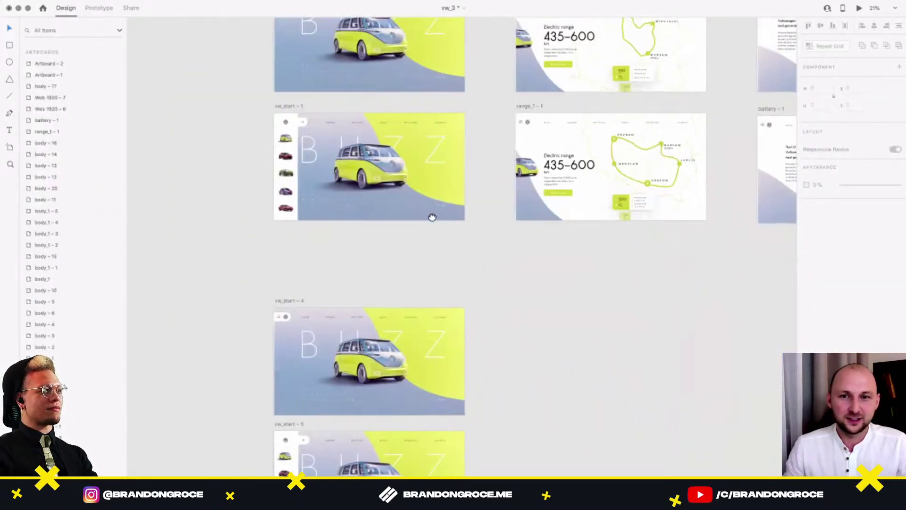
left_click(399, 136)
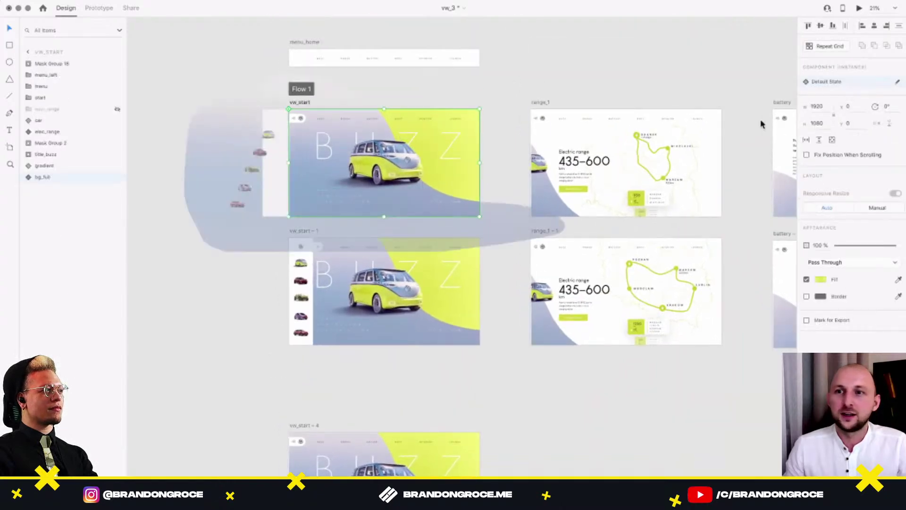
key("super+Return")
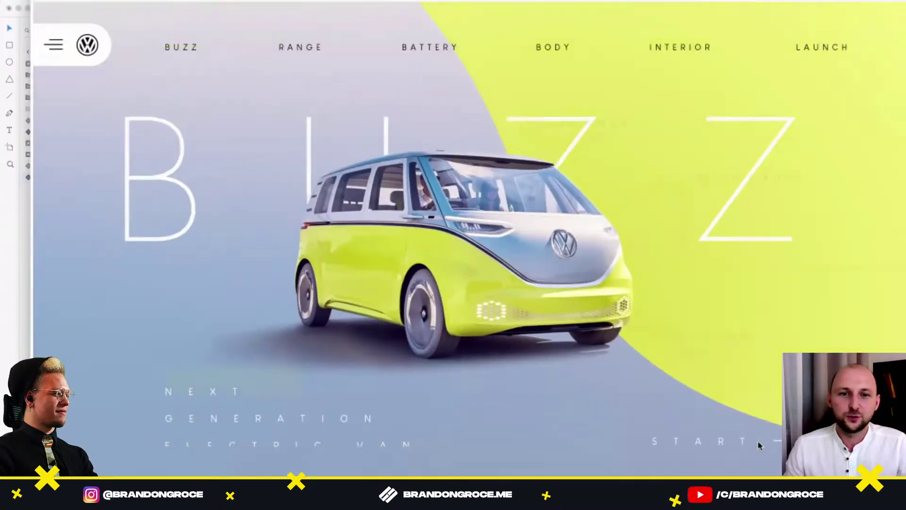
left_click(757, 441)
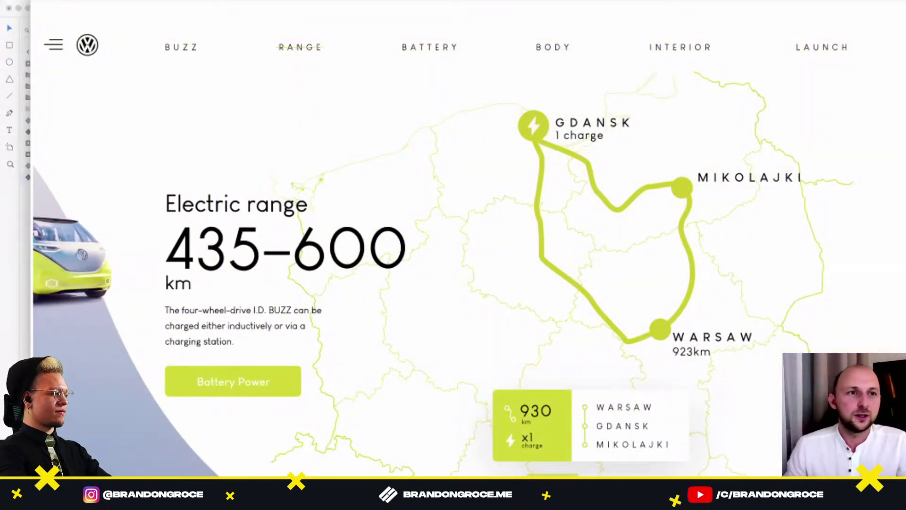
key("super+w")
Place a duplicate of the vw_start – 4 artboard beside the original on the same row.
left_click_drag(412, 398, 360, 174)
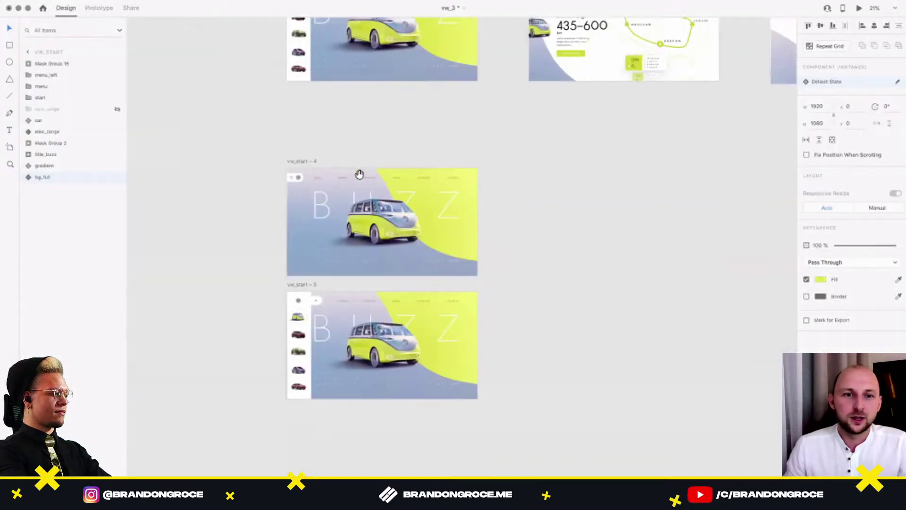
left_click(308, 158)
left_click_drag(307, 158, 538, 162)
scroll(537, 162, "up", 3)
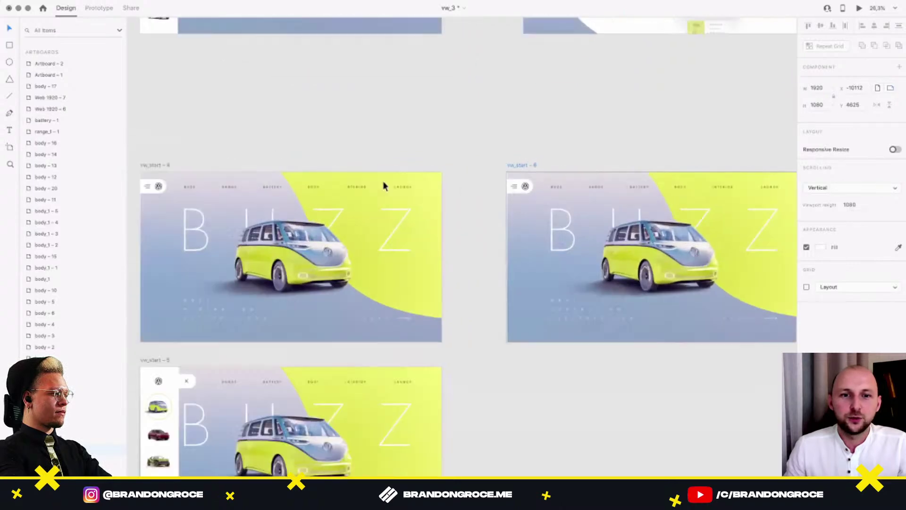
Link vw_start – 4 to vw_start – 6 with a Drag trigger and an Auto-Animate action.
left_click(157, 166)
left_click(100, 8)
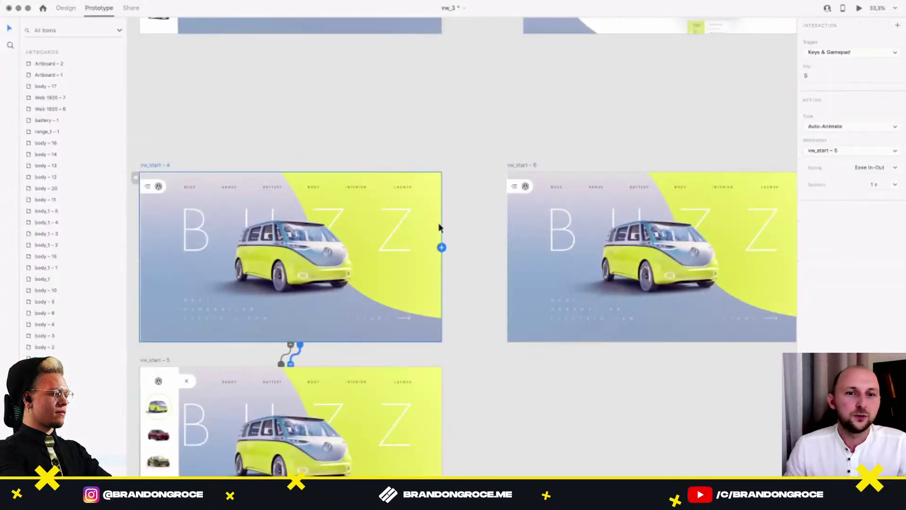
left_click_drag(442, 248, 560, 258)
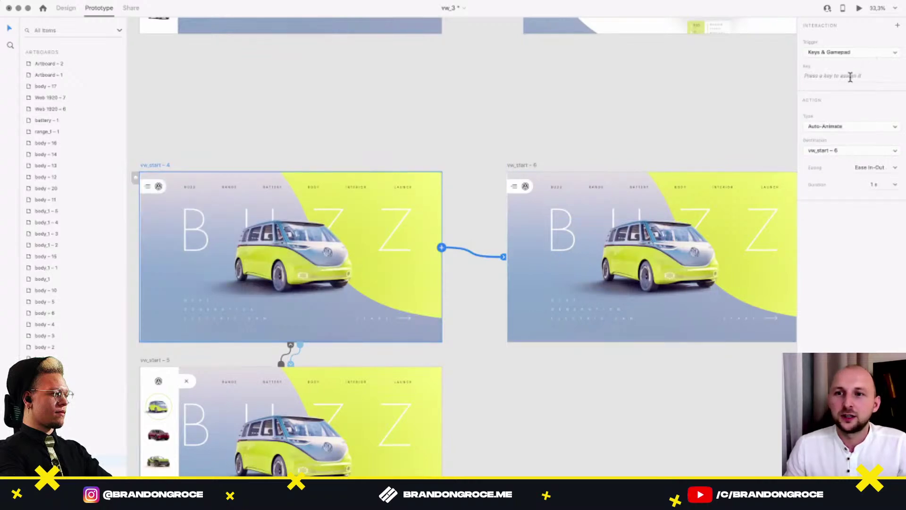
left_click(846, 53)
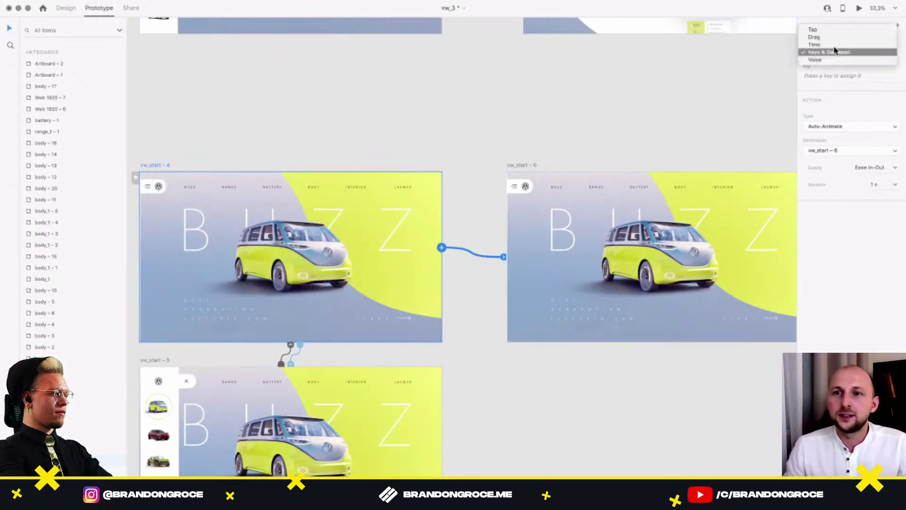
left_click(824, 38)
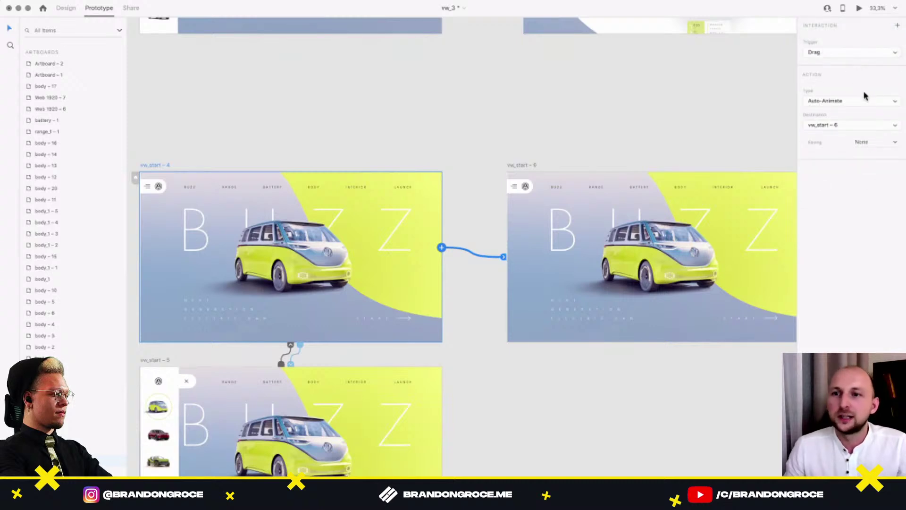
left_click(856, 100)
left_click(852, 102)
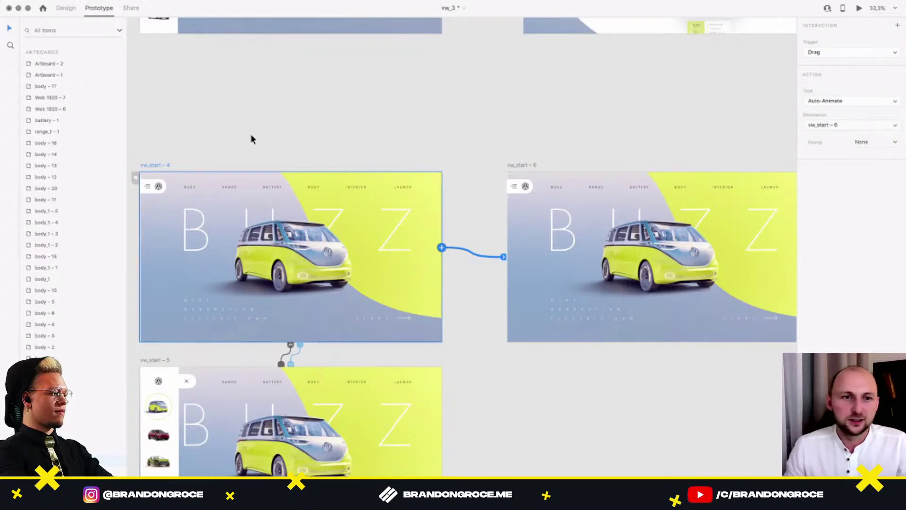
Return to the original vw_start artboard, preview its START transition again, and close the preview.
left_click(307, 202)
scroll(312, 212, "up", 3)
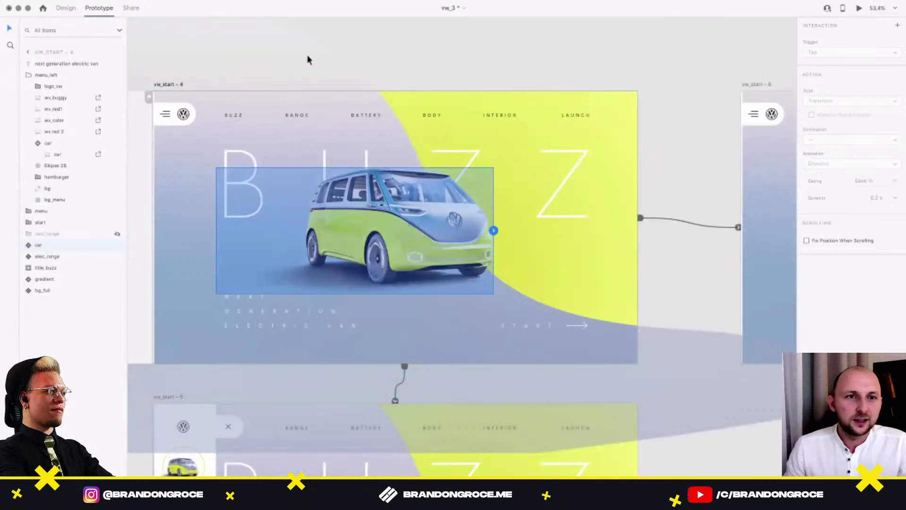
scroll(328, 246, "up", 2)
left_click(748, 453)
scroll(491, 143, "down", 7)
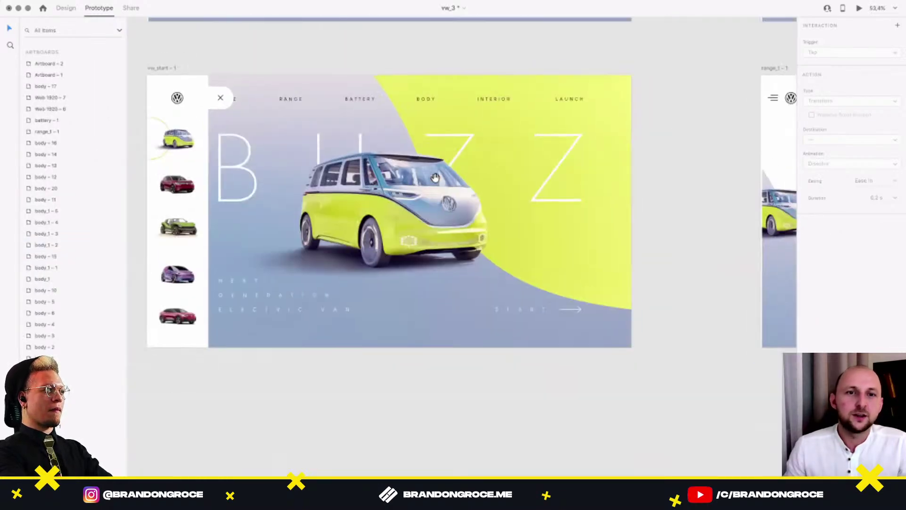
left_click(508, 186)
scroll(472, 124, "up", 5)
left_click(472, 123)
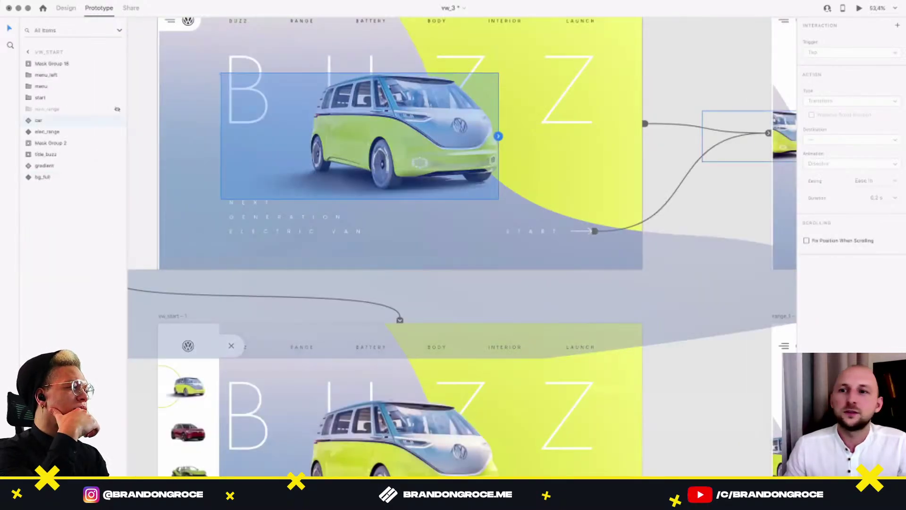
left_click(860, 9)
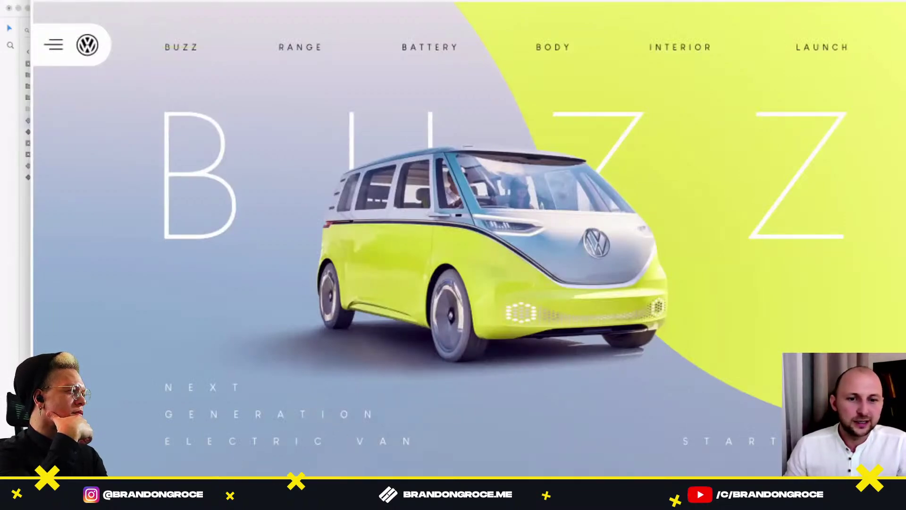
left_click(758, 452)
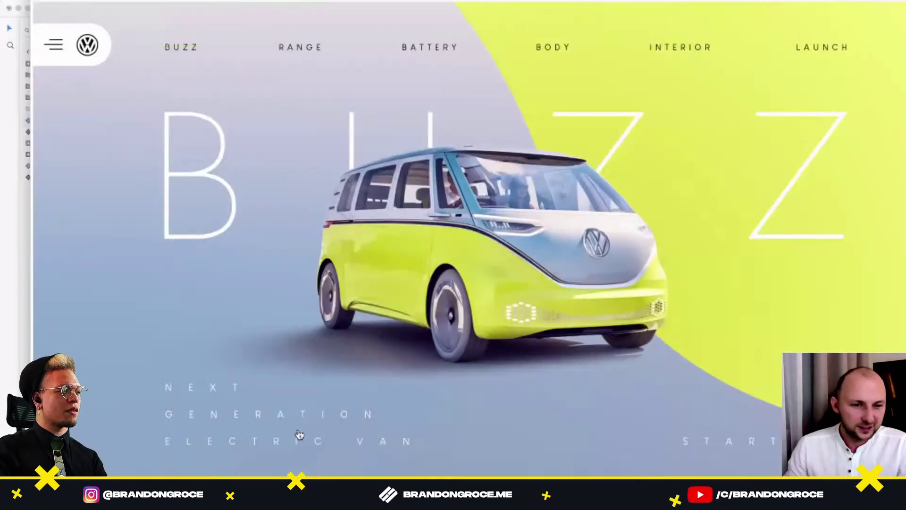
left_click(690, 438)
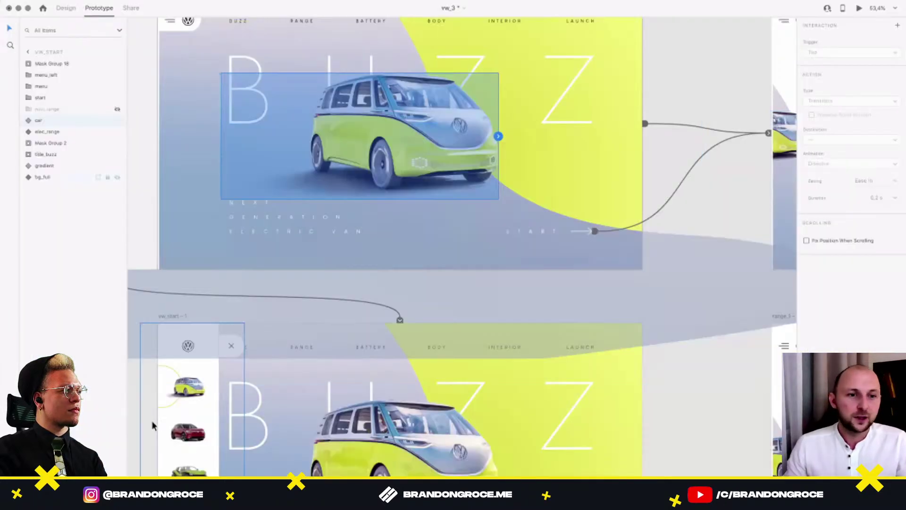
Select the "next generation electric van" text on vw_start – 4 and show its design properties.
key("Escape")
key("Escape")
left_click_drag(239, 423, 275, 189)
left_click_drag(330, 376, 362, 85)
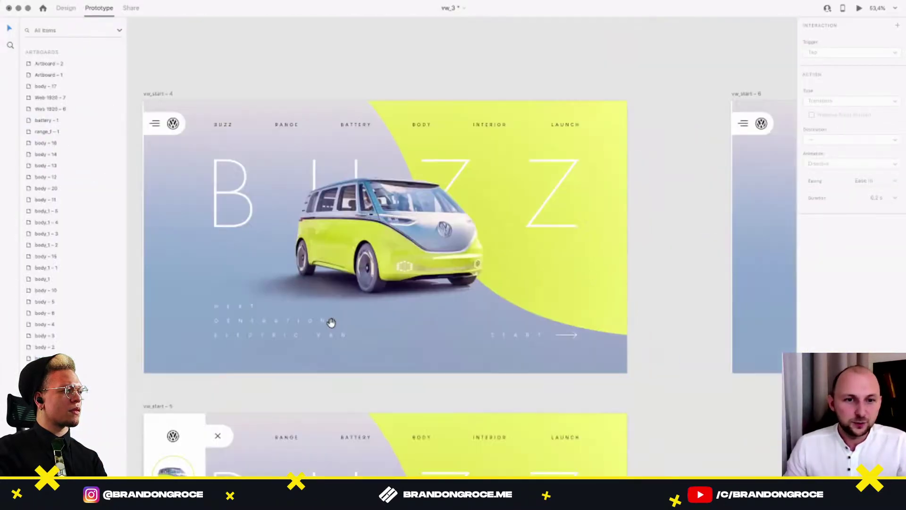
left_click(272, 320)
left_click(58, 12)
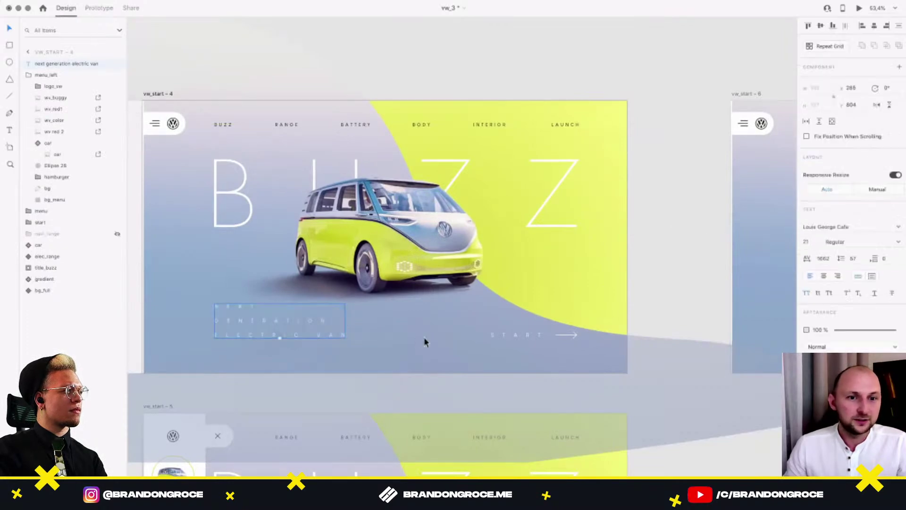
Examine the three lines of the "next generation electric van" text up close in text editing, and leave the editing mode.
scroll(424, 341, "down", 5)
left_click(714, 315)
left_click(273, 332)
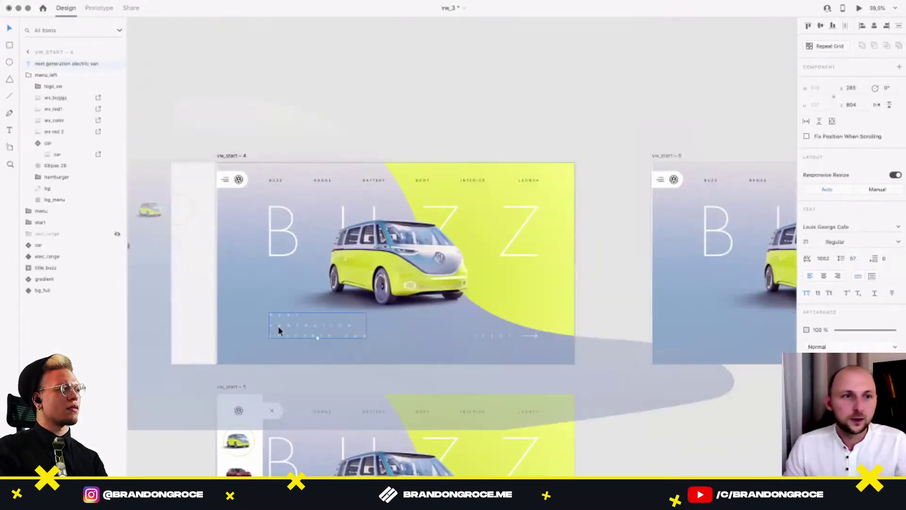
scroll(278, 329, "up", 10)
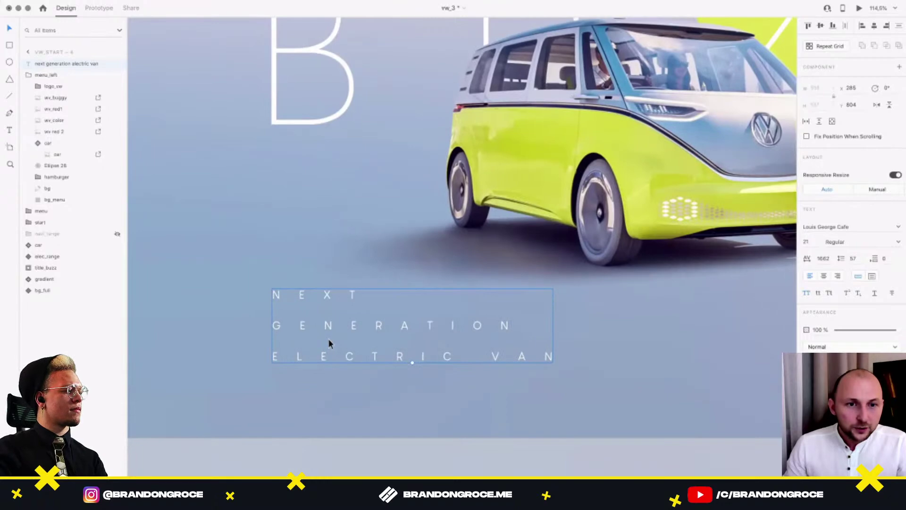
double_click(319, 327)
left_click_drag(289, 292, 489, 358)
left_click(279, 300)
left_click_drag(279, 300, 311, 465)
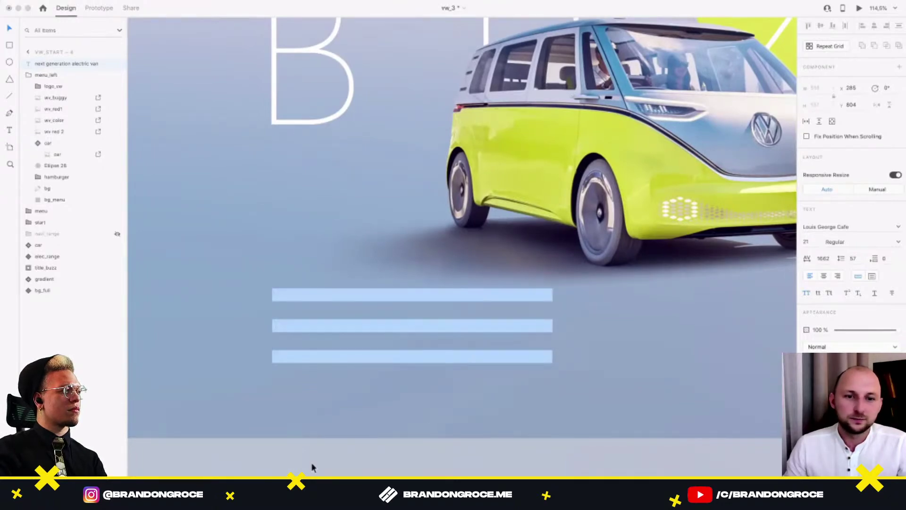
key("Escape")
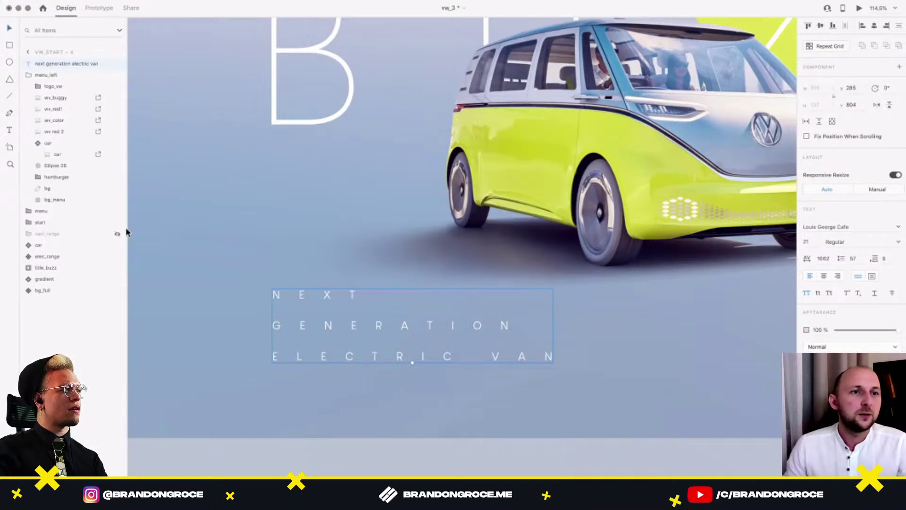
Draw a 516 × 137 rectangle over the "next generation electric van" text on vw_start – 4 and mask the text with it.
left_click_drag(273, 289, 552, 362)
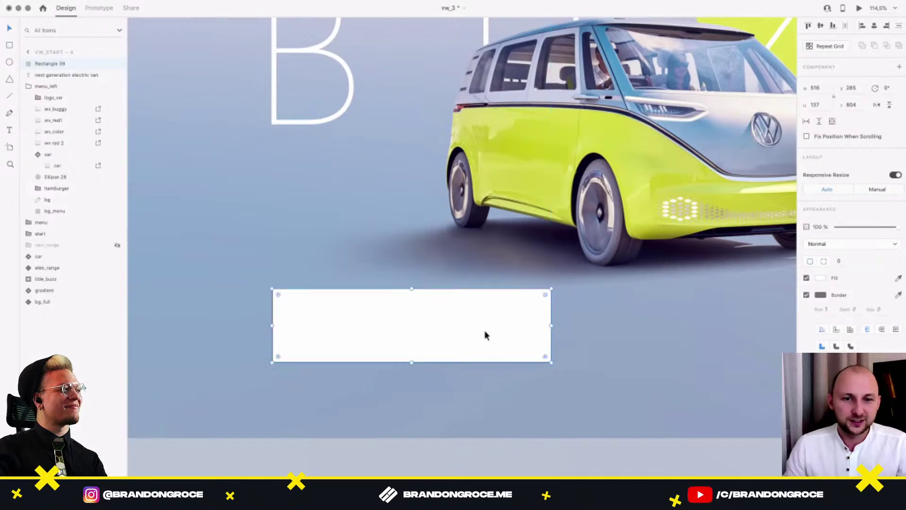
left_click(55, 74)
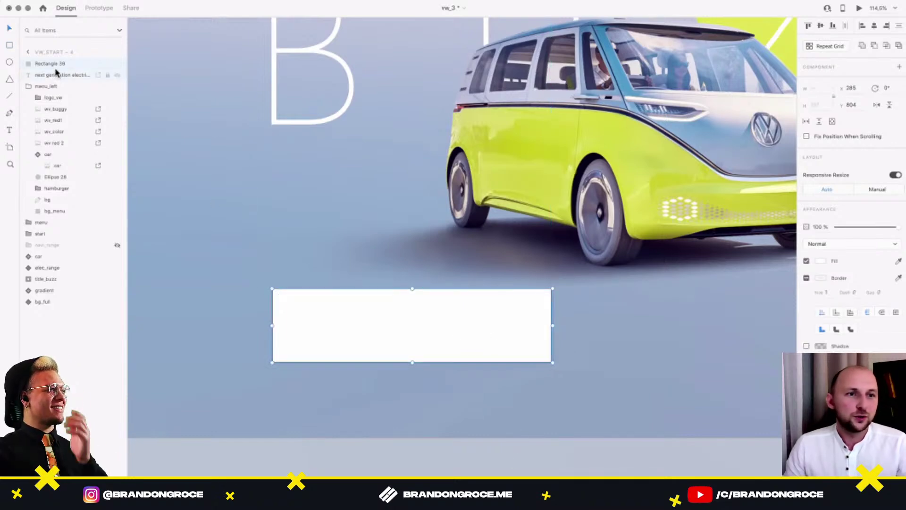
right_click(55, 66)
right_click(415, 333)
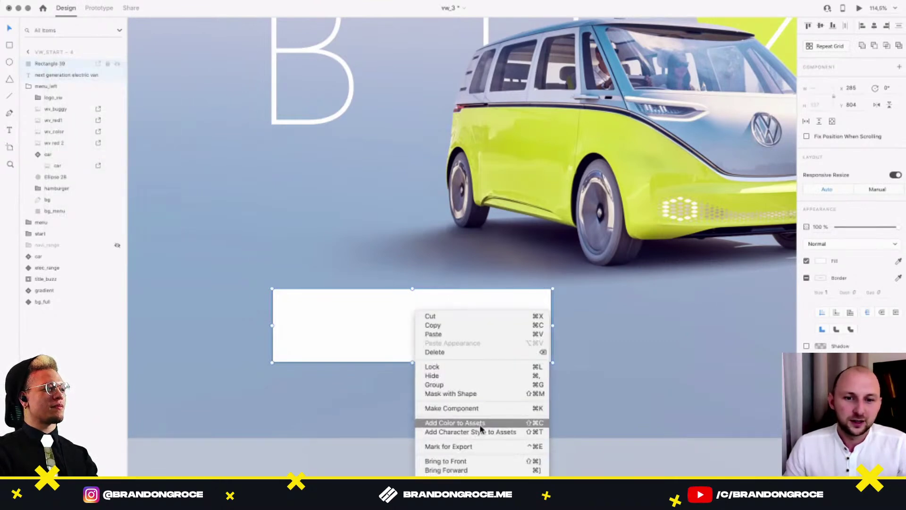
left_click(475, 396)
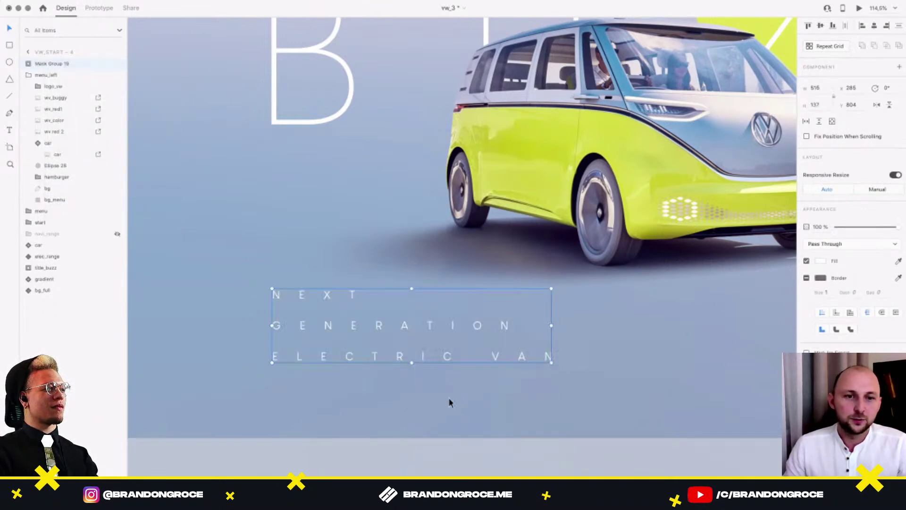
Place a copy of the masked "next generation electric van" group at the same position on the vw_start – 6 artboard.
scroll(380, 351, "down", 5)
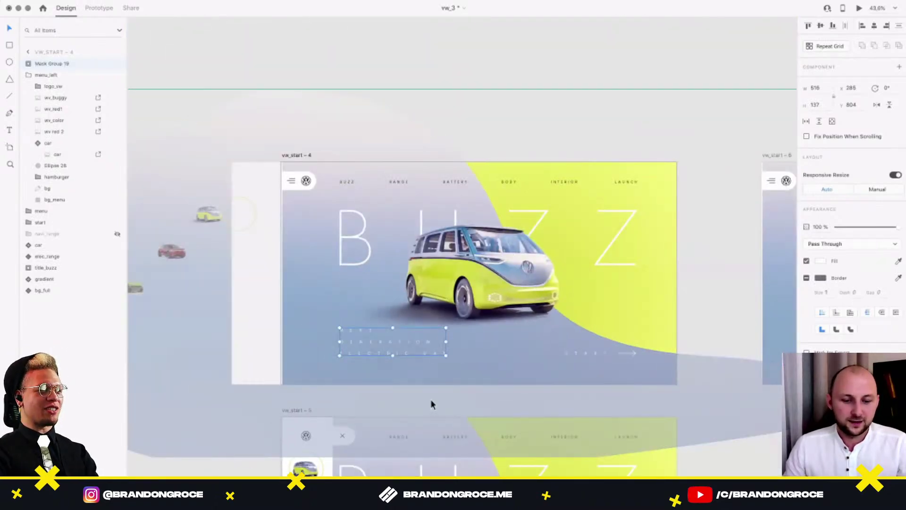
scroll(576, 358, "right", 5)
scroll(576, 358, "down", 2)
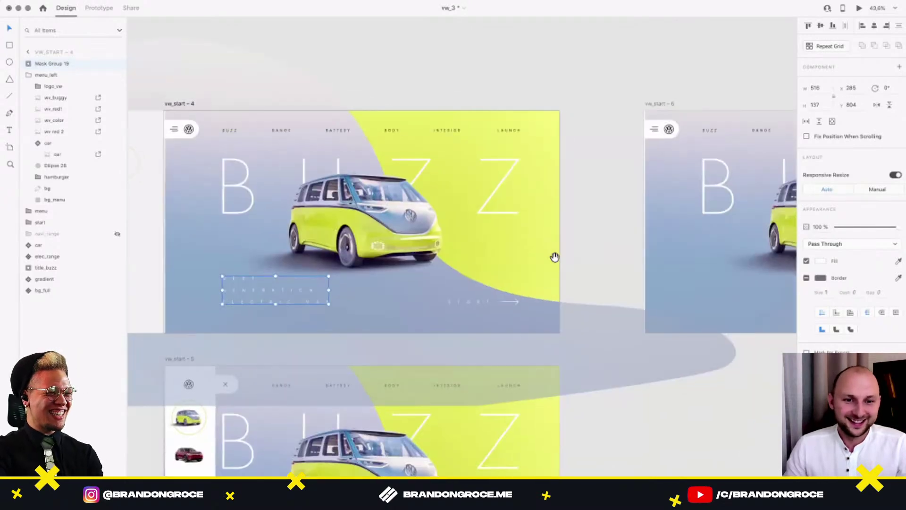
left_click(743, 271)
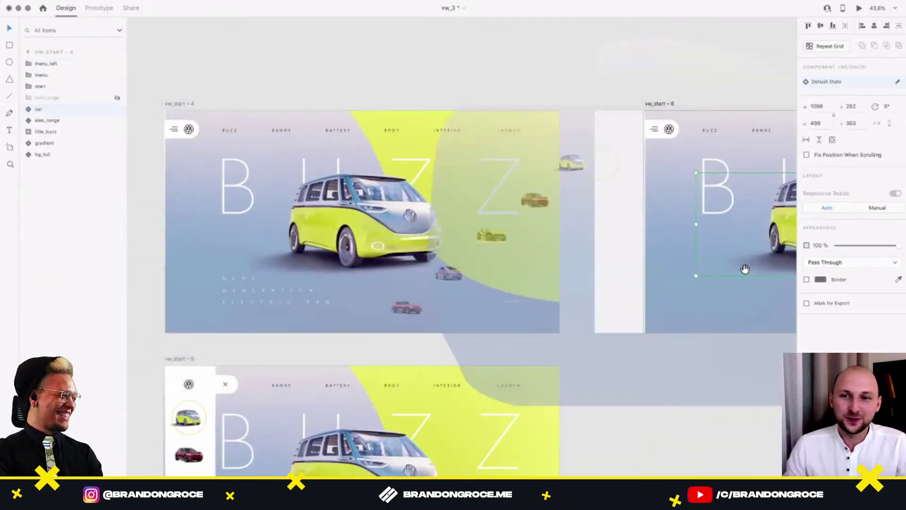
scroll(744, 271, "right", 5)
key("super+v")
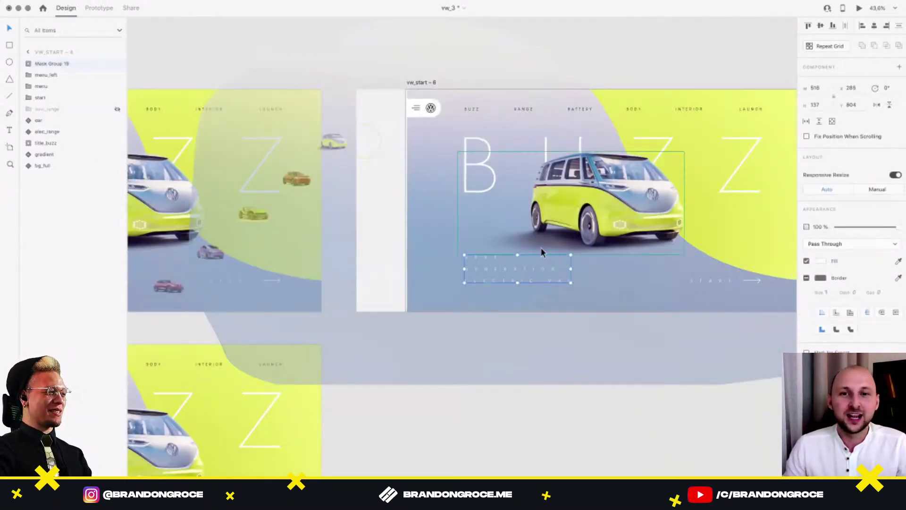
left_click(605, 395)
On vw_start – 6, move the text inside the mask group straight down to Y 941, fully below its mask rectangle.
scroll(539, 239, "up", 5)
left_click(508, 303)
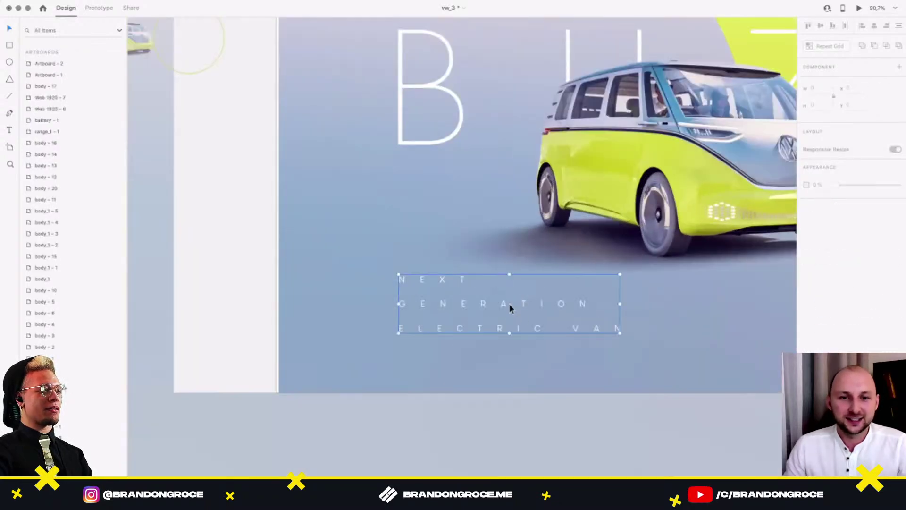
scroll(509, 304, "right", 3)
scroll(432, 286, "up", 3)
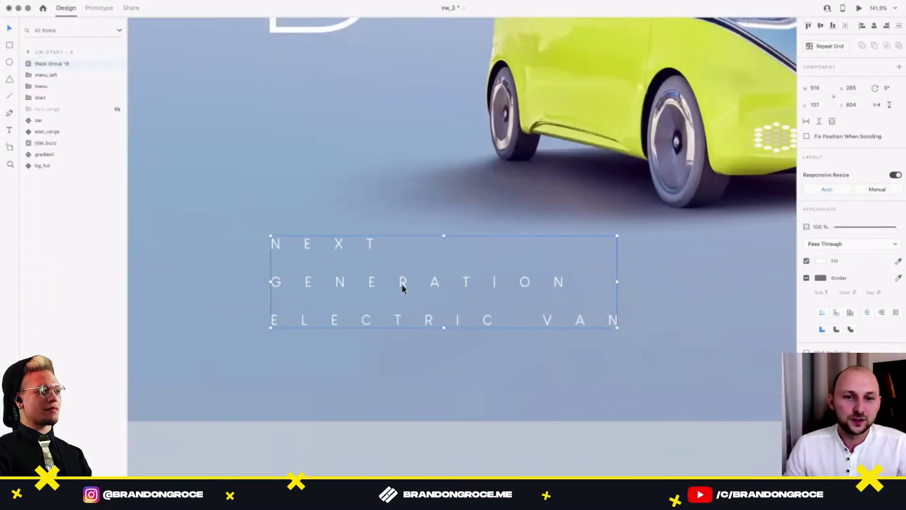
double_click(404, 286)
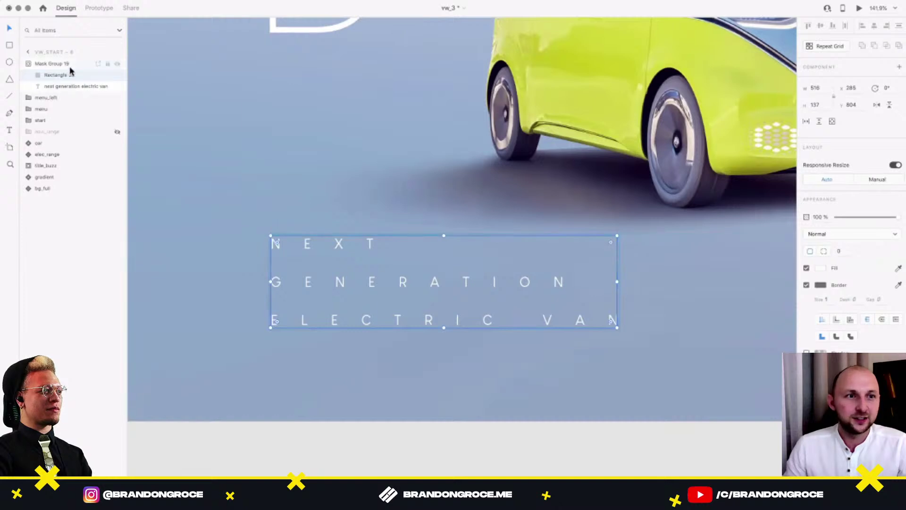
left_click_drag(374, 286, 379, 372)
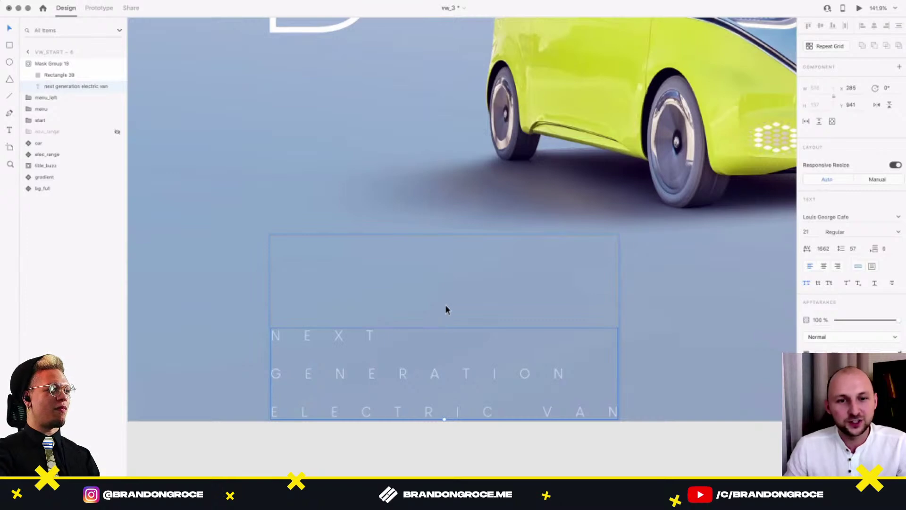
Preview the masked text's drag transition starting from vw_start – 4, and close the preview.
scroll(446, 309, "down", 10)
left_click_drag(405, 250, 589, 246)
left_click(340, 243)
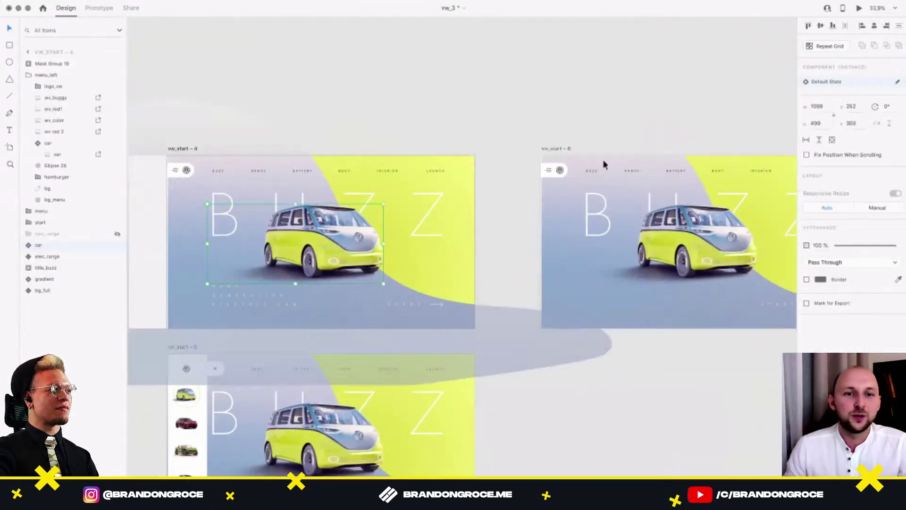
left_click(860, 10)
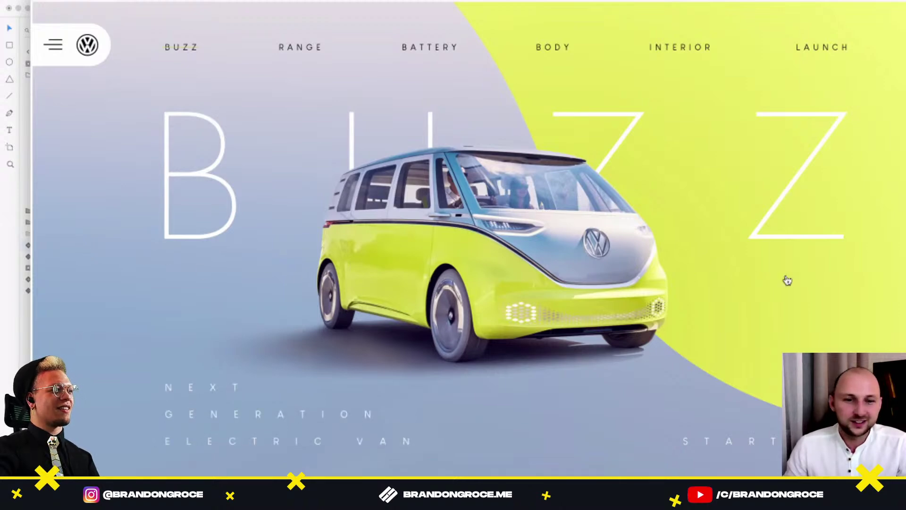
key("super+w")
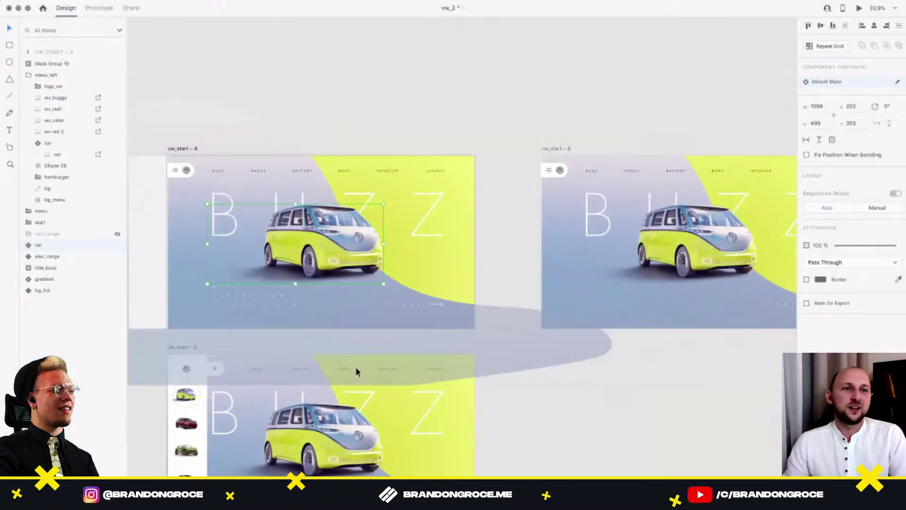
left_click(565, 448)
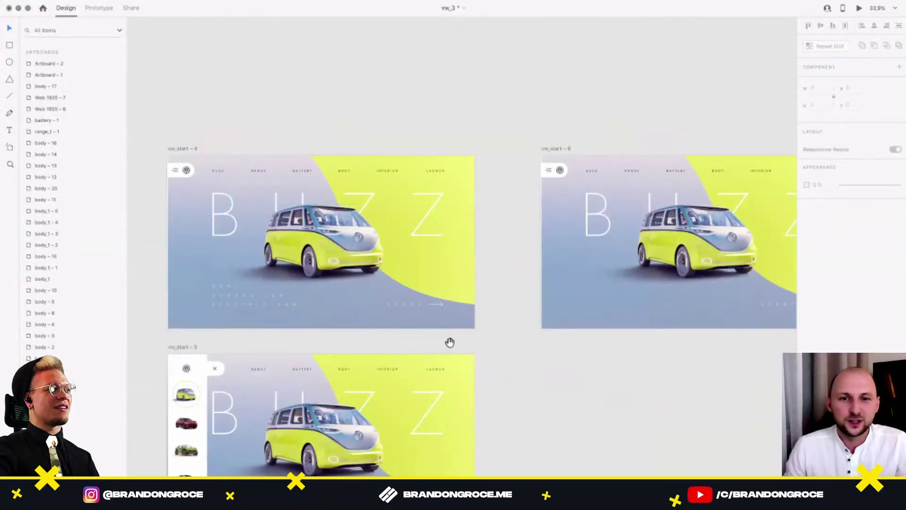
scroll(488, 354, "left", 3)
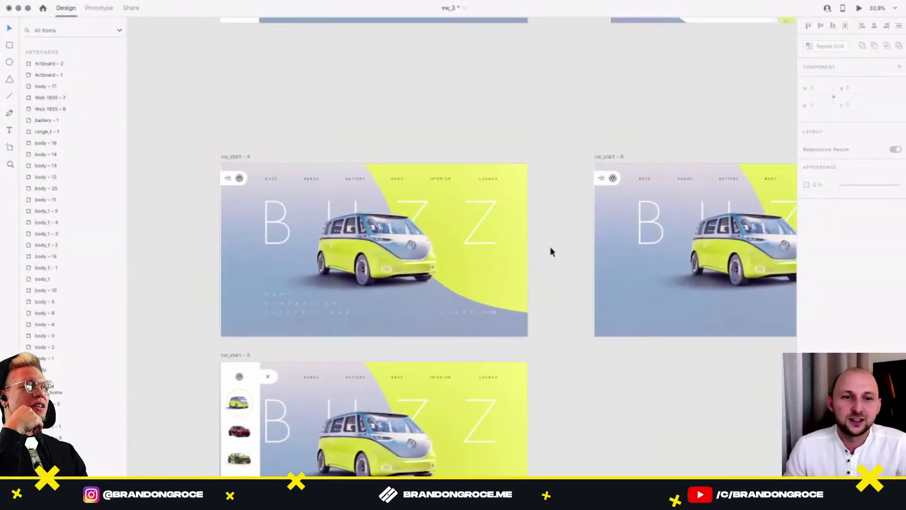
left_click(486, 234)
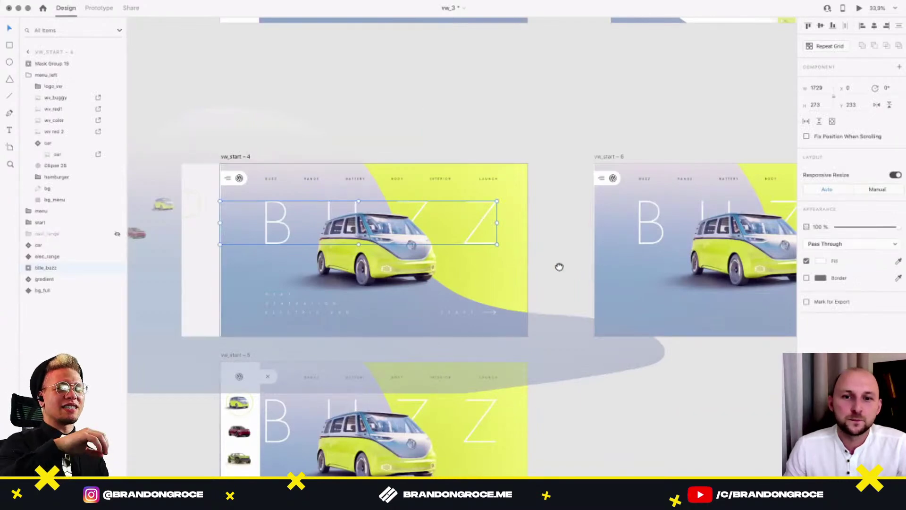
scroll(558, 265, "right", 2)
scroll(558, 265, "down", 1)
left_click(530, 346)
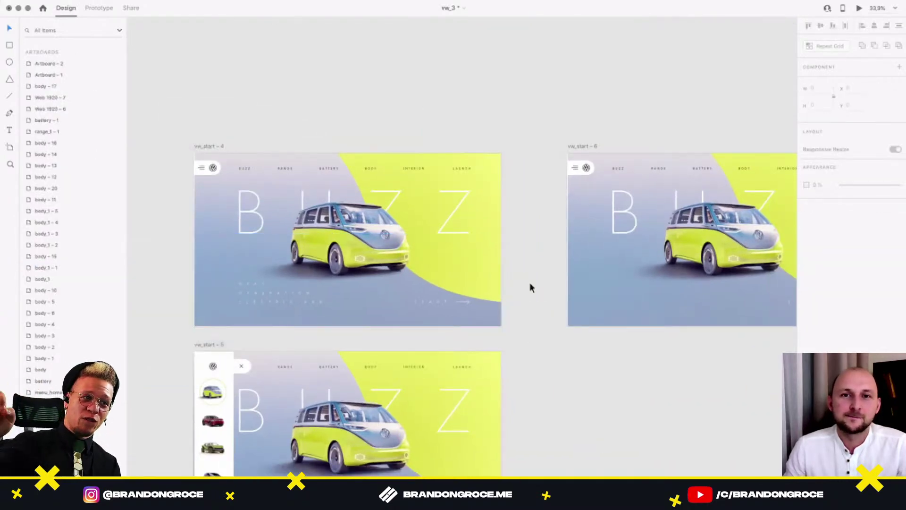
left_click(474, 253)
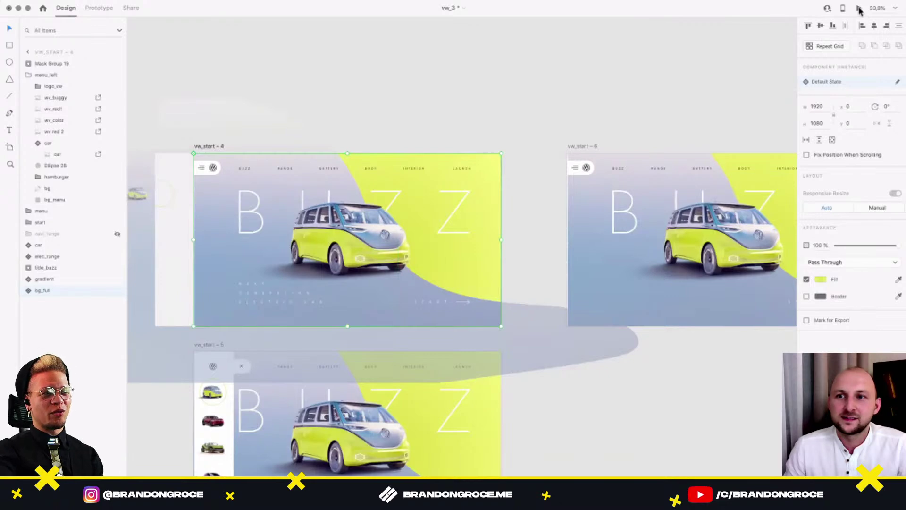
left_click_drag(554, 211, 519, 235)
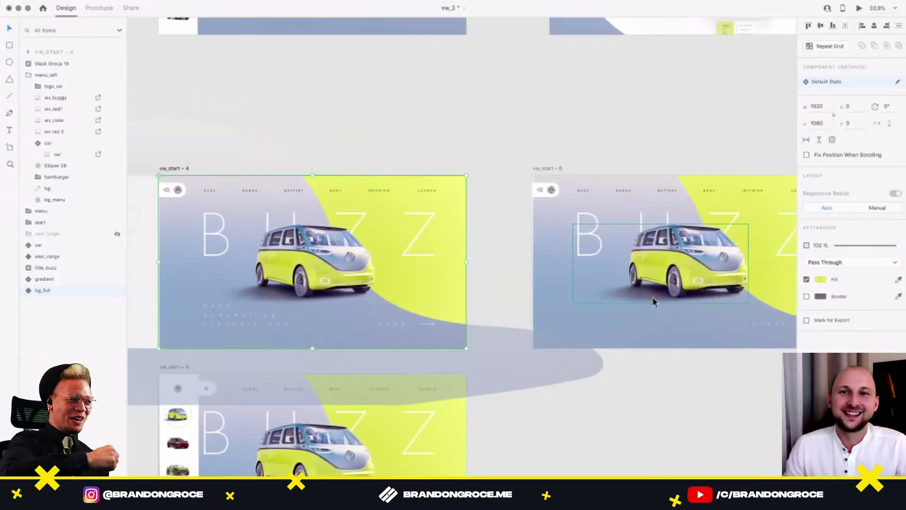
left_click(704, 251)
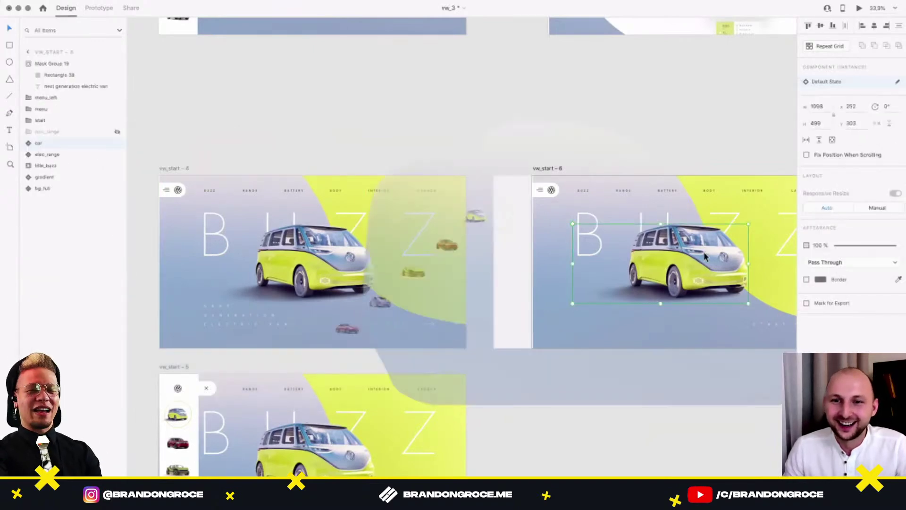
left_click_drag(695, 268, 666, 267)
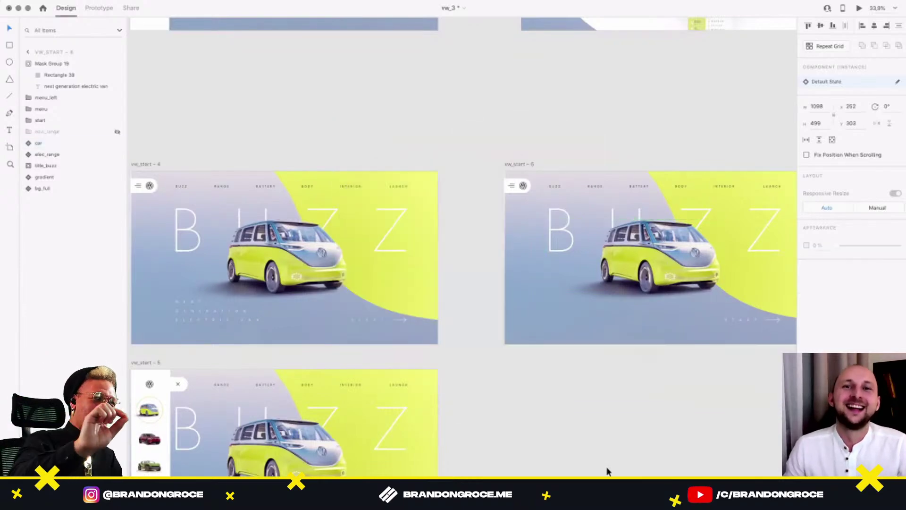
left_click(608, 471)
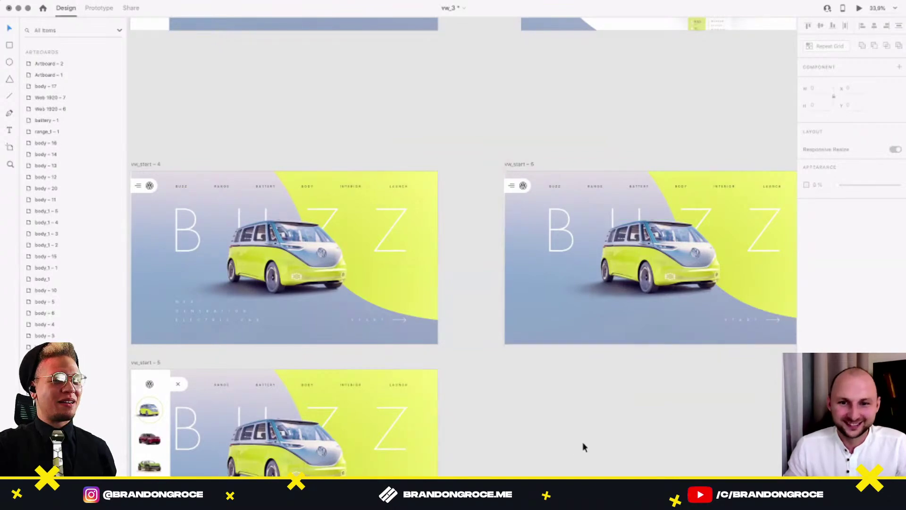
Scale the car on vw_start – 6 down to about 708 × 322 and shift it horizontally to about X 447.
left_click(605, 305)
left_click_drag(588, 333, 522, 334)
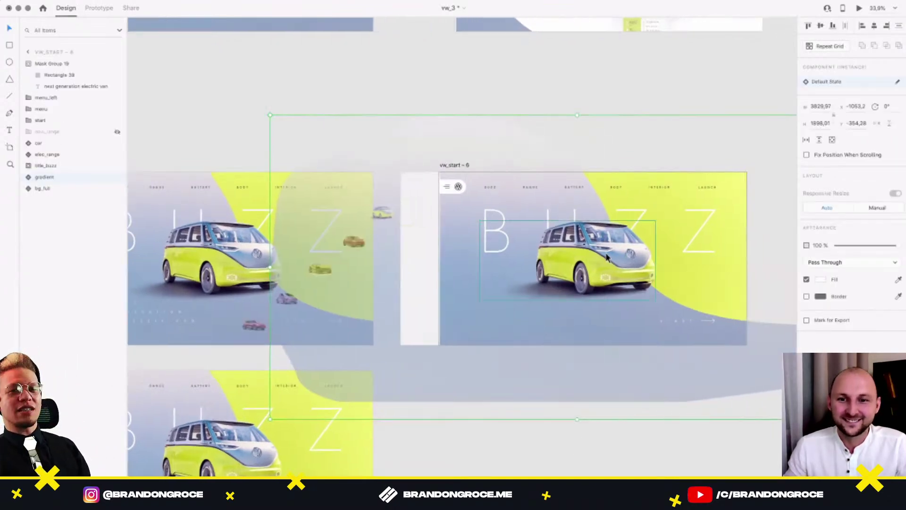
left_click(607, 256)
left_click_drag(654, 221, 592, 241)
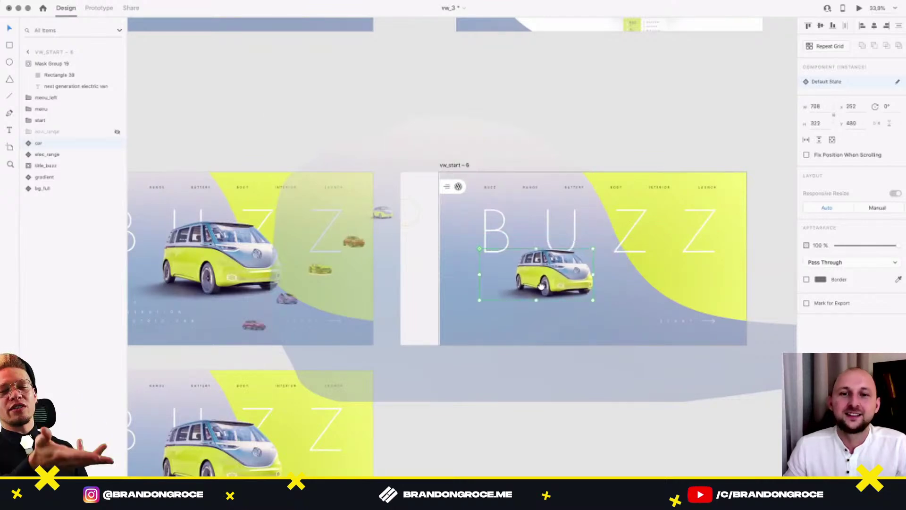
scroll(550, 271, "right", 2)
scroll(550, 271, "up", 1)
left_click_drag(511, 301, 541, 301)
left_click(590, 325)
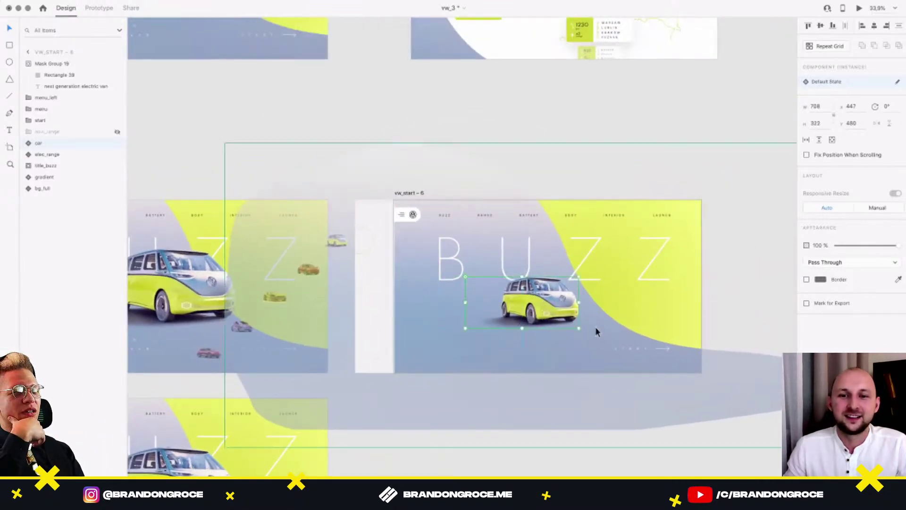
left_click_drag(590, 334, 489, 306)
key("super+z")
scroll(483, 350, "left", 5)
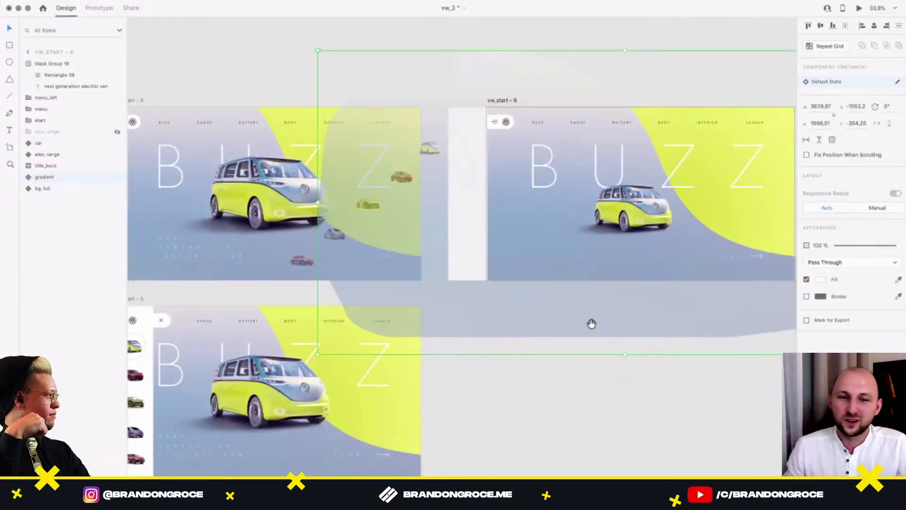
Examine the START link and the masked "next generation electric van" text on vw_start – 4 up close.
left_click(534, 388)
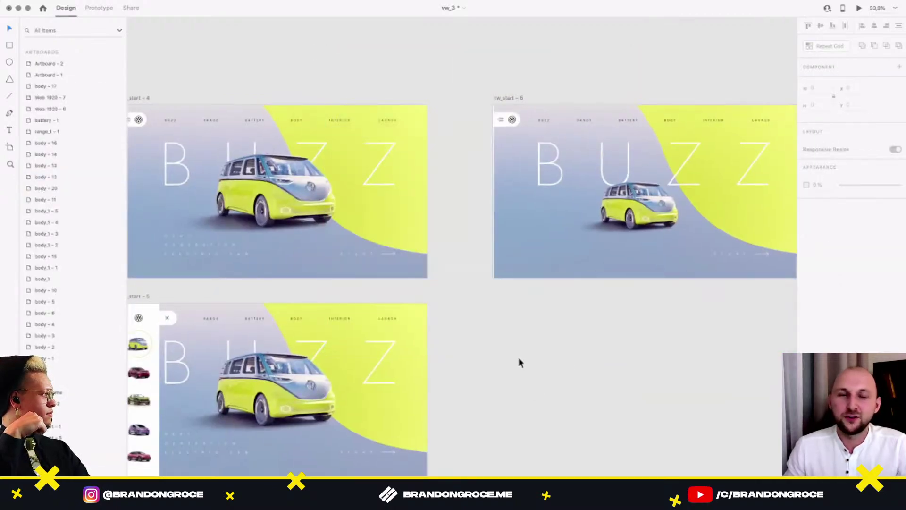
left_click_drag(420, 285, 440, 297)
left_click(373, 265)
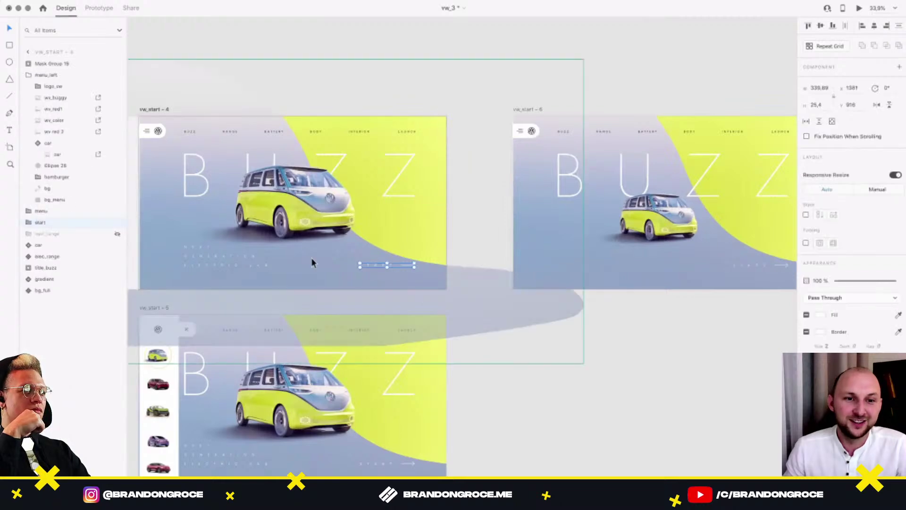
left_click(245, 258)
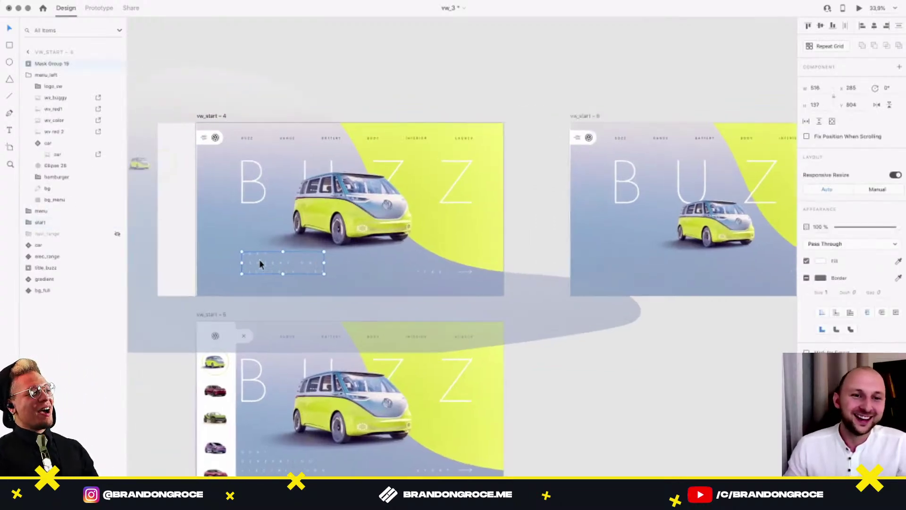
scroll(272, 259, "up", 5)
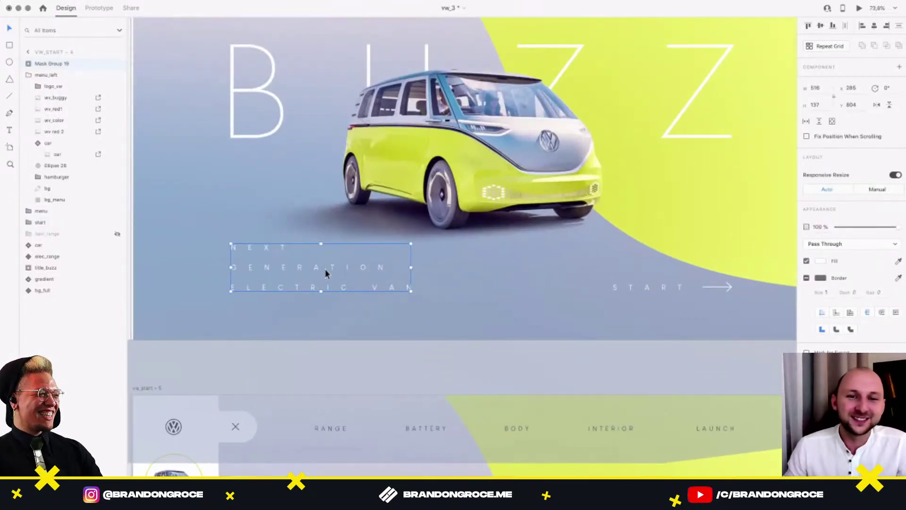
scroll(330, 267, "down", 5)
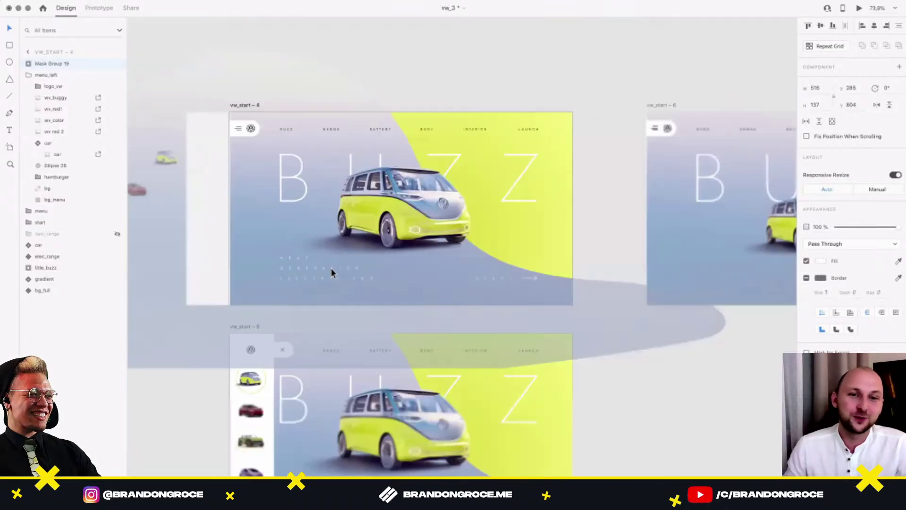
Move the reduced car on vw_start – 6 up and to the left, to about X 382, Y 412.
scroll(595, 245, "right", 5)
scroll(503, 276, "right", 5)
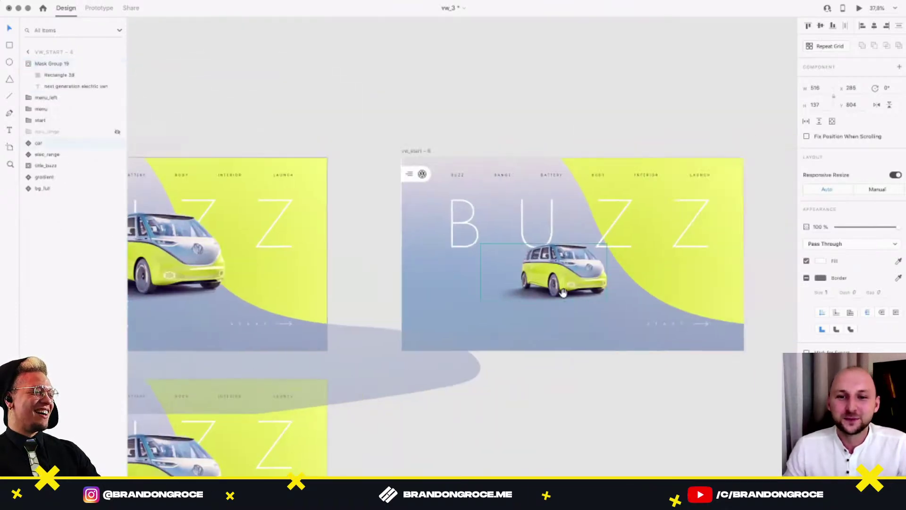
left_click(490, 292)
scroll(429, 270, "up", 2)
left_click_drag(519, 293, 503, 277)
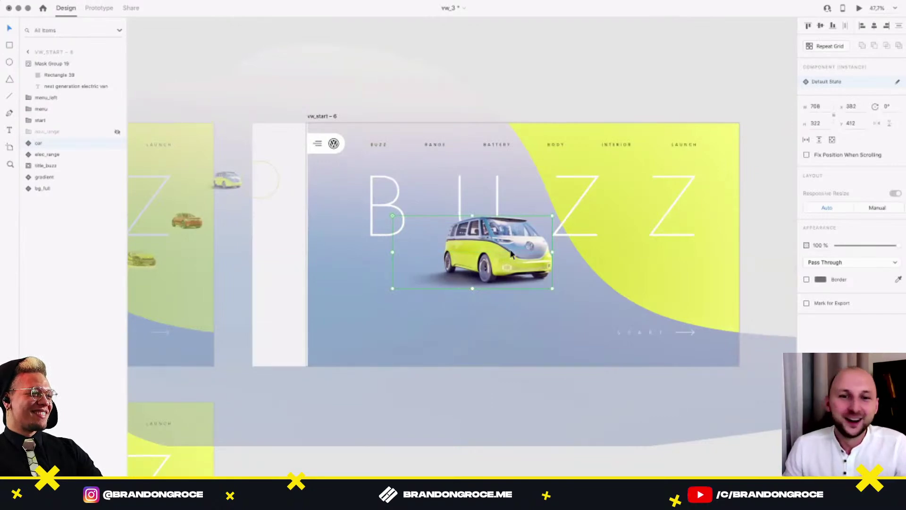
On vw_start – 6, move the gradient shape left to about X -2109, Y -262, and shift the car to the artboard's left edge.
left_click_drag(409, 267, 517, 274)
scroll(529, 270, "down", 2)
scroll(529, 270, "right", 4)
left_click_drag(534, 245, 408, 267)
scroll(519, 283, "down", 6)
left_click_drag(509, 279, 358, 291)
scroll(505, 279, "up", 3)
scroll(508, 282, "up", 5)
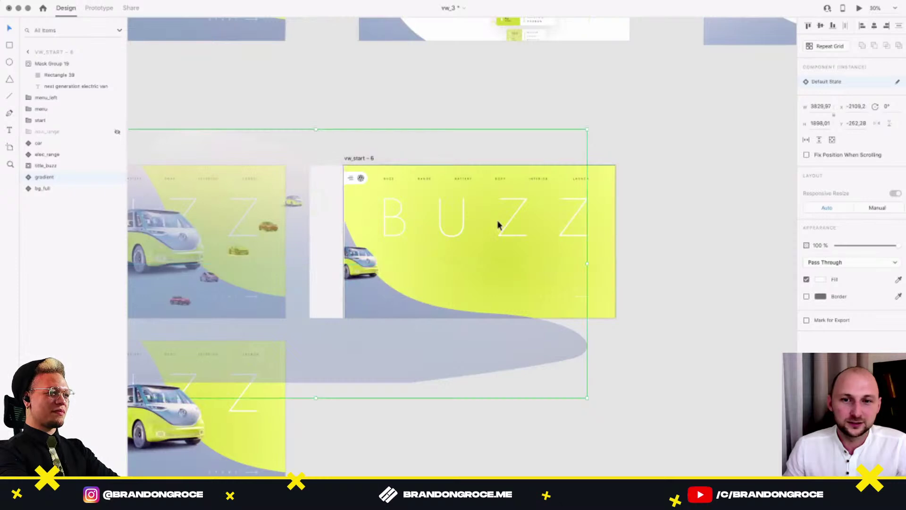
Make the BUZZ title and the START link on vw_start – 6 fully transparent.
left_click(537, 255)
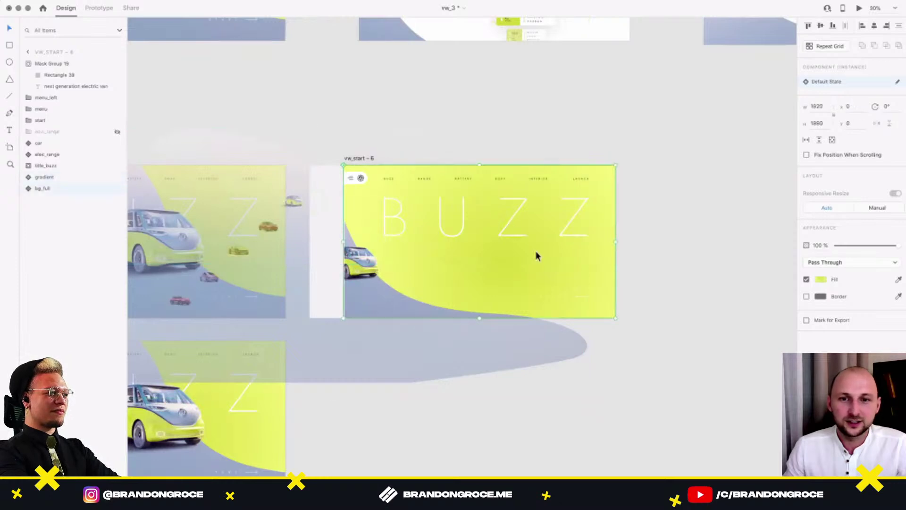
left_click(525, 201)
scroll(523, 200, "up", 5)
left_click(569, 316, "shift")
left_click_drag(571, 319, 433, 318)
left_click_drag(845, 227, 824, 229)
Set the opacity of the yellow bg_full background on vw_start – 6 to 0%.
left_click(594, 262)
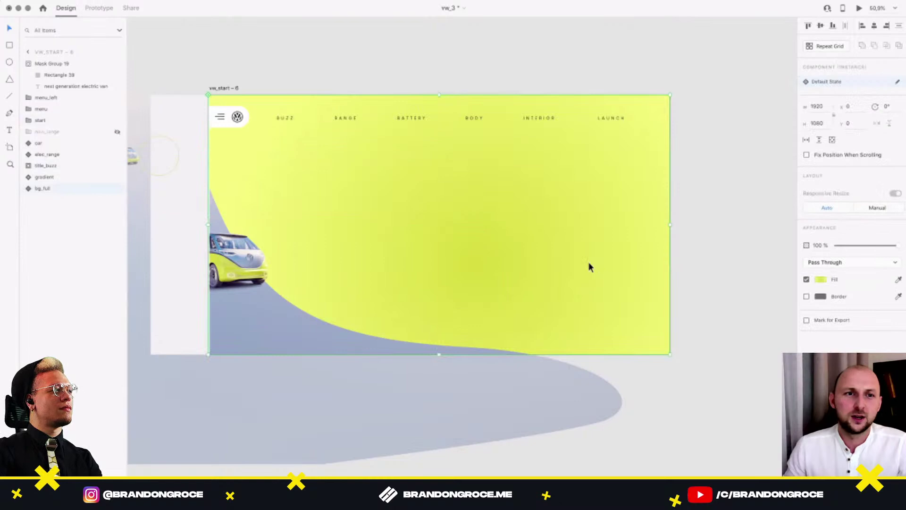
left_click_drag(560, 273, 539, 355)
key("super+z")
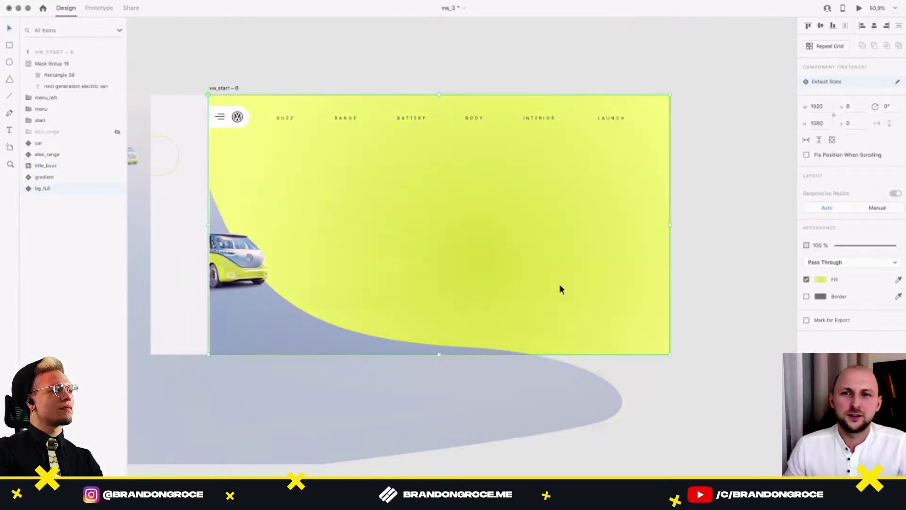
left_click_drag(863, 246, 825, 249)
left_click(724, 282)
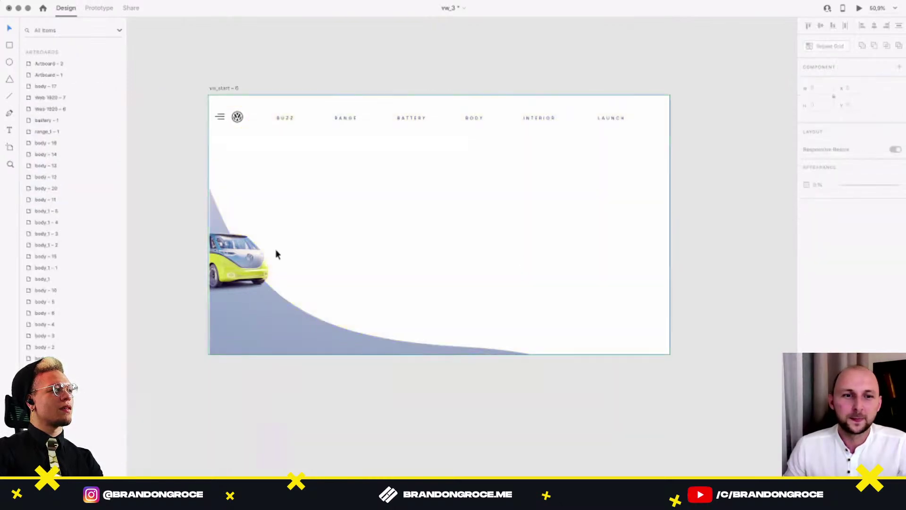
Preview the drag transition from vw_start – 4 to vw_start – 6, and close the preview.
scroll(276, 249, "down", 3)
scroll(242, 235, "left", 3)
left_click(207, 238)
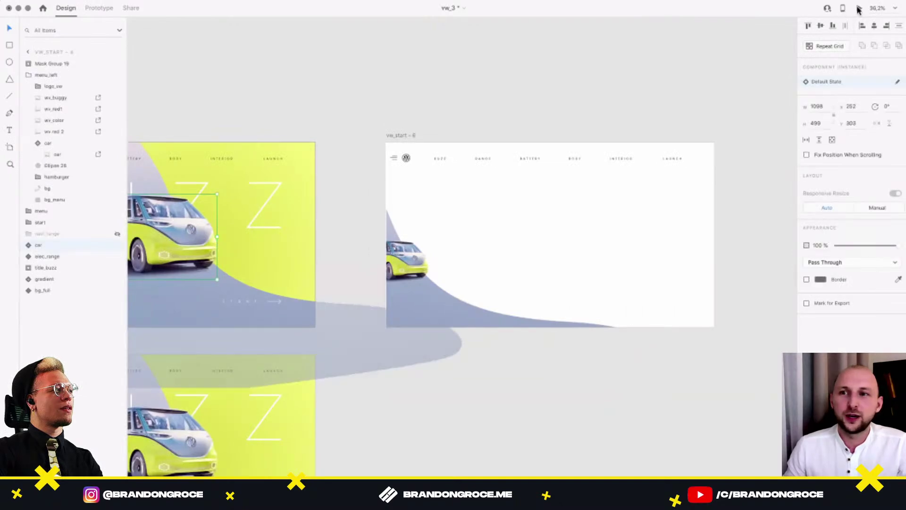
key("super+Return")
left_click_drag(786, 310, 243, 316)
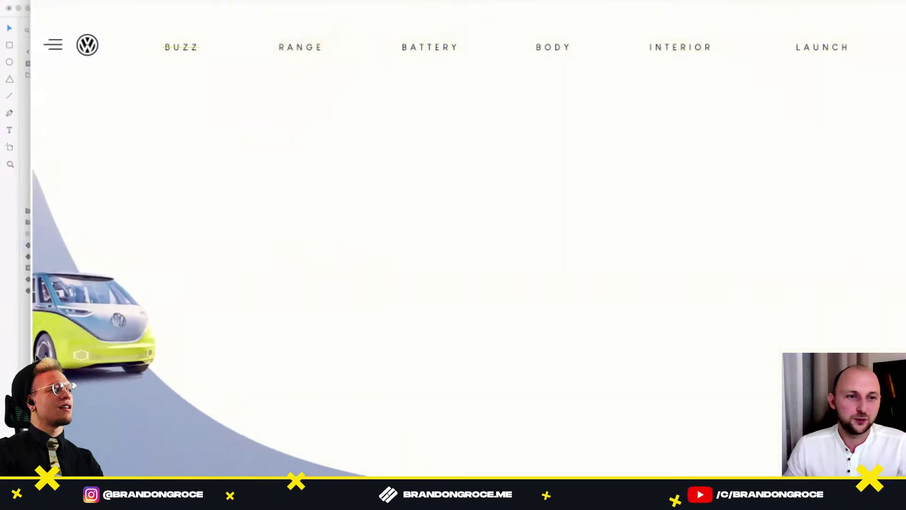
left_click_drag(214, 353, 223, 18)
left_click(211, 2)
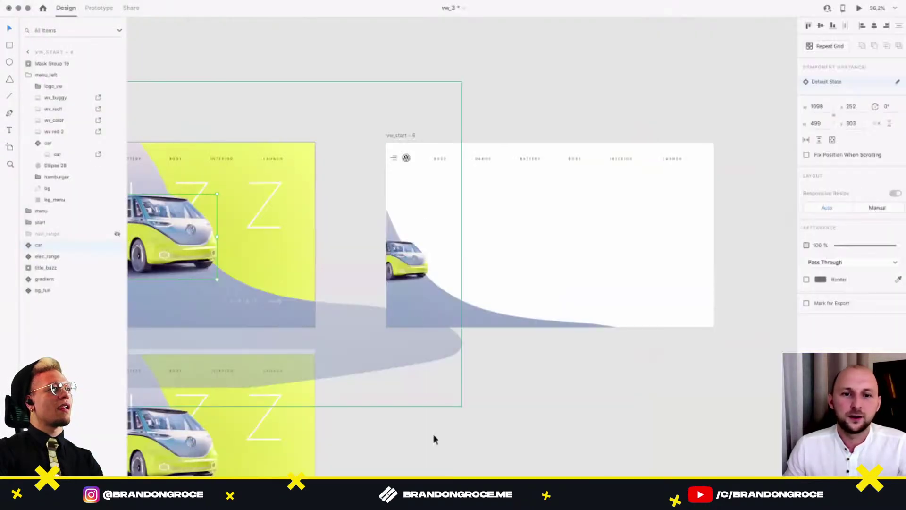
Preview the range_1 artboard with its route map and trip cards, and close the preview.
left_click(432, 435)
scroll(474, 350, "down", 4)
scroll(488, 285, "up", 3)
scroll(515, 122, "up", 2)
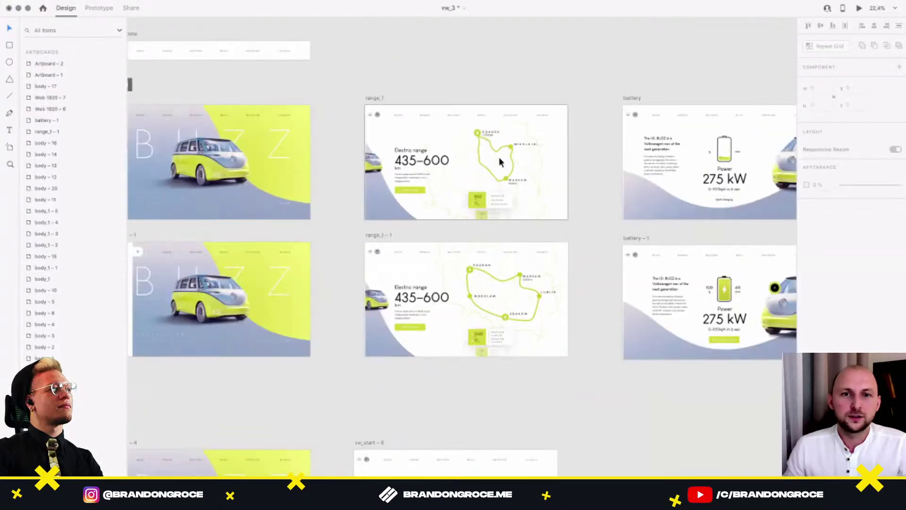
left_click(498, 164)
scroll(498, 139, "up", 4)
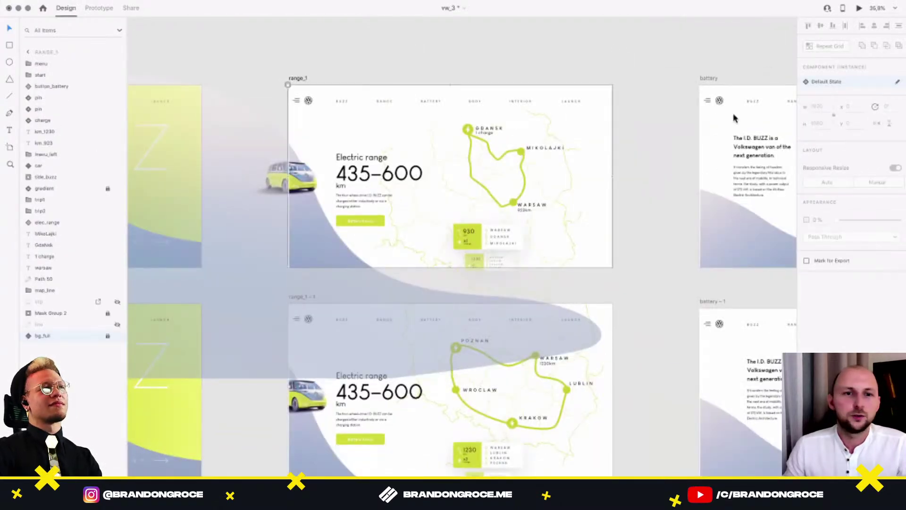
key("super+Return")
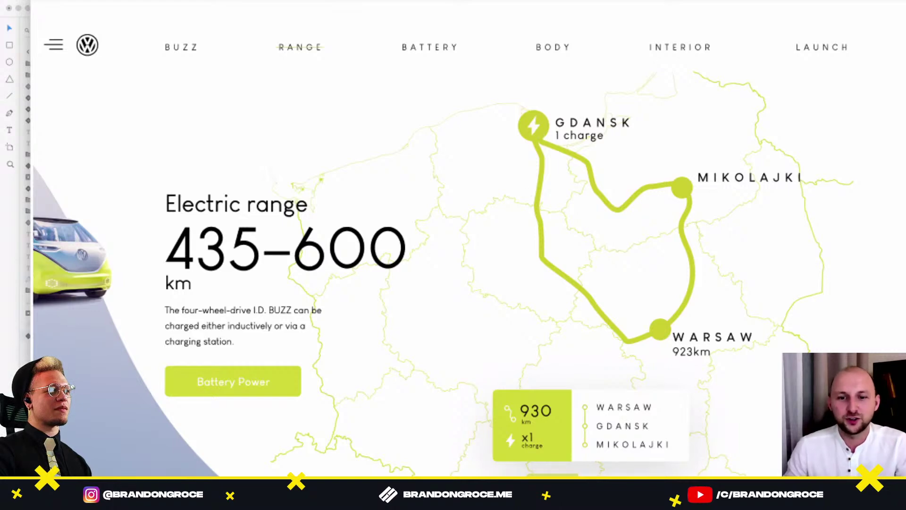
left_click(616, 415)
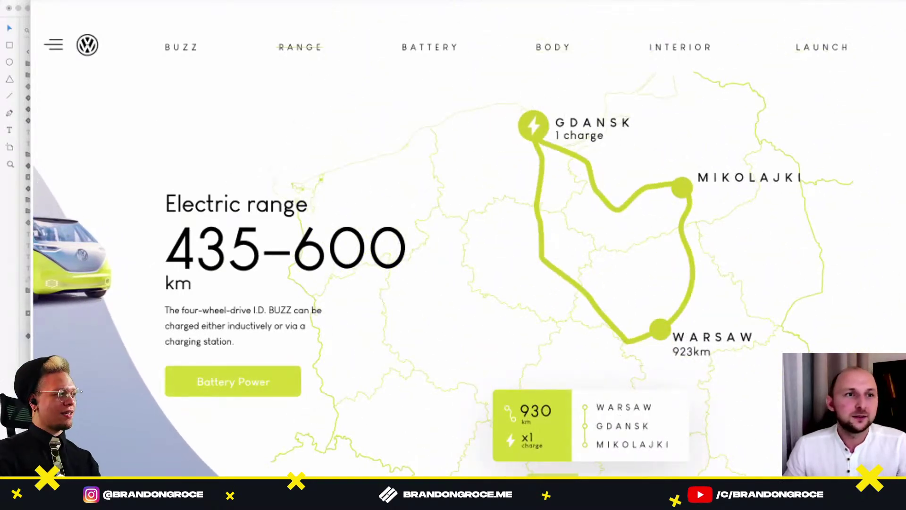
key("Escape")
Copy the map, route, pins, city labels and both trip cards from range_1 and paste them onto vw_start – 6.
left_click_drag(600, 386, 603, 231)
left_click(587, 353)
scroll(586, 352, "down", 5)
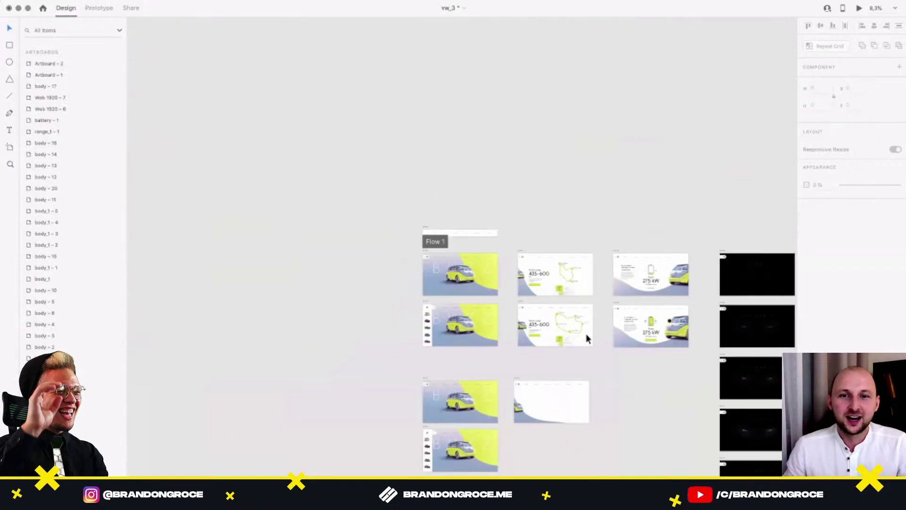
scroll(585, 333, "up", 5)
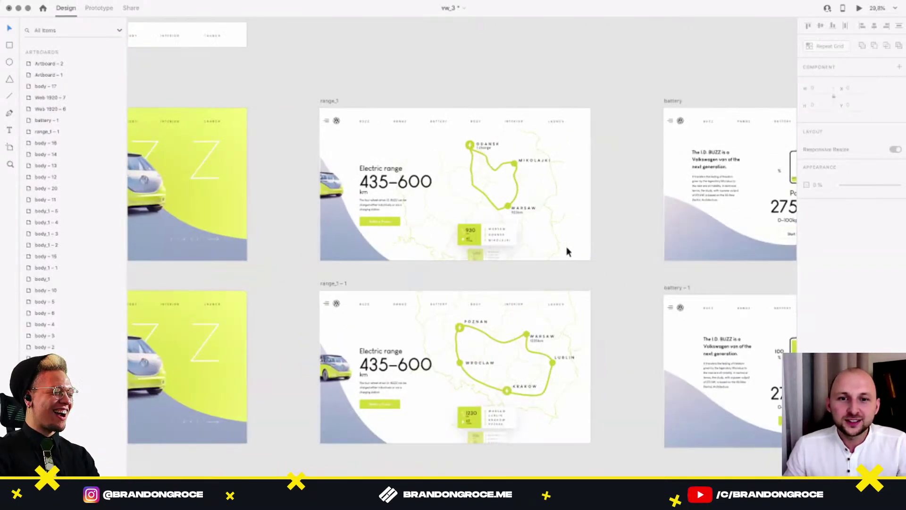
scroll(566, 244, "up", 2)
left_click_drag(585, 255, 423, 104)
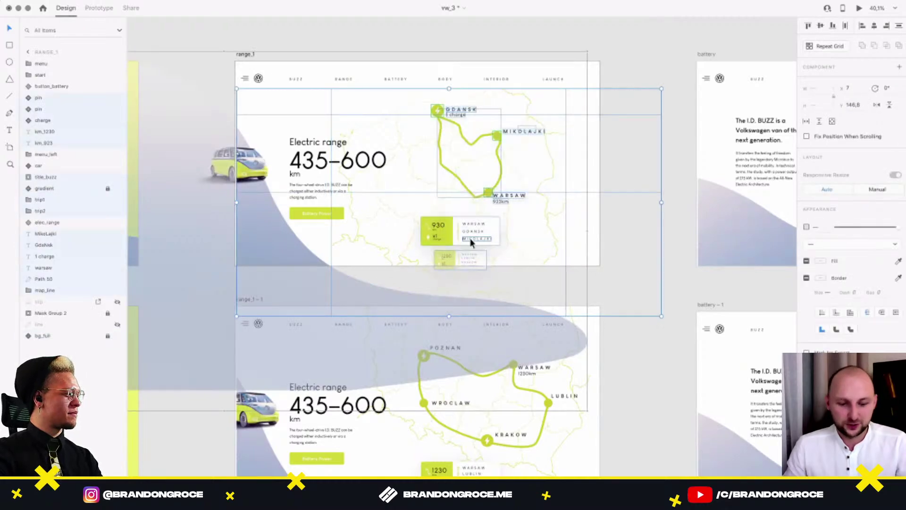
left_click_drag(472, 320, 509, 39)
left_click_drag(400, 245, 352, 32)
left_click(212, 176)
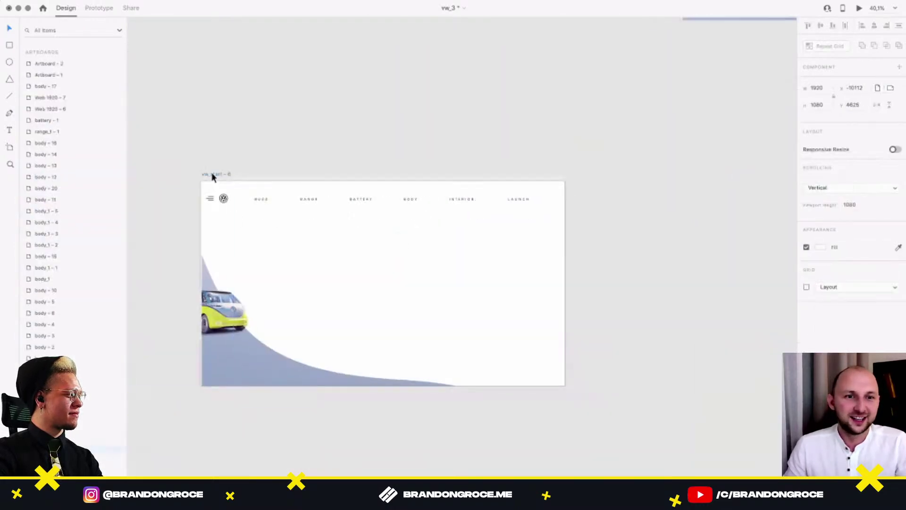
key("super+v")
left_click_drag(497, 269, 544, 230)
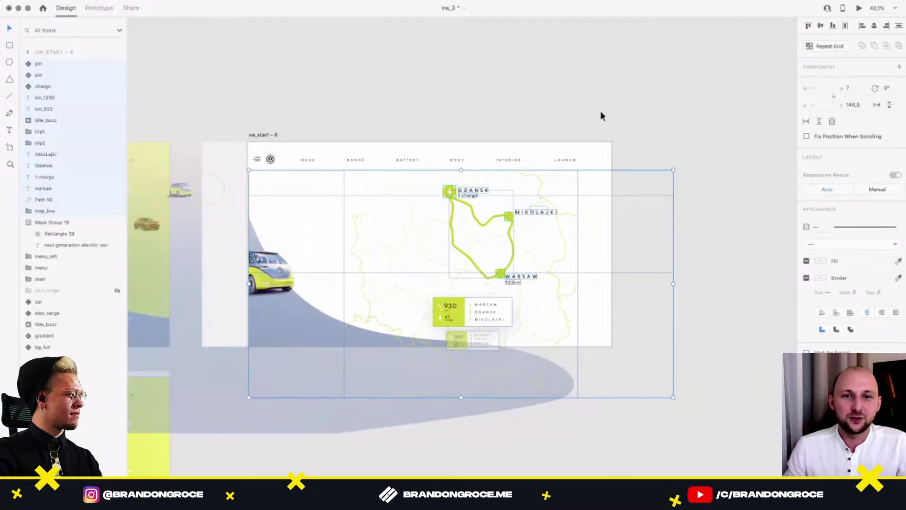
left_click(588, 116)
Duplicate the vw_start – 6 artboard directly below itself.
scroll(465, 134, "down", 2)
left_click(270, 126)
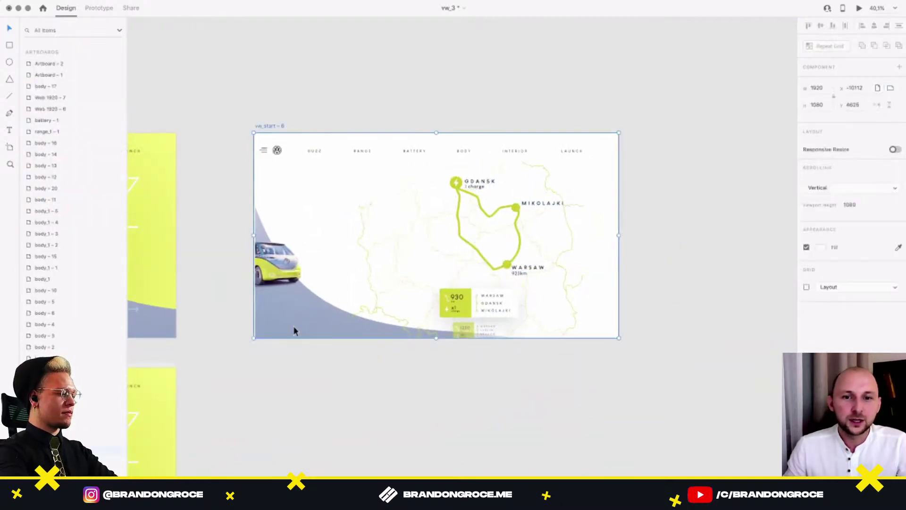
left_click(307, 332)
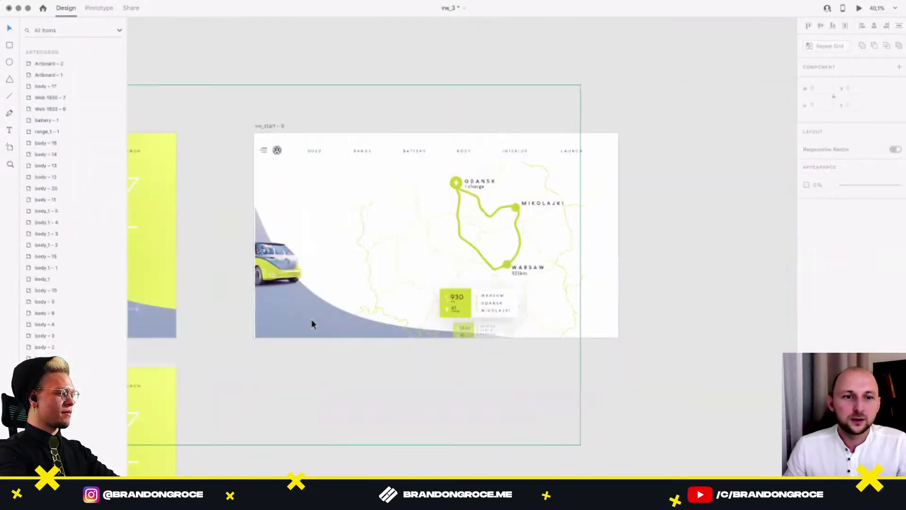
left_click_drag(310, 320, 344, 348)
left_click(302, 88)
scroll(302, 88, "up", 3)
scroll(304, 86, "down", 3)
left_click_drag(275, 124, 276, 358)
left_click_drag(446, 217, 457, 122)
left_click(458, 124)
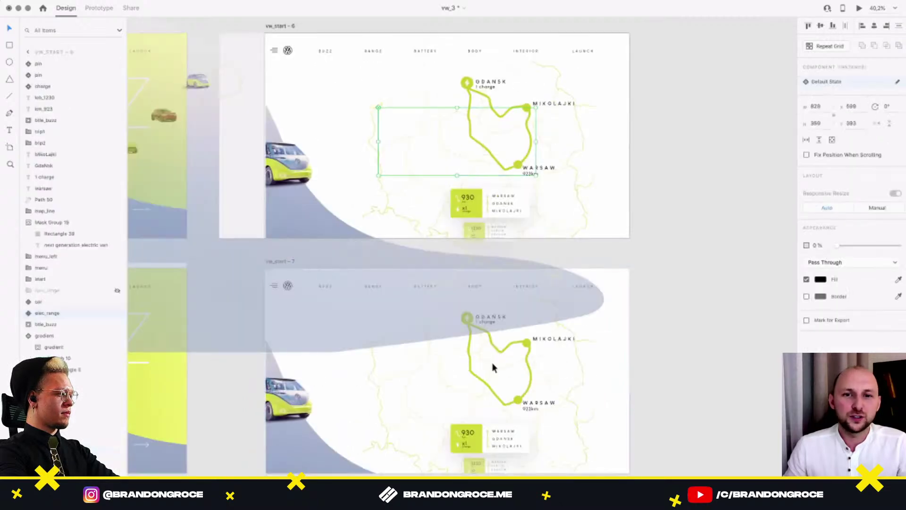
On vw_start – 7, enlarge the 1230 km trip card to about 416 × 152 and shrink the 930 km card to about 300 × 113 beneath it.
left_click(516, 374)
scroll(566, 236, "down", 2)
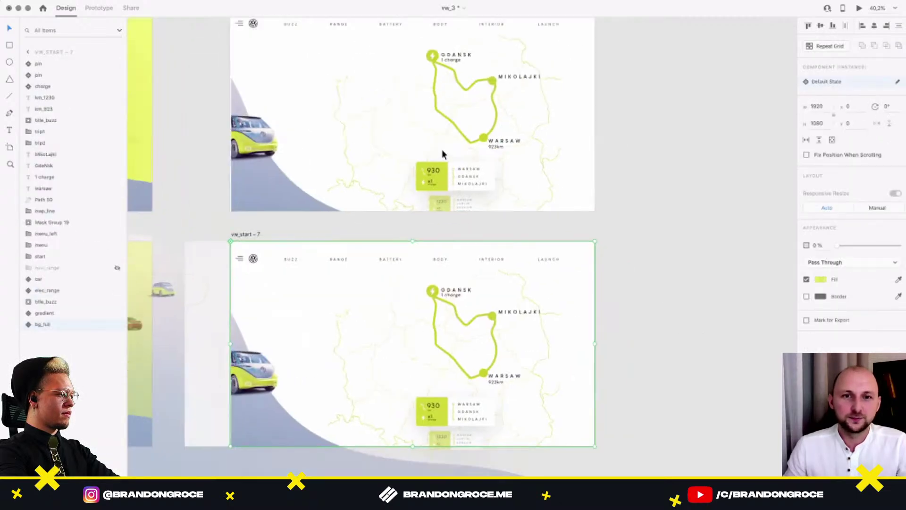
left_click(443, 153)
left_click(449, 185)
left_click(463, 203)
scroll(454, 401, "up", 3)
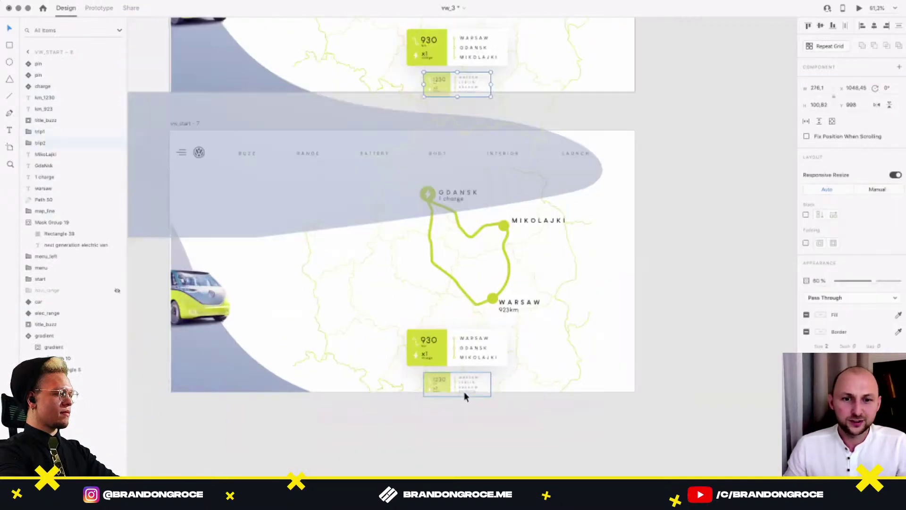
scroll(464, 396, "up", 5)
scroll(461, 354, "up", 3)
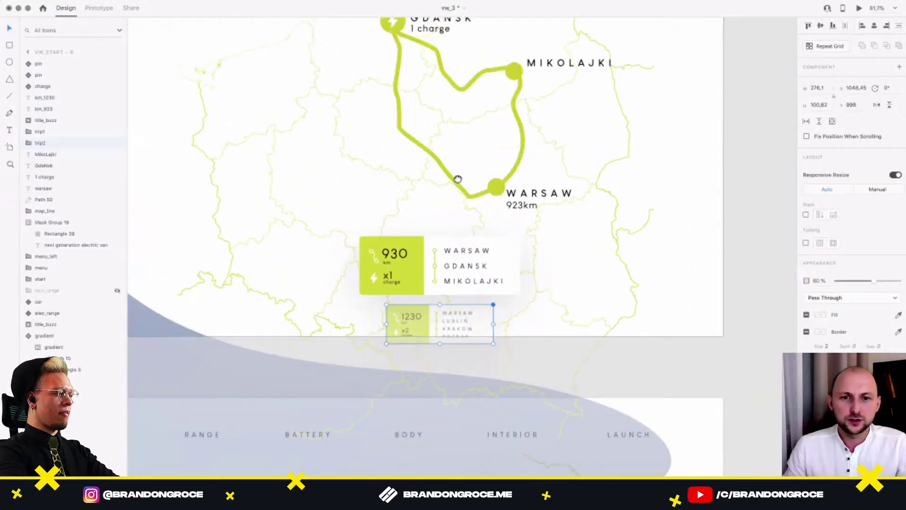
left_click_drag(476, 378, 455, 147)
scroll(455, 148, "down", 5)
left_click(460, 317)
left_click_drag(481, 289, 508, 269)
left_click_drag(477, 299, 452, 314)
left_click(455, 262)
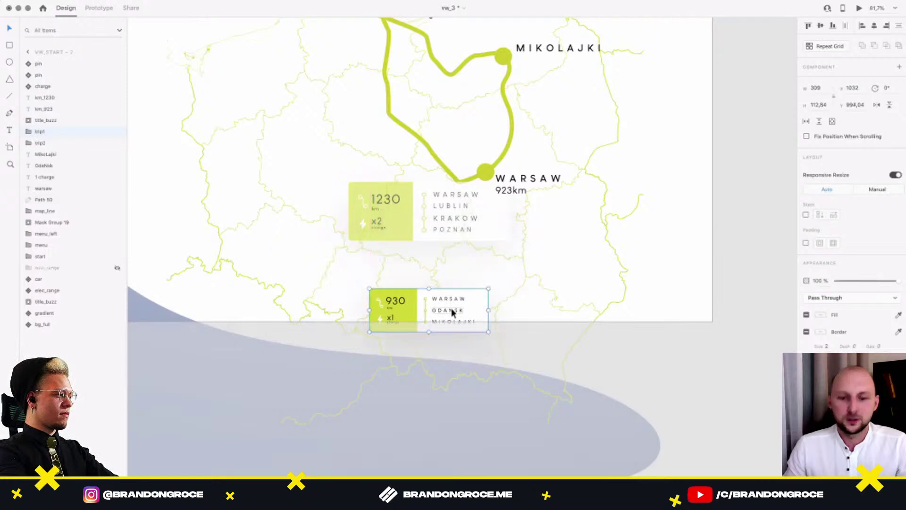
On vw_start – 7, set the 930 km card's opacity to 50% and the 1230 km card's to 100%, moving the latter down to about Y 820.
left_click(863, 281)
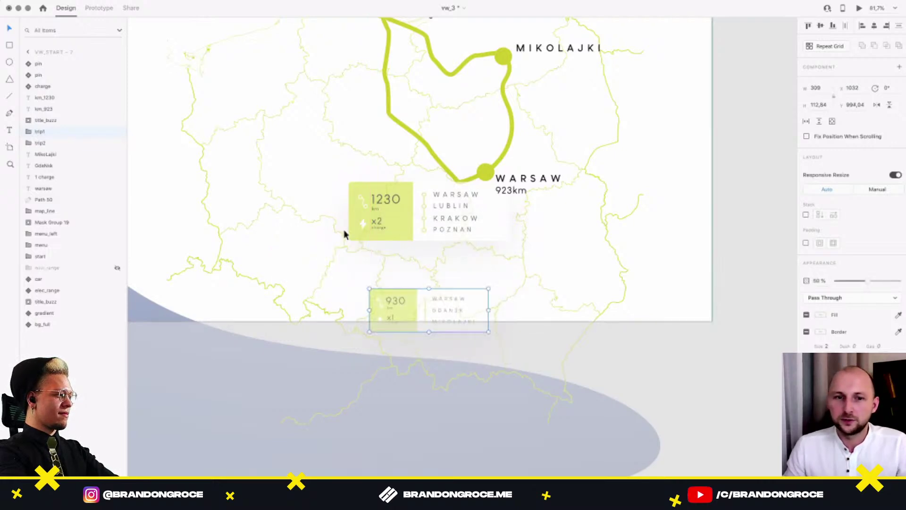
left_click(397, 220)
left_click_drag(881, 282, 902, 281)
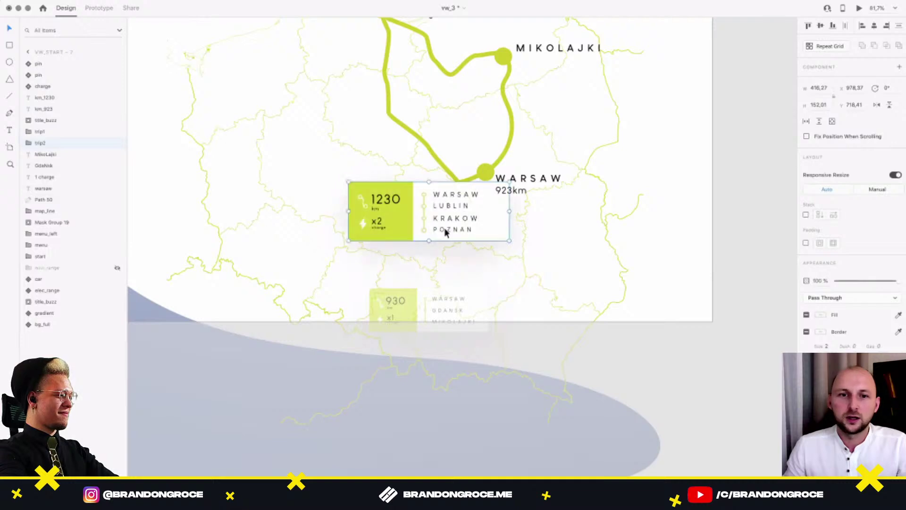
left_click_drag(455, 216, 447, 252)
Link the small 1230 km trip card on vw_start – 6 to the vw_start – 7 artboard as a prototype interaction.
scroll(447, 252, "down", 4)
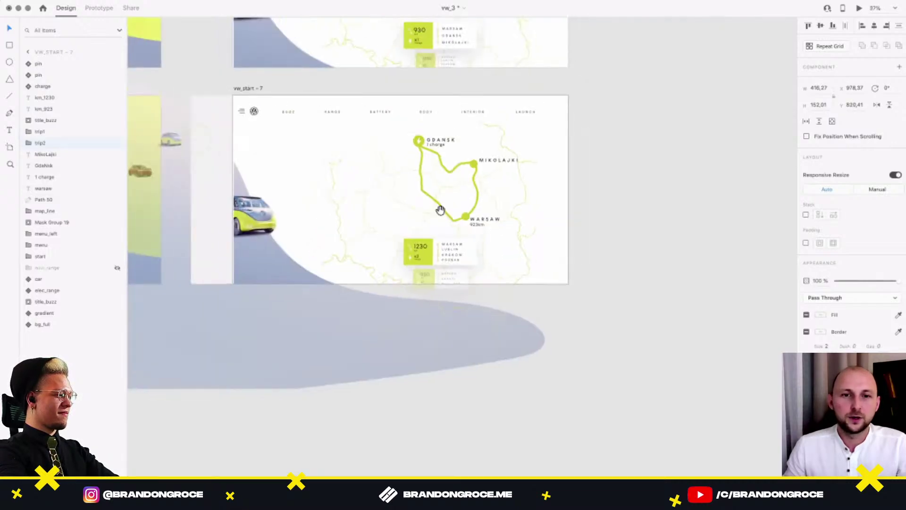
left_click_drag(441, 210, 451, 349)
scroll(303, 80, "up", 3)
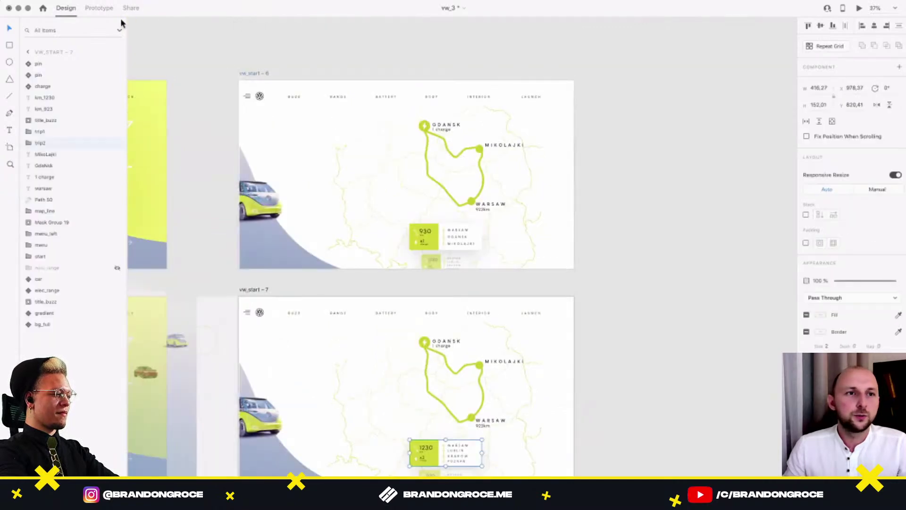
left_click(259, 78)
left_click(99, 8)
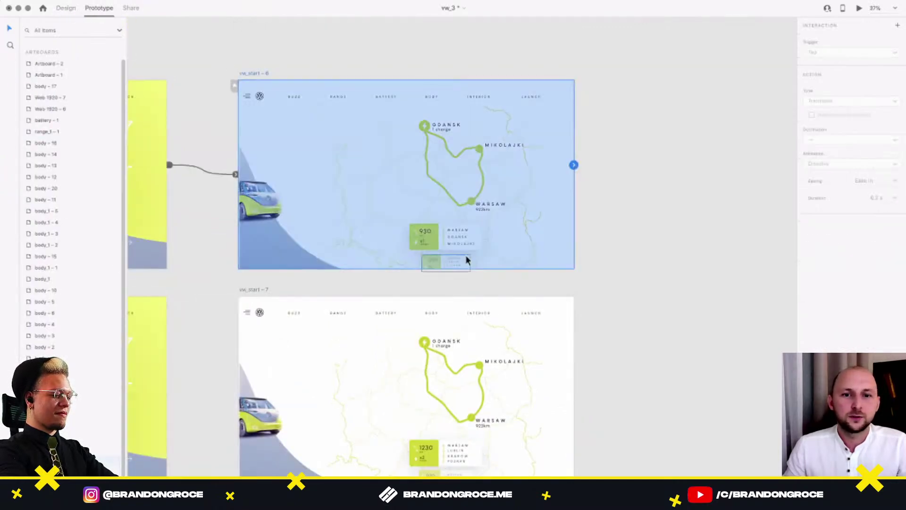
left_click(464, 264)
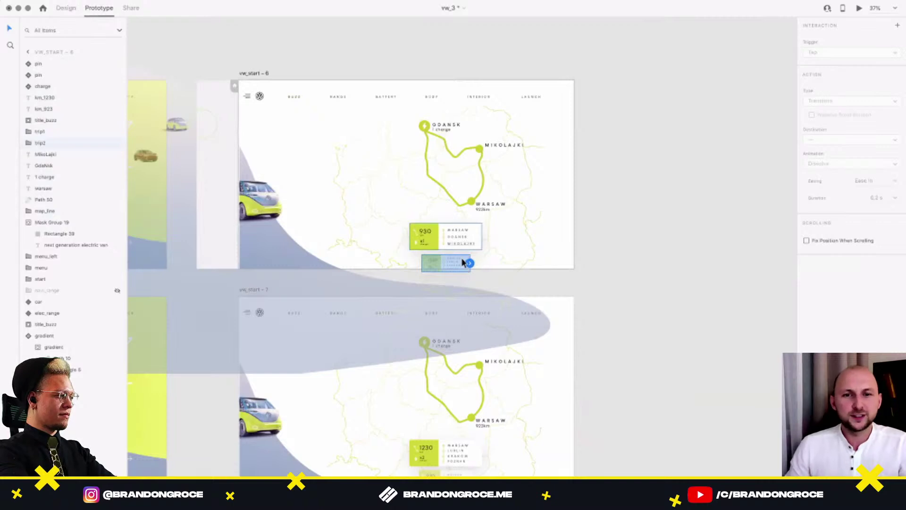
left_click_drag(469, 263, 500, 392)
Give the 1230 km card's Auto-Animate interaction a Tap trigger, Ease In-Out easing and a duration of 3 s.
left_click(852, 53)
left_click(843, 45)
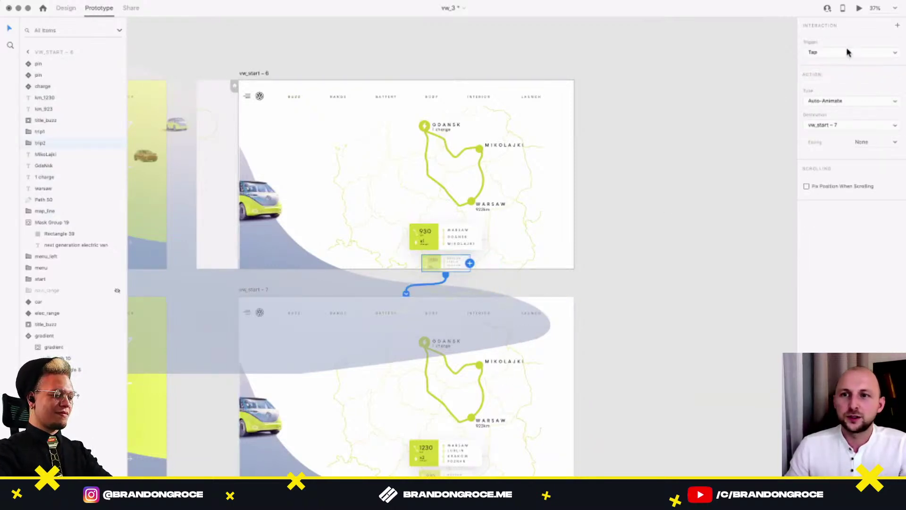
left_click(895, 142)
left_click(887, 178)
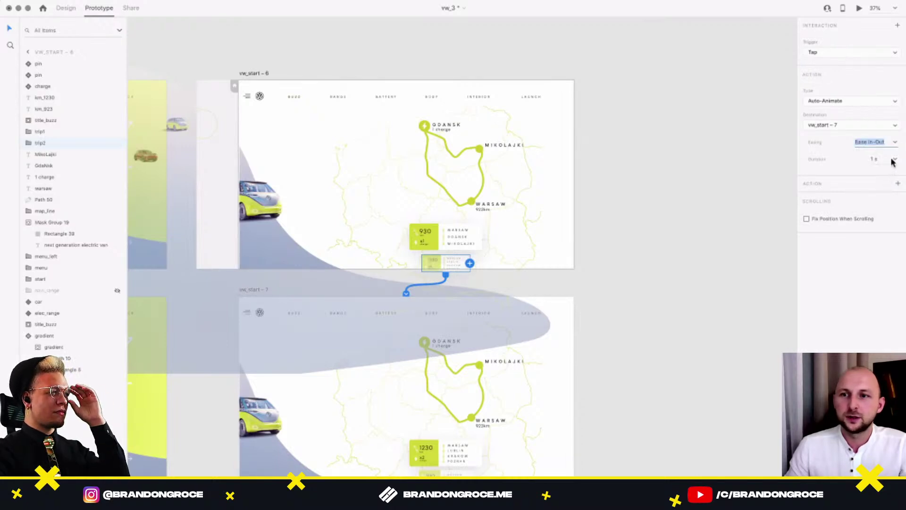
type("3")
key("Return")
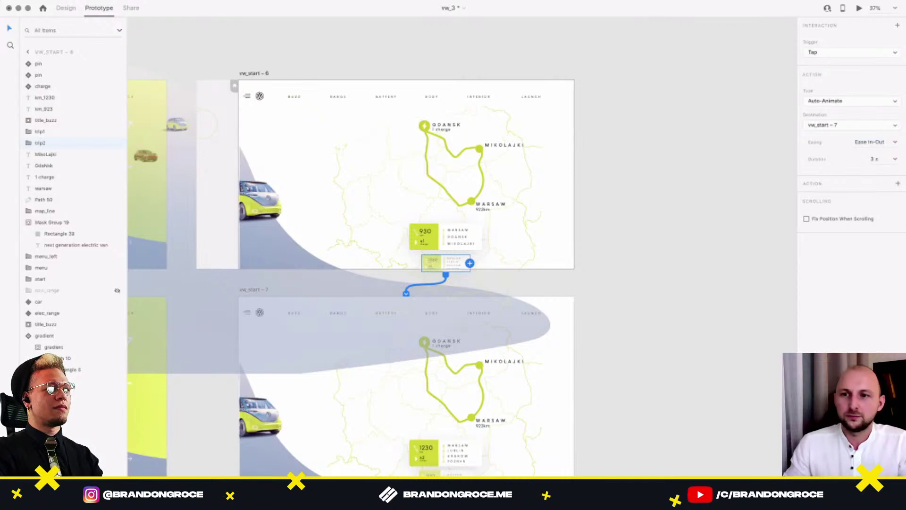
Link the small 930 km trip card on vw_start – 7 back to vw_start – 6 as a prototype interaction.
left_click(556, 223)
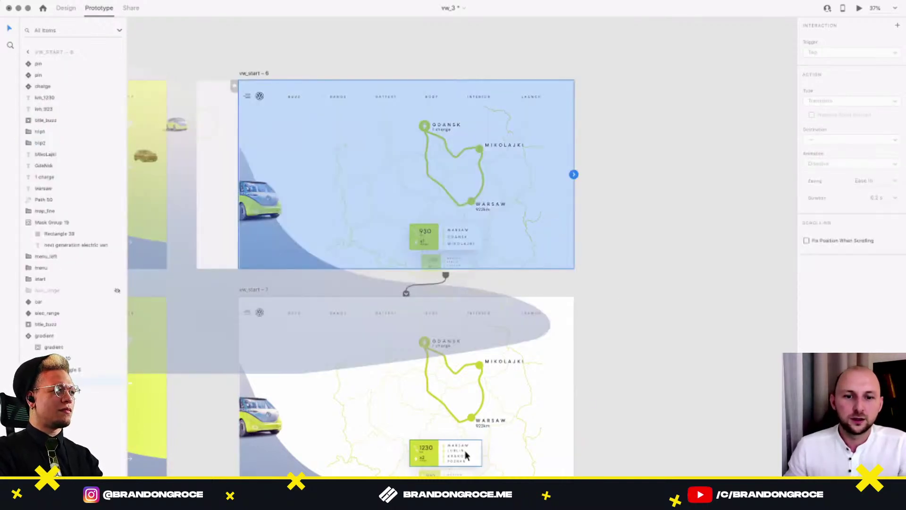
left_click(454, 472)
left_click_drag(472, 474, 496, 222)
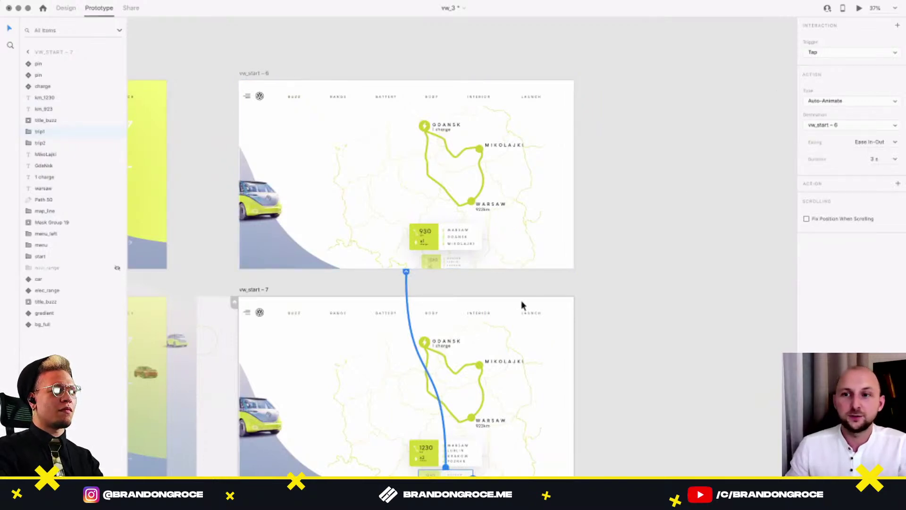
Preview the prototype from vw_start – 6 and check the tap animation that swaps the 930 km and 1230 km trip cards.
left_click(438, 244)
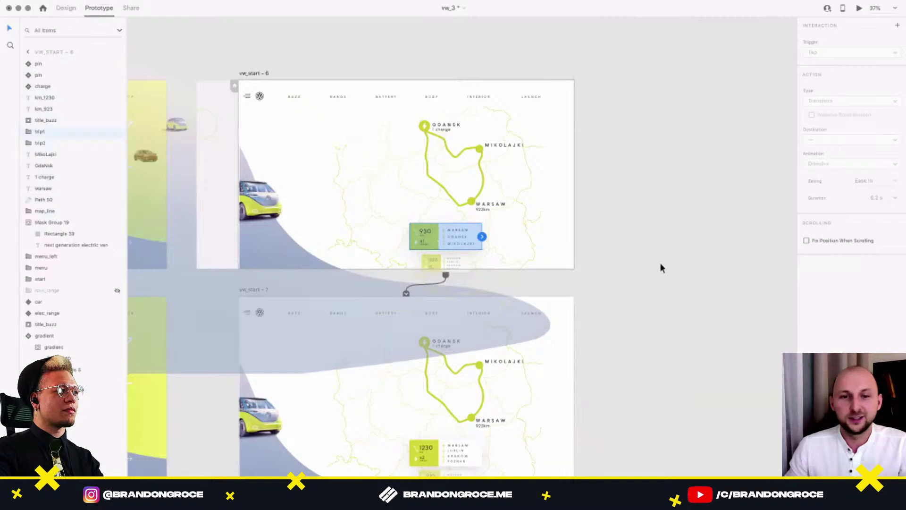
left_click(661, 268)
left_click(420, 236)
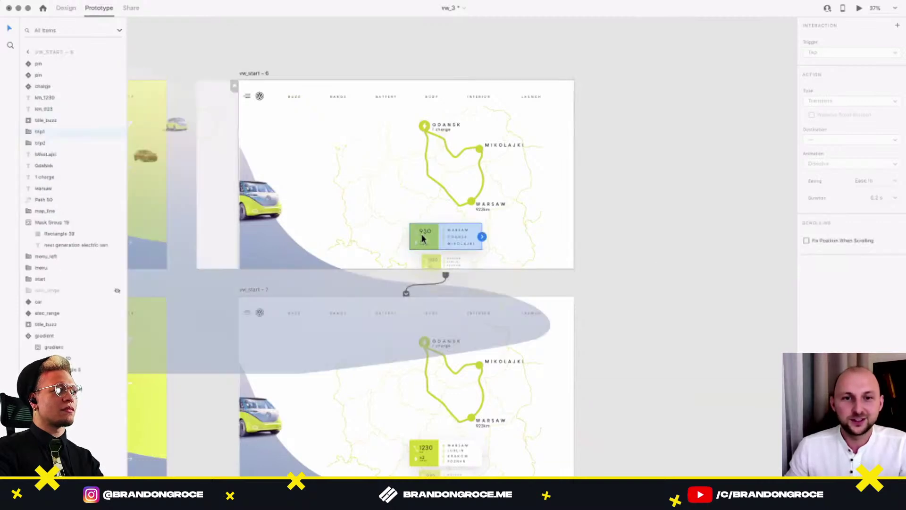
left_click(255, 79)
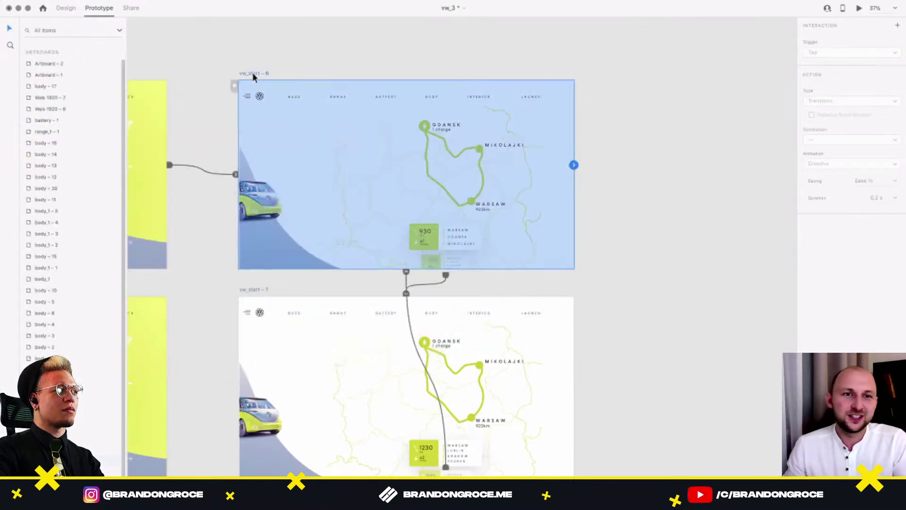
left_click(443, 274)
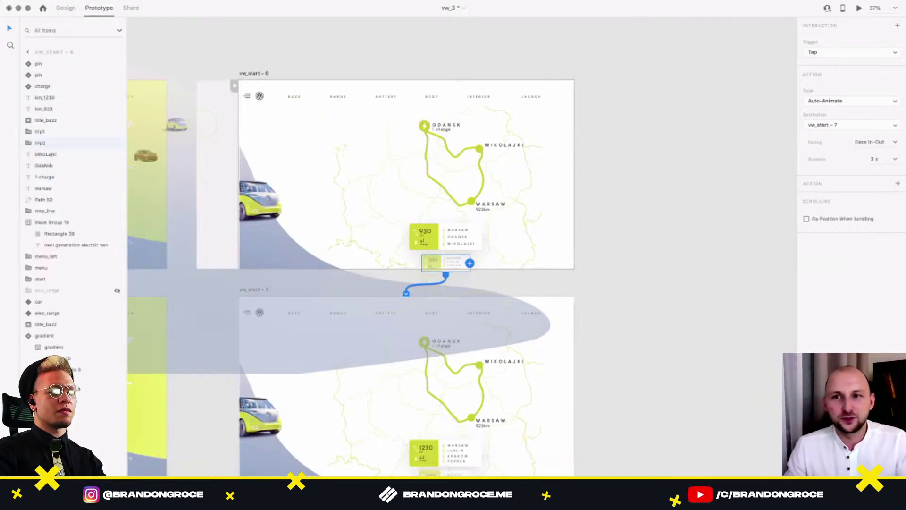
key("super+Return")
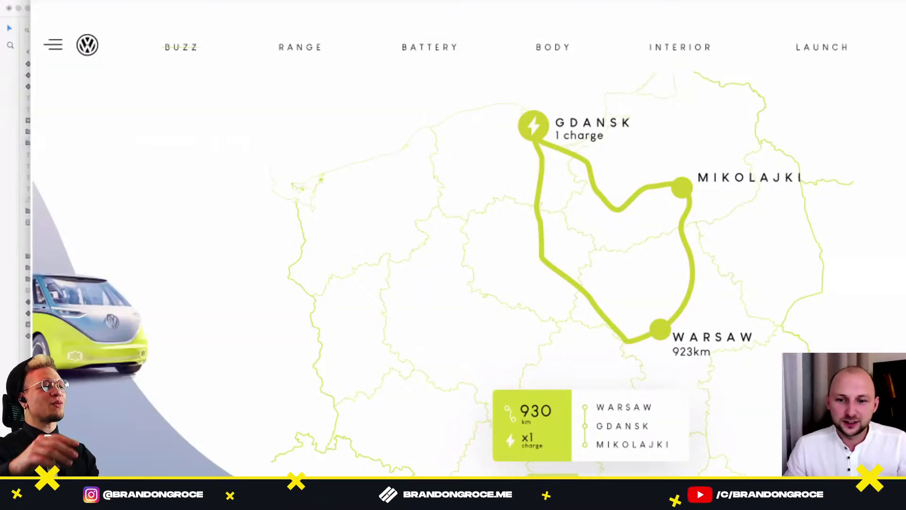
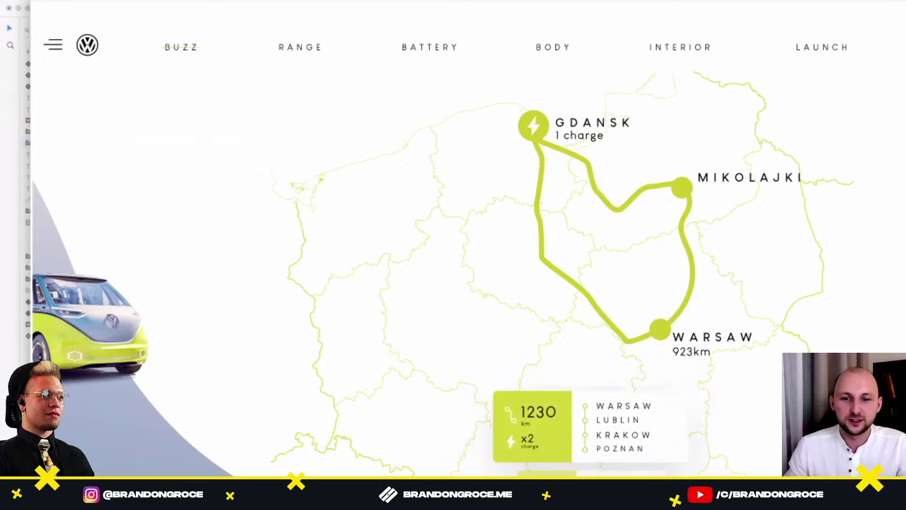
left_click(42, 8)
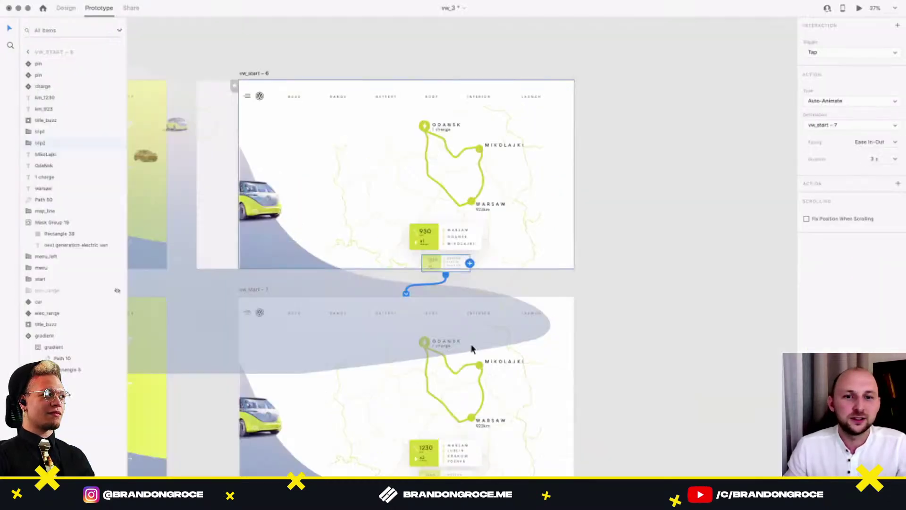
Set the Auto-Animate duration to 1 s for both trip-card interactions between vw_start – 6 and vw_start – 7.
left_click_drag(879, 159, 857, 157)
type("1")
key("Return")
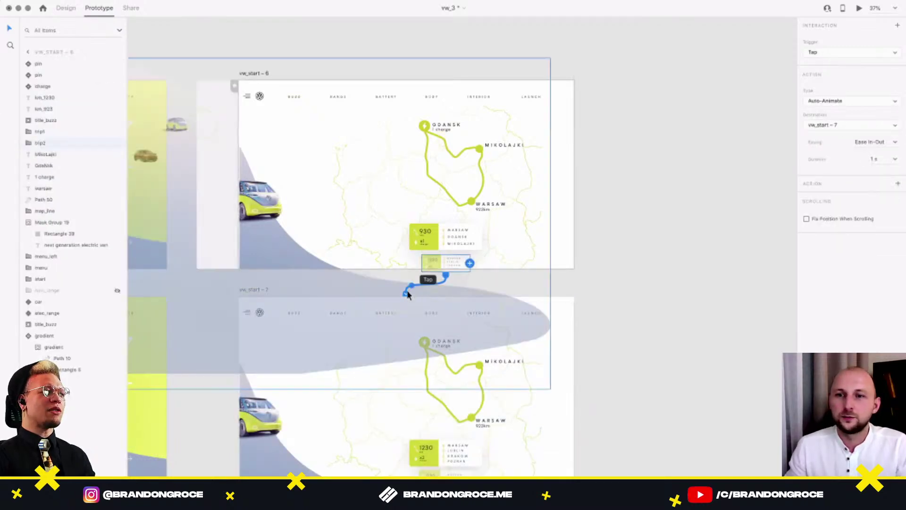
left_click(263, 74)
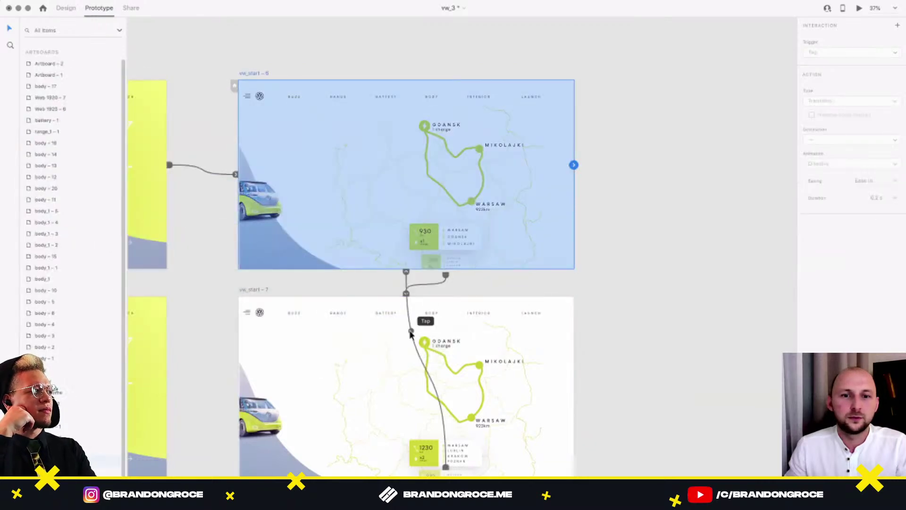
left_click(424, 322)
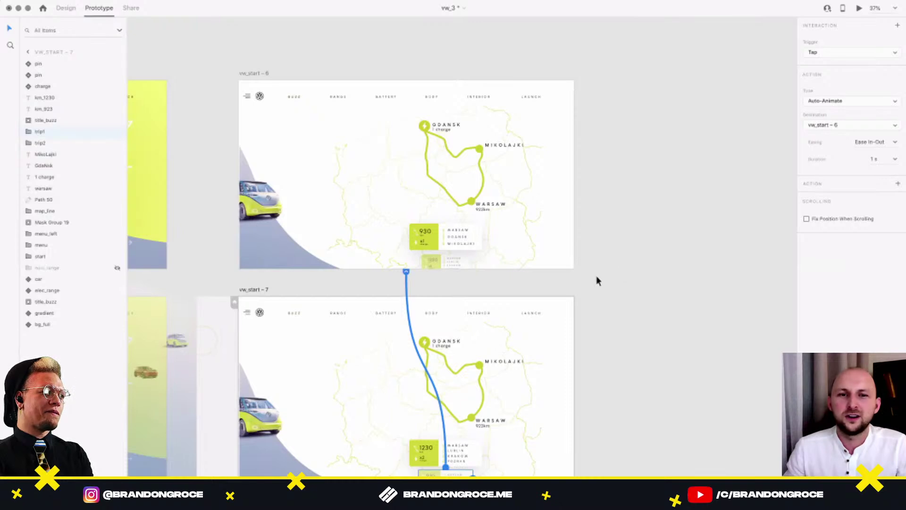
Preview vw_start – 6 again to check the trip-card swap at the 1 s duration.
left_click(499, 173)
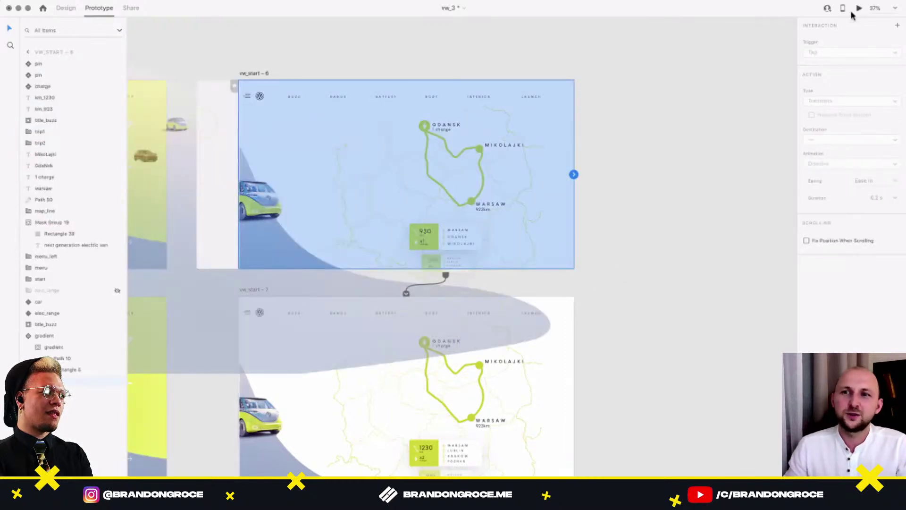
left_click(860, 10)
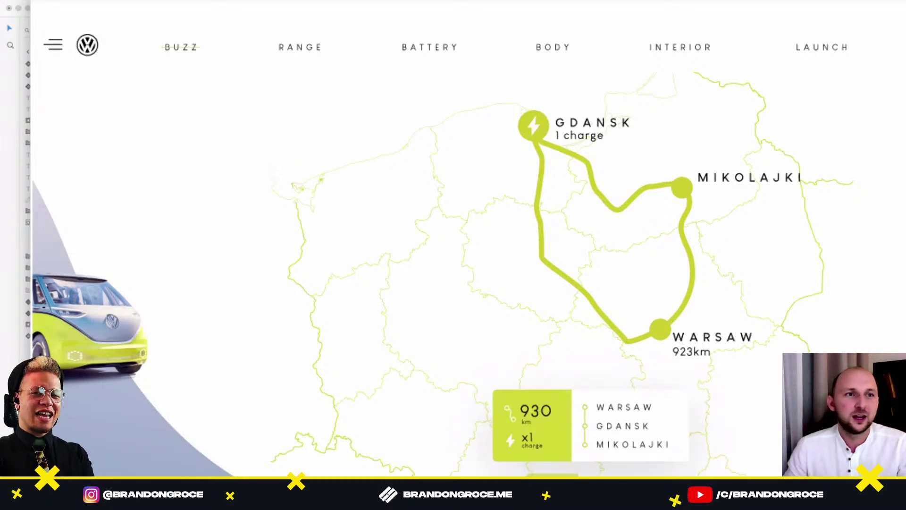
key("Escape")
left_click(614, 399)
Examine the green route path between Gdansk, Mikolajki and Warsaw on vw_start – 7.
scroll(512, 272, "left", 1)
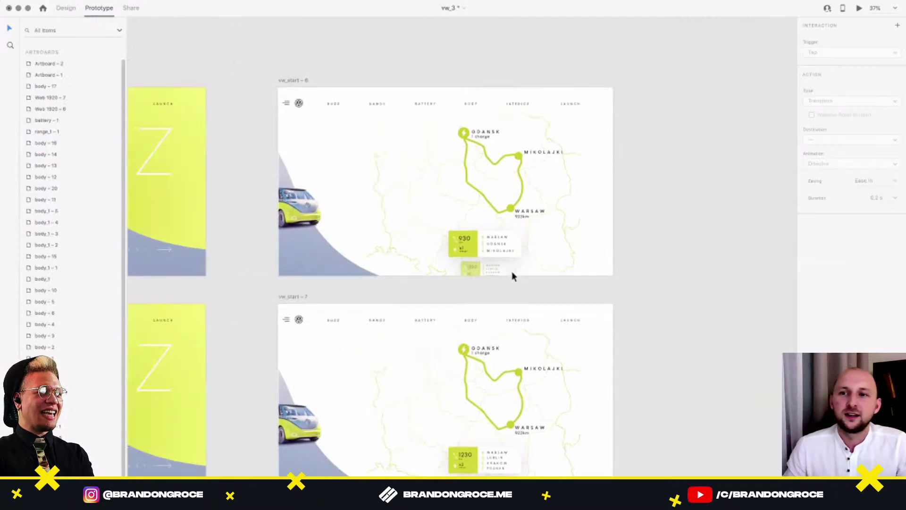
scroll(513, 280, "up", 4)
left_click(530, 287)
left_click(572, 240)
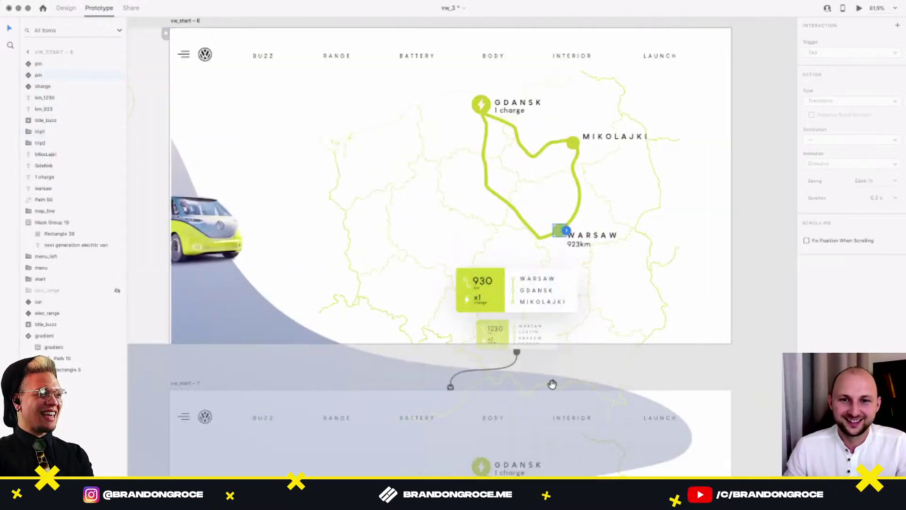
scroll(701, 347, "down", 5)
scroll(656, 354, "left", 3)
left_click(584, 362)
left_click(585, 362)
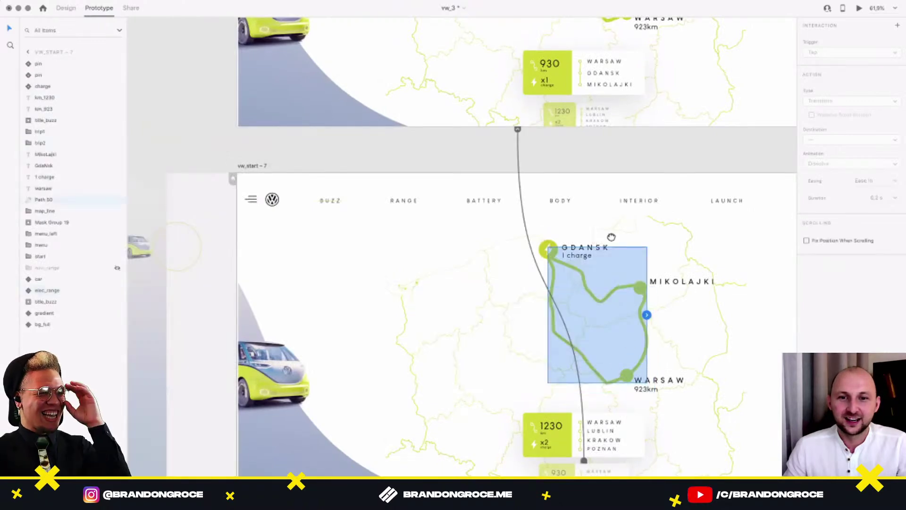
scroll(582, 132, "right", 3)
left_click(66, 8)
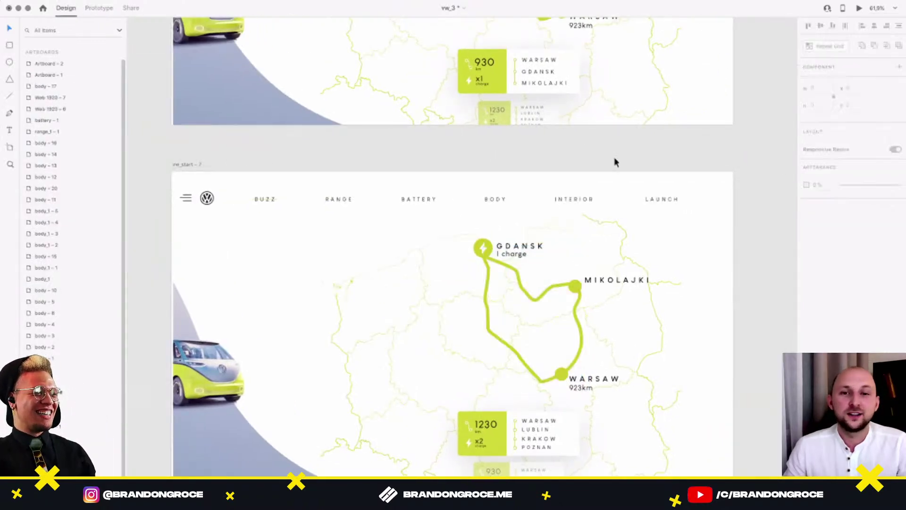
left_click(545, 296)
double_click(543, 295)
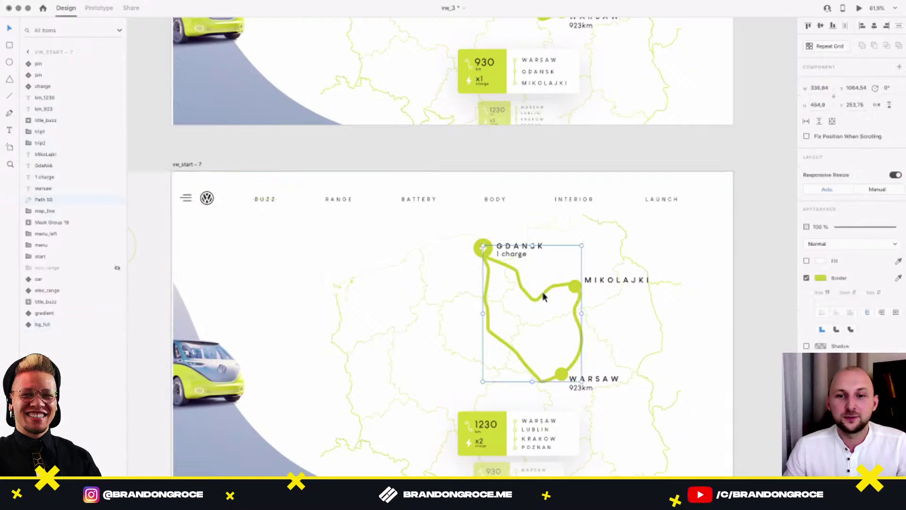
Set the duration of the small 930 km card's interaction from vw_start – 7 to vw_start – 6 to 3 s.
left_click(99, 8)
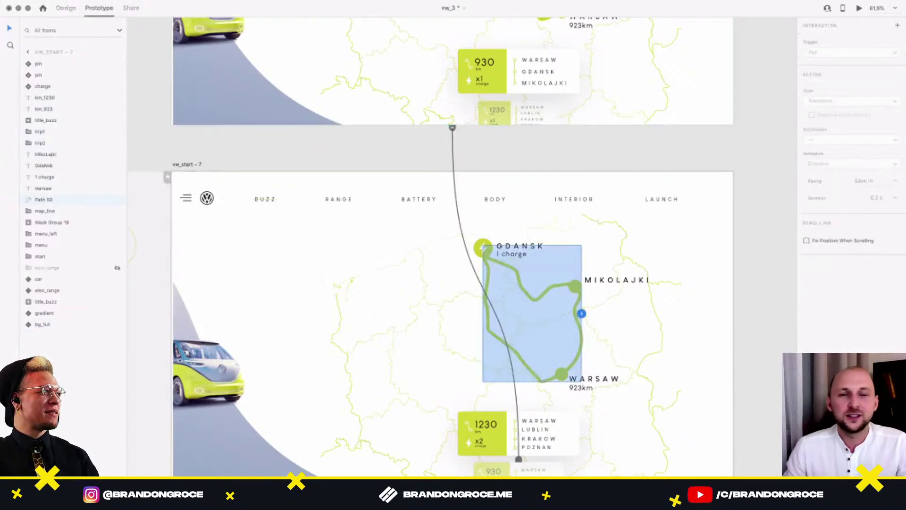
left_click(455, 160)
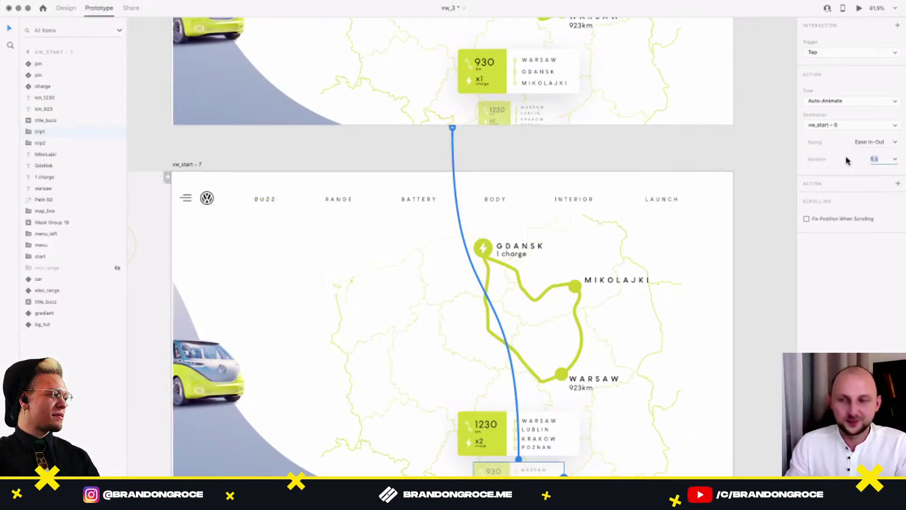
key("Return")
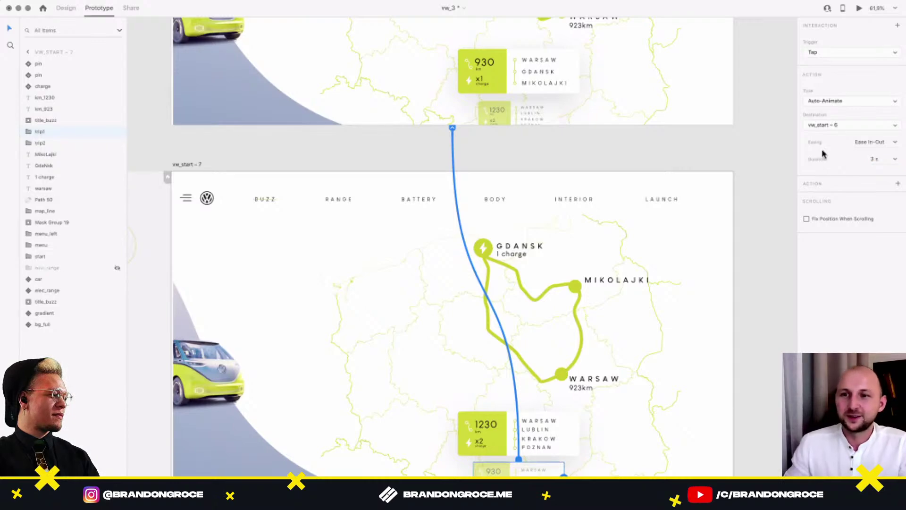
left_click(546, 156)
Draw a closed freeform curve with the Pen tool on vw_start – 7, between the van and the Gdansk–Warsaw route.
left_click_drag(515, 287, 514, 282)
scroll(534, 302, "up", 4)
scroll(471, 254, "down", 5)
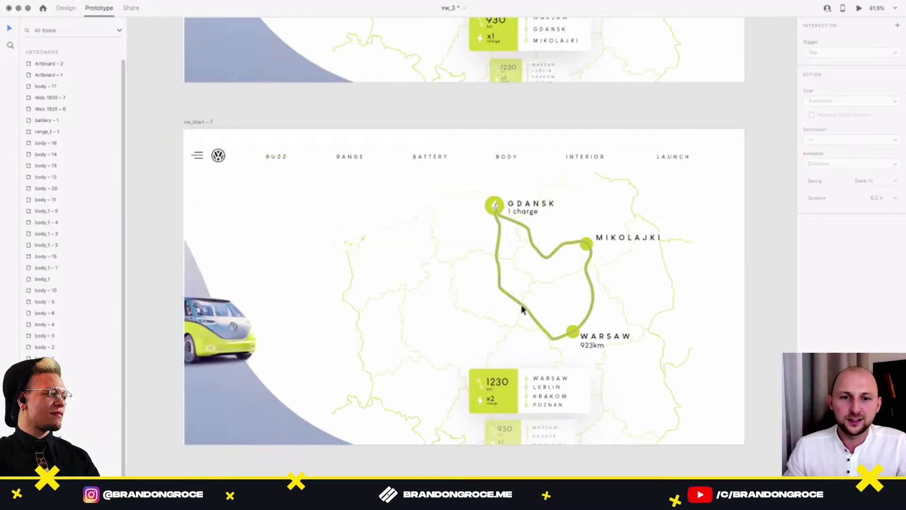
double_click(521, 304)
left_click(68, 8)
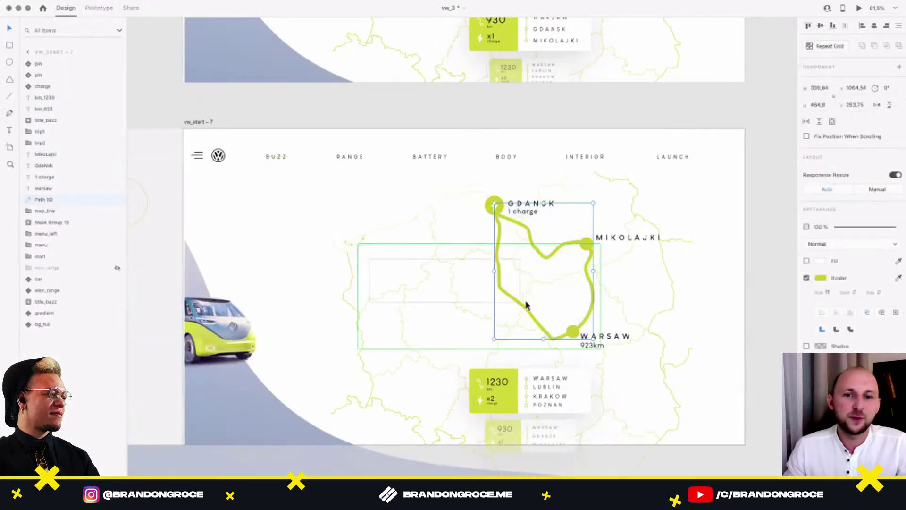
left_click(524, 312)
left_click(286, 200)
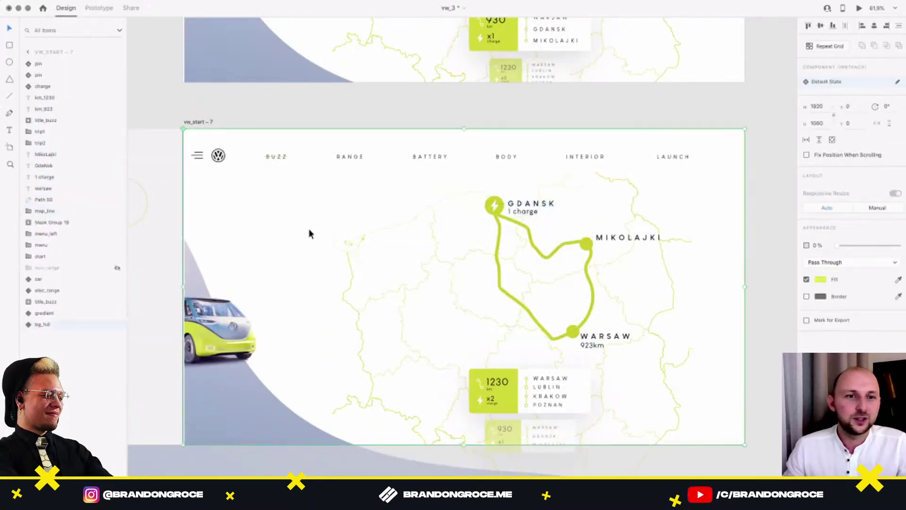
left_click(264, 215)
left_click_drag(320, 191, 396, 214)
left_click(422, 258)
left_click_drag(422, 260, 398, 282)
left_click_drag(373, 314, 379, 350)
left_click_drag(320, 338, 314, 265)
left_click_drag(270, 240, 262, 238)
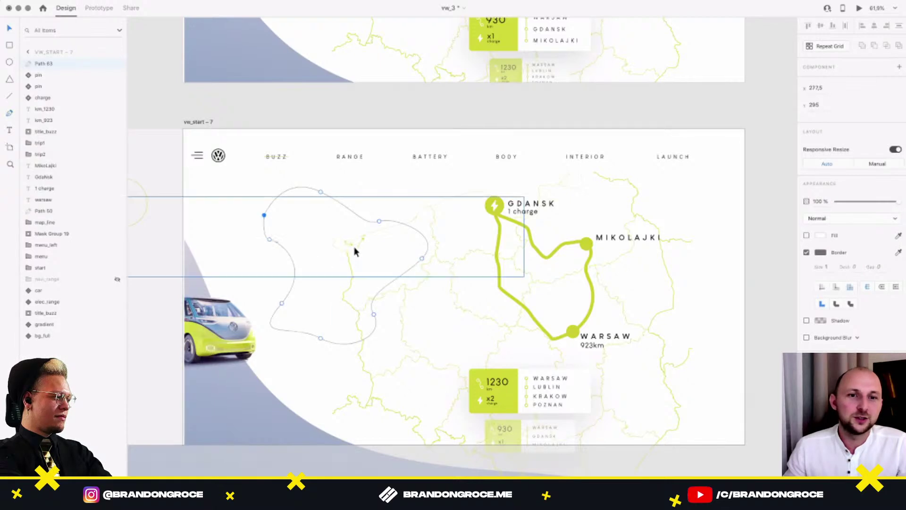
Give the freeform curve the lime-green border color and a border size of 10.
left_click(821, 253)
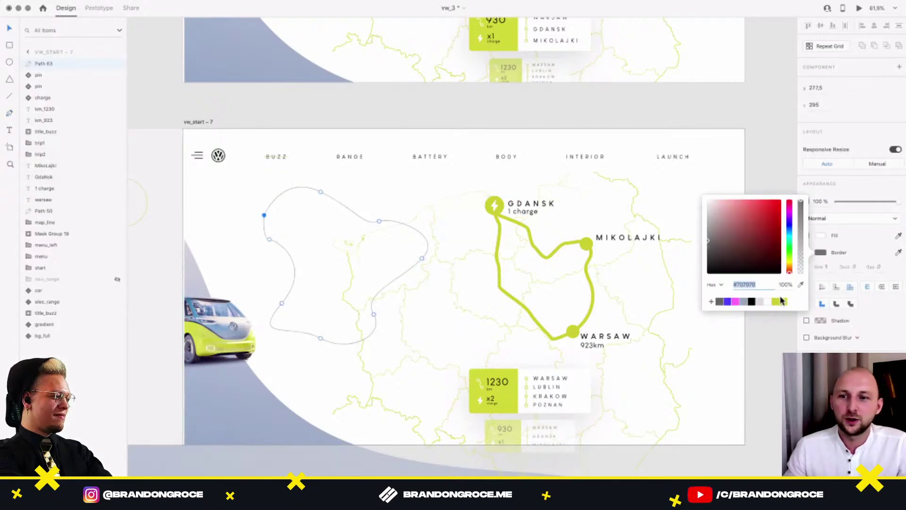
left_click(775, 303)
left_click(826, 267)
type("10")
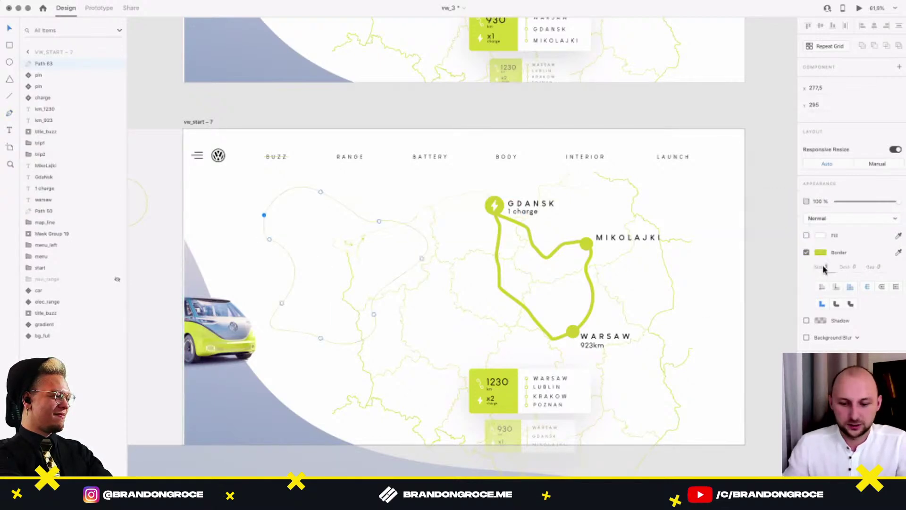
key("Return")
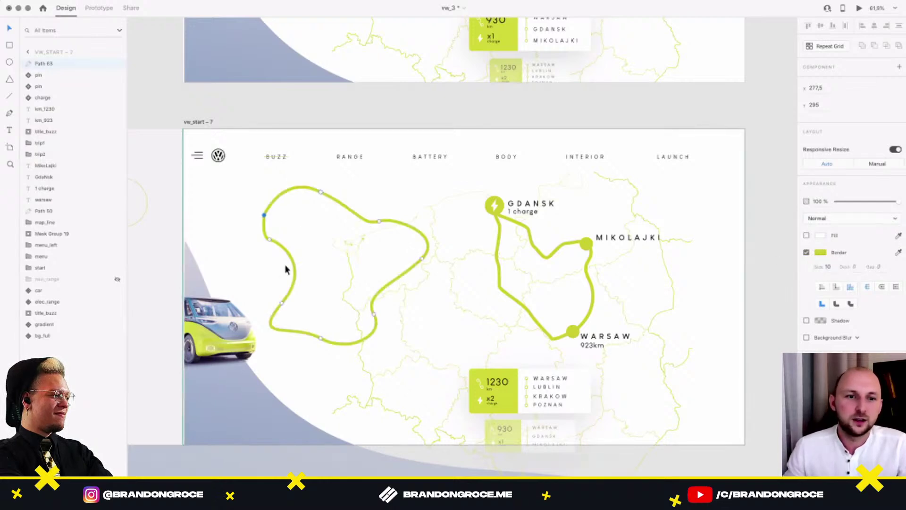
Nudge the freeform green curve slightly toward the route, and delete it from vw_start – 7.
key("Escape")
left_click_drag(282, 269, 303, 273)
left_click(506, 292)
double_click(499, 297)
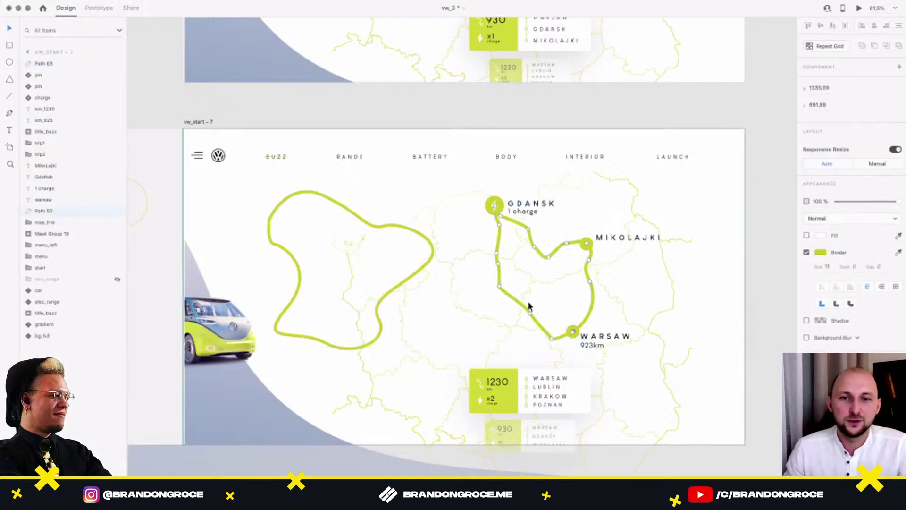
left_click(404, 230)
key("Delete")
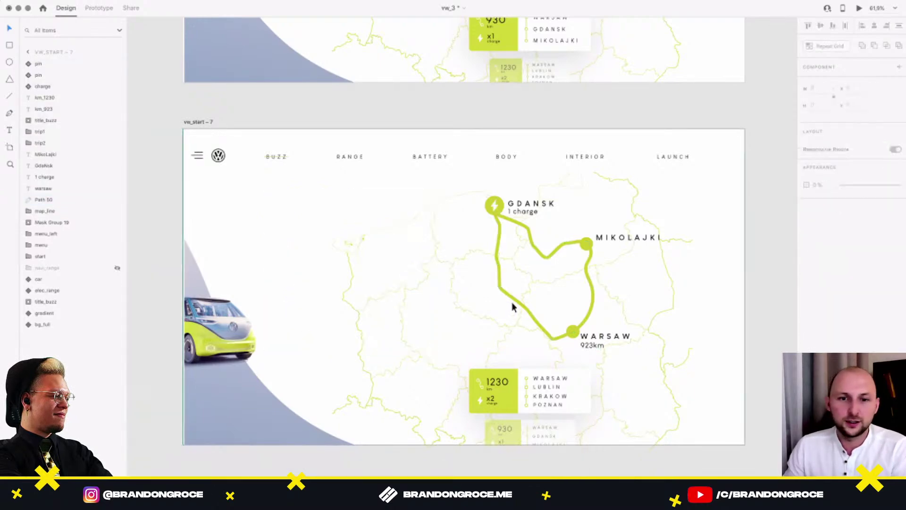
Add an anchor point to the western side of vw_start – 7's route path and pull it far west as a smooth curve.
left_click(504, 297)
double_click(504, 295)
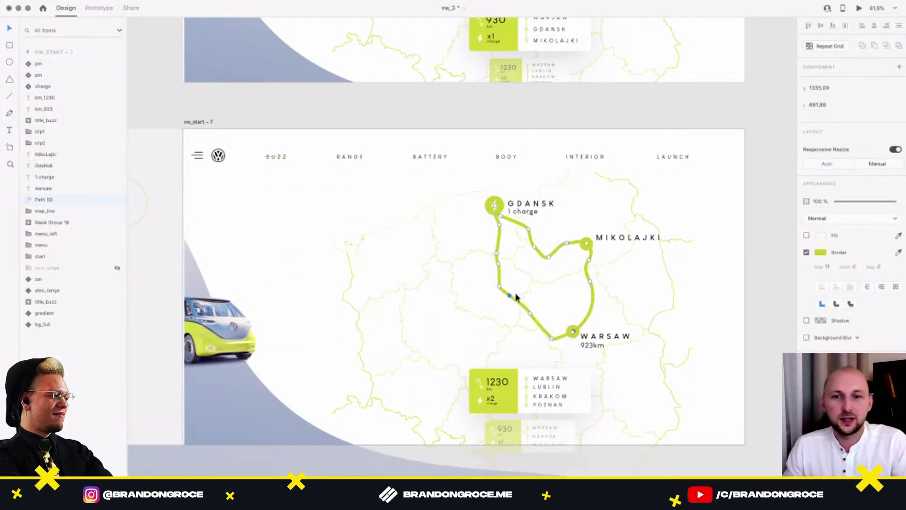
scroll(517, 289, "up", 4)
scroll(502, 299, "up", 1)
left_click_drag(506, 300, 406, 285)
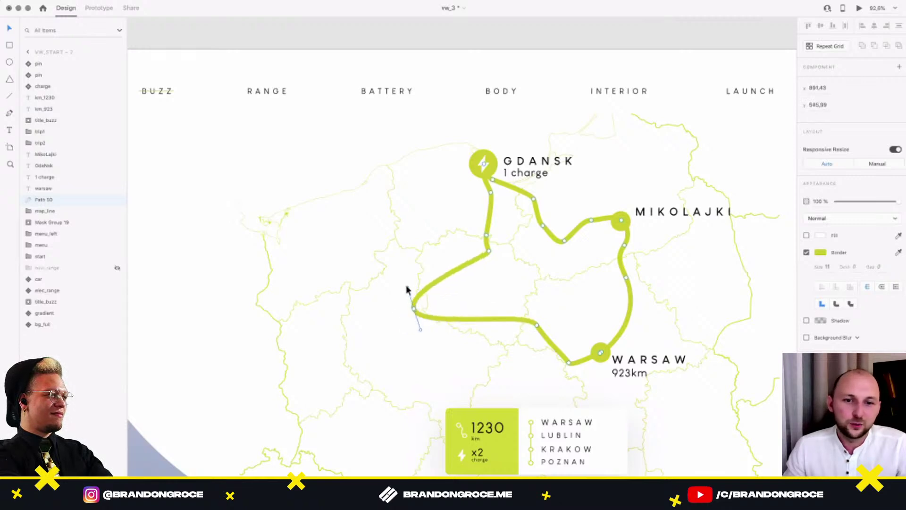
Move the route's anchor points below Gdansk westward, placing one at about X 863, Y 421 and smoothing its corner.
left_click(488, 250)
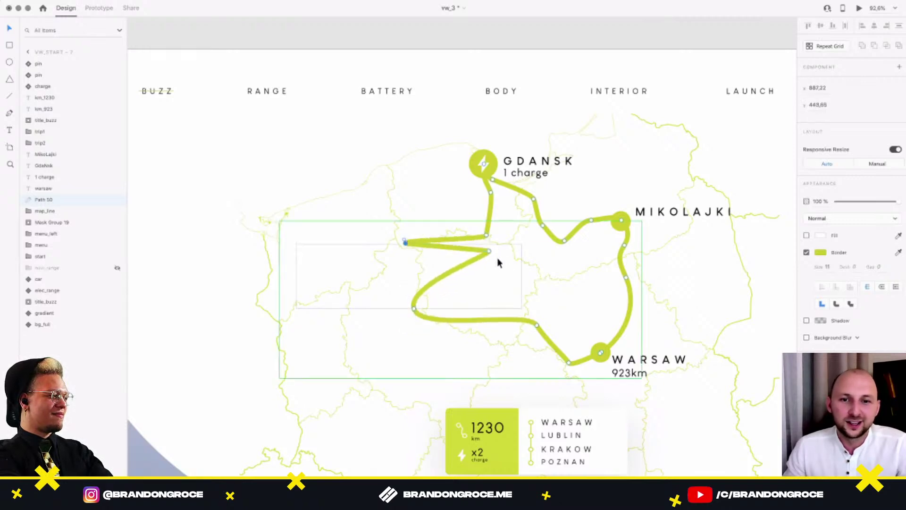
left_click_drag(488, 250, 416, 216)
left_click_drag(489, 216, 442, 190)
left_click_drag(486, 235, 419, 200)
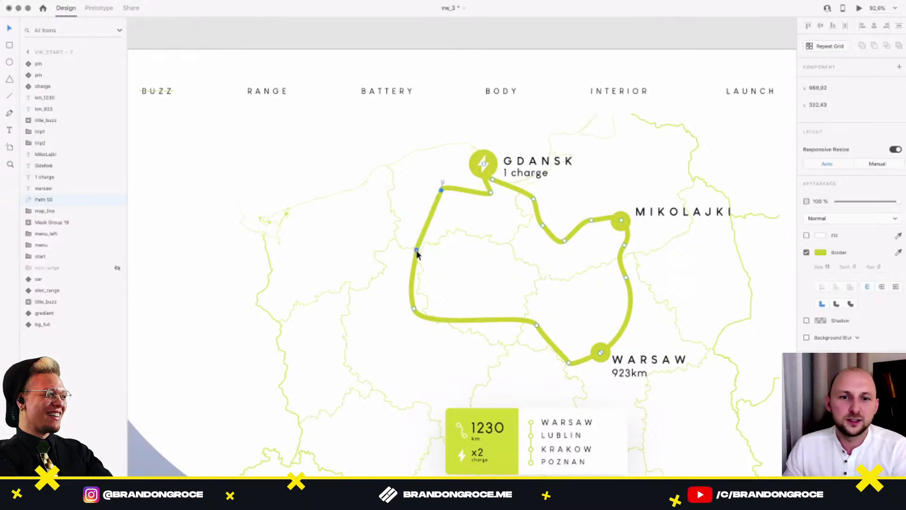
left_click_drag(416, 250, 395, 233)
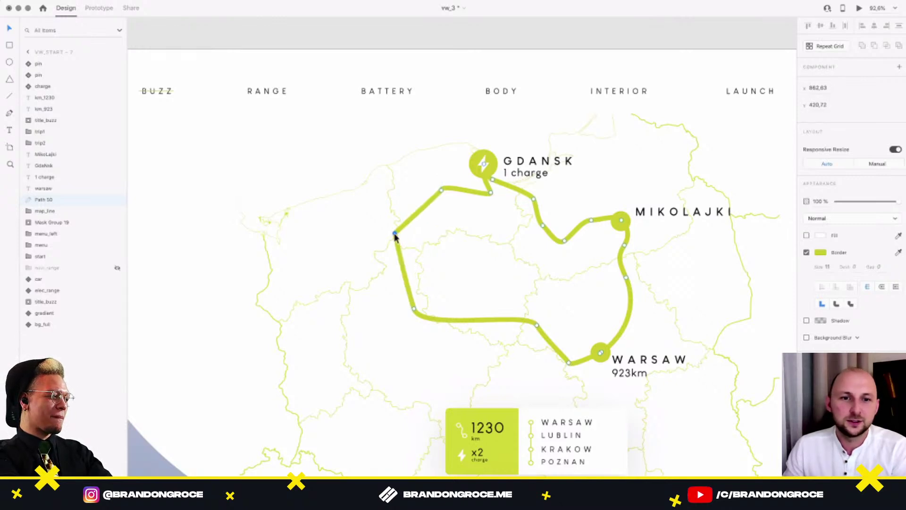
double_click(395, 234)
key("Escape")
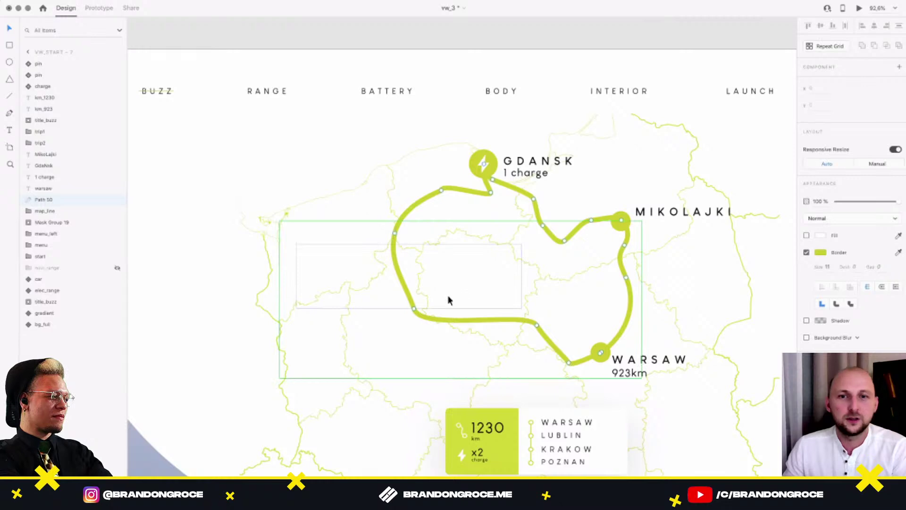
Duplicate the WARSAW label with its 923km text and place the copy beside the route's southwestern bend, at about X 744, Y 627.
left_click(384, 427)
left_click(630, 372)
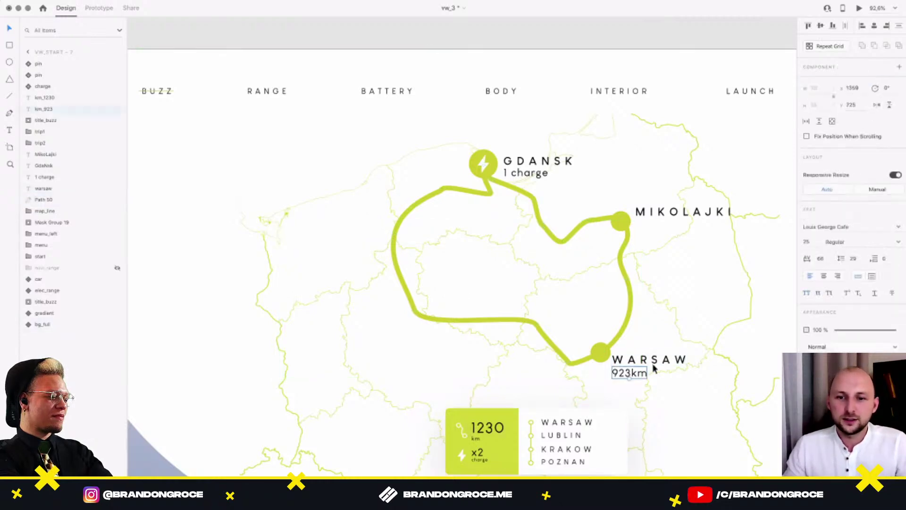
left_click(659, 365, "shift")
left_click_drag(683, 366, 410, 328)
Change the duplicated city label to "Wroclaw" and select it together with its distance text.
double_click(364, 327)
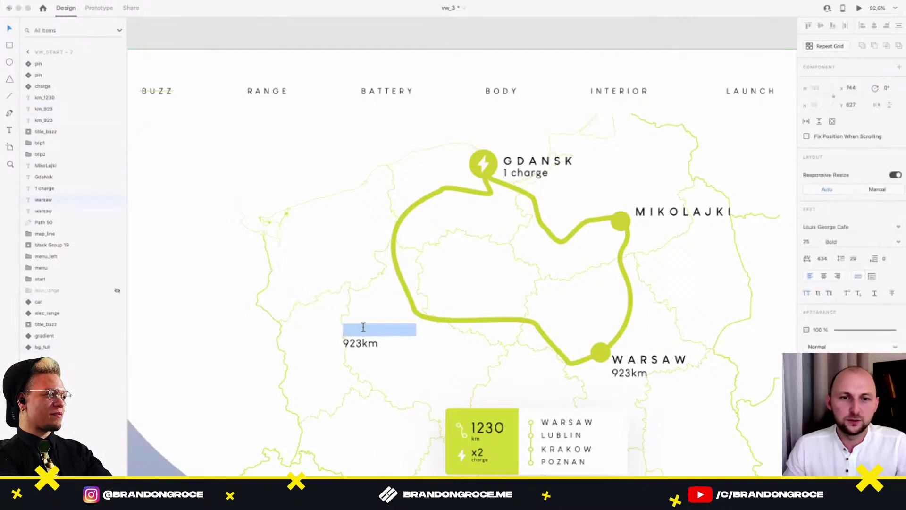
key("BackSpace")
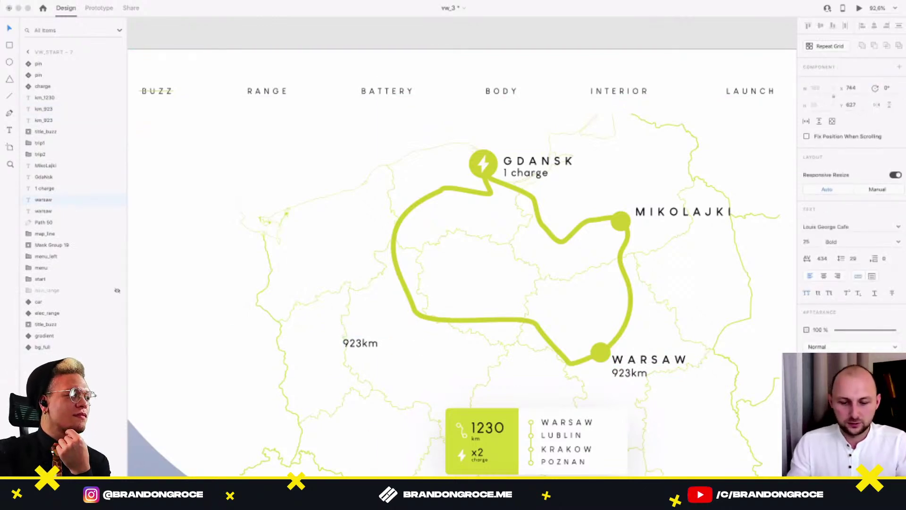
type("Wroclaw")
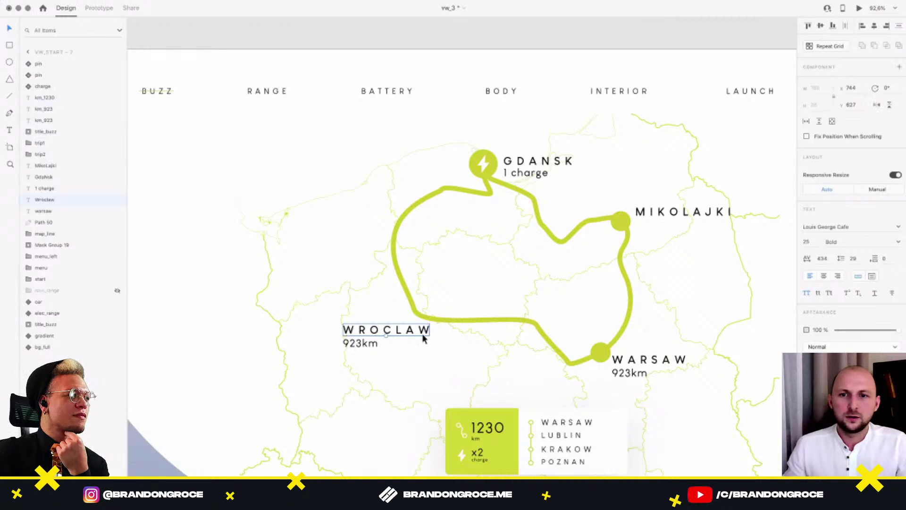
key("Escape")
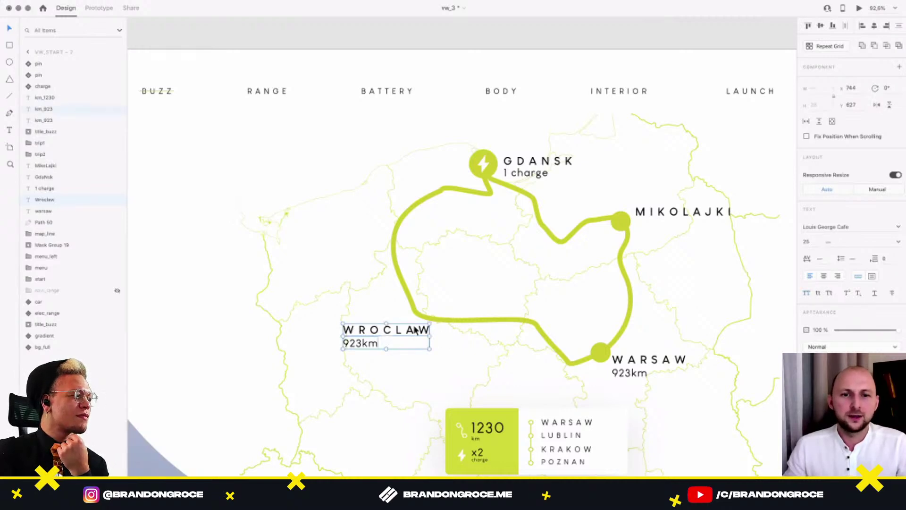
Copy the Wroclaw label and its distance text into vw_start – 6 at the same position.
scroll(416, 331, "down", 5)
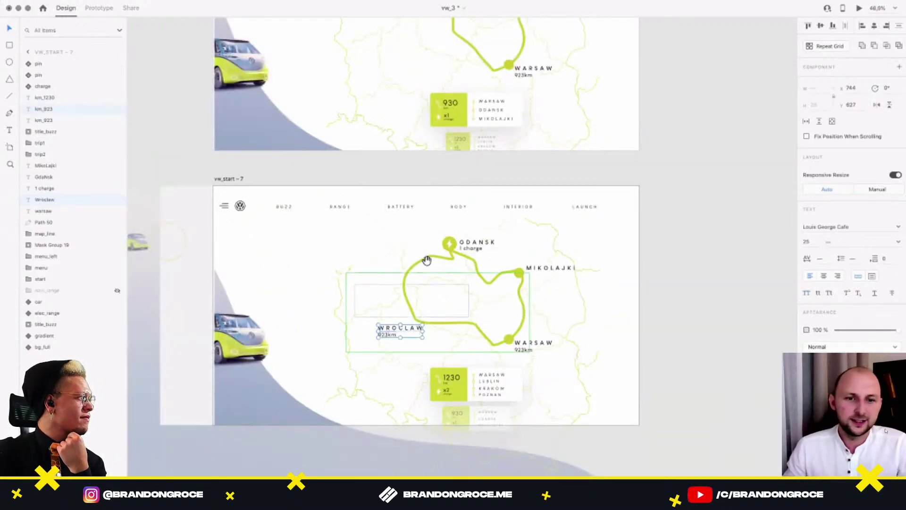
scroll(424, 279, "up", 2)
scroll(395, 264, "up", 2)
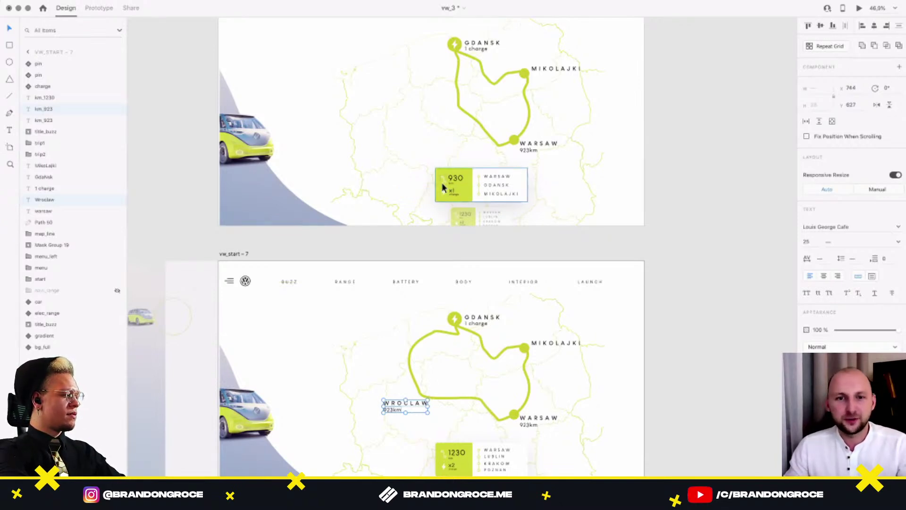
key("ctrl+v")
scroll(418, 175, "up", 1)
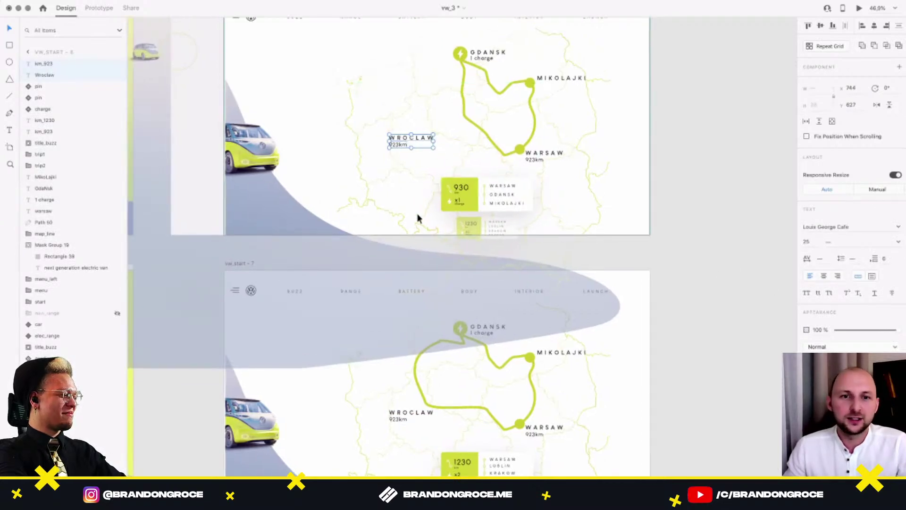
Set the opacity of the pasted Wroclaw label and distance text in vw_start – 6 to 0%.
left_click_drag(417, 139, 416, 241)
scroll(416, 242, "up", 3)
scroll(417, 245, "up", 2)
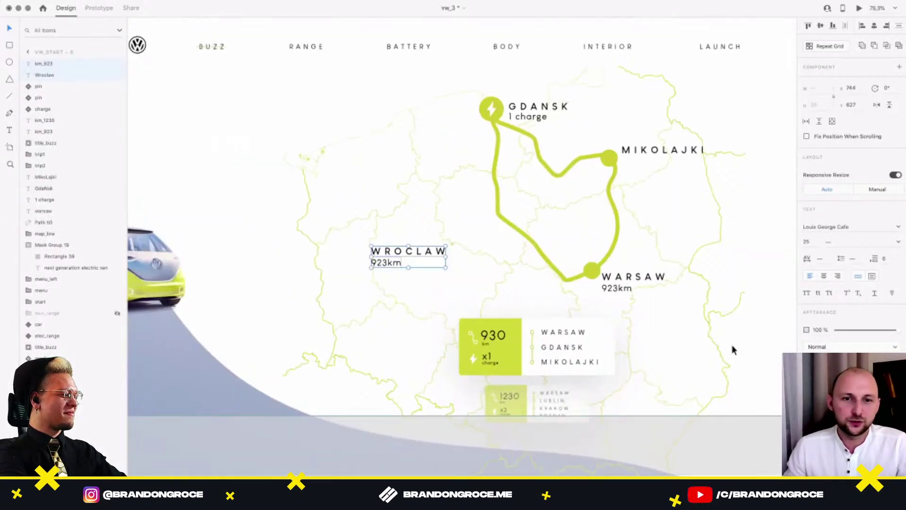
left_click_drag(848, 333, 832, 330)
left_click_drag(532, 365, 526, 322)
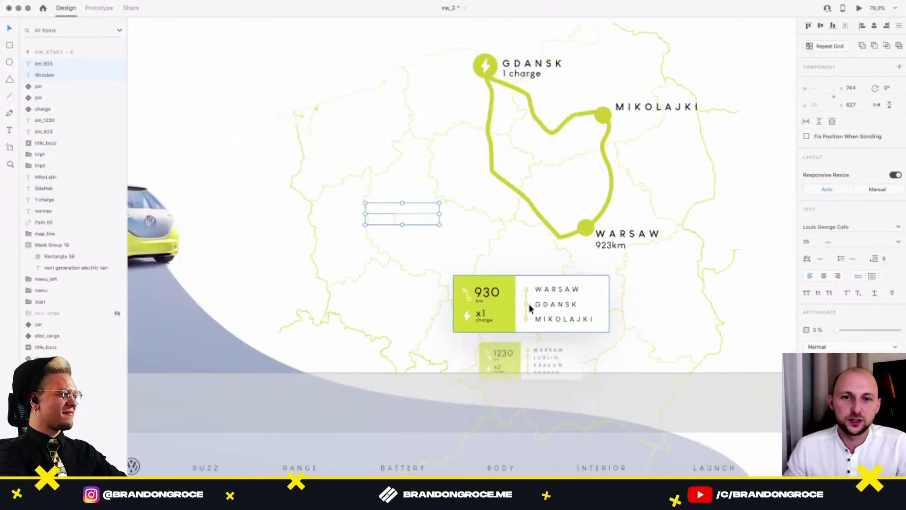
Preview the prototype from vw_start – 6 to check the Wroclaw label's transition, and close the preview.
left_click(530, 306)
left_click(858, 8)
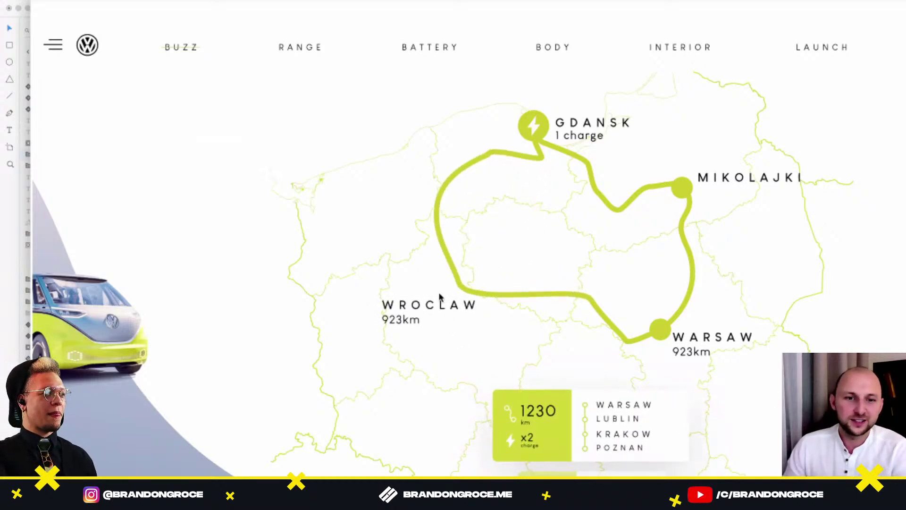
key("super+w")
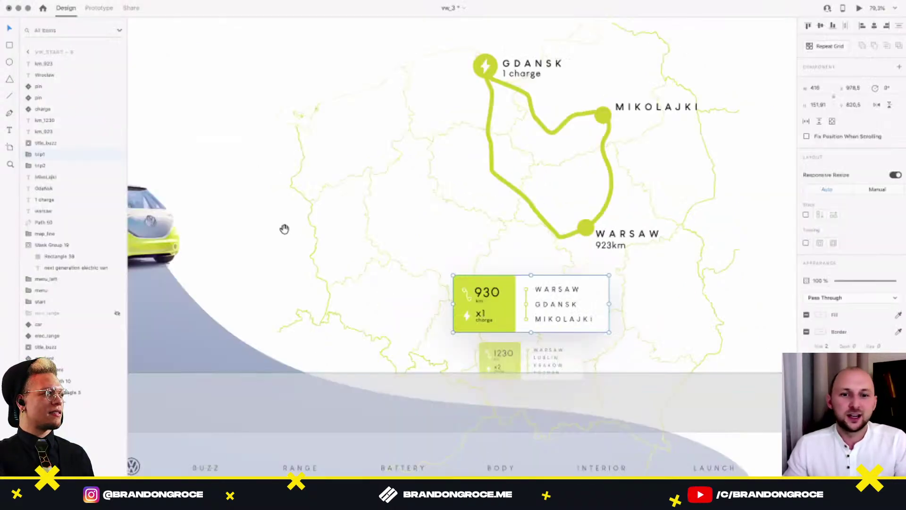
Duplicate the Mikolajki pin in vw_start – 7 and place the copy on the route's bend at Wroclaw, at about X 887, Y 573.
scroll(285, 231, "down", 8)
left_click(531, 214)
left_click(538, 207)
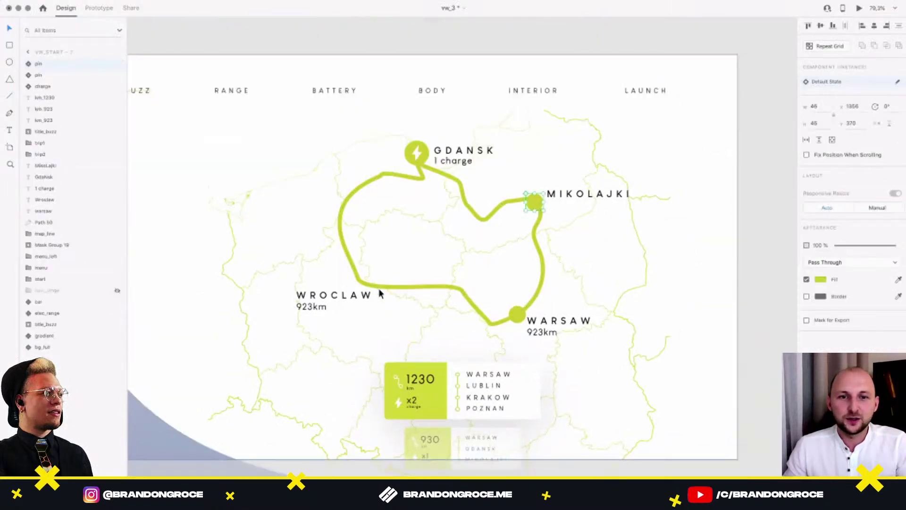
left_click_drag(534, 211, 357, 286)
Preview vw_start – 6, test the trip card transition with the Wroclaw pin added, and close the preview with nothing selected.
scroll(502, 262, "down", 3)
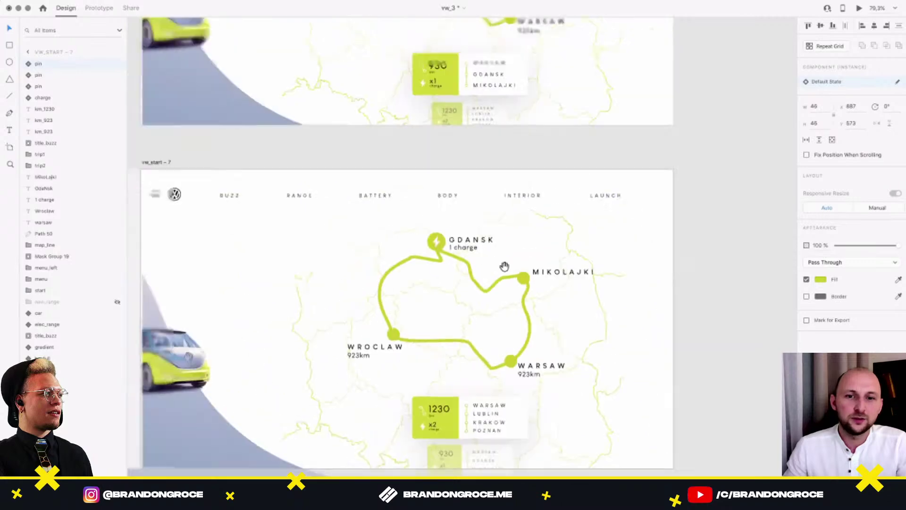
scroll(461, 170, "up", 5)
left_click(460, 170)
scroll(290, 121, "down", 3)
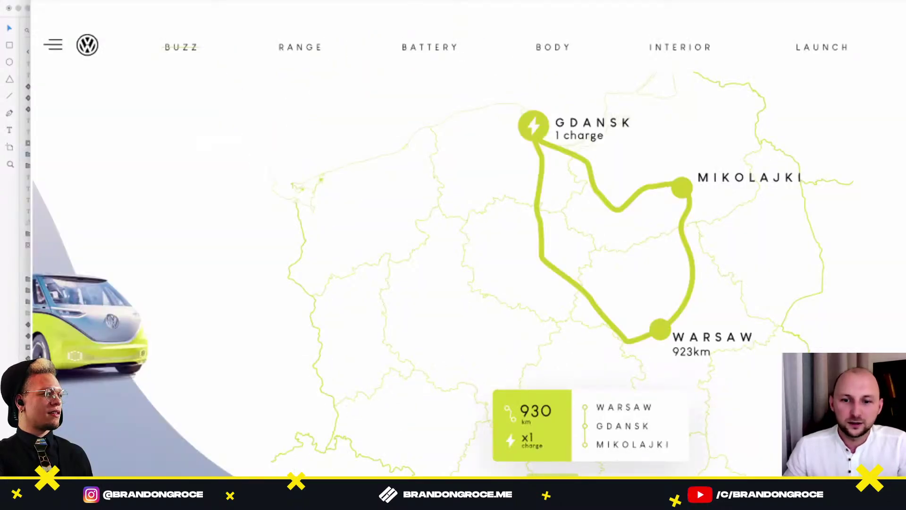
left_click(687, 440)
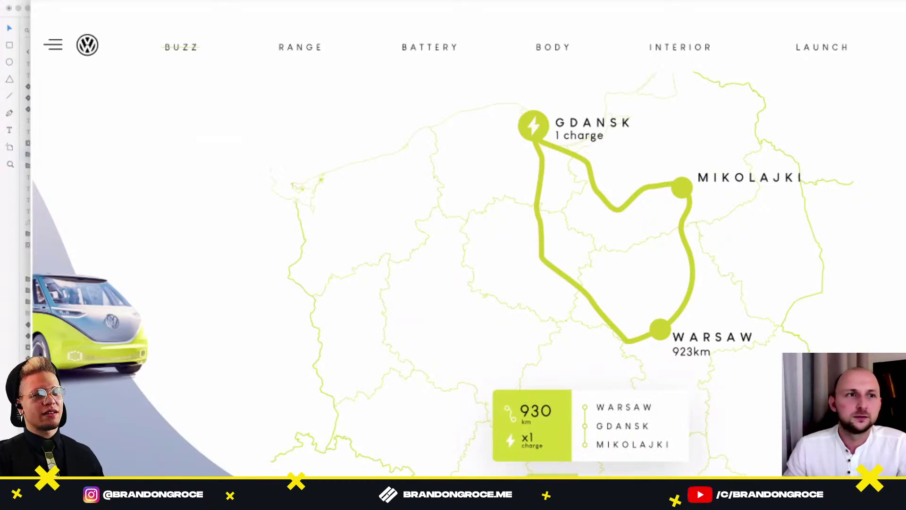
key("super+w")
left_click(584, 302)
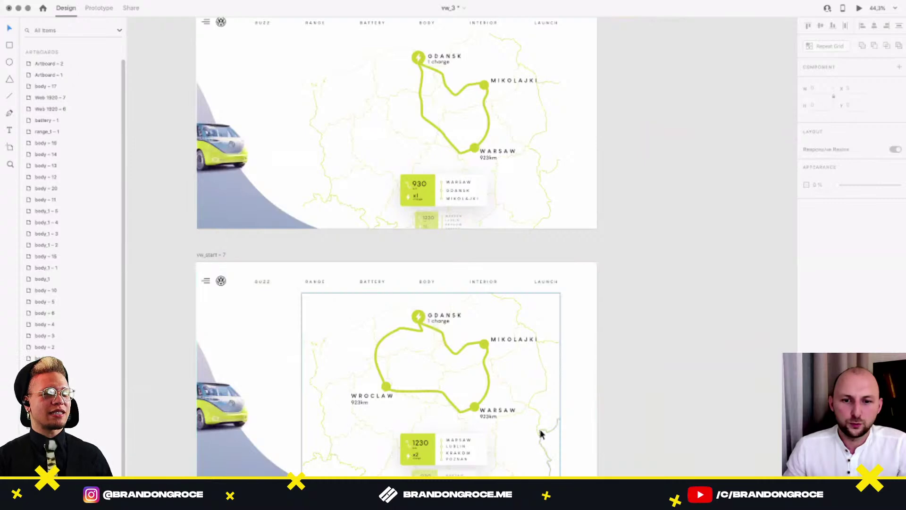
left_click(540, 430)
scroll(562, 391, "down", 2)
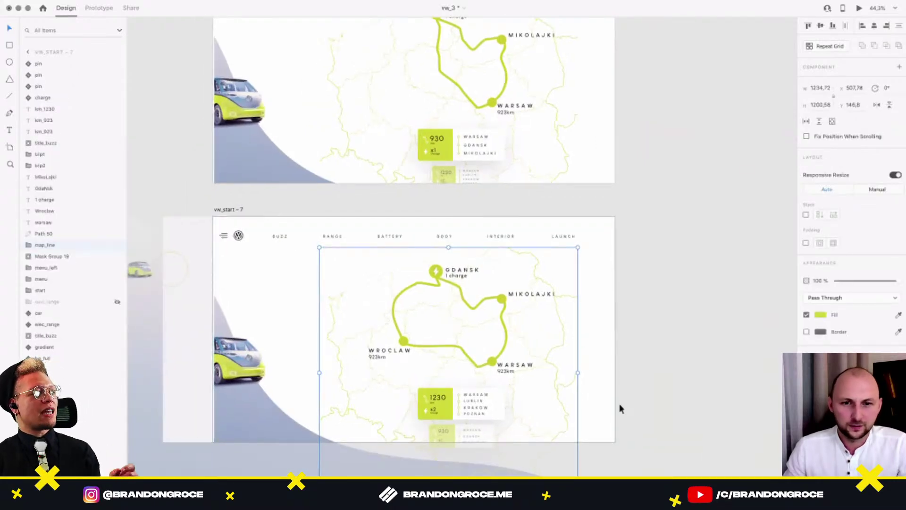
left_click(633, 404)
scroll(570, 412, "up", 4)
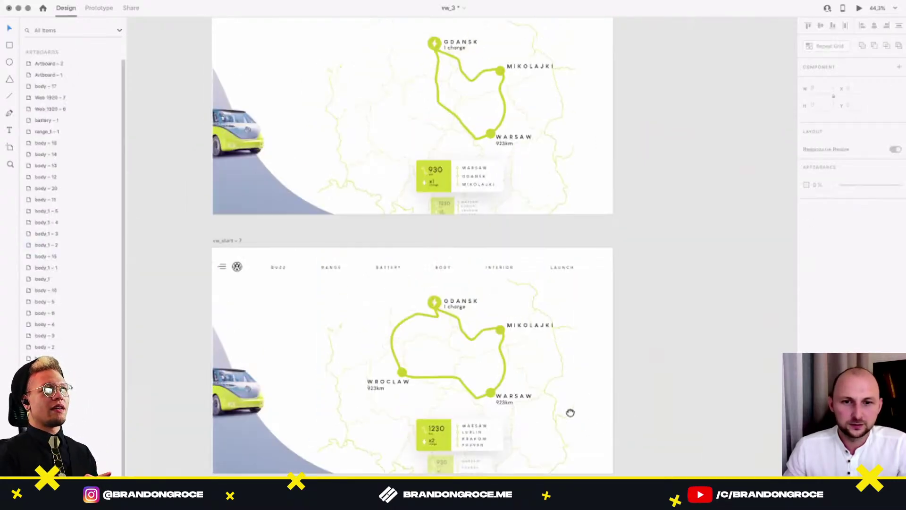
left_click_drag(567, 272, 576, 200)
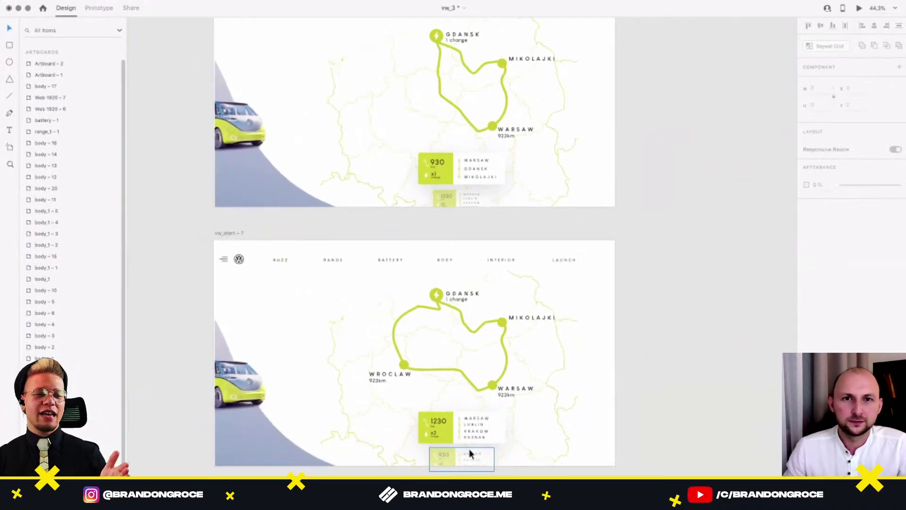
left_click_drag(474, 423, 483, 409)
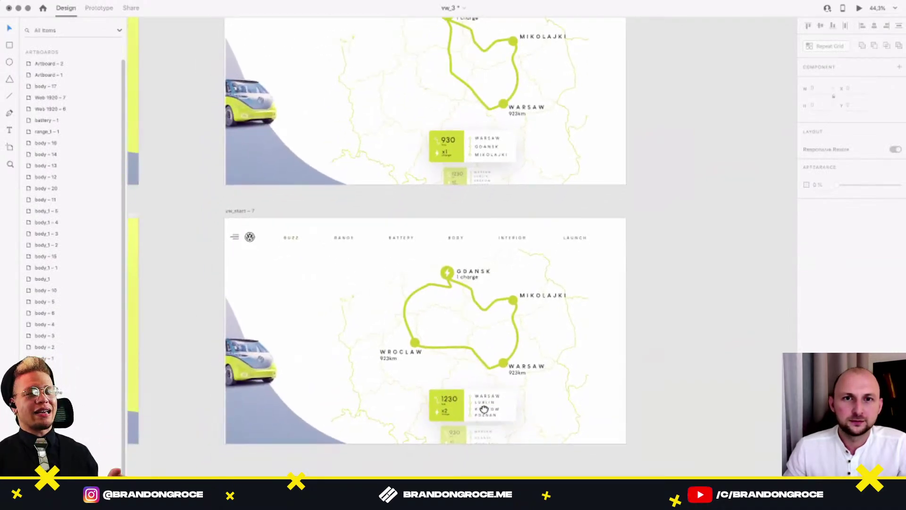
left_click(578, 416)
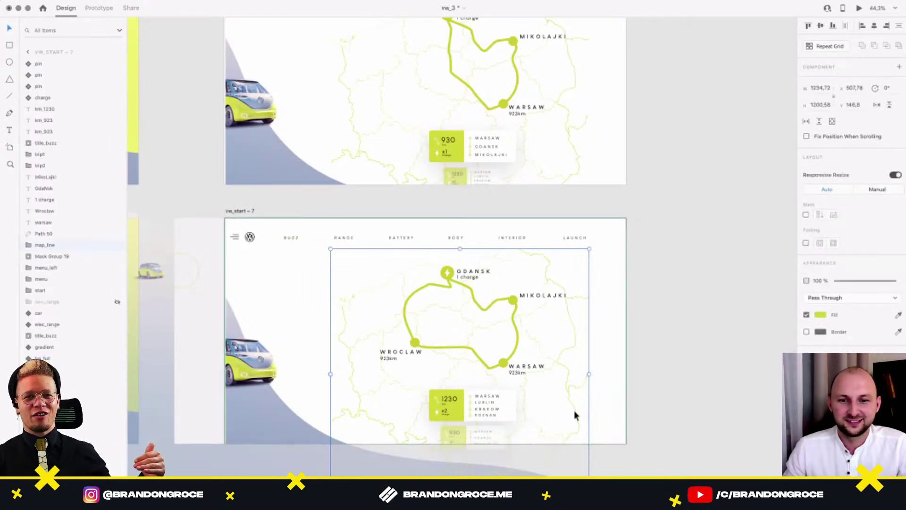
scroll(481, 229, "down", 2)
scroll(481, 229, "up", 3)
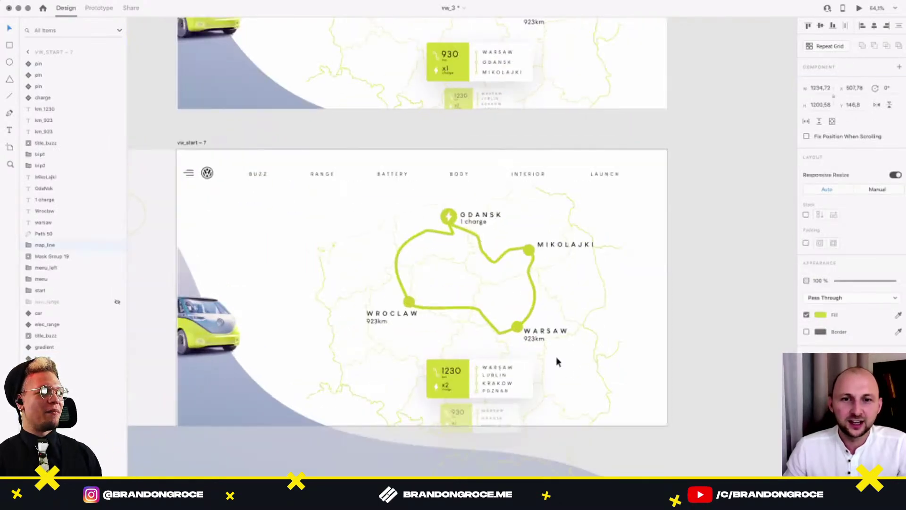
left_click_drag(579, 367, 571, 374)
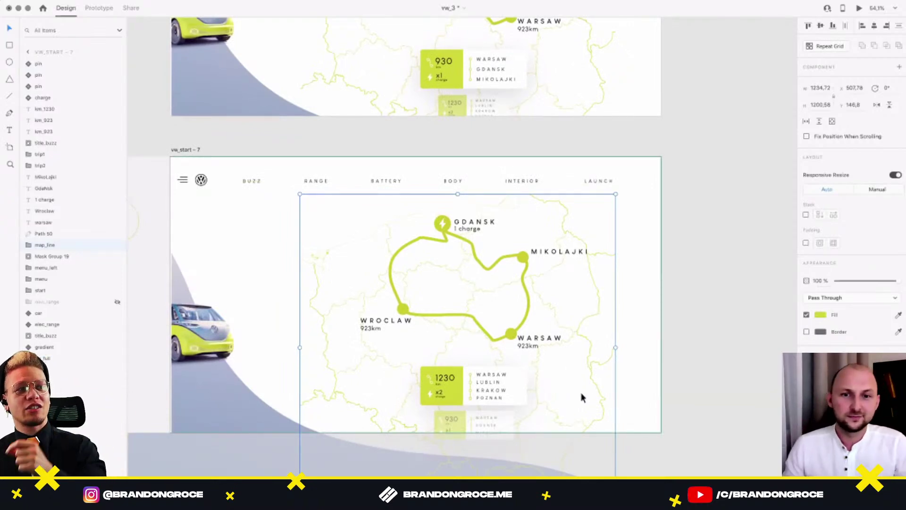
Move the route path's anchor on vw_start – 7 up to the Gdansk pin, at about X 1058, Y 254.
left_click(441, 242)
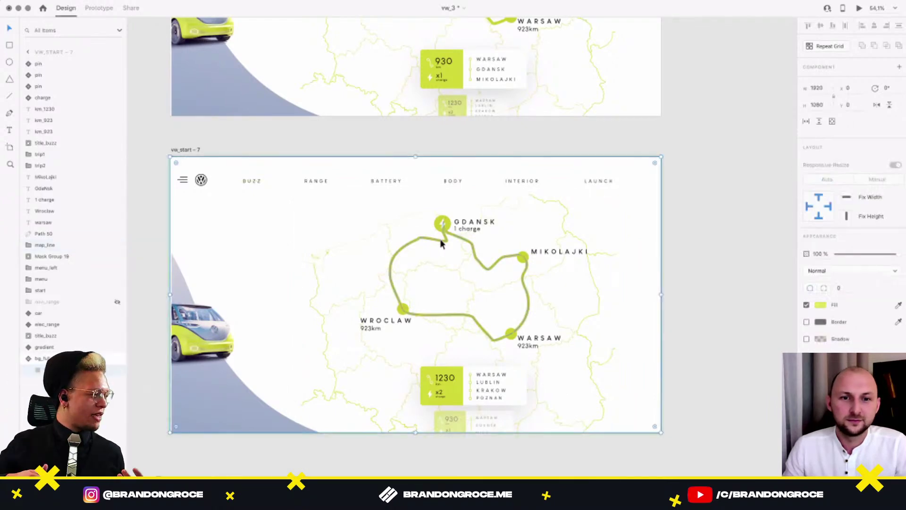
left_click(441, 242)
double_click(441, 243)
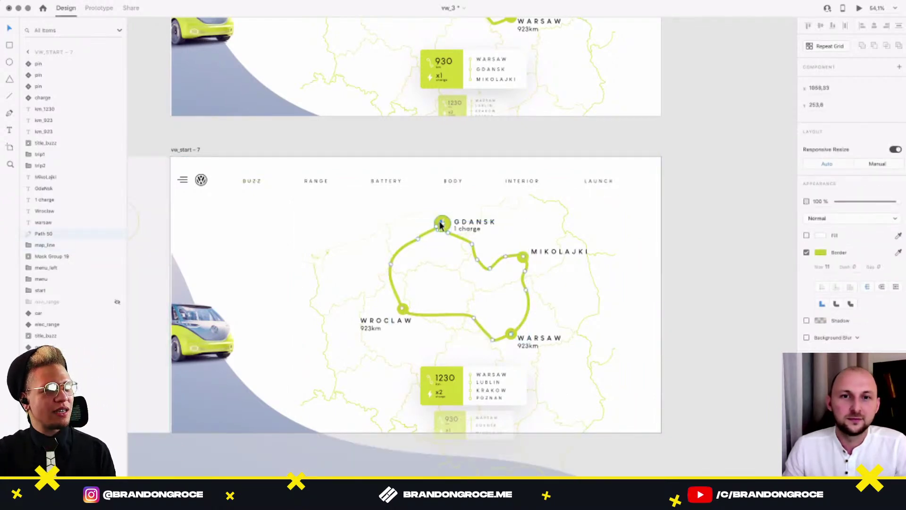
scroll(440, 224, "down", 5)
left_click_drag(374, 103, 369, 156)
left_click(299, 51)
left_click(583, 254)
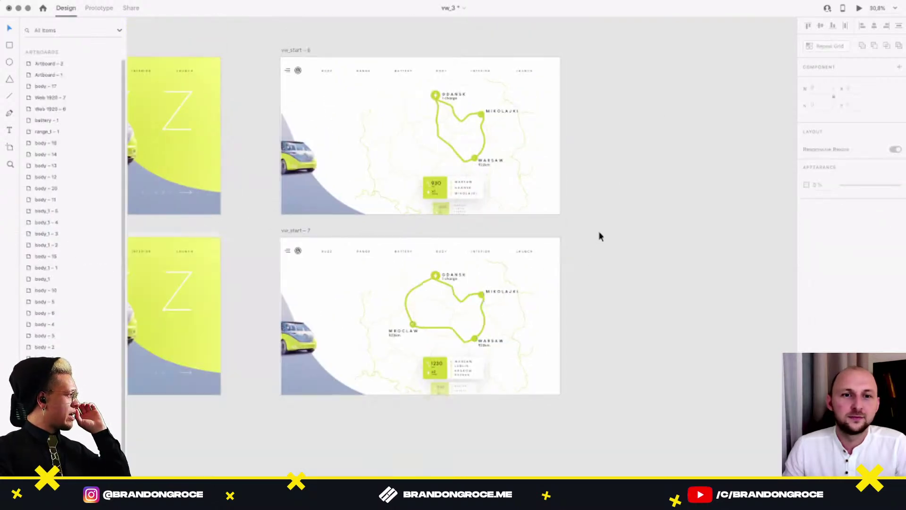
In Prototype mode, set the Auto-Animate link from the faded trip card on vw_start – 7 to vw_start – 6 to a 2 s duration.
left_click(291, 50)
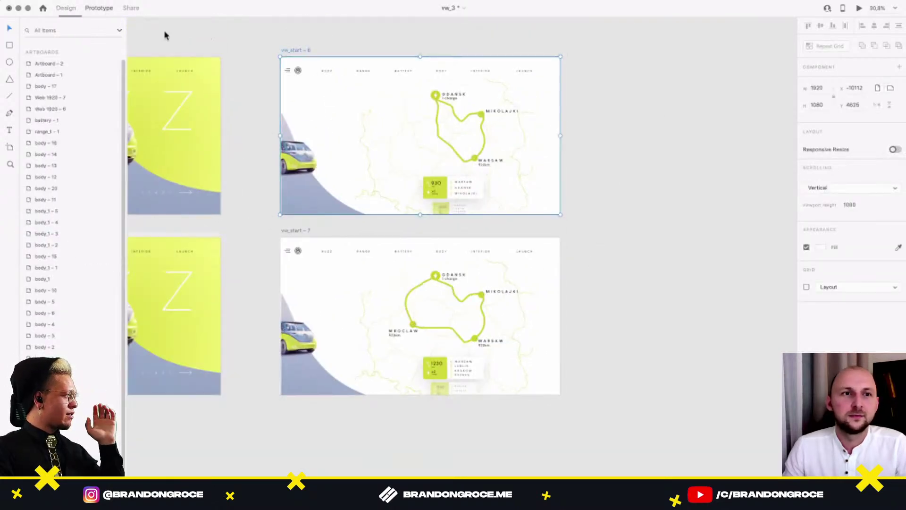
left_click(100, 8)
left_click(433, 238)
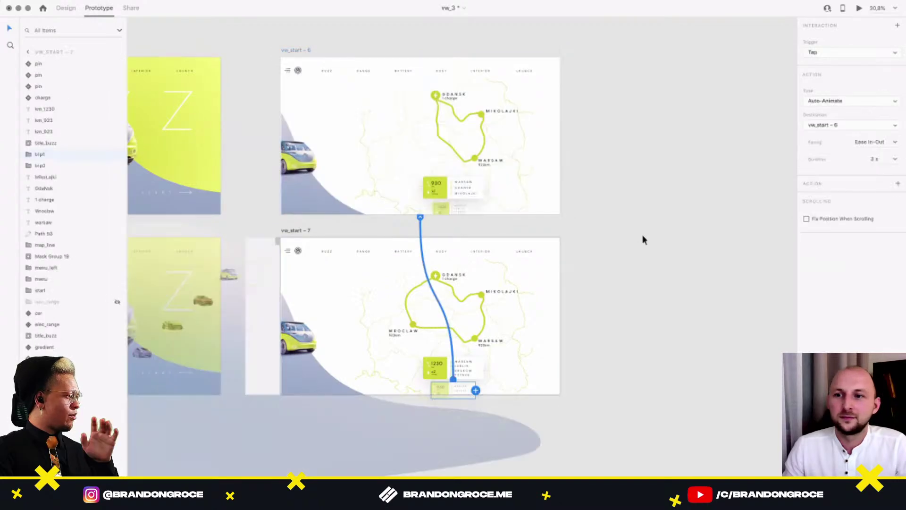
type("2")
key("Return")
Inspect the prototype links of vw_start – 6 and vw_start – 7, and return to Design mode with nothing selected.
left_click(333, 112)
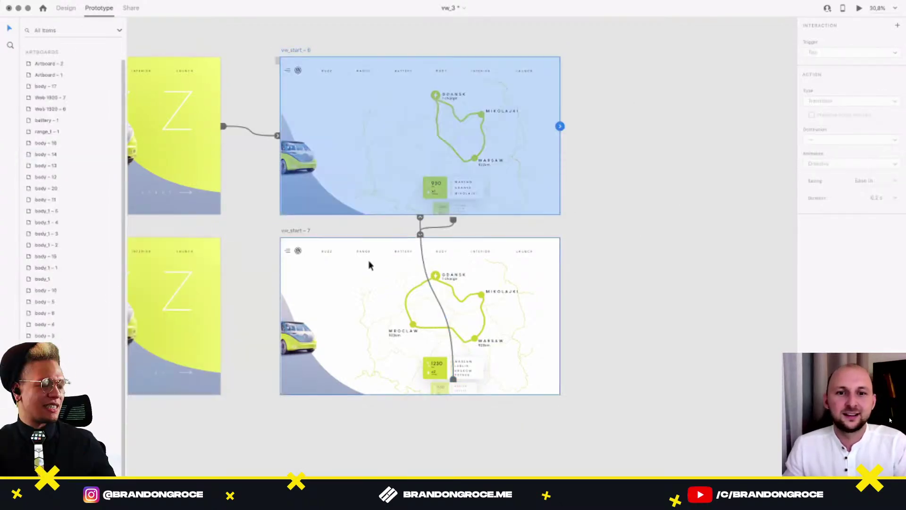
left_click(442, 226)
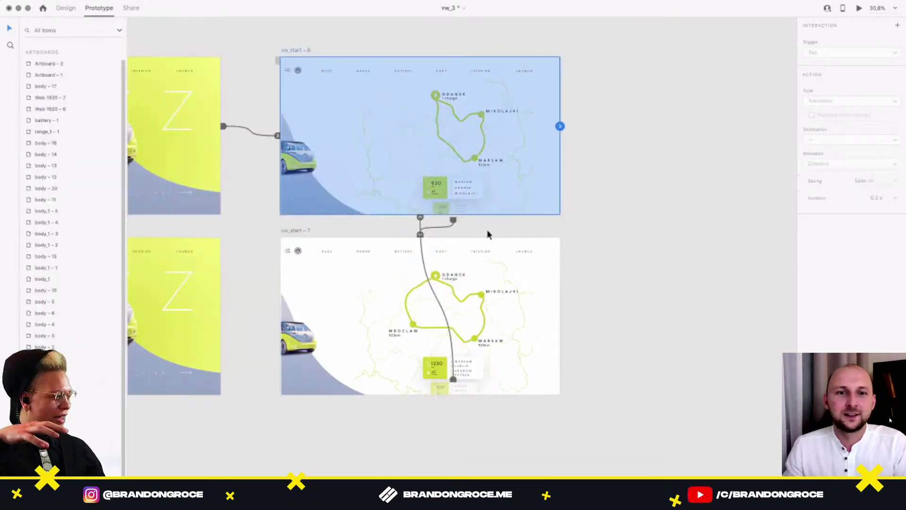
left_click(500, 325)
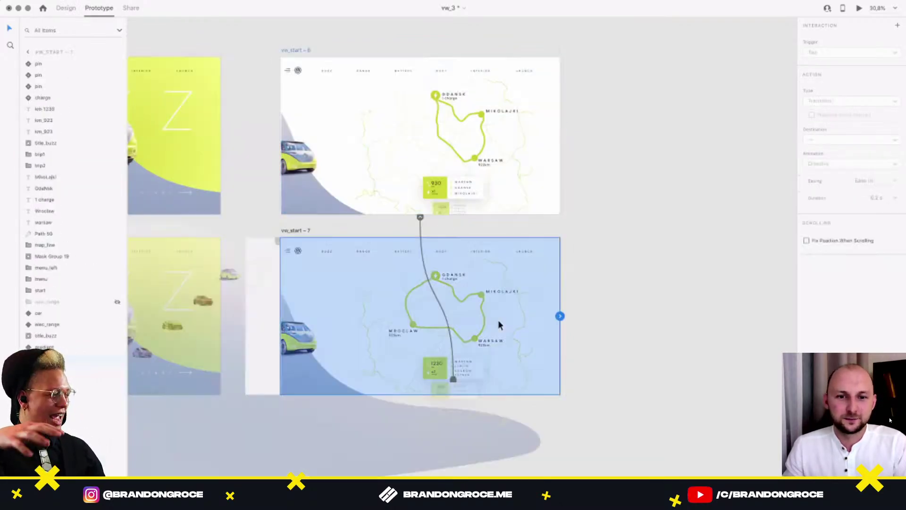
left_click(65, 8)
left_click(670, 337)
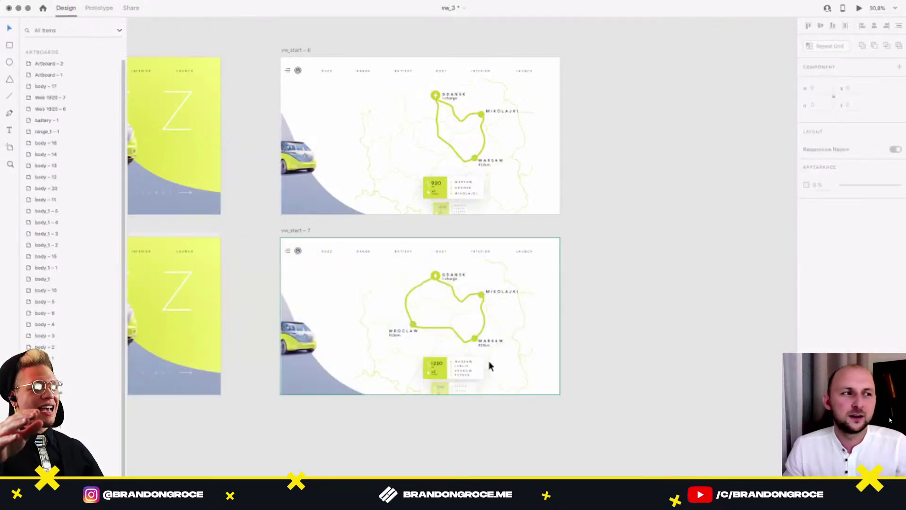
scroll(489, 360, "up", 5)
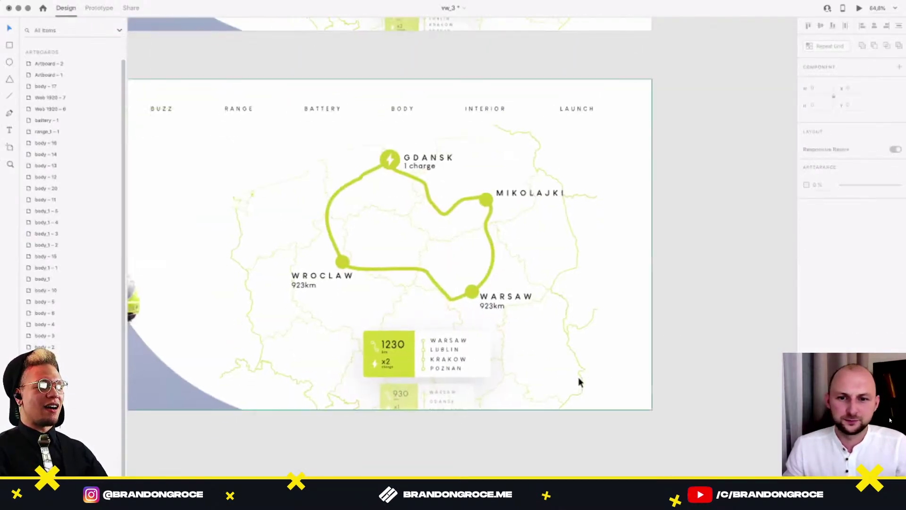
left_click(581, 379)
double_click(581, 380)
scroll(571, 354, "left", 2)
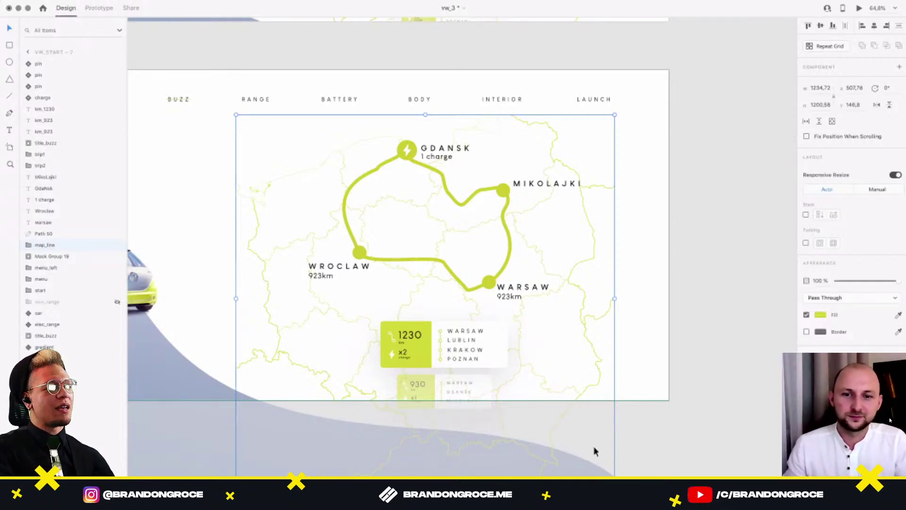
left_click_drag(506, 265, 510, 322)
scroll(509, 322, "down", 5)
left_click_drag(519, 236, 516, 265)
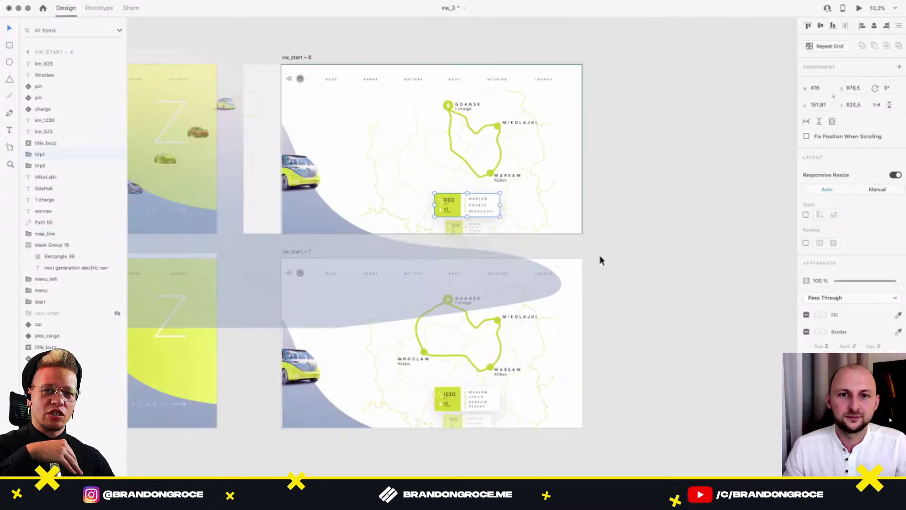
left_click(600, 256)
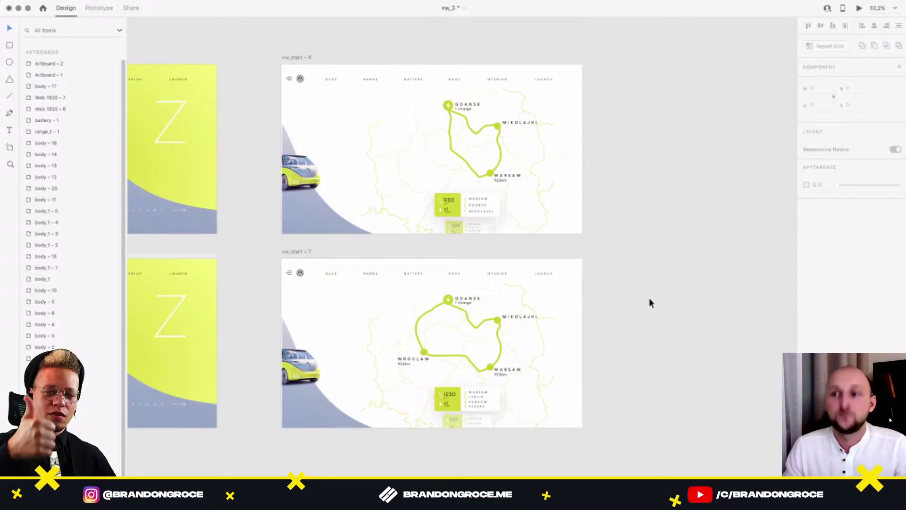
left_click(508, 389)
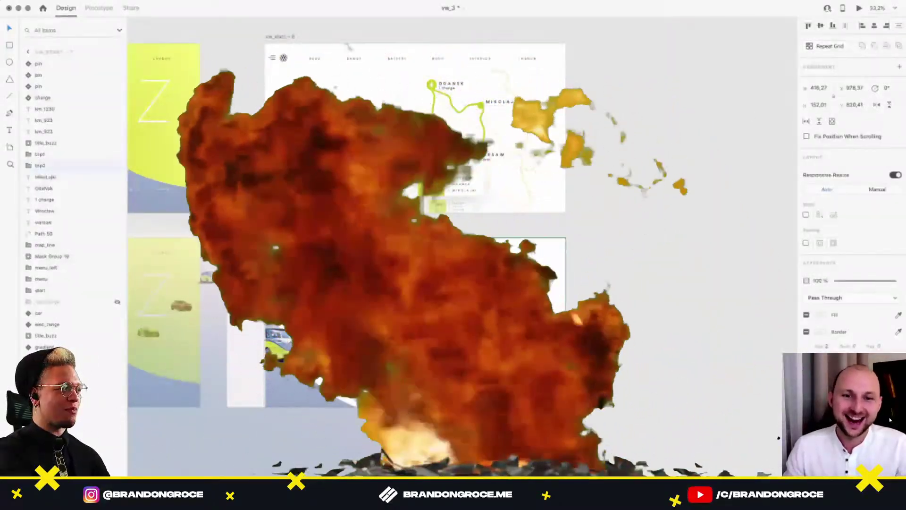
left_click(531, 384)
scroll(485, 348, "up", 5)
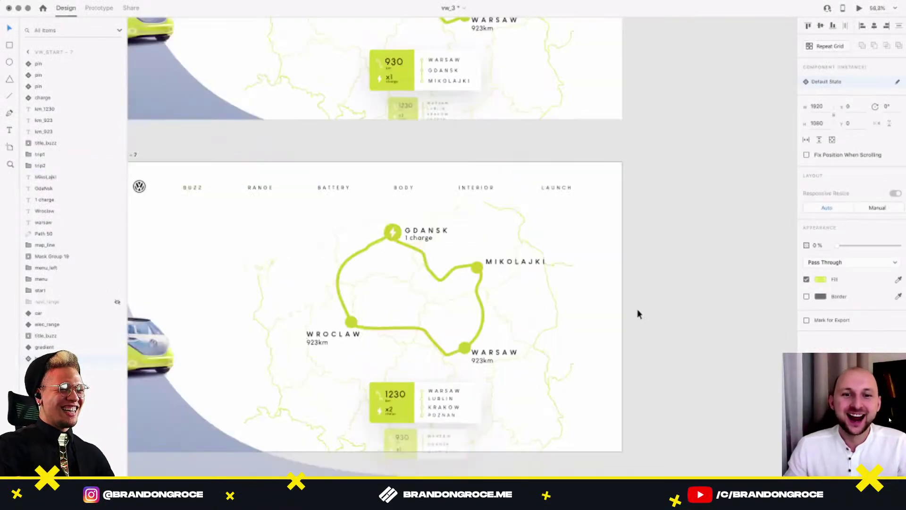
left_click(504, 90)
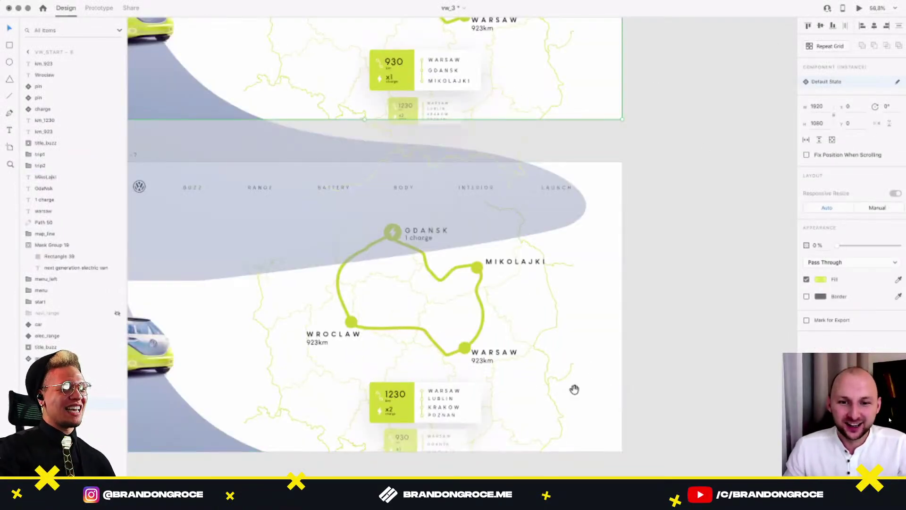
left_click(647, 369)
scroll(619, 358, "left", 3)
left_click(233, 315)
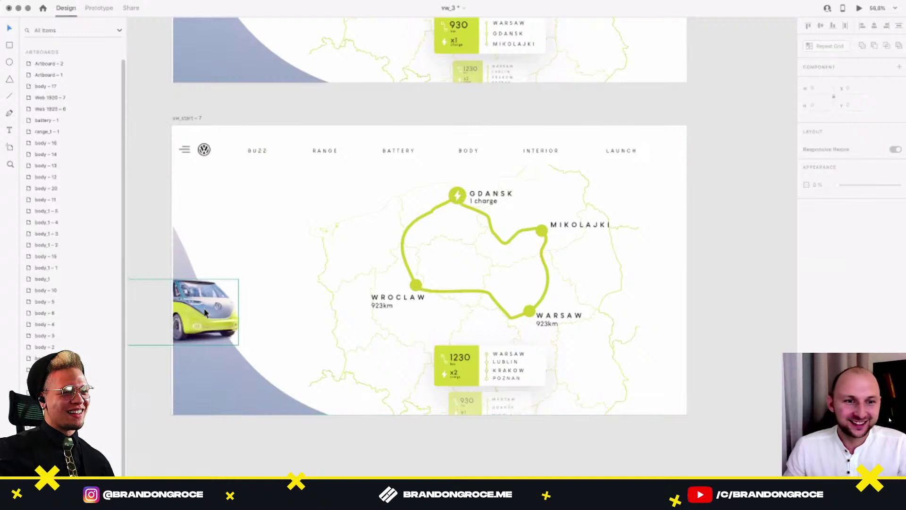
left_click_drag(583, 328, 575, 334)
Move the map outline on vw_start – 7 up to X 550,78, Y -94,2 and preview the prototype.
left_click(616, 386)
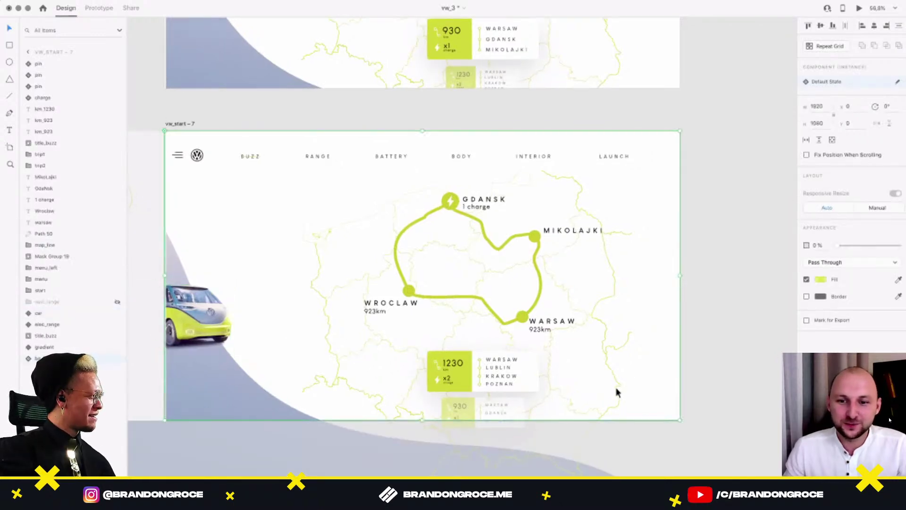
left_click(616, 391)
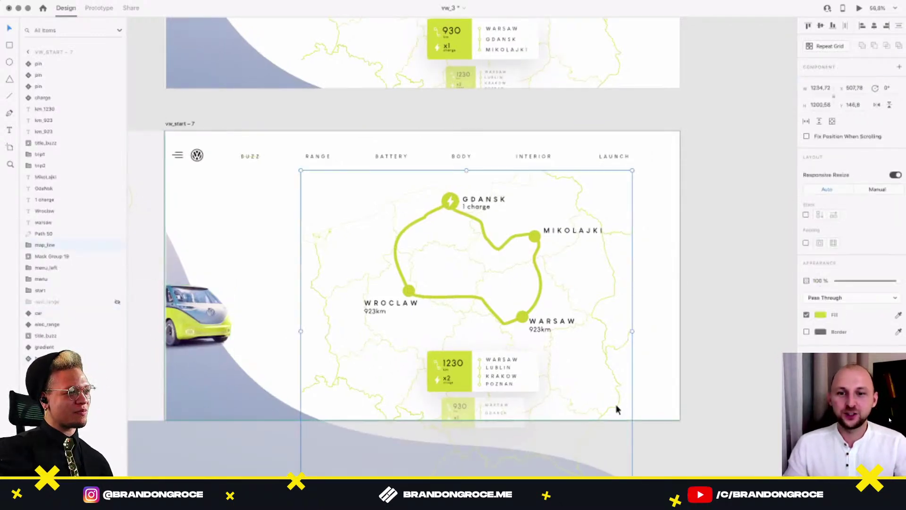
left_click(616, 401)
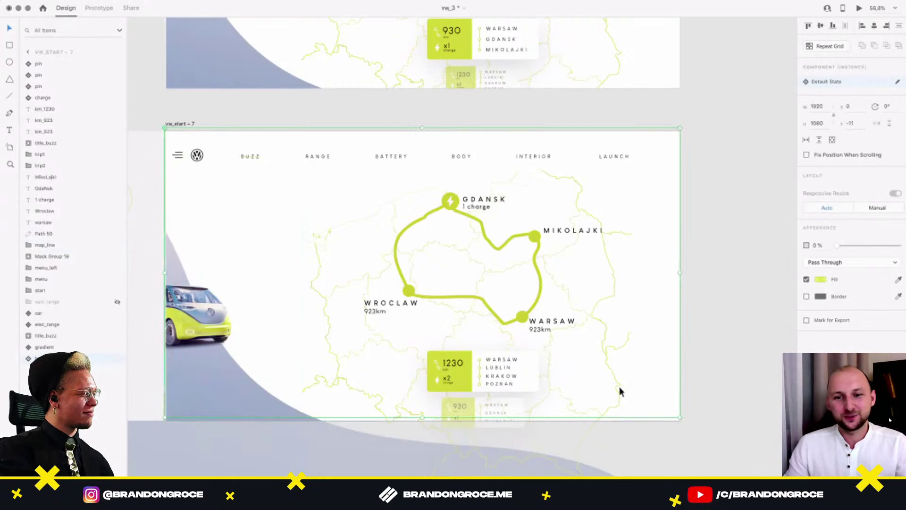
left_click(698, 381)
left_click_drag(617, 385, 627, 320)
left_click(859, 9)
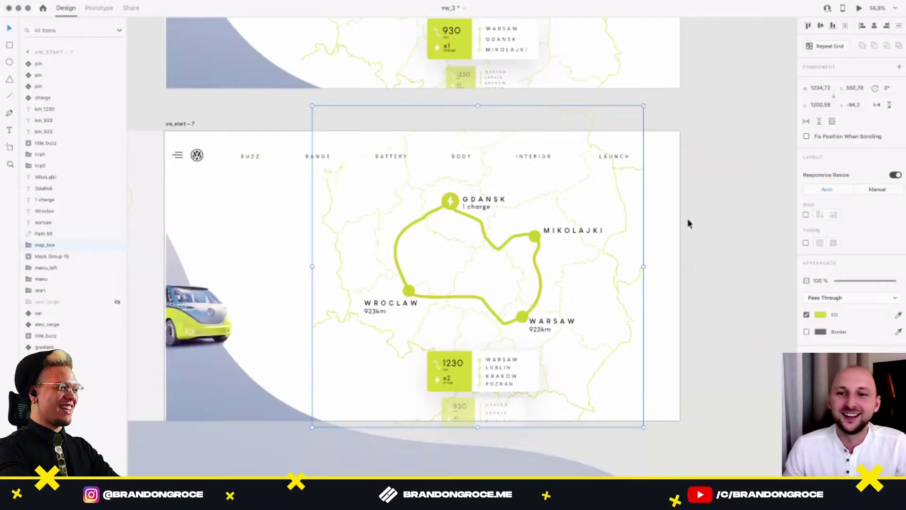
Examine the range_1 and range_1 – 1 artboards, including the faded trip card and the Battery Power button on range_1 – 1.
scroll(688, 225, "down", 5)
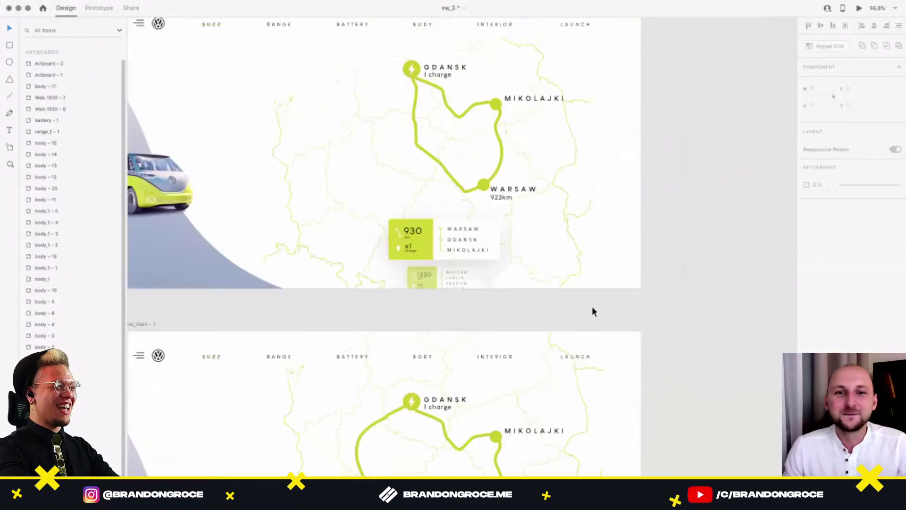
scroll(578, 293, "down", 3)
scroll(578, 295, "down", 5)
scroll(587, 144, "up", 4)
left_click_drag(599, 158, 504, 295)
scroll(496, 278, "up", 2)
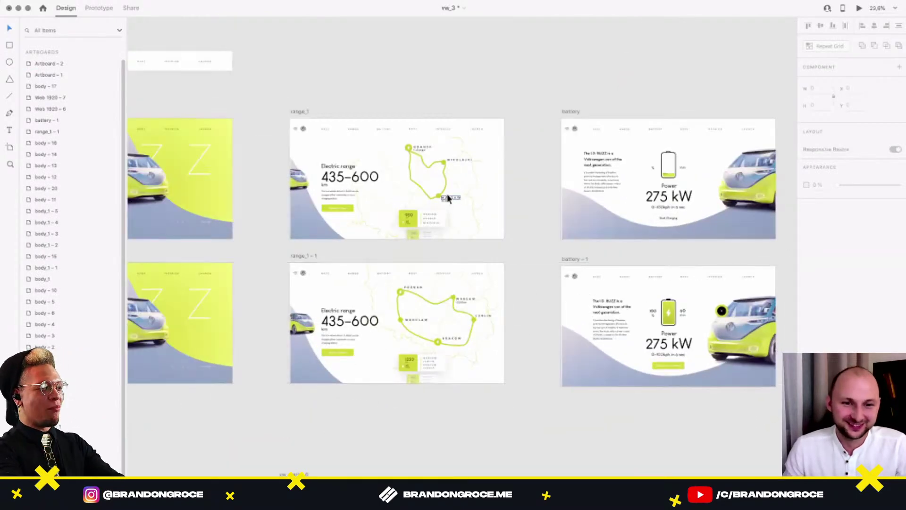
left_click(438, 358)
scroll(330, 359, "up", 3)
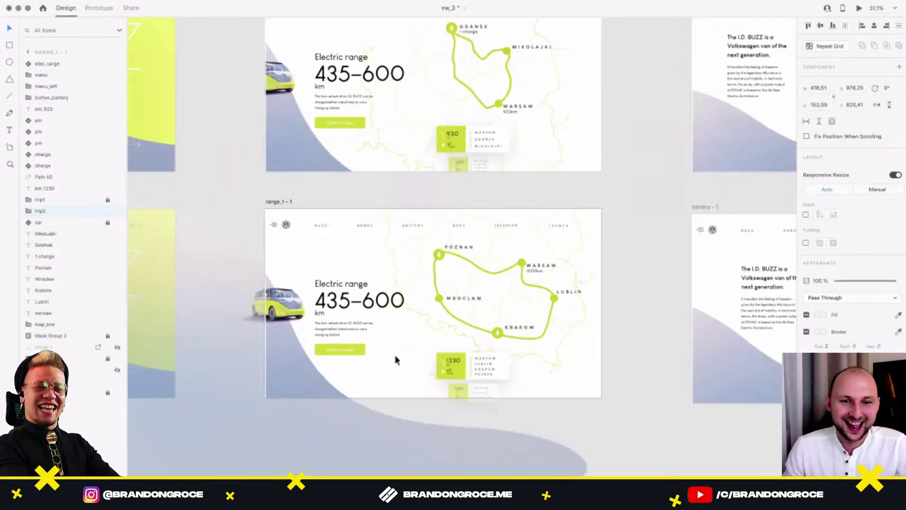
left_click(347, 351)
scroll(401, 308, "up", 2)
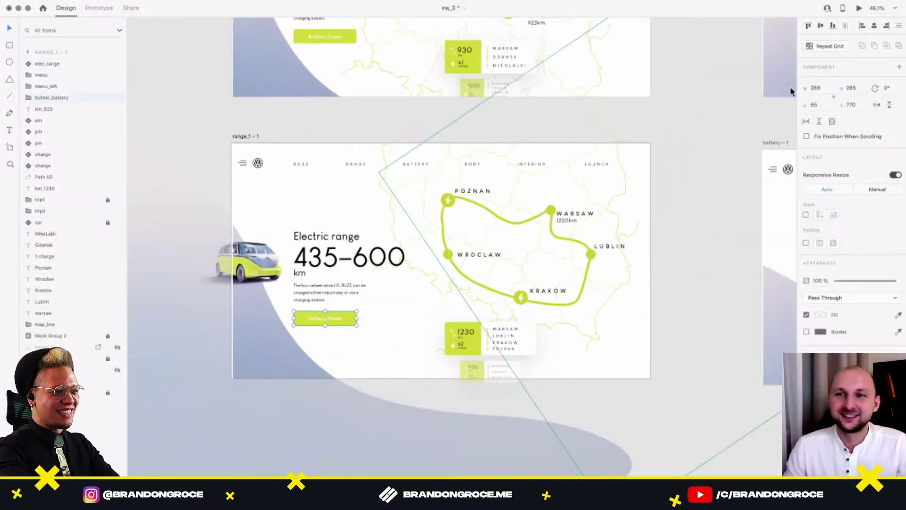
Preview the prototype from range_1 – 1 through to the battery screen, and clear the selection on the canvas.
left_click(859, 10)
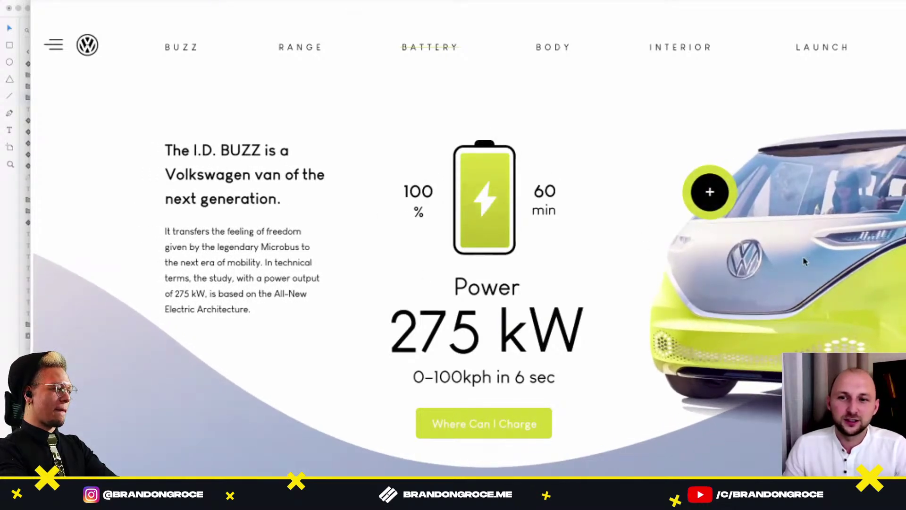
left_click(40, 7)
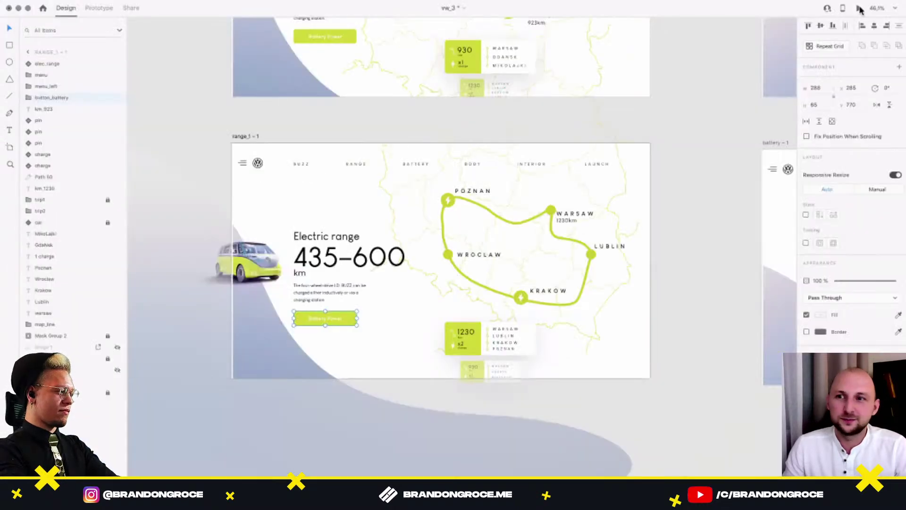
key("super+Return")
left_click(259, 383)
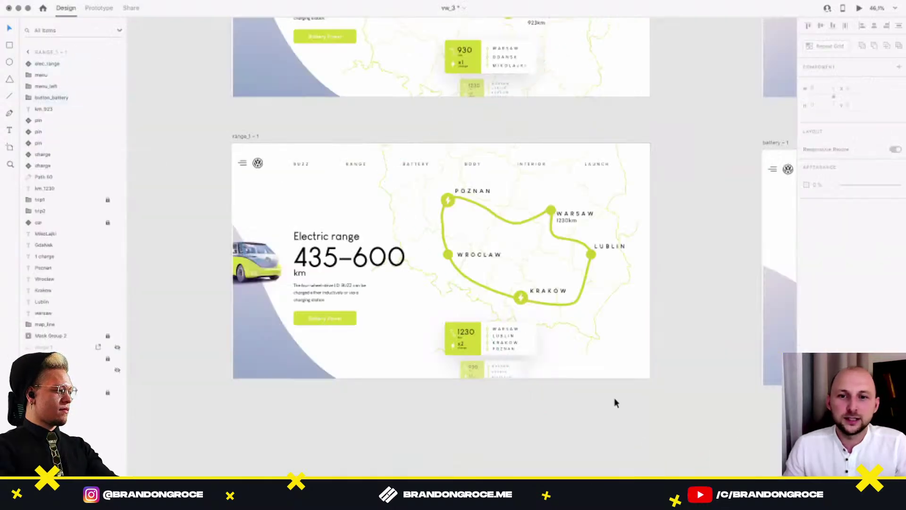
Duplicate the Web 1920 – 7 artboard with the battery and wave shapes into the empty canvas area.
scroll(613, 398, "down", 3)
scroll(568, 191, "down", 8)
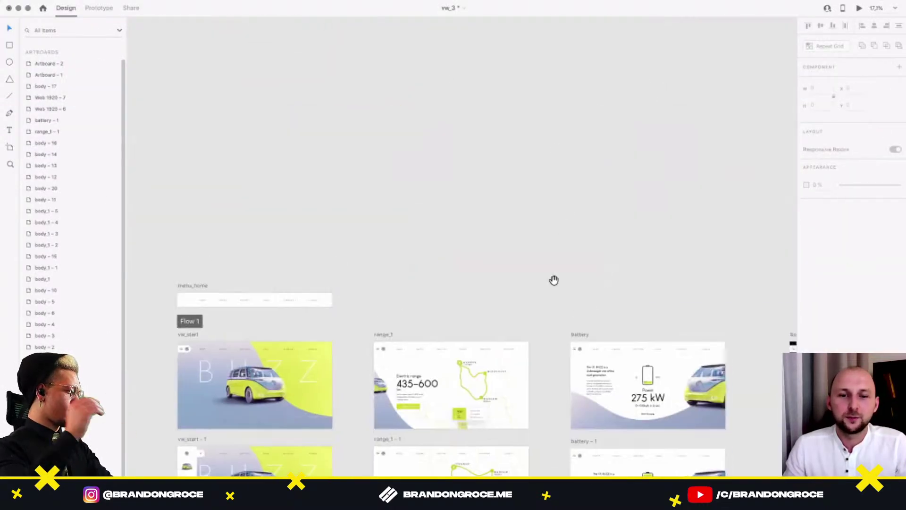
scroll(543, 279, "down", 5)
scroll(543, 255, "up", 3)
scroll(531, 176, "up", 5)
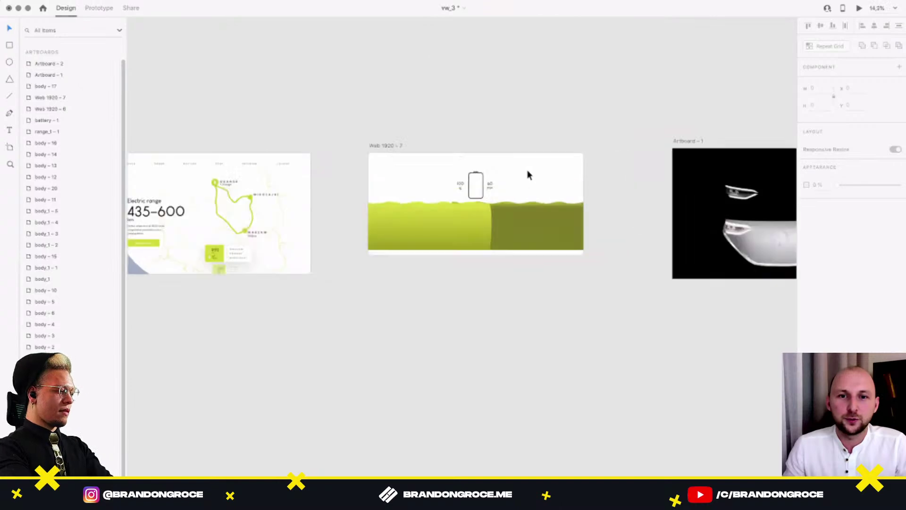
left_click_drag(344, 143, 326, 330, "alt")
left_click_drag(335, 376, 378, 180)
scroll(324, 57, "down", 3)
scroll(378, 180, "up", 5)
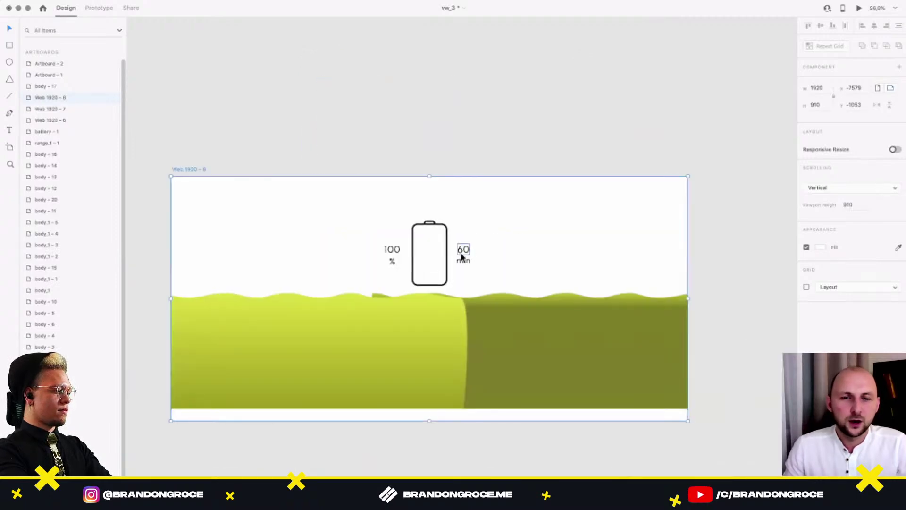
Try a grey fill on the battery's inner rectangle and restore its white fill.
left_click(432, 253)
left_click(432, 253)
left_click(821, 278)
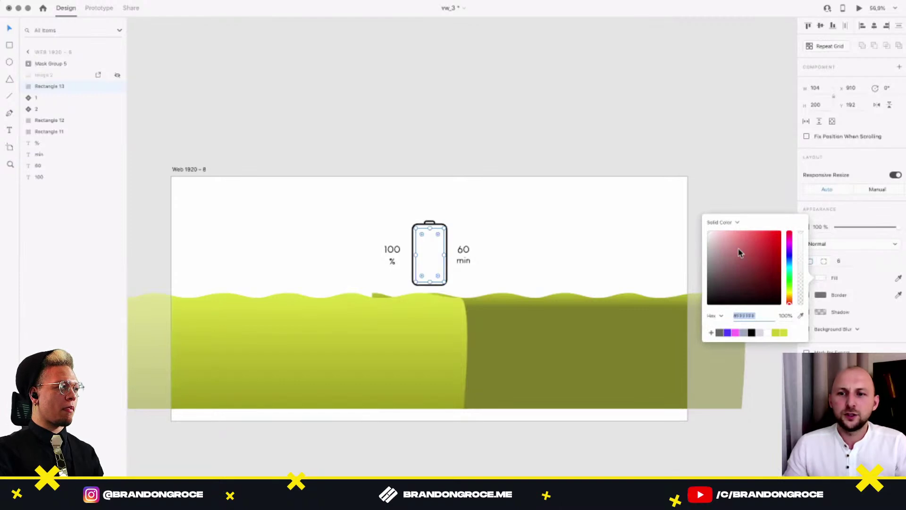
left_click(727, 252)
left_click(713, 272)
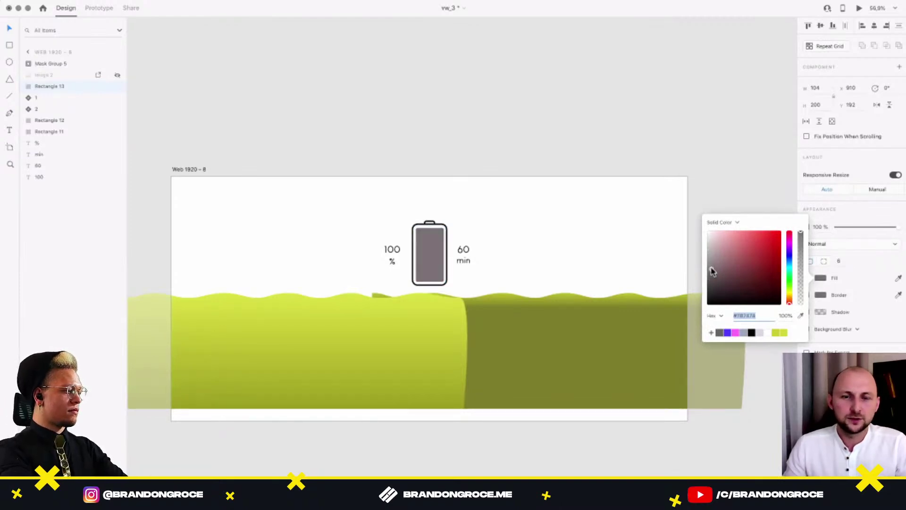
left_click_drag(681, 224, 658, 196)
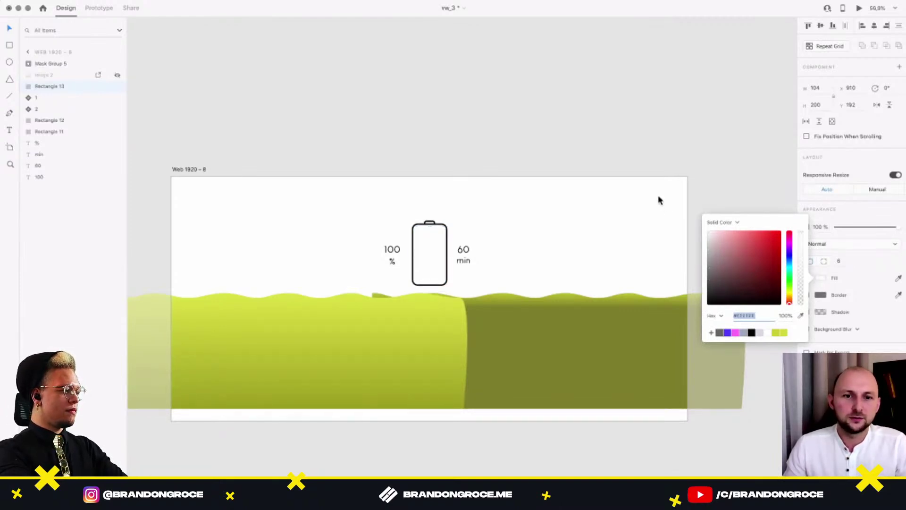
Reposition the overlapping waves beneath the battery, placing wave 1 at X -203,85 and wave 2 at X 669,15.
left_click(435, 338)
scroll(512, 367, "down", 1)
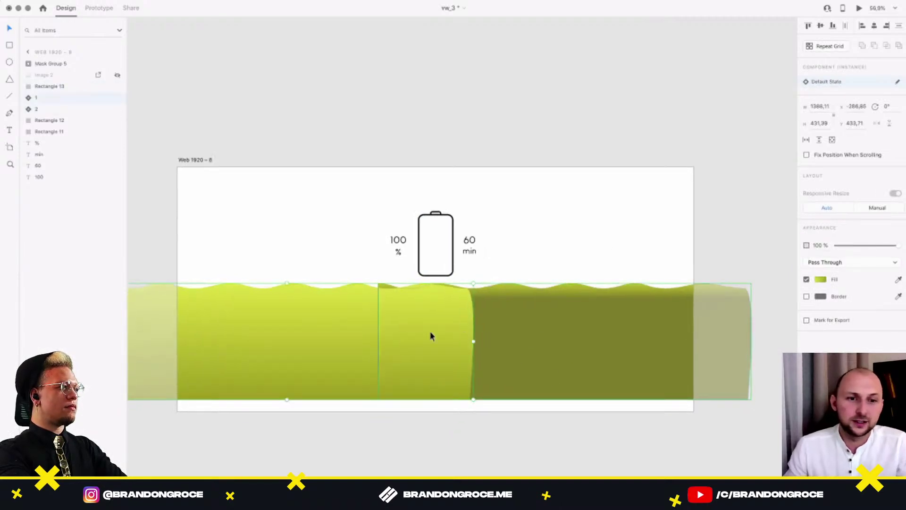
mouse_move(427, 346)
left_mouse_down()
mouse_move(362, 335)
mouse_move(442, 338)
mouse_move(416, 345)
left_mouse_up()
left_click(613, 344)
left_click_drag(593, 344, 573, 346)
left_click(439, 352)
left_click_drag(439, 357, 494, 354)
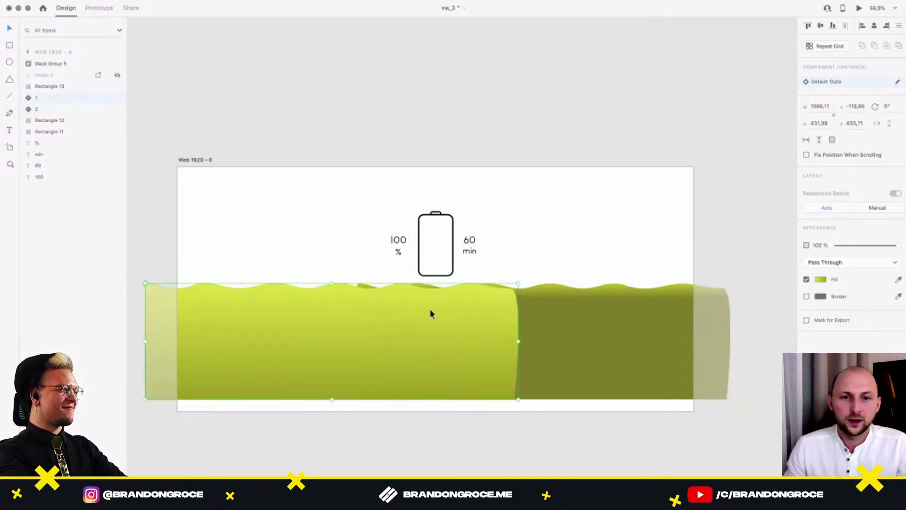
left_click_drag(482, 319, 455, 323)
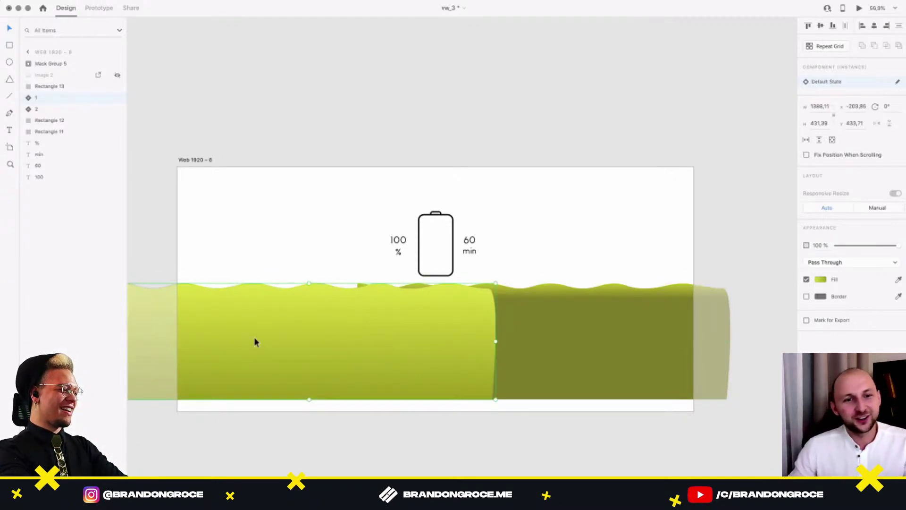
Try sliding wave 1 and wave 2 across each other in opposite directions, and undo both moves.
left_click_drag(287, 333, 446, 336)
left_click(707, 339)
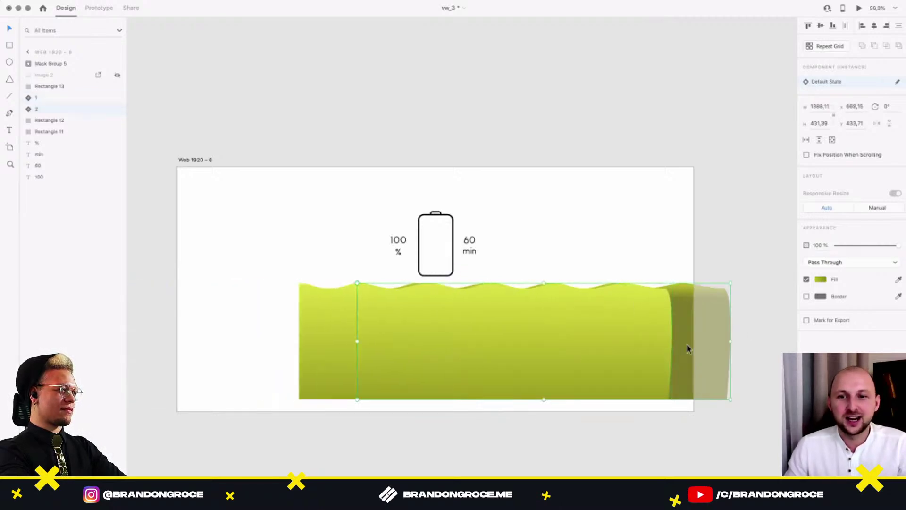
left_click_drag(646, 352, 480, 328)
key("ctrl+z")
key("ctrl+z")
Raise both waves to overlap the battery's base and mask them with its inner rectangle.
left_click(479, 336, "shift")
left_click(442, 255, "shift")
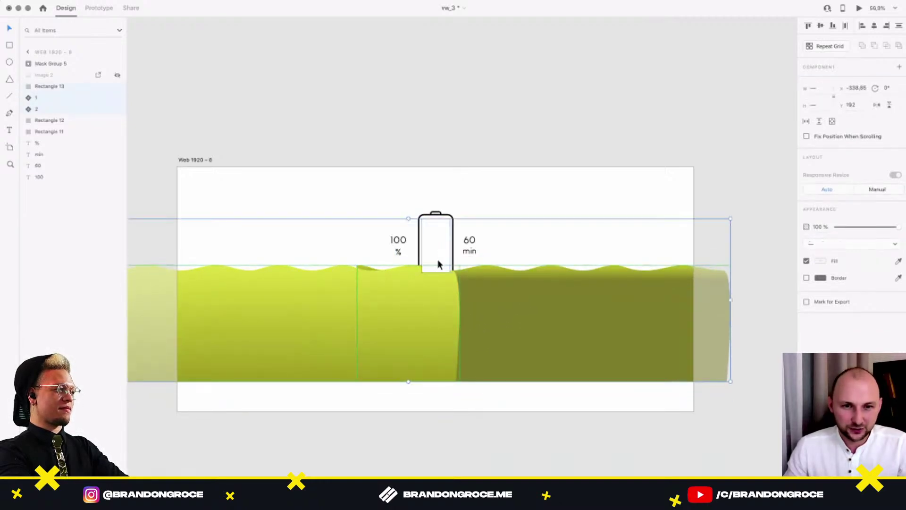
right_click(430, 246)
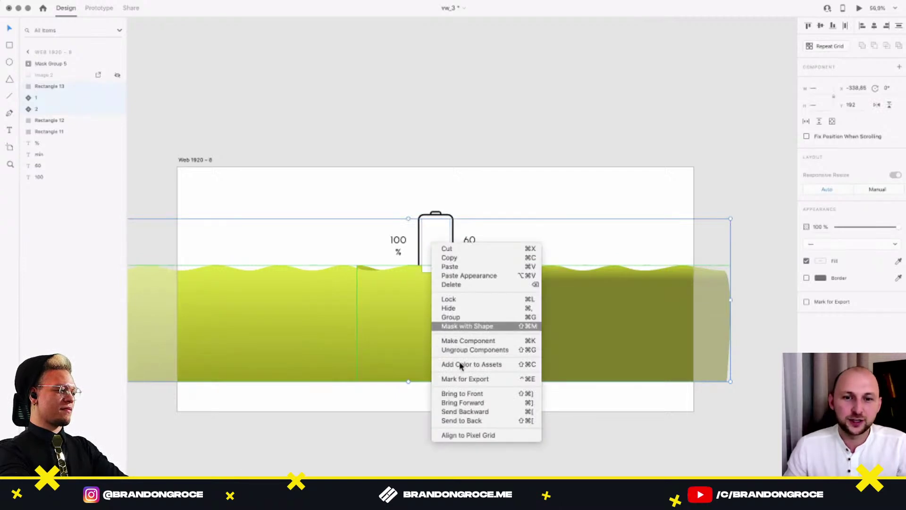
left_click(446, 326)
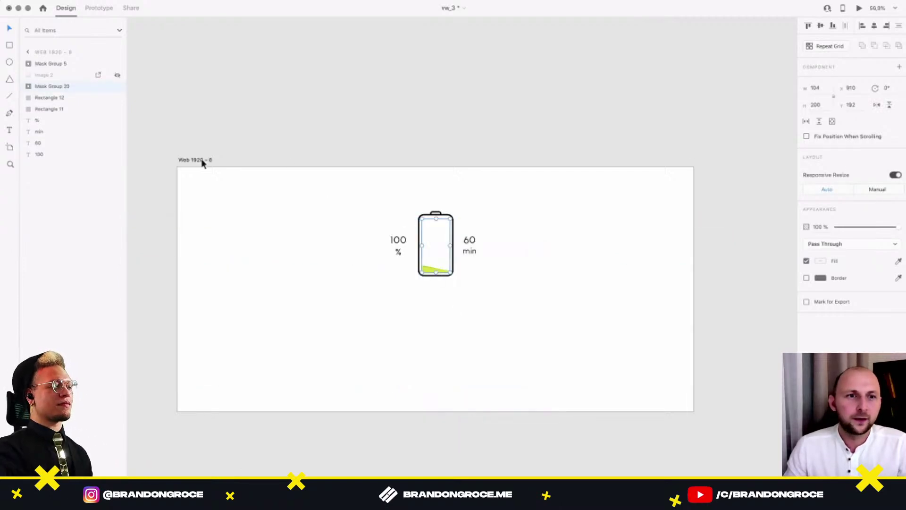
Duplicate the Web 1920 – 8 artboard directly below the original, at Y -383.
left_click(202, 161)
scroll(201, 158, "down", 2)
scroll(198, 123, "down", 3)
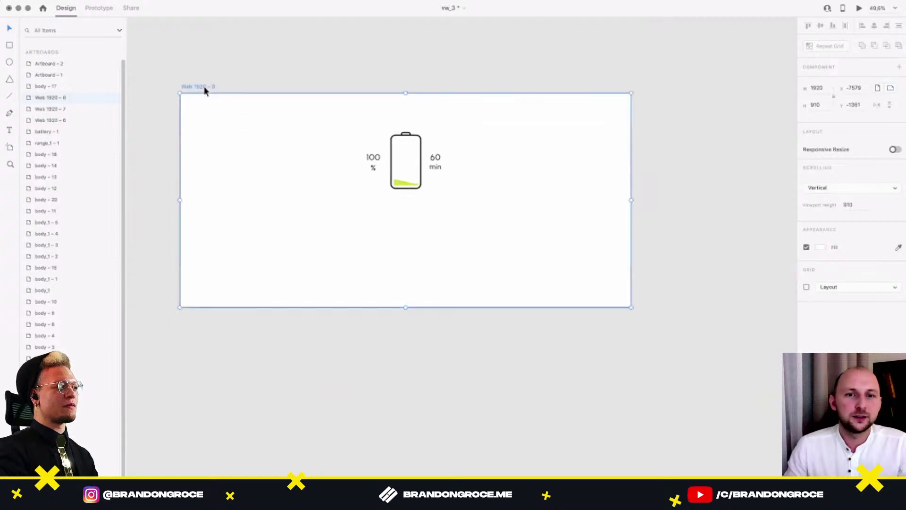
scroll(203, 86, "down", 5)
left_click_drag(205, 84, 208, 202)
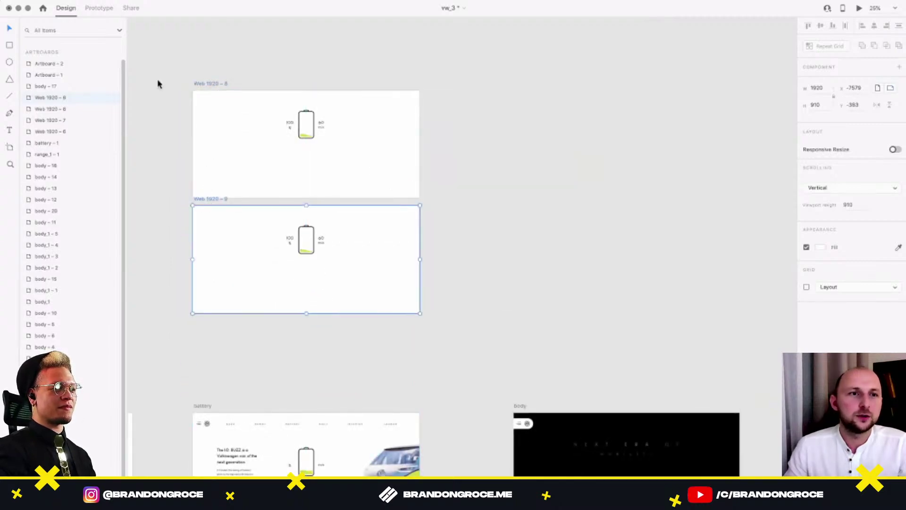
Link Web 1920 – 8 to Web 1920 – 9 with a Tap-triggered Auto-Animate, Ease In-Out, and a 4 s duration.
key("ctrl+Tab")
scroll(241, 113, "up", 2)
left_click(220, 86)
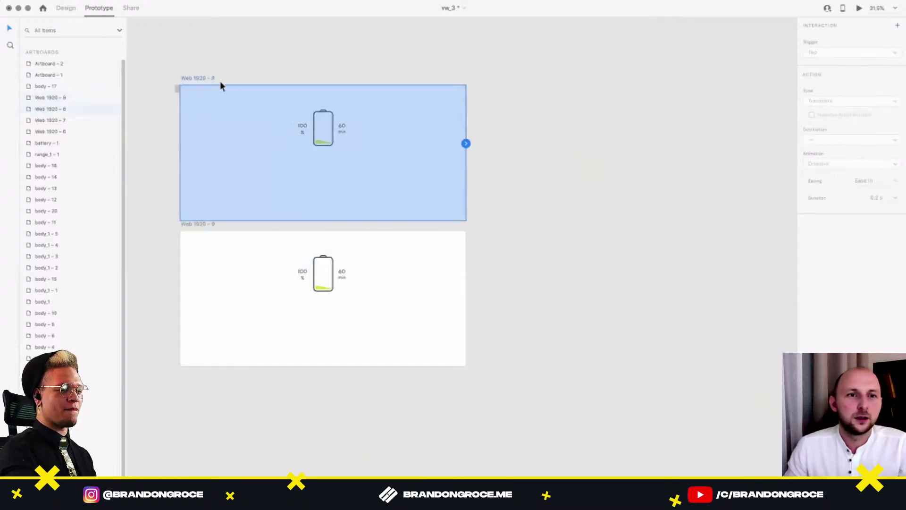
left_click_drag(465, 143, 453, 302)
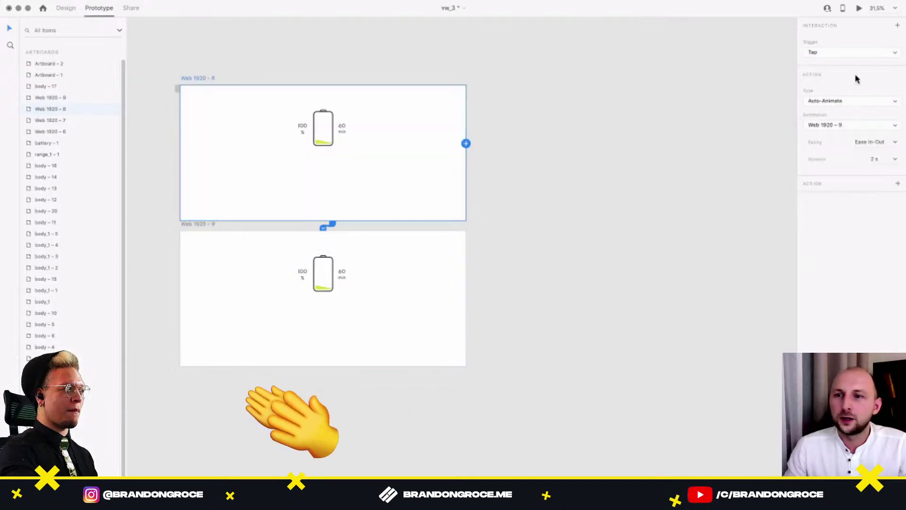
left_click(882, 160)
type("4")
key("Return")
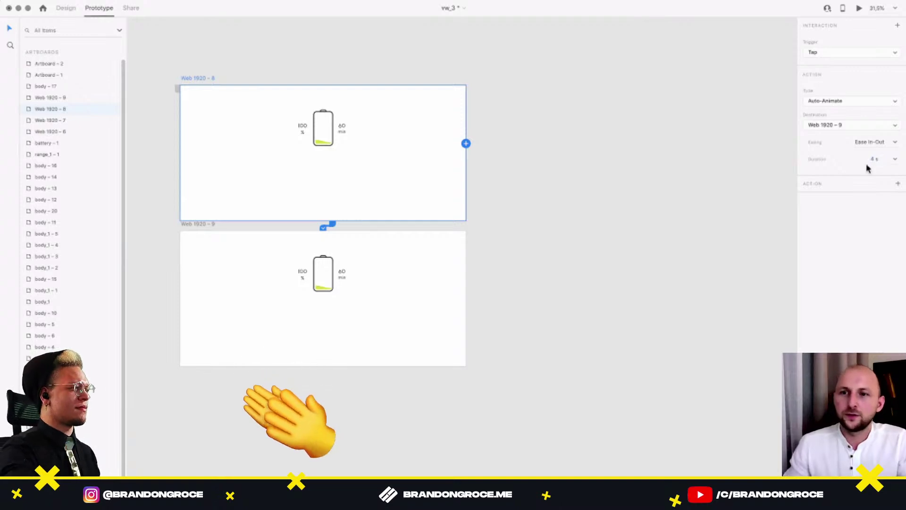
Link Web 1920 – 9 back to Web 1920 – 8 with the same 4 s Auto-Animate tap interaction.
left_click(196, 226)
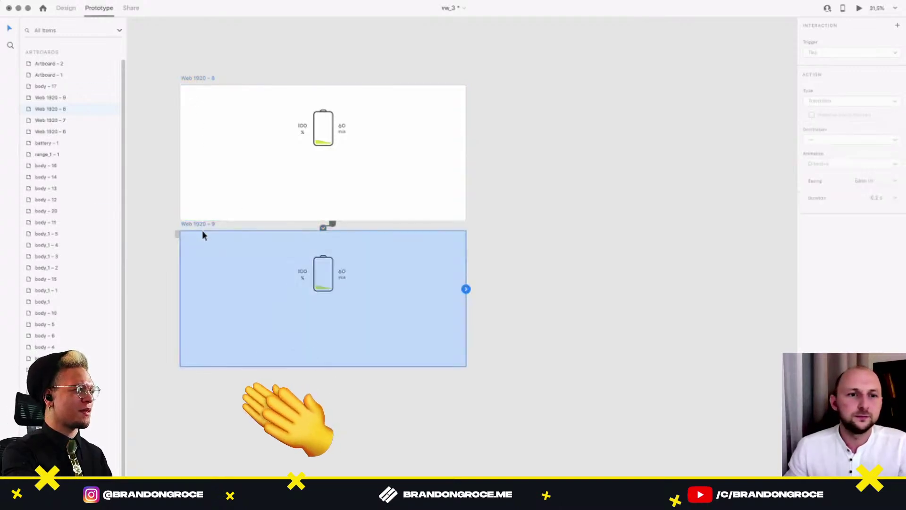
left_click_drag(466, 288, 392, 177)
left_click(392, 176)
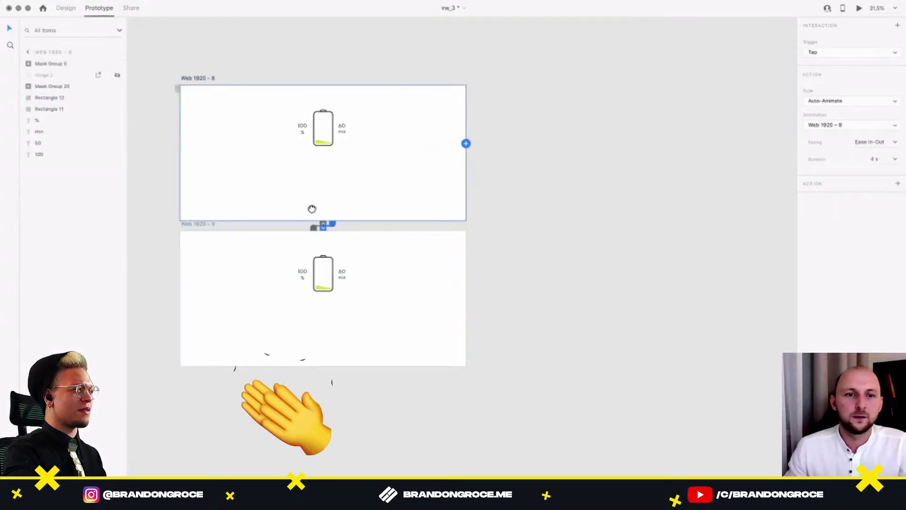
left_click_drag(312, 208, 340, 205)
Slide wave 1 right and wave 2 left inside the battery mask on Web 1920 – 9, and preview the animation.
left_click(347, 297)
scroll(344, 303, "up", 4)
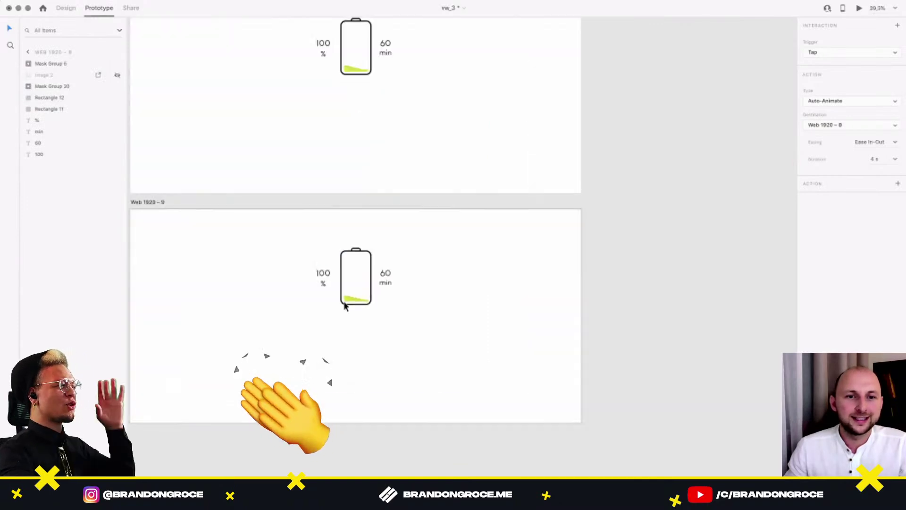
double_click(406, 282)
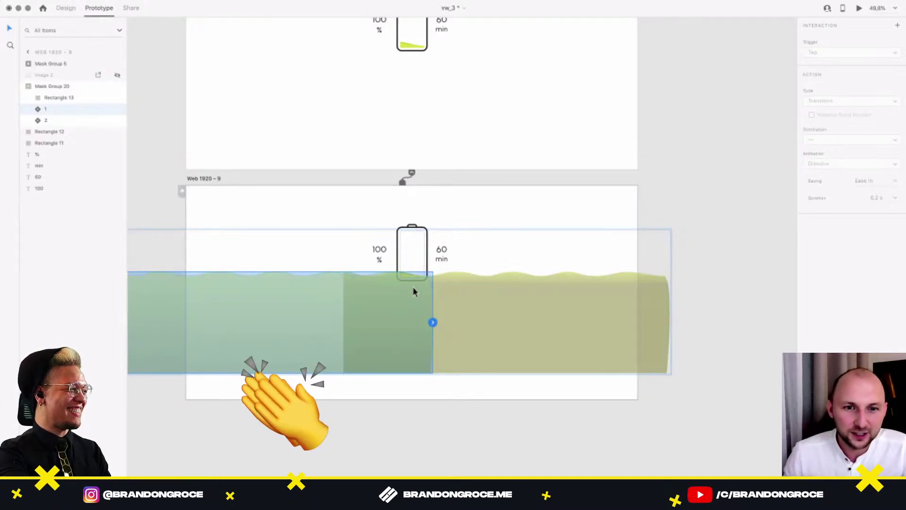
left_click(464, 302)
left_click(323, 322)
left_click(472, 328)
left_click(366, 306)
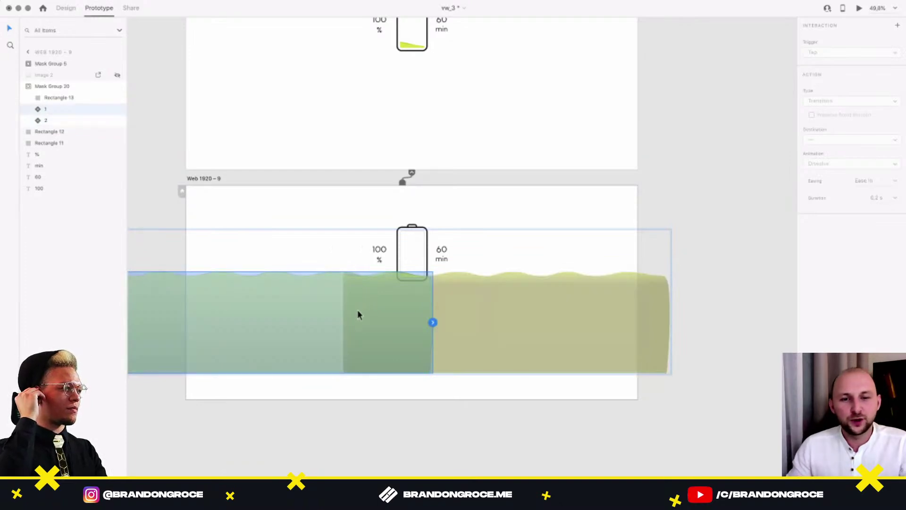
left_click_drag(355, 310, 572, 307)
left_click_drag(662, 306, 443, 306)
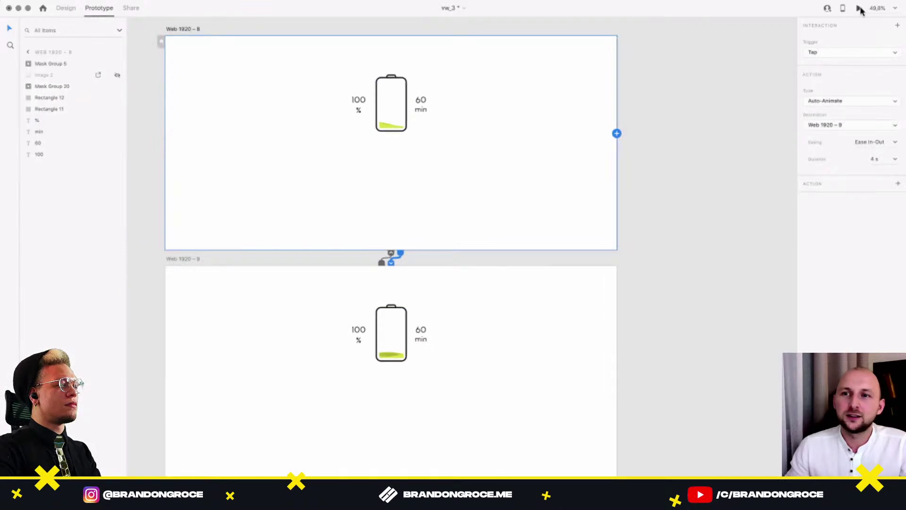
left_click(859, 9)
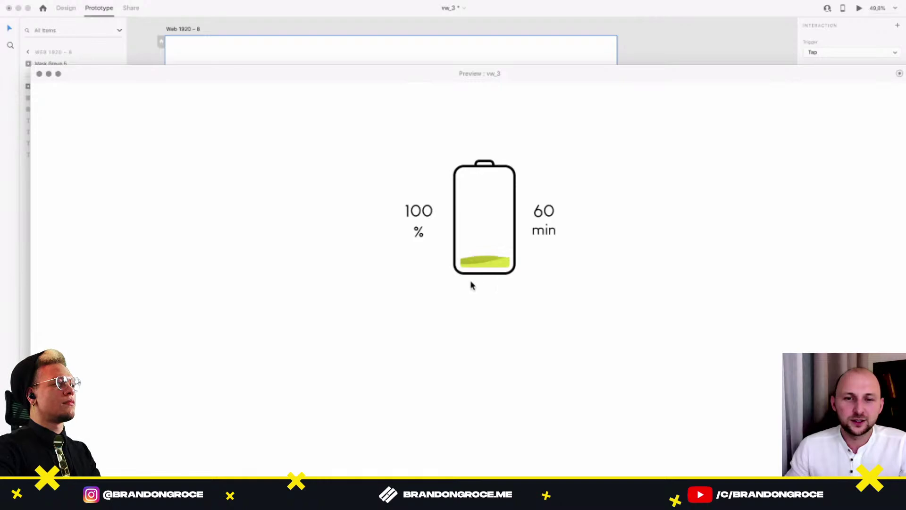
left_click(40, 74)
Raise both waves together inside the mask on Web 1920 – 9 to fill the battery, and preview the charging animation.
double_click(404, 361)
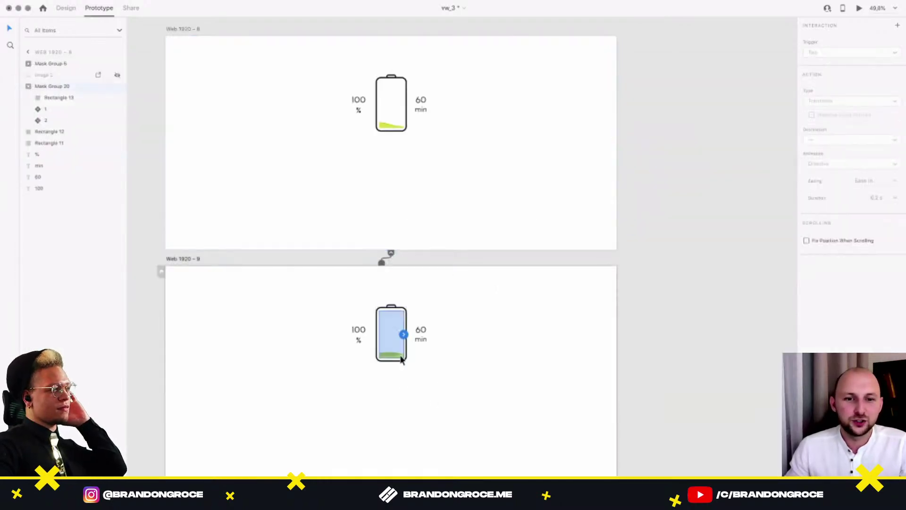
double_click(397, 356)
left_click(457, 386)
left_click(256, 403, "shift")
left_click_drag(457, 410, 454, 358)
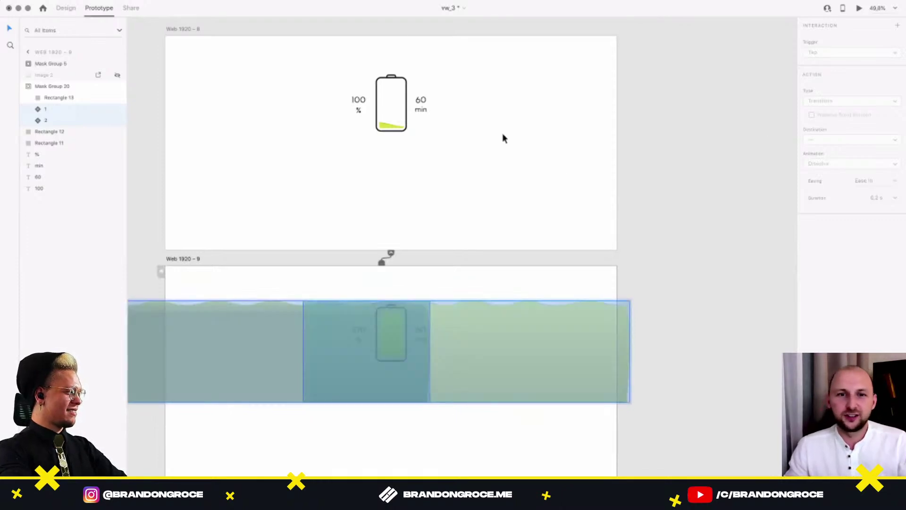
left_click(503, 134)
left_click(860, 8)
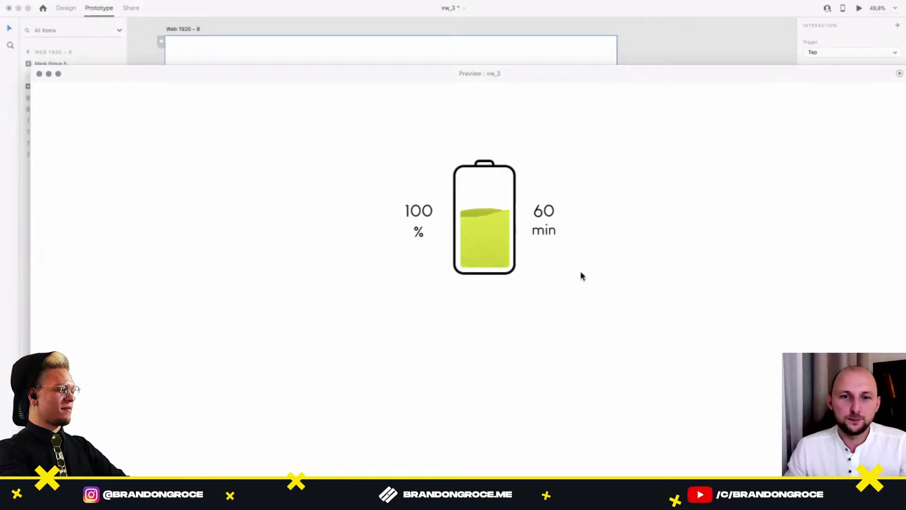
left_click(39, 74)
Return to Design mode and examine the battery and battery – 1 artboards, including the battery icons and the Start Charging button.
scroll(518, 308, "down", 5)
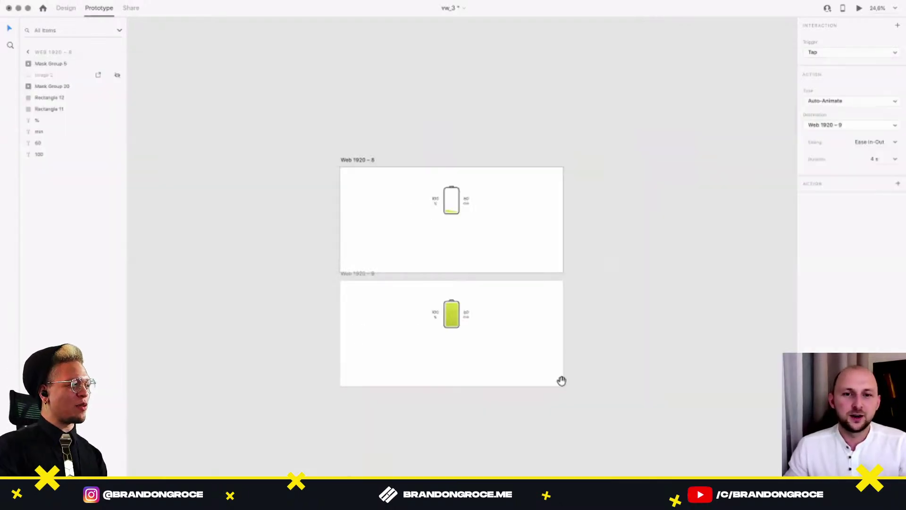
scroll(541, 301, "down", 3)
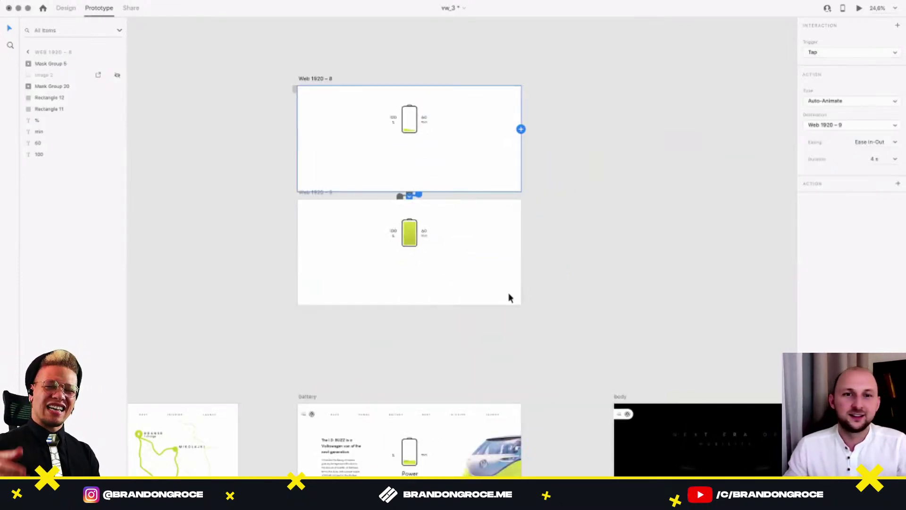
left_click_drag(494, 334, 501, 349)
scroll(473, 273, "down", 3)
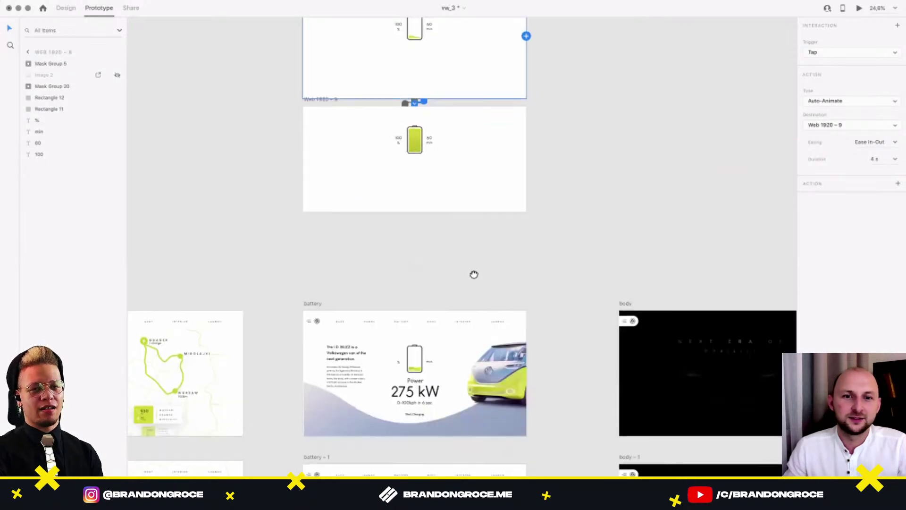
scroll(411, 383, "up", 2)
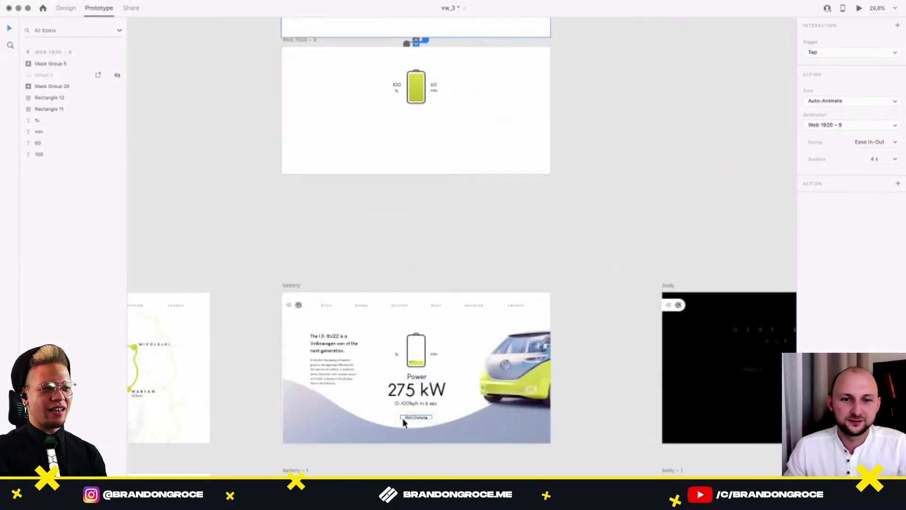
scroll(438, 349, "up", 4)
left_click(443, 335)
scroll(443, 339, "down", 1)
left_click(73, 8)
scroll(438, 201, "down", 5)
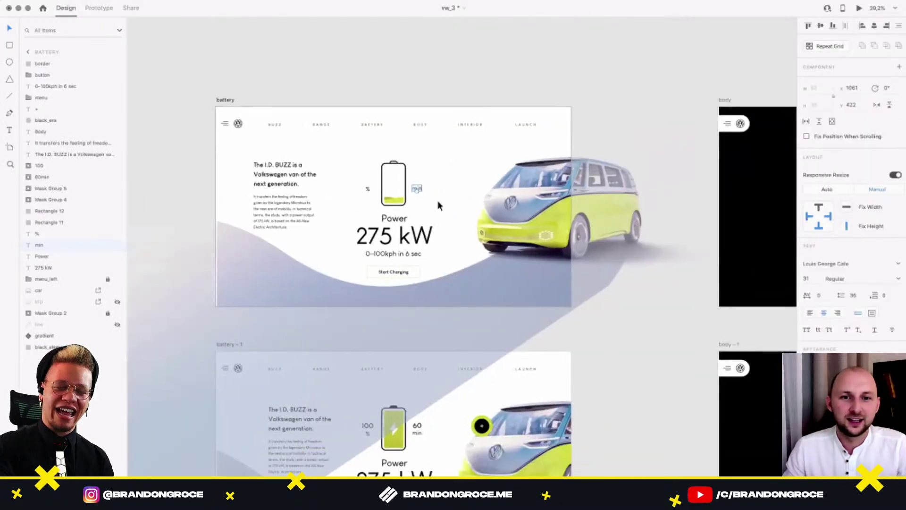
left_click_drag(447, 407, 512, 306)
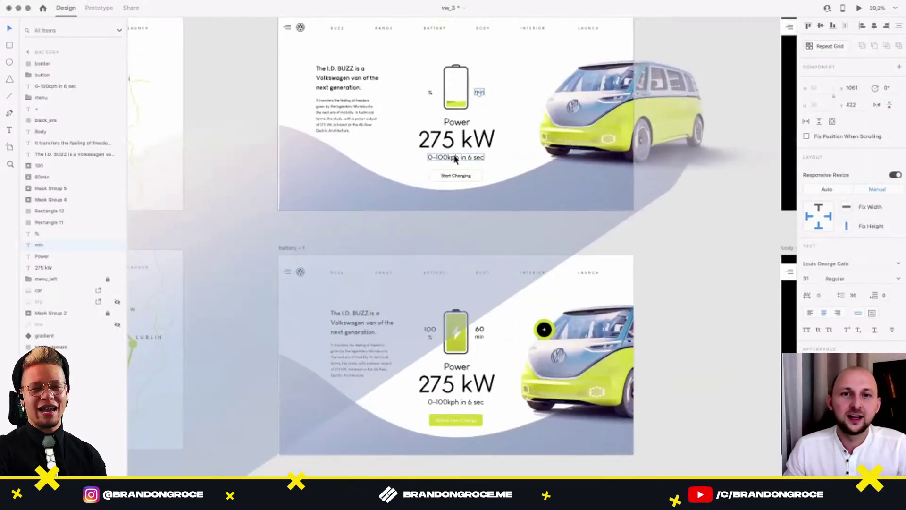
left_click(455, 158)
left_click_drag(477, 96, 460, 195)
scroll(460, 195, "up", 1)
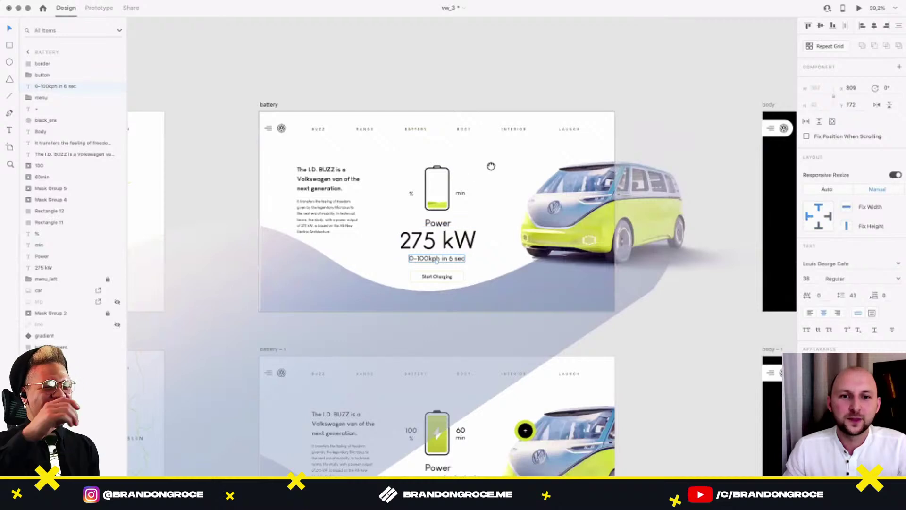
Preview the battery wave charging animation from the Web 1920 – 8 artboard, and close the preview.
scroll(459, 281, "up", 8)
left_click_drag(459, 282, 465, 418)
scroll(455, 296, "up", 5)
left_click(453, 329)
left_click_drag(526, 141, 509, 244)
left_click(509, 244)
key("super+Return")
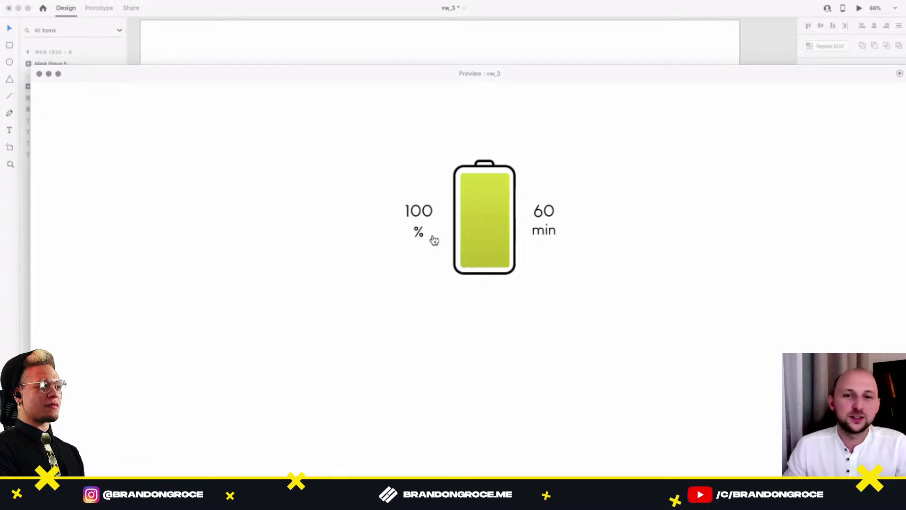
left_click(39, 74)
scroll(348, 253, "down", 3)
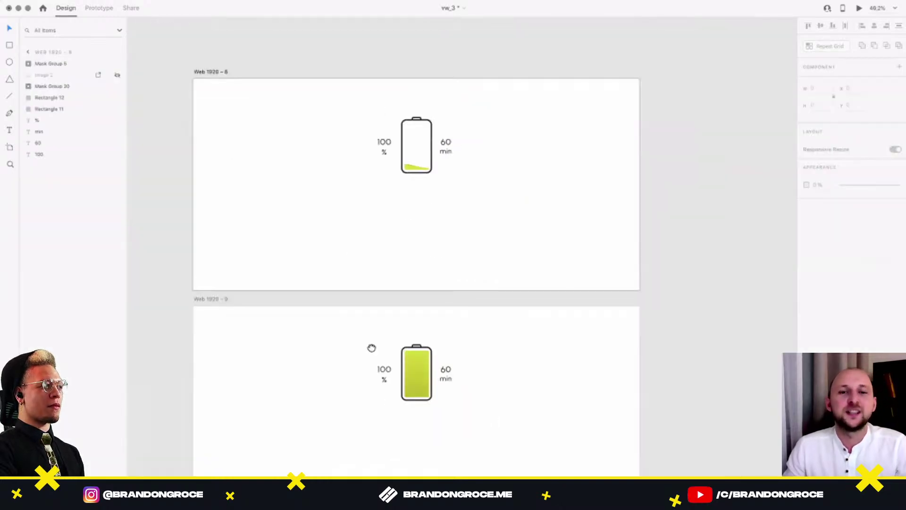
Open the 60min mask group on battery – 1 and select the number column inside it.
scroll(429, 121, "down", 10)
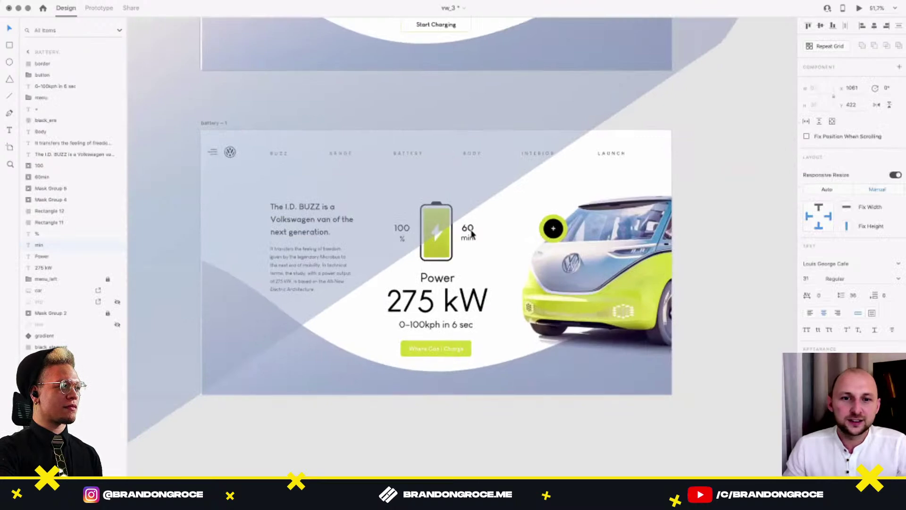
scroll(472, 233, "up", 3)
left_click(472, 233)
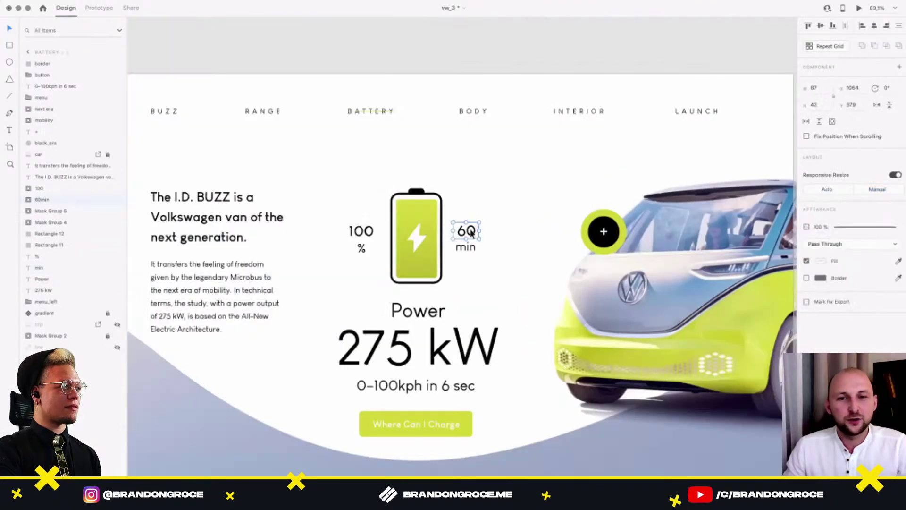
double_click(472, 233)
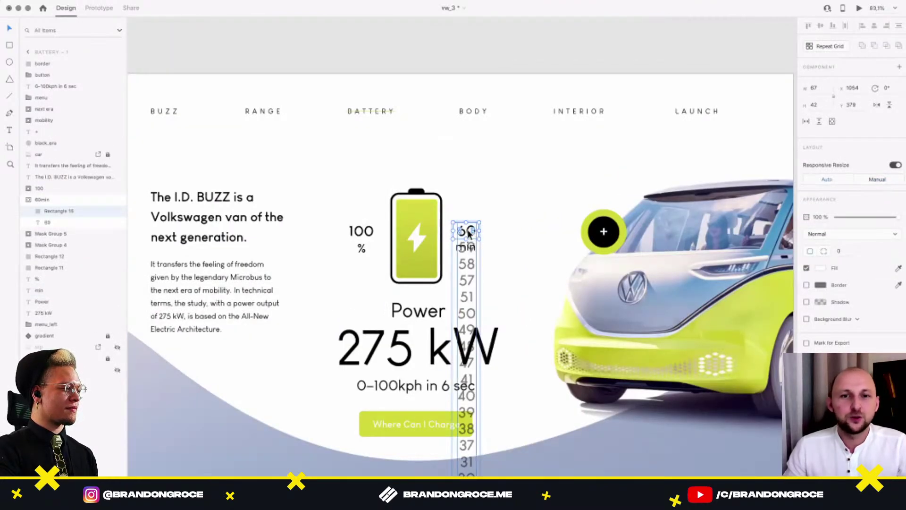
key("Escape")
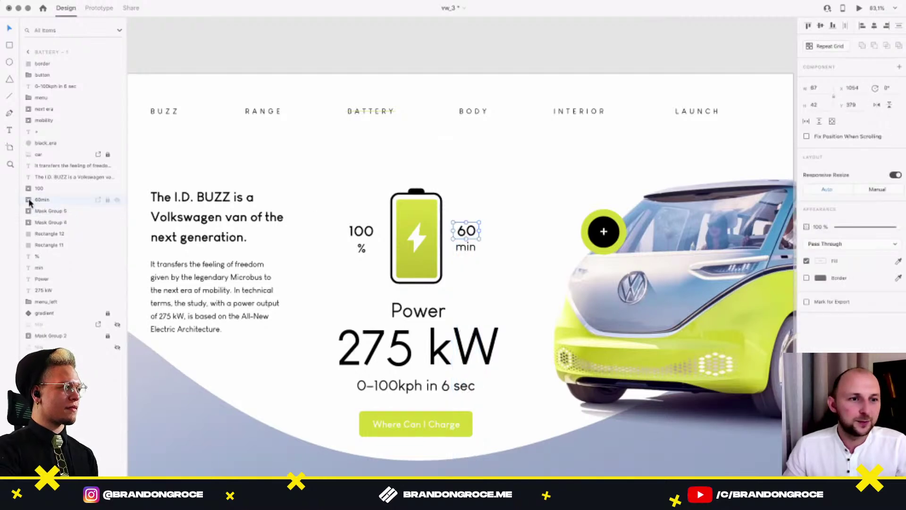
left_click(47, 221)
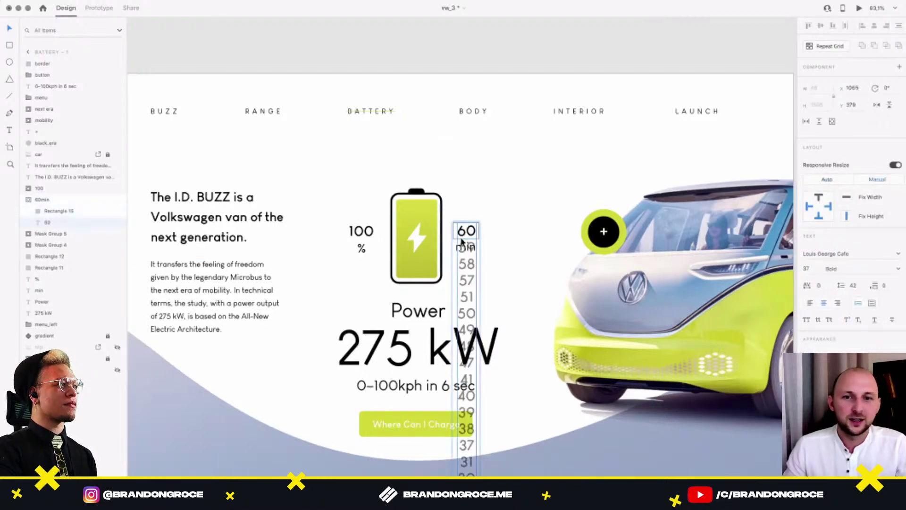
Slide the minutes number column upward through its mask on battery – 1 until the countdown runs past 1.
scroll(464, 236, "down", 5)
left_click_drag(465, 236, 466, 144)
double_click(465, 208)
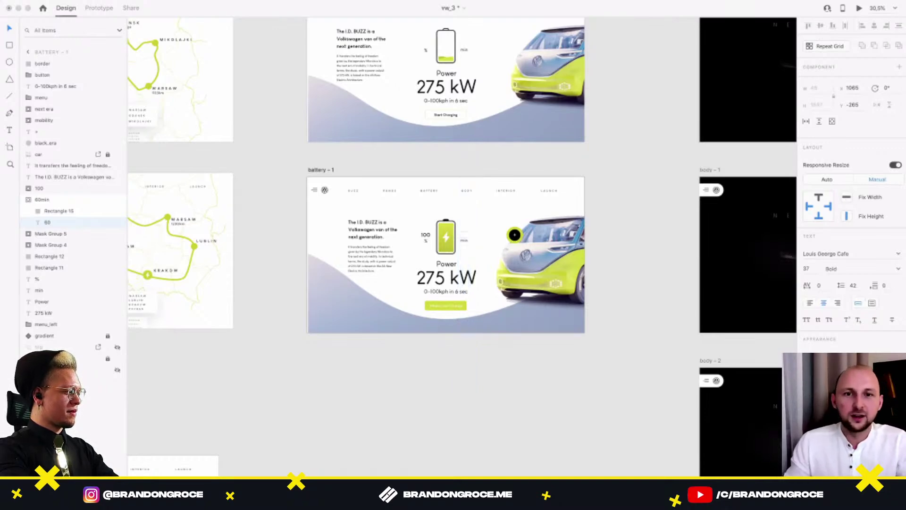
scroll(493, 205, "up", 5)
scroll(461, 223, "up", 2)
left_click_drag(443, 243, 443, 117)
left_click_drag(439, 257, 500, 420)
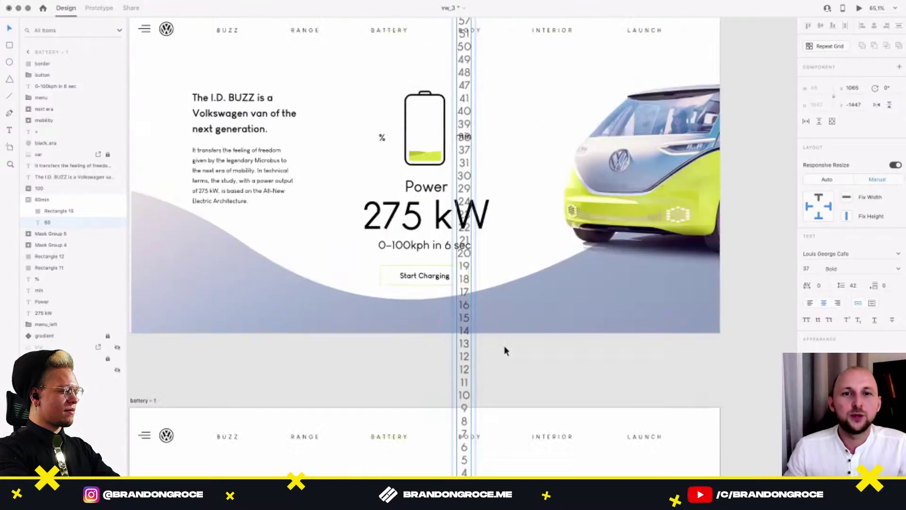
Examine the masked minutes counter beside the battery icon on the battery artboard.
left_click(512, 278)
scroll(528, 244, "up", 3)
left_click(477, 202)
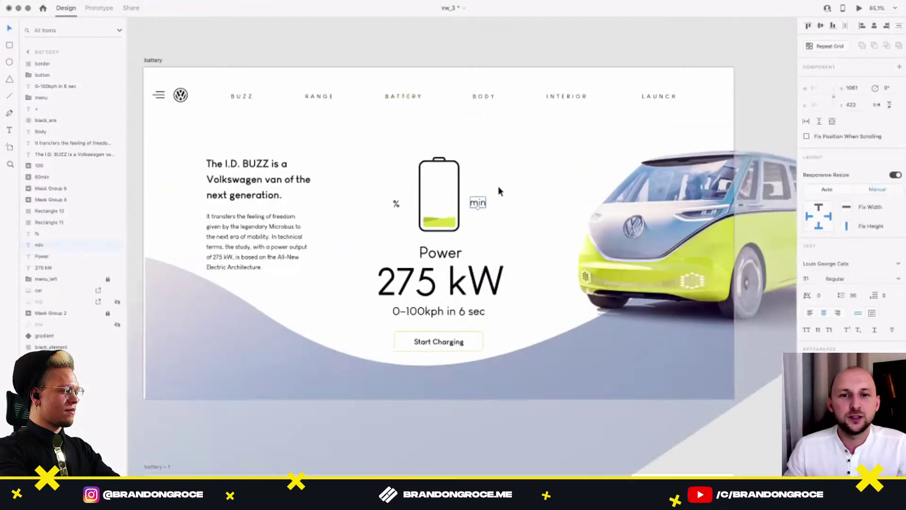
Reopen the 60min mask on battery – 1 and slide its number column back down until 61 shows.
scroll(493, 291, "down", 12)
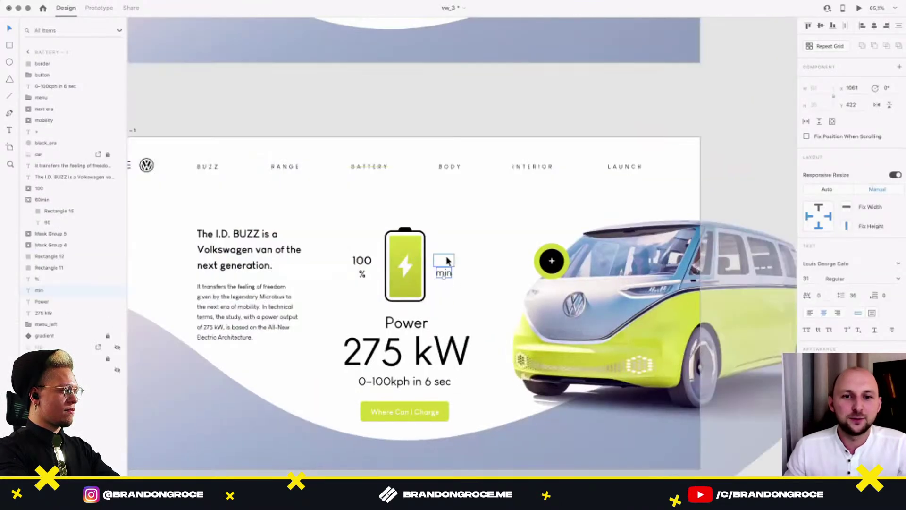
left_click(446, 256)
double_click(446, 257)
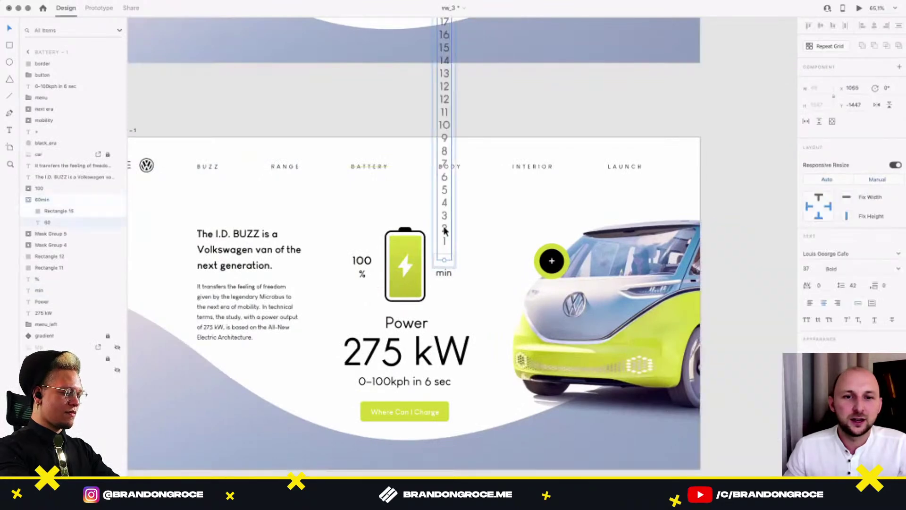
scroll(446, 233, "up", 3)
scroll(446, 231, "down", 6)
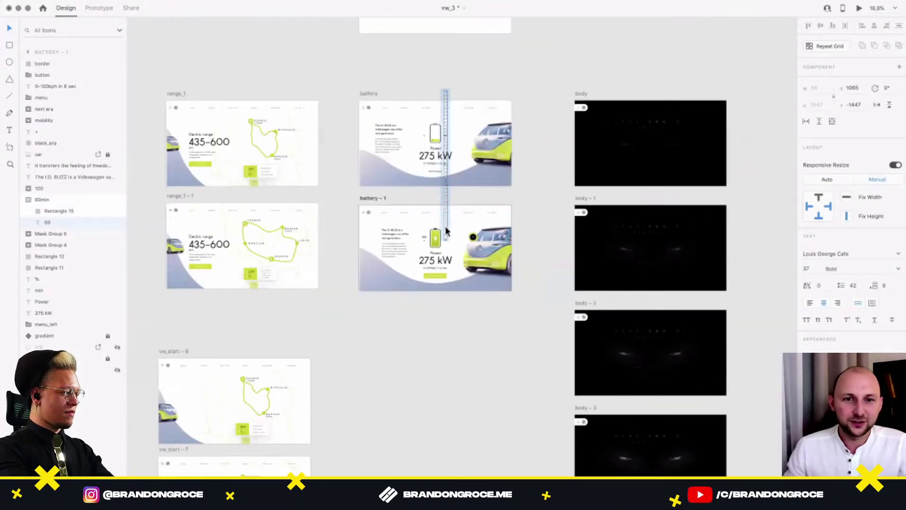
scroll(446, 222, "up", 3)
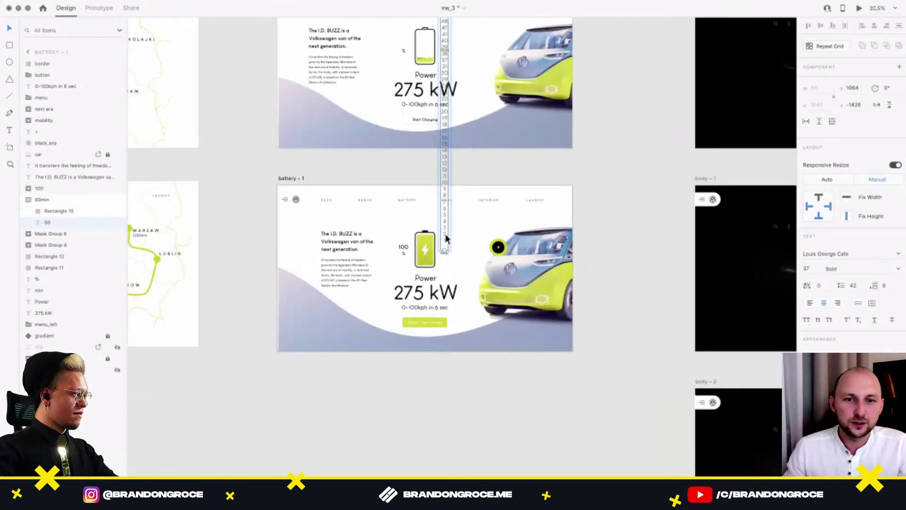
scroll(445, 233, "up", 5)
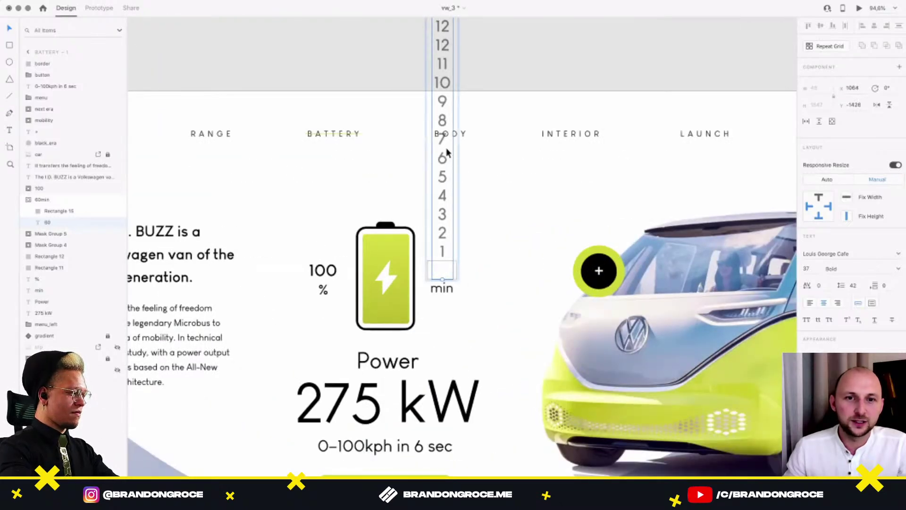
left_click_drag(443, 58, 444, 468)
left_click_drag(453, 188, 453, 330)
left_click_drag(443, 219, 445, 306)
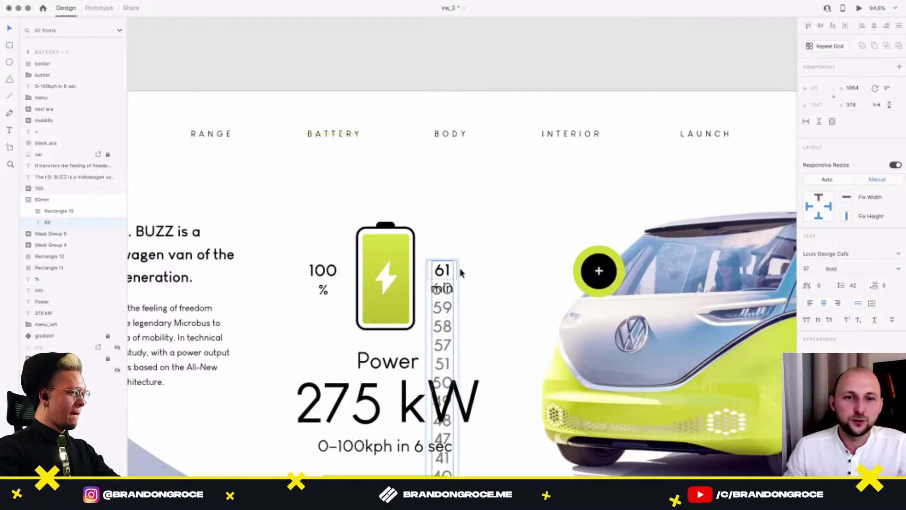
Open the 100 mask group on battery – 1 and slide its percentage column upward to demonstrate the counter.
double_click(329, 274)
scroll(344, 272, "down", 5)
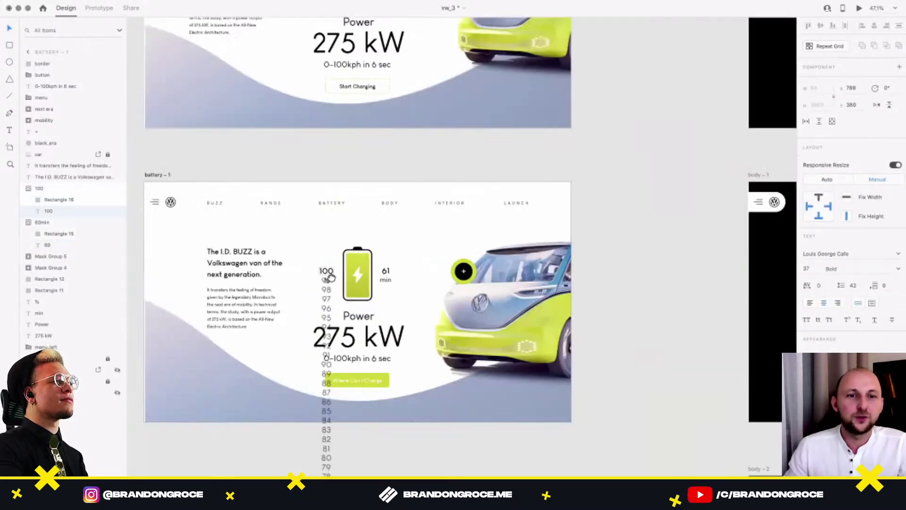
left_click_drag(344, 270, 342, 160)
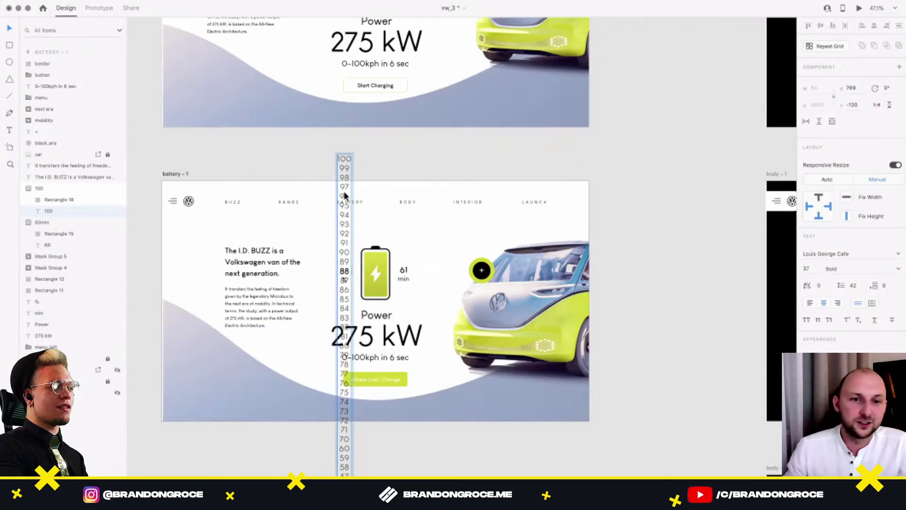
scroll(320, 229, "up", 2)
left_click_drag(351, 266, 341, 78)
left_click_drag(349, 275, 348, 57)
left_click_drag(350, 282, 348, 106)
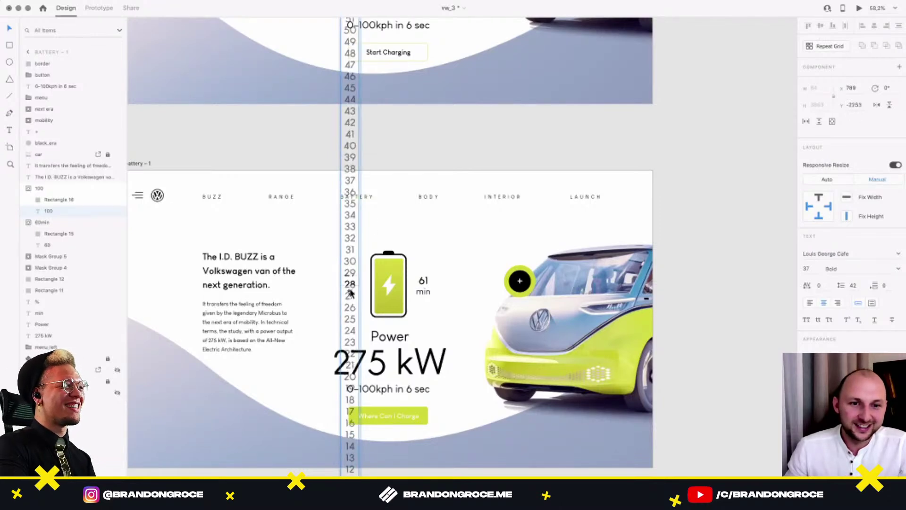
left_click_drag(350, 284, 327, 73)
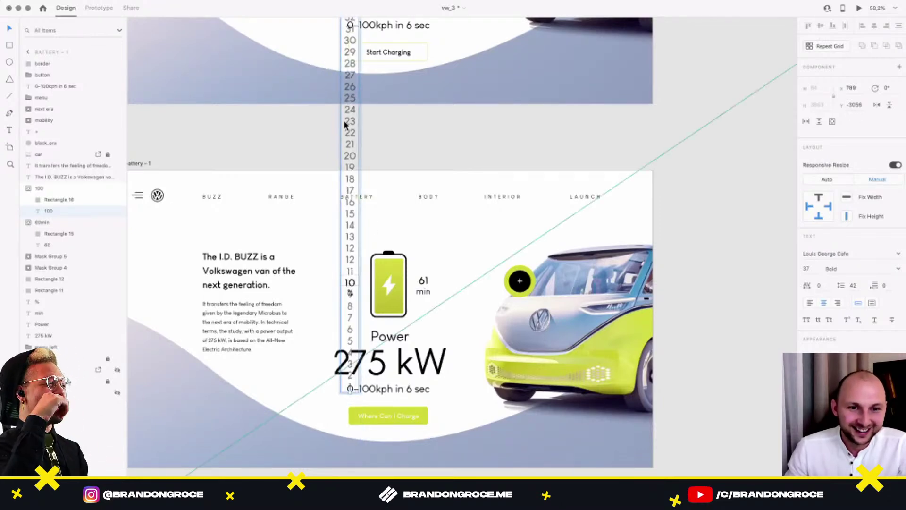
left_click_drag(352, 278, 356, 329)
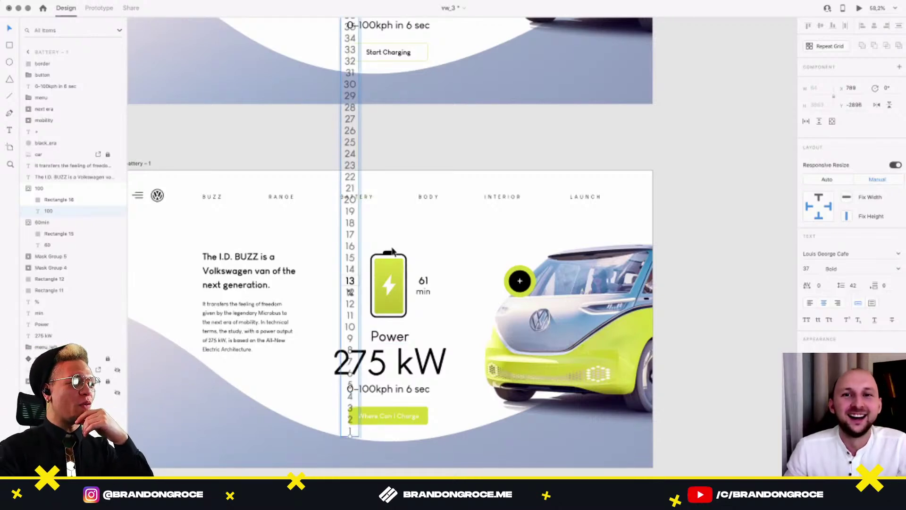
Undo the percentage column moves until 100 shows in the mask on battery – 1 again, and deselect it.
key("super+z")
key("super+z")
key("super+z")
key("super+z")
key("super+z")
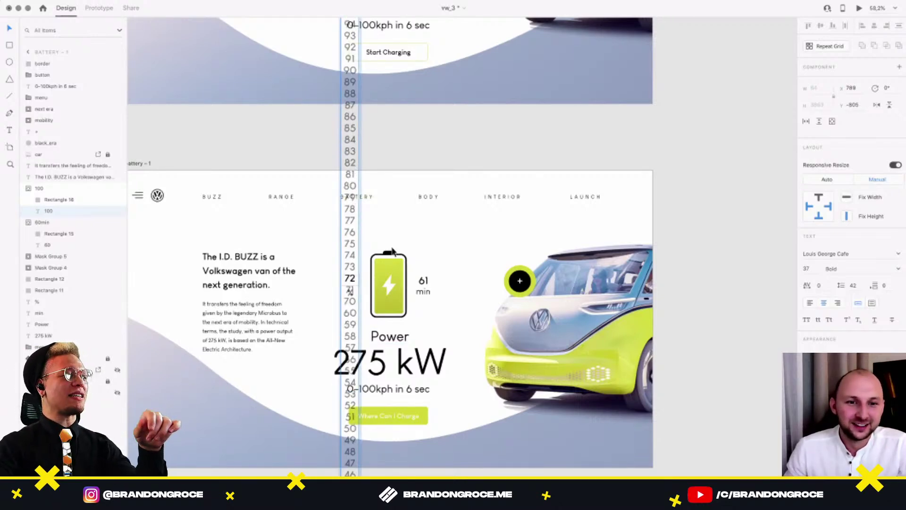
key("shift+Down")
key("shift+Down")
key("shift+Down")
key("shift+Down")
key("shift+Down")
key("shift+Down")
key("shift+Down")
key("shift+Down")
key("shift+Down")
key("shift+Down")
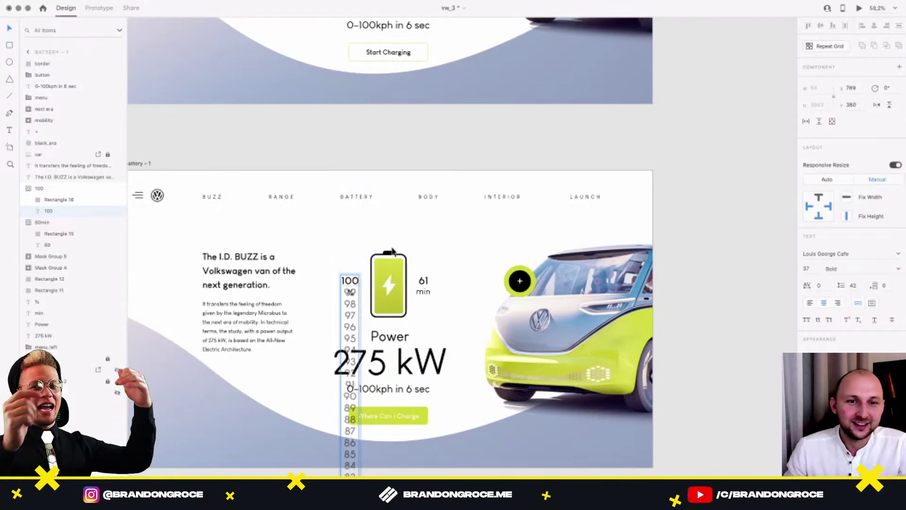
left_click(396, 153)
scroll(422, 162, "up", 1)
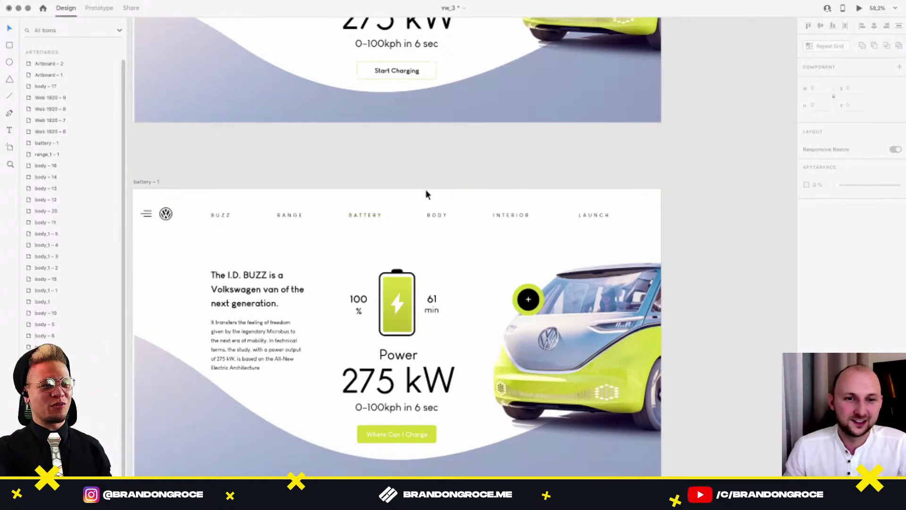
Try sliding the percentage column inside the 100 mask on battery – 1 once more, and undo the moves.
left_click(360, 303)
left_click(360, 303)
left_click_drag(358, 304, 361, 164)
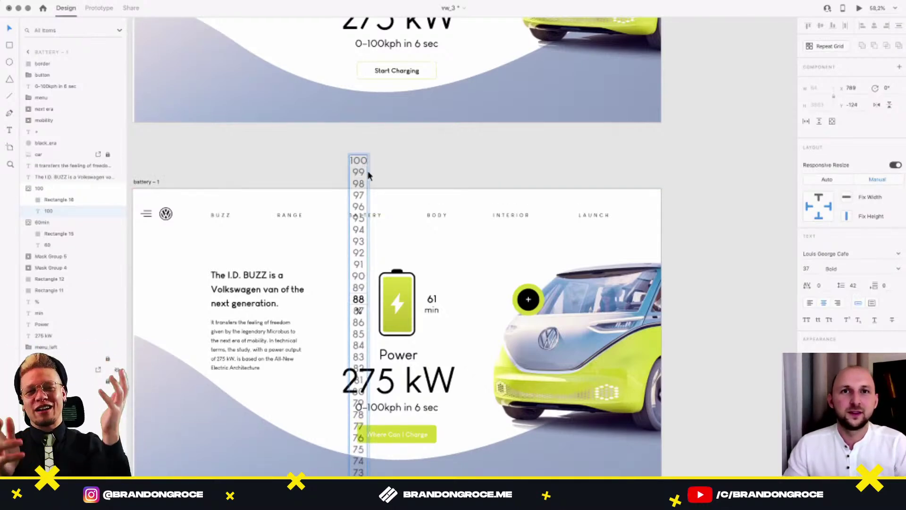
left_click_drag(362, 299, 361, 386)
key("super+z")
key("super+z")
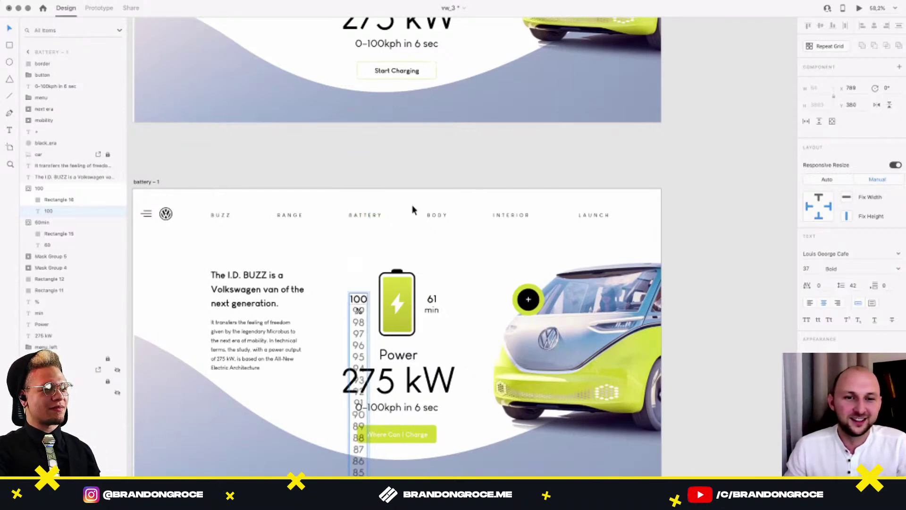
left_click(420, 158)
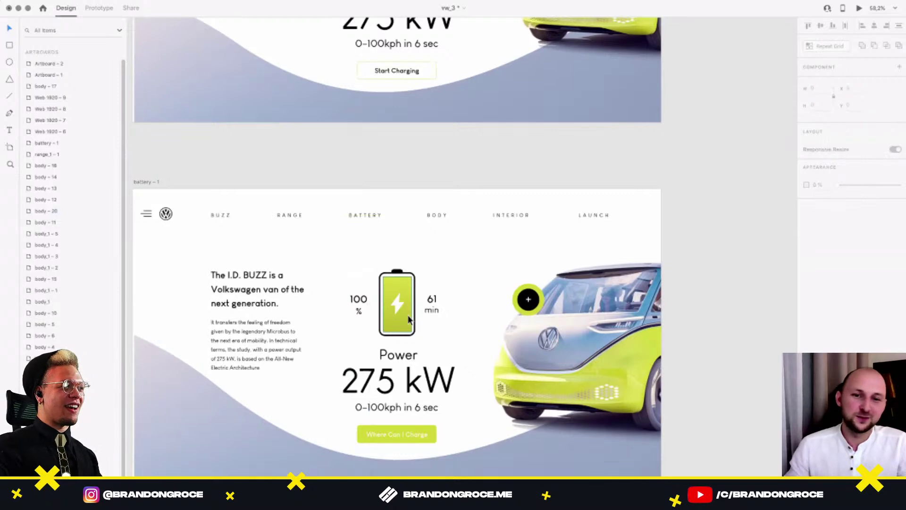
Compare the battery and battery – 1 artboards, including the 275 kW text and the car image's position.
scroll(506, 209, "up", 6)
left_click(423, 225)
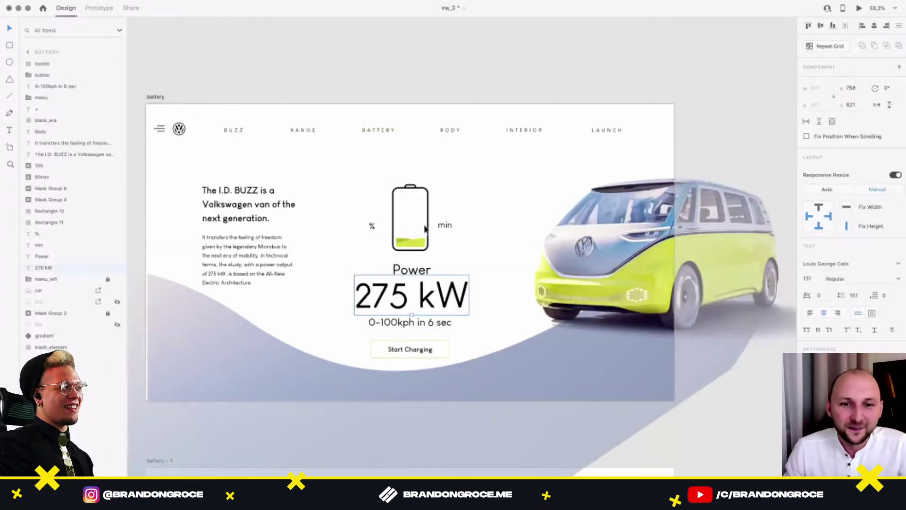
left_click_drag(443, 368, 444, 334)
left_click(591, 238)
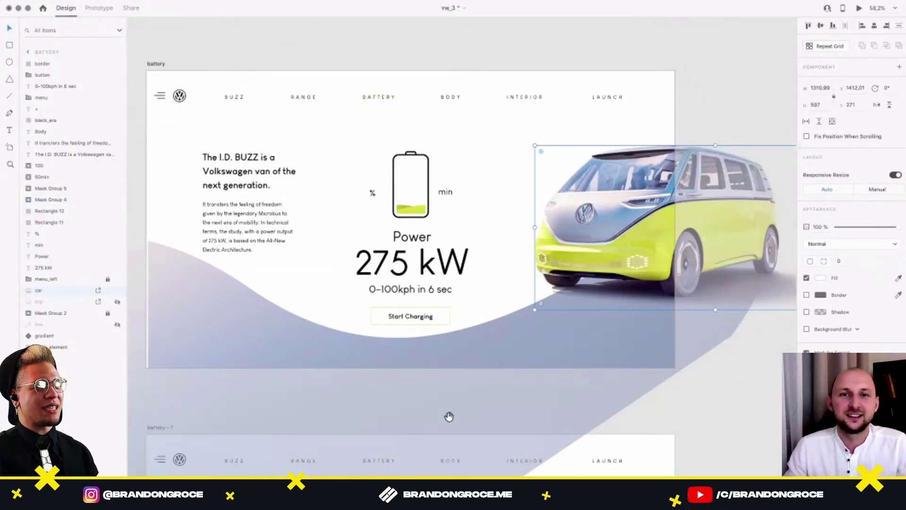
scroll(463, 289, "down", 5)
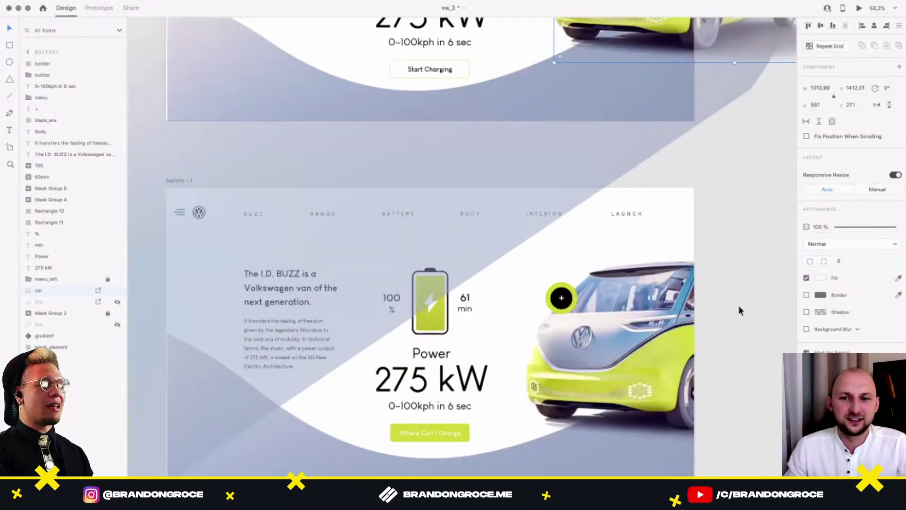
left_click(739, 310)
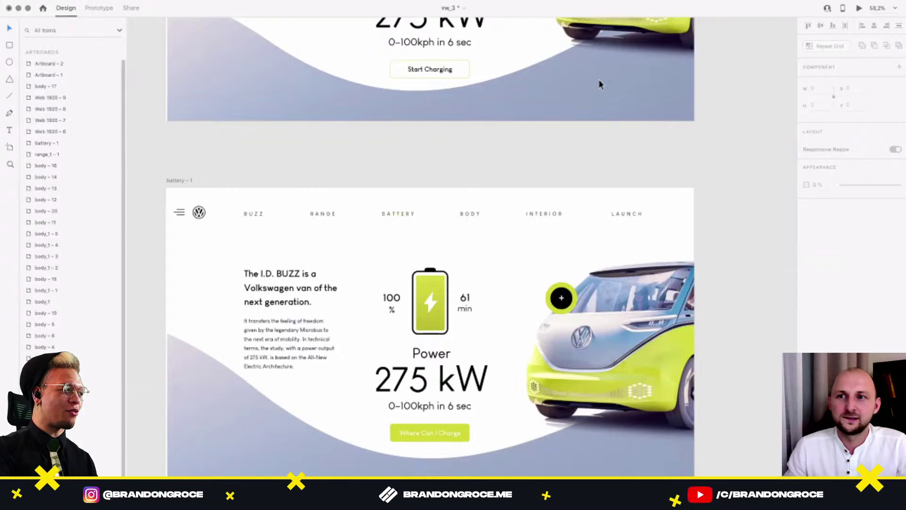
Preview the prototype from the battery artboard through its charging transition, and close the preview.
left_click(668, 80)
left_click(858, 8)
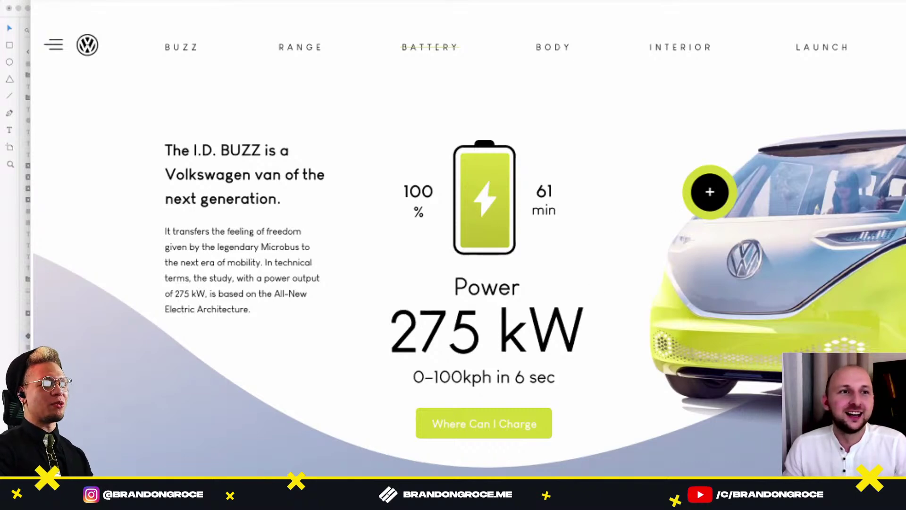
key("super+w")
Select the locked car image on battery – 1 and examine how it extends beyond the artboard.
left_click_drag(485, 343, 490, 292)
left_click(706, 301)
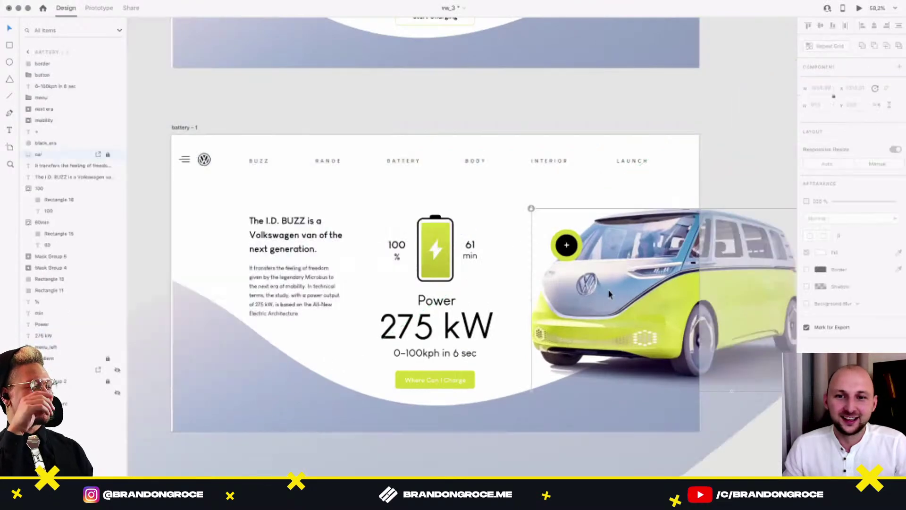
scroll(607, 289, "down", 10)
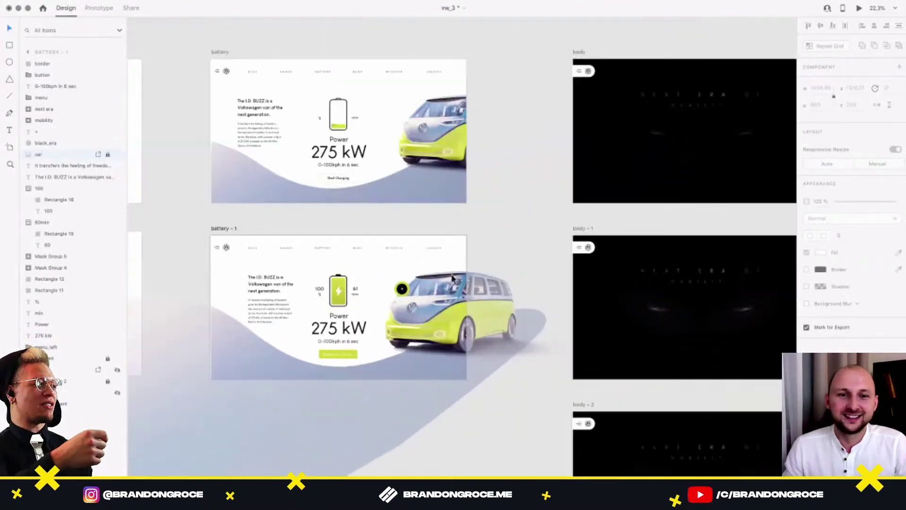
left_click(834, 46)
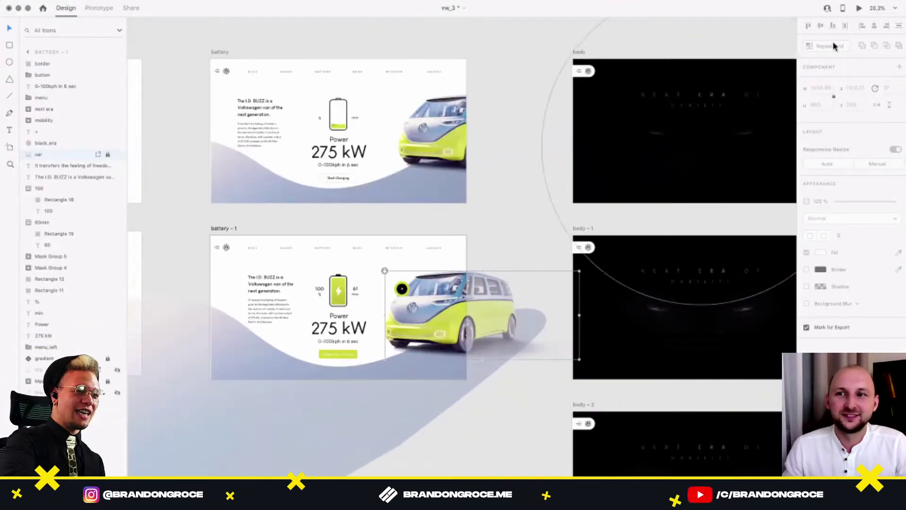
Preview the fully charged battery – 1 screen, close the preview, and compare the battery artboards with the neighbouring body artboards.
left_click(858, 9)
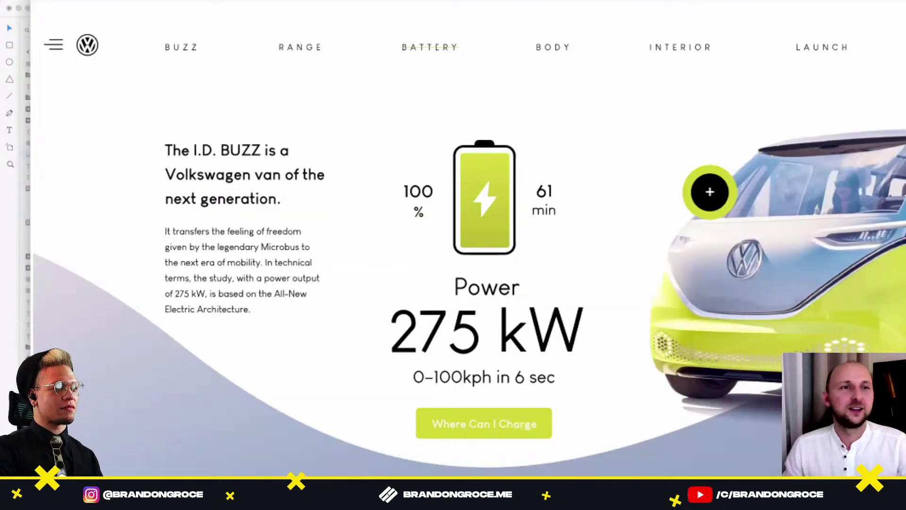
left_click(40, 6)
left_click_drag(388, 178, 429, 267)
left_click(388, 244)
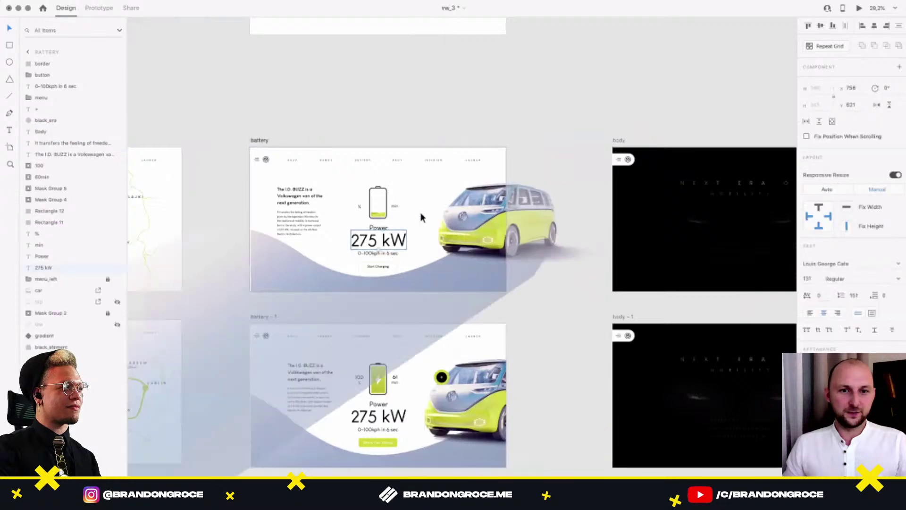
scroll(466, 361, "down", 5)
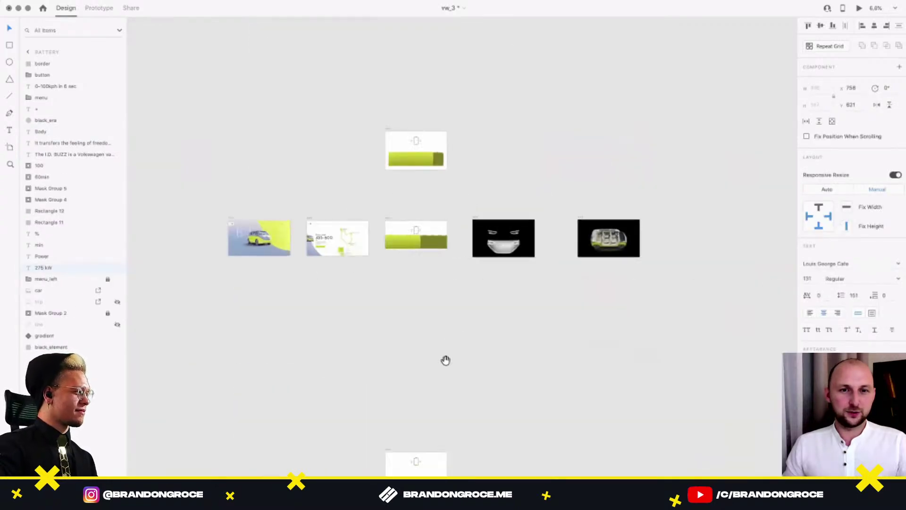
scroll(471, 197, "up", 5)
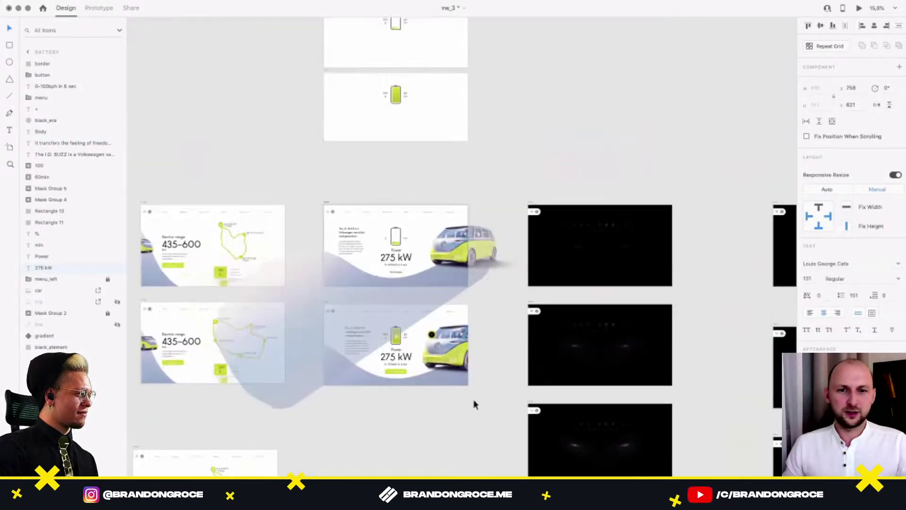
left_click(442, 372)
left_click_drag(570, 272, 532, 235)
left_click(562, 198)
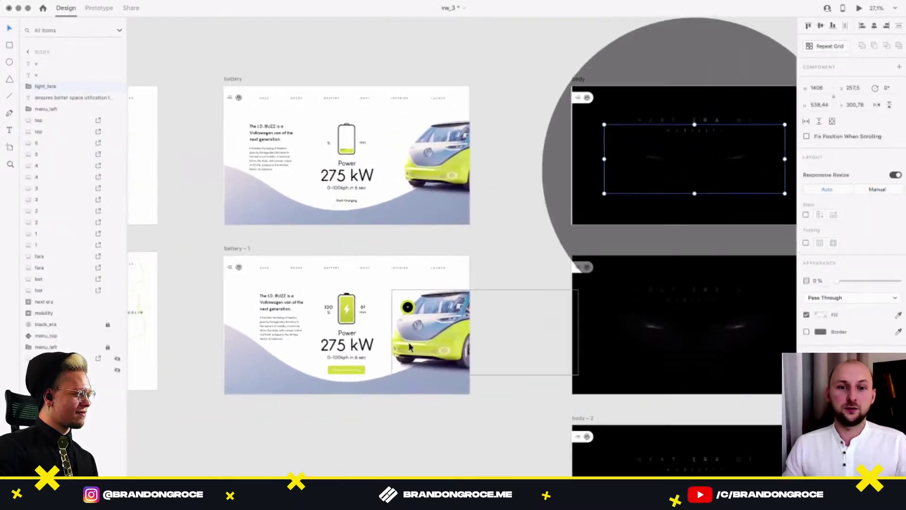
Examine the car image on battery – 1 and preview that artboard again, including its round plus button.
left_click(409, 344)
left_click_drag(439, 334, 477, 293)
scroll(476, 278, "up", 2)
left_click(572, 164)
left_click(473, 280)
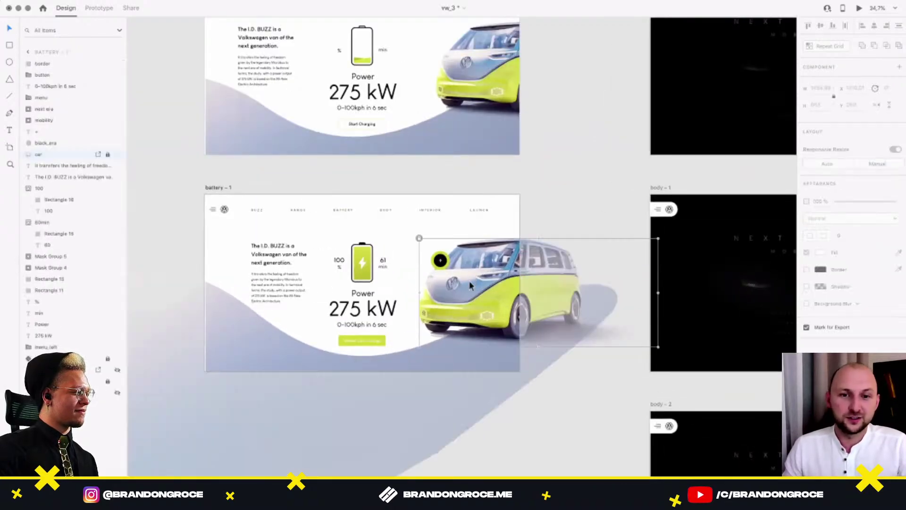
left_click(859, 10)
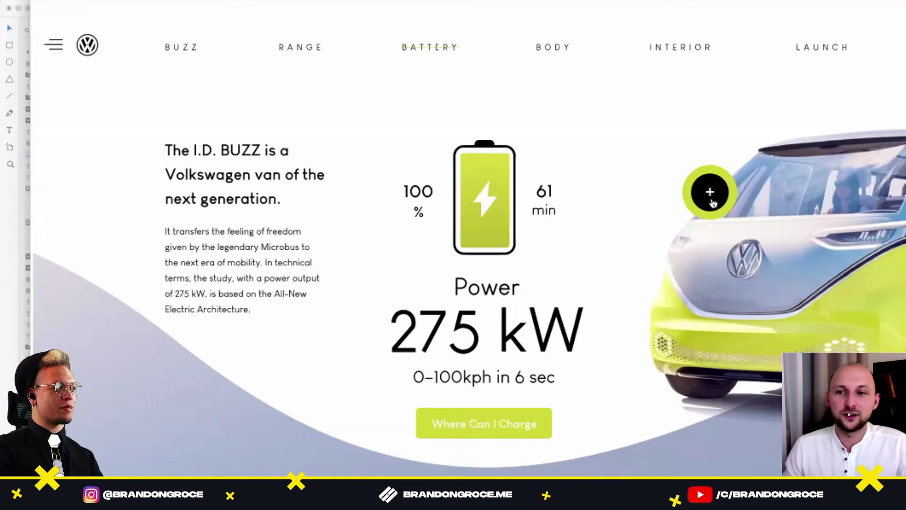
left_click(719, 262)
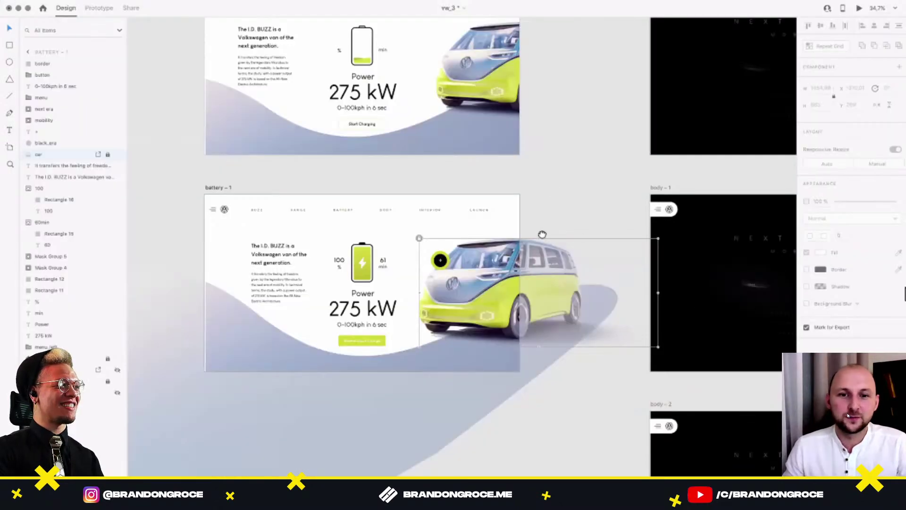
Try enlarging the black_era circle on battery – 1 to about 2306 by 2306 so it covers the whole artboard.
left_click_drag(542, 234, 530, 278)
left_click(544, 233)
left_click_drag(563, 225, 506, 285)
scroll(506, 285, "down", 3)
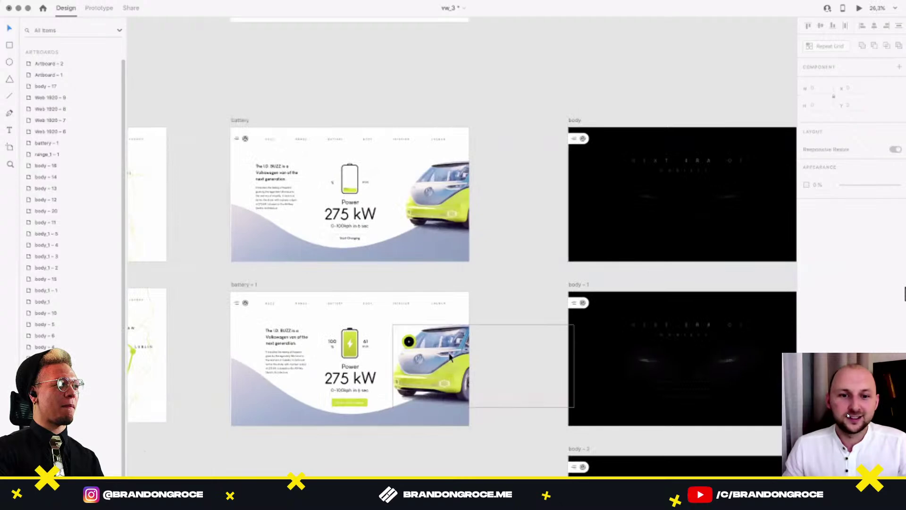
scroll(419, 355, "up", 3)
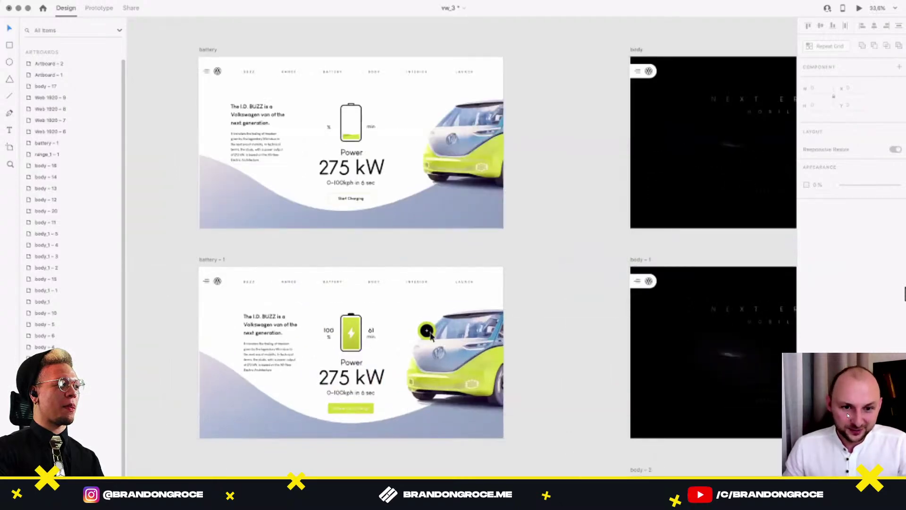
left_click(431, 336)
scroll(430, 336, "down", 3)
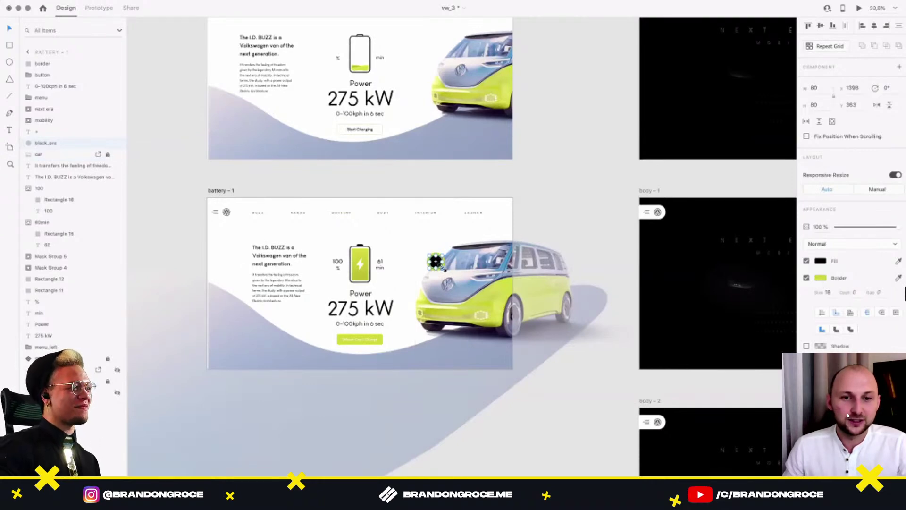
left_click_drag(442, 268, 401, 284)
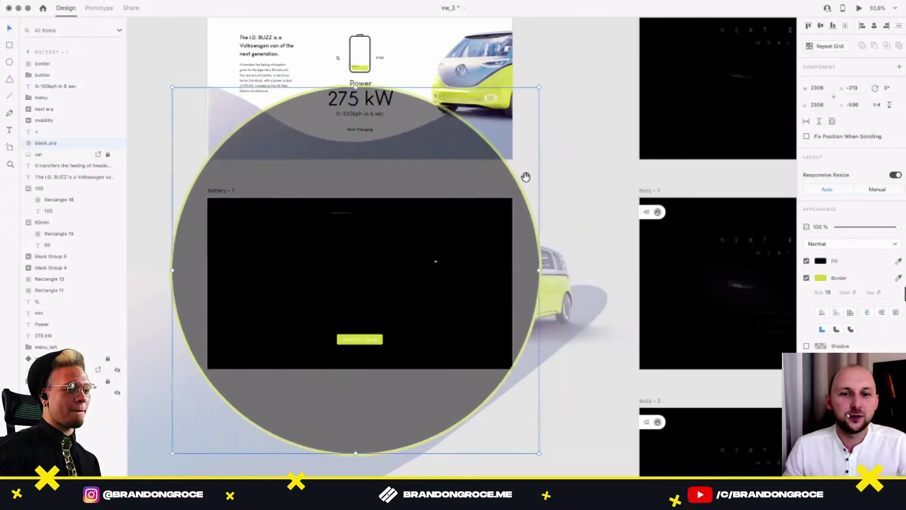
Unlock the black_era circle on the body artboard, try shifting it aside, and undo the move.
scroll(547, 183, "right", 3)
scroll(548, 183, "up", 2)
left_click(586, 153)
scroll(583, 159, "down", 3)
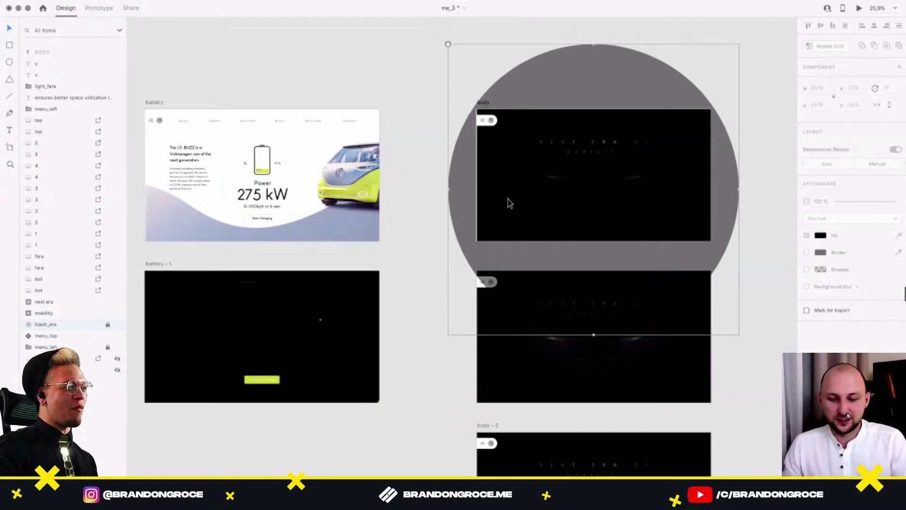
left_click(576, 80)
scroll(649, 122, "up", 5)
left_click_drag(688, 120, 450, 240)
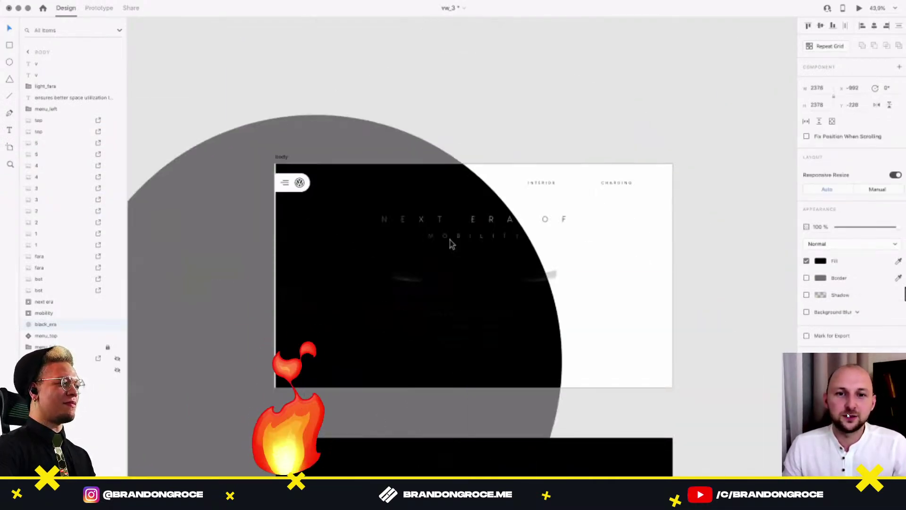
key("super+z")
Undo the enlargement of the black_era circle on battery – 1.
scroll(468, 247, "down", 6)
left_click_drag(402, 291, 518, 241)
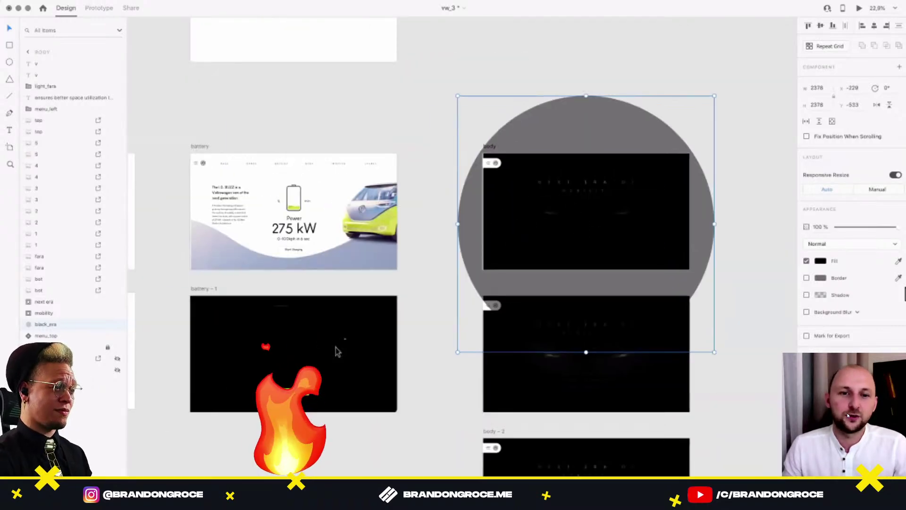
left_click(358, 368)
key("super+z")
key("super+z")
key("super+z")
key("super+z")
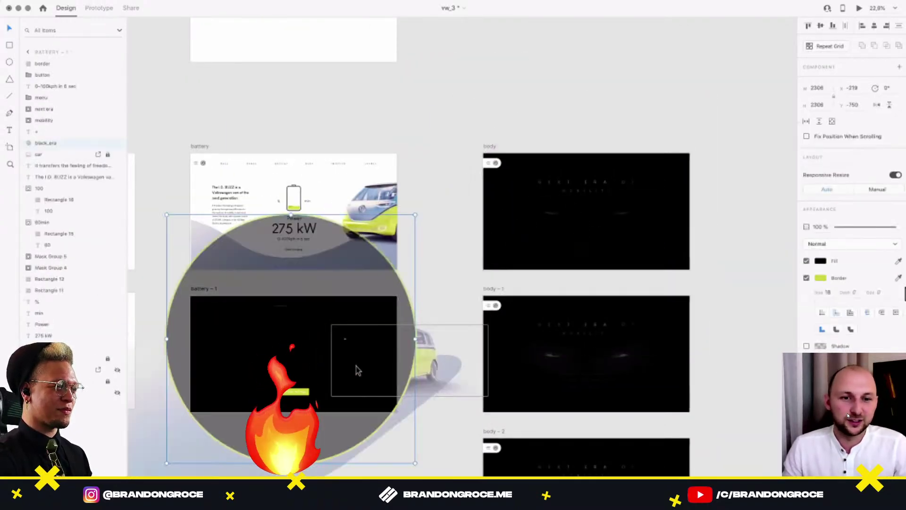
Examine the large black circle and the faint headlight shapes on the body artboard.
left_click_drag(410, 416, 438, 389)
left_click(438, 389)
left_click_drag(510, 218, 406, 245)
left_click(421, 245)
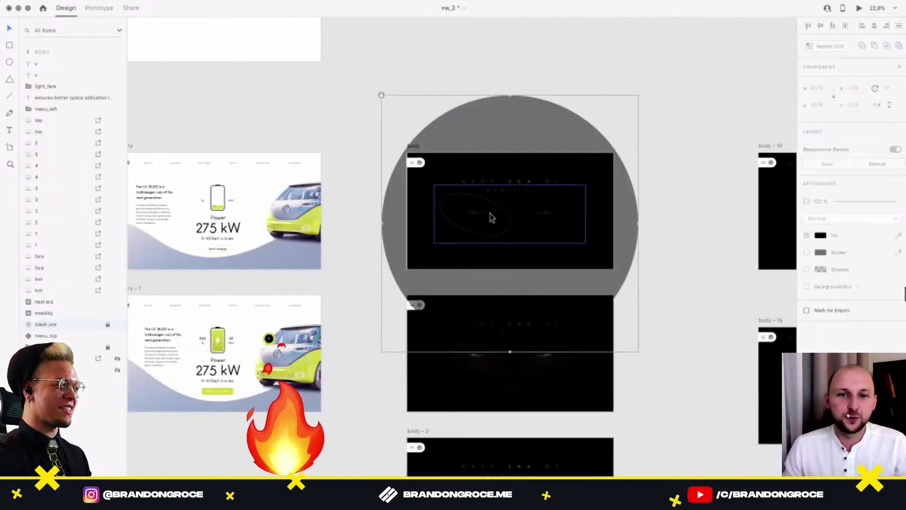
scroll(491, 217, "up", 5)
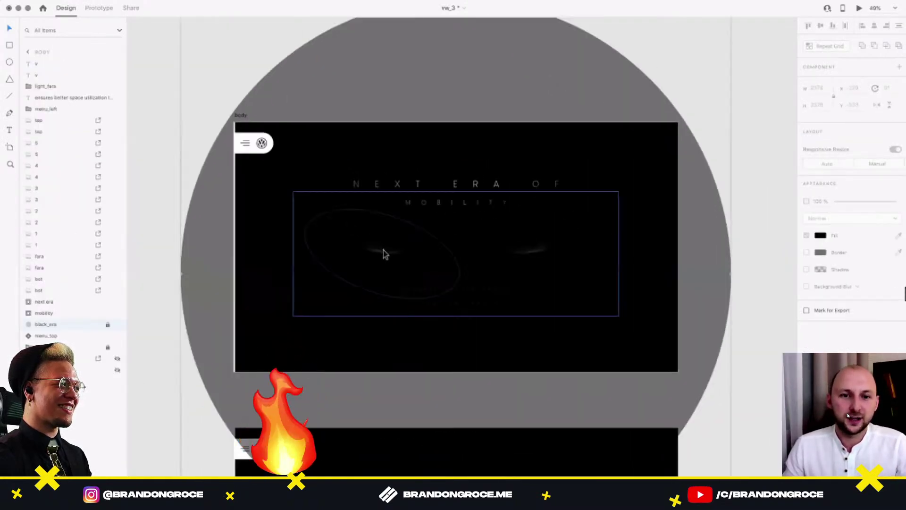
left_click(385, 254)
left_click(739, 135)
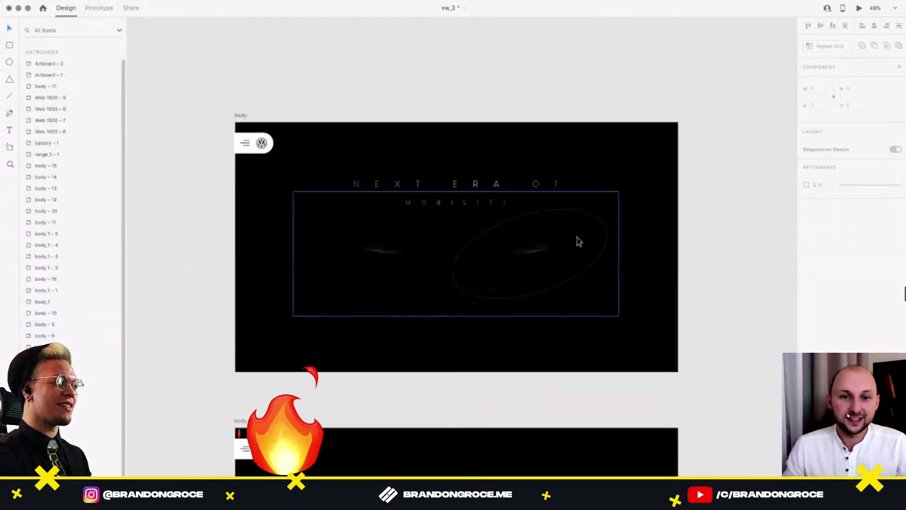
Find Artboard – 1 with the headlight assets and examine the car front image, Layer 3.
scroll(576, 240, "down", 5)
left_click_drag(607, 78, 523, 312)
scroll(523, 311, "down", 8)
scroll(522, 206, "up", 2)
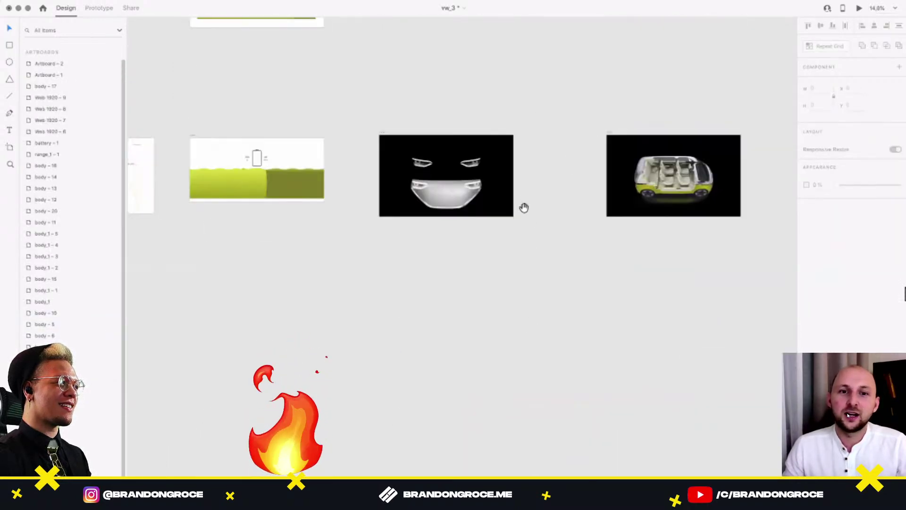
scroll(449, 141, "up", 5)
left_click(467, 349)
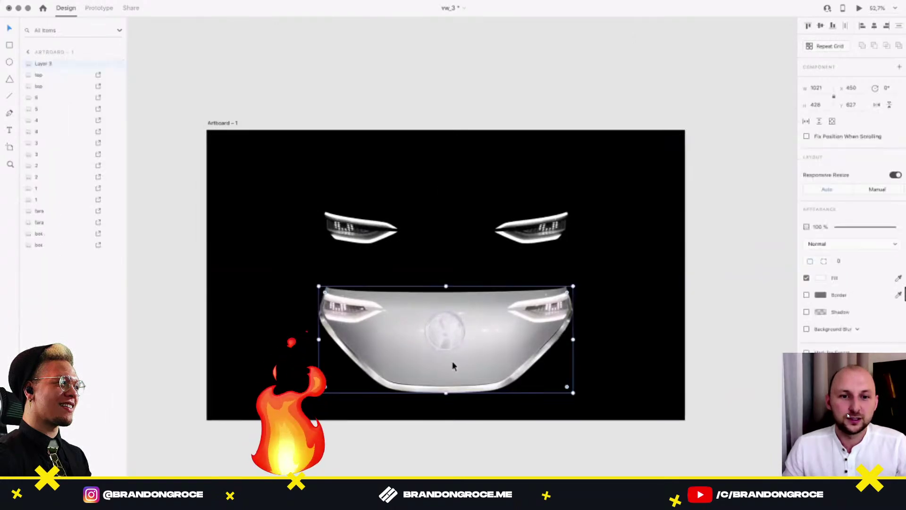
scroll(501, 330, "up", 3)
left_click_drag(503, 309, 481, 328)
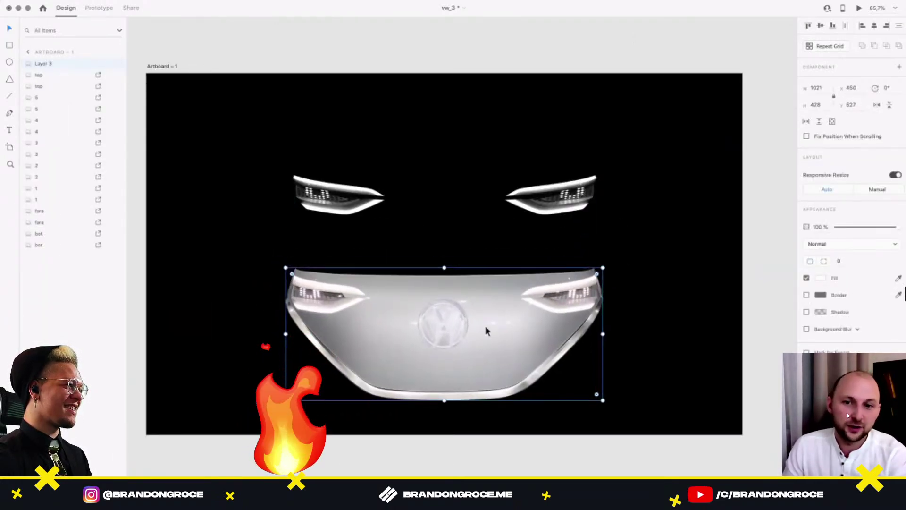
Pull one of the upper headlights on Artboard – 1 apart into its top strip, light rows, lamp body and bottom strip.
left_click(580, 182)
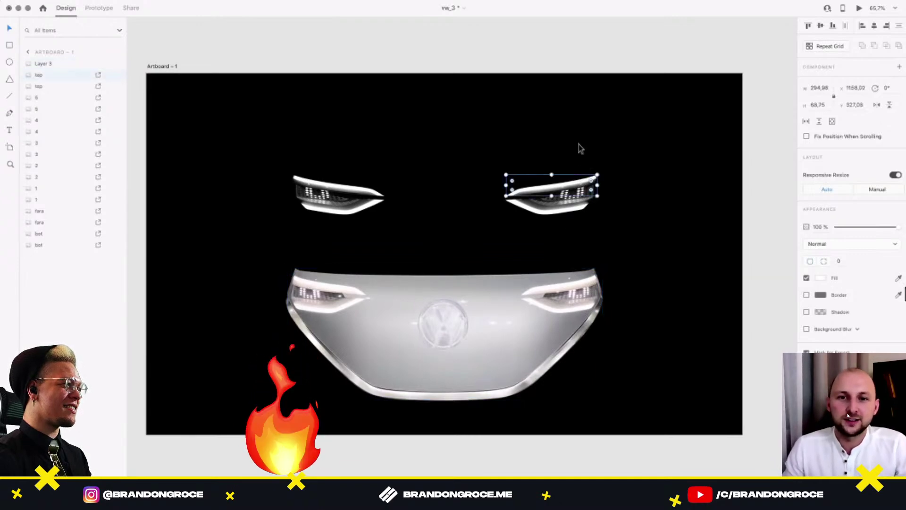
left_click_drag(579, 181, 579, 133)
left_click_drag(578, 209, 573, 246)
scroll(586, 168, "up", 3)
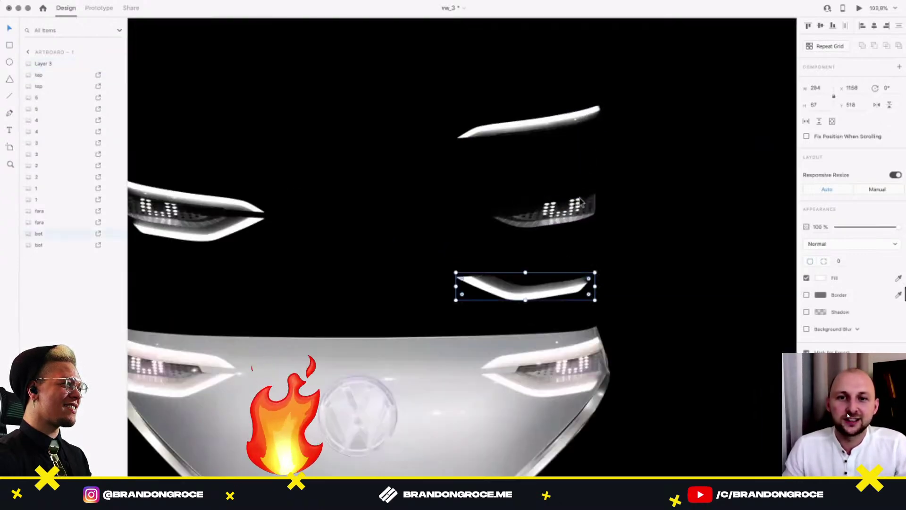
left_click(580, 205)
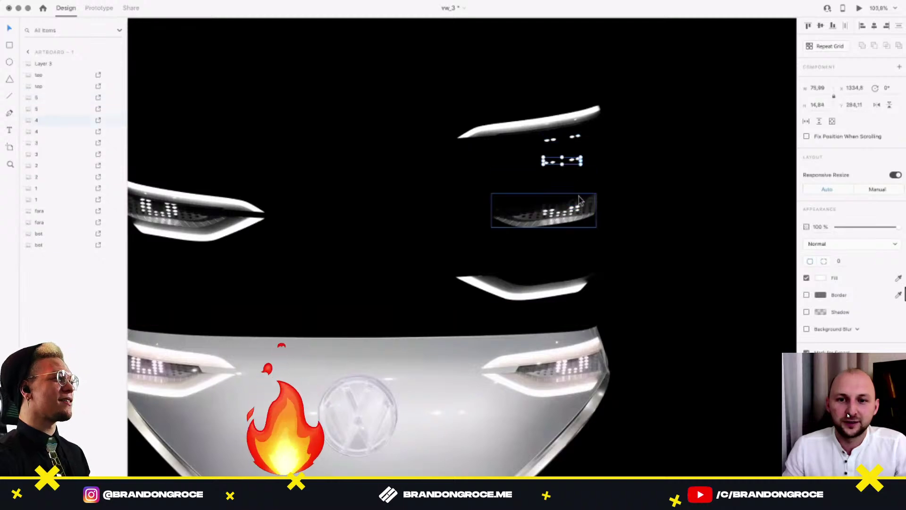
left_click_drag(579, 207, 568, 243)
scroll(567, 216, "down", 2)
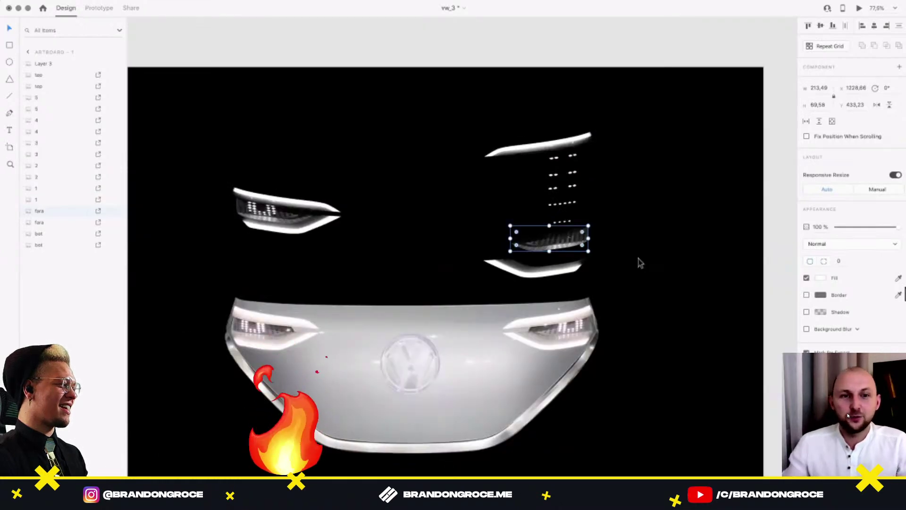
Undo all the moves of the separated headlight pieces on Artboard – 1.
key("super+z")
key("super+z")
key("super+z")
key("super+z")
key("super+z")
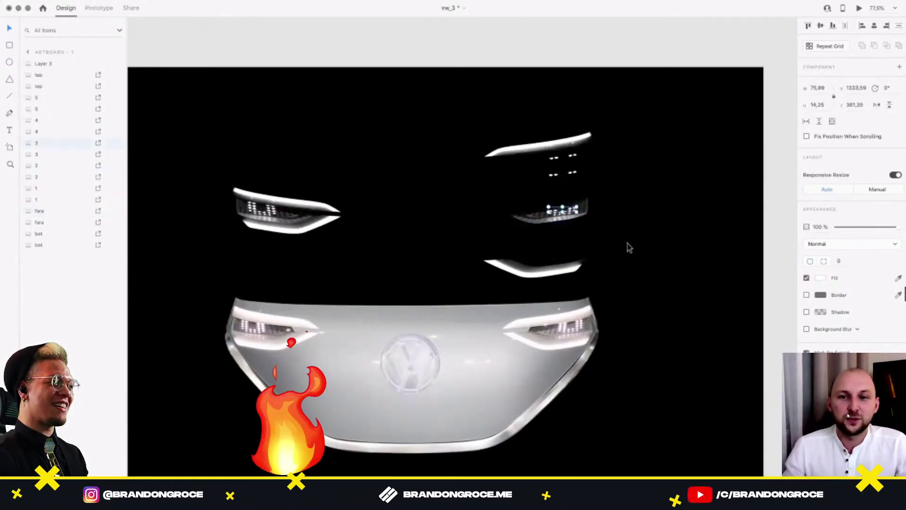
key("super+z")
key("super+z")
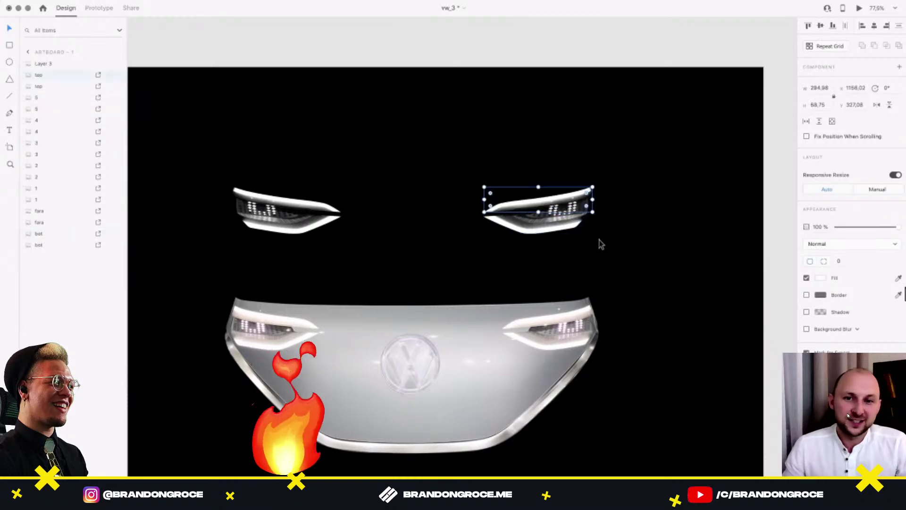
Return to the body artboard and inspect the light_fara group's opacity and the menu_left group.
scroll(498, 255, "down", 4)
scroll(495, 262, "down", 4)
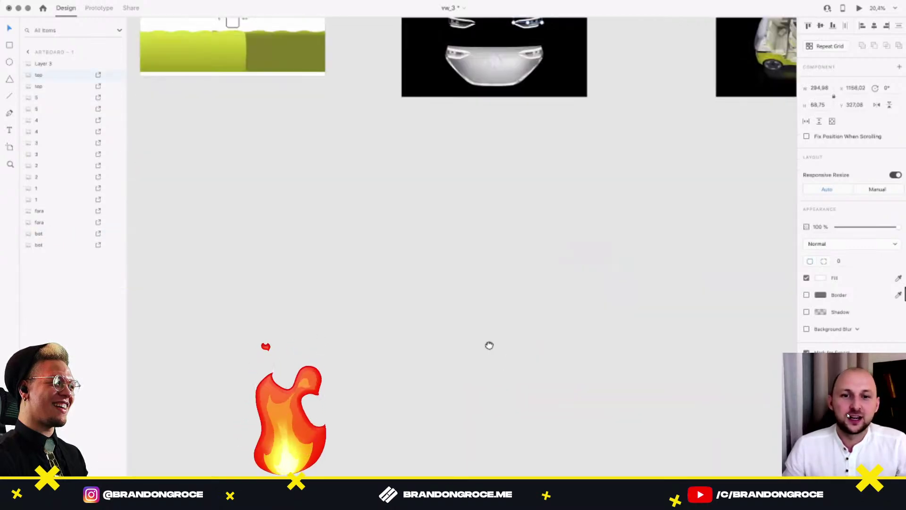
scroll(478, 204, "up", 2)
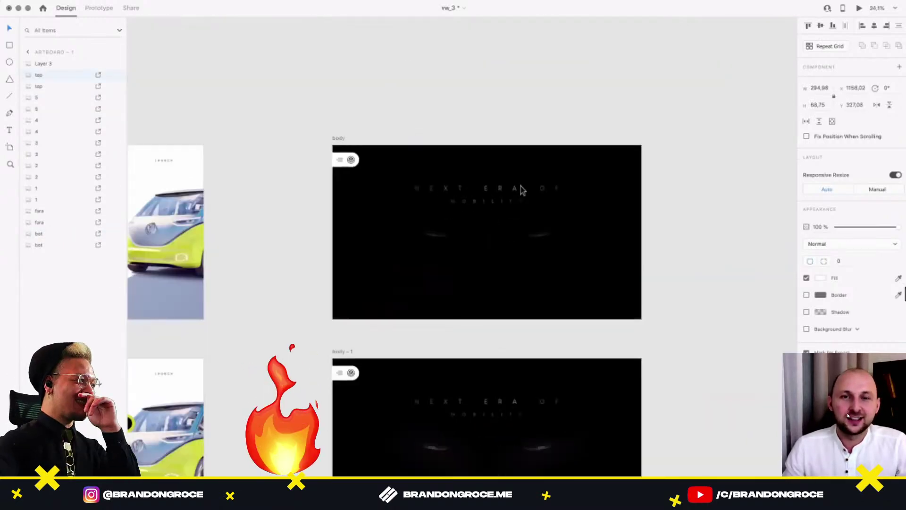
scroll(531, 218, "up", 2)
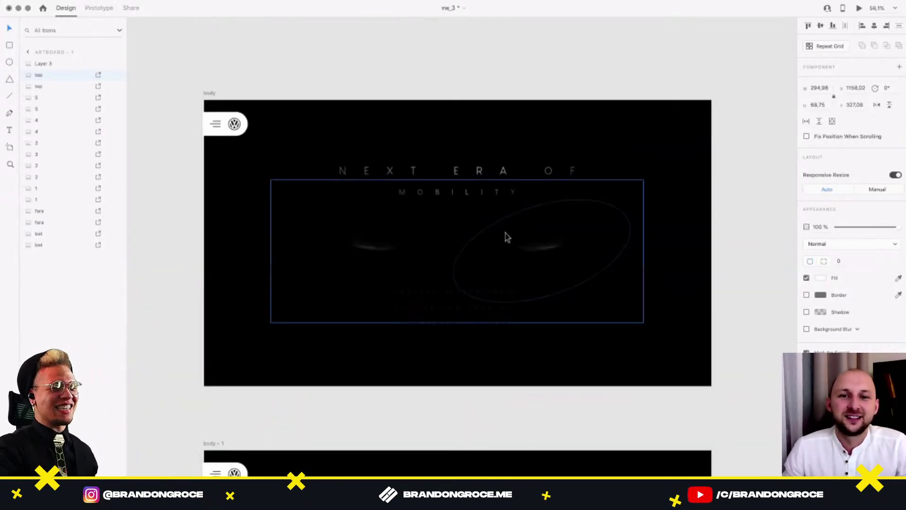
double_click(517, 246)
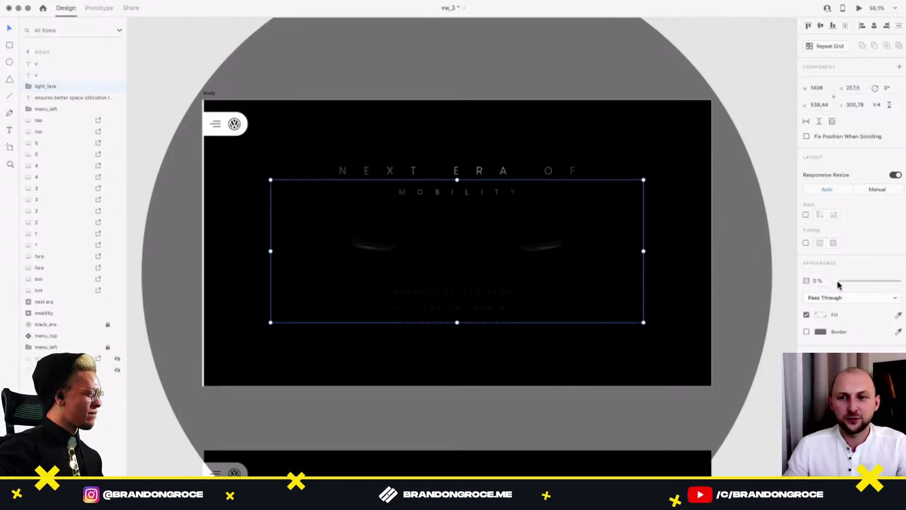
left_click_drag(841, 281, 816, 278)
left_click(41, 109)
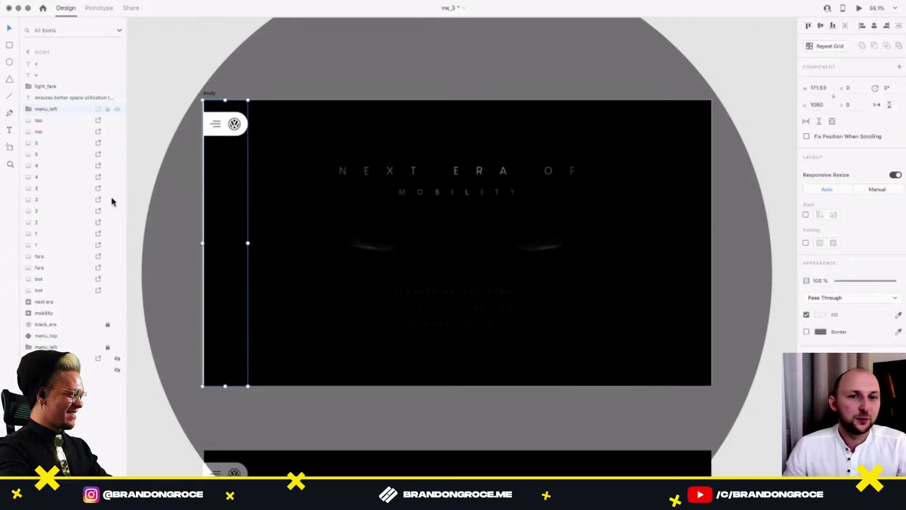
Select all headlight layers from top to bot on the body artboard, try changing their opacity, and undo it.
left_click(46, 122)
left_click(56, 289, "shift")
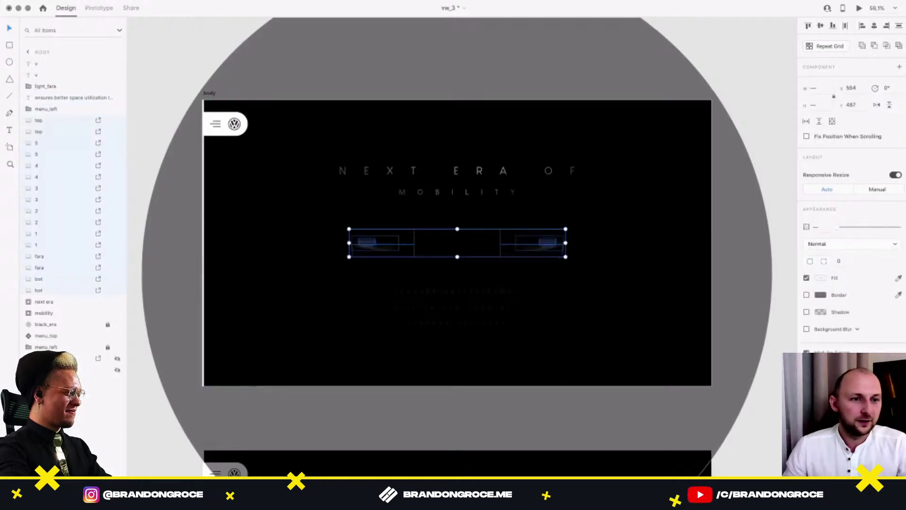
left_click_drag(857, 230, 878, 229)
key("super+z")
left_click(757, 451)
scroll(441, 231, "down", 5)
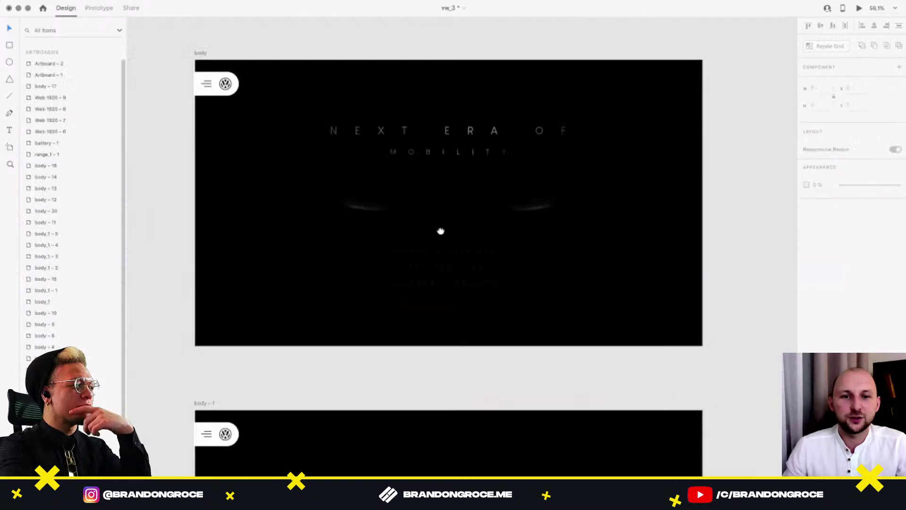
Select the two headlight layers named 1 on the body – 1 artboard and set their opacity to 93%.
scroll(336, 411, "up", 5)
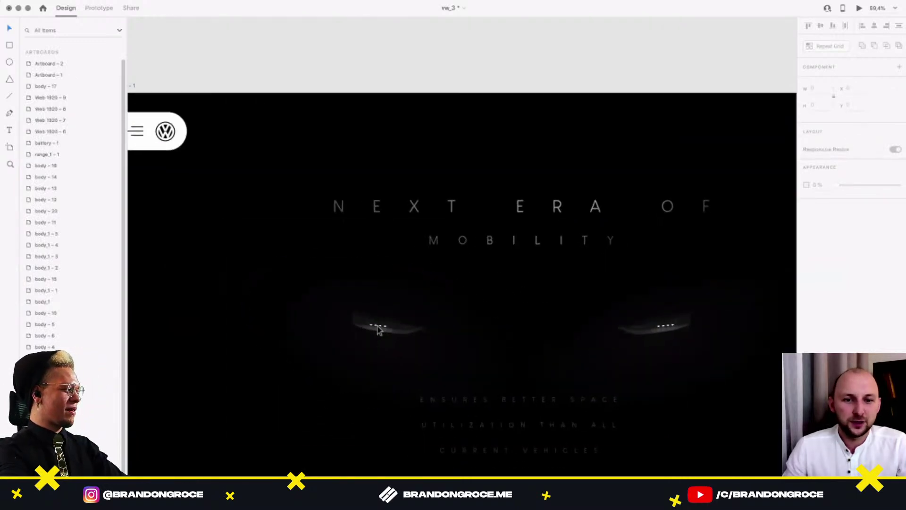
scroll(358, 329, "up", 10)
left_click(425, 339)
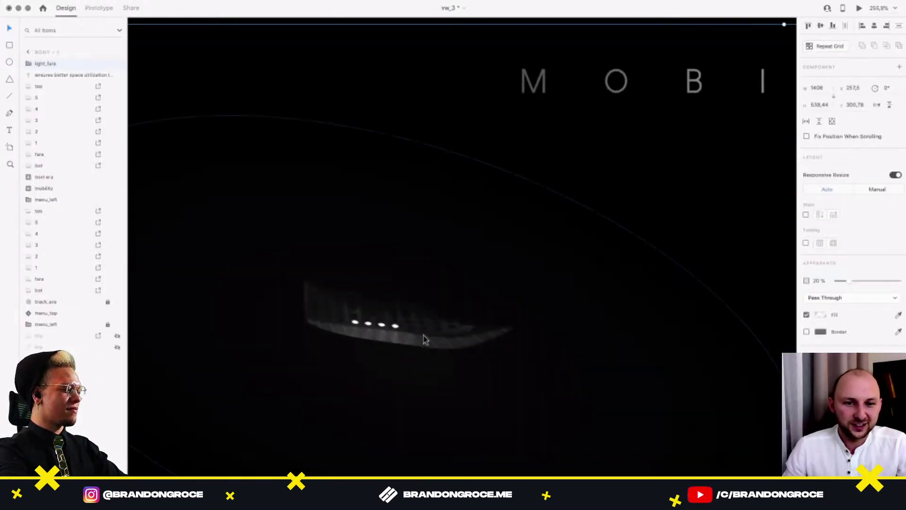
left_click(39, 101)
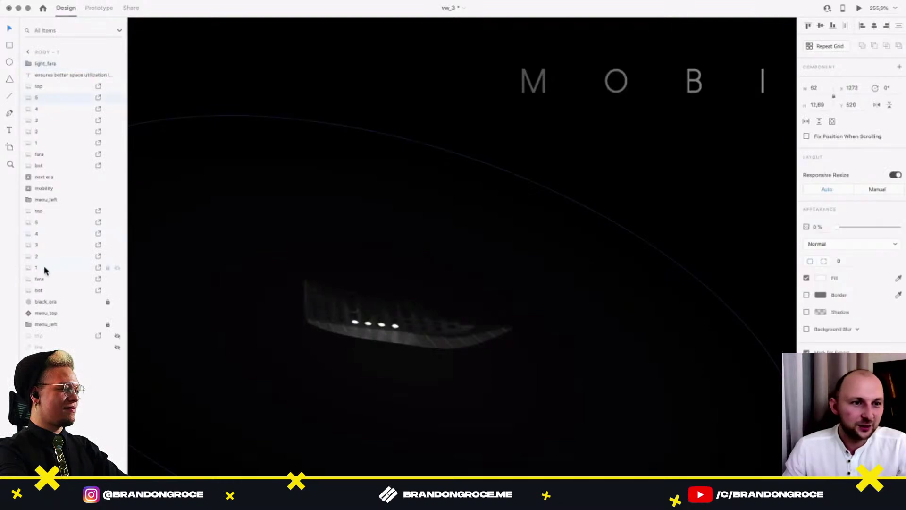
left_click(45, 144, "shift")
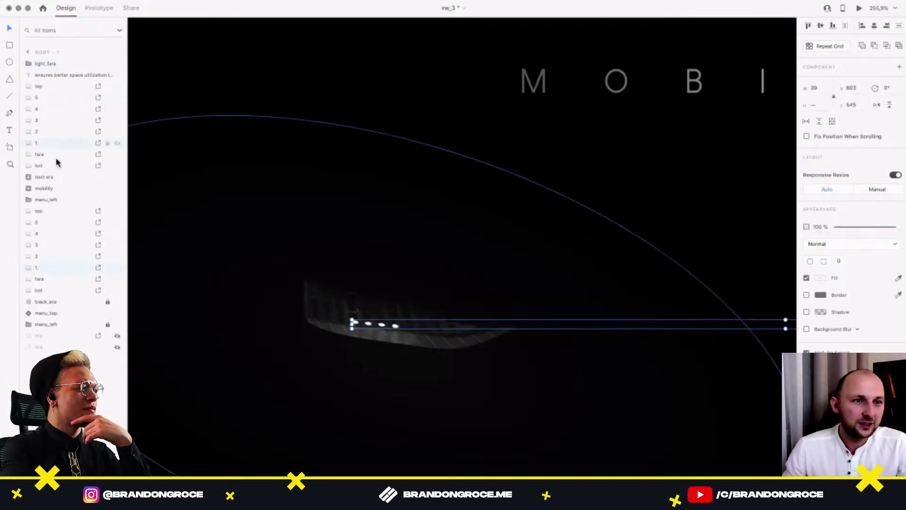
left_click_drag(865, 225, 842, 225)
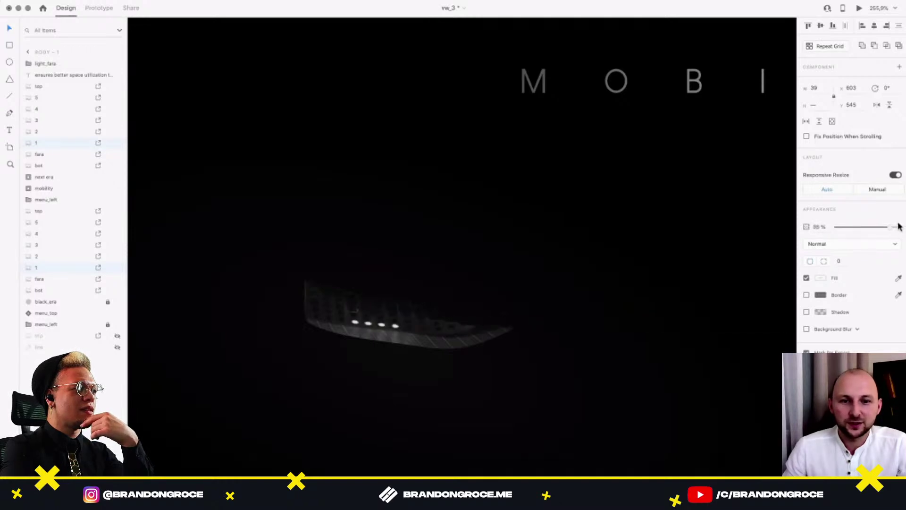
scroll(435, 313, "down", 10)
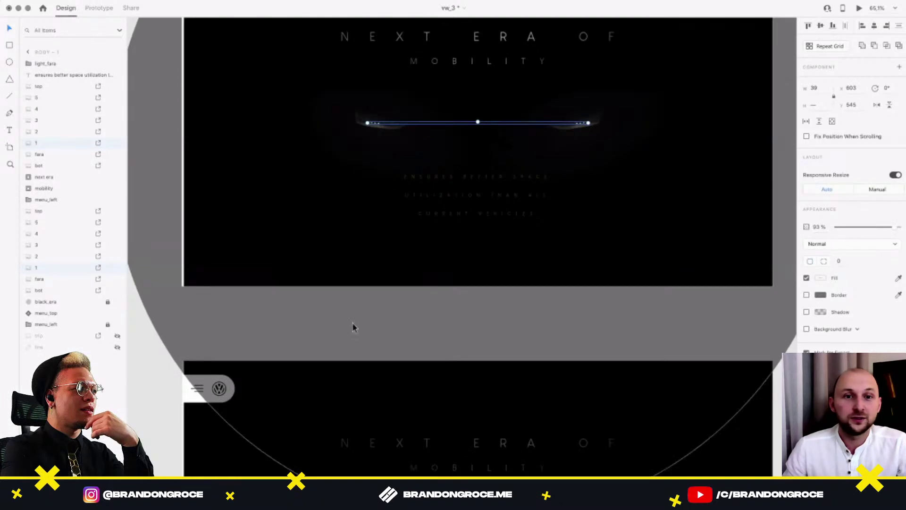
left_click(355, 327)
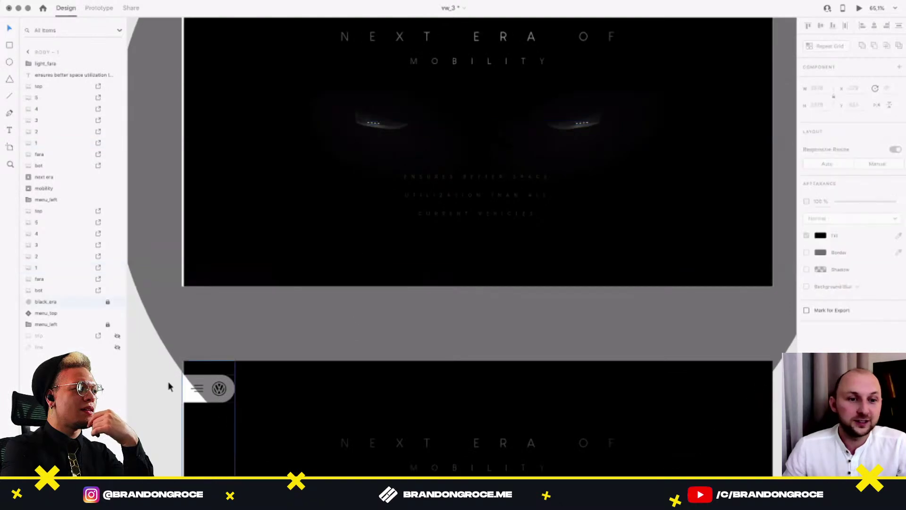
Examine the headlight's lit dots and the light_left glow on the body – 2 artboard.
scroll(313, 115, "up", 5)
scroll(422, 273, "up", 4)
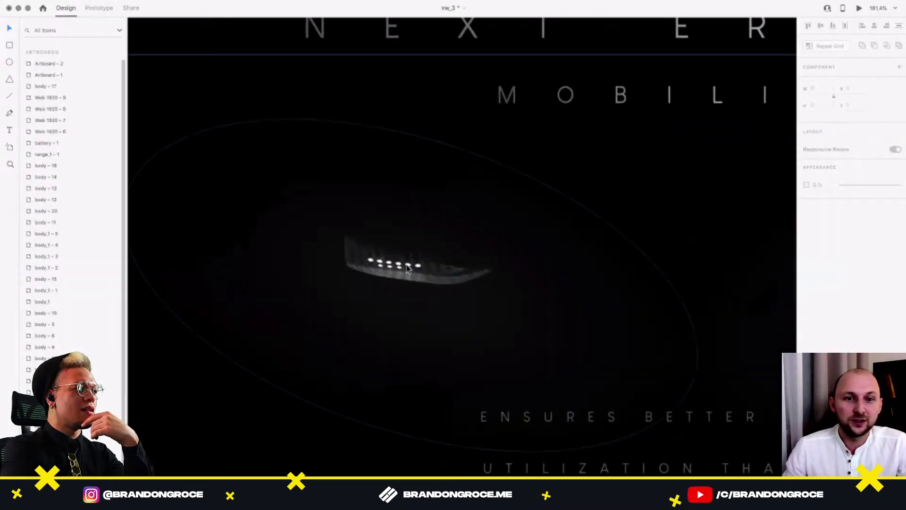
left_click(412, 312, "super")
scroll(412, 312, "down", 9)
left_click_drag(437, 407, 418, 215)
scroll(425, 256, "down", 5)
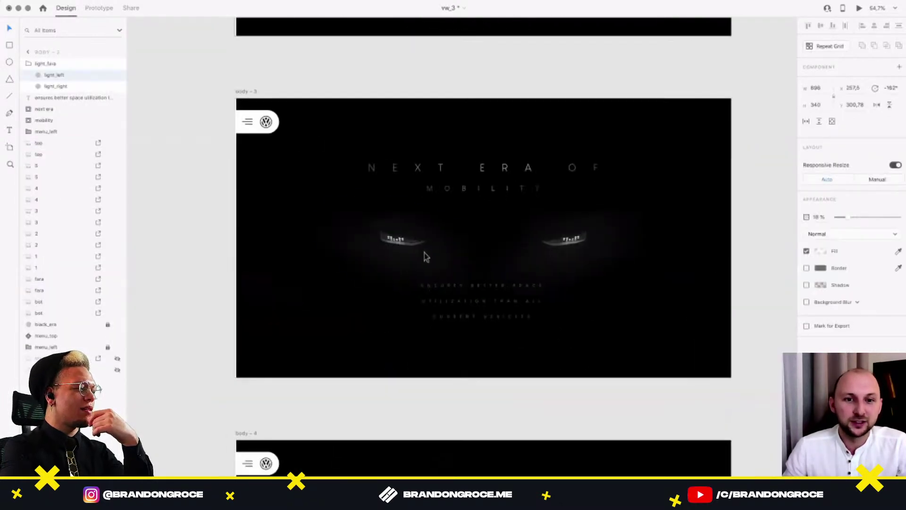
Examine the headlight dots and the light_left glow on the body – 3 artboard.
scroll(411, 253, "up", 6)
left_click_drag(412, 280, 418, 254)
key("super+z")
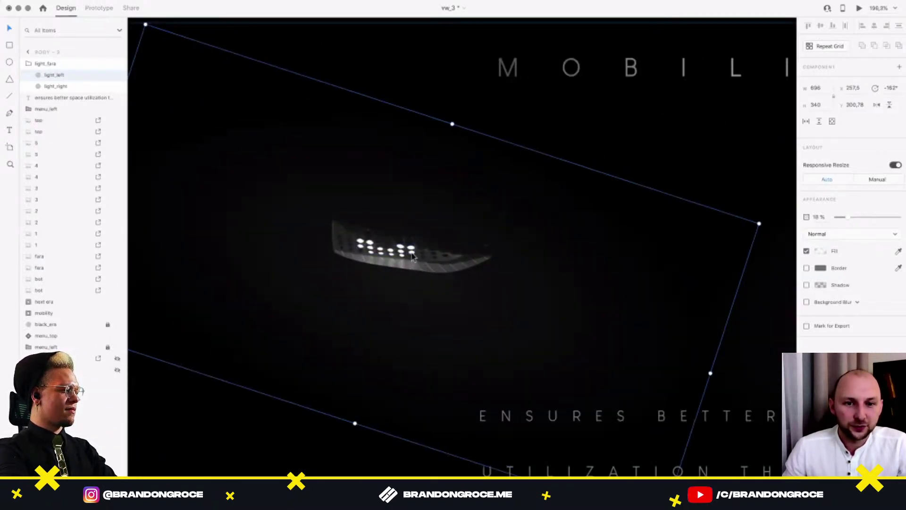
scroll(412, 256, "down", 4)
left_click_drag(446, 125, 424, 236)
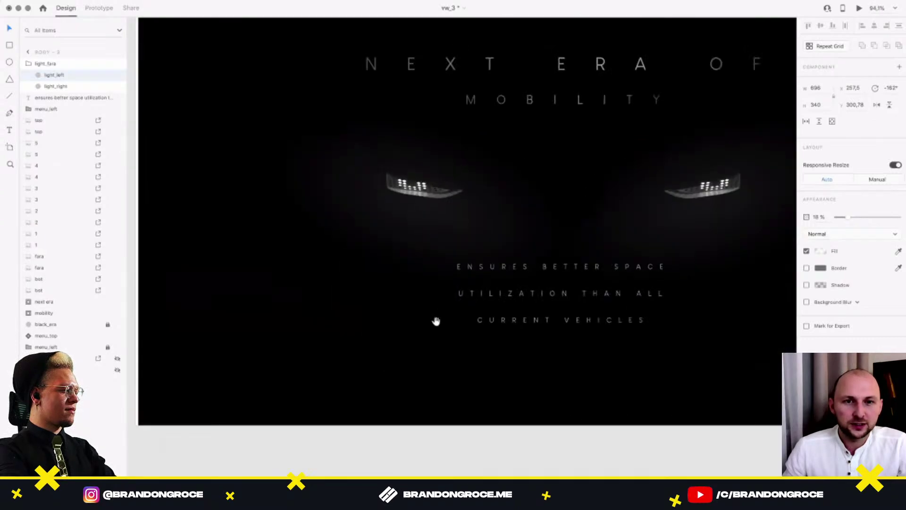
scroll(460, 189, "down", 5)
scroll(447, 358, "down", 3)
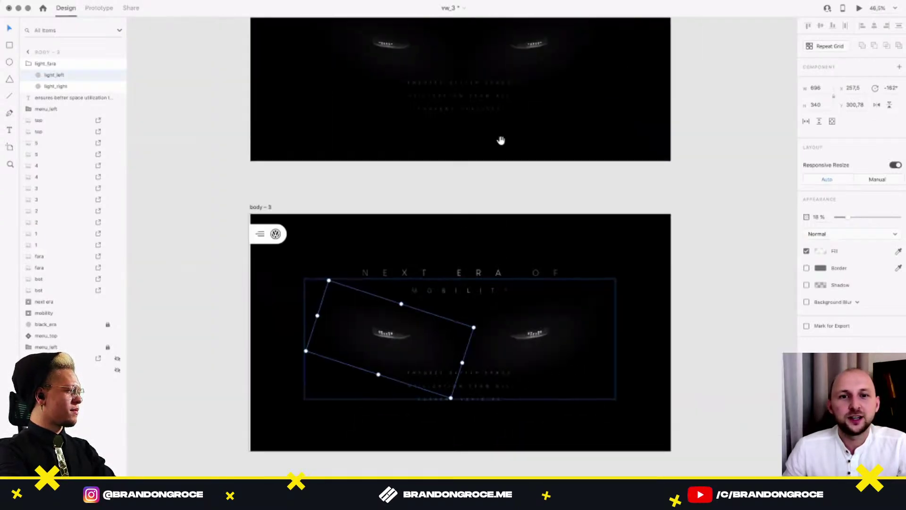
Raise the light_fara group's opacity on the body artboard to 100% and set it back to 0%.
scroll(499, 140, "up", 2)
scroll(463, 268, "down", 2)
scroll(400, 279, "up", 5)
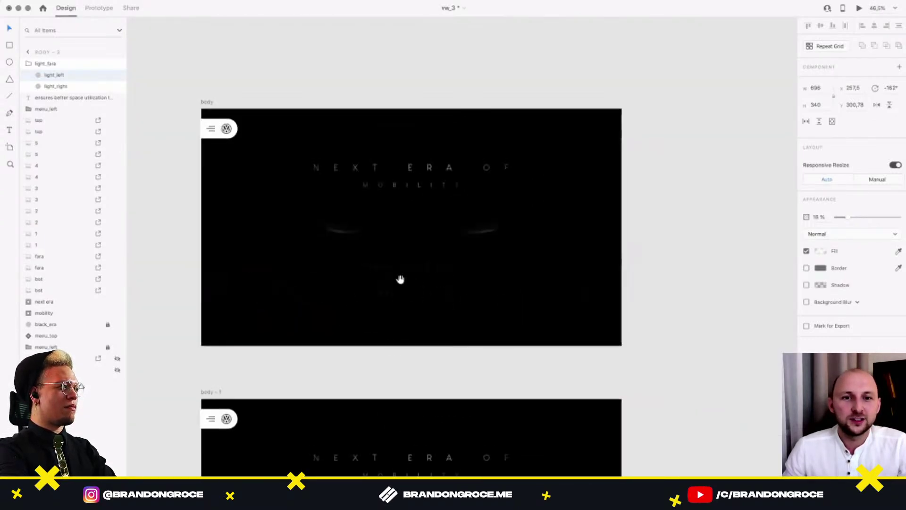
left_click(349, 242)
scroll(333, 227, "up", 2)
left_click(51, 87)
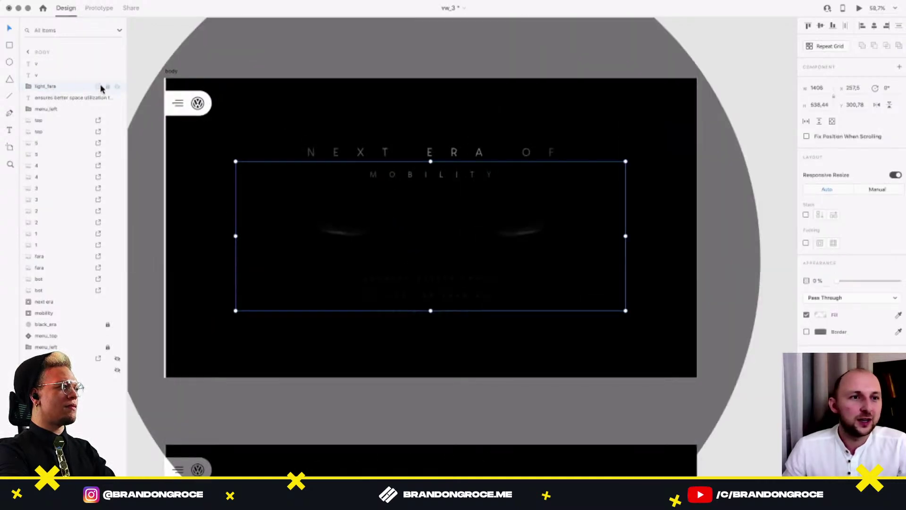
left_click_drag(851, 285, 899, 283)
left_click_drag(522, 226, 519, 247)
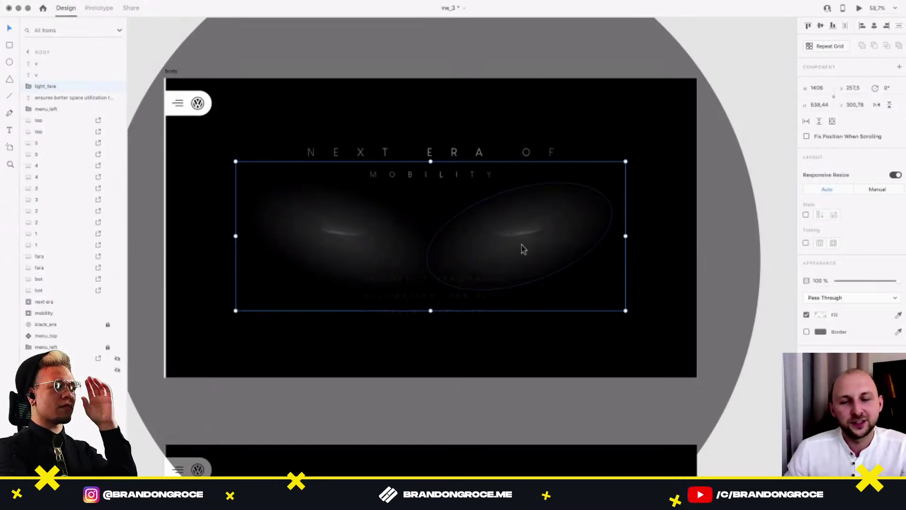
left_click_drag(855, 278, 821, 278)
Inspect the opacity of the light_fara group and of the description text on the body – 1 artboard.
left_click_drag(461, 415, 458, 170)
scroll(410, 317, "down", 3)
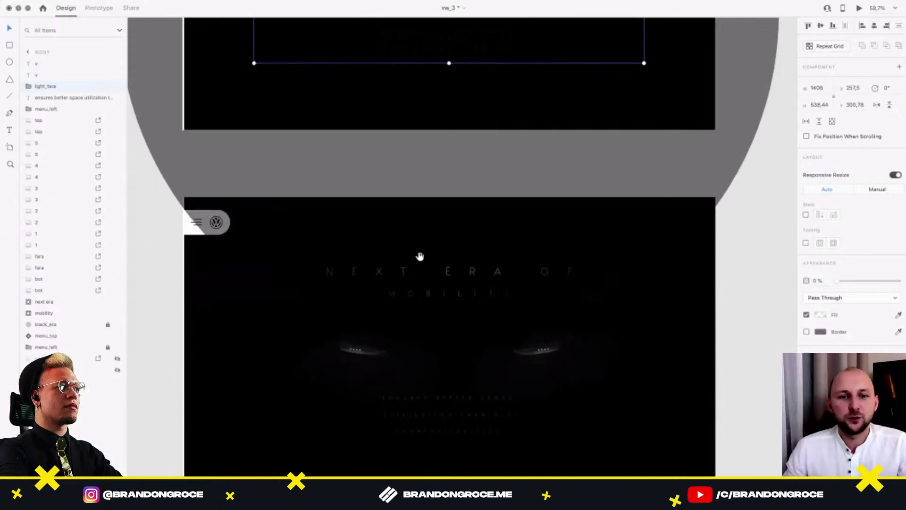
left_click(448, 342)
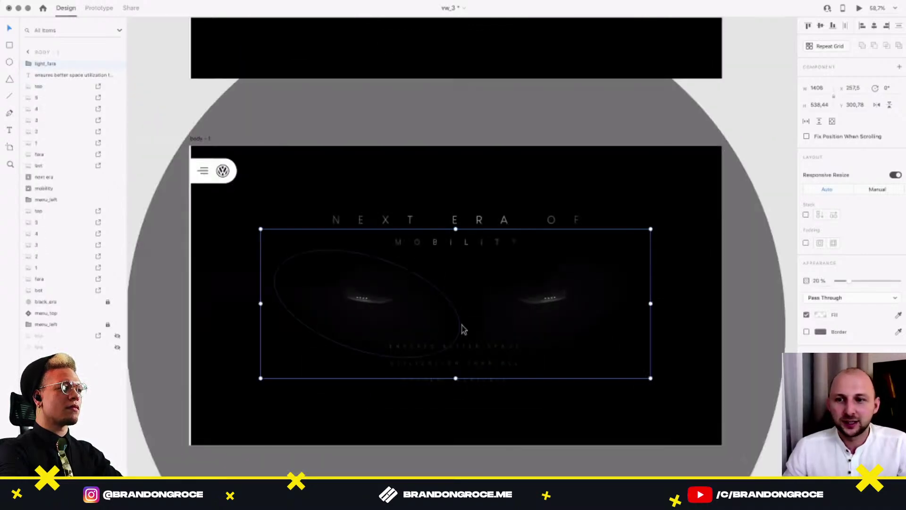
left_click_drag(460, 358, 449, 88)
key("super+z")
left_click_drag(665, 469, 583, 108)
left_click_drag(493, 400, 489, 150)
left_click_drag(469, 362, 485, 146)
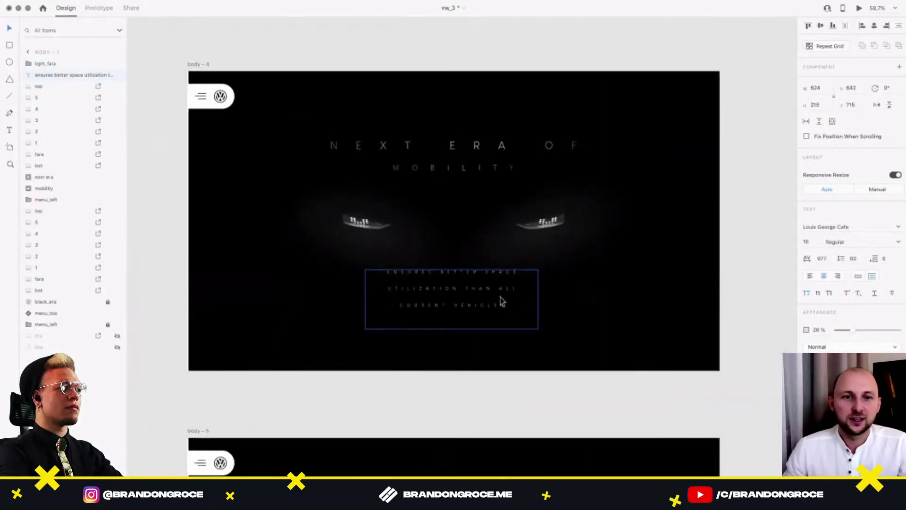
Compare the description text's opacity on body – 4 with the light_fara group's opacity on body – 5.
left_click(501, 297)
scroll(509, 385, "down", 7)
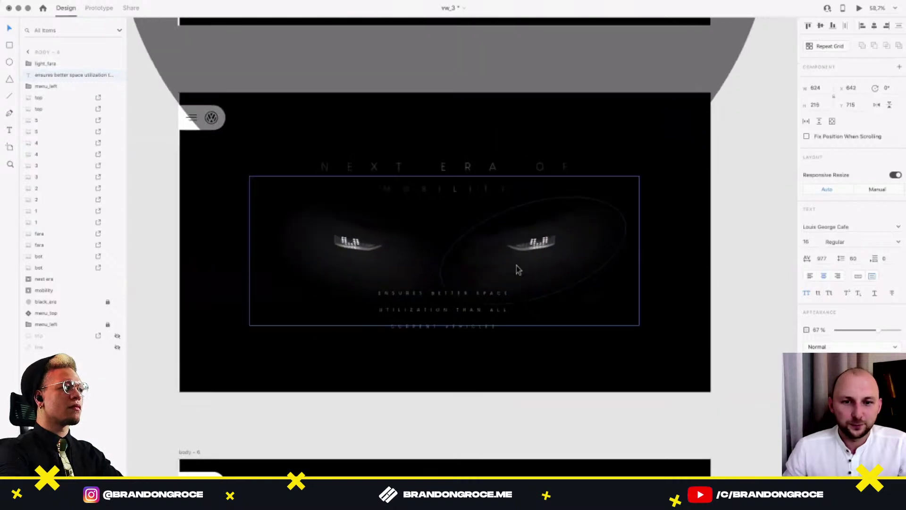
left_click(550, 263)
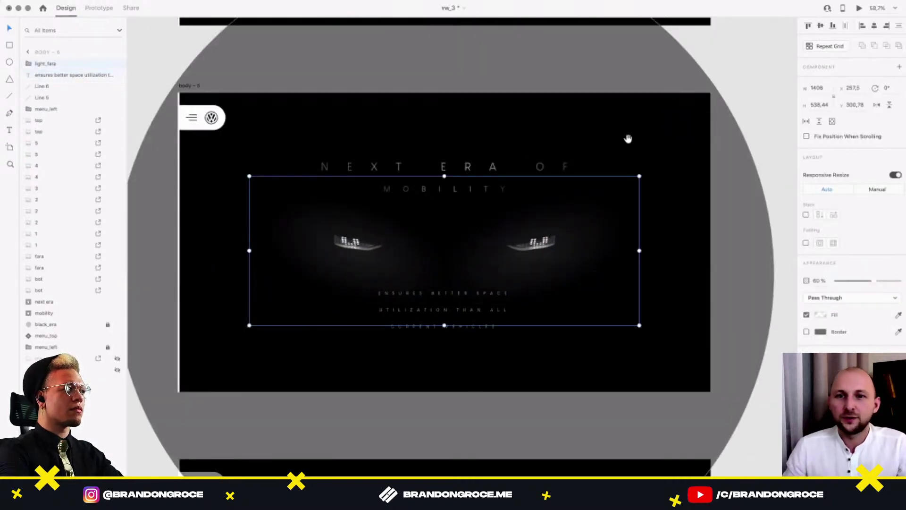
scroll(628, 139, "down", 3)
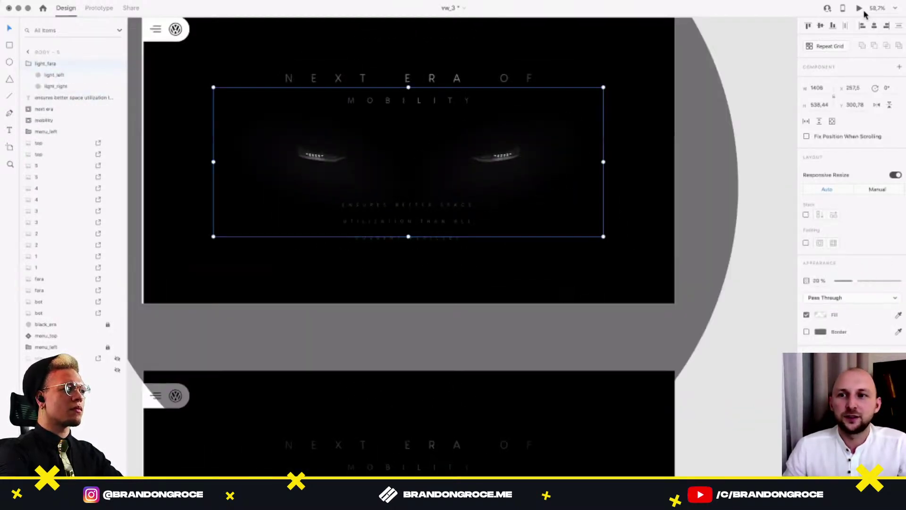
Play the prototype preview of the headlight sequence and close the preview window.
key("super+Return")
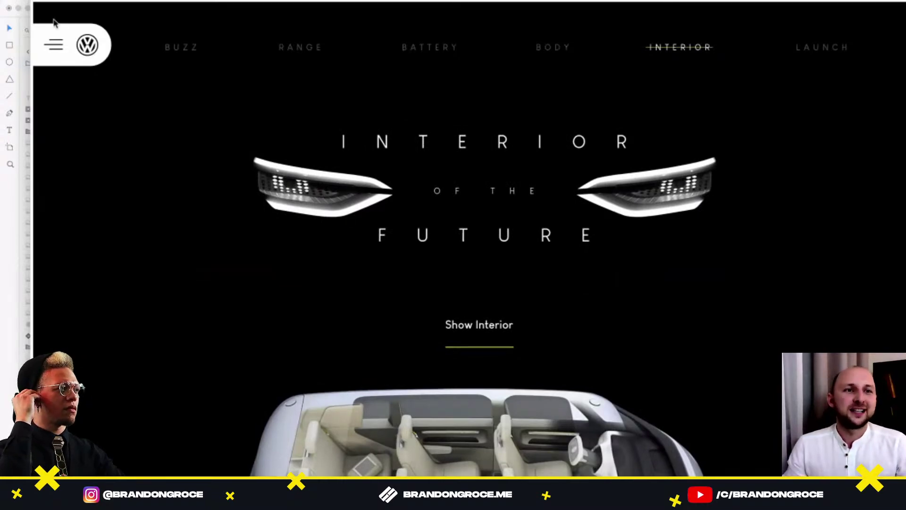
left_click(40, 5)
left_click(762, 371)
Review the artboards from body – 3 to body – 6 and inspect the light_fara group on body – 5.
left_click_drag(433, 325, 479, 236)
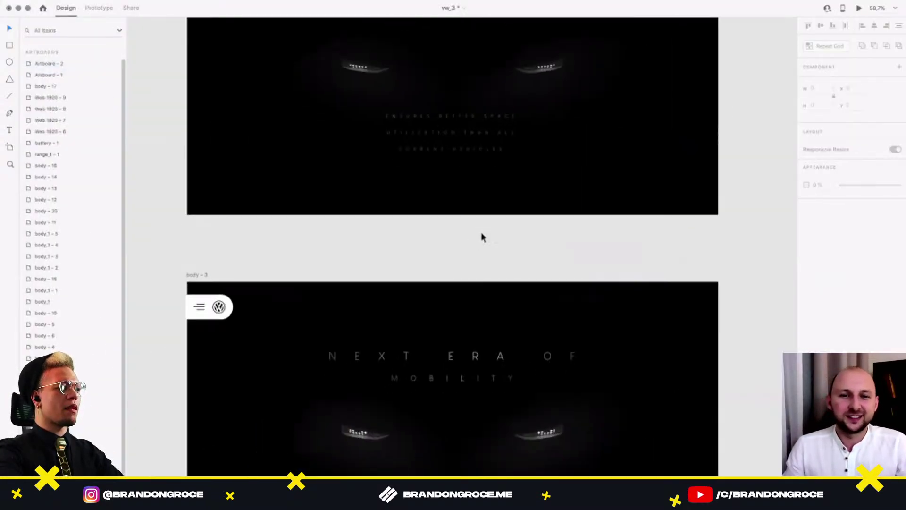
scroll(481, 235, "down", 3)
left_click_drag(599, 473, 595, 267)
left_click_drag(527, 459, 503, 253)
left_click_drag(519, 474, 506, 273)
scroll(427, 356, "down", 2)
scroll(427, 357, "up", 3)
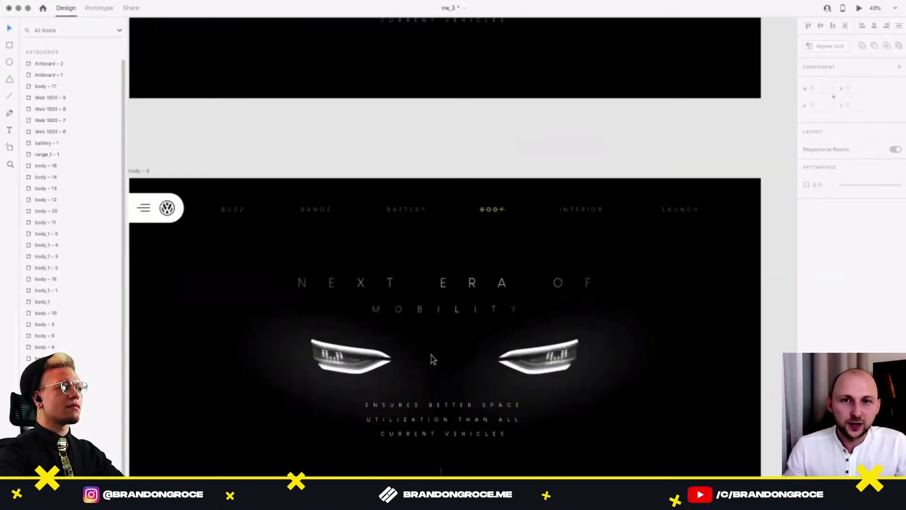
scroll(501, 358, "up", 2)
scroll(502, 358, "down", 5)
left_click(570, 137)
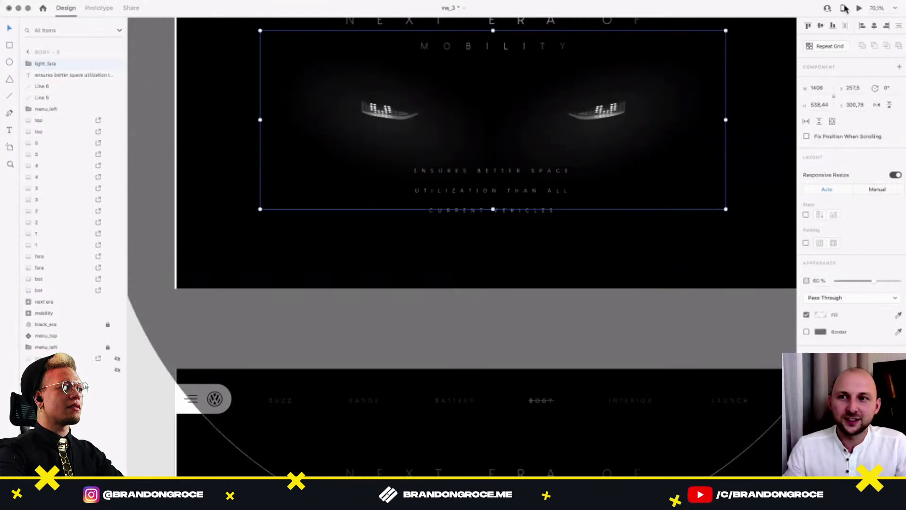
Play the prototype from the body – 5 artboard, close the preview, and return to the body – 6 artboard.
left_click(860, 9)
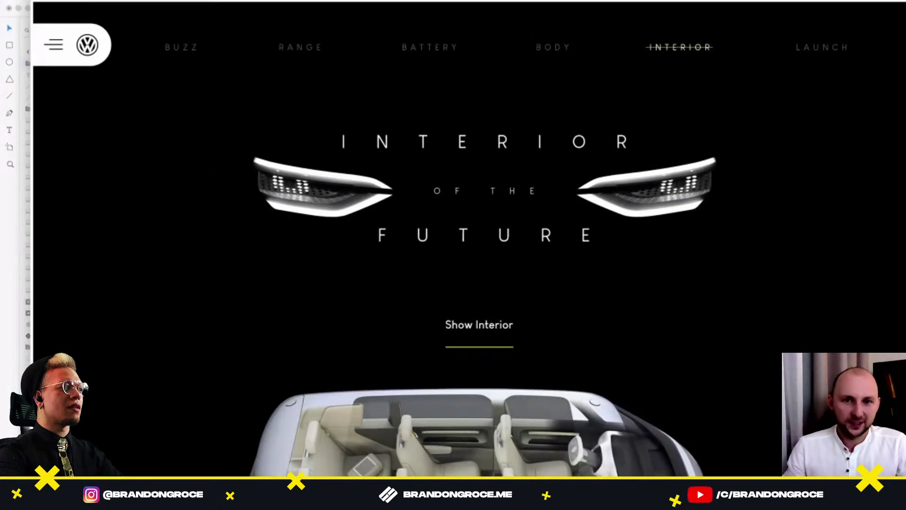
key("super+w")
scroll(451, 263, "down", 5)
left_click_drag(526, 335, 473, 251)
left_click(666, 338)
scroll(422, 328, "up", 2)
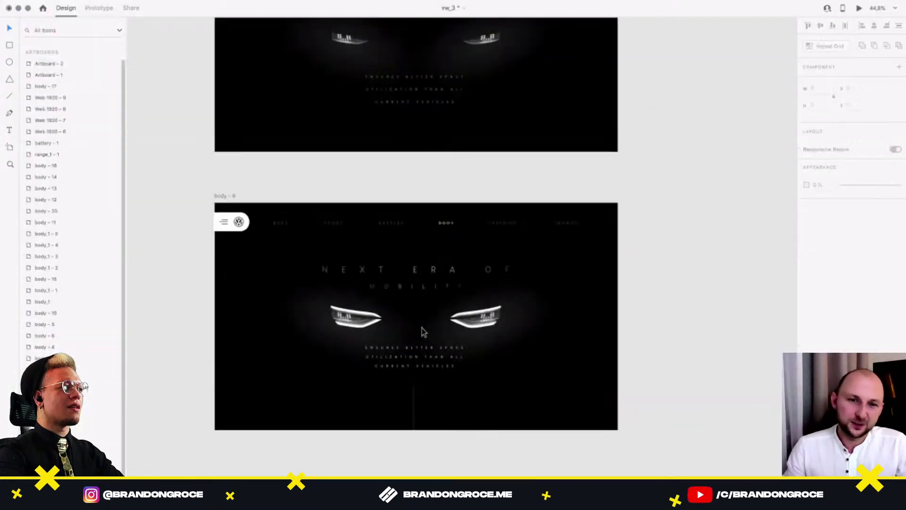
scroll(396, 340, "up", 5)
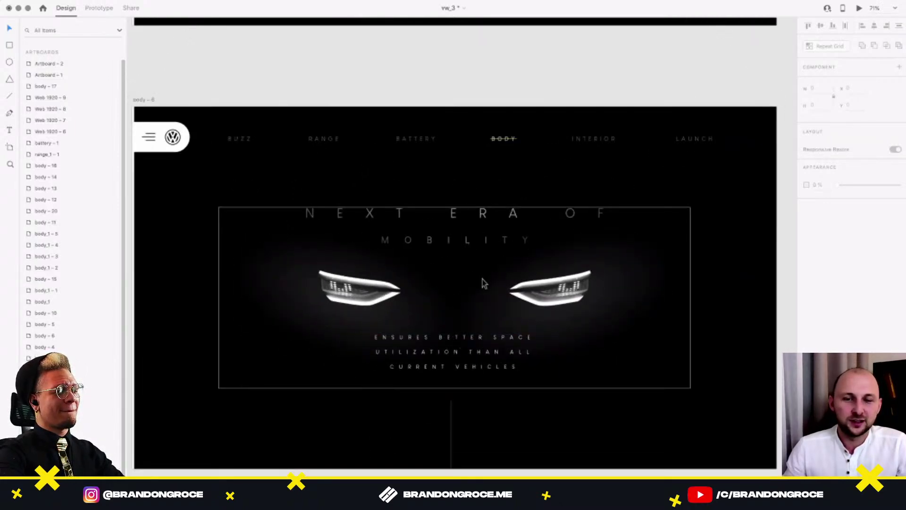
Go to the Interior of the Future artboard and inspect its interior title layer.
scroll(484, 283, "down", 5)
scroll(484, 279, "down", 2)
left_click_drag(639, 120, 508, 356)
left_click_drag(680, 121, 493, 306)
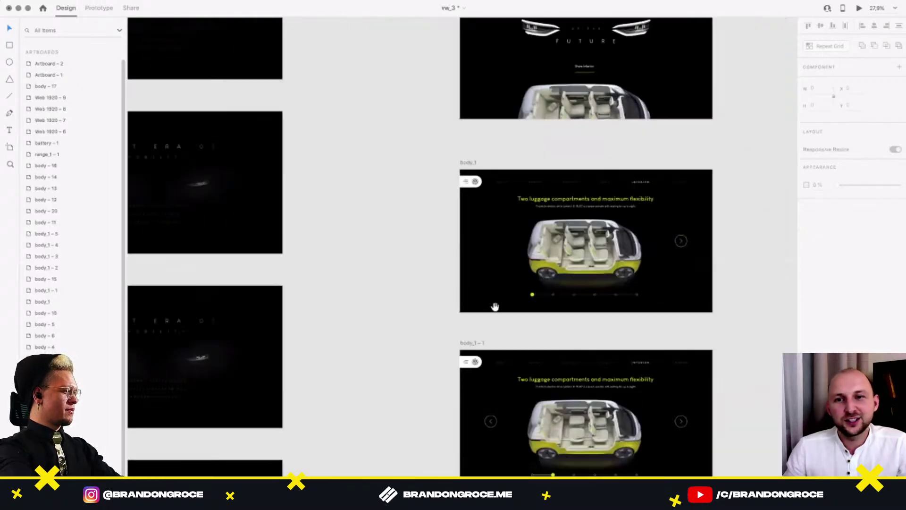
left_click_drag(518, 155, 439, 368)
scroll(477, 149, "up", 8)
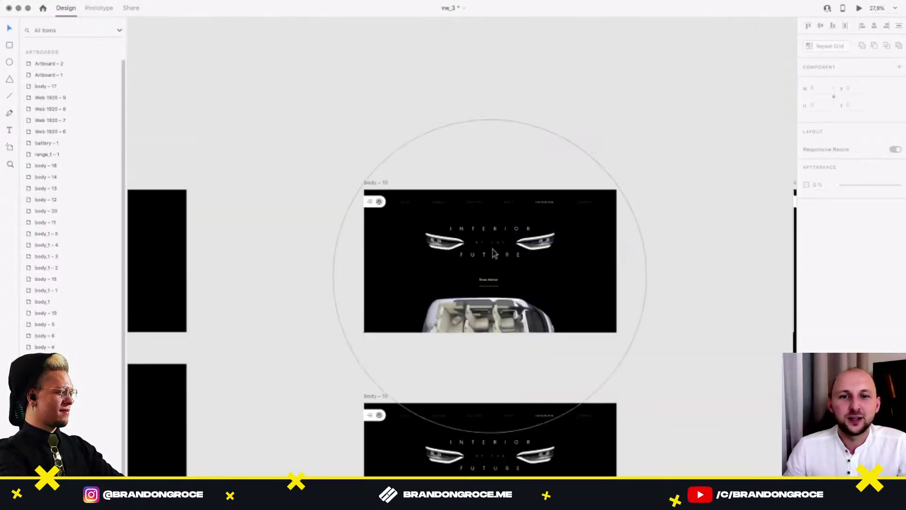
scroll(506, 209, "up", 5)
left_click(501, 211)
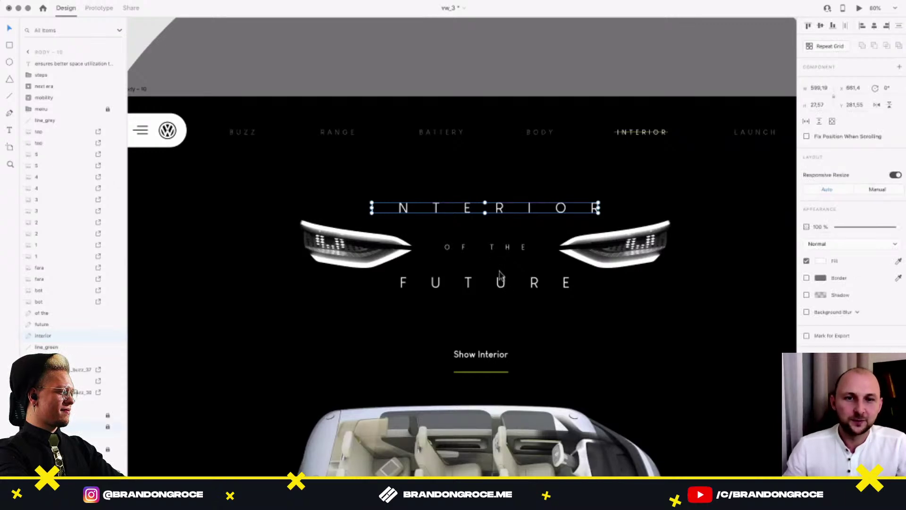
scroll(499, 275, "down", 3)
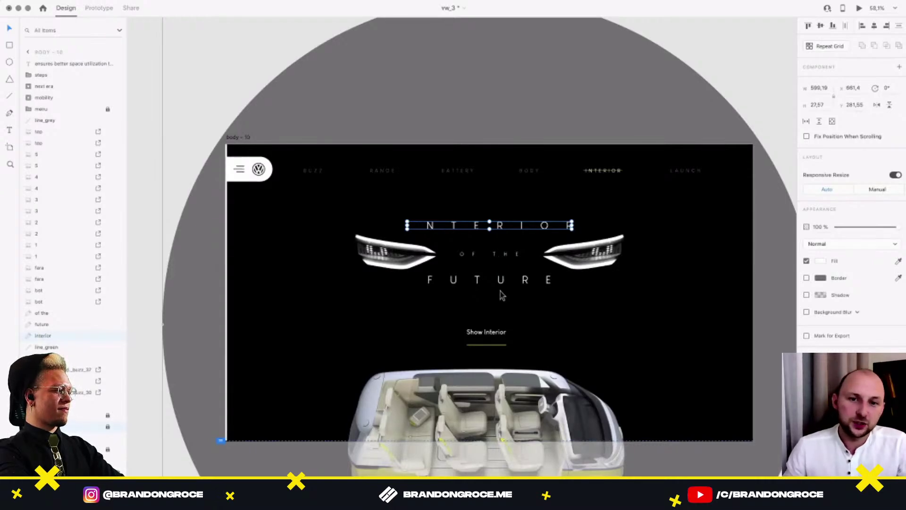
Return to the body – 6 artboard and inspect the opacity of the of the, future and interior title layers.
scroll(499, 282, "down", 8)
left_click_drag(419, 380, 487, 180)
scroll(448, 283, "up", 6)
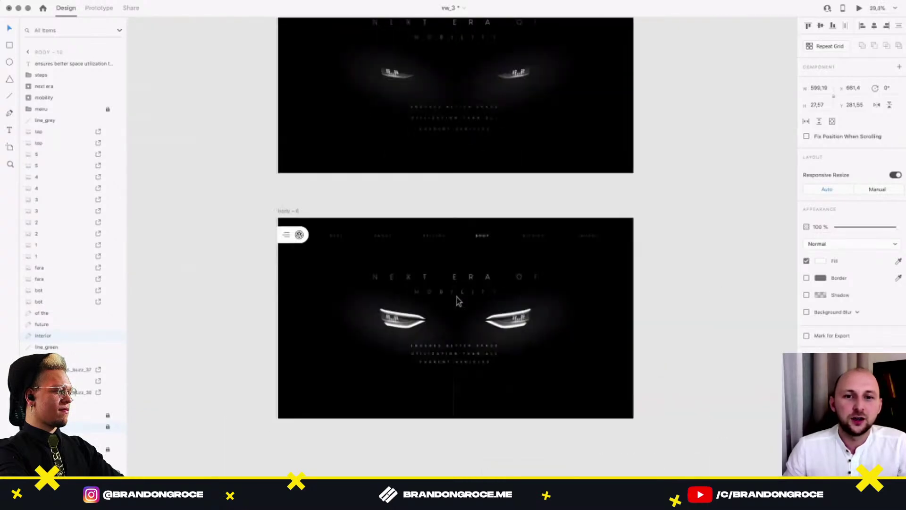
scroll(458, 301, "up", 1)
left_click(479, 339)
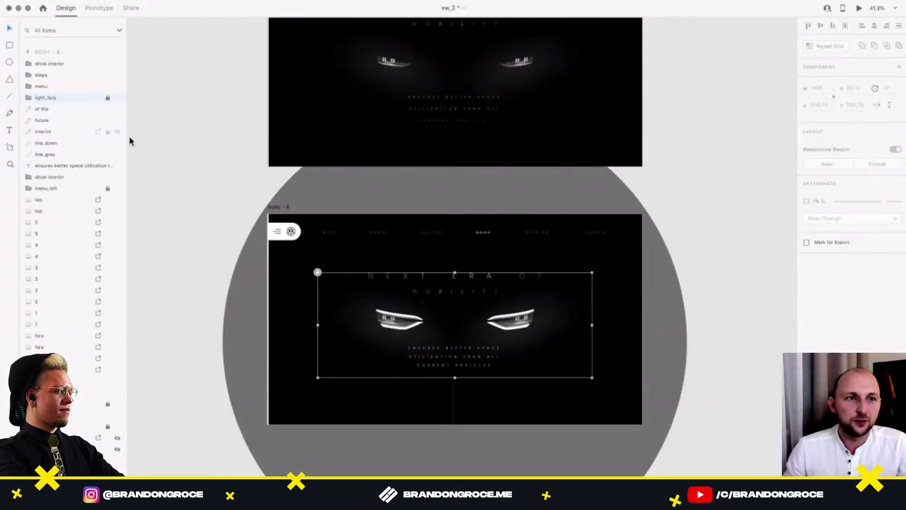
left_click(47, 110)
left_click(49, 131, "shift")
scroll(470, 321, "up", 4)
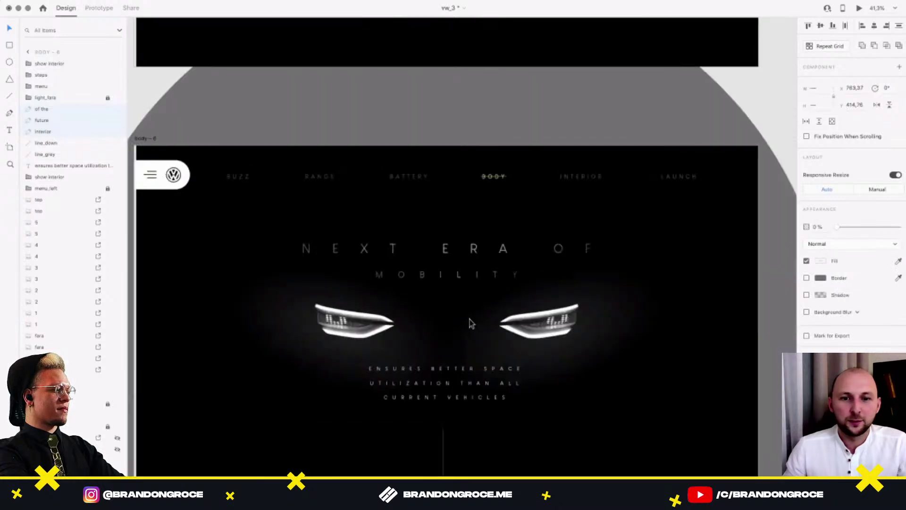
Inspect the light_fara headlight group on the body – 6 artboard.
left_click_drag(841, 230, 801, 246)
scroll(486, 334, "down", 5)
left_click(488, 334)
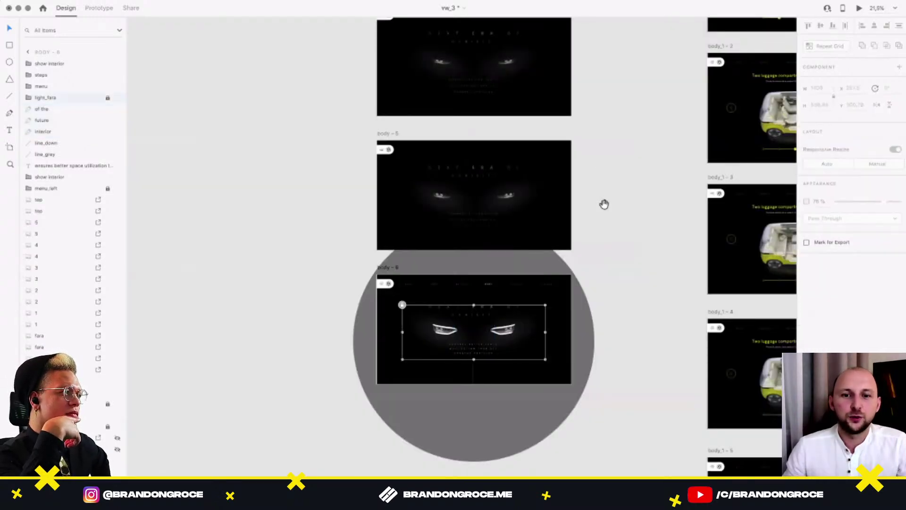
Go to the body – 10 artboard and inspect the opacity of its of the title layer.
left_click_drag(604, 203, 449, 434)
left_click_drag(619, 151, 527, 366)
left_click_drag(574, 142, 506, 304)
left_click(509, 105)
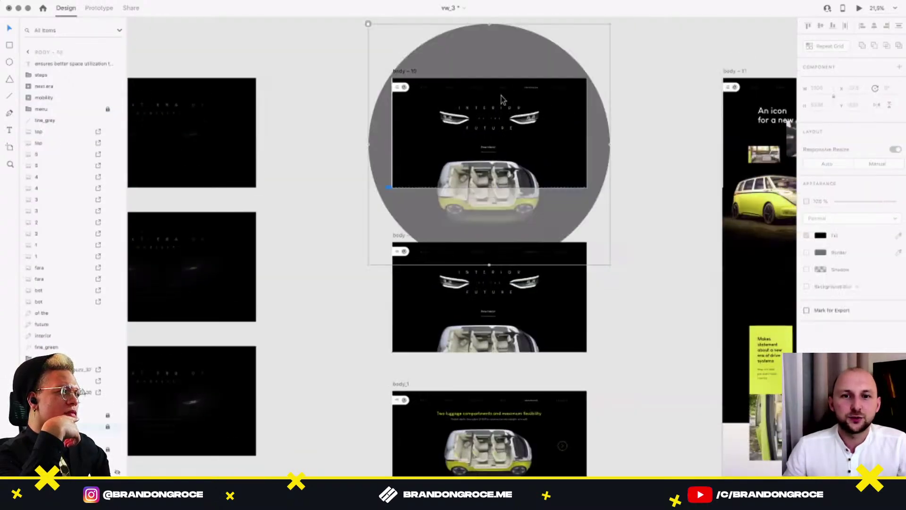
scroll(509, 108, "up", 5)
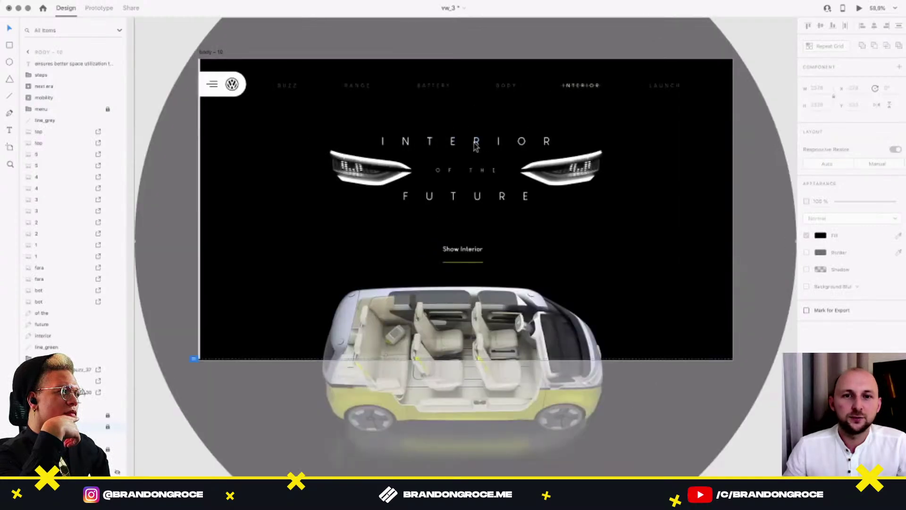
left_click(474, 170)
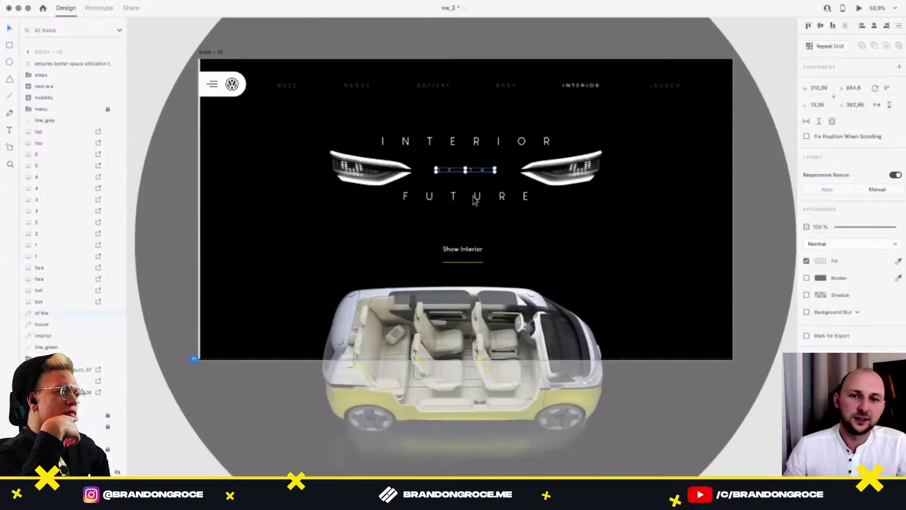
Return to the body artboard and review the trigger options of its transition to body – 1 in prototype mode.
scroll(481, 137, "down", 5)
scroll(437, 98, "left", 10)
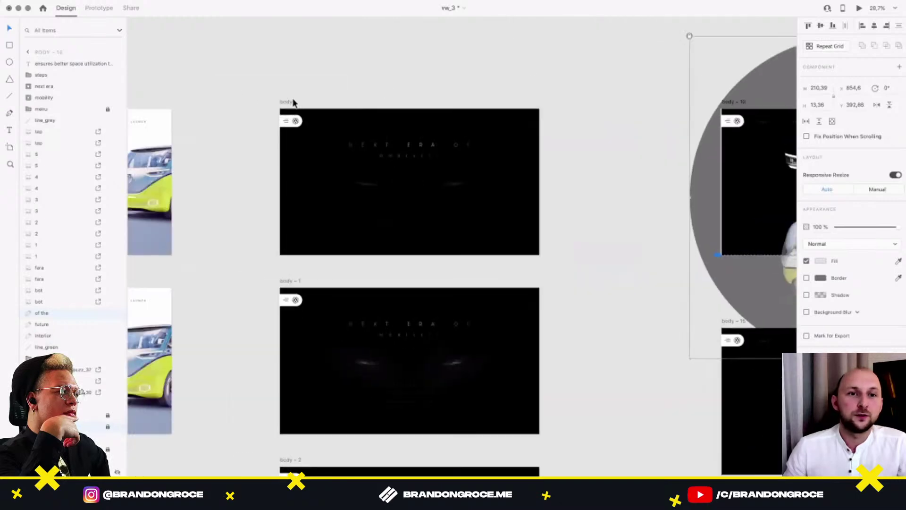
left_click(293, 102)
left_click_drag(392, 147, 402, 141)
scroll(432, 152, "down", 10)
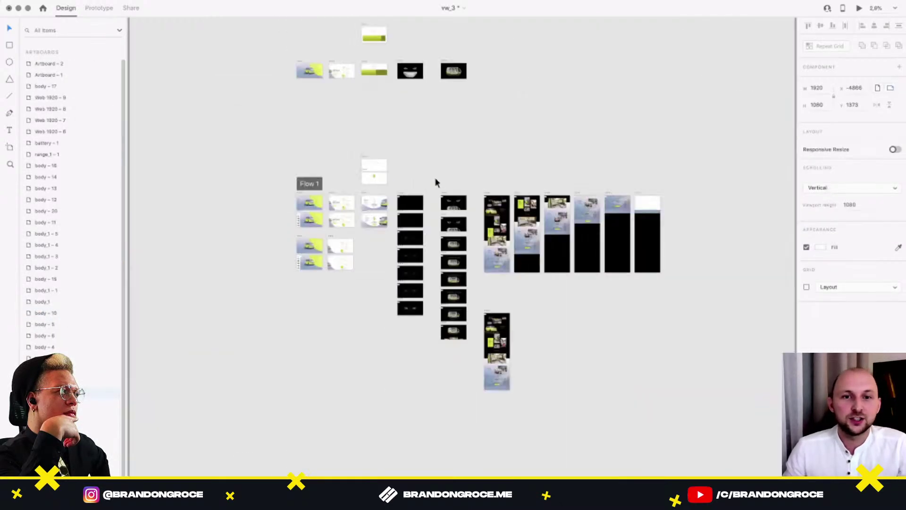
scroll(432, 156, "up", 5)
scroll(333, 308, "up", 4)
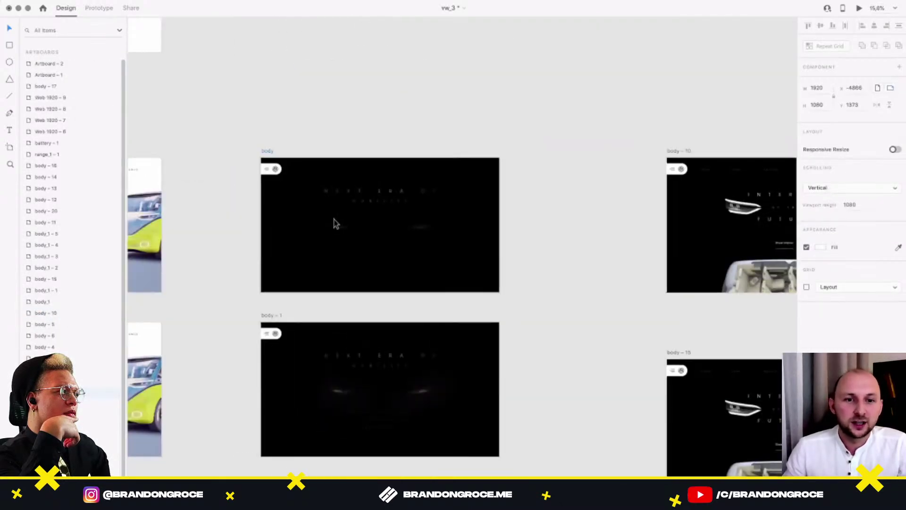
left_click(98, 8)
left_click(891, 52)
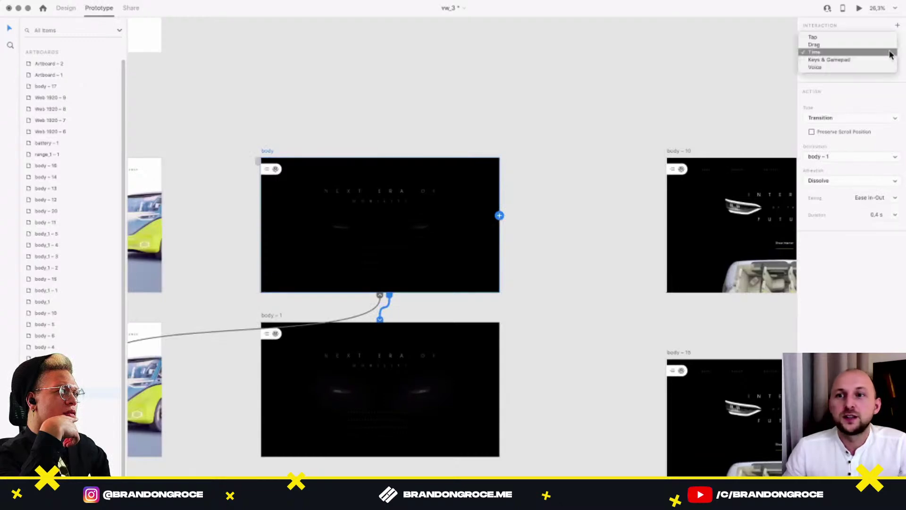
left_click(855, 53)
left_click(855, 53)
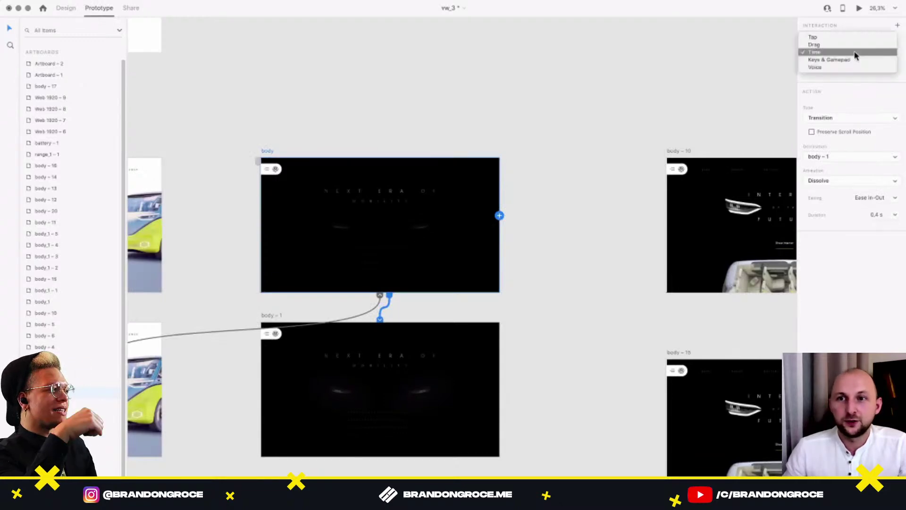
left_click(855, 52)
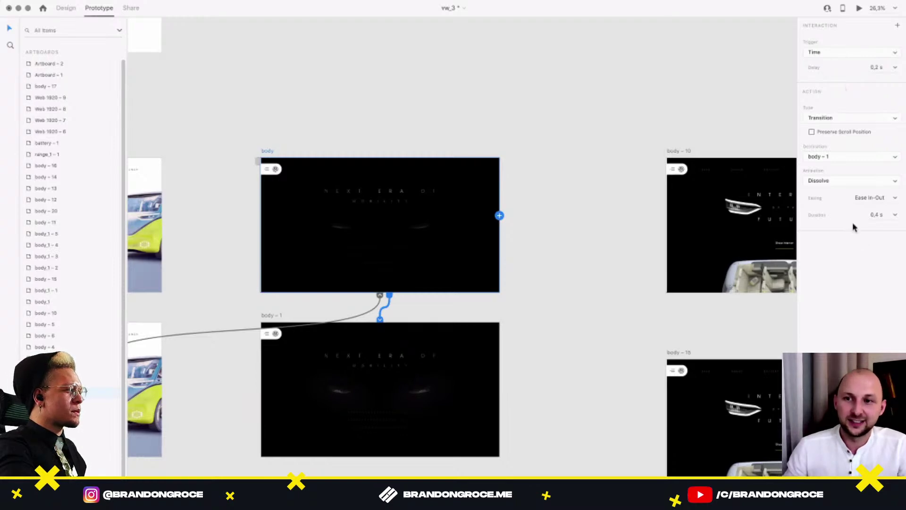
Examine the easing options and the duration of the body artboard's dissolve transition.
left_click(895, 198)
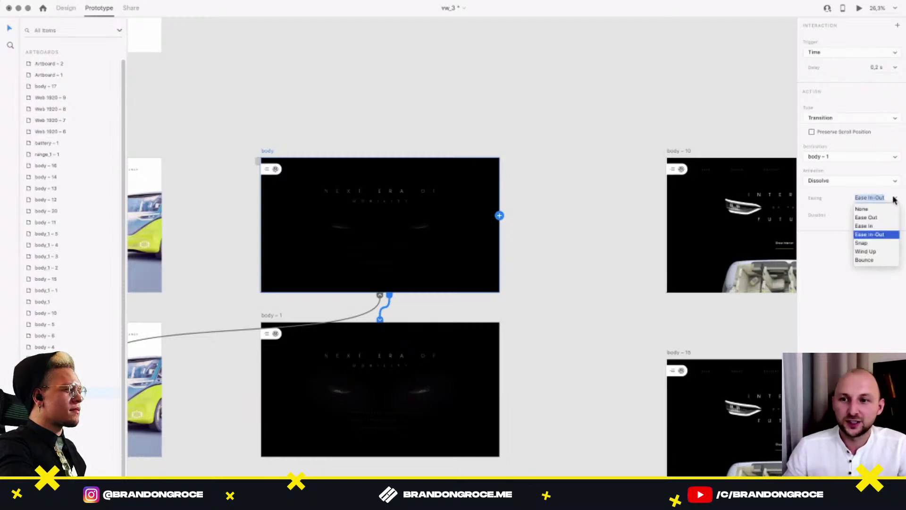
left_click(874, 235)
left_click(874, 216)
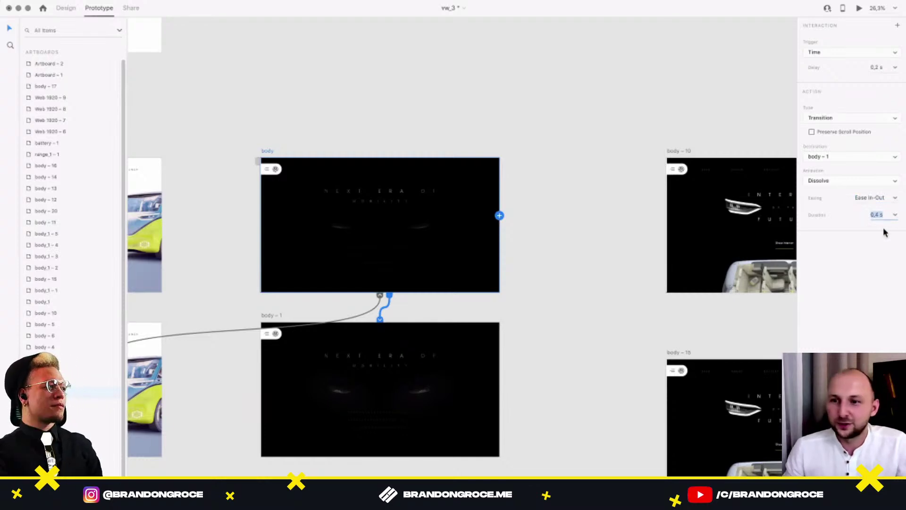
Reselect the body artboard and review the available delay values of its time trigger.
left_click(384, 192)
scroll(518, 209, "down", 5)
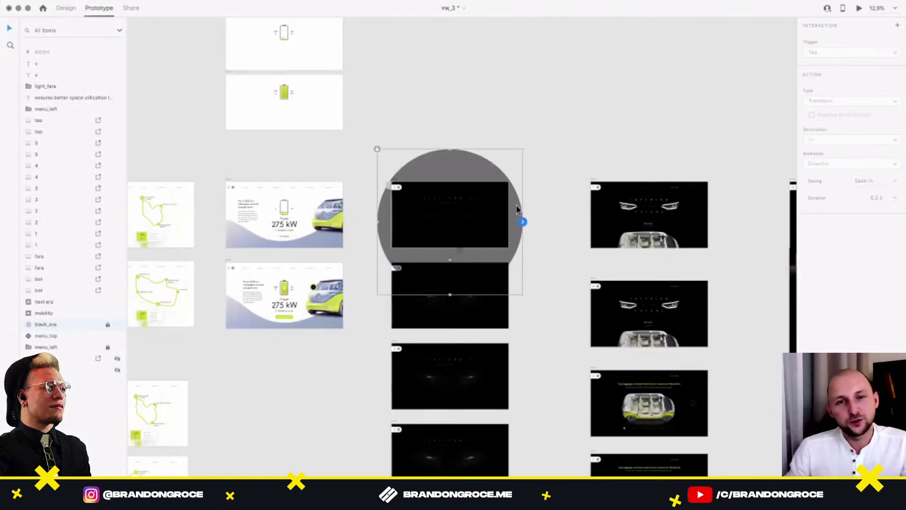
left_click_drag(479, 266, 429, 242)
left_click(457, 209)
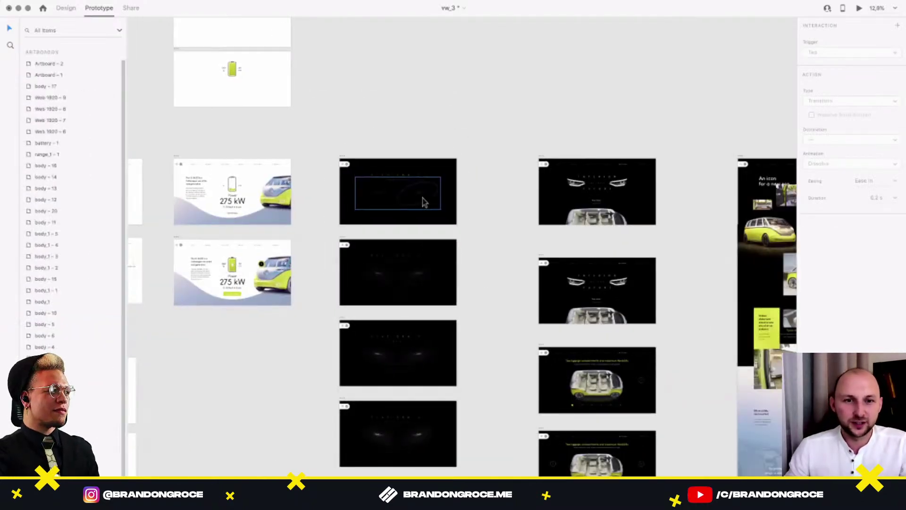
left_click(423, 197)
left_click_drag(420, 202, 419, 154)
scroll(418, 154, "down", 2)
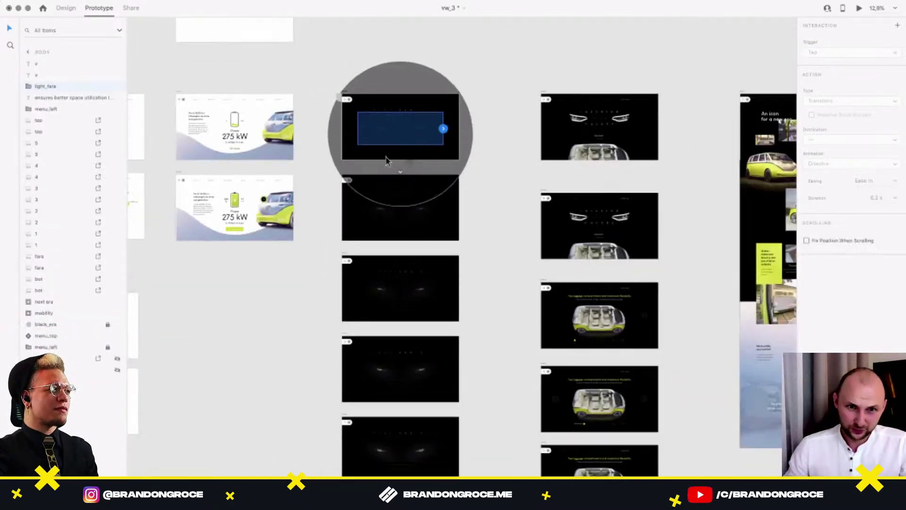
left_click(308, 87)
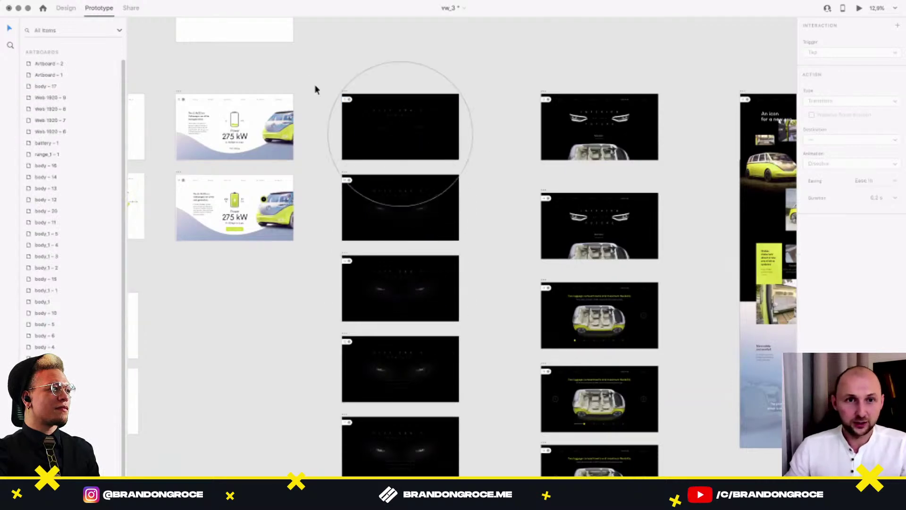
left_click(403, 122)
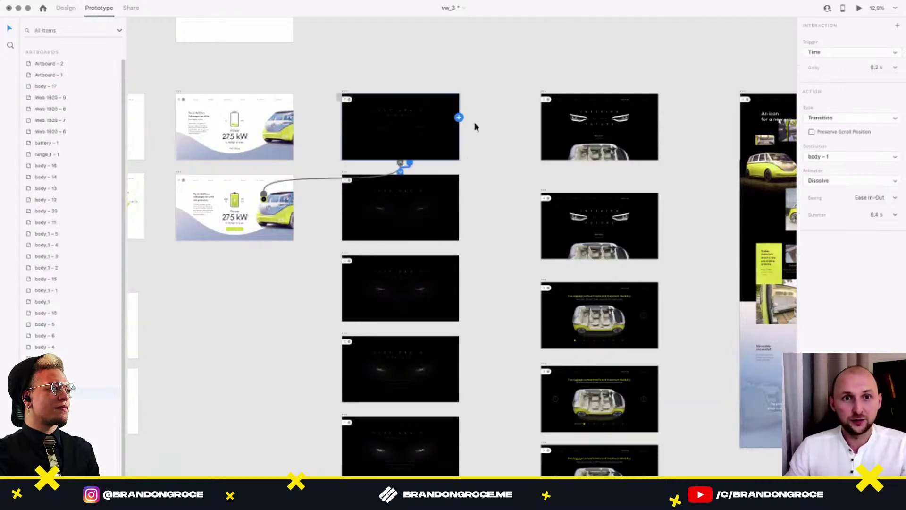
left_click(895, 69)
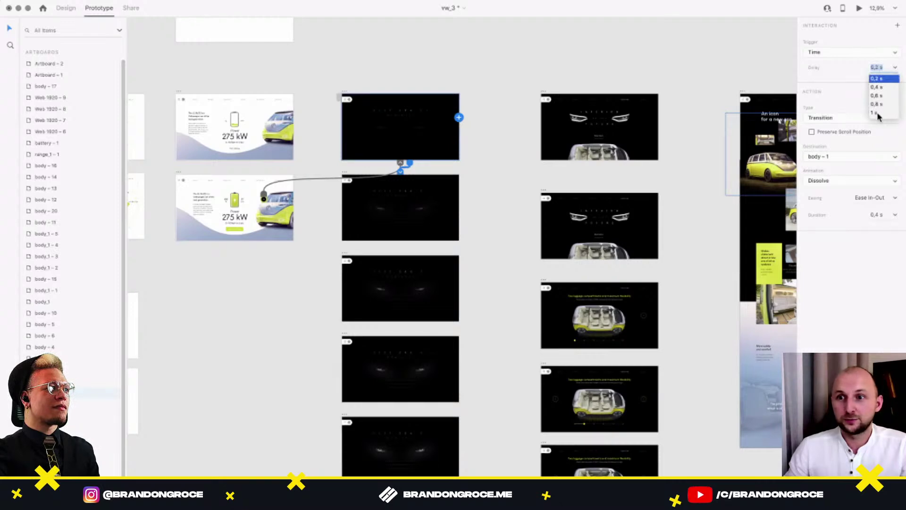
left_click(497, 73)
left_click(491, 151)
Select the first four body artboards together and examine their shared transition settings.
left_click(415, 132)
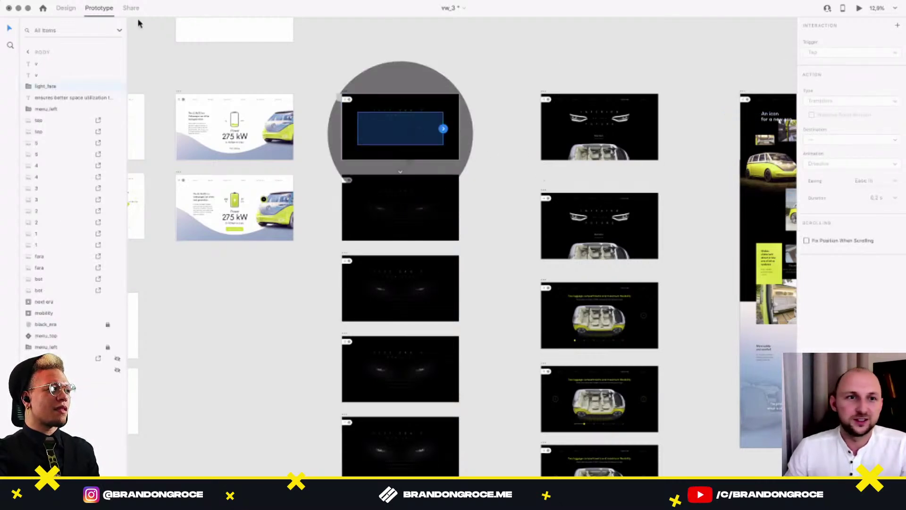
key("Escape")
left_click_drag(326, 78, 482, 412)
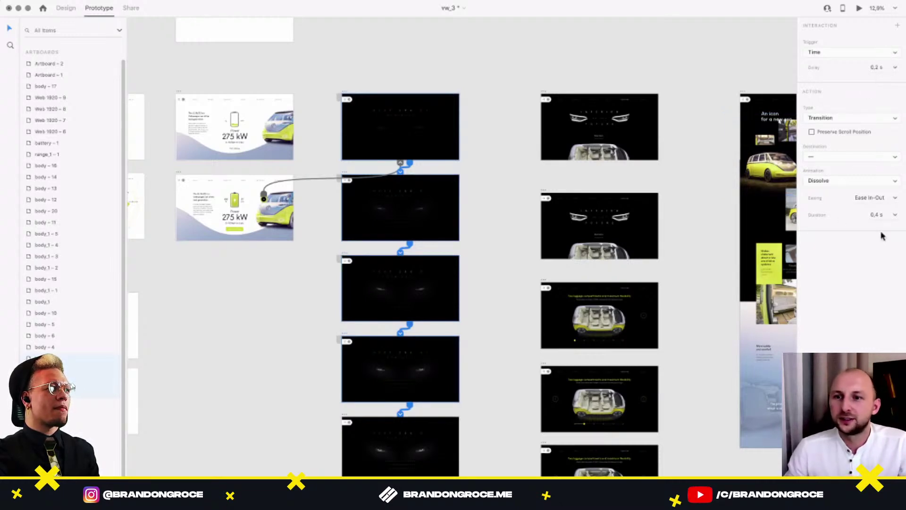
left_click(496, 310)
Play the prototype from the charged battery artboard through the headlight sequence to the interior view, and close the preview.
left_click_drag(502, 393, 524, 152)
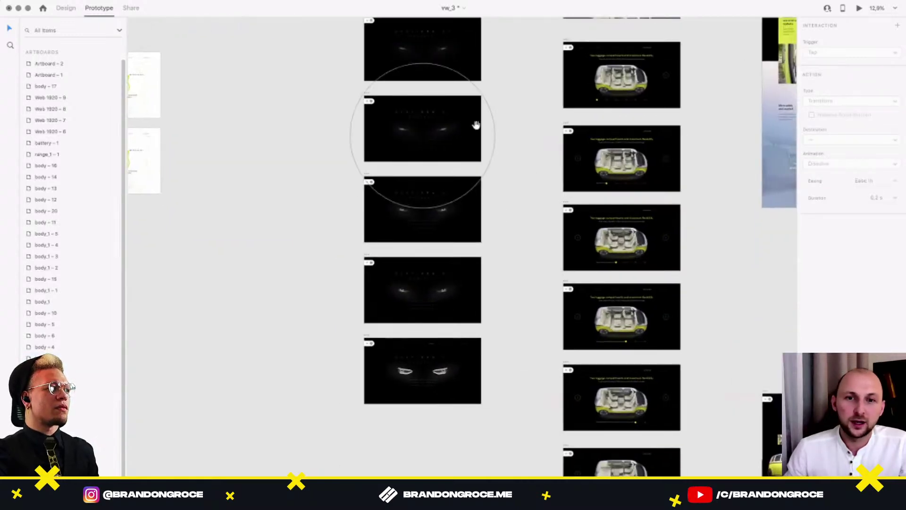
left_click_drag(475, 125, 392, 194)
left_click_drag(411, 242, 488, 285)
left_click(402, 230)
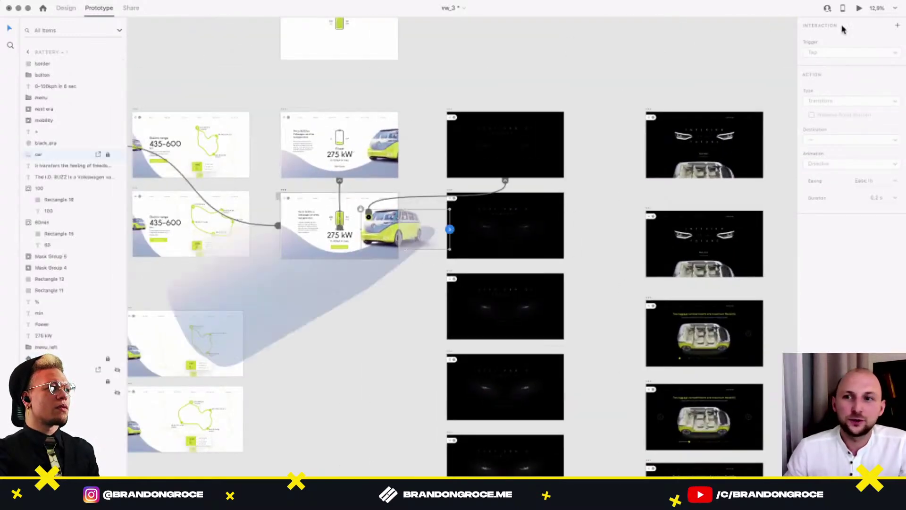
key("super+Return")
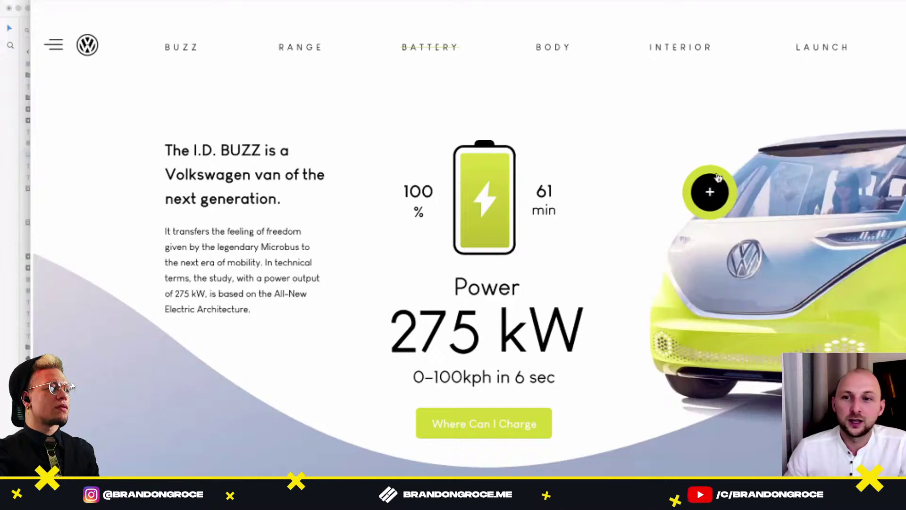
left_click(721, 214)
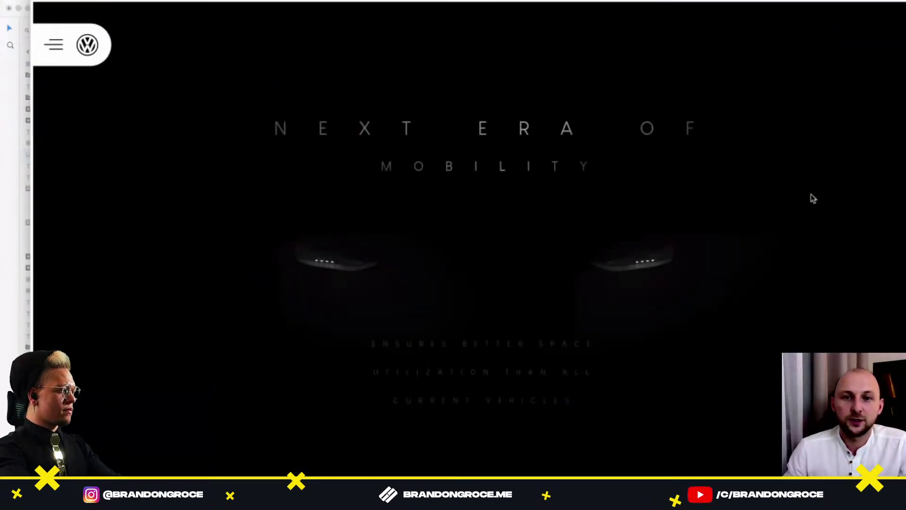
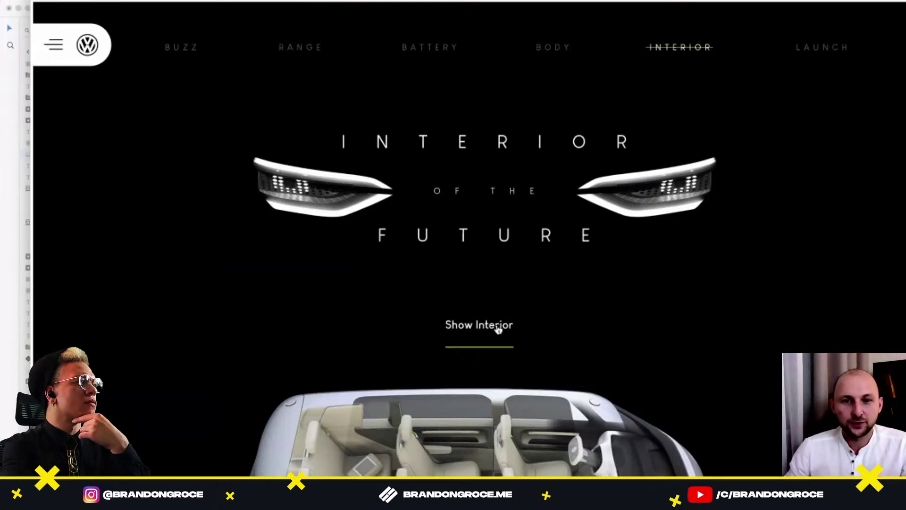
left_click(749, 262)
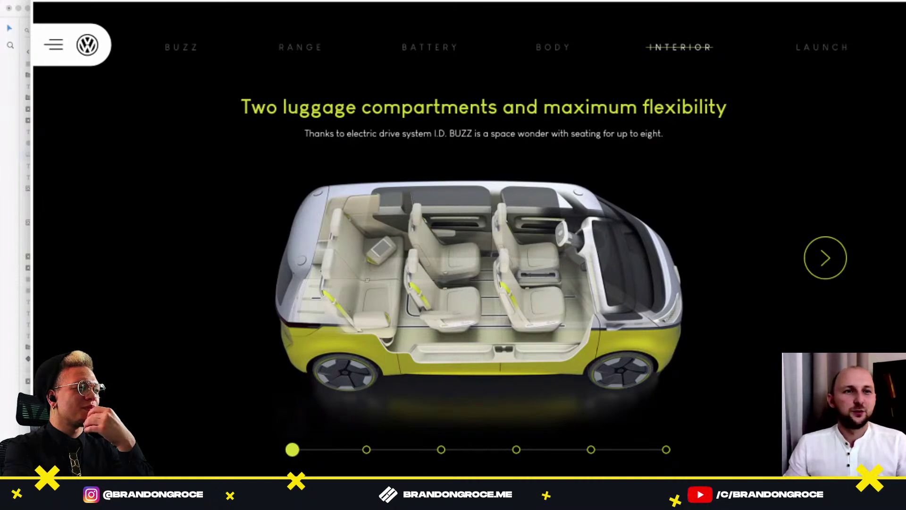
key("Escape")
left_click(404, 375)
Go to Artboard – 2 and inspect its stacked car image layers in design mode.
scroll(404, 375, "down", 3)
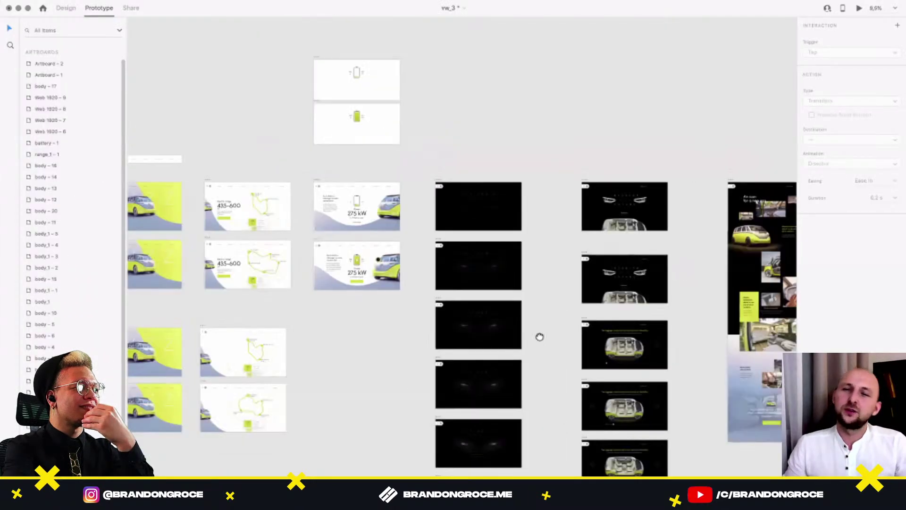
scroll(559, 228, "up", 8)
left_click_drag(568, 165, 489, 213)
scroll(471, 212, "up", 6)
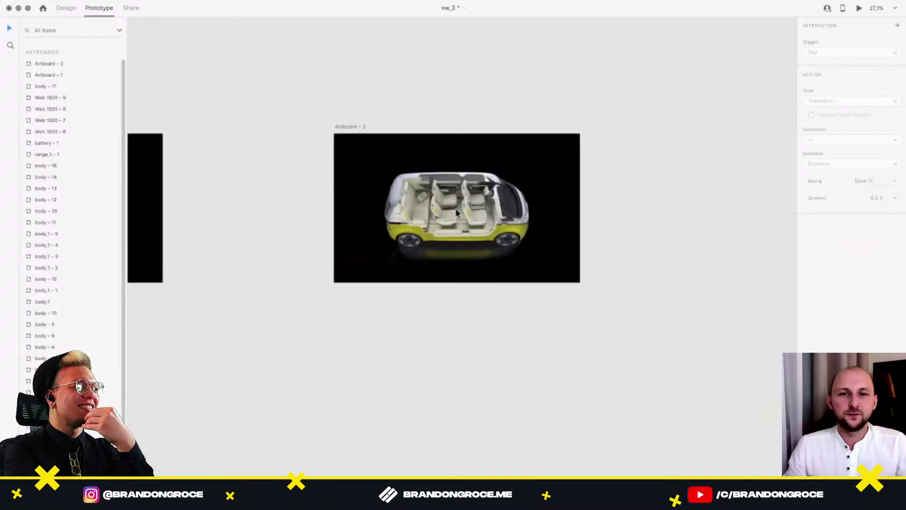
left_click(472, 209)
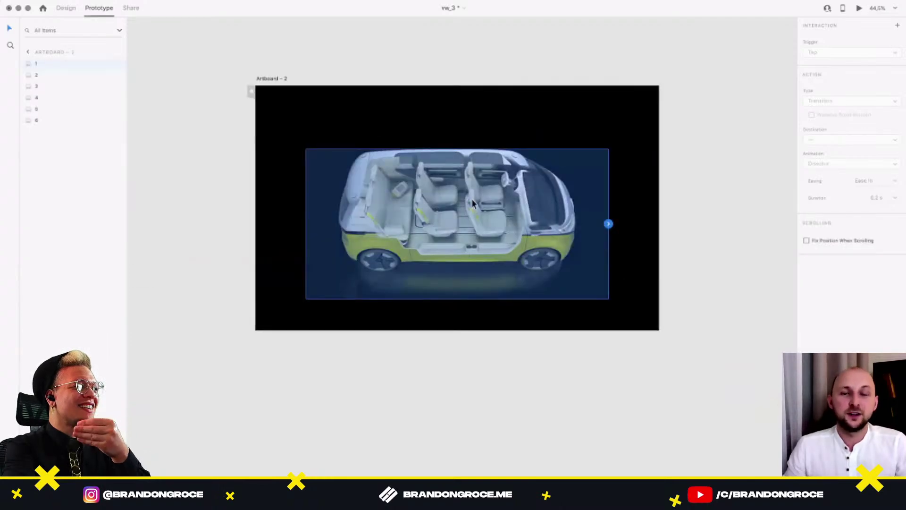
scroll(473, 203, "up", 1)
left_click(66, 8)
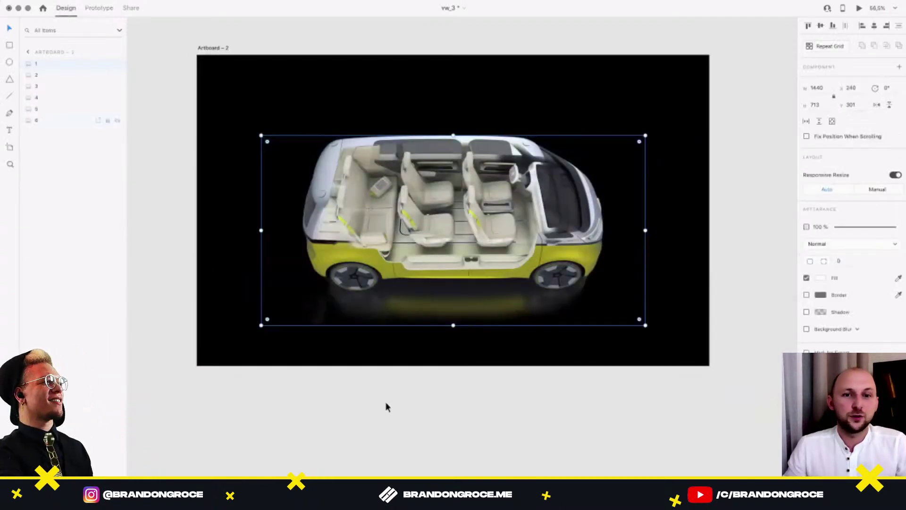
left_click(386, 406)
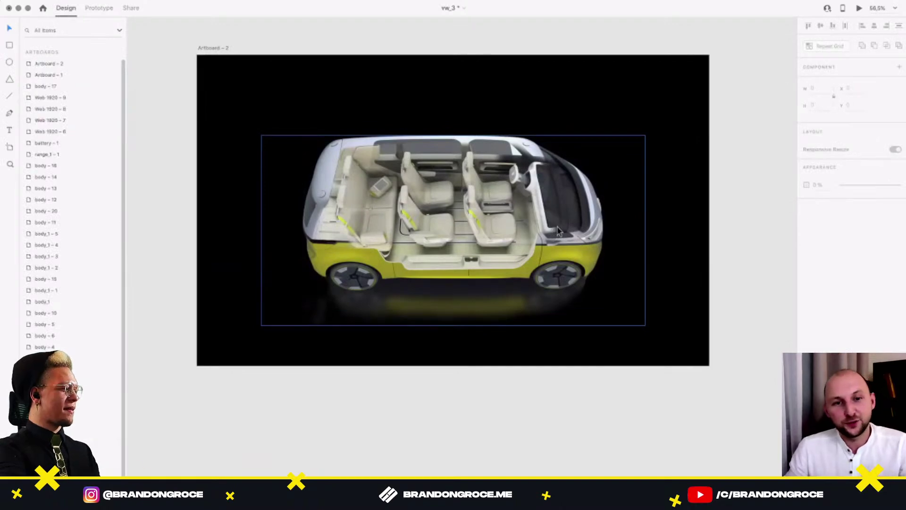
Move the top car image down on Artboard – 2 and undo the move.
scroll(518, 213, "down", 1)
left_click(547, 190)
left_click_drag(547, 191, 547, 268)
key("super+z")
Place copies of the six stacked car images on the pasteboard beside Artboard – 2.
scroll(501, 217, "down", 3)
left_click_drag(624, 285, 483, 181)
left_click_drag(339, 199, 123, 236)
left_click_drag(236, 257, 521, 329)
scroll(665, 379, "down", 5)
scroll(521, 297, "up", 3)
Spread the six copied car images into a column on the pasteboard and distribute them evenly in the vertical direction.
left_click(595, 380)
left_click_drag(533, 267, 538, 420)
left_click_drag(538, 284, 538, 421)
left_click_drag(642, 437, 465, 111)
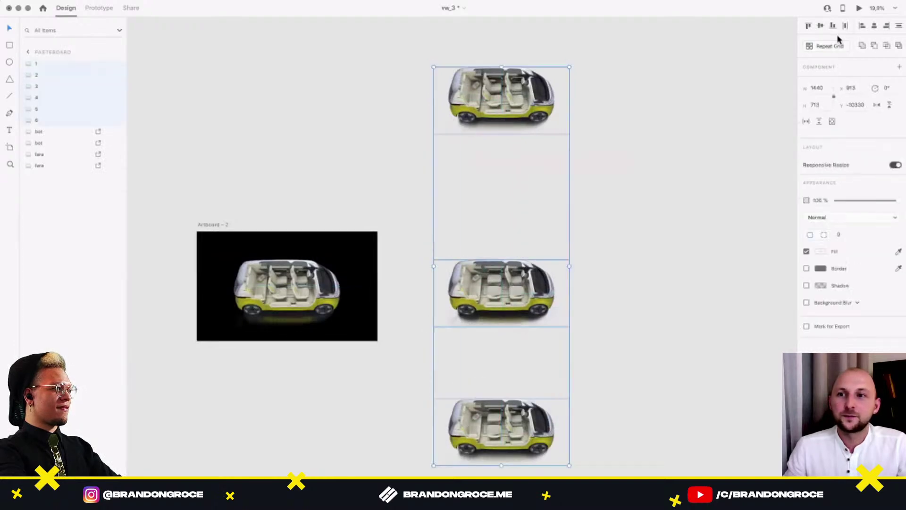
left_click(901, 29)
left_click(630, 344)
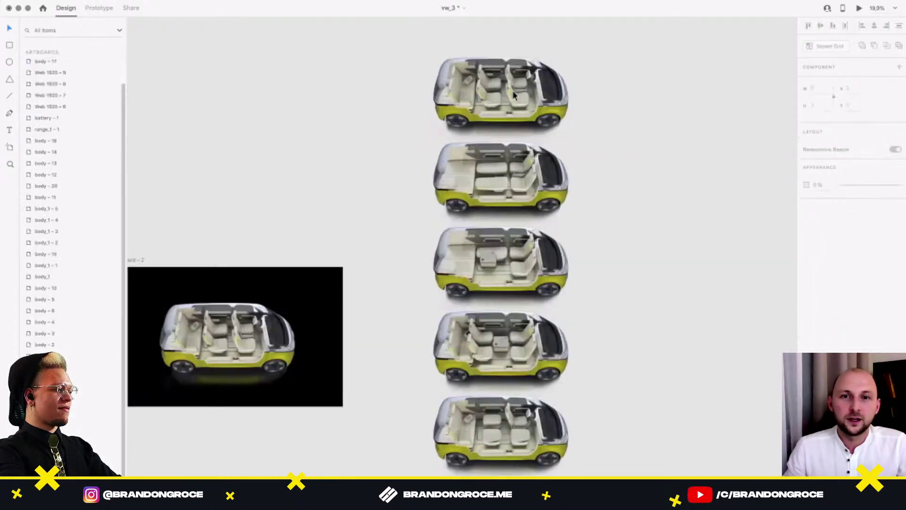
Inspect the seat layouts in the first and second car images of the column.
scroll(515, 95, "up", 5)
left_click(542, 111)
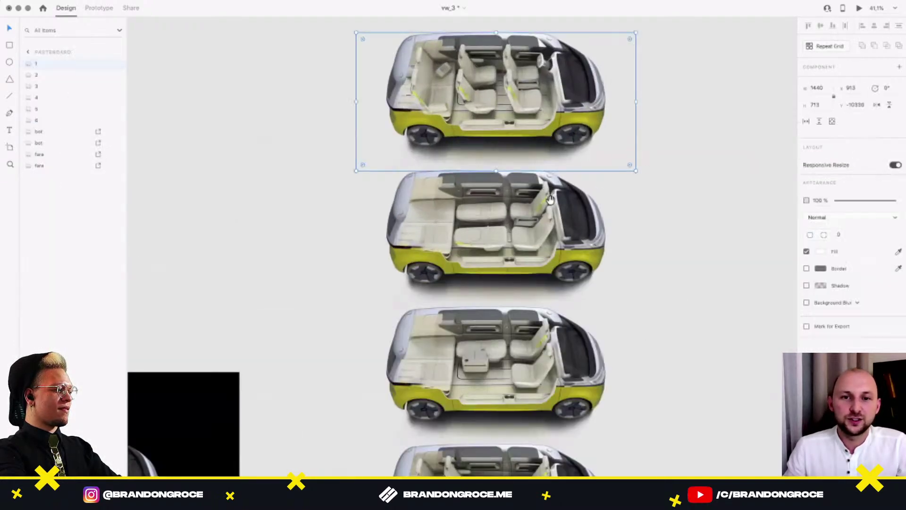
scroll(550, 198, "up", 1)
left_click(545, 257)
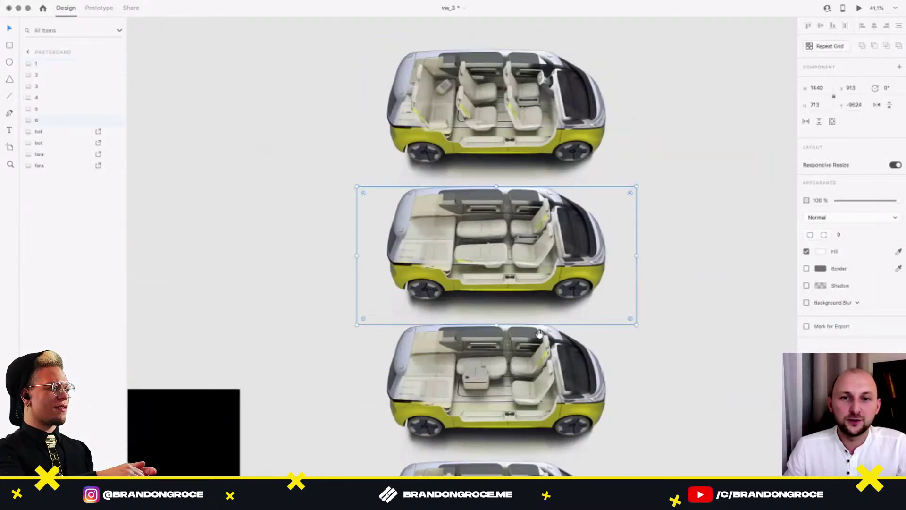
Examine the seat layouts in the remaining four car images of the column and the column as a whole.
scroll(534, 283, "down", 6)
left_click(527, 299)
scroll(527, 299, "down", 7)
left_click(527, 311)
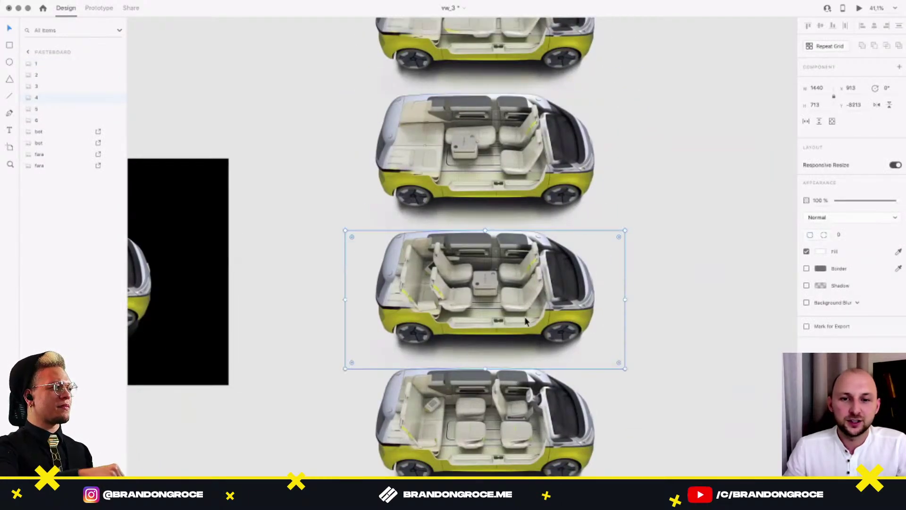
scroll(525, 321, "down", 3)
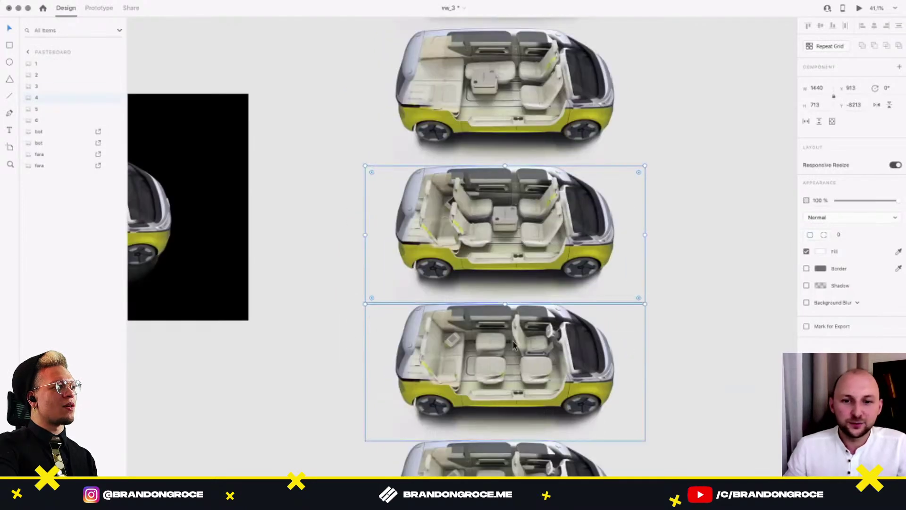
left_click(524, 388)
scroll(516, 373, "down", 5)
left_click(511, 362)
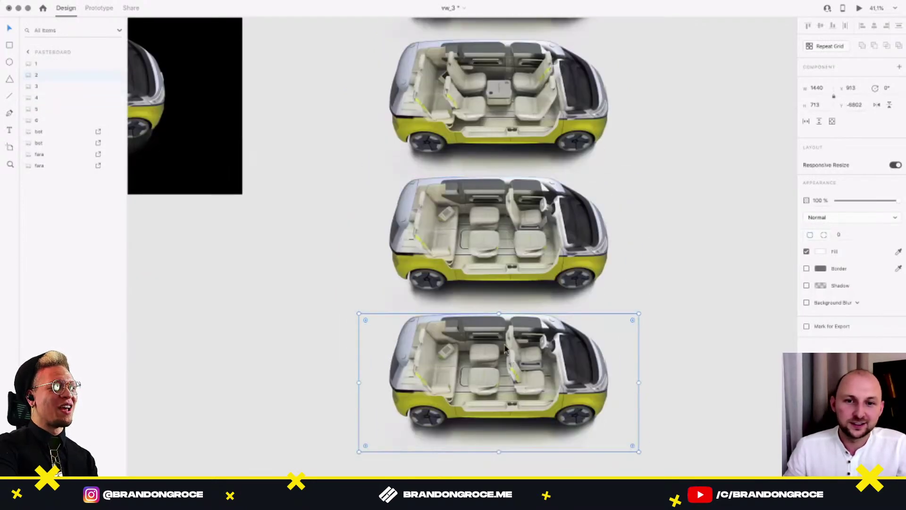
scroll(505, 349, "down", 1)
left_click_drag(385, 204, 416, 253)
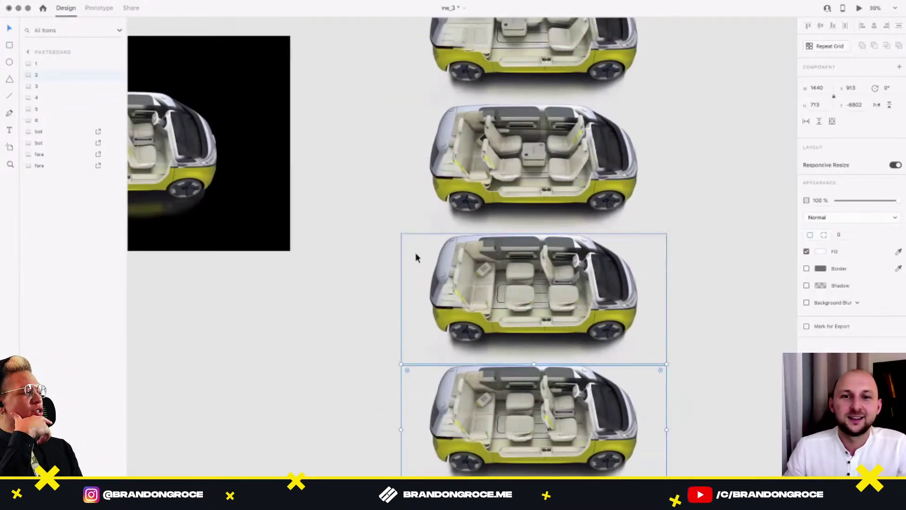
scroll(415, 253, "down", 4)
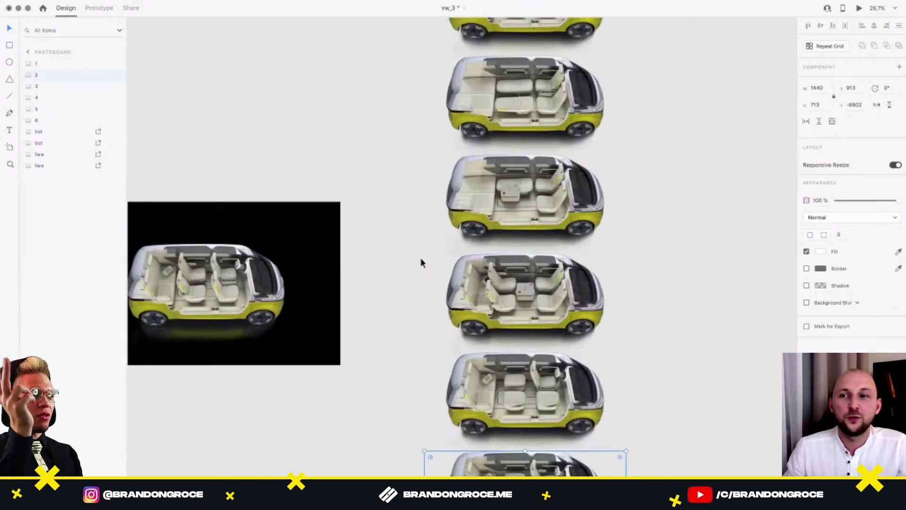
scroll(418, 255, "down", 3)
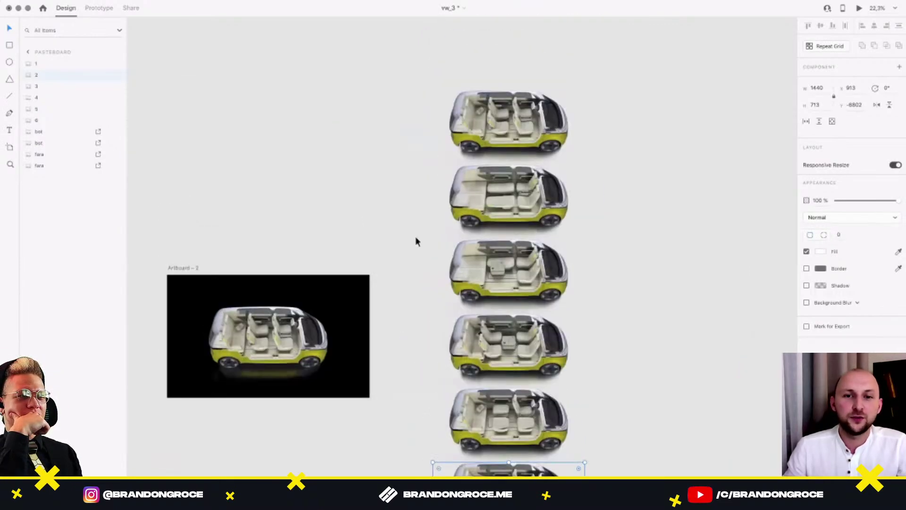
left_click_drag(407, 326, 434, 236)
left_click(394, 295)
left_click_drag(393, 306, 430, 244)
scroll(430, 243, "down", 3)
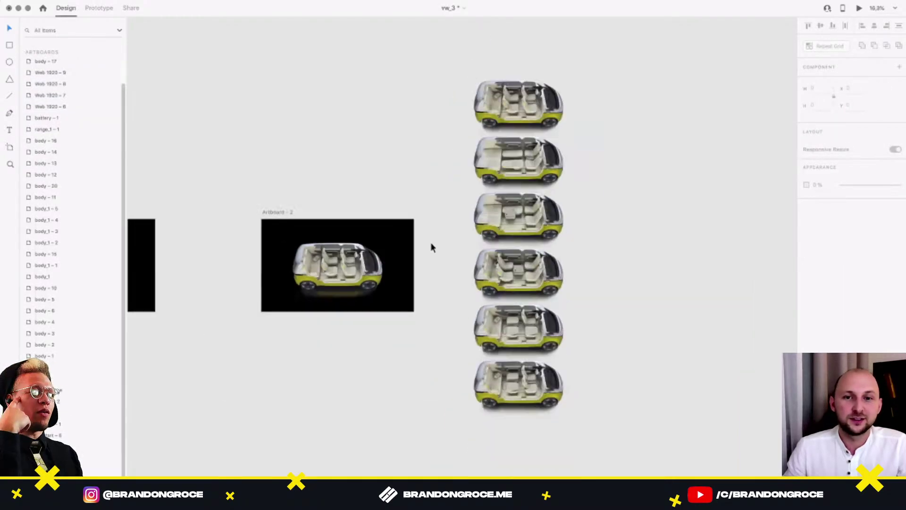
Undo the vertical distribution of the six copied car images in the column.
key("super+z")
key("super+z")
key("super+z")
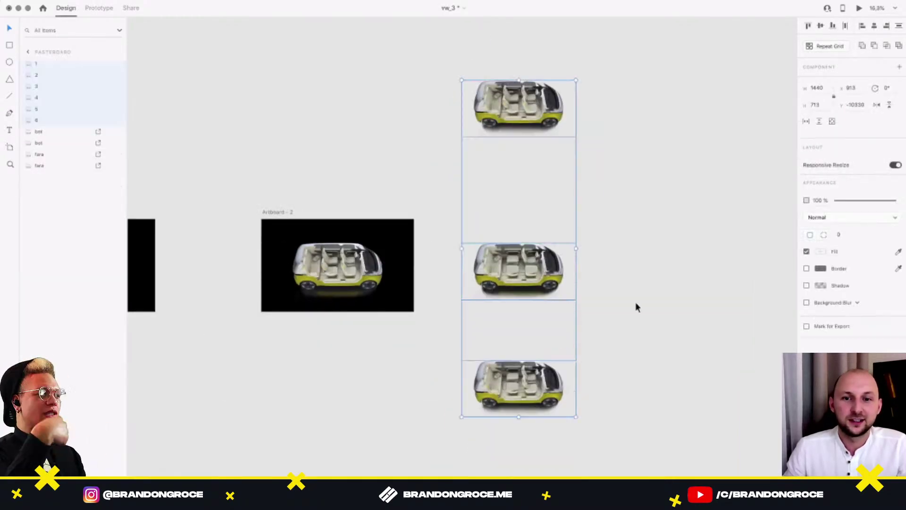
left_click(667, 308)
Move the middle car image down the column and distribute all six car images evenly in the vertical direction.
left_click_drag(516, 270, 518, 349)
left_click_drag(611, 400, 502, 72)
left_click(899, 26)
left_click(605, 256)
scroll(348, 274, "up", 5)
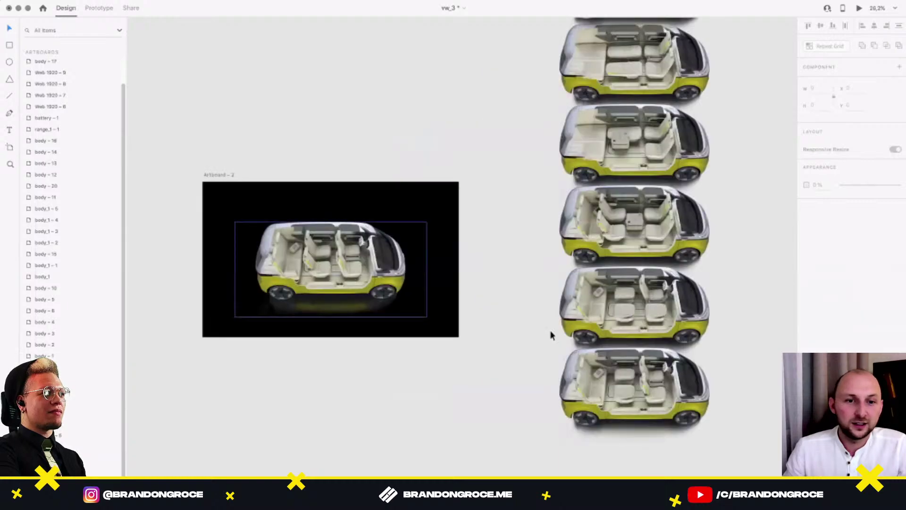
Try moving the second car image of the column towards Artboard – 2 and undo the last changes.
left_click(332, 254)
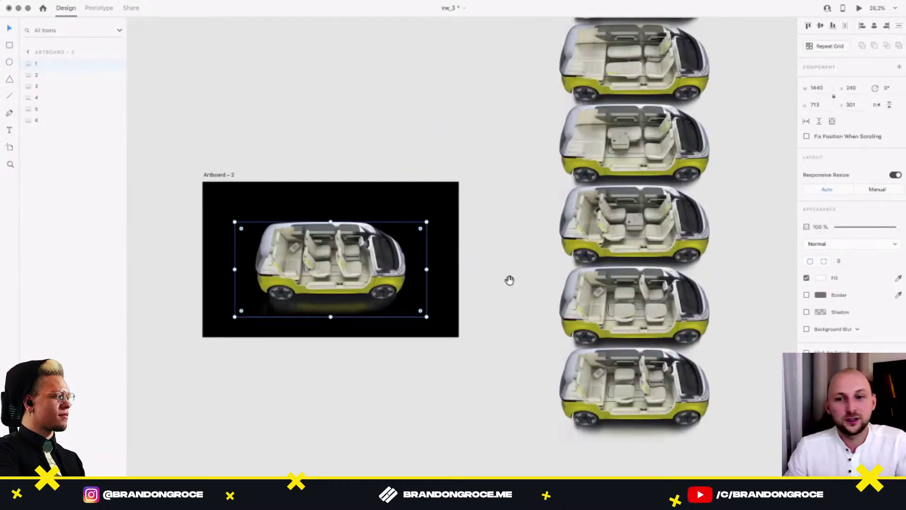
left_click_drag(510, 280, 473, 317)
left_click_drag(598, 186, 519, 186)
key("super+z")
scroll(520, 185, "down", 5)
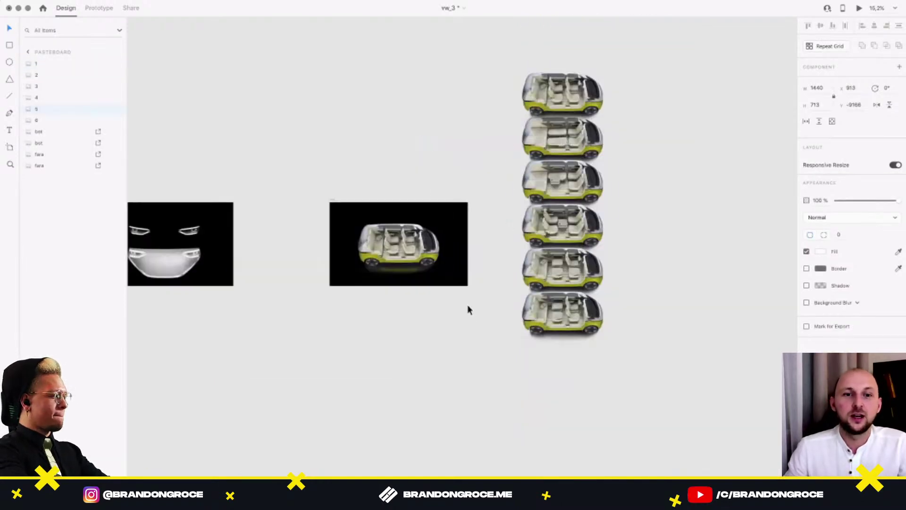
key("super+z")
Locate the body_1 artboard and select its steps group containing the stacked car images.
left_click_drag(433, 401, 443, 203)
left_click_drag(449, 329, 452, 184)
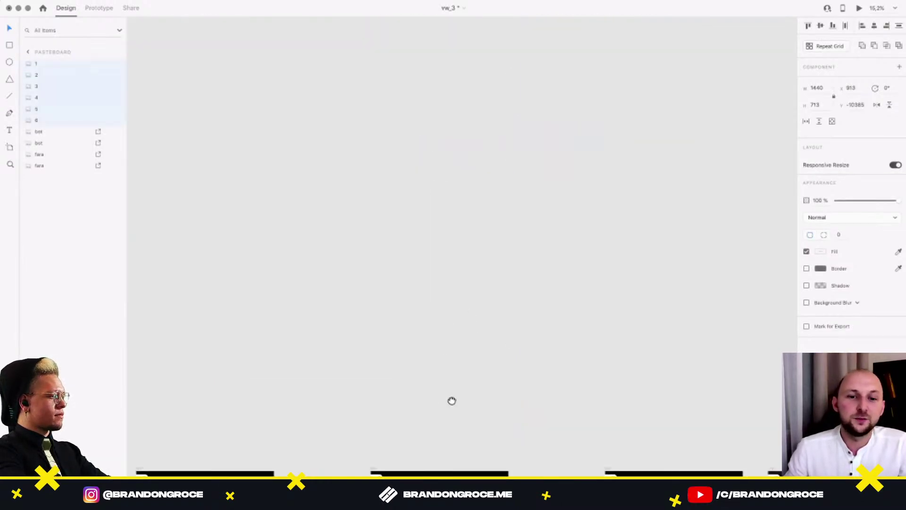
left_click_drag(452, 401, 480, 168)
left_click_drag(475, 279, 455, 227)
left_click_drag(465, 402, 449, 245)
scroll(387, 331, "up", 3)
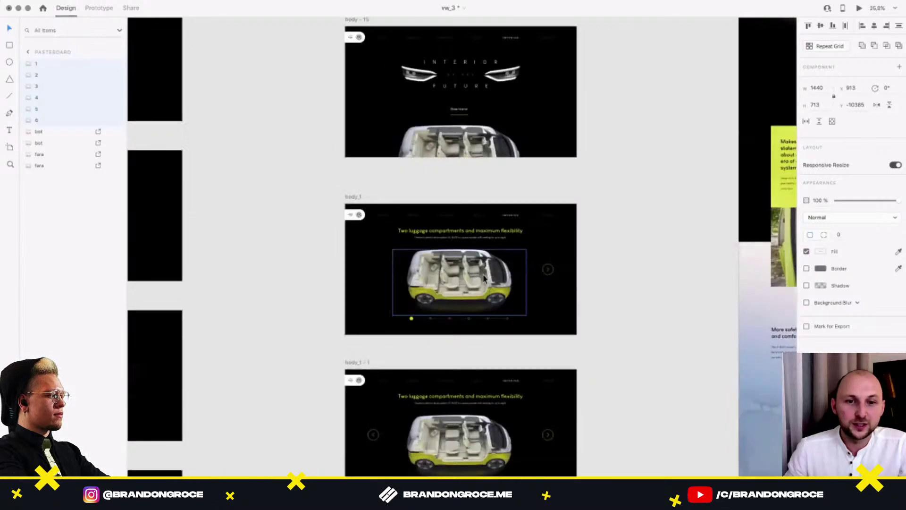
scroll(484, 278, "up", 2)
left_click(484, 279)
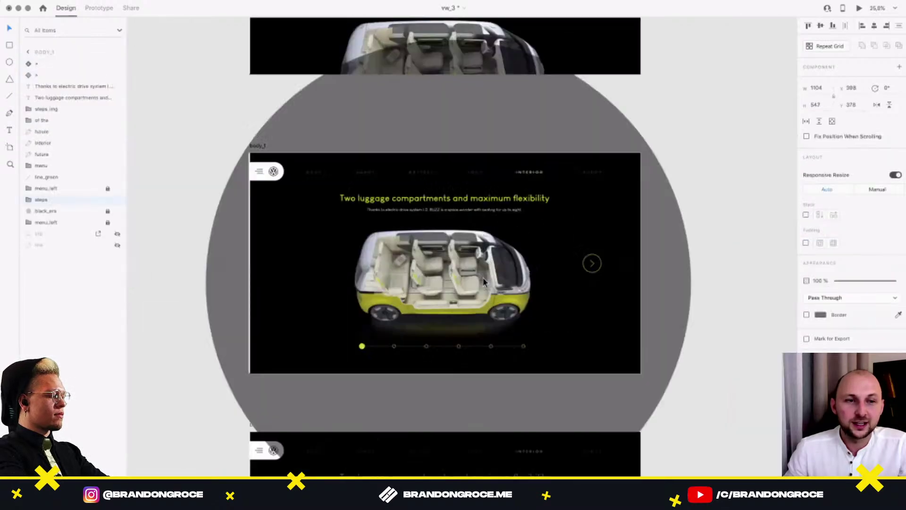
Expand the steps group on body_1 to examine its six image layers, undo the last changes and reselect the group.
left_click(28, 201)
left_click(73, 234)
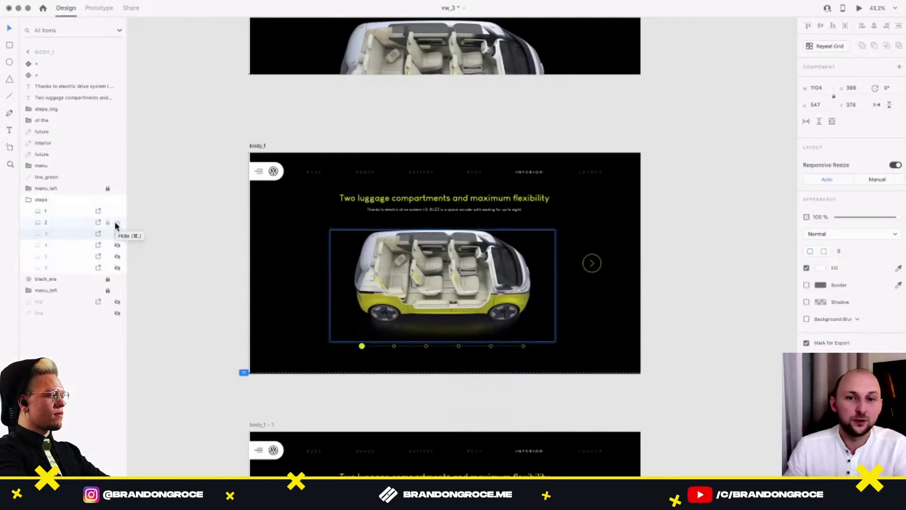
key("super+z")
key("super+z")
left_click(712, 328)
left_click(499, 297)
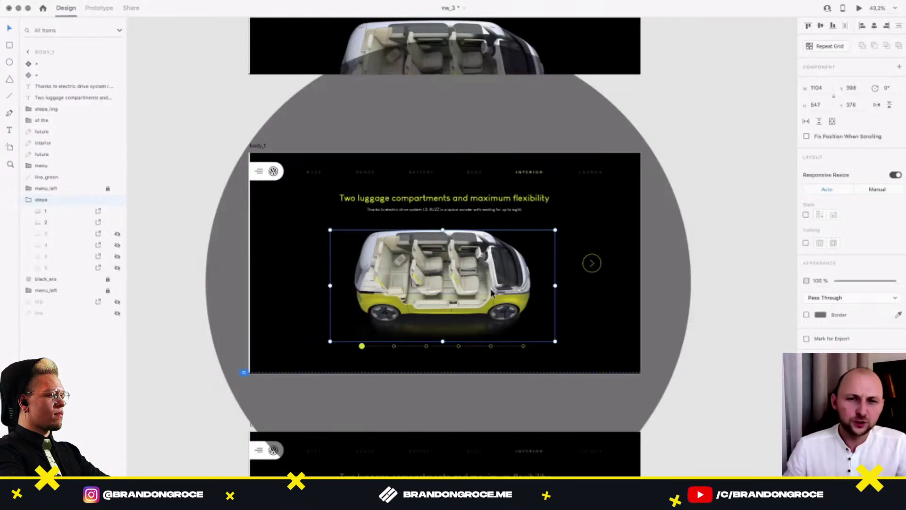
Select the steps car group on the body – 15 artboard and examine its prototype links and its placement relative to body_1.
left_click_drag(595, 136, 565, 265)
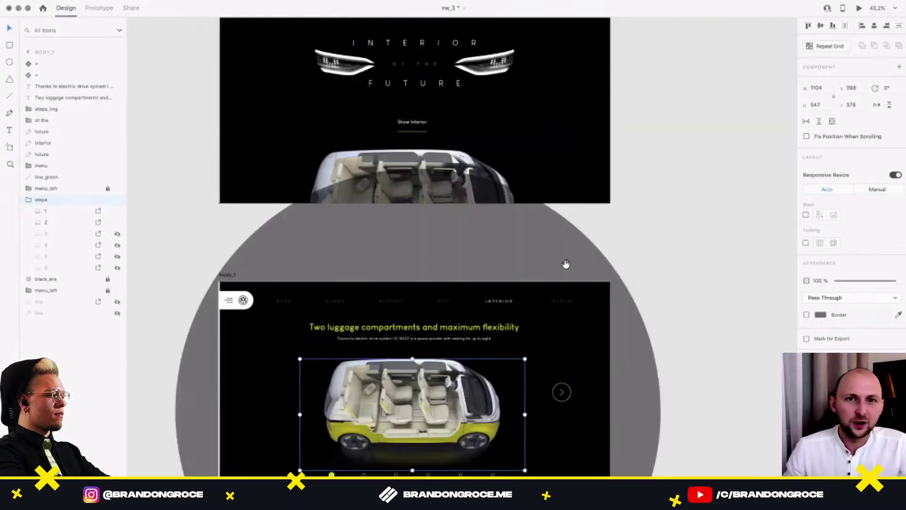
left_click(713, 207)
left_click_drag(631, 192, 644, 218)
left_click(459, 226)
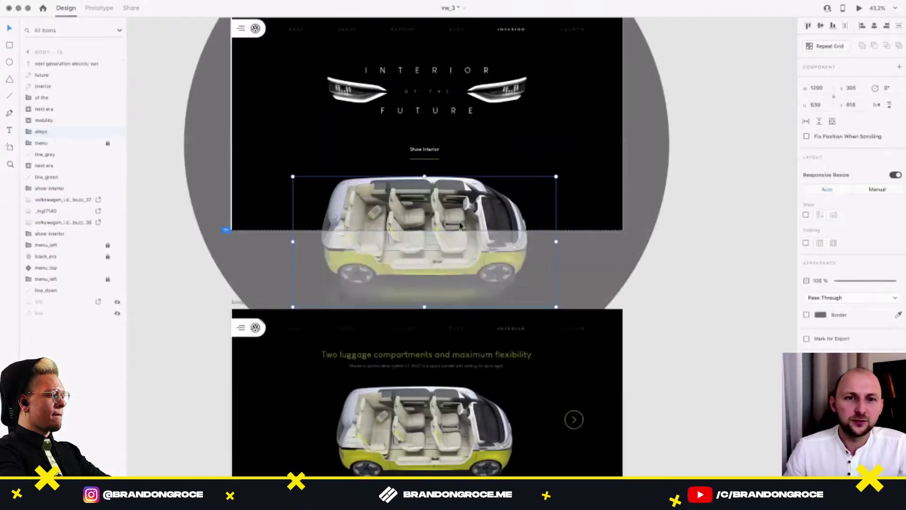
left_click(98, 7)
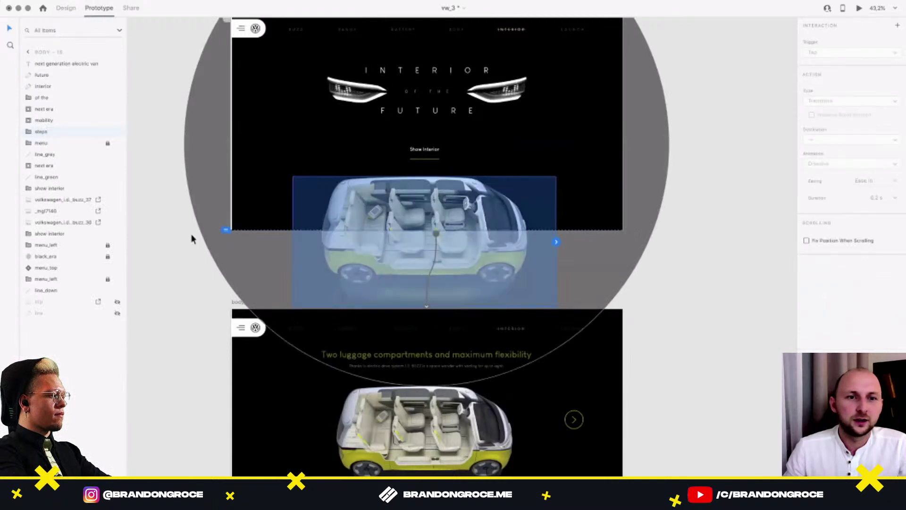
left_click(65, 7)
scroll(476, 214, "up", 1)
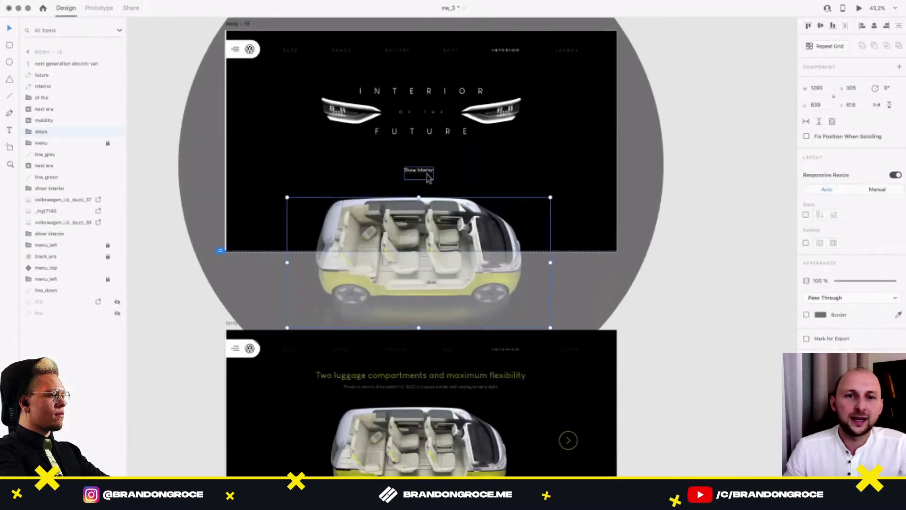
scroll(463, 247, "down", 2)
scroll(448, 359, "down", 2)
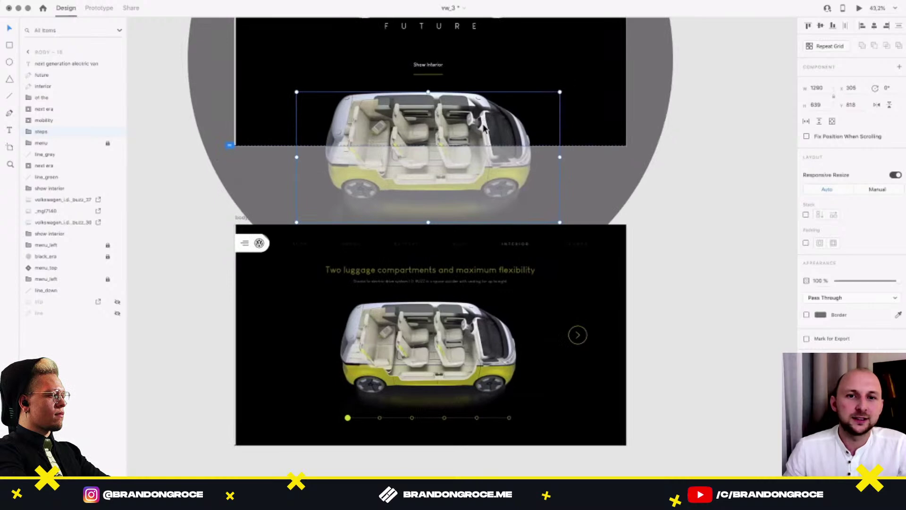
Try moving the steps car group up and scaling it down inside the body – 15 artboard, and undo the changes.
left_click_drag(484, 128, 456, 239)
left_click(646, 301)
left_click_drag(478, 278, 479, 191)
left_click_drag(535, 292, 500, 275)
left_click_drag(455, 232, 454, 218)
key("super+z")
key("super+z")
key("super+z")
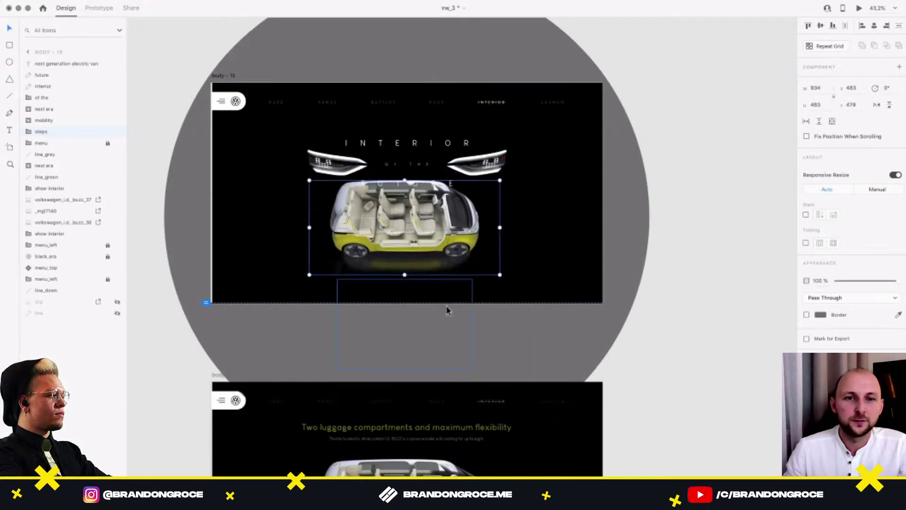
Preview the prototype from the body_1 artboard and advance the interior slider to the third seat layout.
scroll(439, 254, "down", 8)
left_click(430, 199)
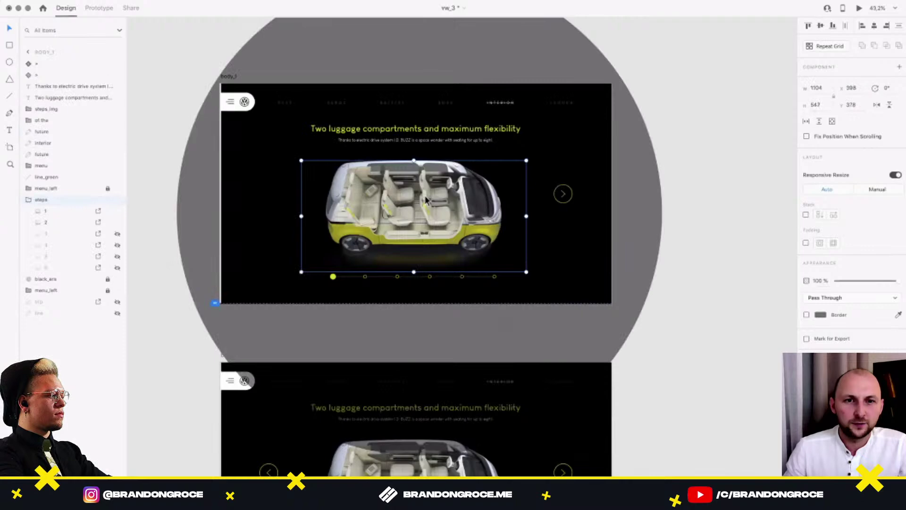
key("super+3")
left_click(859, 8)
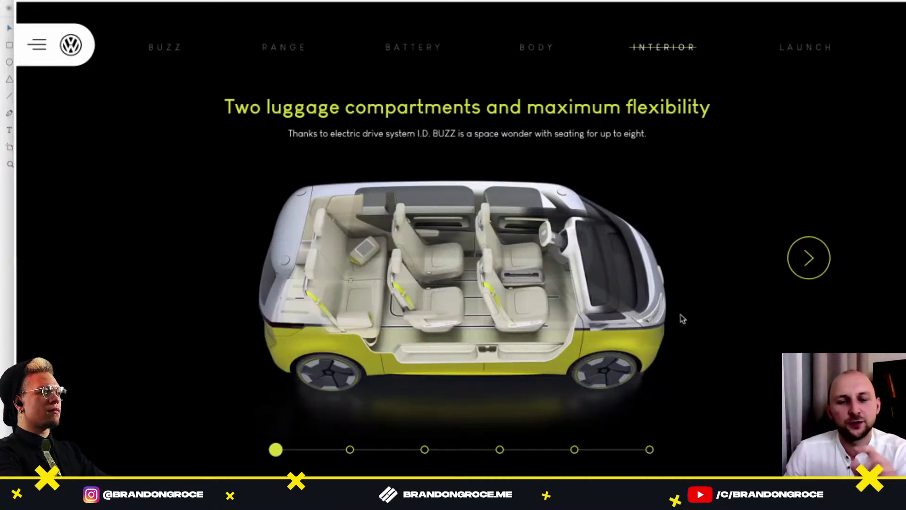
left_click(812, 263)
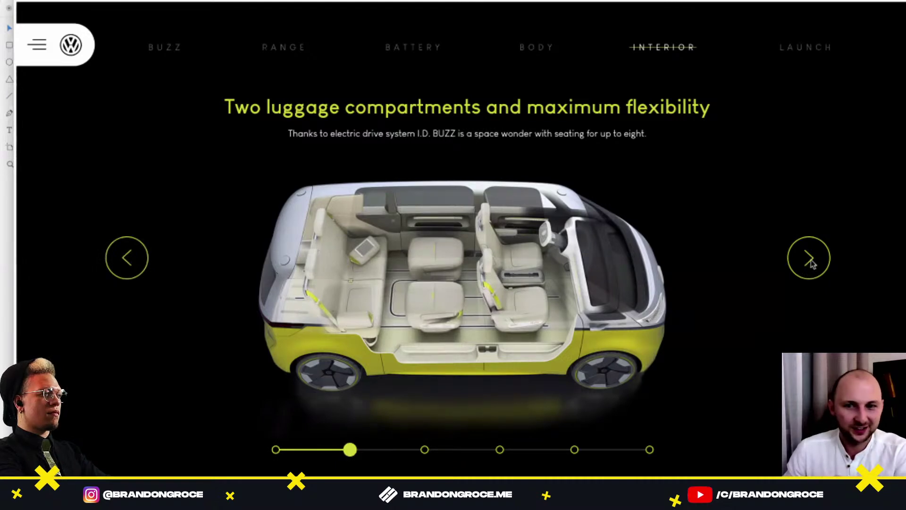
left_click(811, 264)
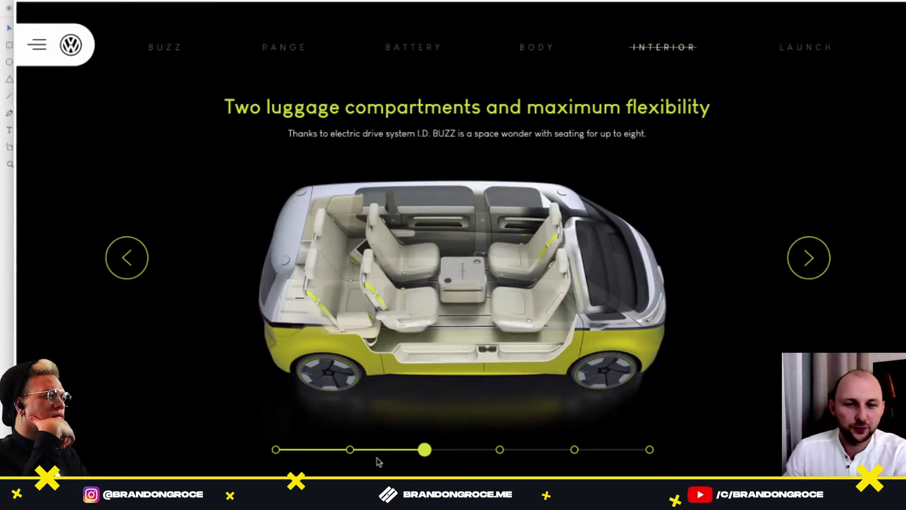
Advance the interior slider through the remaining seat layouts, look over the last page and close the preview.
left_click(802, 258)
left_click(804, 261)
left_click(808, 259)
scroll(788, 283, "down", 3)
scroll(80, 71, "up", 5)
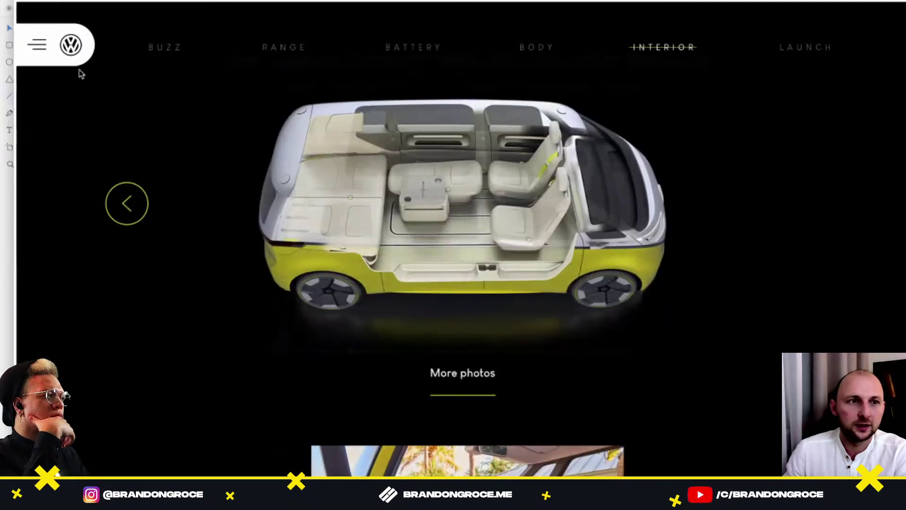
key("super+w")
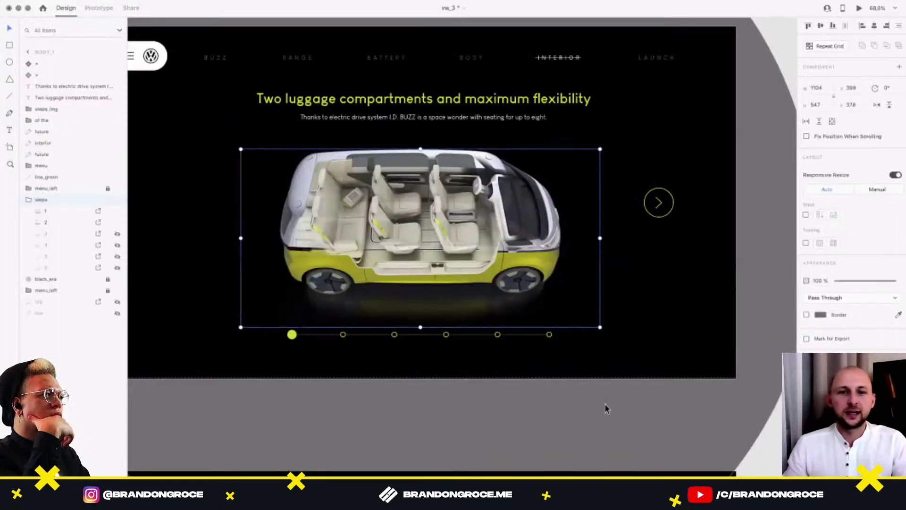
Select the steps_img group forming the slider's progress line below the car on body_1.
left_click(770, 463)
scroll(506, 318, "down", 5)
left_click_drag(477, 156, 476, 356)
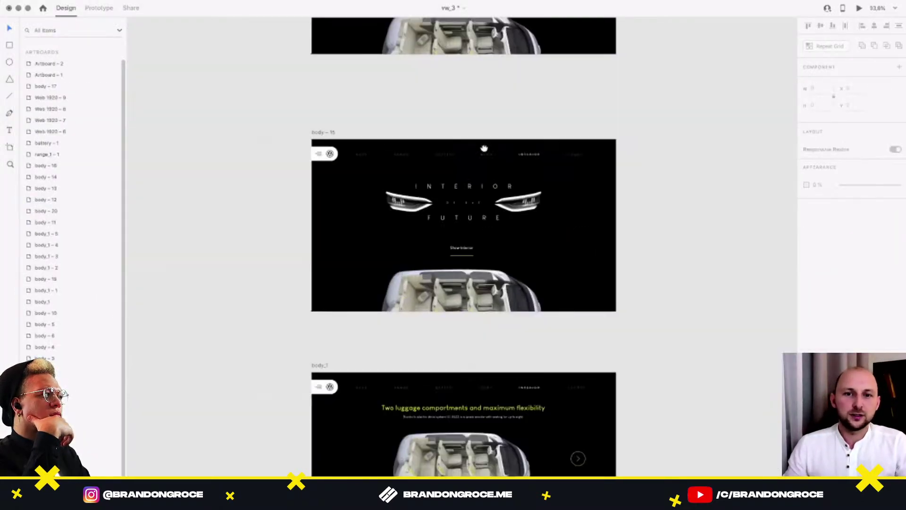
scroll(457, 257, "down", 4)
scroll(457, 257, "up", 5)
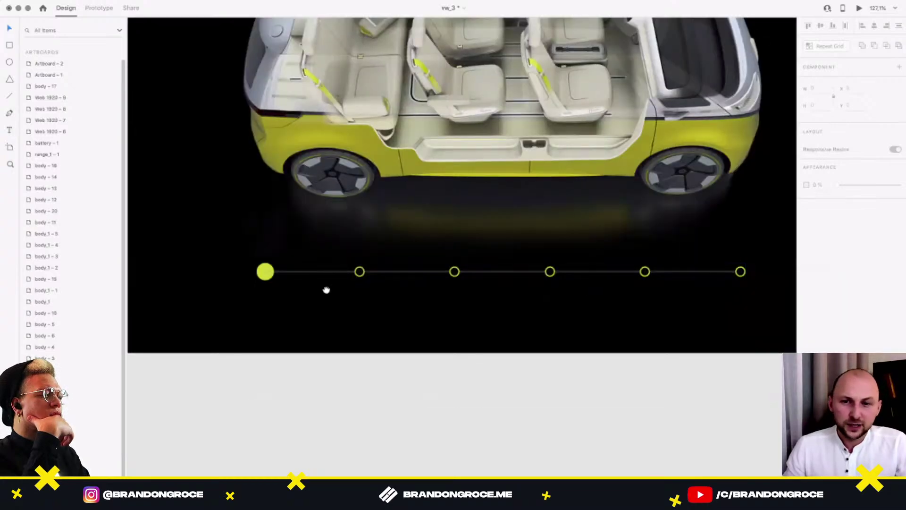
scroll(326, 289, "up", 1)
left_click(298, 296)
scroll(286, 296, "up", 3)
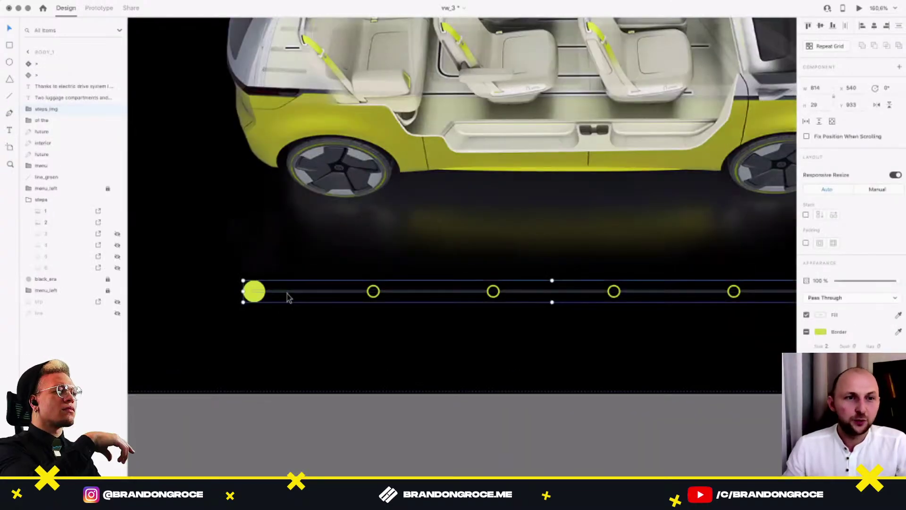
scroll(288, 297, "down", 3)
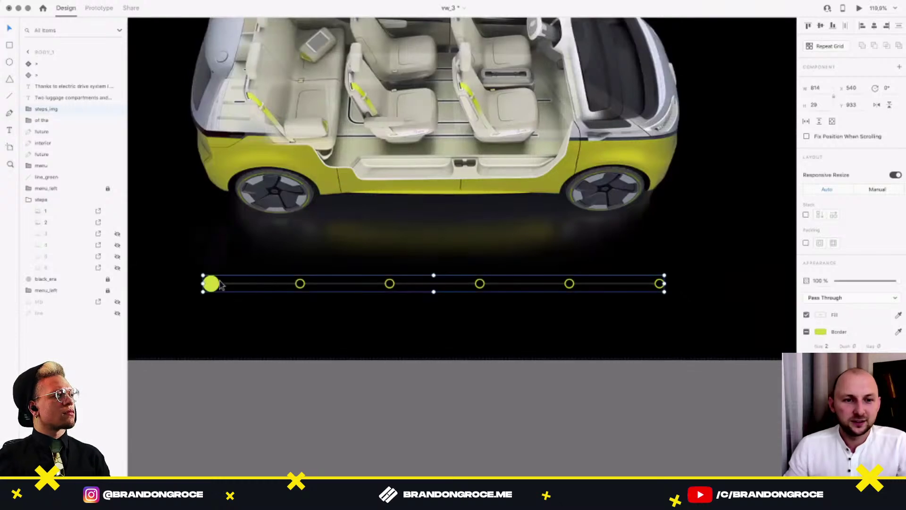
Open the steps_img group and examine its grey line, its six ellipses and its time_green line by selecting them.
double_click(237, 286)
scroll(271, 297, "up", 3)
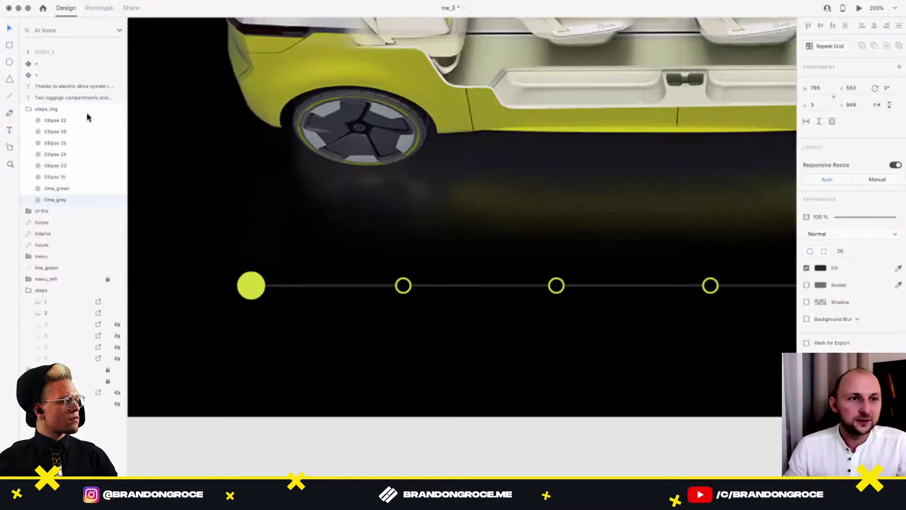
left_click(56, 109)
left_click(67, 121)
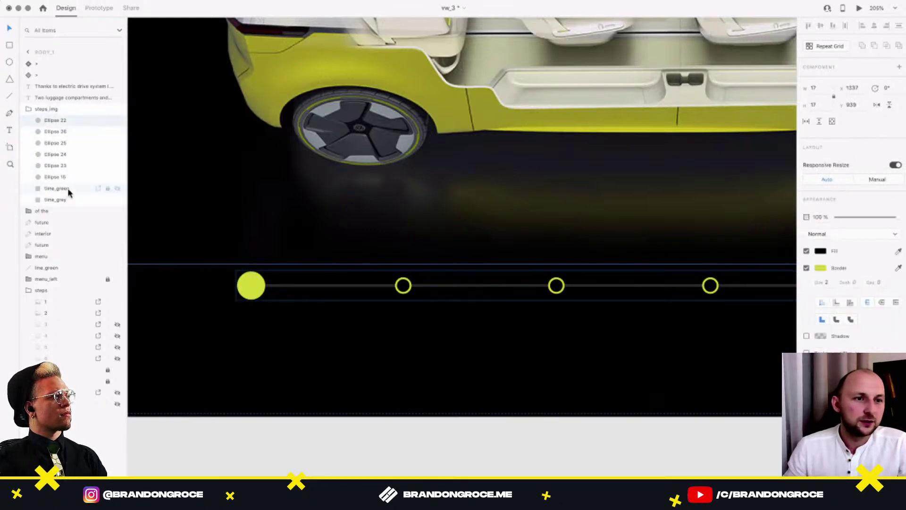
left_click(67, 178, "shift")
left_click(68, 189)
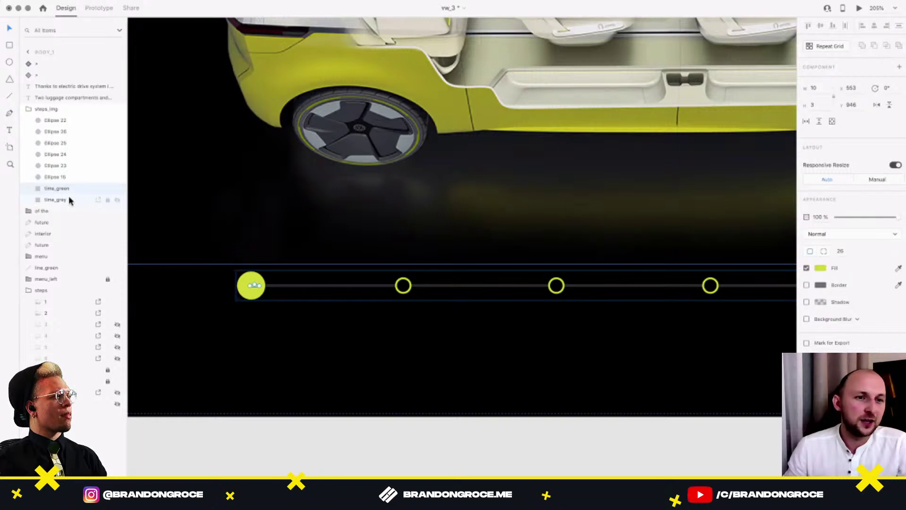
Compare the grey base line with the short green line behind the first circle on body_1 by selecting each.
left_click(295, 290)
scroll(299, 287, "down", 2)
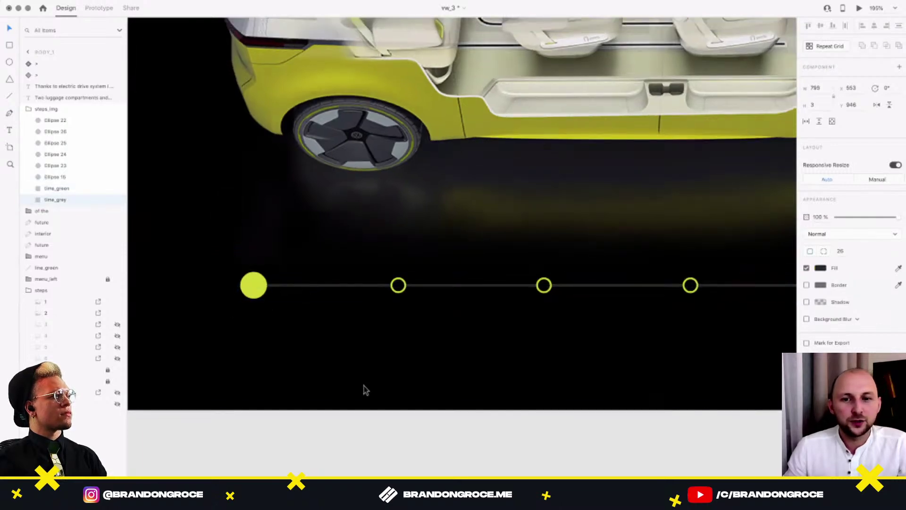
left_click_drag(310, 341, 341, 339)
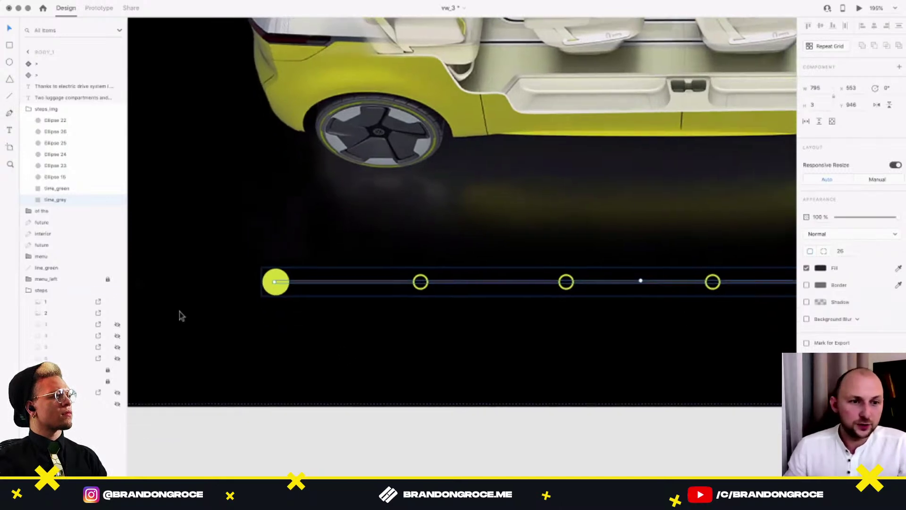
left_click(67, 189)
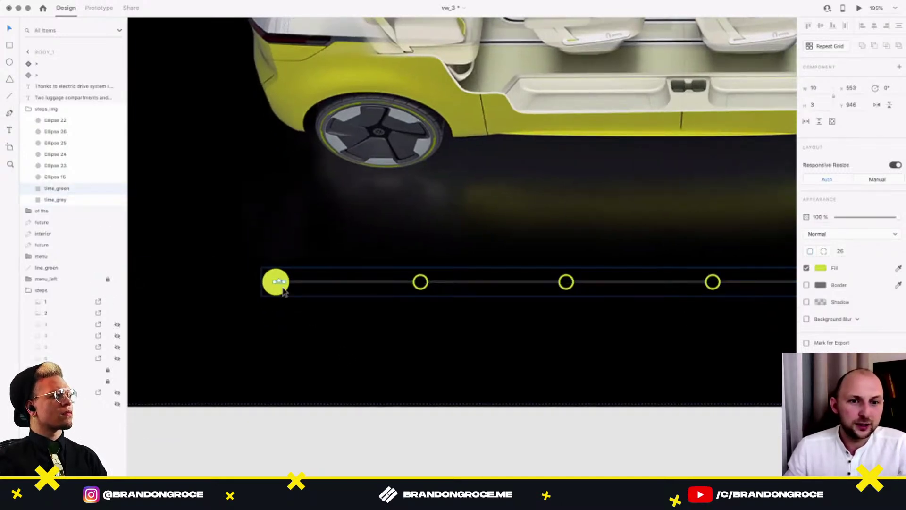
scroll(285, 296, "up", 2)
scroll(288, 281, "up", 5)
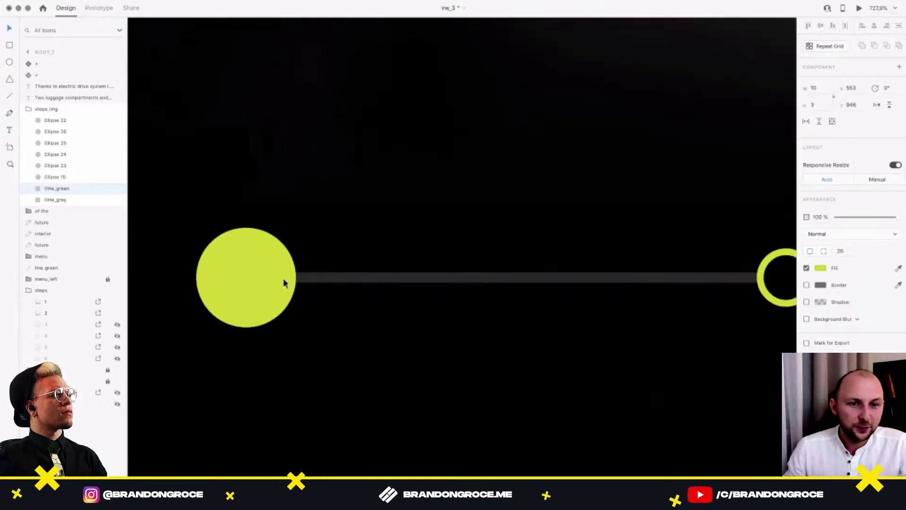
Try extending the short green line on body_1 toward the second circle and undo the change.
left_click_drag(405, 277, 648, 270)
left_click_drag(559, 272, 560, 272)
key("super+z")
scroll(498, 298, "down", 10)
left_click_drag(489, 259, 384, 246)
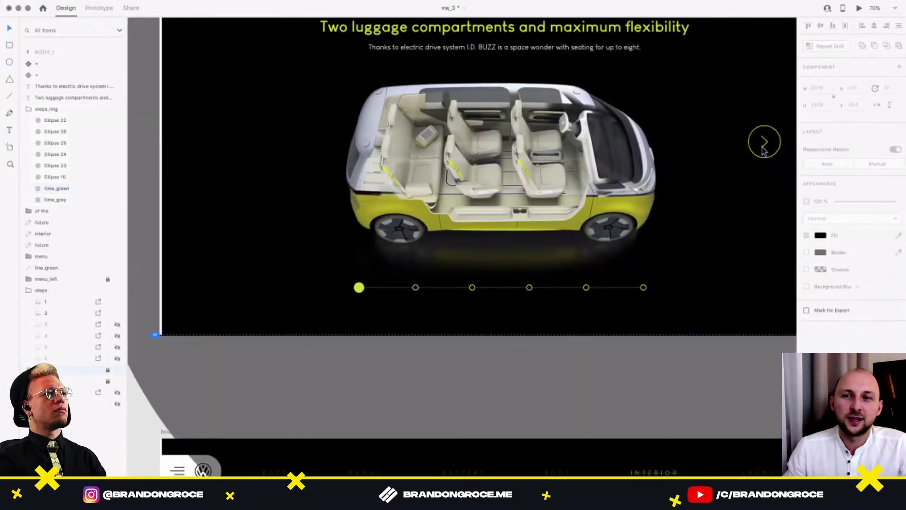
Copy the large filled circle from body_1's progress line and paste it at the same position on body_1 – 1.
scroll(455, 246, "down", 7)
scroll(440, 176, "down", 2)
scroll(444, 398, "up", 3)
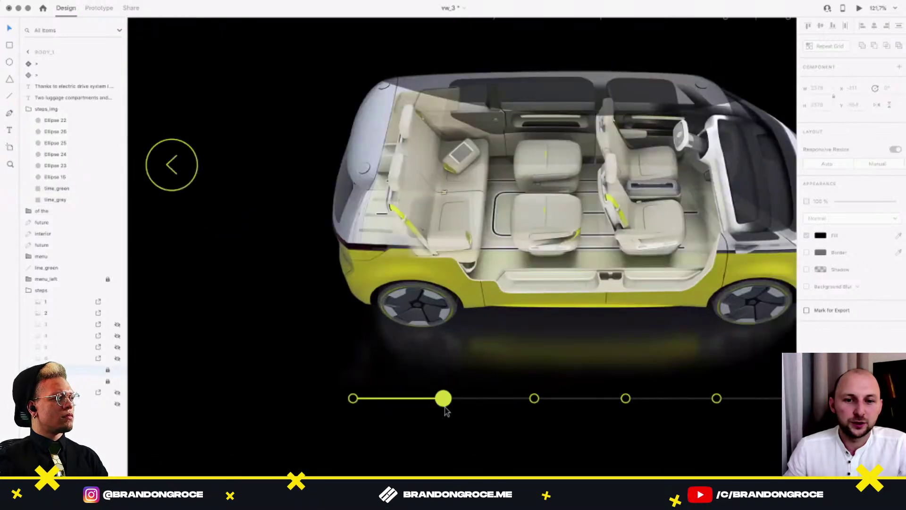
scroll(444, 399, "down", 4)
scroll(376, 259, "up", 3)
left_click(356, 95)
scroll(313, 279, "up", 5)
double_click(326, 262)
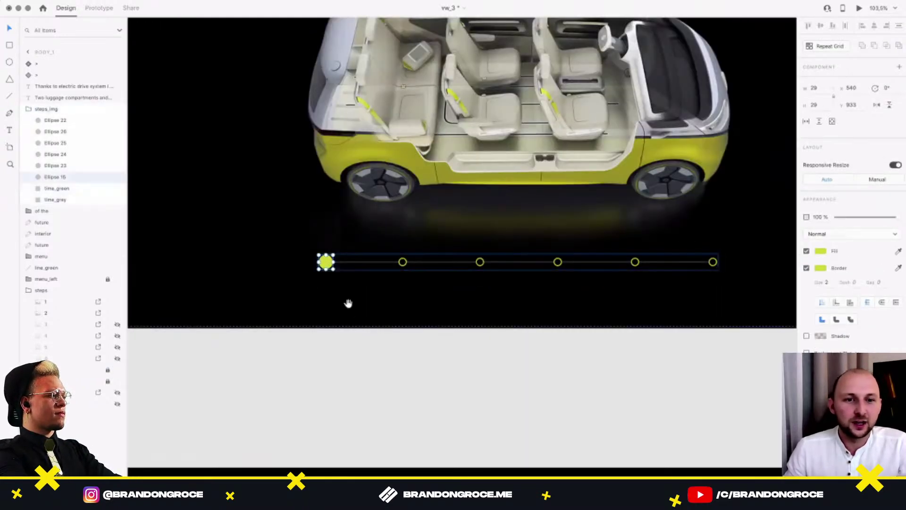
scroll(349, 310, "down", 20)
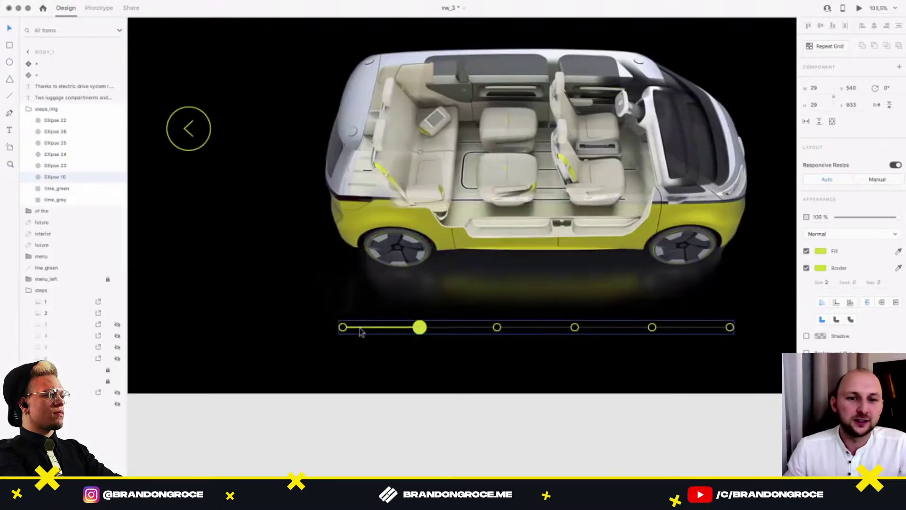
left_click(343, 328)
scroll(362, 364, "up", 10)
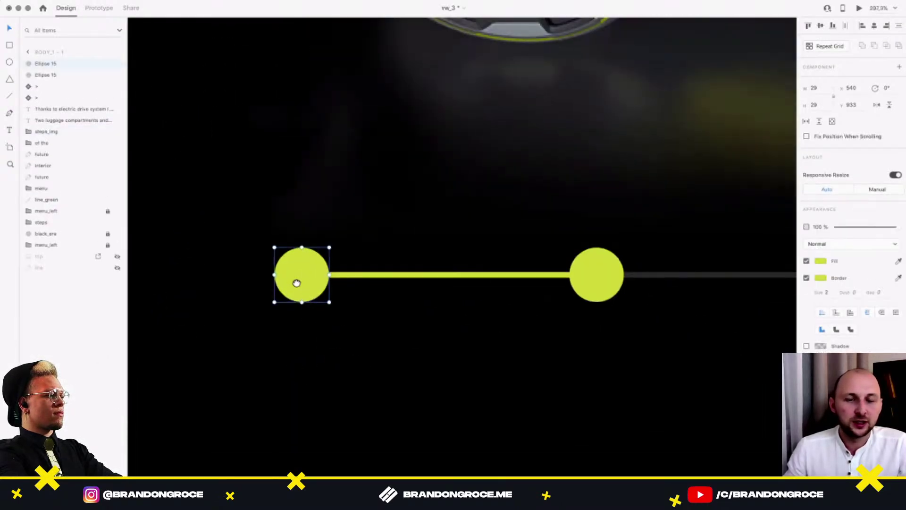
left_click_drag(297, 283, 281, 277)
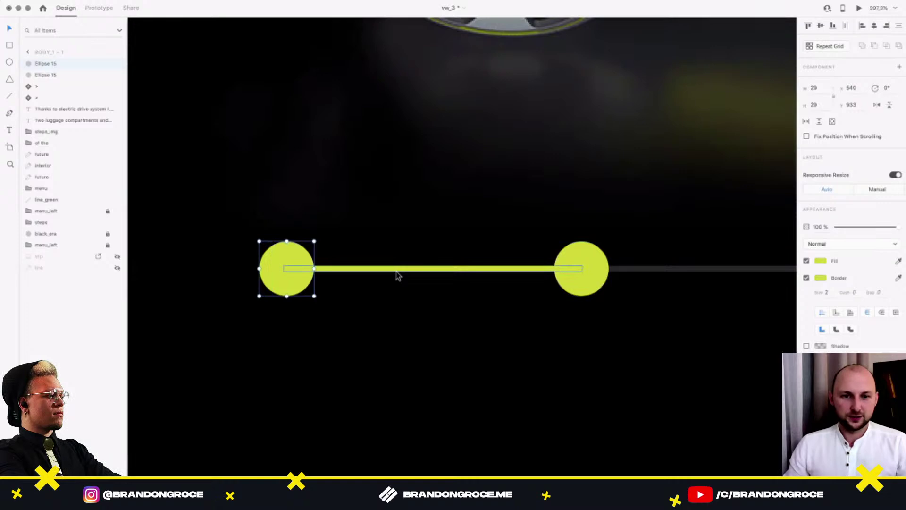
Try stretching the green line between the first two circles on body_1 – 1.
left_click(397, 273)
scroll(582, 271, "up", 3)
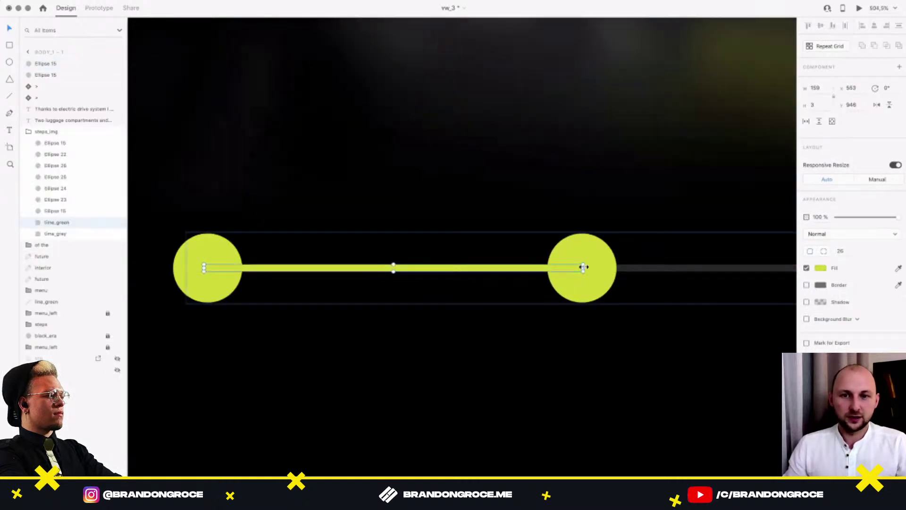
left_click_drag(285, 274, 248, 270)
left_click_drag(428, 267, 584, 264)
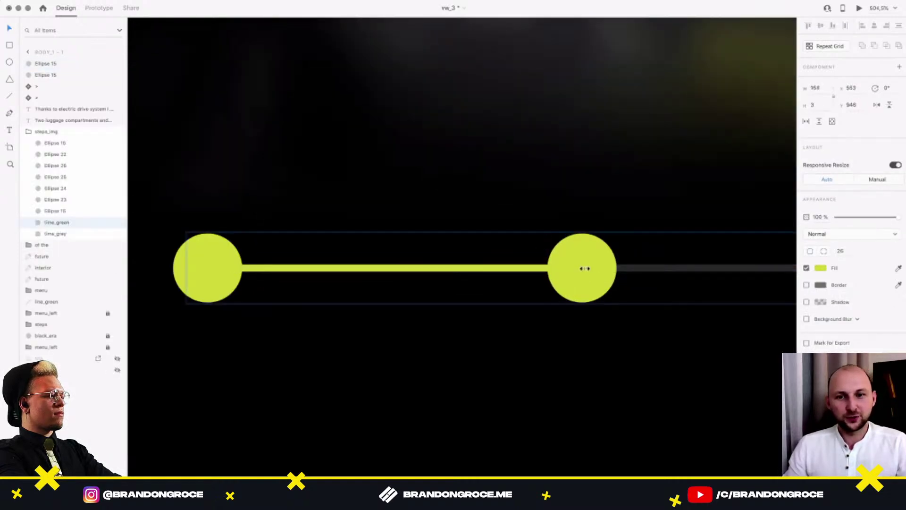
scroll(317, 310, "left", 3)
Shrink the pasted first circle on body_1 – 1 around its centre to 17 by 17.
left_click(312, 300)
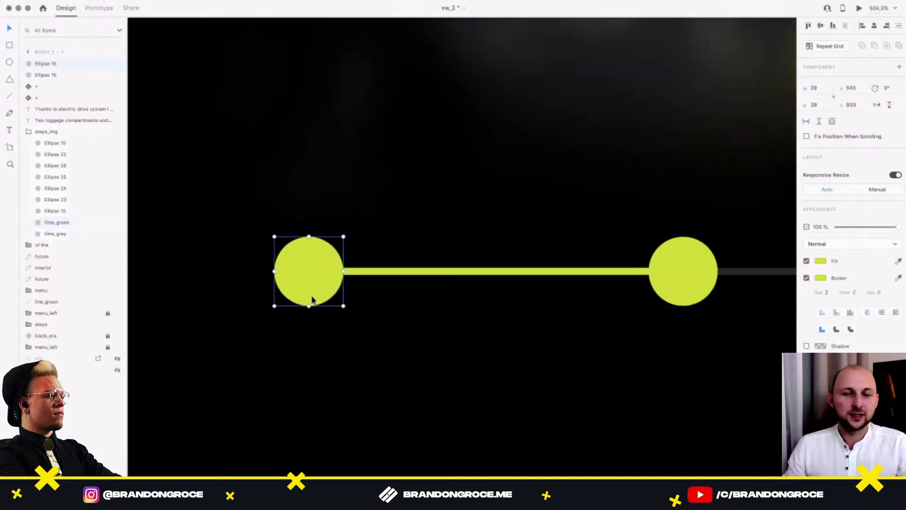
scroll(311, 299, "down", 5)
scroll(367, 297, "up", 4)
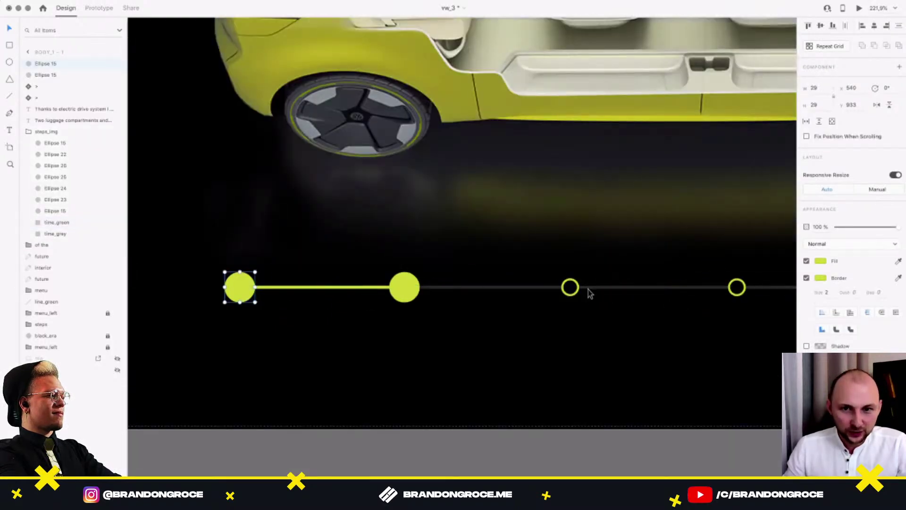
left_click_drag(254, 302, 246, 296)
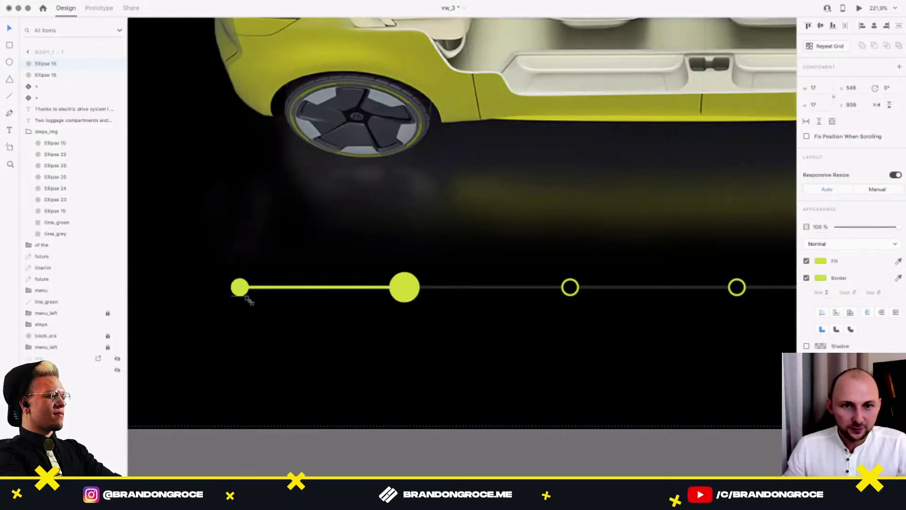
Turn off the fill of the shrunken first circle so that only its green border remains.
left_click(806, 260)
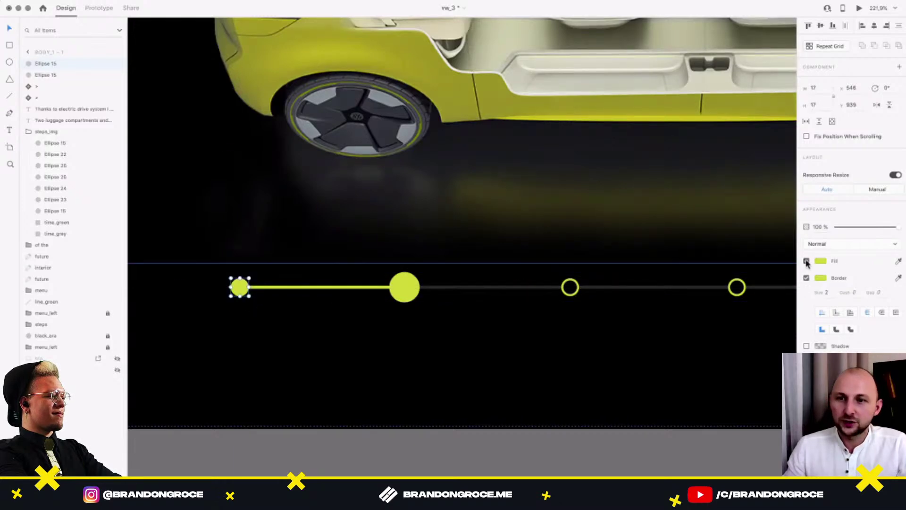
left_click(820, 278)
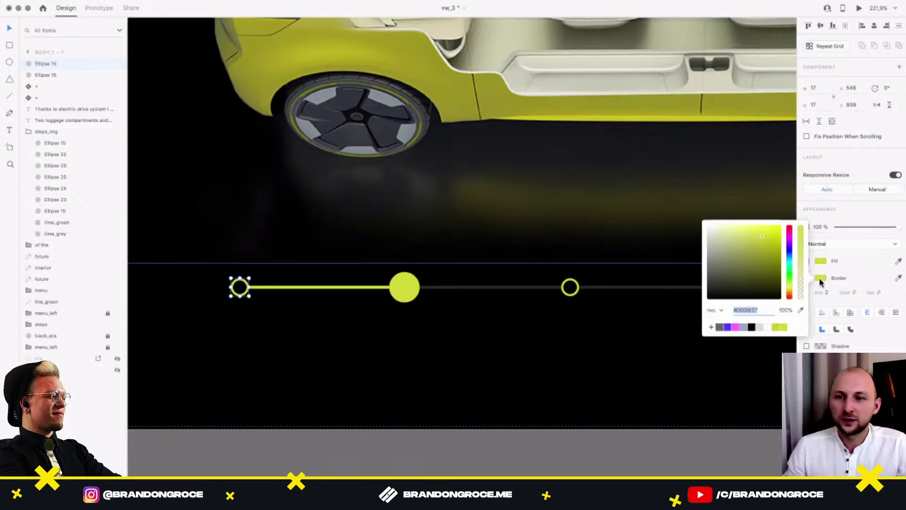
left_click(842, 246)
left_click(818, 244)
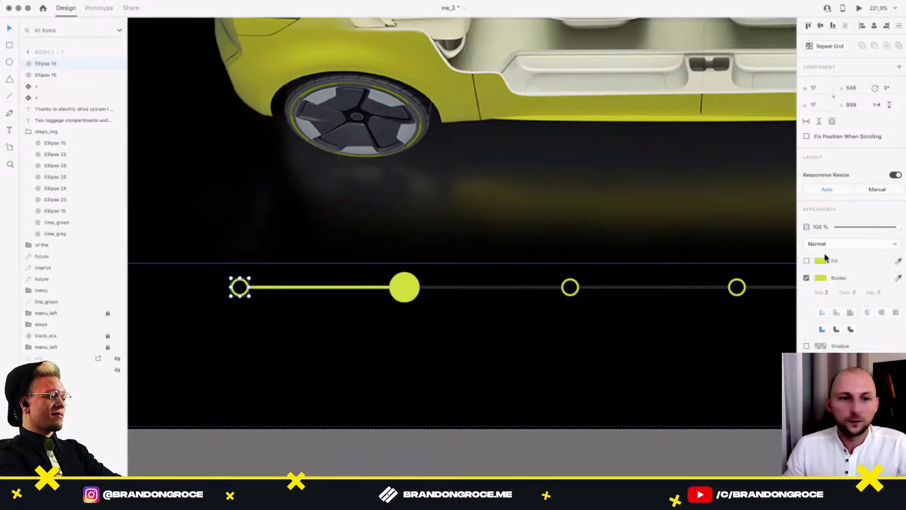
left_click(806, 261)
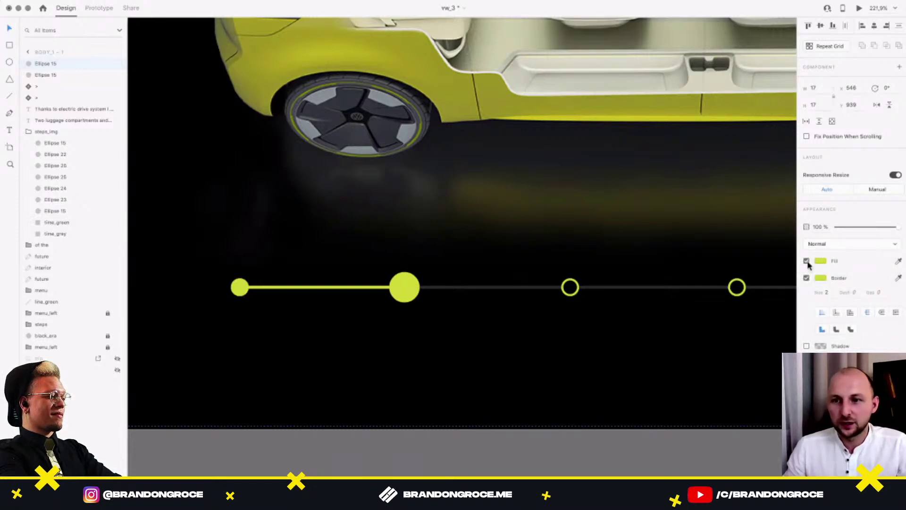
left_click(806, 261)
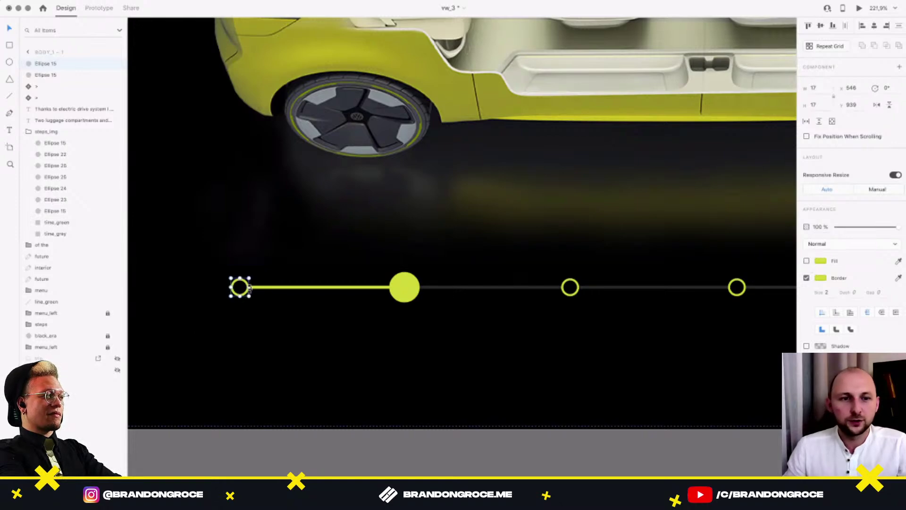
Place a copy of the unfilled circle below the line's start and select the black-filled first circle inside steps_img.
scroll(247, 288, "up", 3)
left_click_drag(248, 289, 232, 366)
left_click(237, 287)
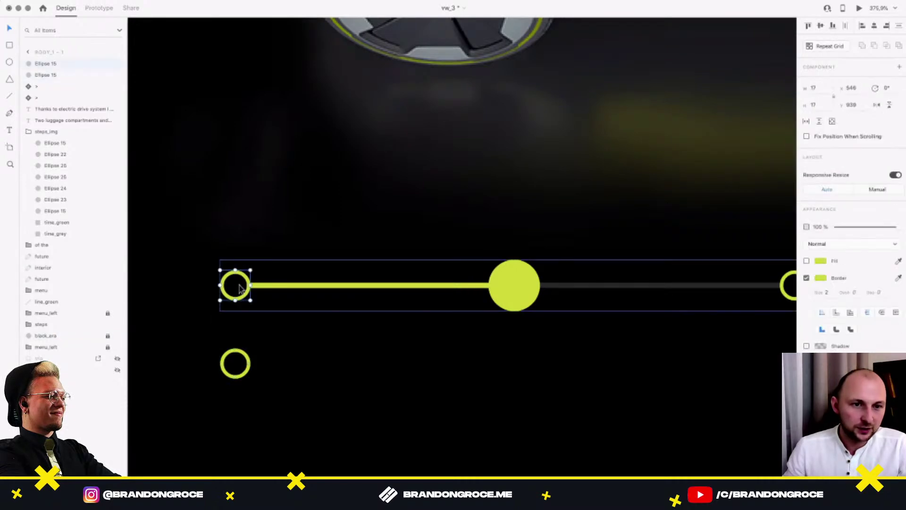
left_click_drag(238, 288, 294, 296)
scroll(294, 297, "up", 3)
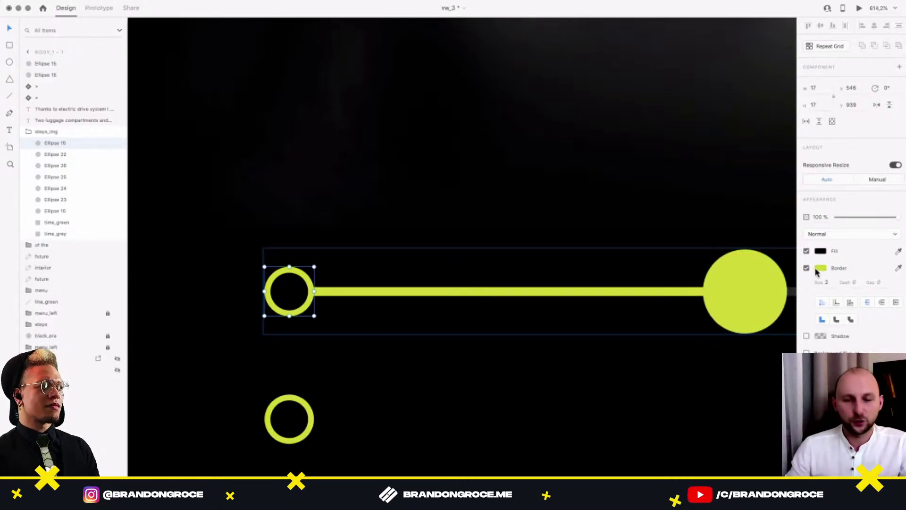
Move a black-filled circle of steps_img below the line's start and delete the surplus circles covering the first step.
left_click(396, 295)
left_click_drag(283, 306, 268, 347)
key("super+z")
key("Delete")
left_click(303, 309)
scroll(303, 309, "down", 3)
double_click(303, 306)
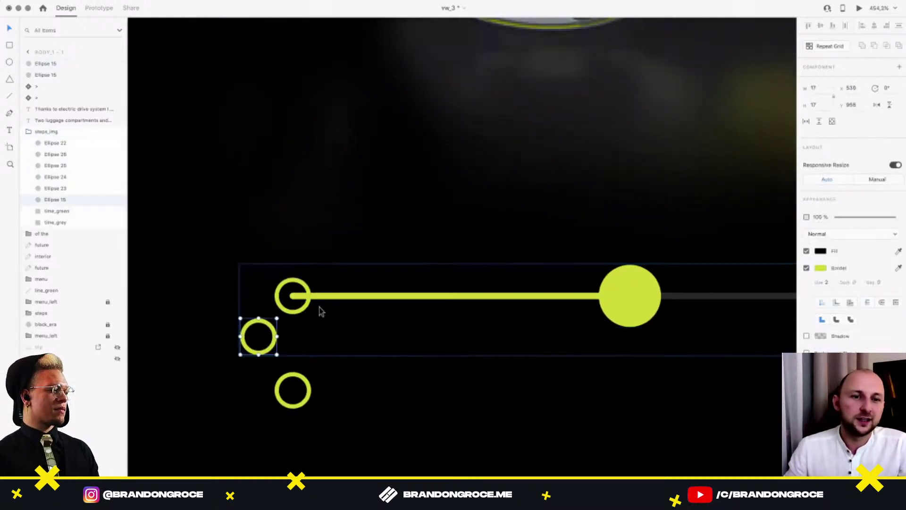
left_click(294, 298)
key("Delete")
Return the black-filled circle to the line's start, duplicate it along the green line and undo the last copy.
left_click(270, 344)
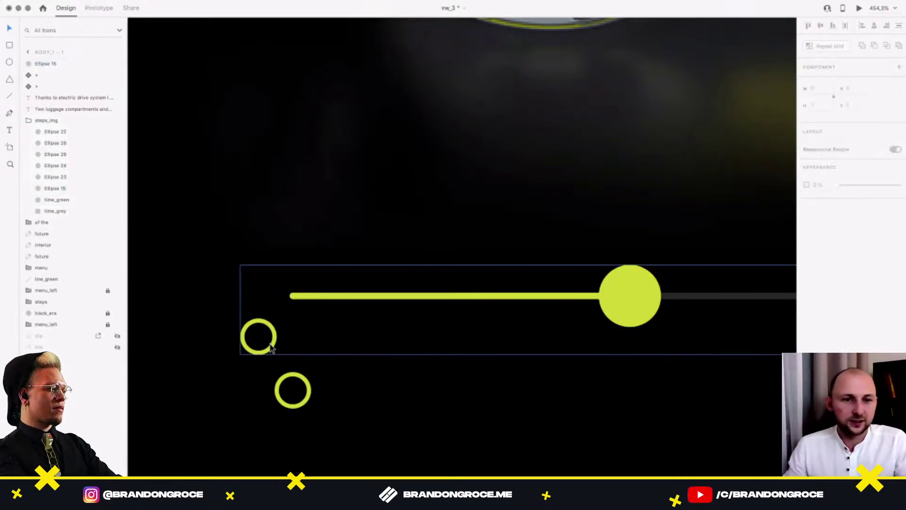
double_click(272, 349)
left_click_drag(272, 350, 391, 338)
scroll(529, 310, "down", 4)
key("super+z")
key("super+z")
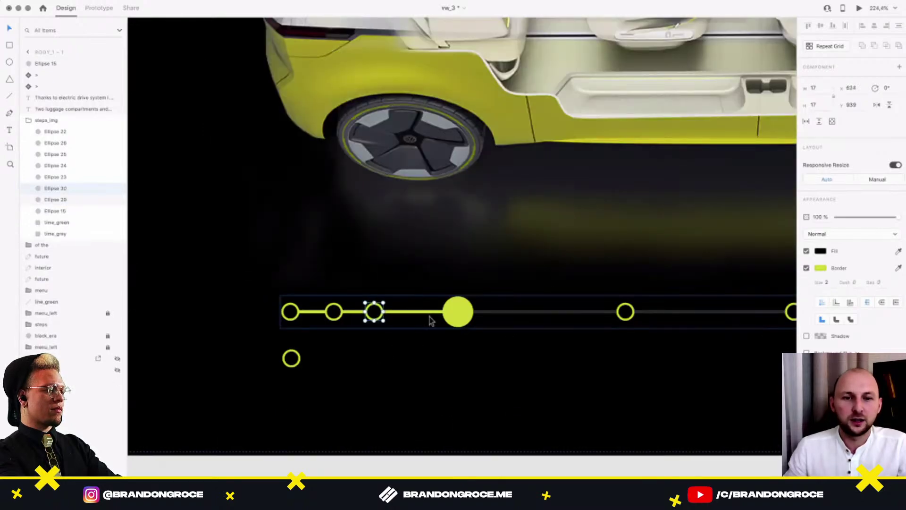
Stretch the green line on body_1 – 1 past the large second circle to a width of about 194.
left_click(427, 314)
scroll(425, 316, "up", 5)
scroll(423, 318, "left", 3)
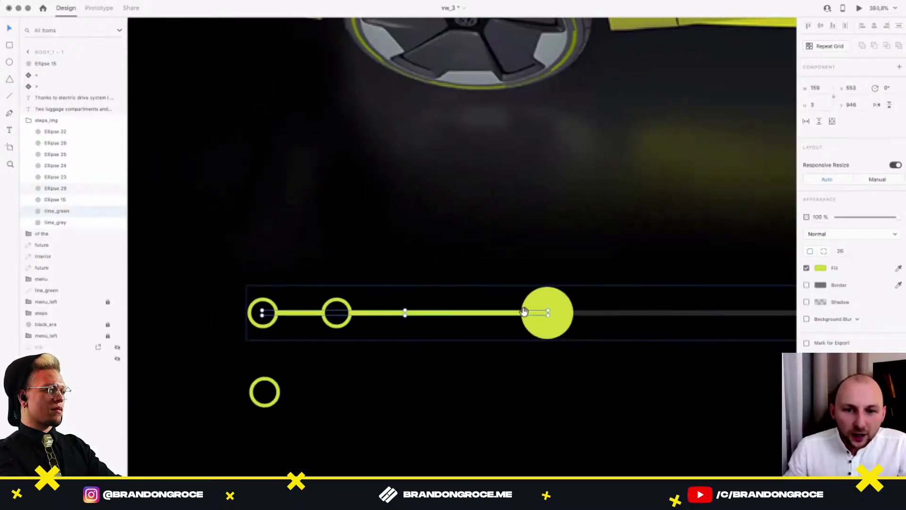
scroll(554, 317, "up", 3)
left_click_drag(573, 311, 485, 319)
Try extending the green line on body_1 – 2 beyond its third circle and undo the change.
scroll(485, 319, "down", 15)
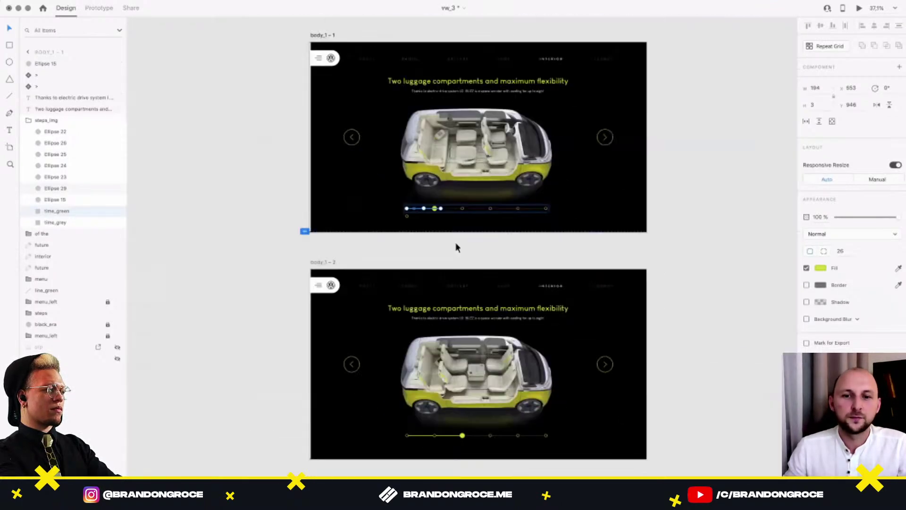
scroll(439, 425, "down", 5)
scroll(420, 292, "up", 8)
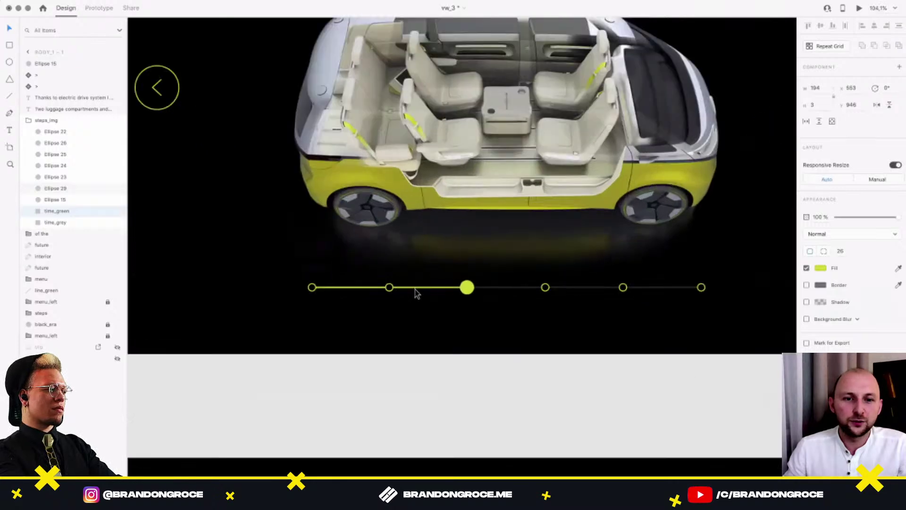
left_click(413, 288)
scroll(411, 289, "up", 3)
left_click_drag(510, 288, 643, 289)
scroll(540, 336, "right", 1)
key("super+z")
Look over the progress line on body_1 – 3 and select the steps image group there.
scroll(540, 333, "down", 4)
scroll(491, 332, "down", 5)
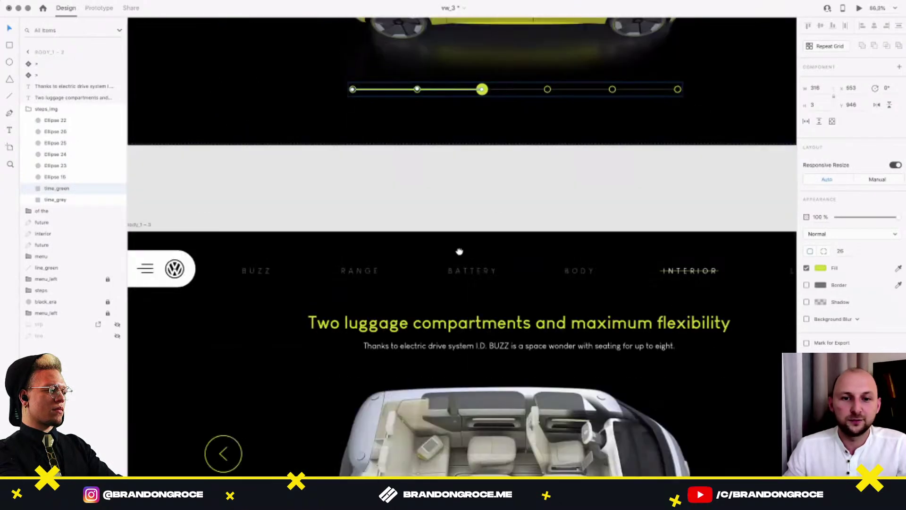
scroll(491, 332, "down", 6)
scroll(491, 332, "right", 2)
scroll(420, 359, "down", 2)
scroll(420, 360, "left", 1)
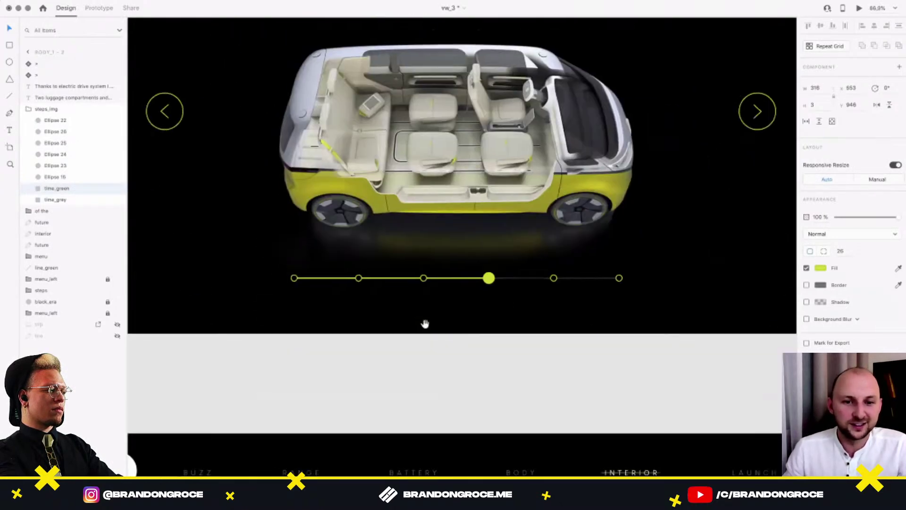
left_click(663, 198)
Review the body_1 – 4 and body_1 – 5 artboards and select the steps_img group on body_1 – 4.
scroll(544, 174, "down", 3)
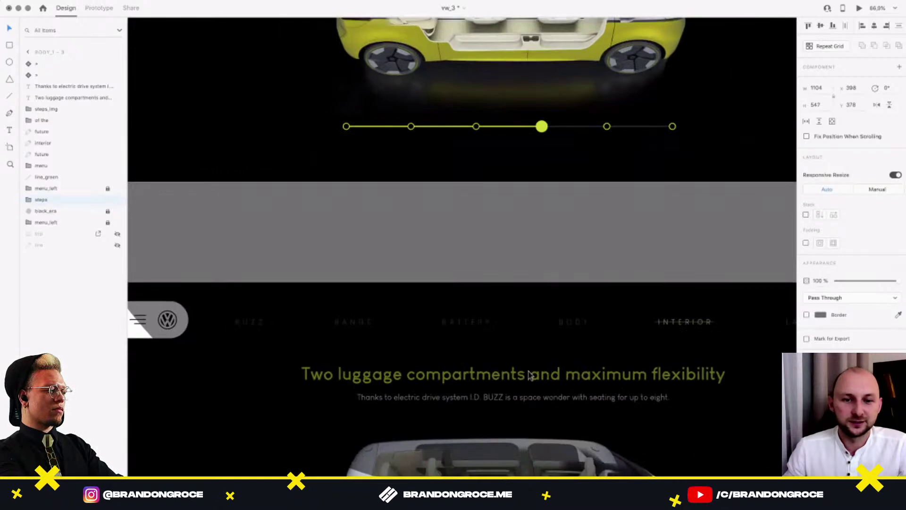
scroll(519, 189, "down", 5)
scroll(490, 210, "up", 2)
scroll(490, 210, "right", 1)
scroll(452, 321, "down", 5)
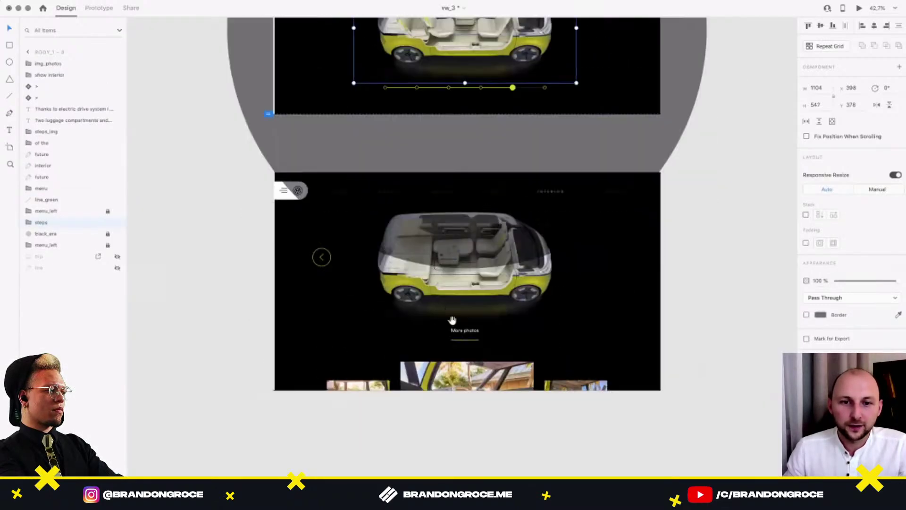
scroll(476, 281, "up", 3)
left_click(707, 265)
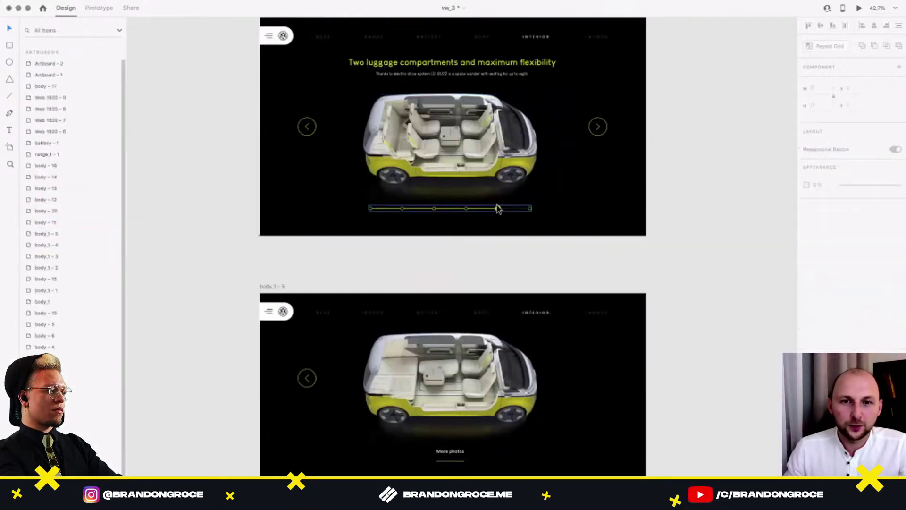
left_click(498, 210)
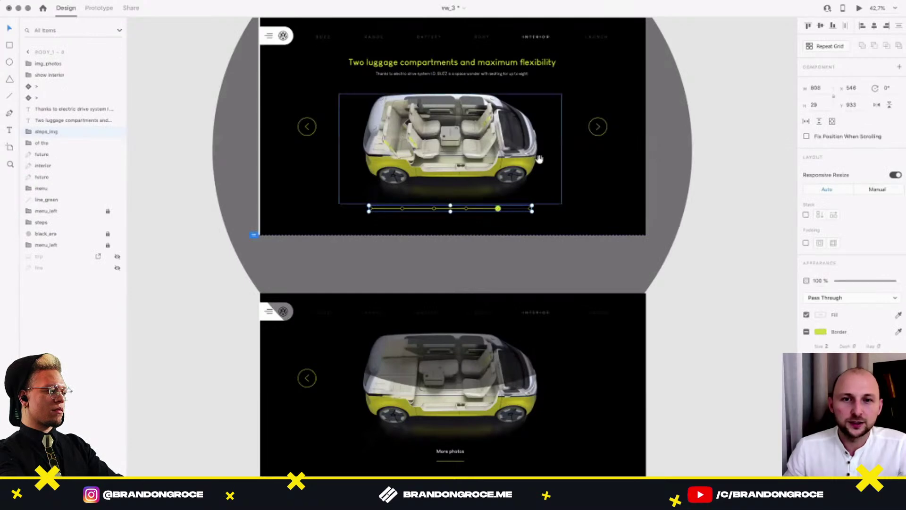
scroll(538, 160, "up", 2)
scroll(491, 184, "up", 3)
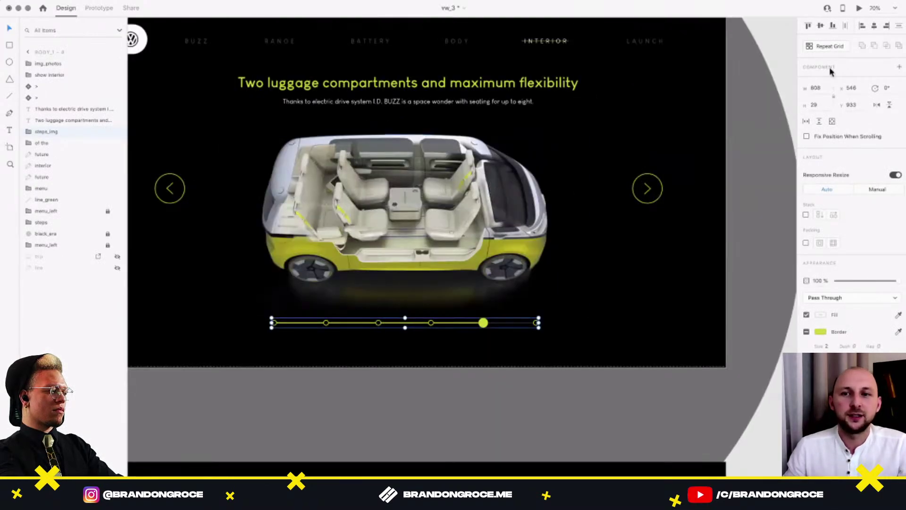
Preview the prototype from body_1 – 4, advance the interior slider one step, look through the photo section below and close the preview.
key("super+Return")
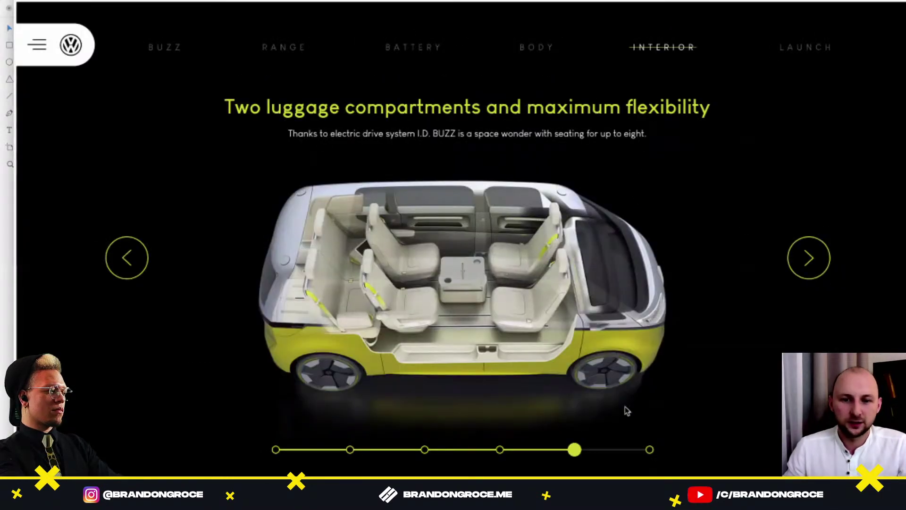
left_click(809, 259)
scroll(808, 258, "down", 3)
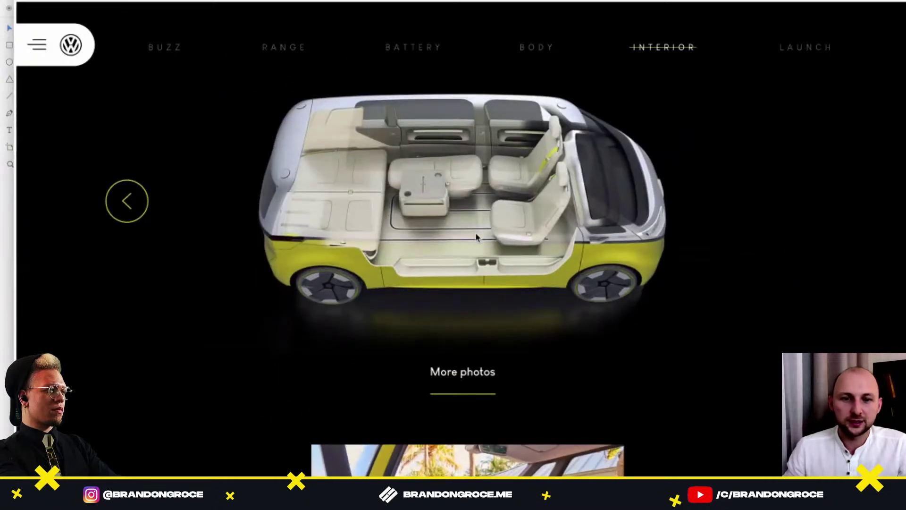
scroll(476, 238, "down", 2)
scroll(477, 237, "down", 5)
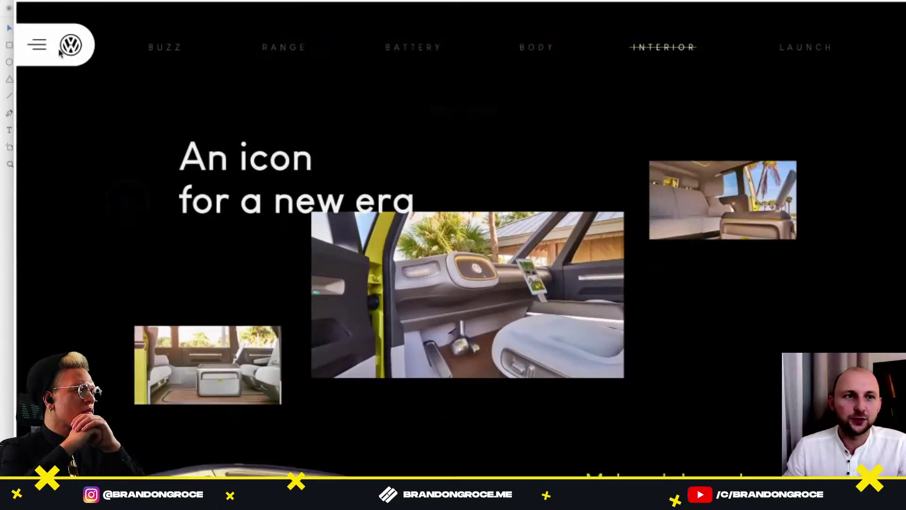
scroll(364, 146, "down", 1)
key("super+w")
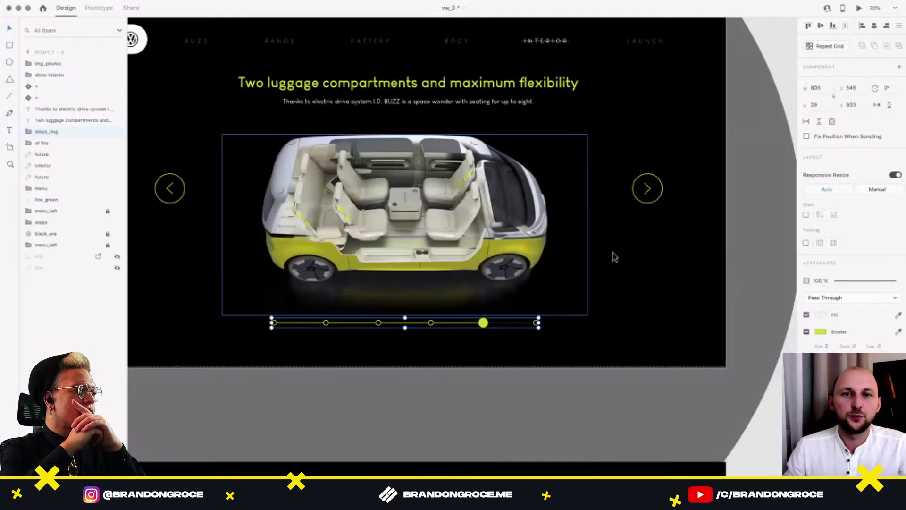
Show the prototype connections of the body – 10 artboard and inspect the interaction linking it to body – 15.
scroll(615, 257, "down", 5)
scroll(620, 324, "up", 10)
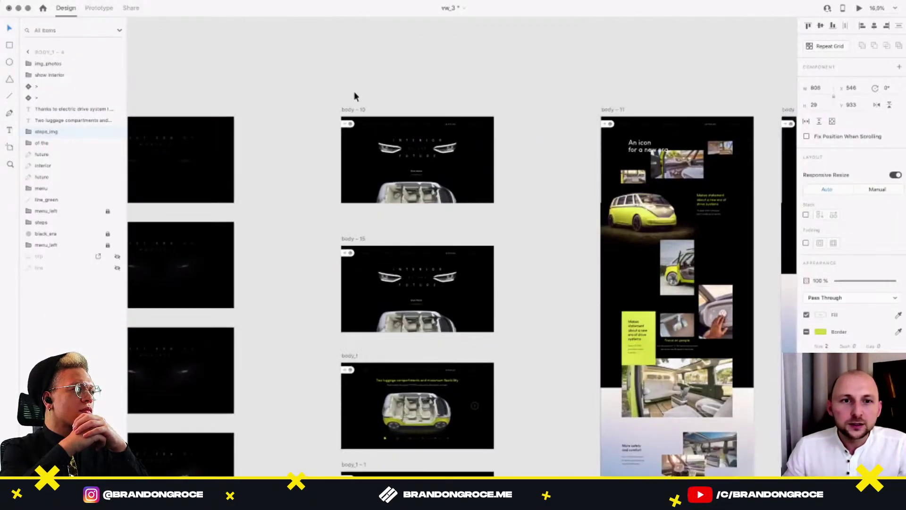
left_click(350, 111)
left_click(99, 8)
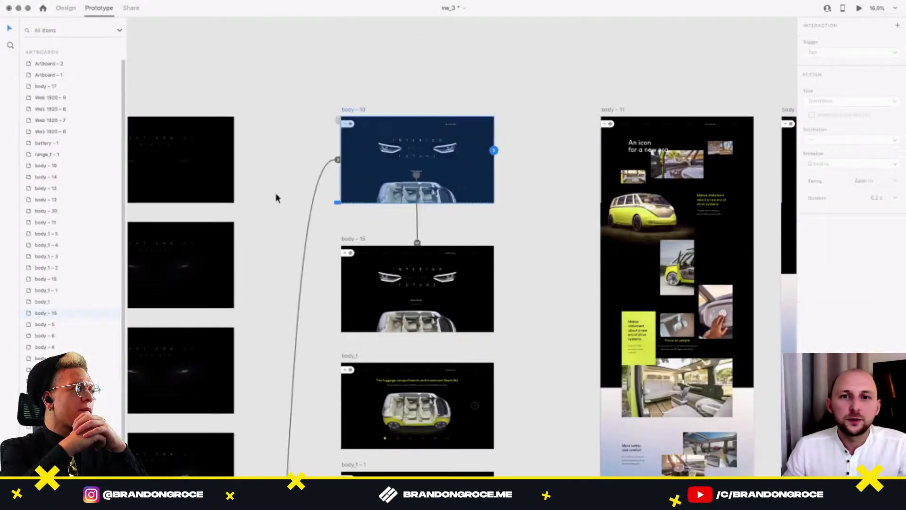
left_click(413, 220)
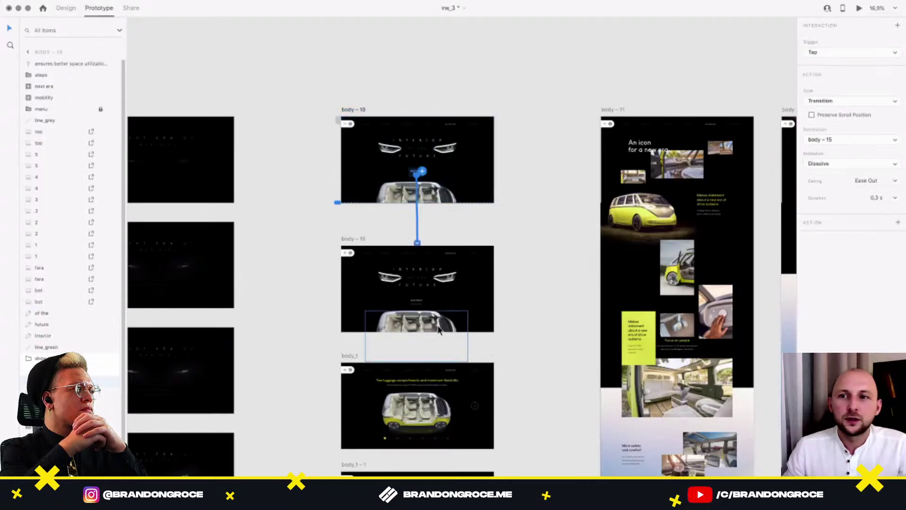
Return to design mode and select the steps image group on the body_1 – 5 artboard.
left_click(68, 9)
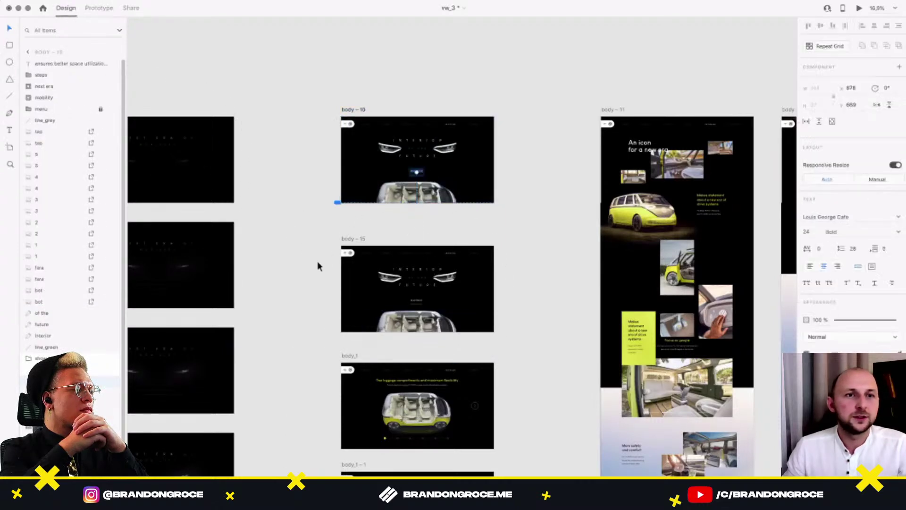
scroll(321, 260, "down", 10)
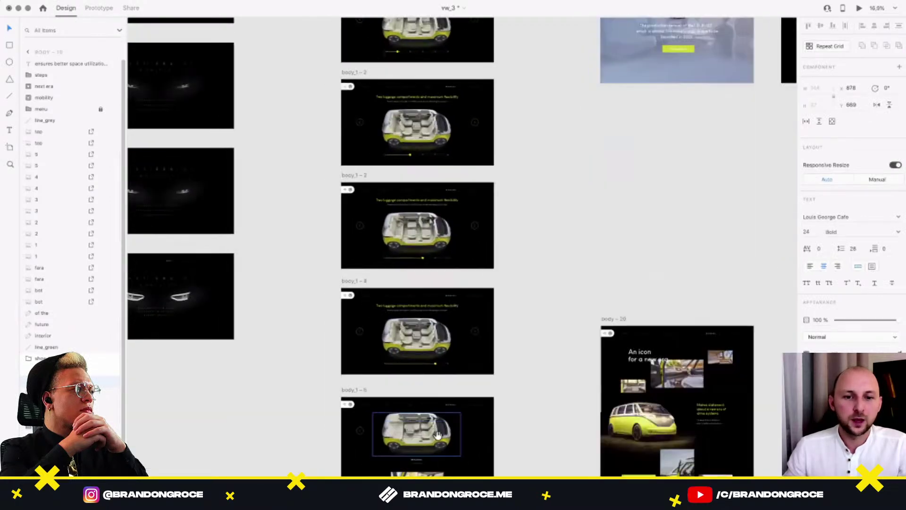
left_click(442, 441)
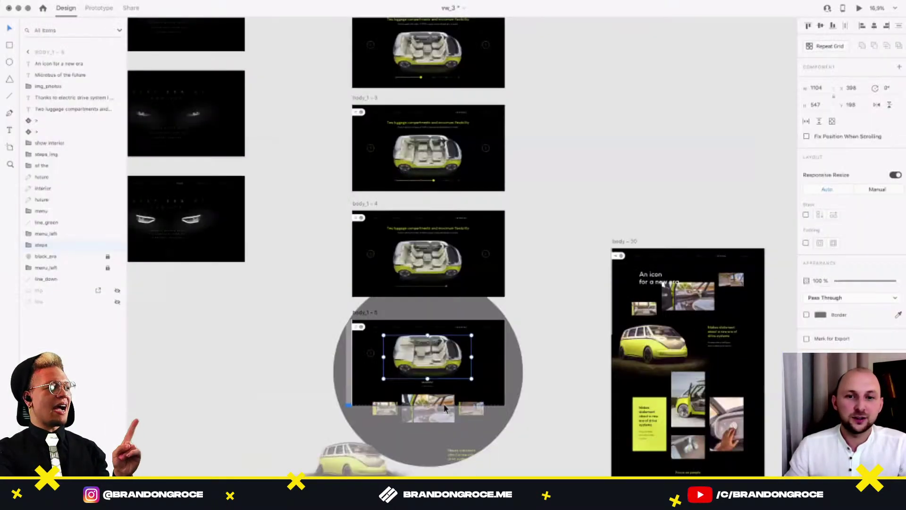
Look over the interior artboards up to the photo pages and select the large black circle on body – 11.
scroll(547, 295, "up", 4)
left_click_drag(558, 383, 415, 178)
left_click_drag(461, 235, 412, 109)
left_click_drag(414, 52, 420, 370)
left_click_drag(510, 144, 470, 380)
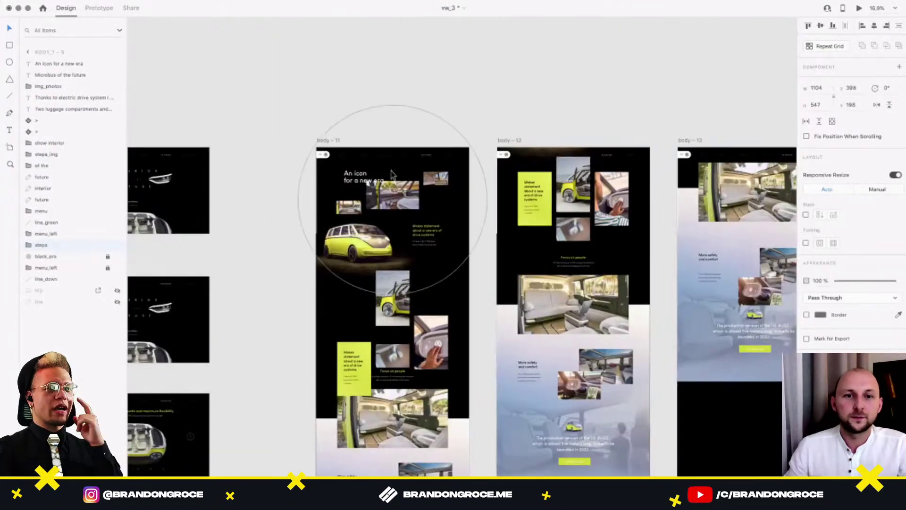
left_click(393, 172)
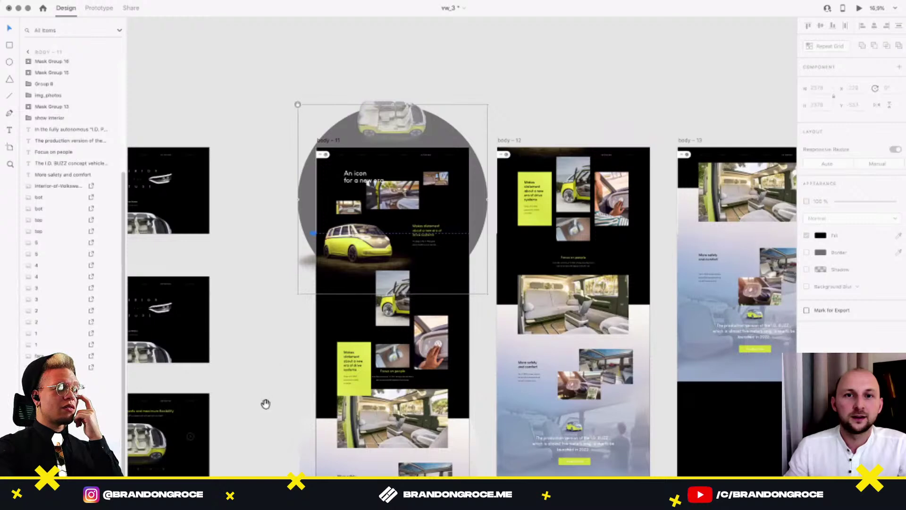
Preview the body – 20 artboard with the "An icon for a new era" heading, and close the preview.
scroll(429, 253, "down", 10)
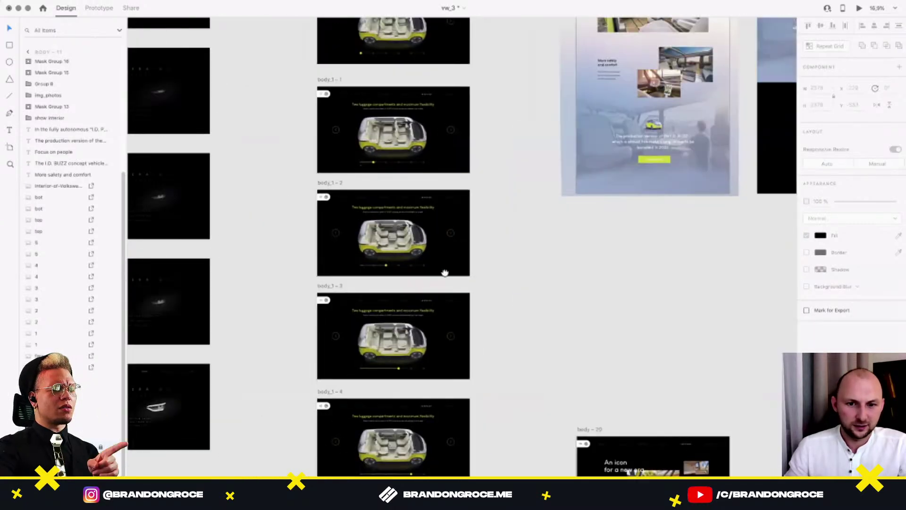
scroll(445, 273, "down", 5)
left_click(429, 309)
key("super+v")
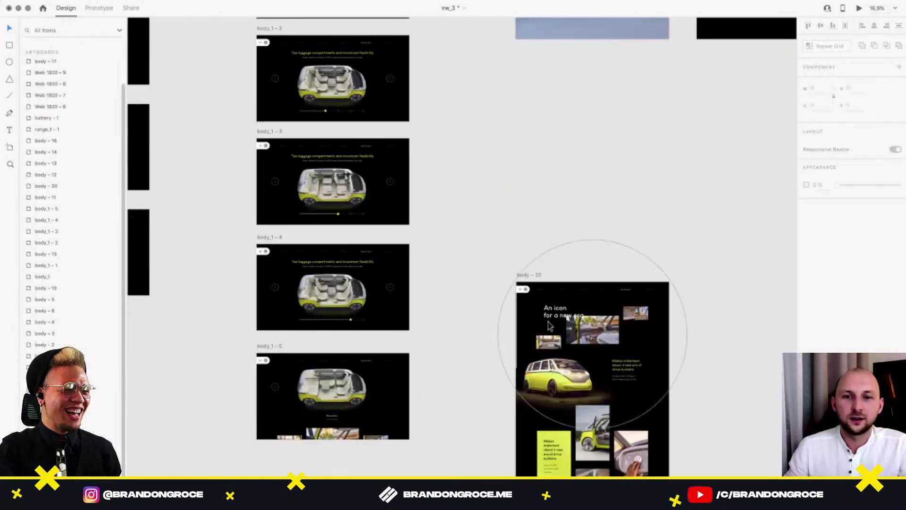
key("super+Return")
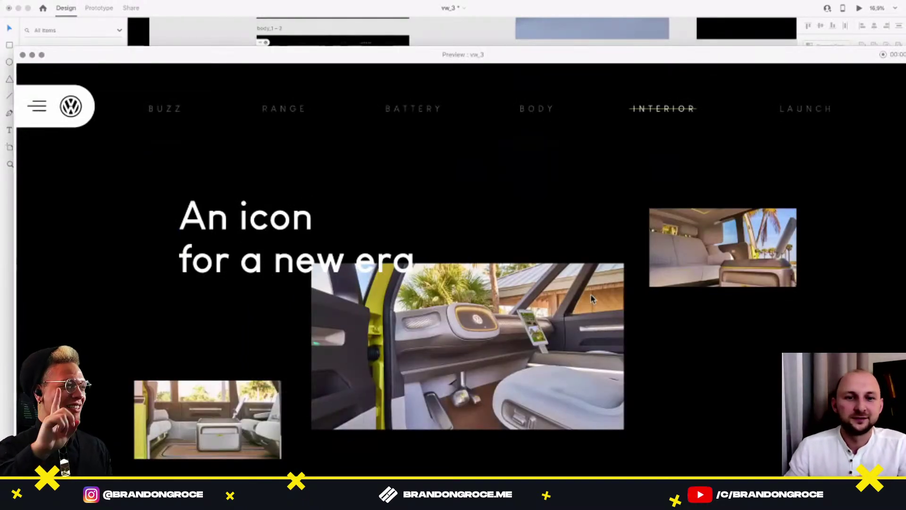
left_click(22, 55)
left_click(471, 121)
Select the body – 11 artboard at the start of the row of tall interior artboards.
scroll(542, 281, "up", 10)
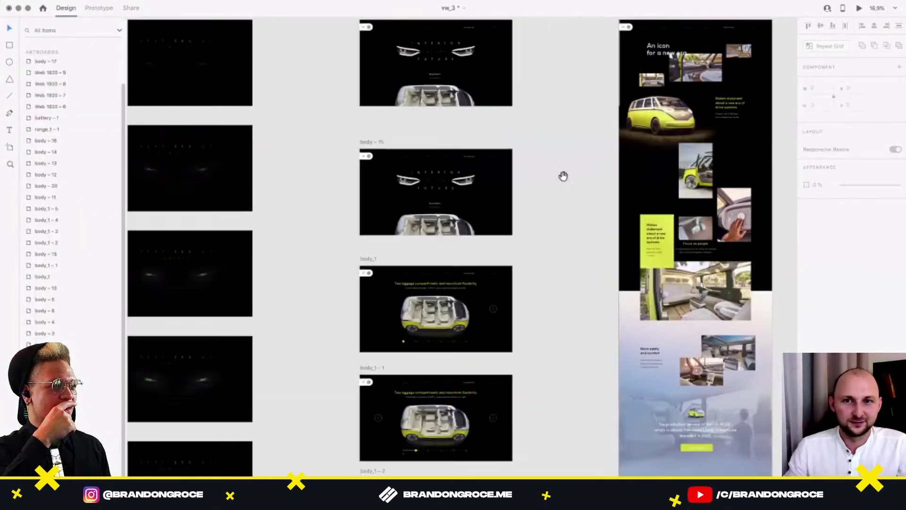
left_click_drag(550, 109, 558, 160)
scroll(479, 83, "up", 2)
scroll(455, 90, "up", 2)
scroll(392, 81, "up", 1)
left_click_drag(507, 158, 493, 160)
scroll(493, 161, "right", 10)
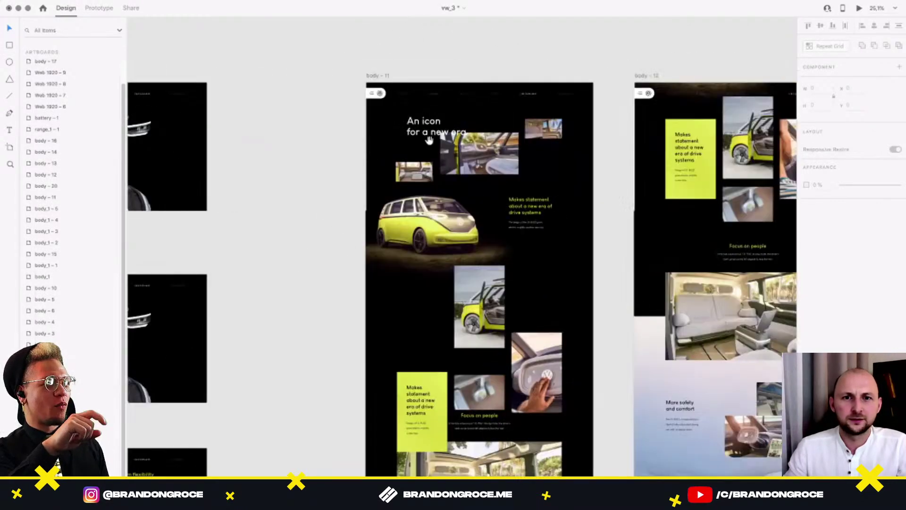
left_click(316, 69)
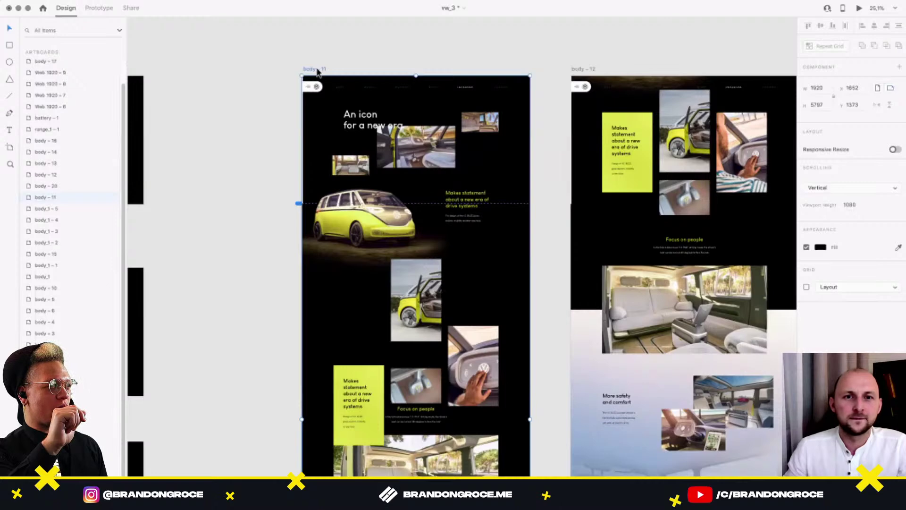
Preview the prototype starting from the body_1 – 5 artboard at the end of the seat-configuration column.
scroll(503, 168, "down", 6)
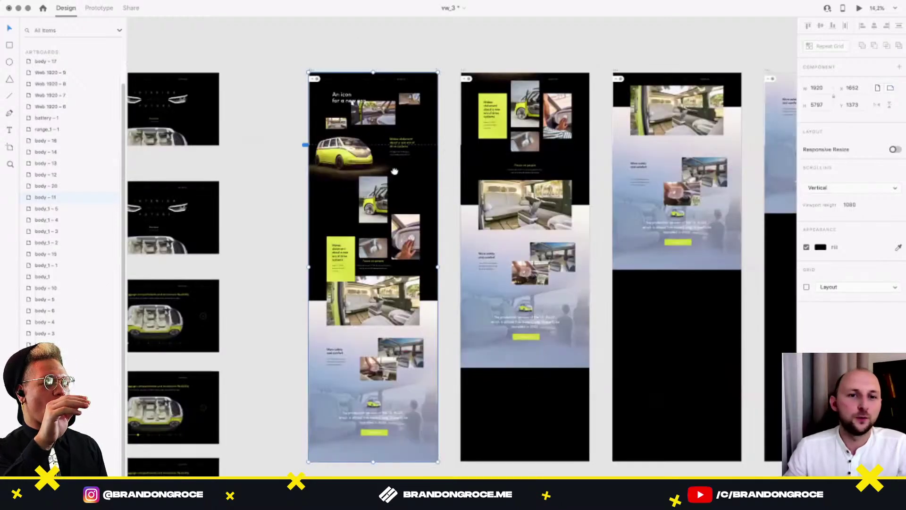
scroll(504, 168, "down", 2)
scroll(508, 212, "left", 2)
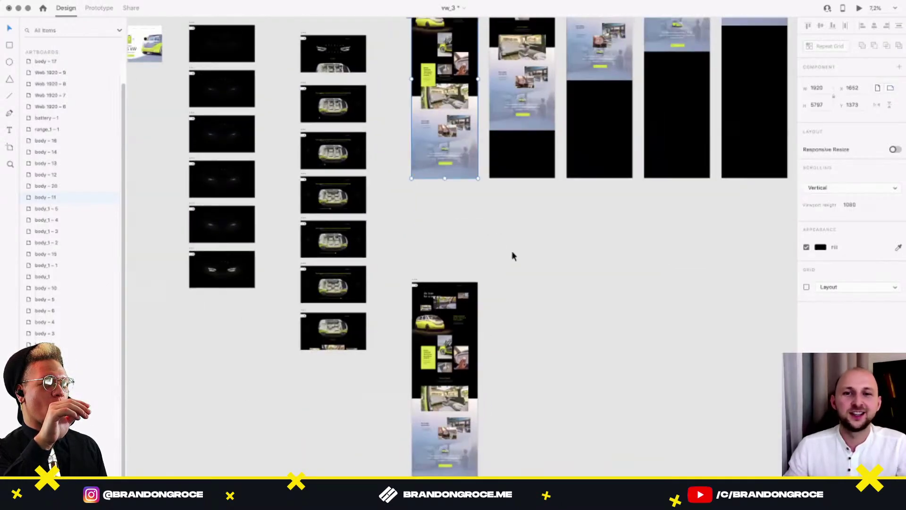
left_click_drag(491, 214, 372, 348)
left_click_drag(478, 320, 441, 333)
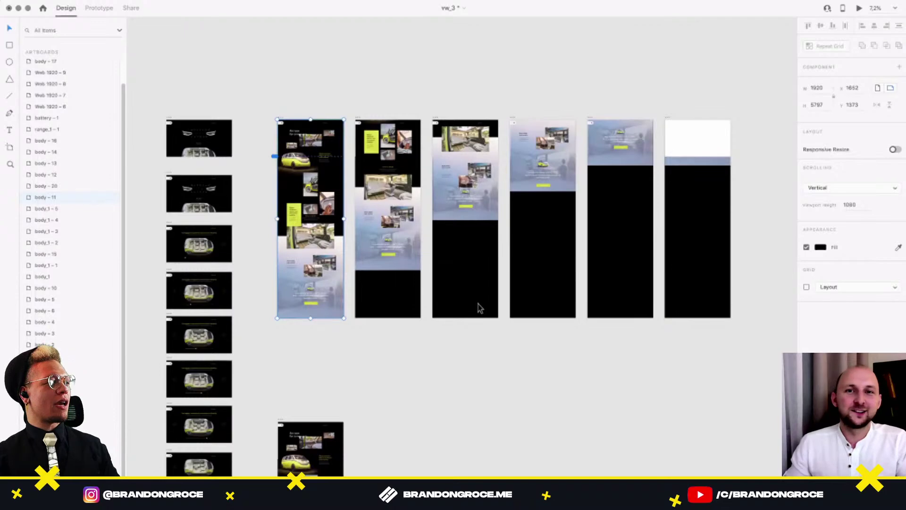
left_click(204, 467)
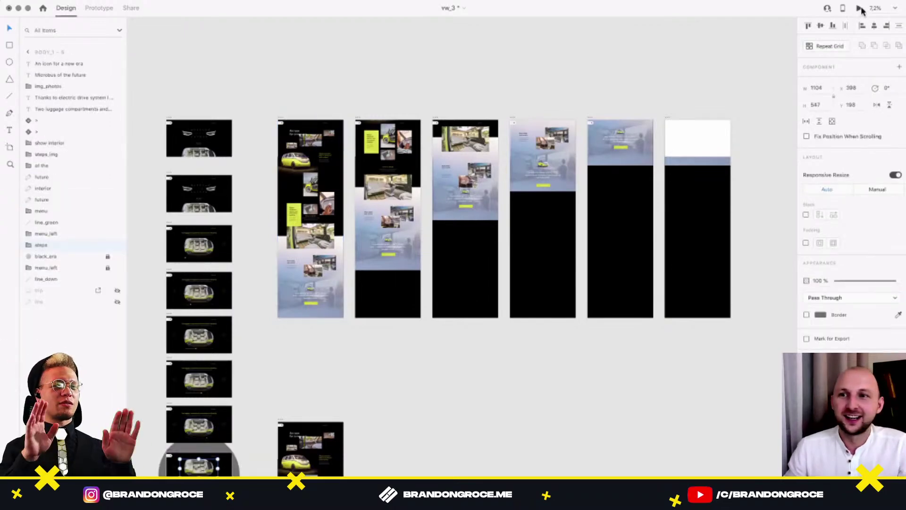
left_click(860, 8)
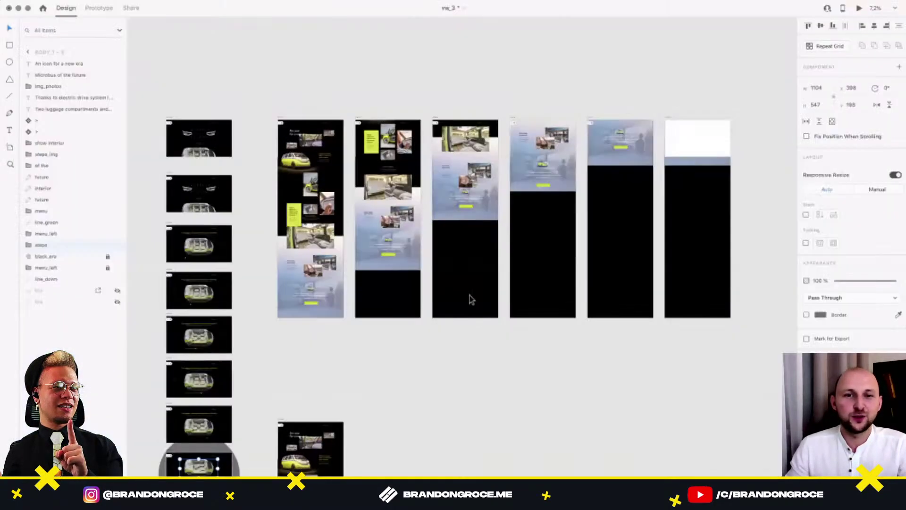
Select the six tall artboards of the interior scroll sequence together, and clear the selection.
left_click_drag(282, 338, 744, 83)
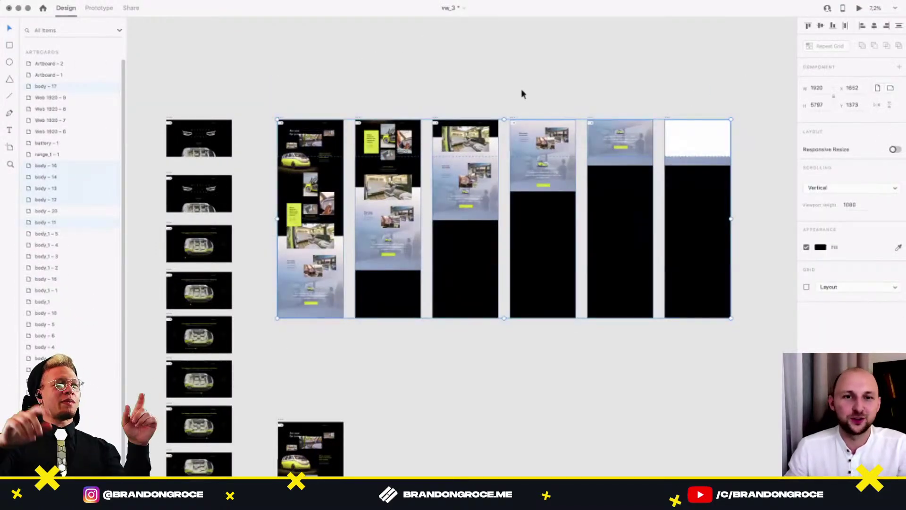
left_click(482, 81)
left_click_drag(433, 105, 599, 77)
Move the body – 20 artboard slightly up to Y 9845, below the body – 11 artboard.
left_click_drag(495, 341, 369, 337)
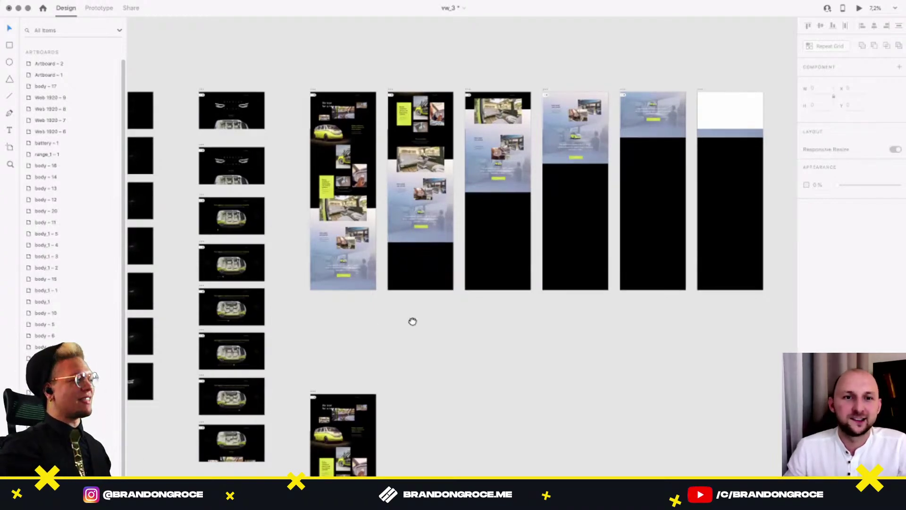
scroll(412, 321, "down", 4)
scroll(412, 321, "left", 3)
left_click_drag(377, 313, 376, 298)
scroll(467, 274, "down", 3)
scroll(467, 274, "right", 2)
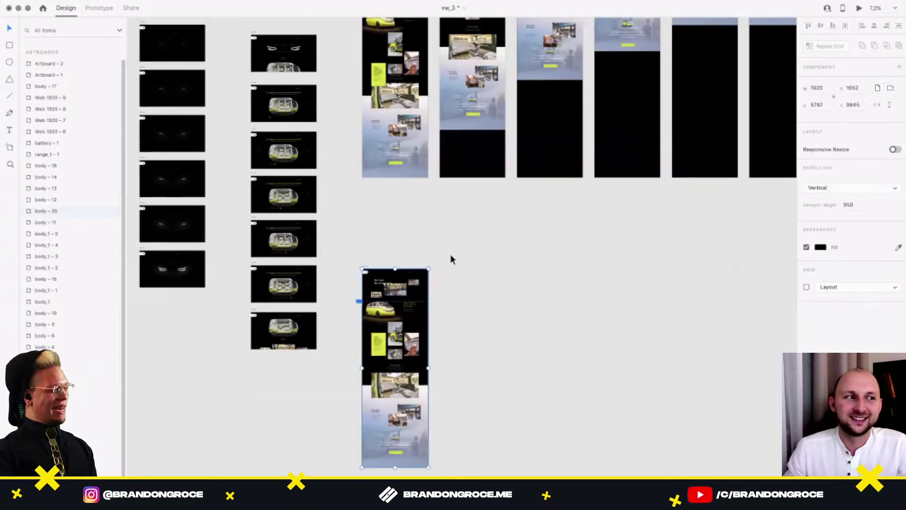
Set the scrolling of the body – 20 artboard to None.
scroll(418, 268, "up", 5)
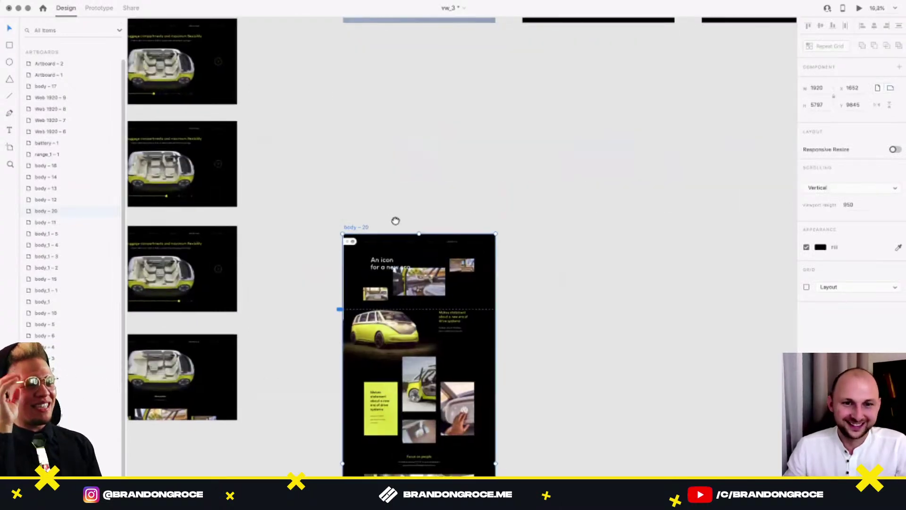
scroll(396, 219, "down", 3)
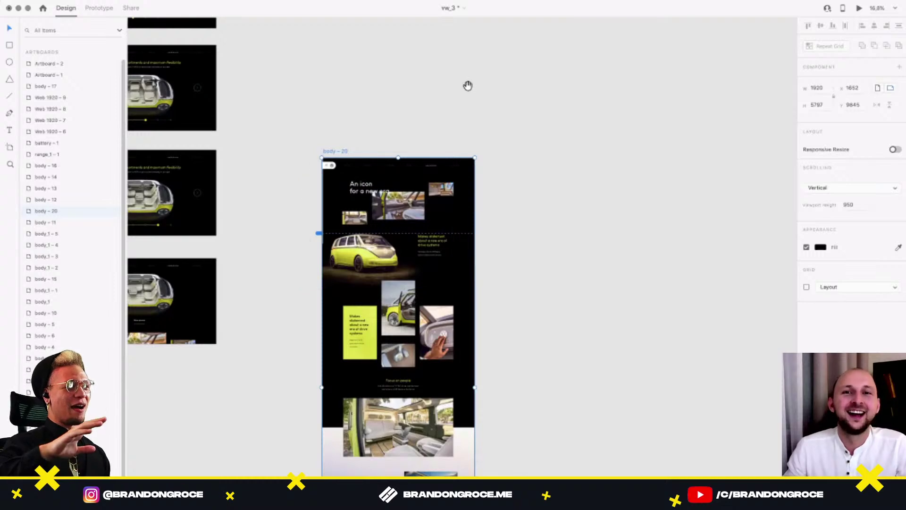
left_click_drag(467, 85, 455, 125)
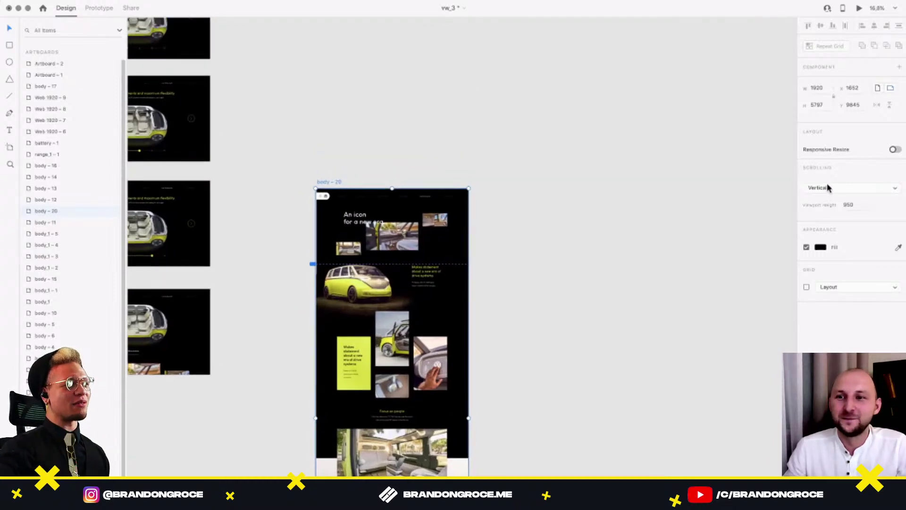
left_click(862, 185)
left_click(850, 179)
left_click(537, 220)
Preview the prototype from the body – 11 artboard, go through all its scroll sections, and close the preview.
left_click_drag(442, 156, 428, 220)
scroll(435, 177, "down", 5)
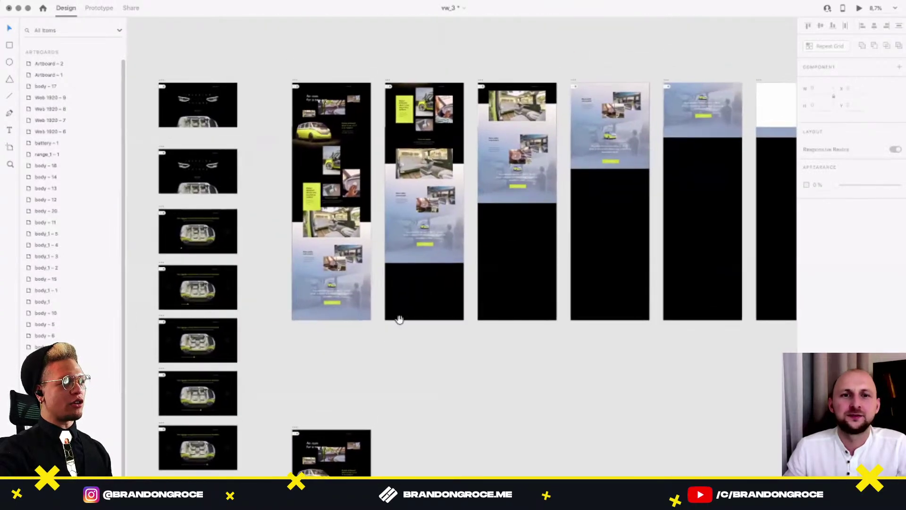
left_click(352, 123)
left_click(859, 12)
scroll(755, 269, "down", 5)
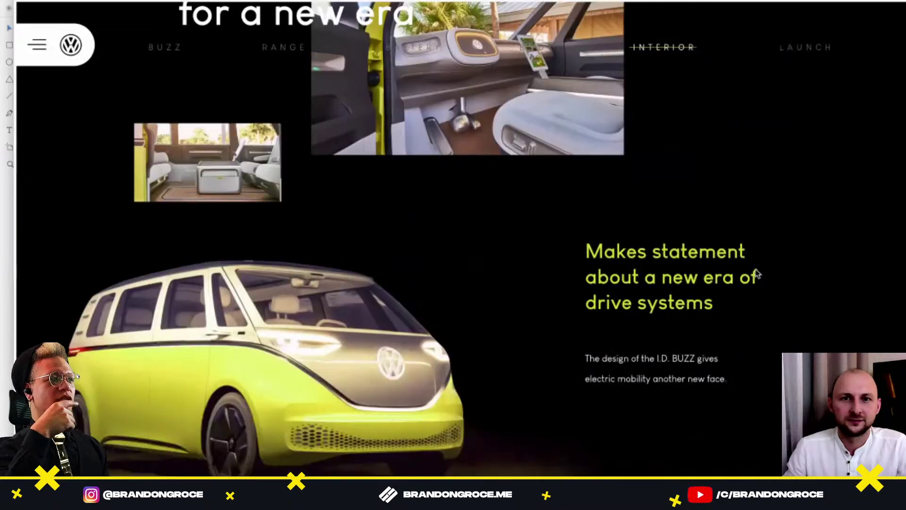
scroll(757, 273, "down", 5)
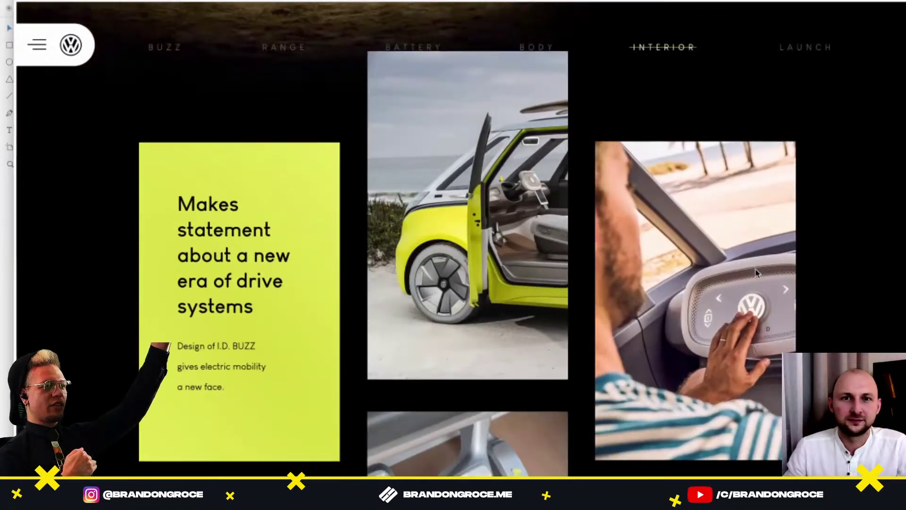
scroll(757, 273, "down", 8)
scroll(756, 273, "down", 5)
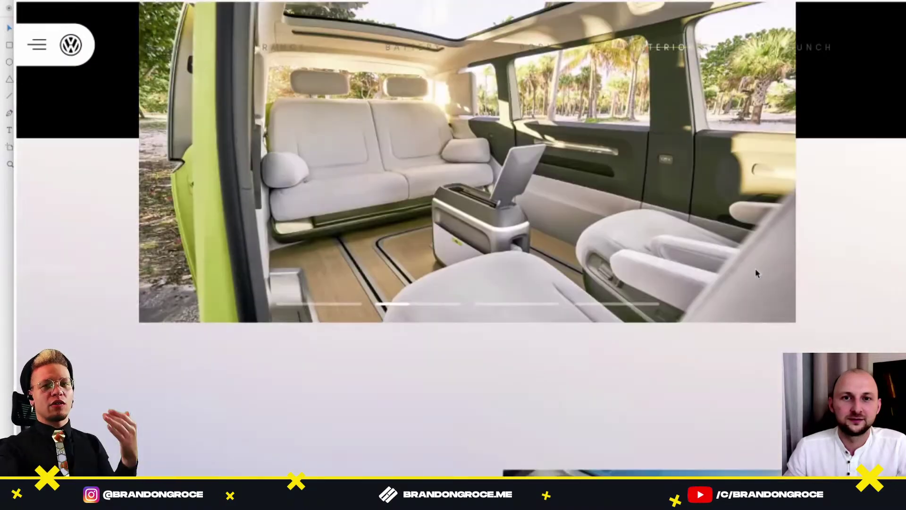
scroll(756, 272, "down", 5)
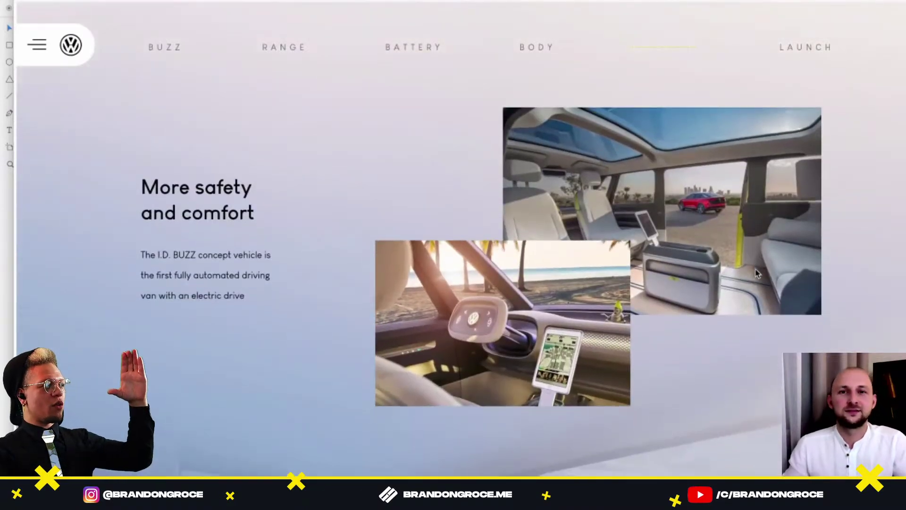
scroll(756, 273, "down", 5)
scroll(756, 272, "down", 2)
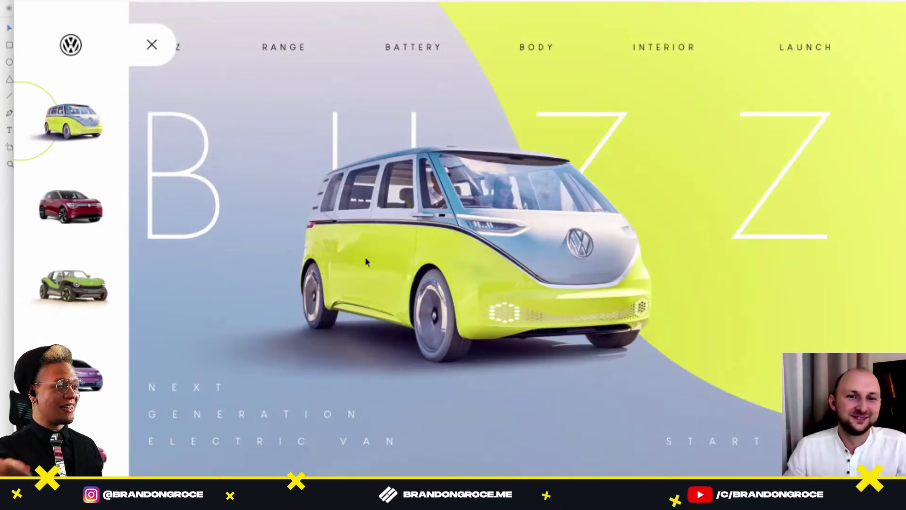
key("Escape")
Replay the body – 11 prototype from the car photos down to the Pre-Book Now section, and close the preview.
left_click(451, 358)
left_click_drag(421, 415, 440, 266)
left_click_drag(429, 309, 451, 271)
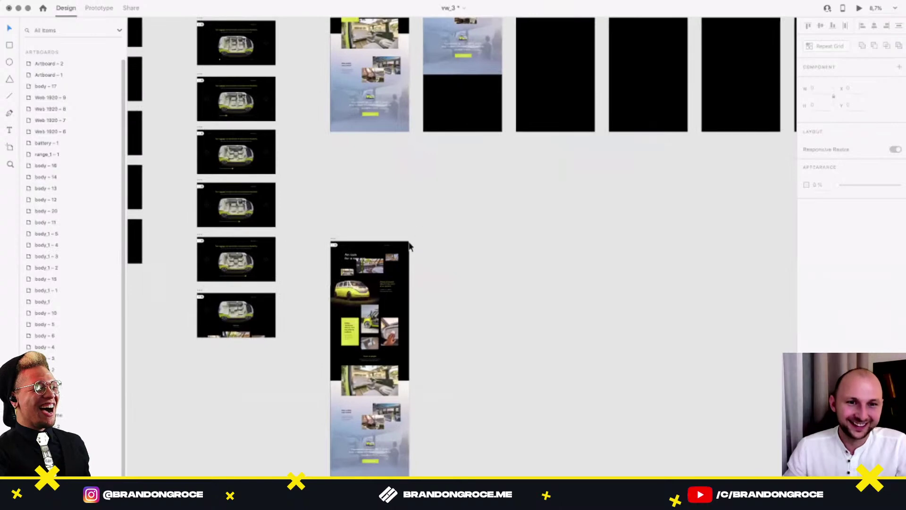
left_click_drag(405, 204, 387, 347)
left_click_drag(540, 342, 521, 374)
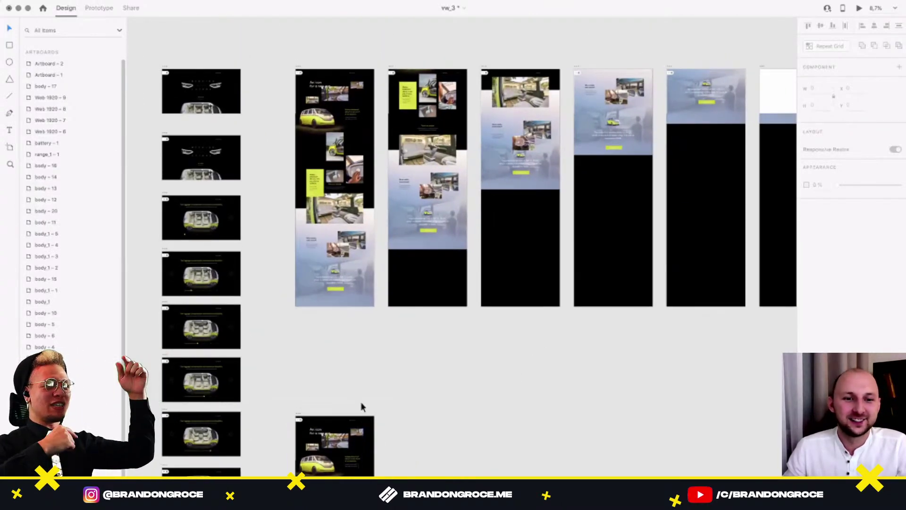
left_click(336, 114)
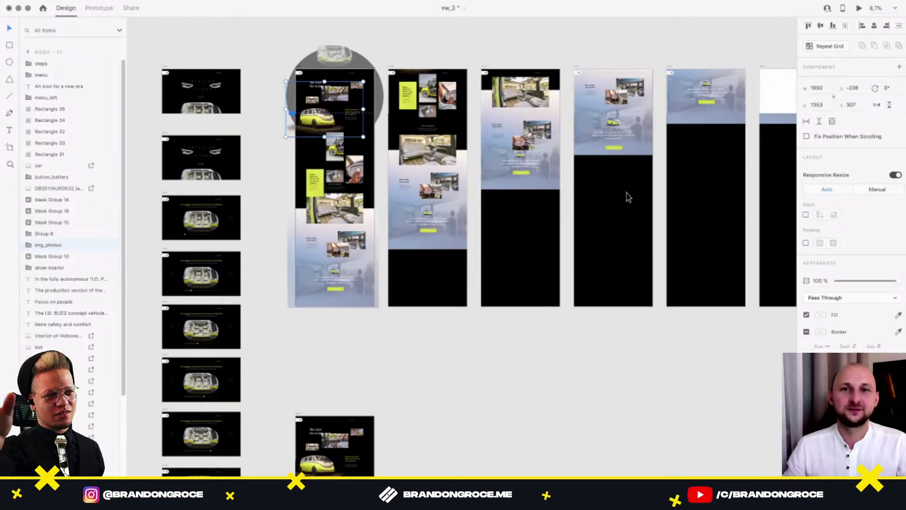
key("super+Return")
scroll(705, 302, "down", 10)
scroll(699, 299, "down", 6)
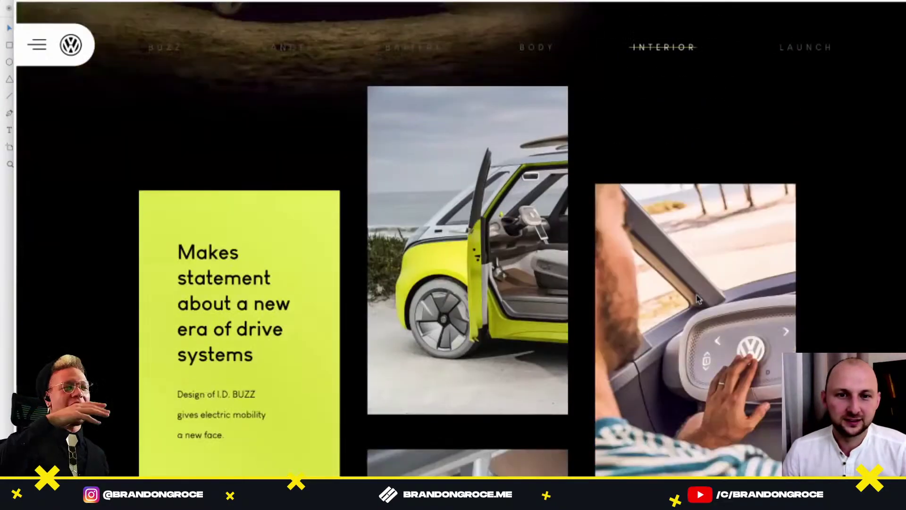
scroll(697, 302, "down", 10)
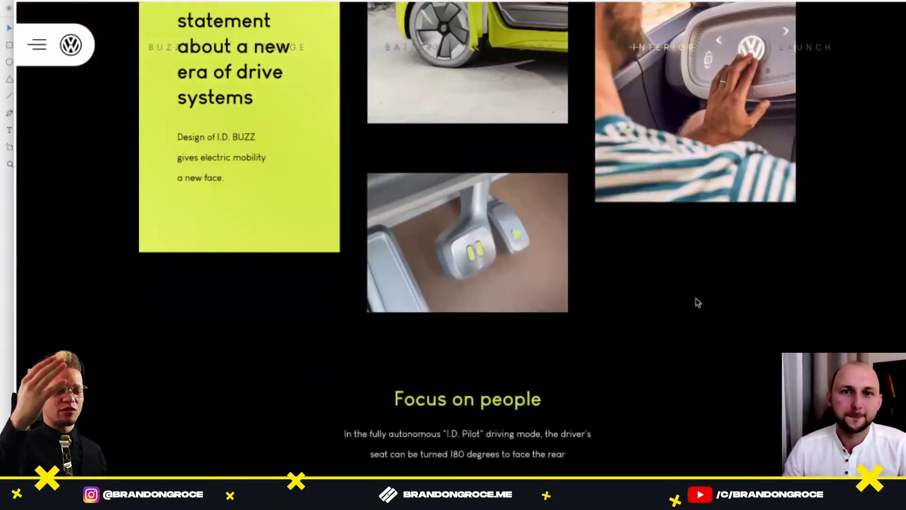
scroll(697, 302, "down", 7)
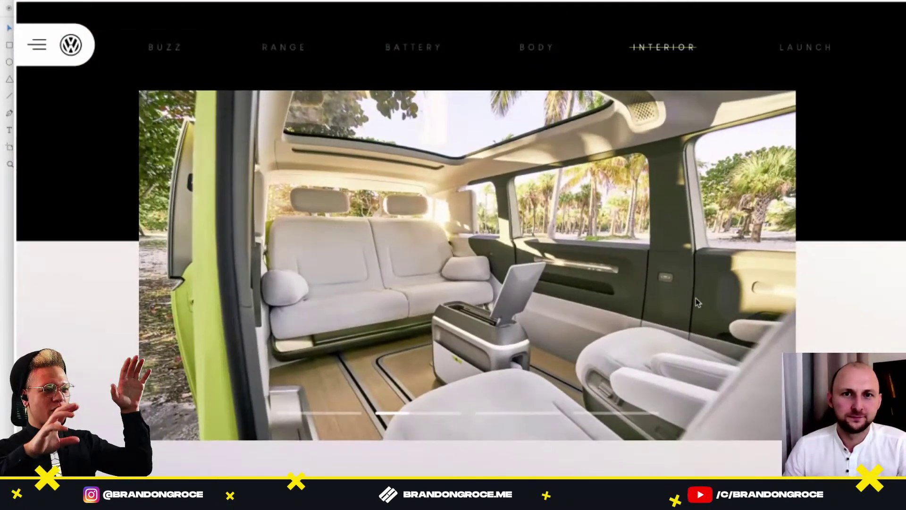
scroll(696, 298, "down", 4)
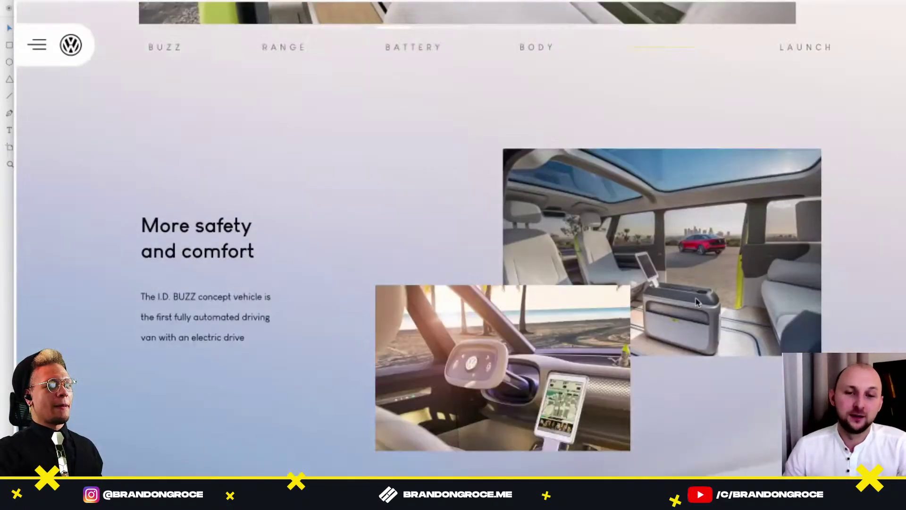
scroll(330, 161, "down", 1)
scroll(330, 165, "down", 10)
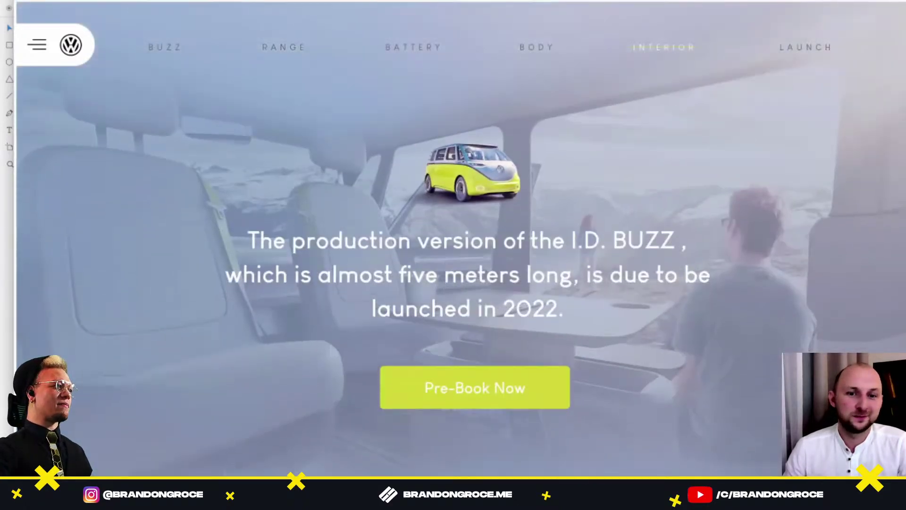
key("super+w")
Select the body – 20 artboard below the scroll sequence.
left_click(599, 393)
left_click_drag(435, 390, 449, 244)
scroll(373, 250, "up", 3)
left_click(314, 259)
left_click_drag(392, 253, 379, 150)
scroll(346, 207, "up", 3)
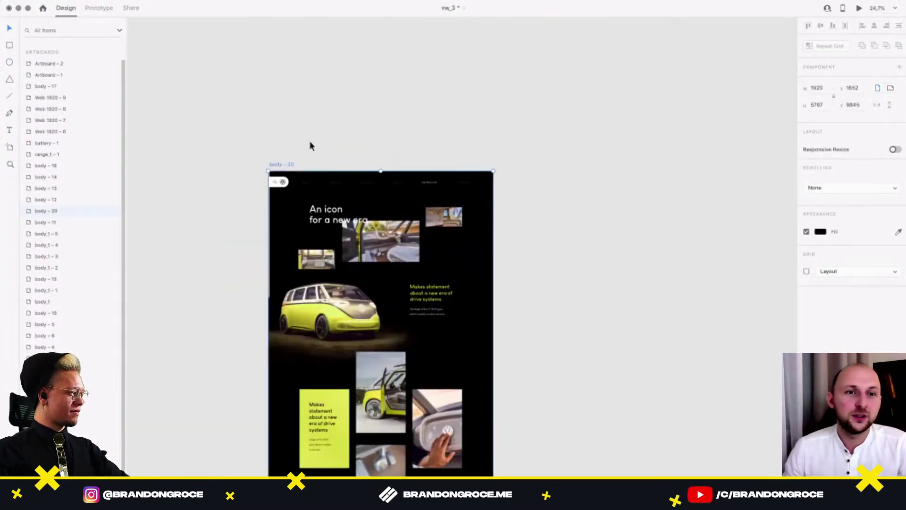
Check the scrolling options of the body – 20 artboard, keep None, and preview the artboard at its full length.
left_click(848, 189)
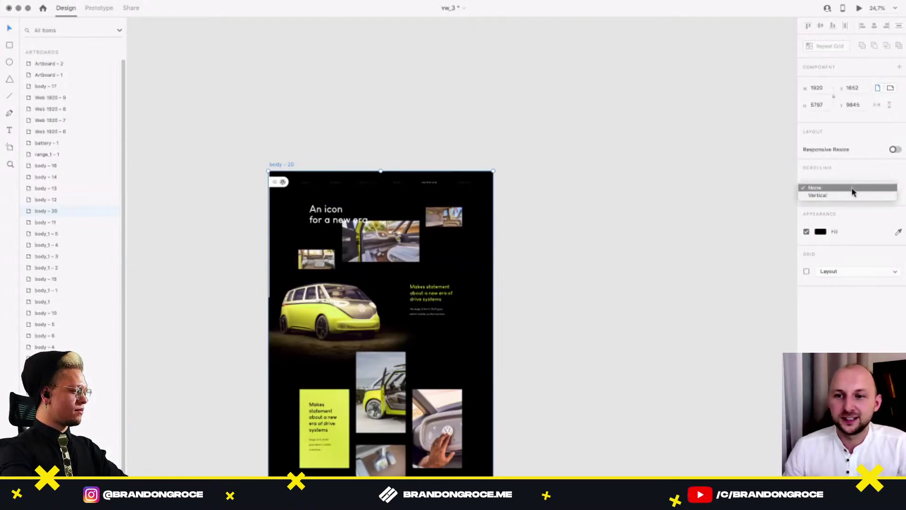
left_click(851, 188)
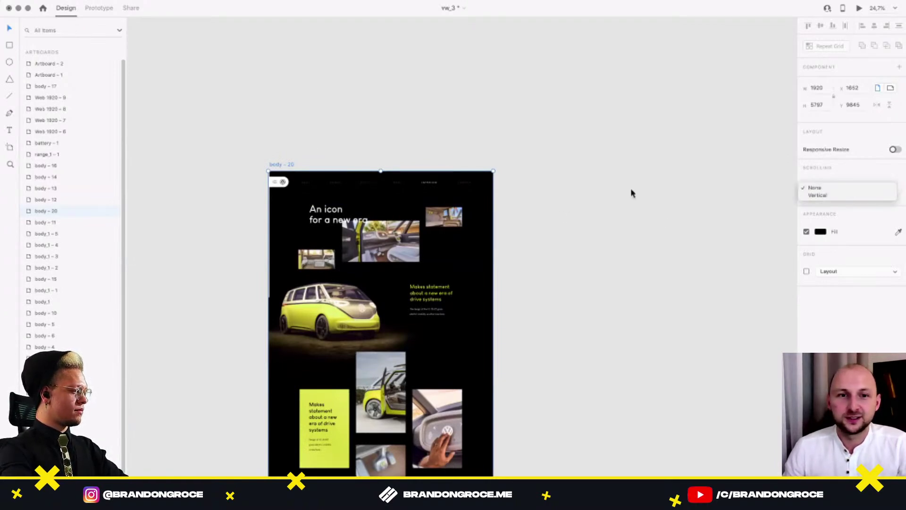
left_click(860, 9)
left_click_drag(71, 36, 237, 39)
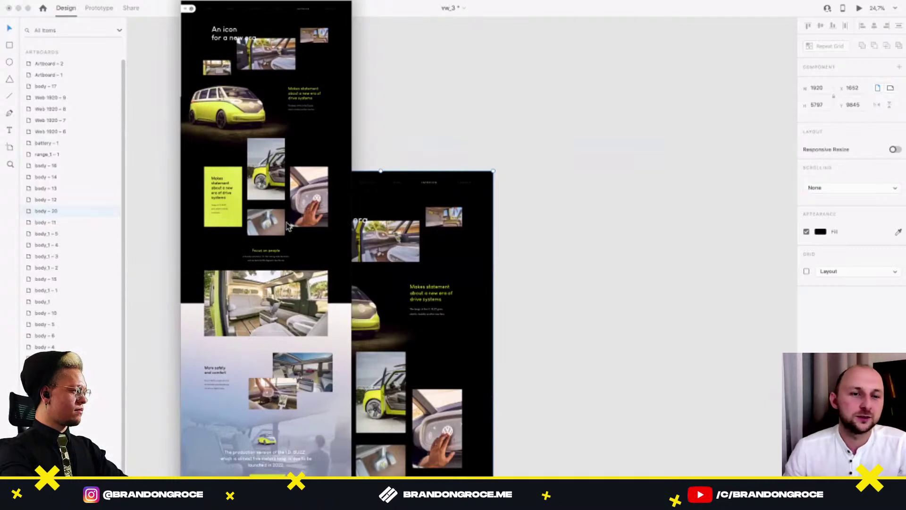
Close the preview and examine the scrolling settings of the body – 10 artboard.
left_click_drag(266, 1, 265, 5)
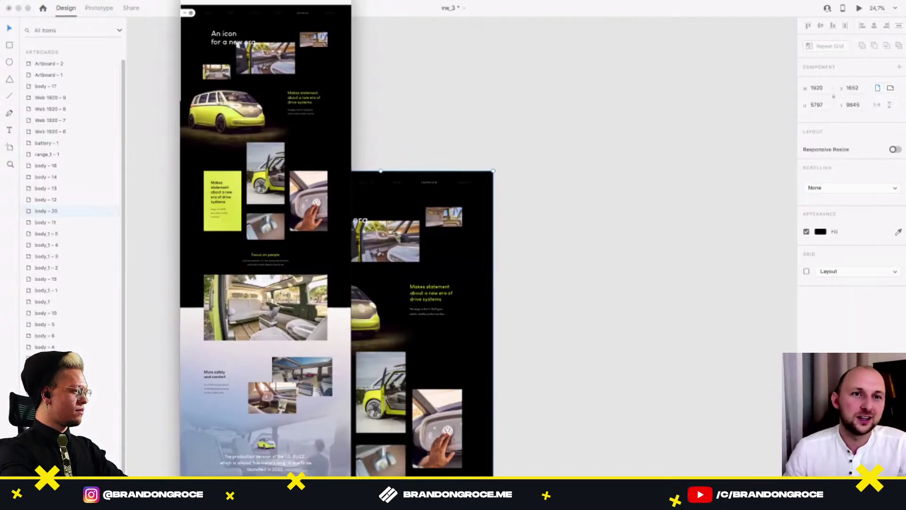
left_click(186, 1)
scroll(500, 191, "down", 5)
left_click_drag(361, 74, 433, 254)
left_click_drag(350, 155, 344, 315)
left_click_drag(387, 122, 394, 301)
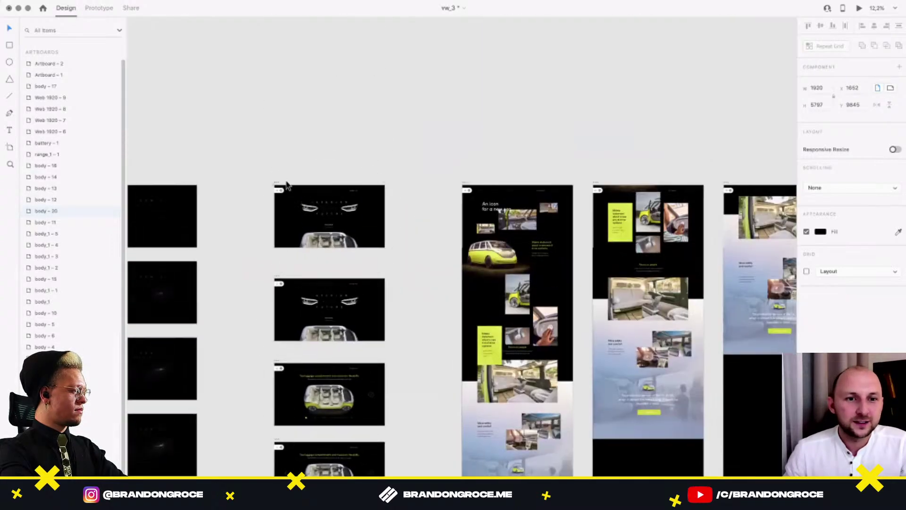
scroll(286, 184, "up", 3)
left_click(316, 211)
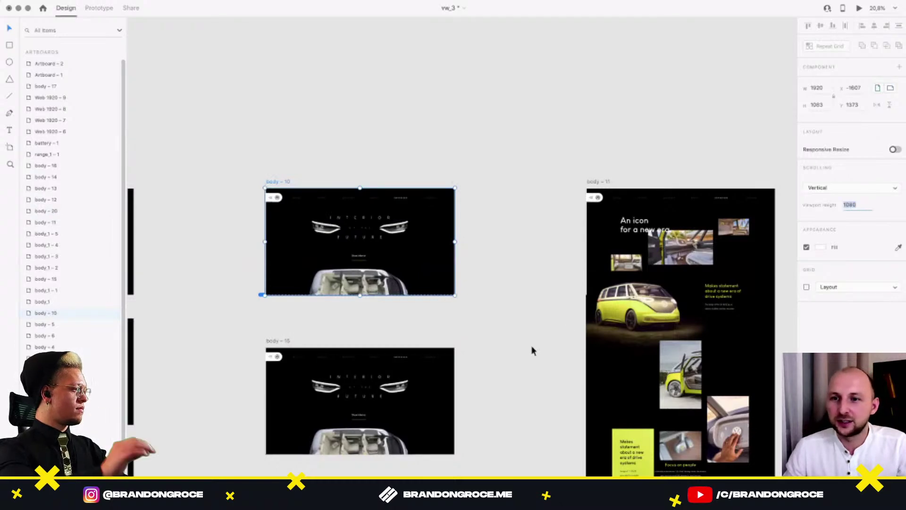
left_click(480, 257)
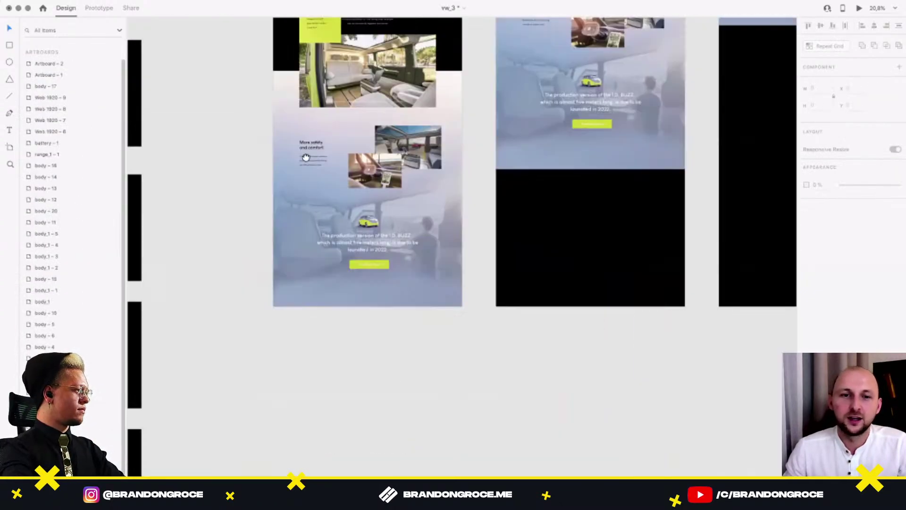
Set the scrolling of the body – 20 artboard to Vertical.
scroll(306, 157, "up", 10)
scroll(376, 156, "left", 2)
left_click(327, 177)
scroll(412, 140, "right", 1)
left_click(837, 188)
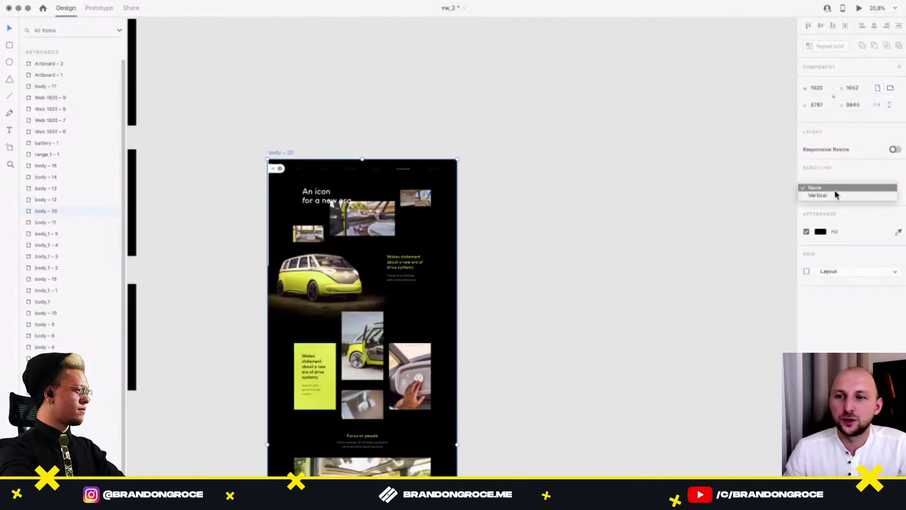
left_click(832, 196)
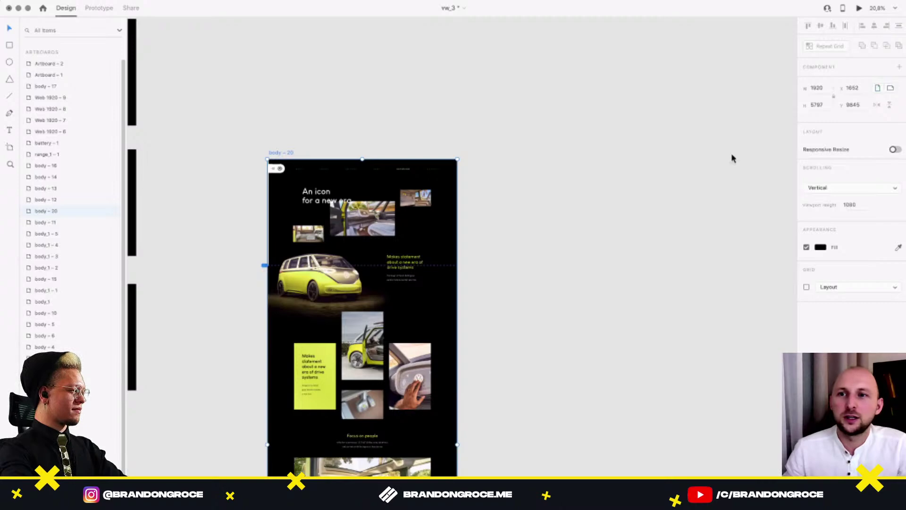
Preview the body – 20 artboard, scroll down to the car photo and back up, and close the preview.
key("super+Return")
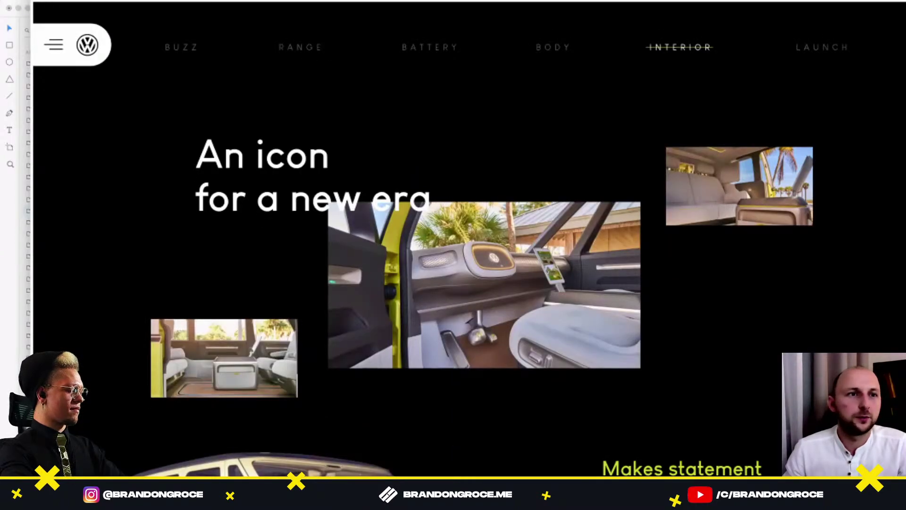
scroll(447, 253, "down", 5)
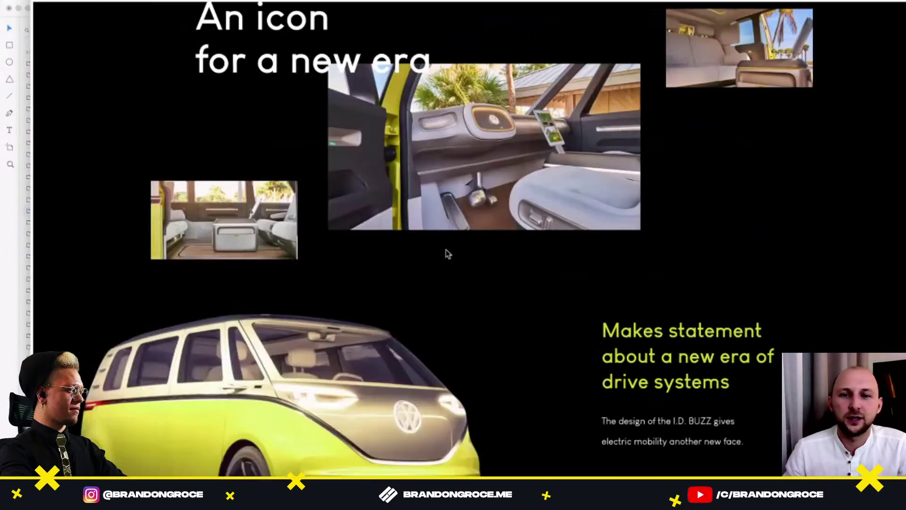
scroll(447, 253, "up", 5)
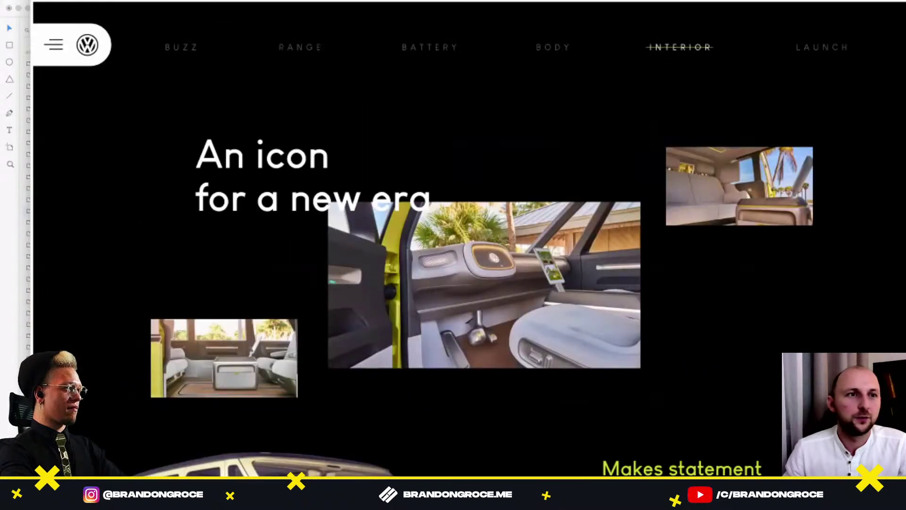
left_click(42, 2)
Duplicate the body – 20 artboard so the copy stands directly beside the original.
left_click(622, 390)
left_click_drag(489, 340, 517, 267)
left_click(317, 78)
key("super+d")
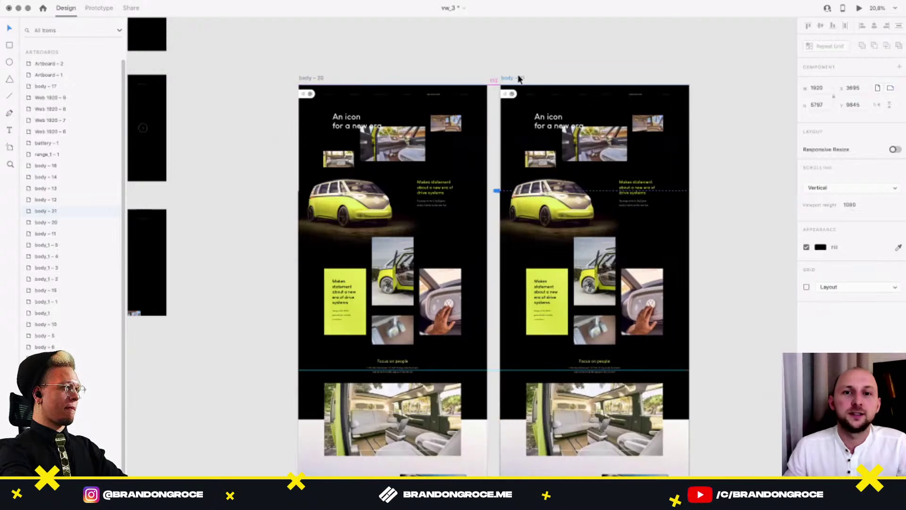
scroll(566, 73, "right", 2)
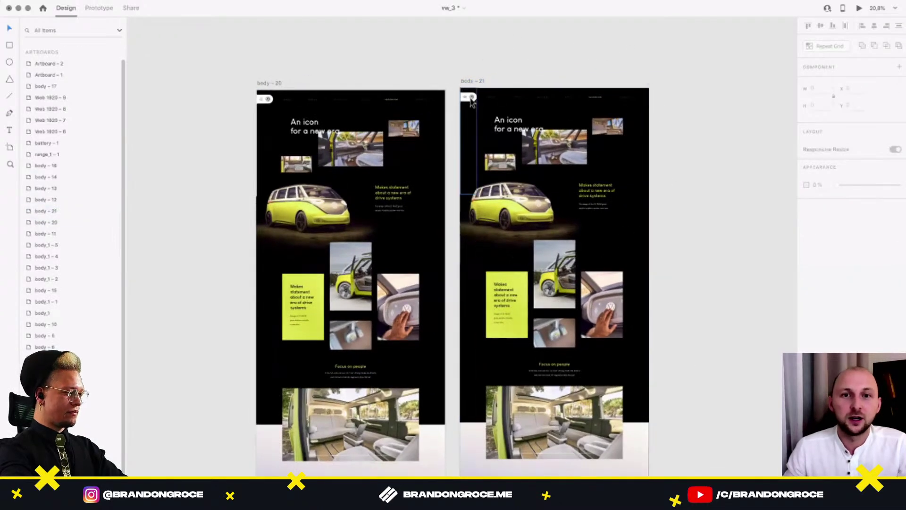
Lock the menu_left and menu groups of the body – 21 artboard.
left_click(471, 98)
scroll(468, 123, "right", 2)
scroll(274, 176, "up", 2)
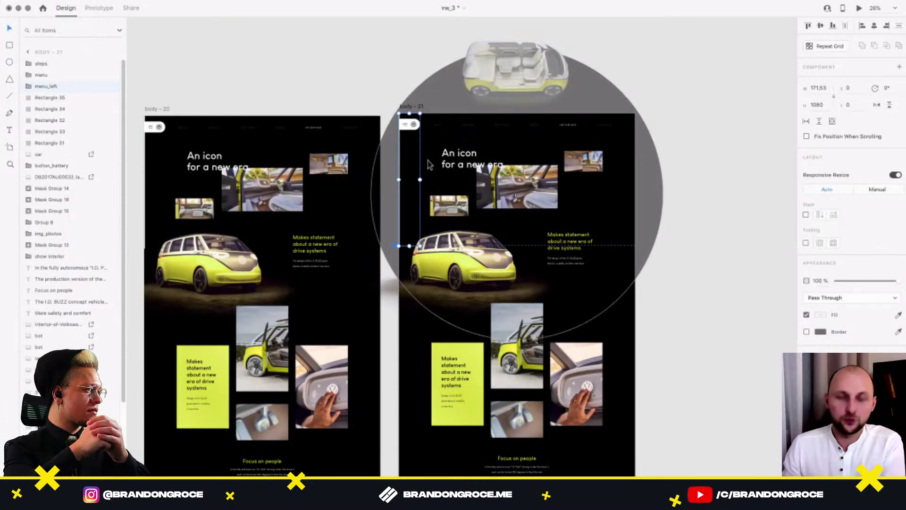
key("super+l")
left_click(470, 129)
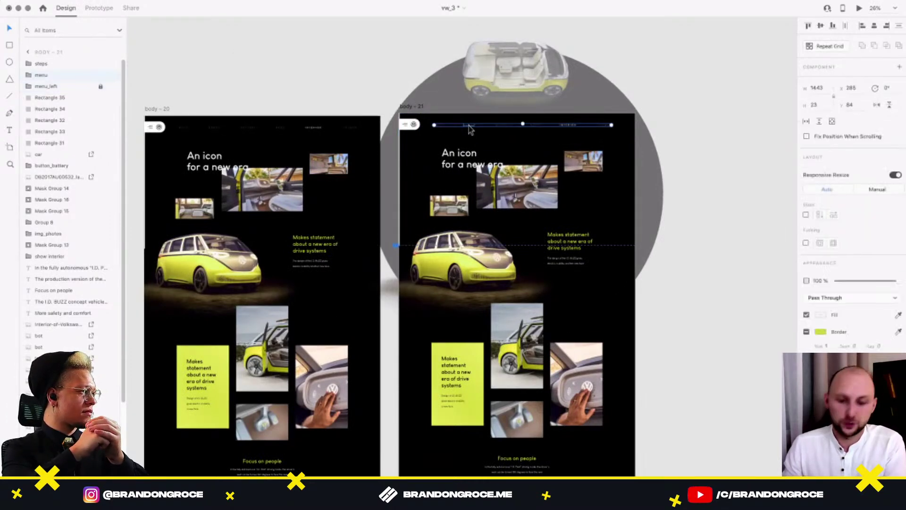
key("super+l")
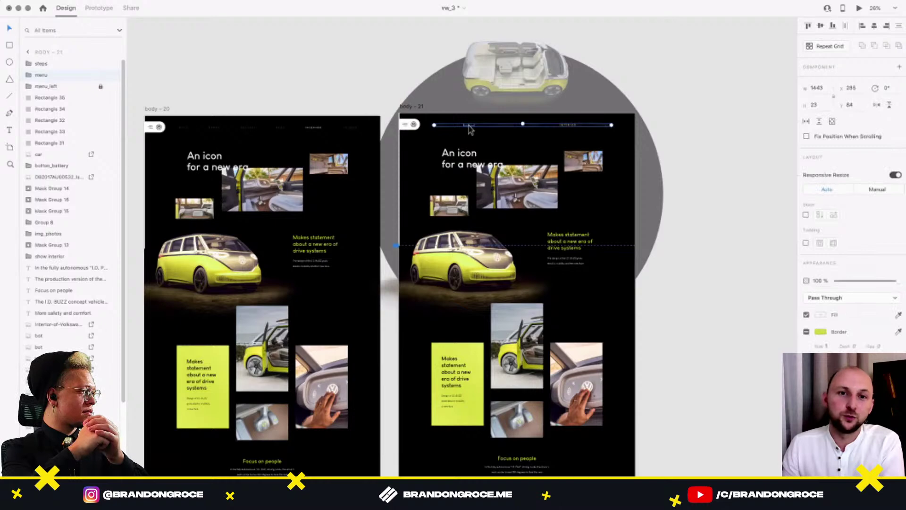
left_click(409, 147)
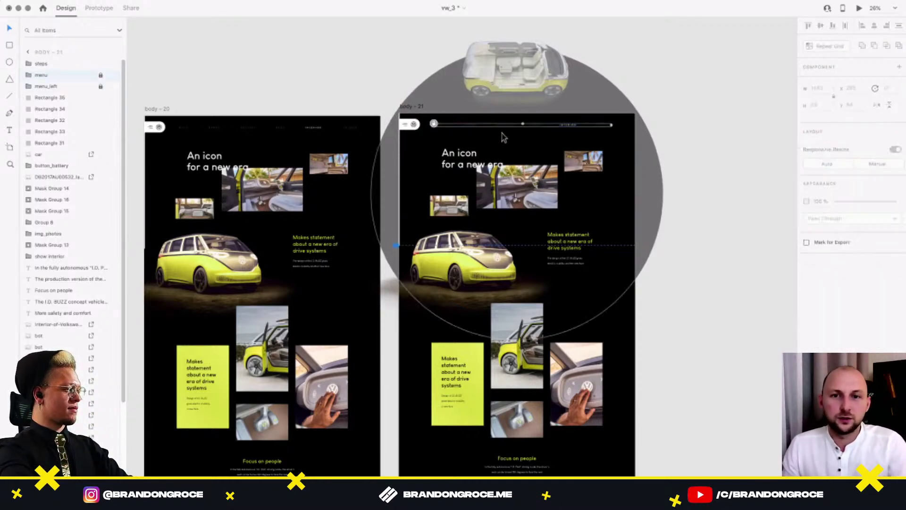
Select all unlocked content of the body – 21 artboard and move it up until the yellow statement card sits near the artboard's upper edge.
scroll(514, 198, "up", 1)
scroll(513, 198, "left", 1)
scroll(514, 200, "down", 5)
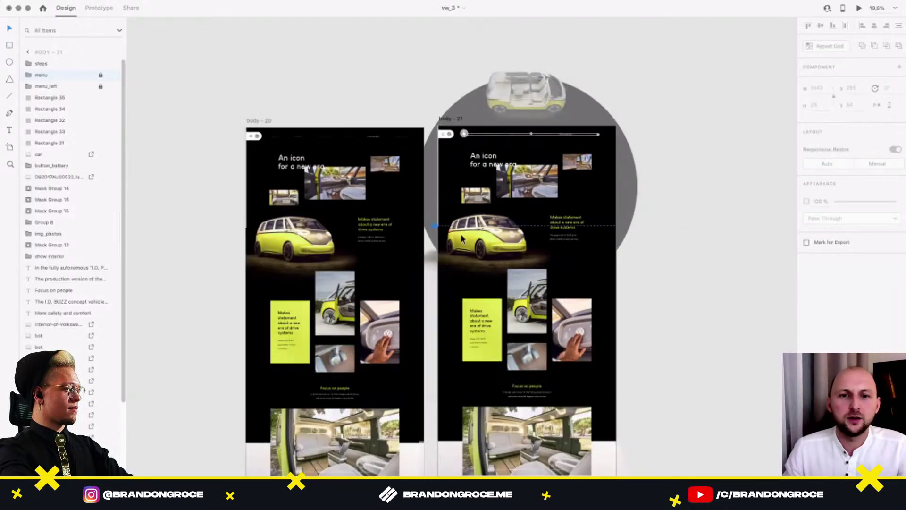
scroll(531, 242, "down", 1)
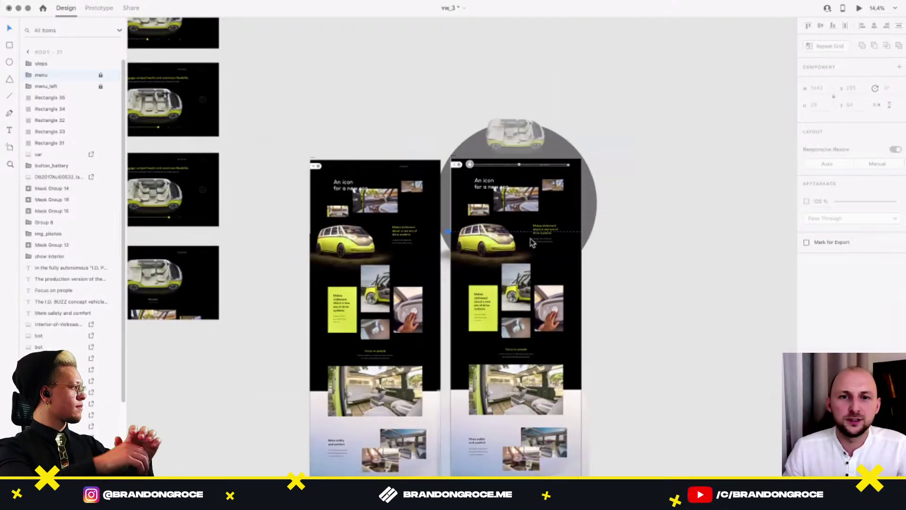
left_click(607, 315)
scroll(506, 369, "down", 2)
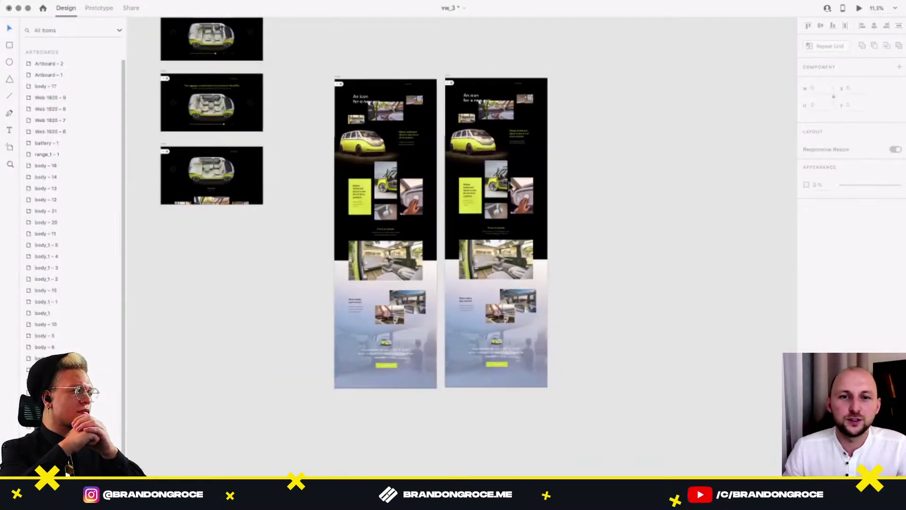
left_click(510, 186)
left_click_drag(525, 321, 518, 282)
scroll(518, 276, "down", 5)
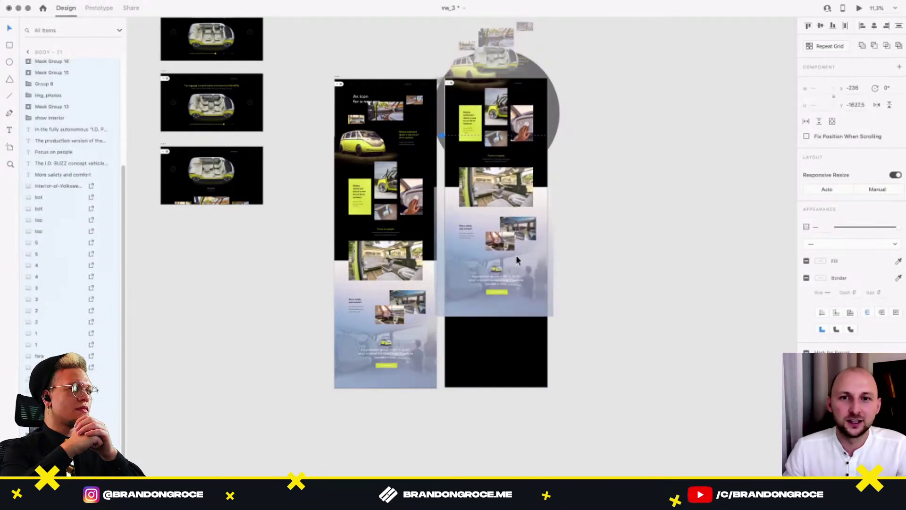
key("Escape")
left_click(648, 211)
Link the body – 20 artboard to body – 21 with a Tap Auto-Animate interaction, Ease In-Out, 4 s, and link body – 21 back to body – 20.
scroll(457, 210, "up", 2)
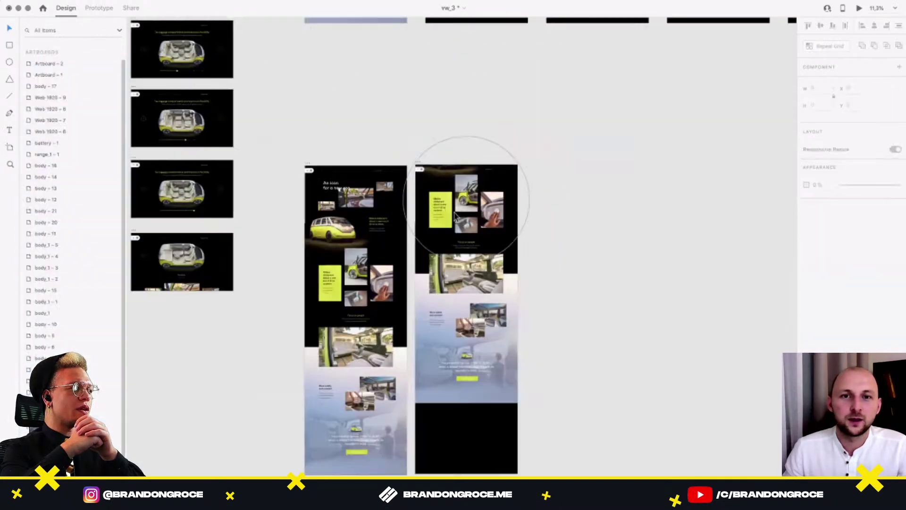
scroll(458, 208, "up", 2)
left_click(216, 132)
left_click(96, 8)
left_click_drag(378, 375, 424, 392)
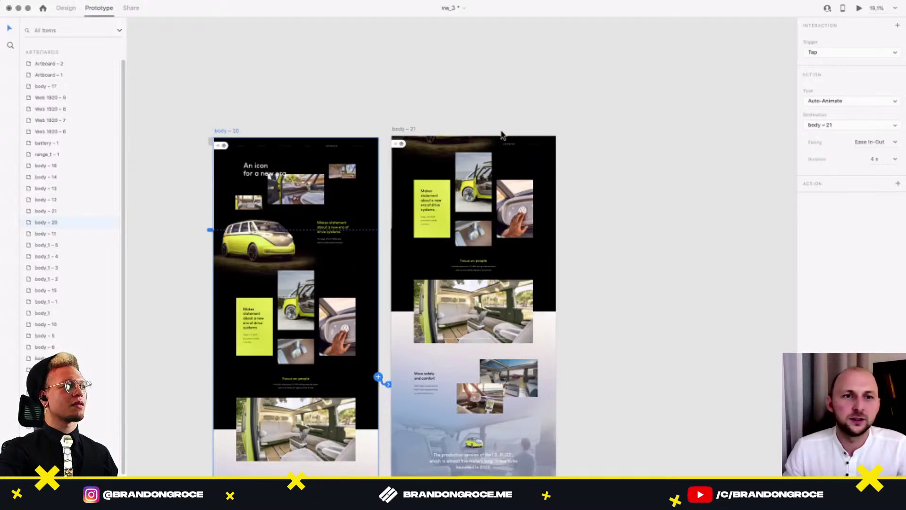
left_click(402, 129)
left_click_drag(556, 375, 326, 318)
Preview the prototype from the body – 20 artboard, play the transition to body – 21, and close the preview.
left_click(228, 132)
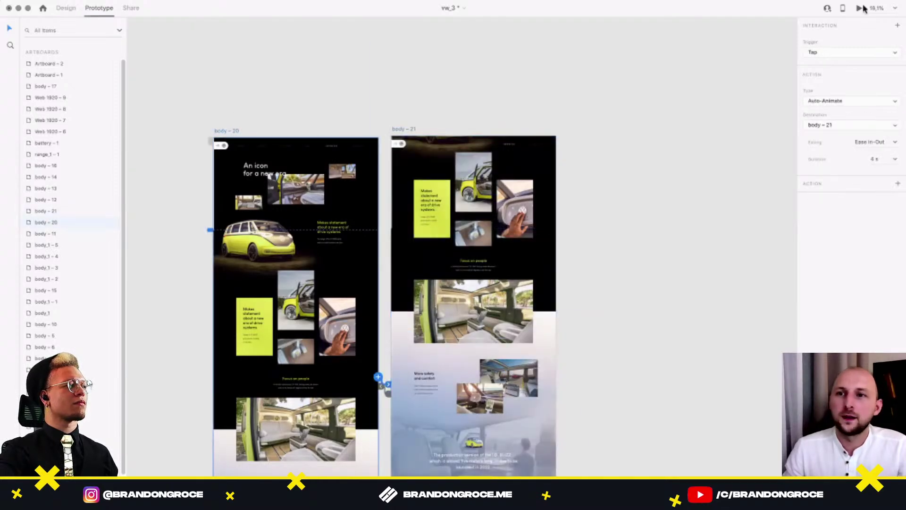
key("super+Return")
scroll(718, 313, "down", 5)
scroll(734, 311, "down", 8)
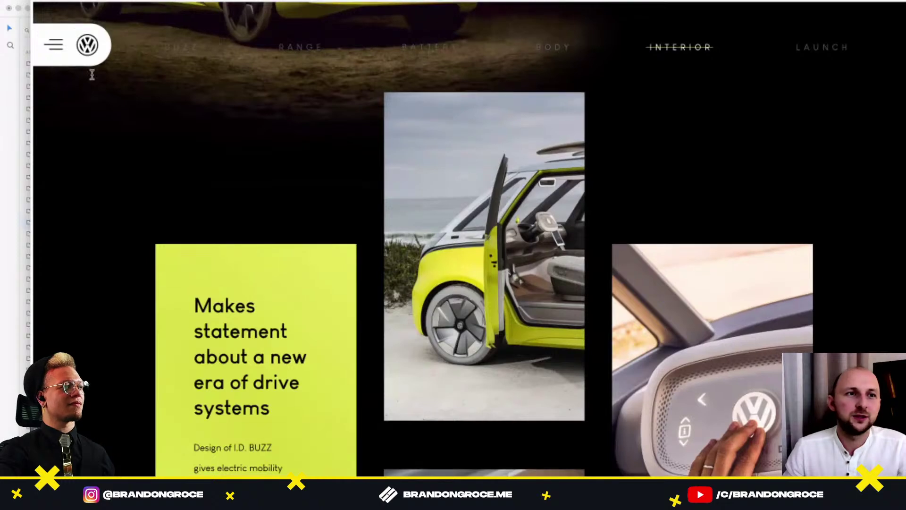
key("super+w")
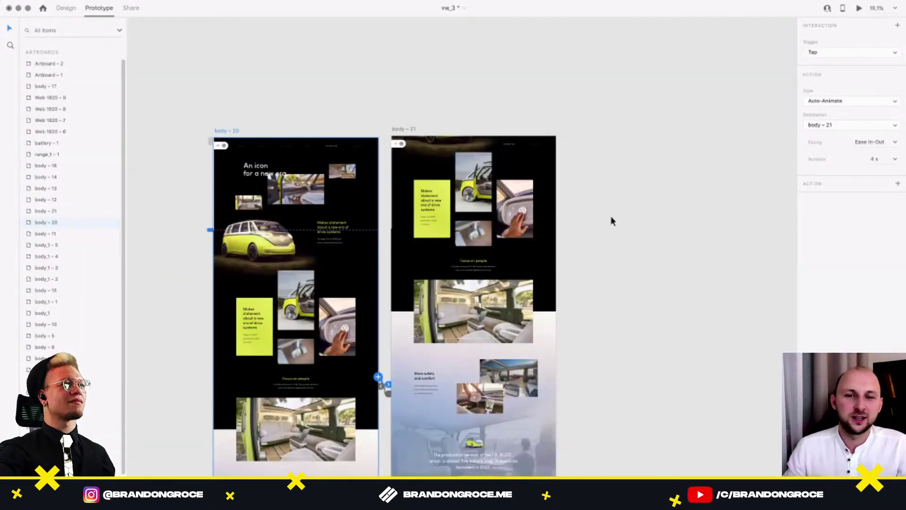
Return to design mode and inspect the img_photos group of the body – 20 artboard.
left_click(398, 226)
scroll(395, 192, "up", 2)
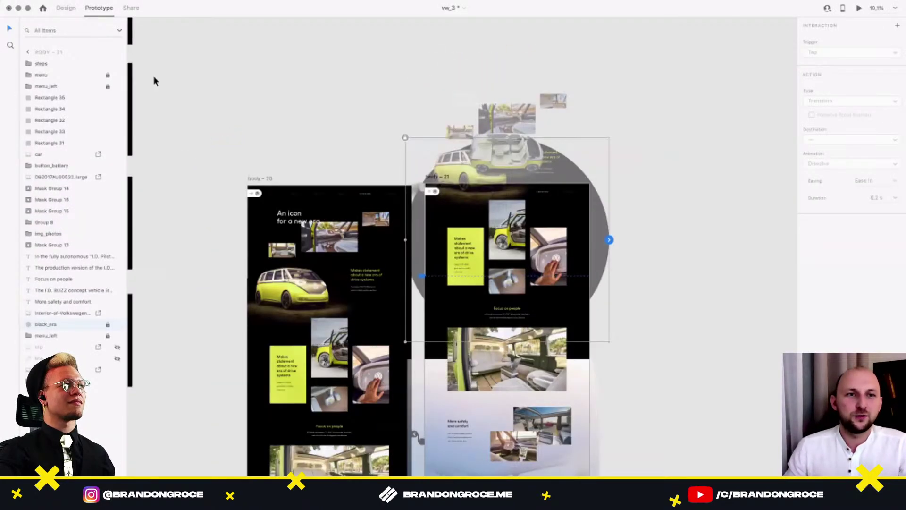
left_click(70, 8)
scroll(390, 161, "up", 1)
left_click(366, 241)
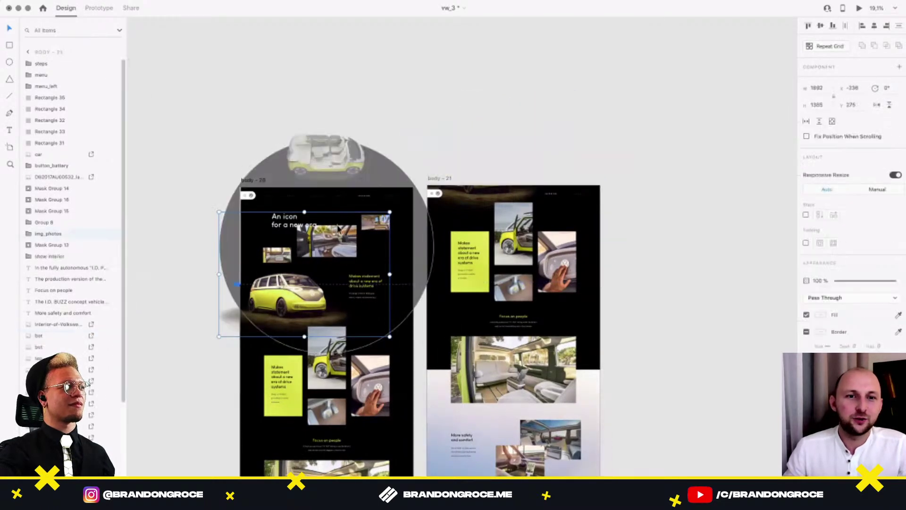
scroll(368, 244, "up", 4)
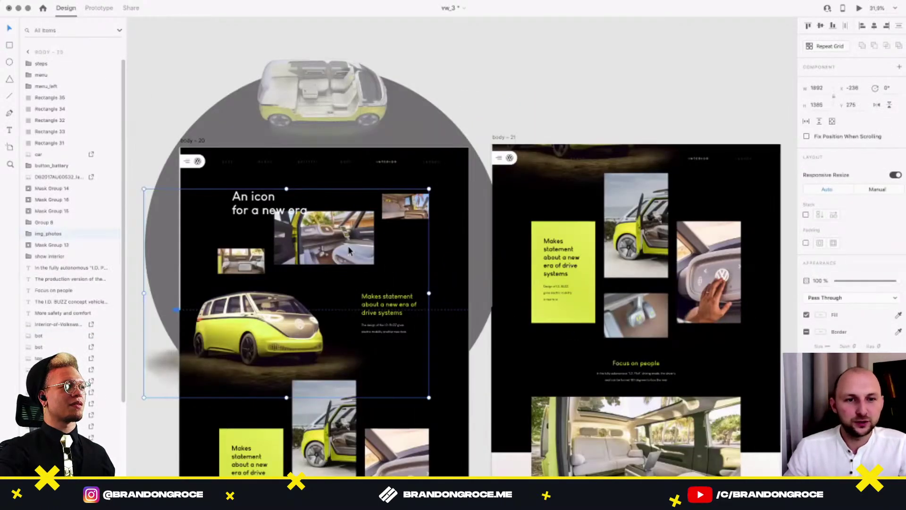
Select the img_photos group of the body – 21 artboard and expand it to show its individual layers.
left_click_drag(423, 249, 319, 327)
left_click(453, 263)
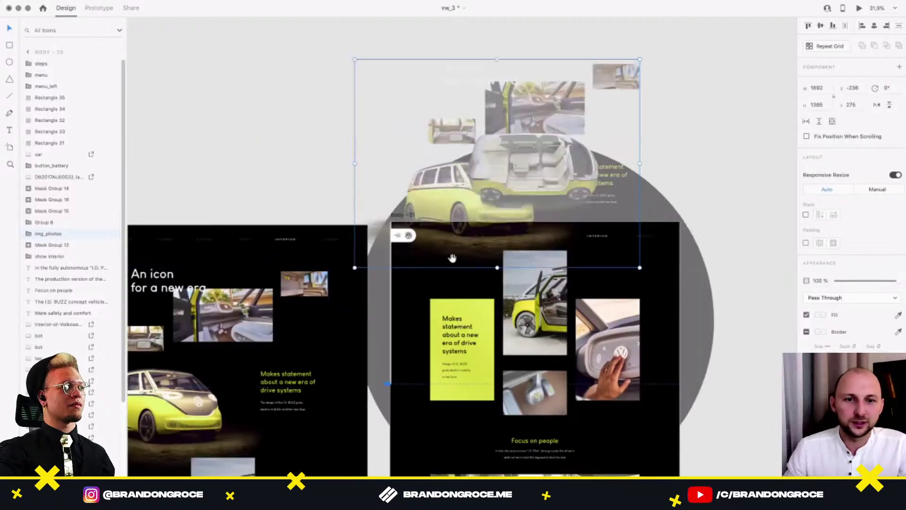
left_click_drag(507, 244, 560, 247)
scroll(597, 179, "up", 3)
scroll(597, 179, "right", 3)
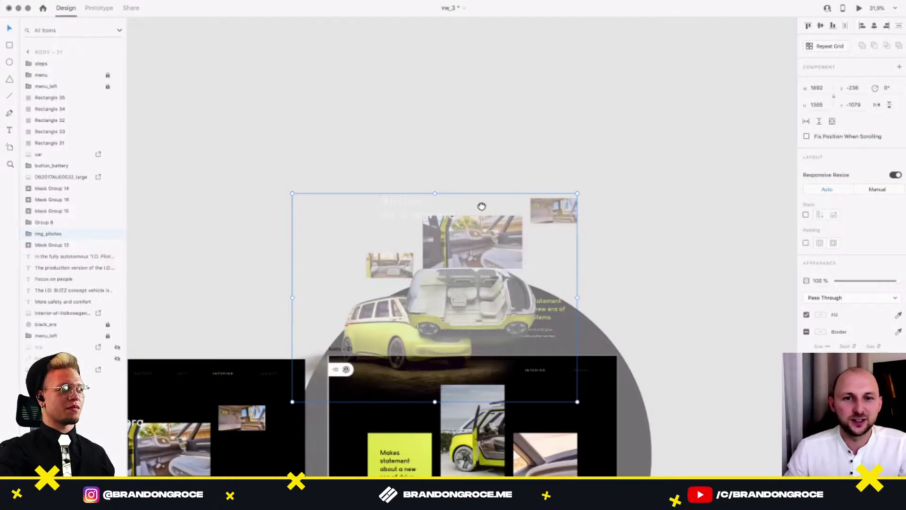
left_click_drag(458, 256, 479, 207)
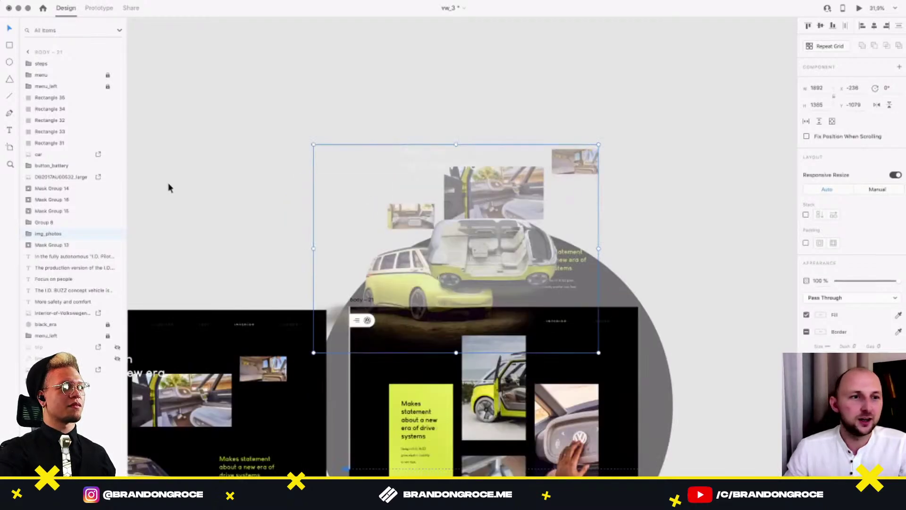
left_click(29, 234)
scroll(415, 200, "up", 2)
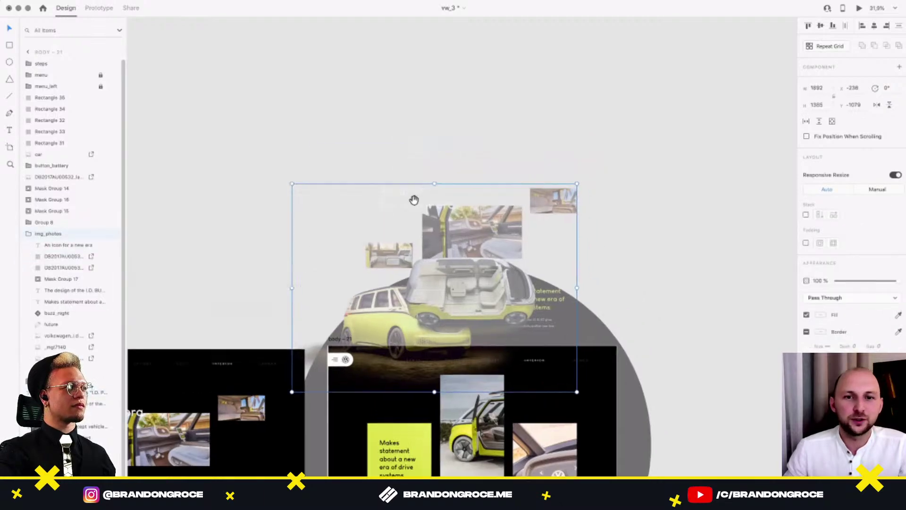
Move the "An icon for a new era" heading in img_photos well upward and raise the small rear-seat photo.
double_click(406, 198)
left_click_drag(405, 199, 407, 135)
left_click(547, 234)
left_click_drag(557, 187, 557, 181)
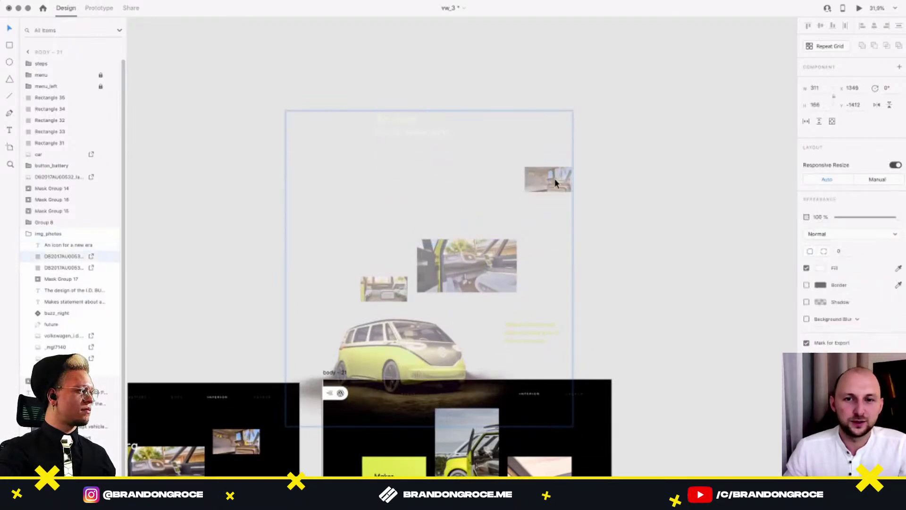
Raise the dashboard photo, the two small interior photos and the "Makes statement about a new era" text by different amounts in body – 21.
left_click_drag(500, 265, 501, 234)
left_click_drag(391, 295, 390, 278)
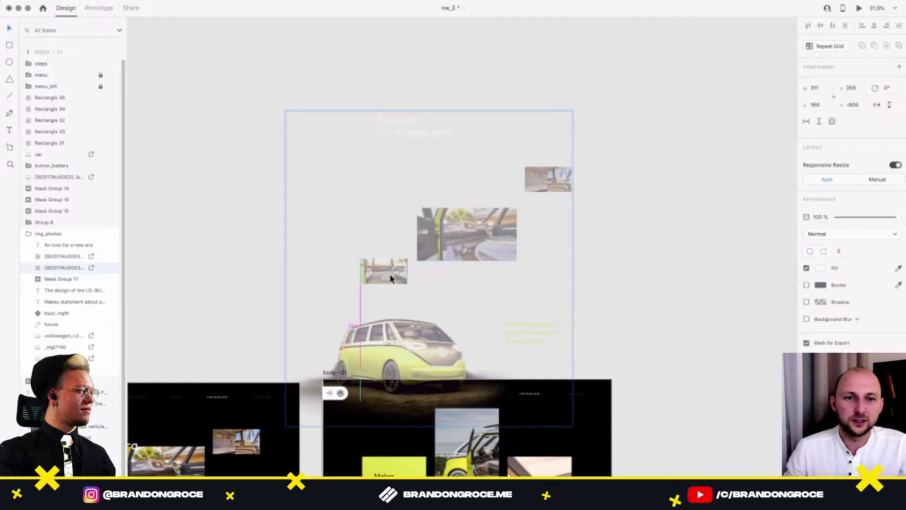
left_click_drag(466, 250, 466, 244)
left_click_drag(541, 185, 540, 174)
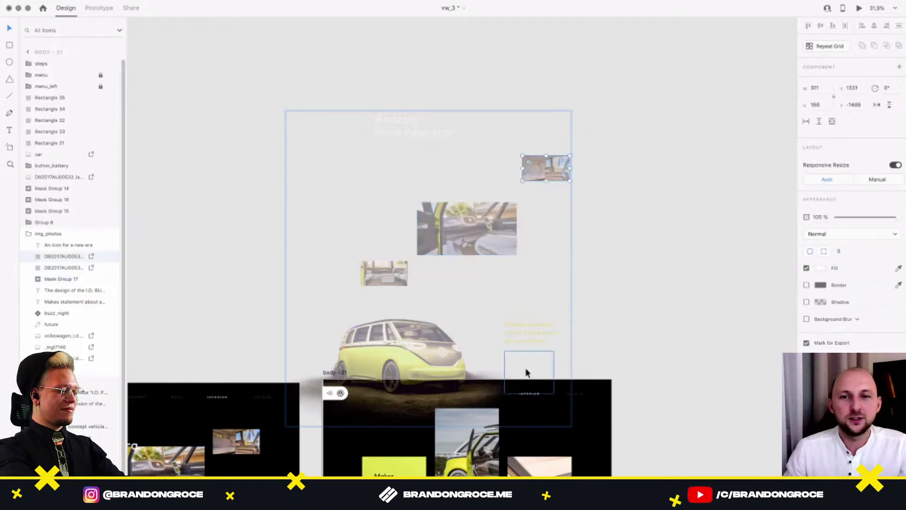
left_click_drag(526, 334, 530, 300)
scroll(529, 300, "down", 2)
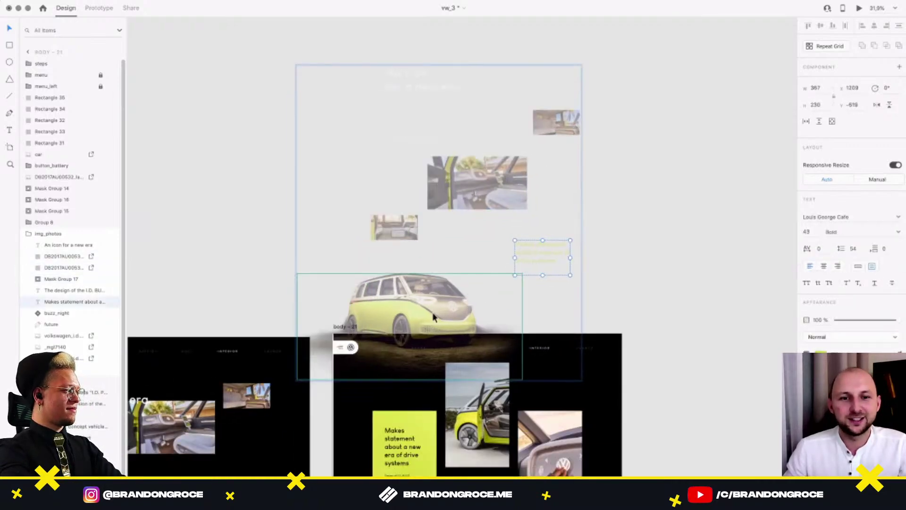
Raise the van image slightly in body – 21 and preview the staggered transition from body – 20.
left_click(429, 306)
left_click_drag(429, 306, 427, 292)
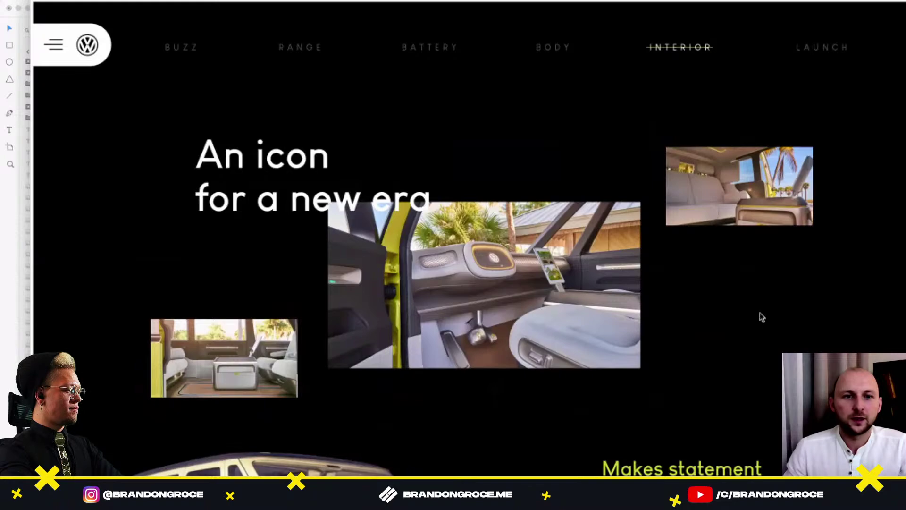
scroll(762, 317, "down", 5)
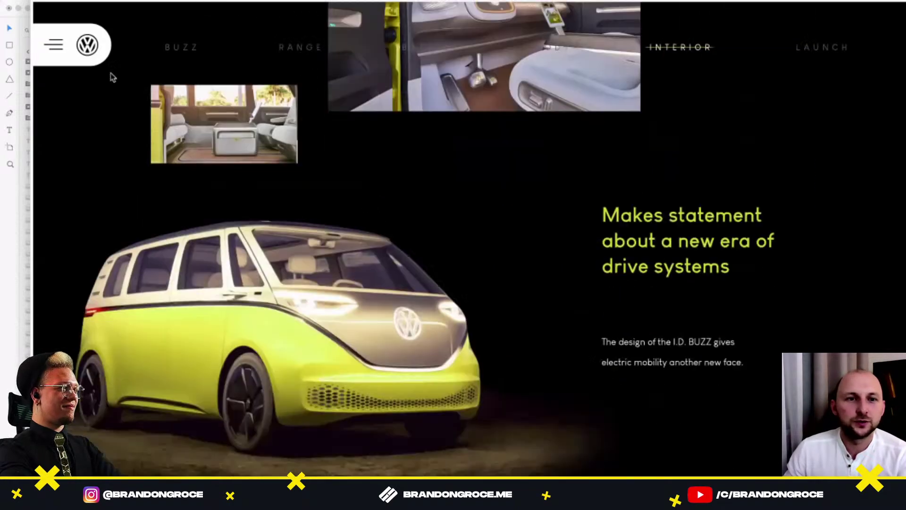
scroll(373, 214, "down", 5)
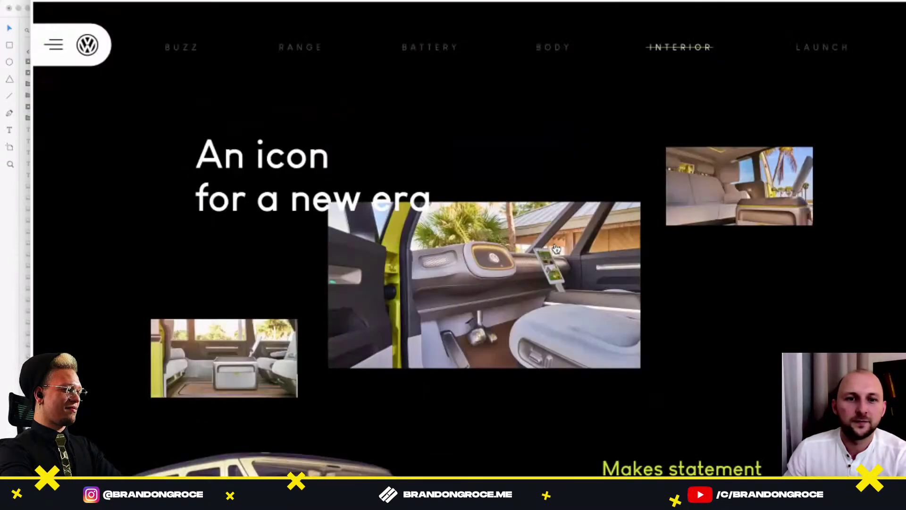
scroll(555, 247, "down", 5)
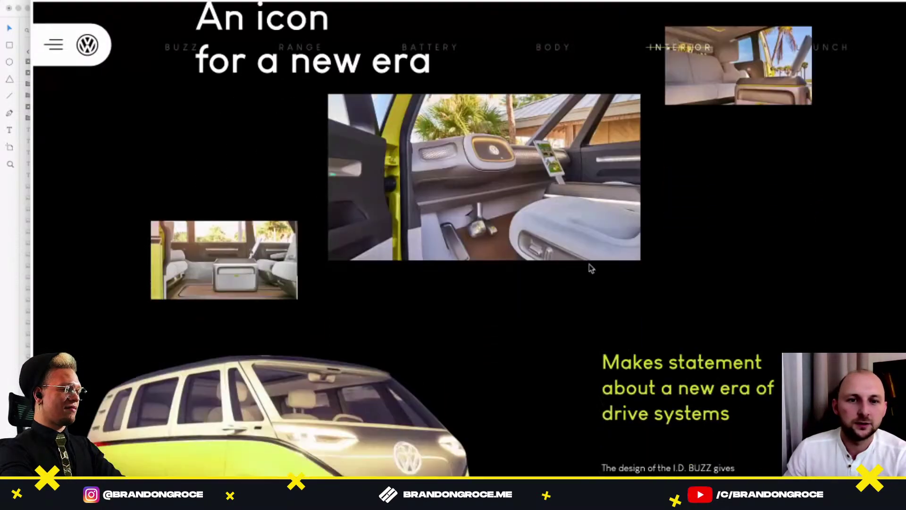
scroll(518, 211, "down", 10)
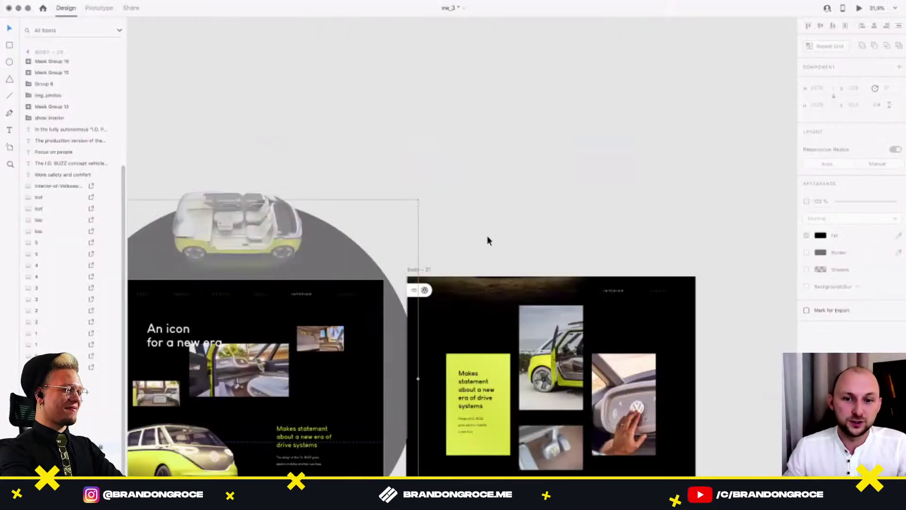
Compare the photo block of body – 20 with body – 21 and replay the transition between them.
left_click(487, 239)
scroll(526, 196, "down", 4)
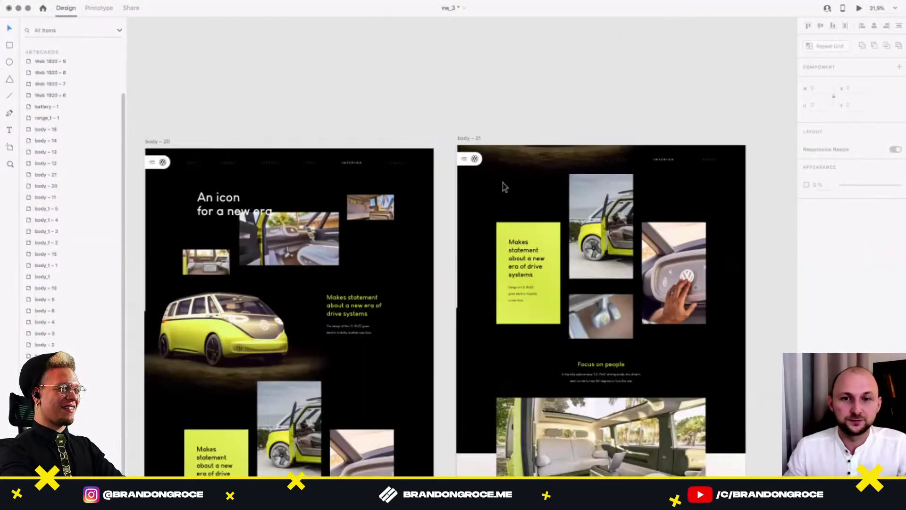
scroll(358, 325, "down", 3)
left_click(349, 374)
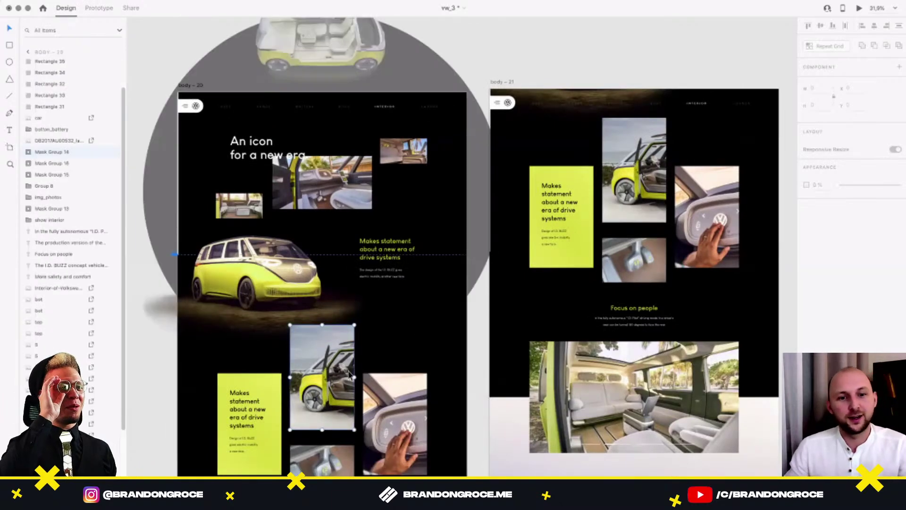
left_click(562, 211)
left_click(398, 203)
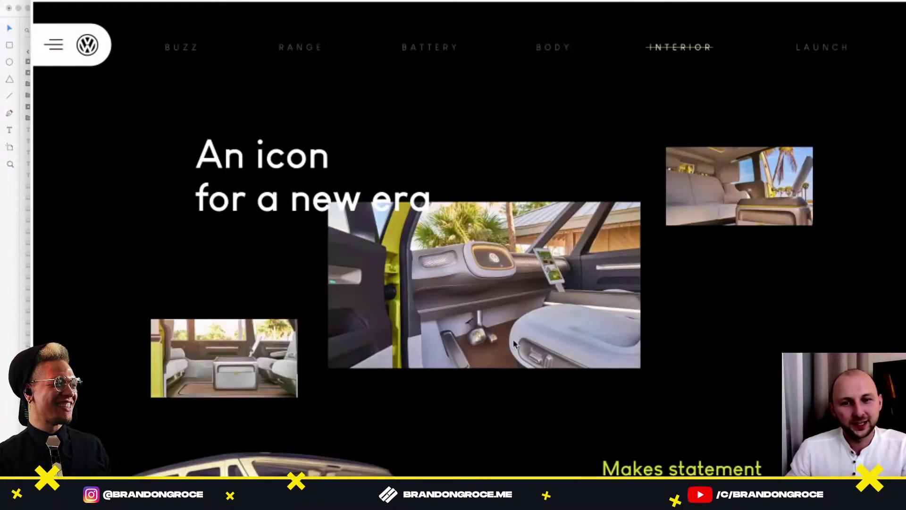
scroll(551, 347, "down", 10)
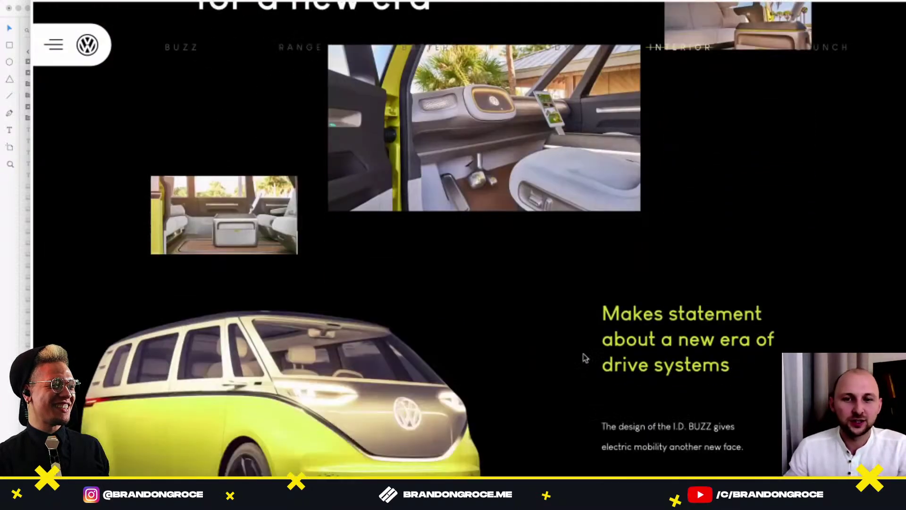
scroll(580, 356, "down", 5)
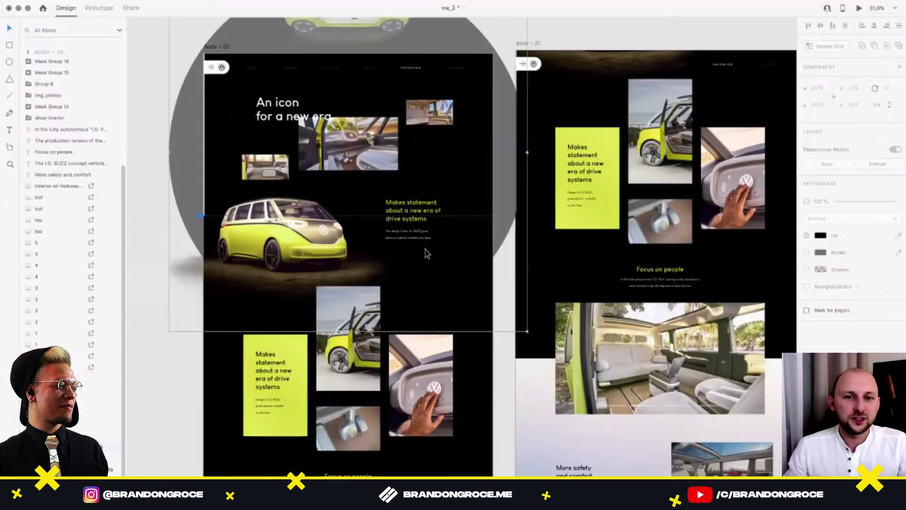
Move the yellow text card in body – 20 well down to Y 2446 and lower the steering-wheel and mirror photos by smaller amounts.
scroll(294, 358, "down", 2)
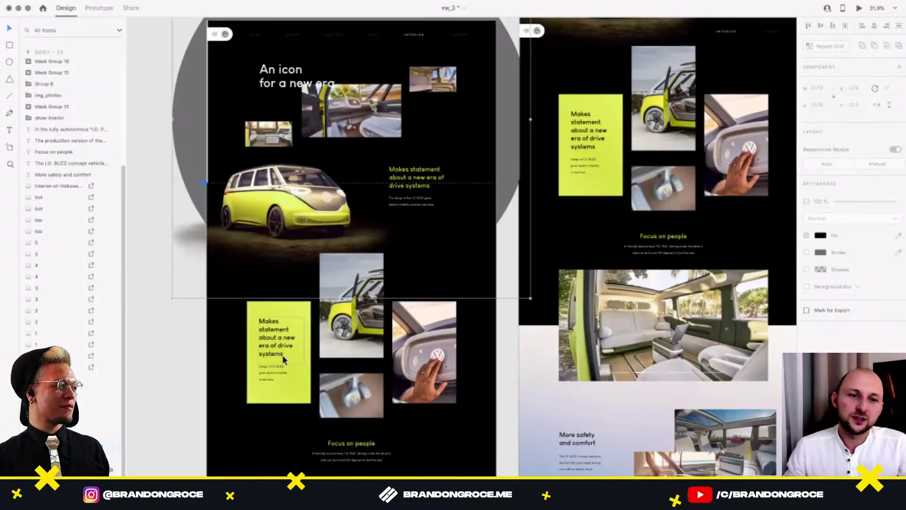
left_click(284, 360)
scroll(300, 357, "down", 4)
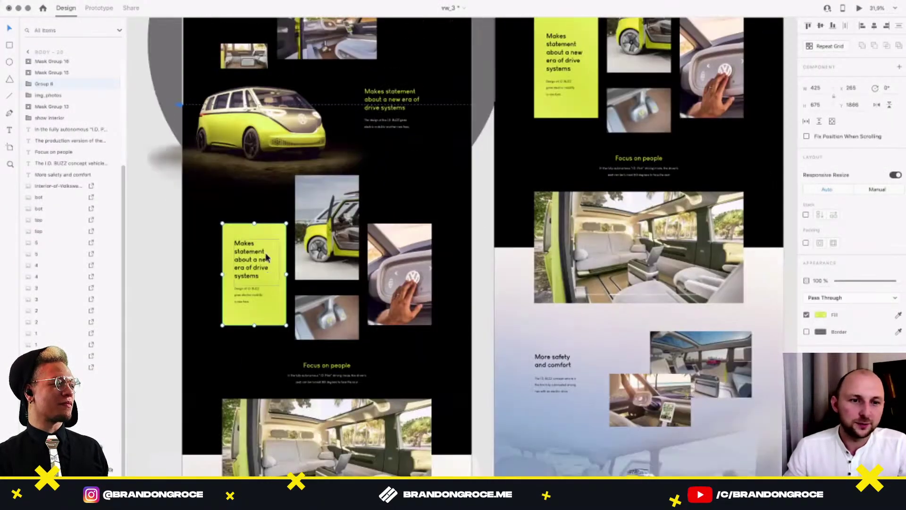
left_click_drag(265, 253, 255, 340)
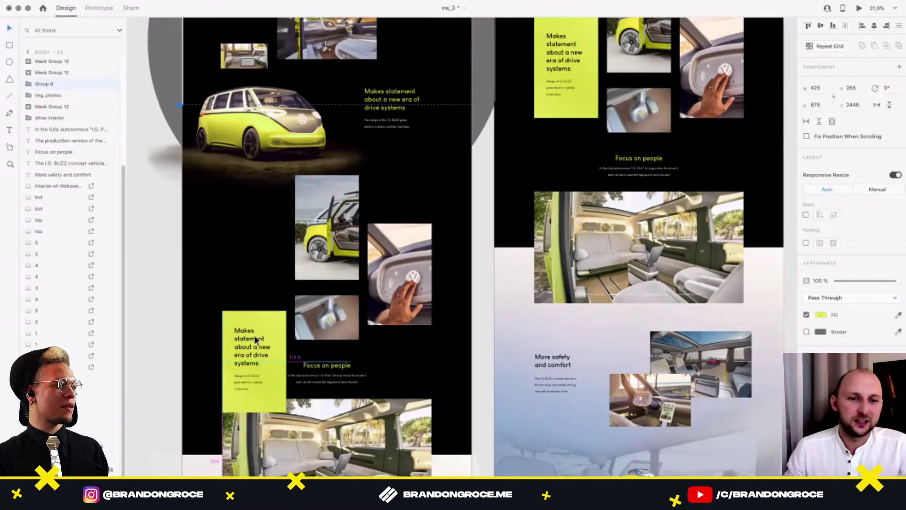
left_click_drag(409, 281, 409, 295)
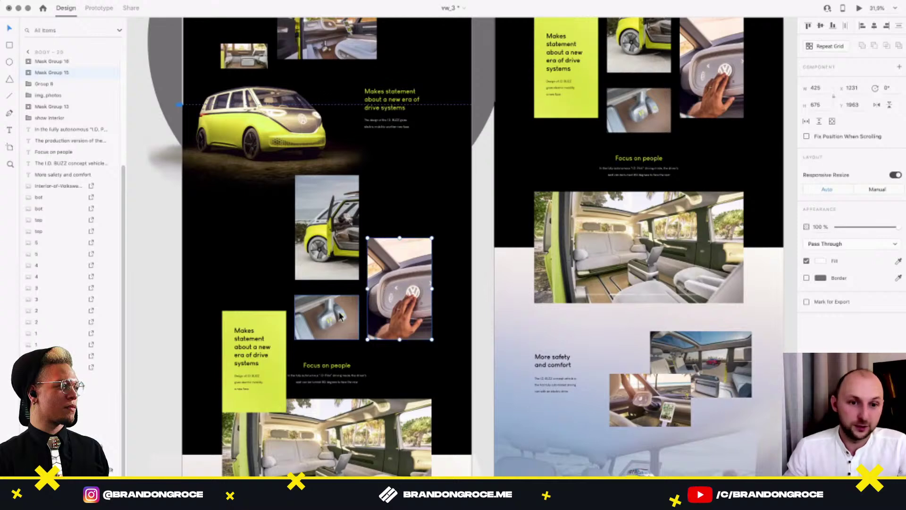
left_click_drag(340, 318, 338, 352)
Lower the open-door, steering-wheel and mirror photos and the yellow text card a little further in body – 20.
left_click_drag(343, 230, 343, 244)
left_click_drag(385, 279, 385, 290)
left_click_drag(275, 359, 276, 371)
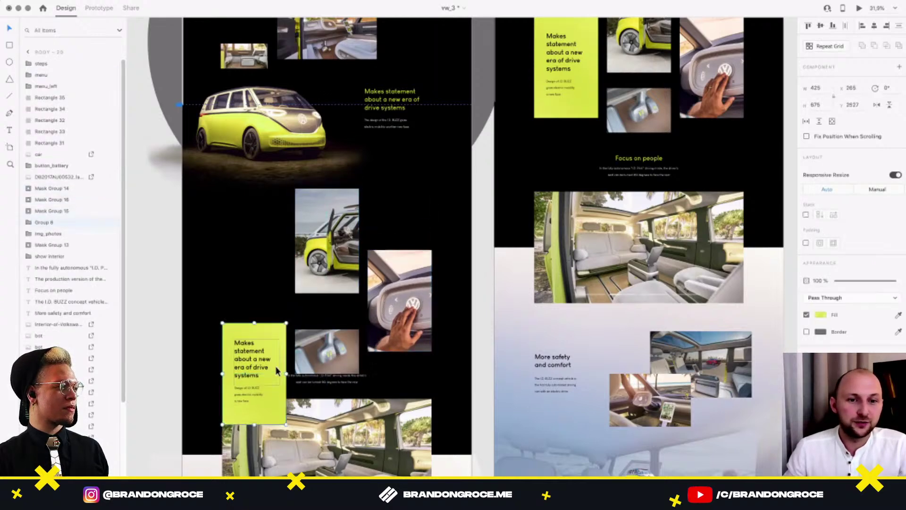
left_click(355, 349, "shift")
left_click_drag(355, 349, 355, 358)
left_click_drag(389, 323, 389, 332)
left_click_drag(340, 250, 339, 259)
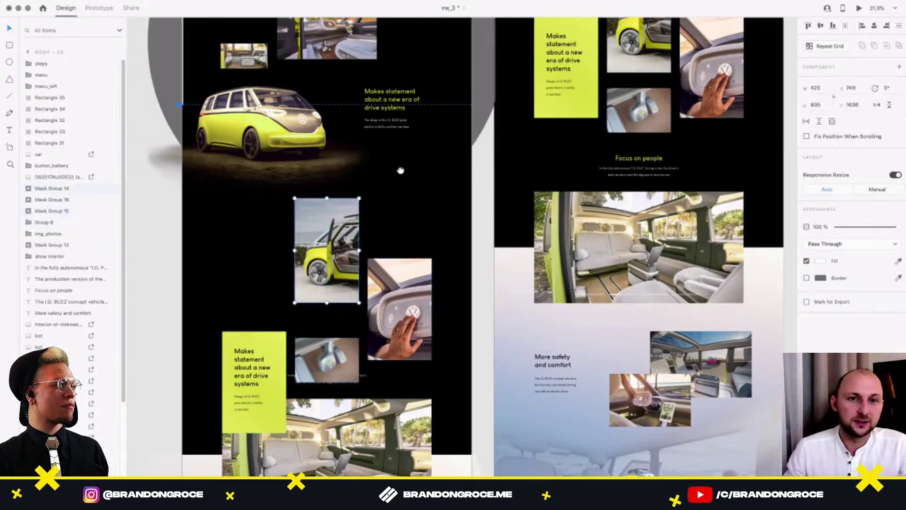
Preview how the yellow card and lowered photos travel in the transition from body – 20 to body – 21.
left_click_drag(384, 115, 366, 183)
left_click(366, 183)
key("super+Return")
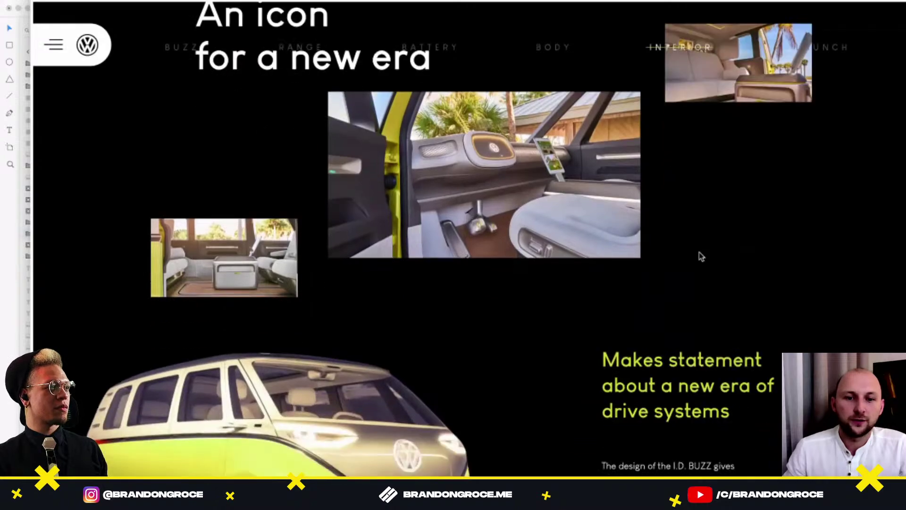
scroll(682, 302, "down", 8)
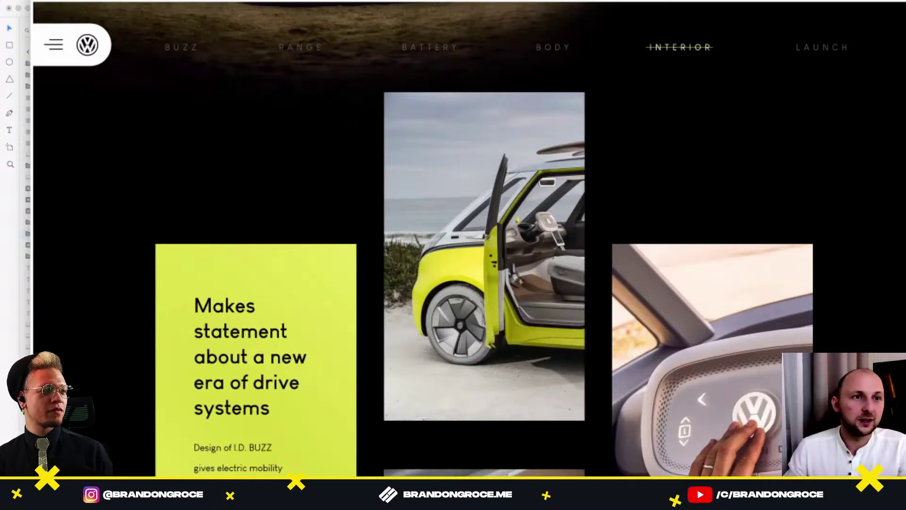
key("super+w")
Move the yellow text card in body – 20 far down to Y 3401 and preview the exaggerated movement.
scroll(332, 347, "down", 2)
left_click(240, 395)
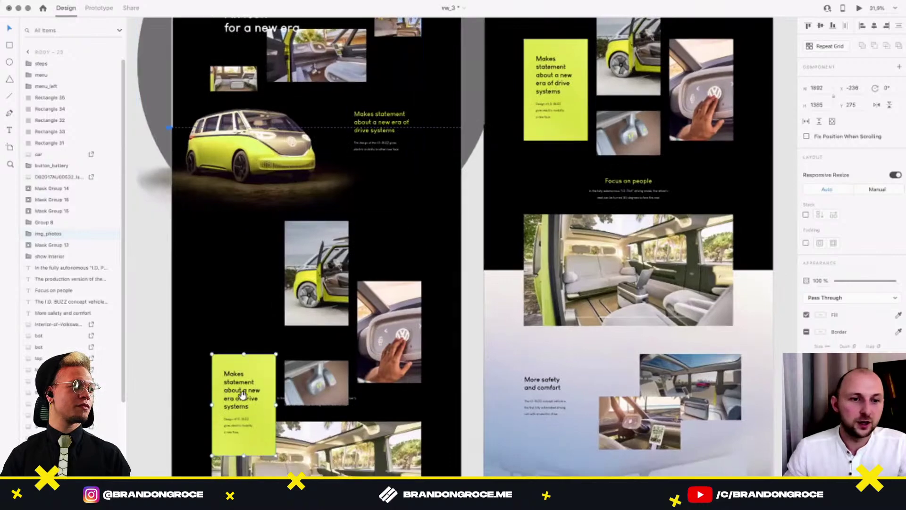
scroll(276, 163, "down", 3)
scroll(278, 168, "down", 3)
left_click_drag(293, 117, 263, 355)
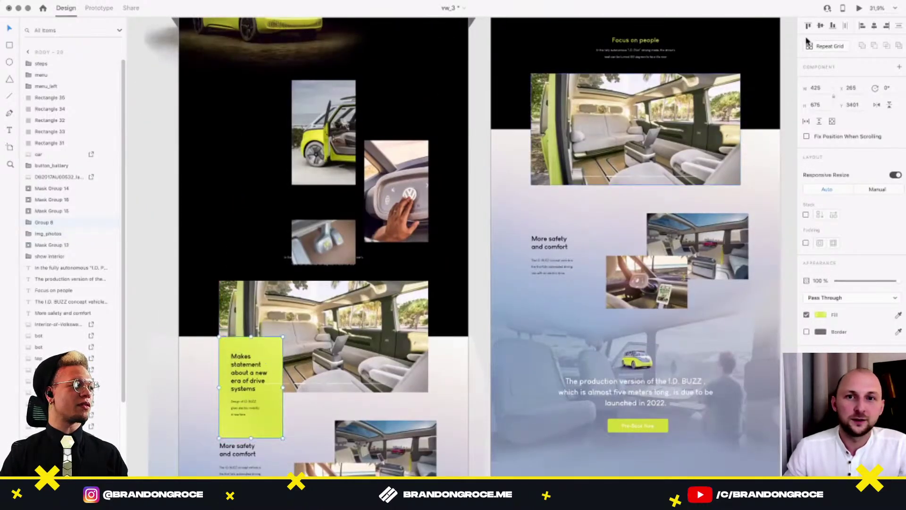
key("super+Return")
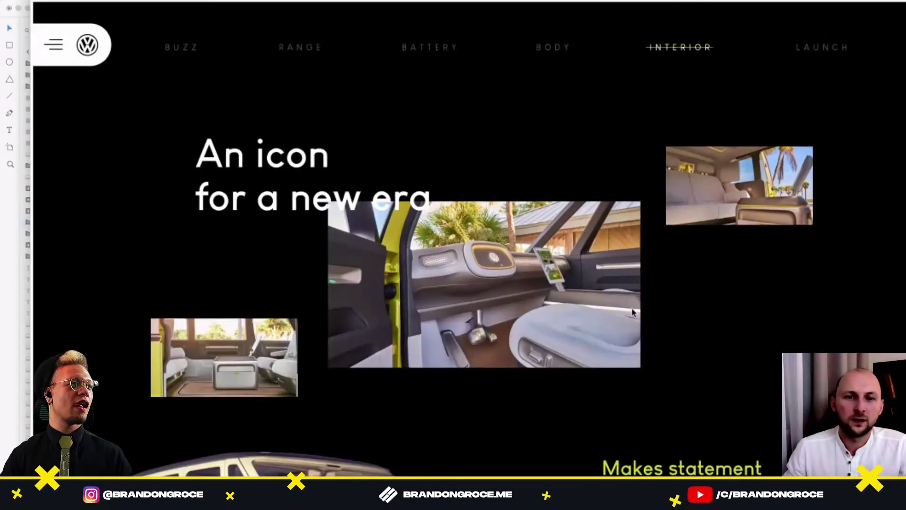
scroll(636, 311, "down", 3)
scroll(636, 311, "down", 6)
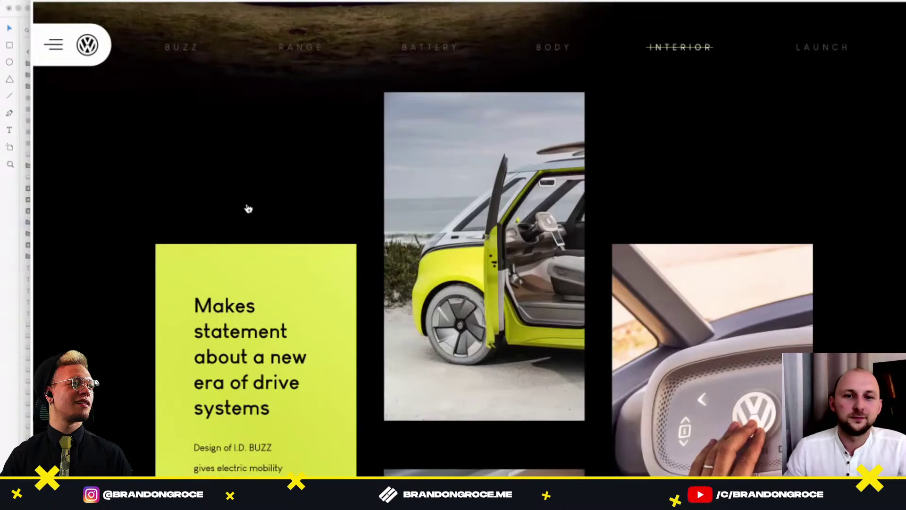
key("super+w")
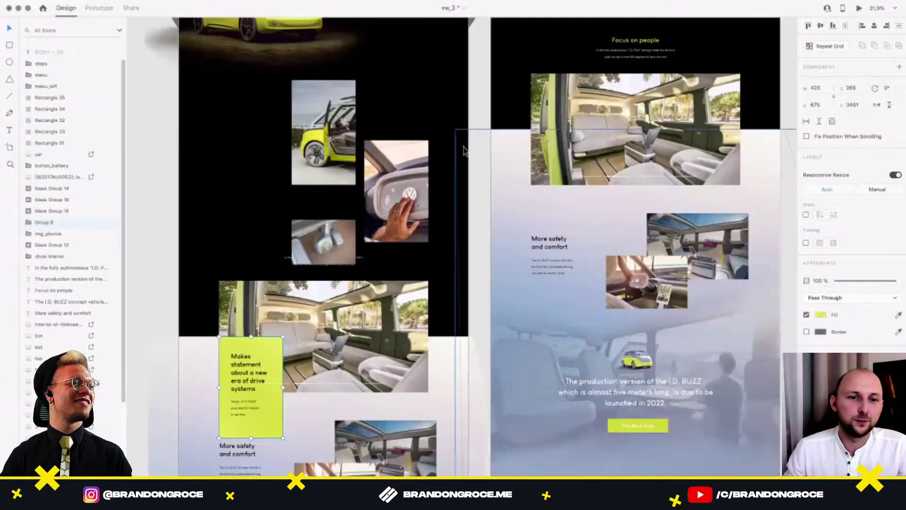
Move the yellow text card in body – 20 back up beside the mirror photo and raise the steering-wheel and open-door photos slightly.
scroll(311, 324, "up", 1)
left_click_drag(246, 378, 212, 367)
scroll(264, 349, "up", 3)
scroll(335, 321, "up", 1)
mouse_move(336, 356)
left_mouse_down()
mouse_move(336, 313)
mouse_move(336, 343)
left_mouse_up()
left_click_drag(279, 283, 278, 267)
Raise the yellow card and the open-door and mirror photos by different amounts in body – 21, and the steering-wheel photo to Y 232.
scroll(323, 224, "right", 3)
scroll(348, 227, "down", 2)
left_click(449, 121)
scroll(311, 126, "up", 2)
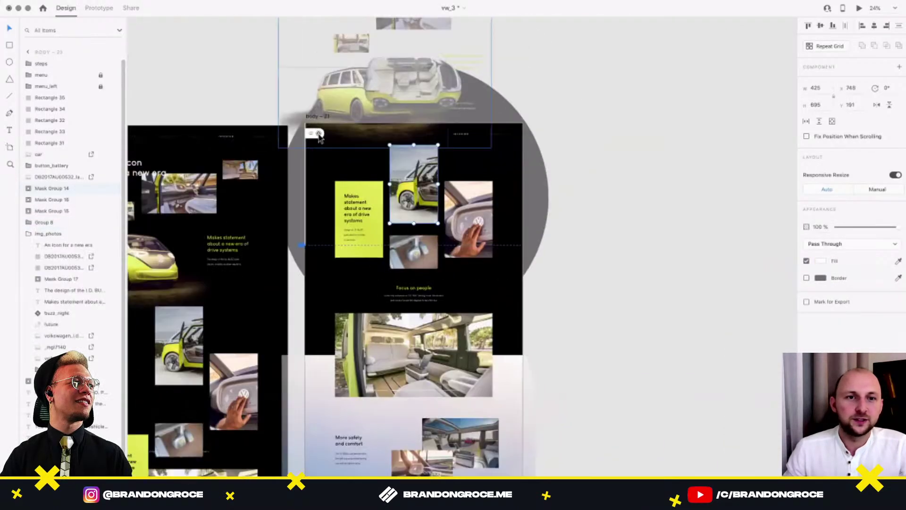
scroll(387, 185, "up", 3)
left_click_drag(351, 243, 351, 195)
left_click_drag(429, 192, 428, 172)
left_click_drag(450, 276, 450, 263)
left_click_drag(536, 250, 528, 198)
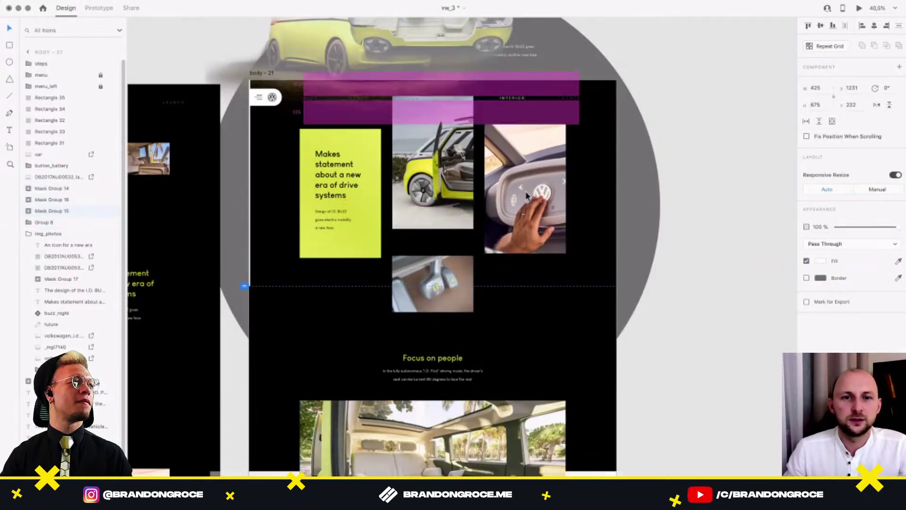
Preview the transition into body – 21 with the yellow card and photos in their raised positions.
left_click(156, 210)
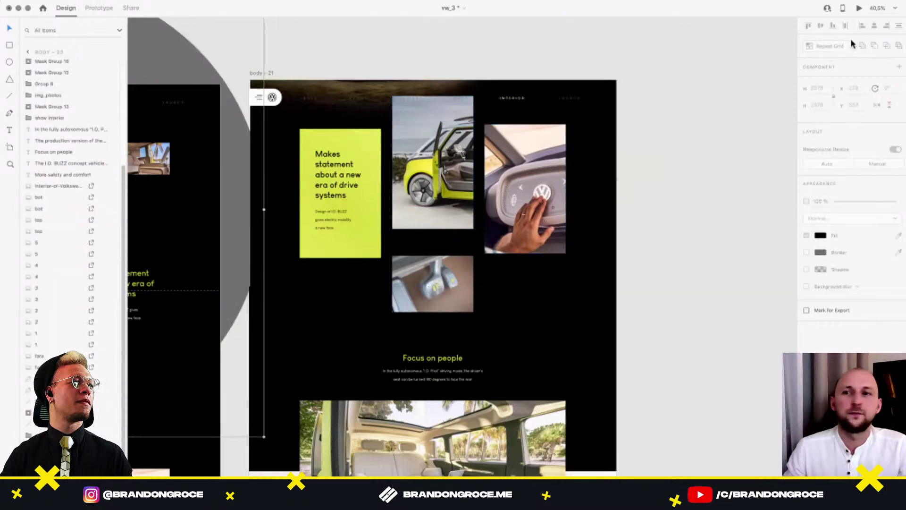
left_click(859, 9)
scroll(800, 280, "down", 5)
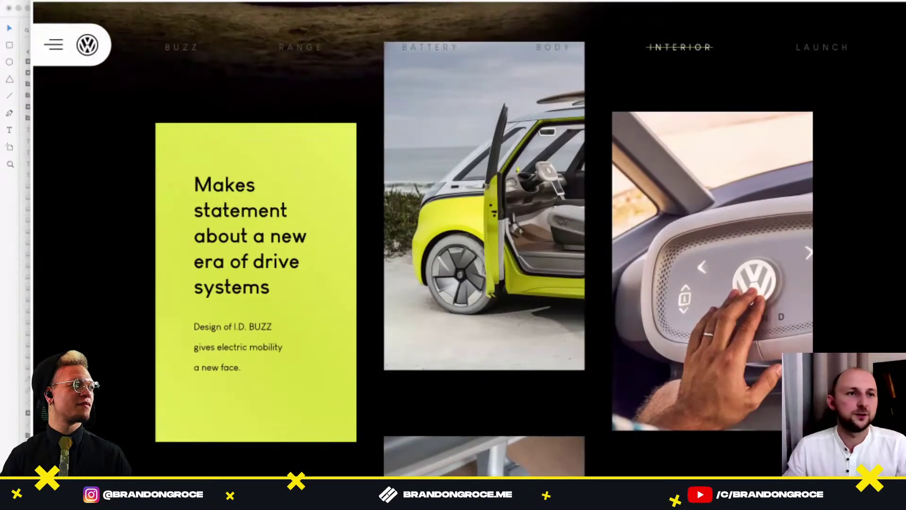
key("super+w")
Duplicate the body – 21 artboard and bring the copy beside it into view.
scroll(309, 63, "down", 3)
left_click(296, 66)
left_click(272, 70)
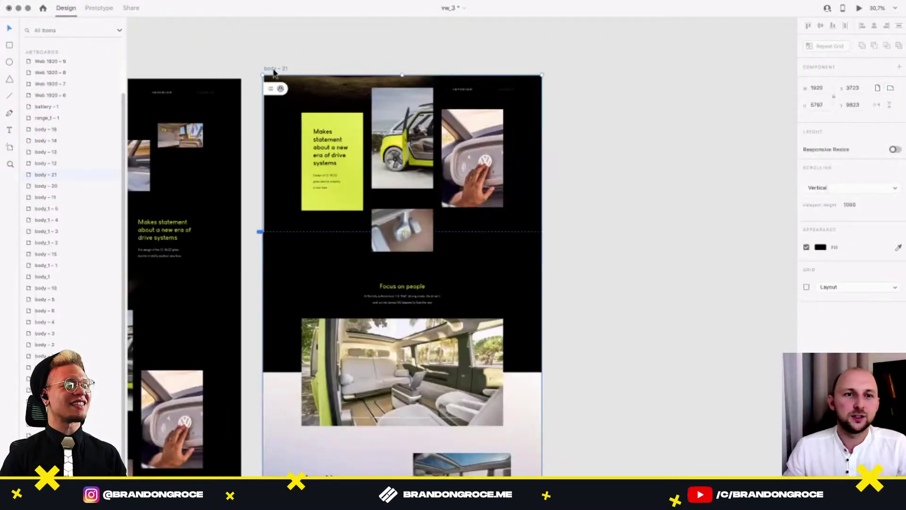
left_click_drag(546, 76, 573, 76)
left_click_drag(588, 166, 428, 187)
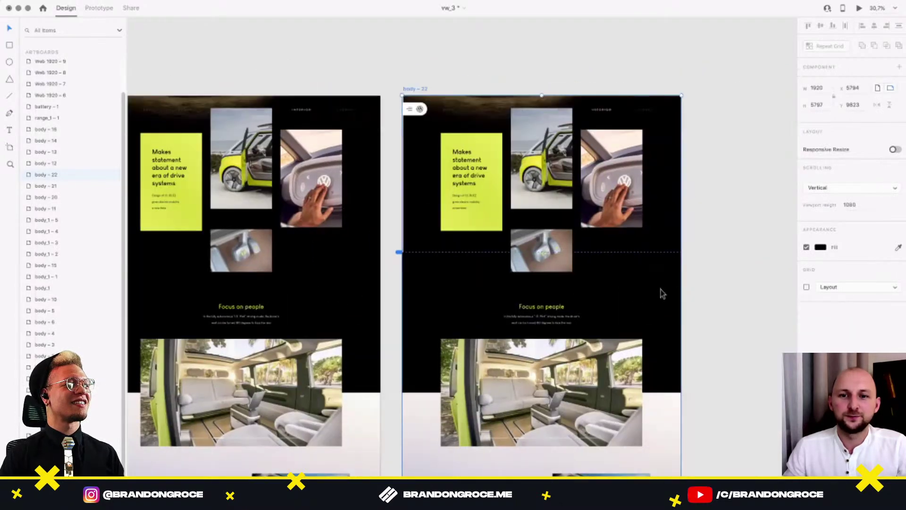
Delete the large black circle from the body – 22 artboard.
left_click(653, 292)
scroll(614, 349, "up", 3)
scroll(614, 349, "right", 1)
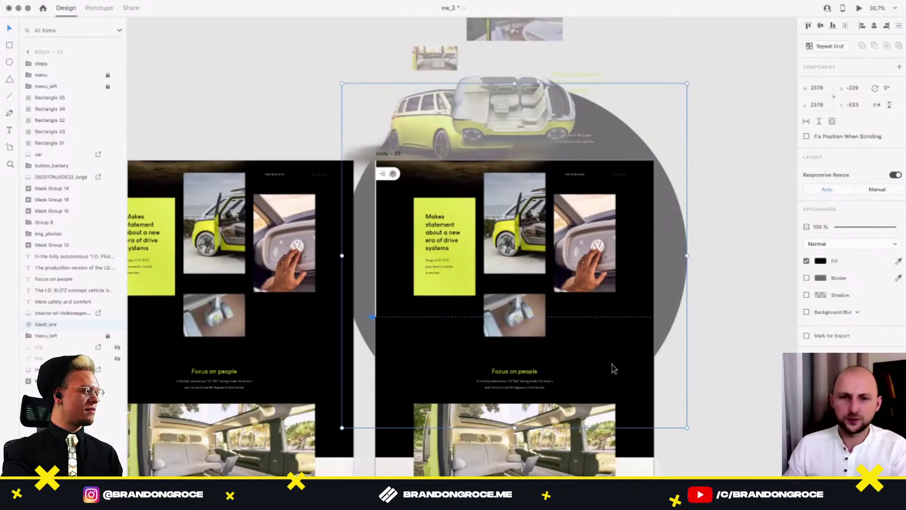
key("Delete")
scroll(562, 199, "down", 5)
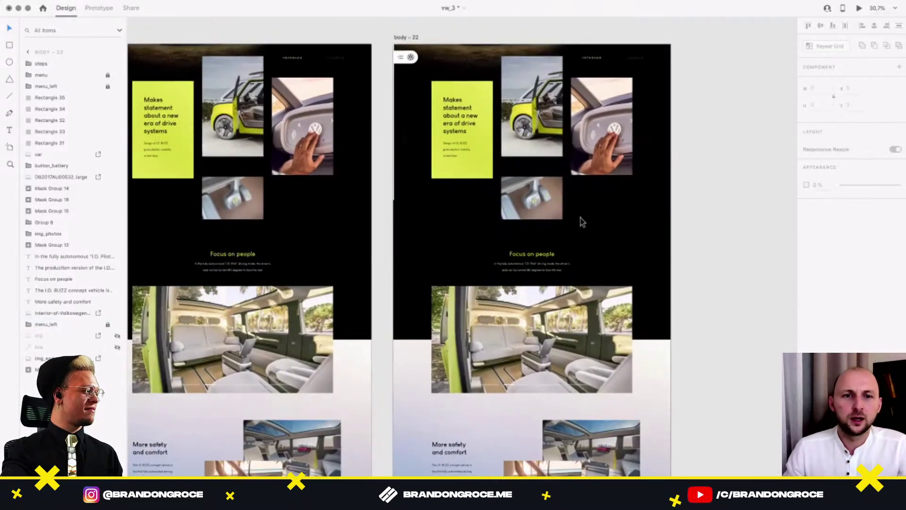
Link body – 21 to body – 22 in prototype mode with a Drag trigger, Auto-Animate and Ease In-Out easing.
scroll(580, 217, "down", 3)
left_click(254, 87)
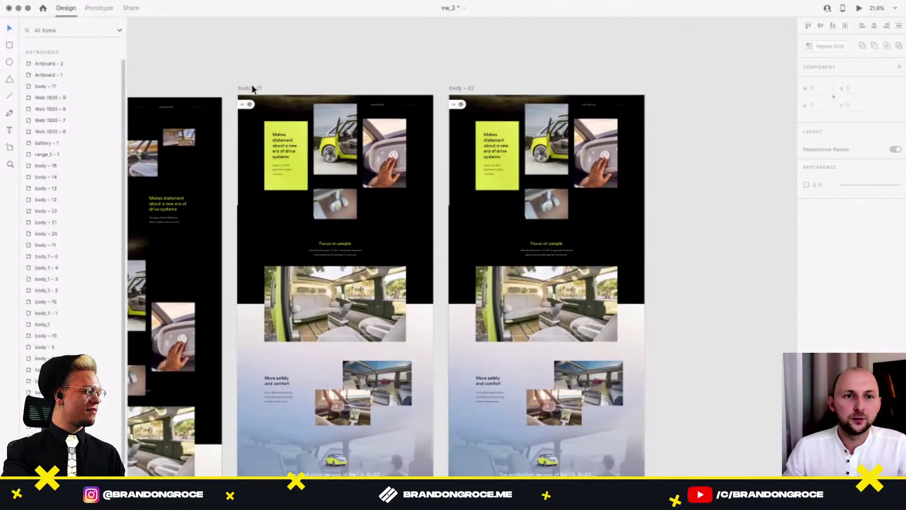
left_click(104, 9)
left_click_drag(433, 380, 477, 377)
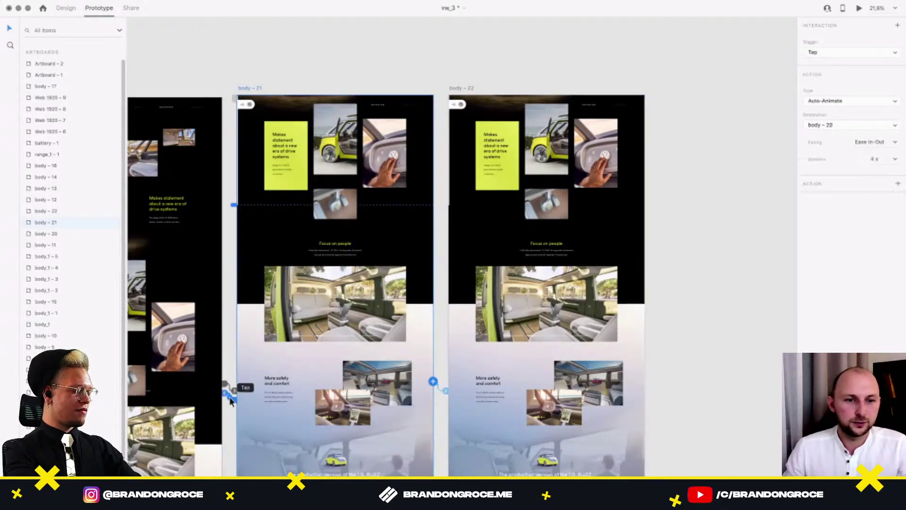
left_click(439, 387)
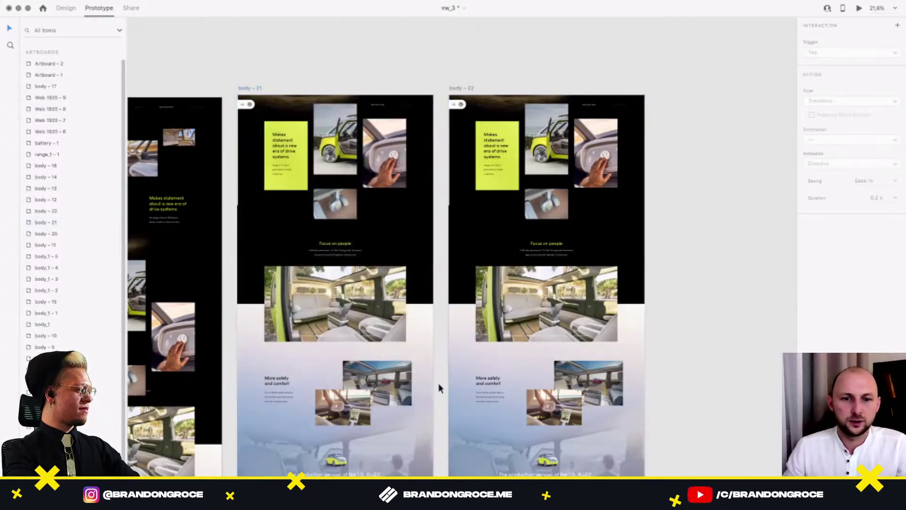
left_click(248, 88)
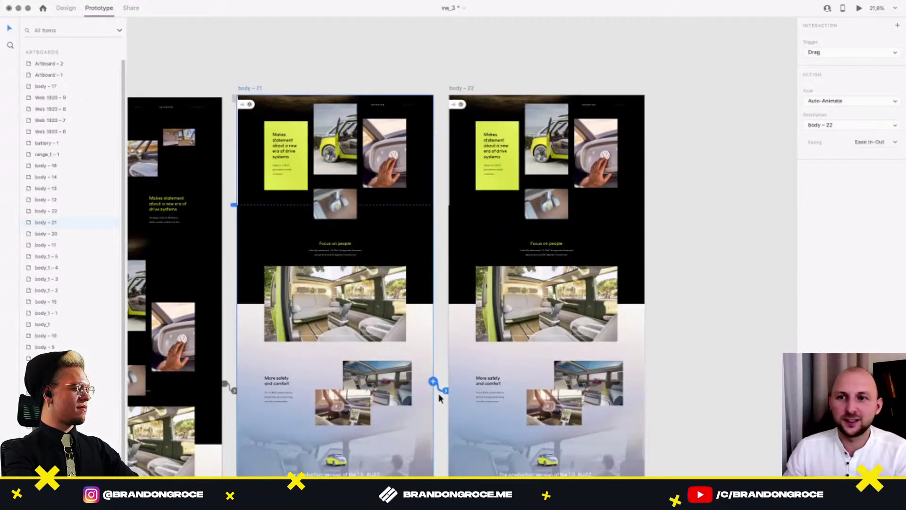
Change the trigger of the body – 21 to body – 22 interaction to Tap and return to design mode.
left_click(842, 50)
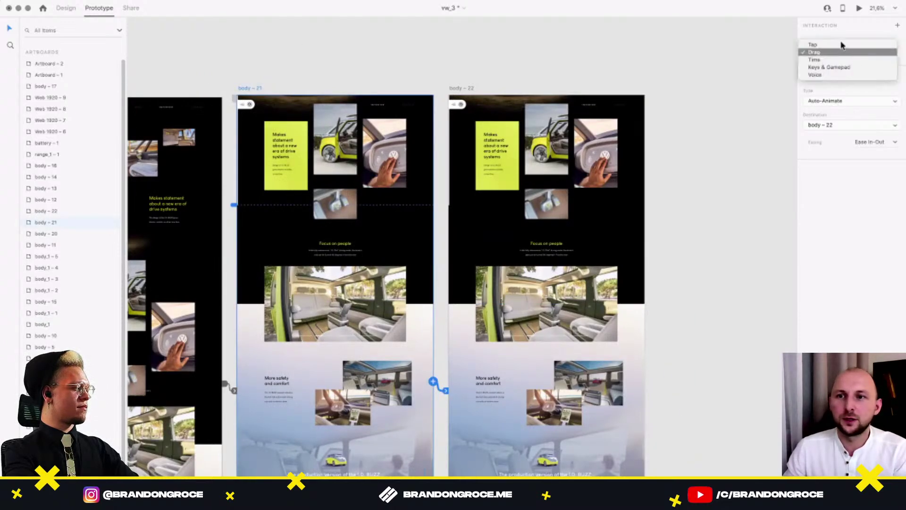
left_click(845, 44)
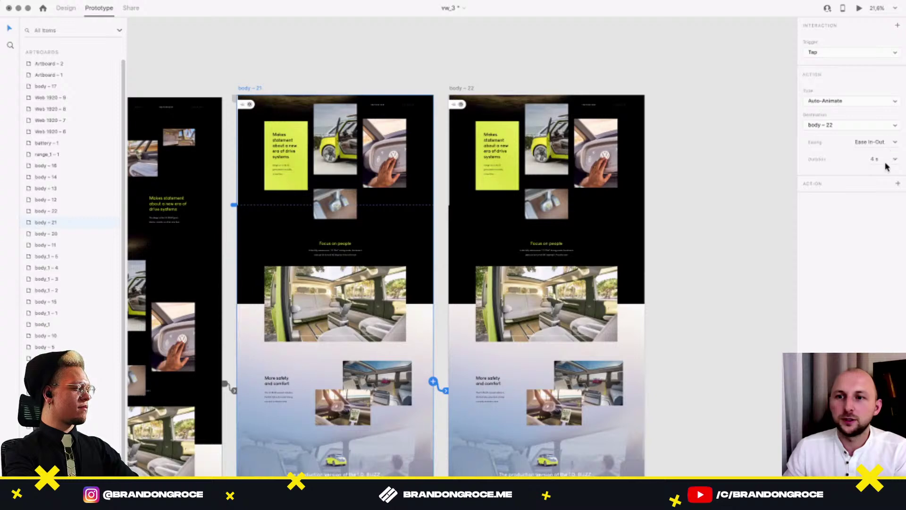
left_click(65, 7)
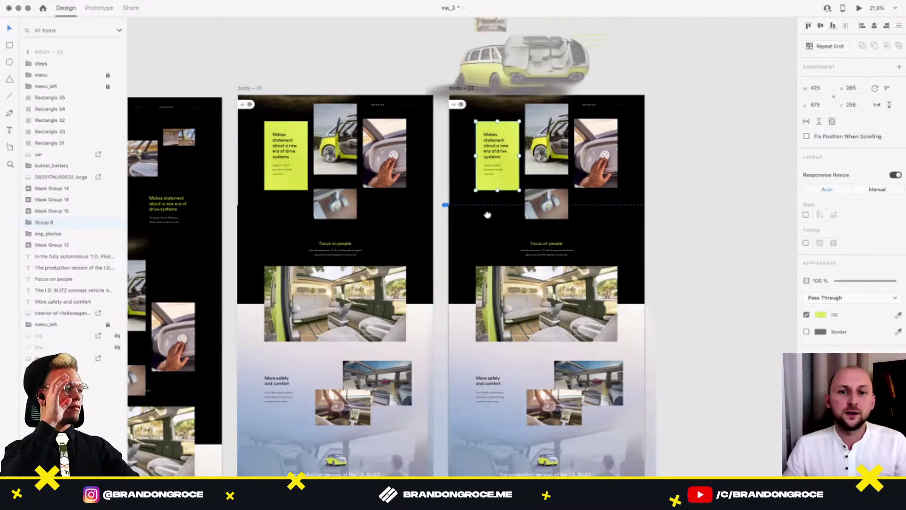
Move the content of body – 22 upward so the large interior photo sits near the artboard's top edge.
scroll(593, 293, "down", 5)
left_click_drag(481, 410, 590, 178)
left_click_drag(558, 375, 561, 298)
left_click(653, 262)
scroll(542, 179, "down", 3)
scroll(525, 187, "up", 4)
scroll(525, 185, "up", 5)
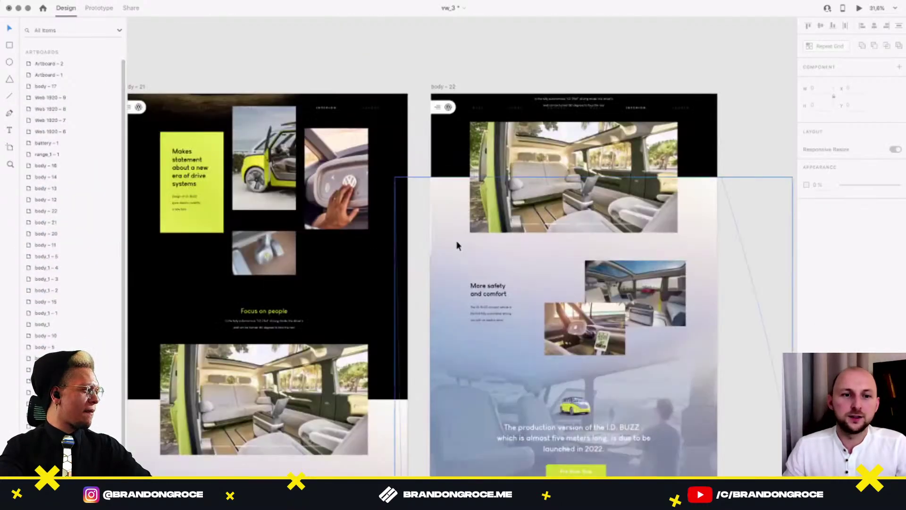
Preview the original artboard sequence from the frame with the yellow card, scrolling down to the large interior photo.
scroll(457, 243, "down", 2)
scroll(559, 204, "down", 4)
left_click_drag(480, 137, 463, 384)
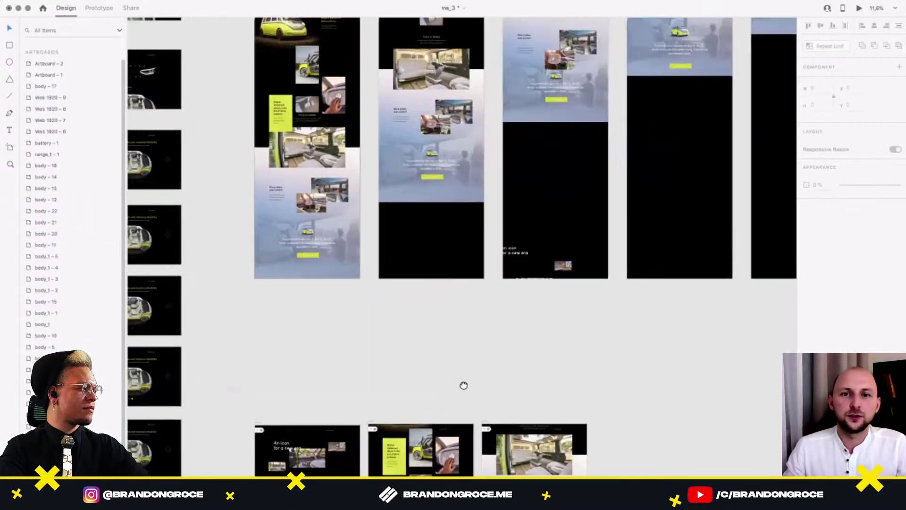
left_click_drag(592, 190, 471, 354)
left_click(343, 236)
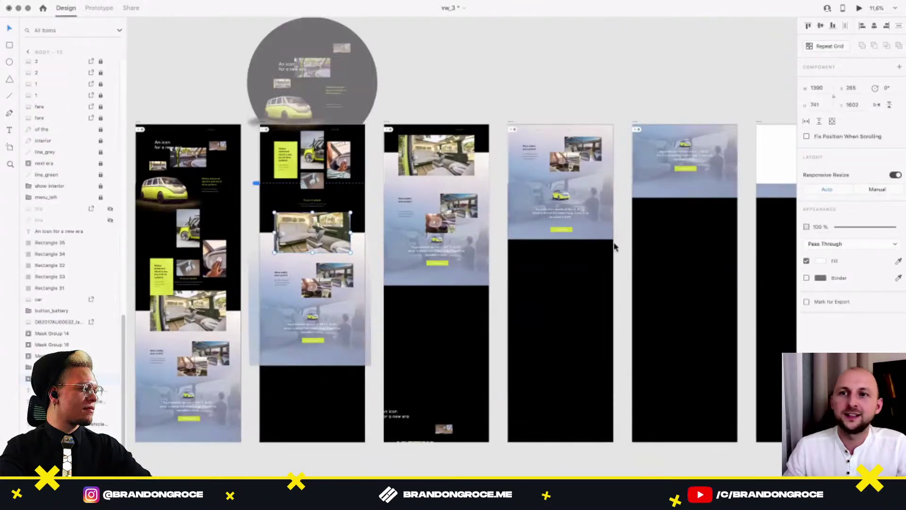
key("super+Return")
scroll(626, 337, "down", 10)
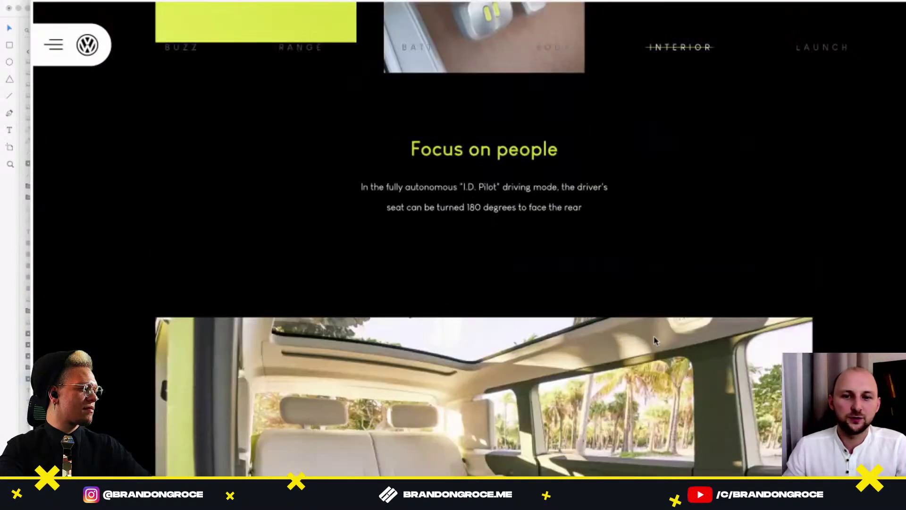
scroll(626, 337, "down", 5)
scroll(91, 22, "down", 1)
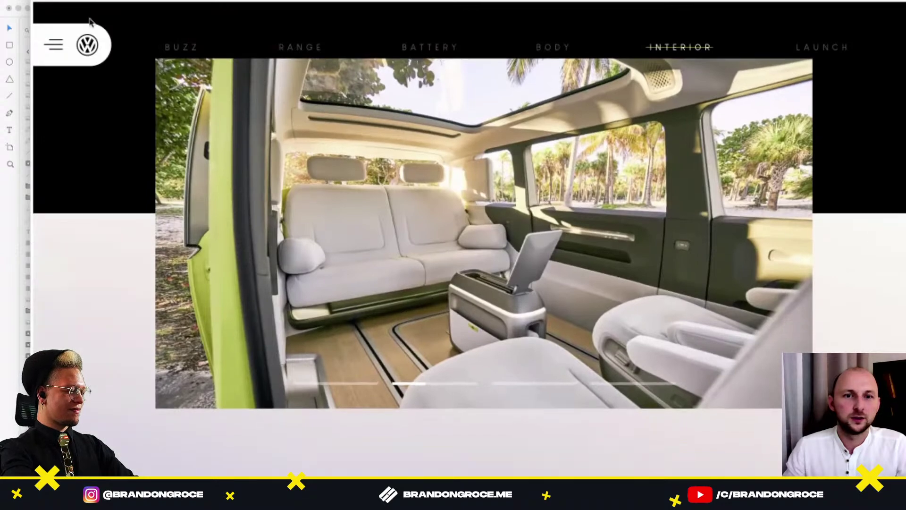
Close the preview and replay the original sequence to examine how the interior photo scales within its frame.
key("super+w")
key("super+Return")
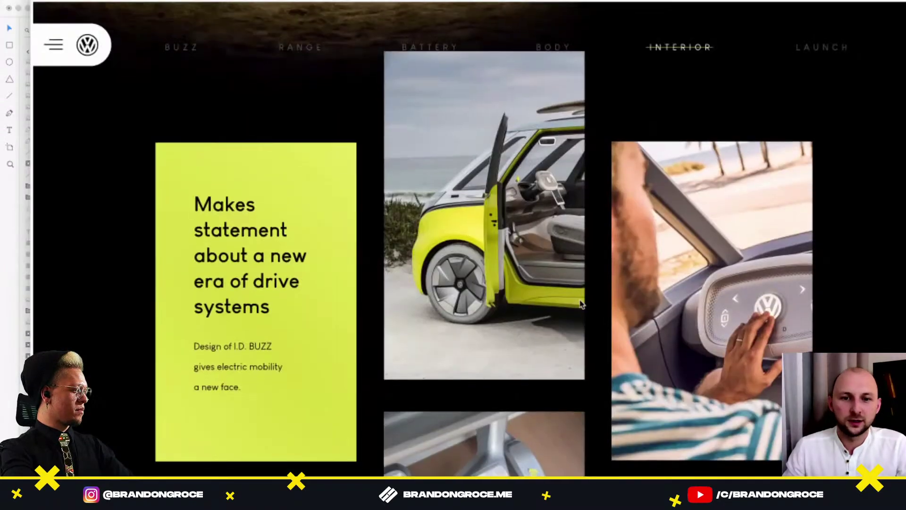
scroll(633, 339, "down", 10)
scroll(561, 305, "down", 3)
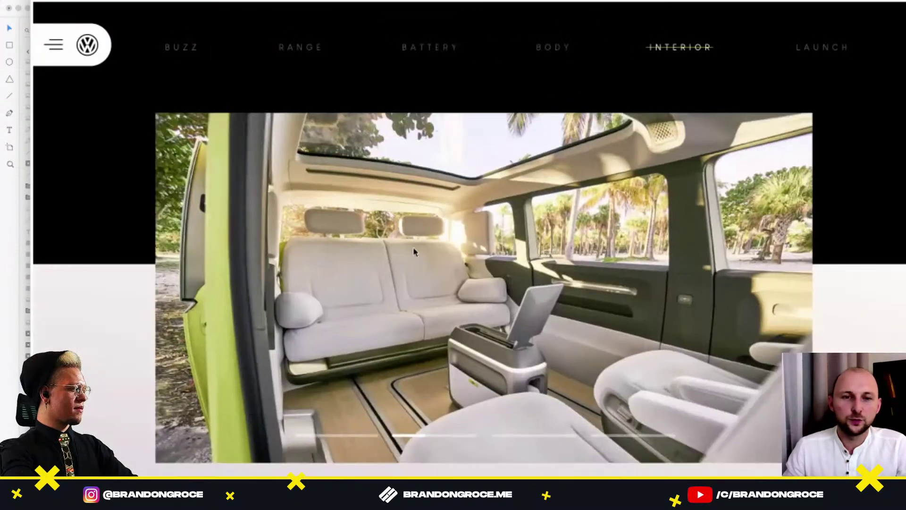
scroll(99, 87, "down", 3)
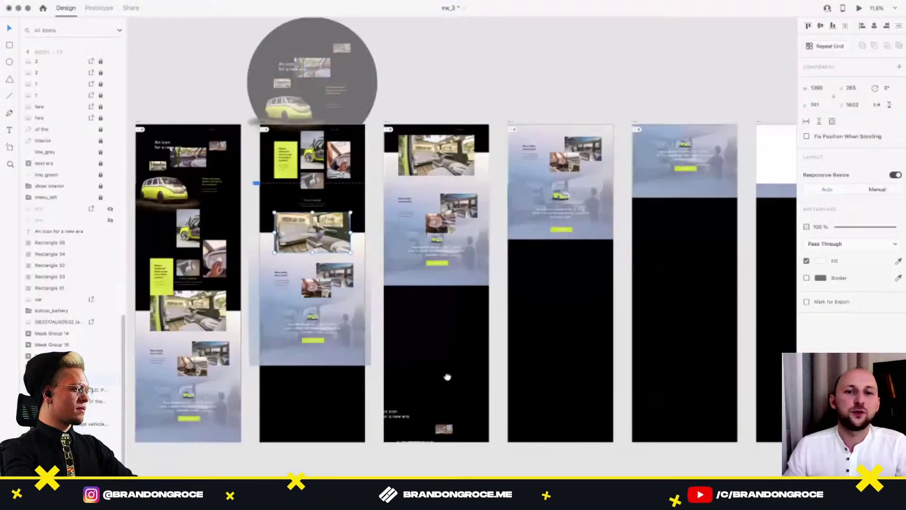
Enlarge the large interior photo inside its mask on body – 21, leaving the mask's frame size unchanged.
scroll(445, 376, "up", 5)
scroll(406, 192, "up", 6)
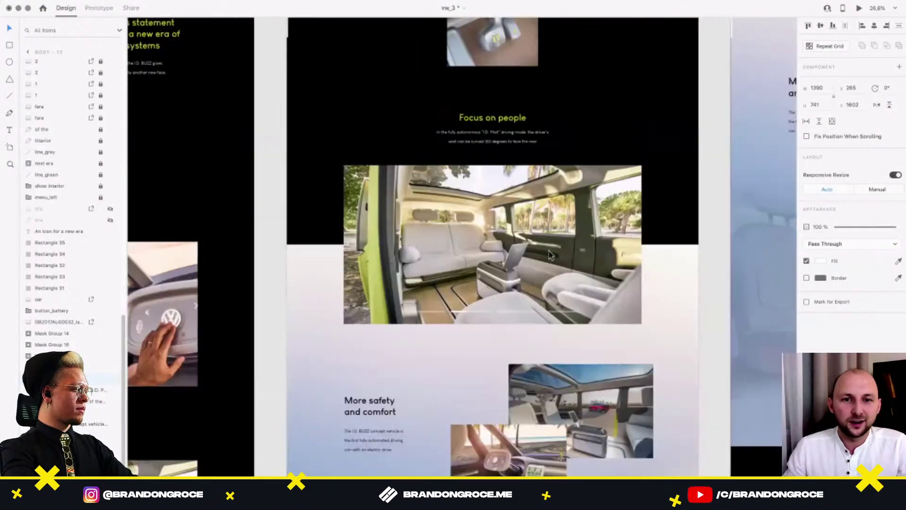
left_click_drag(554, 249, 501, 270)
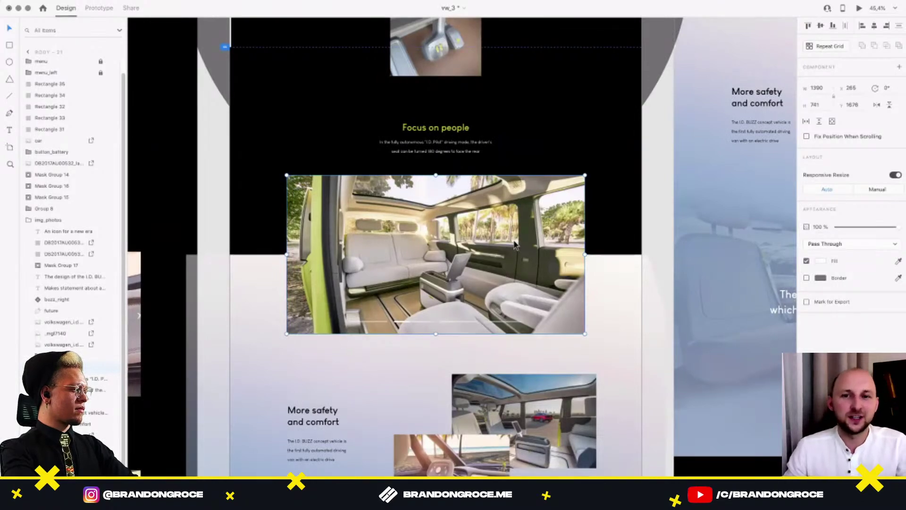
scroll(500, 270, "down", 3)
scroll(427, 339, "up", 4)
scroll(409, 279, "down", 4)
scroll(495, 247, "up", 2)
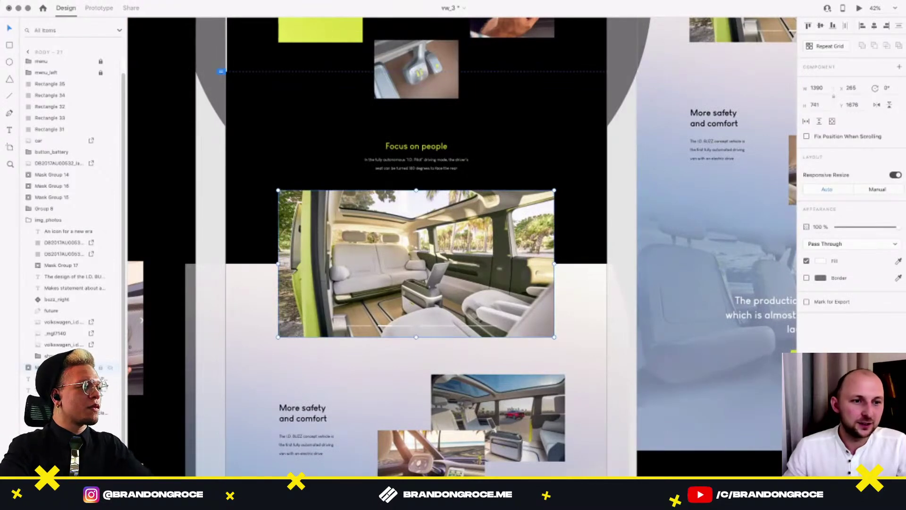
double_click(489, 319)
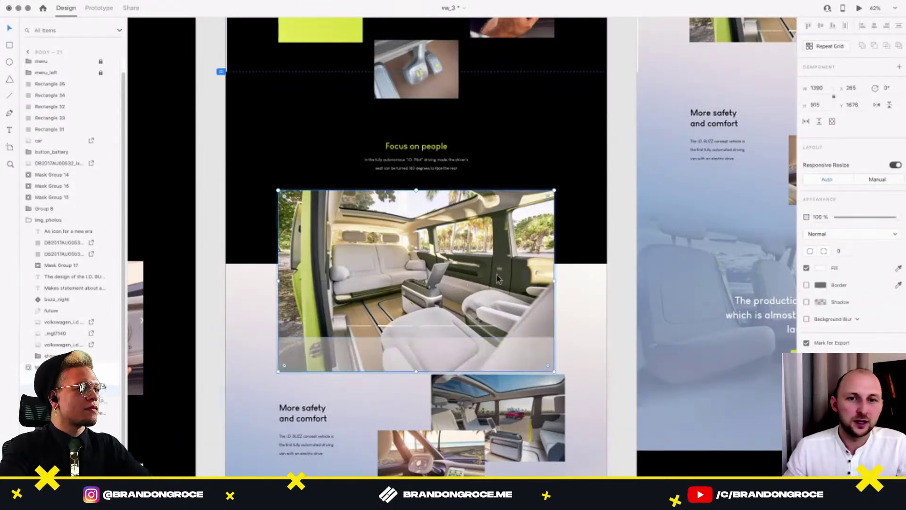
scroll(436, 285, "up", 1)
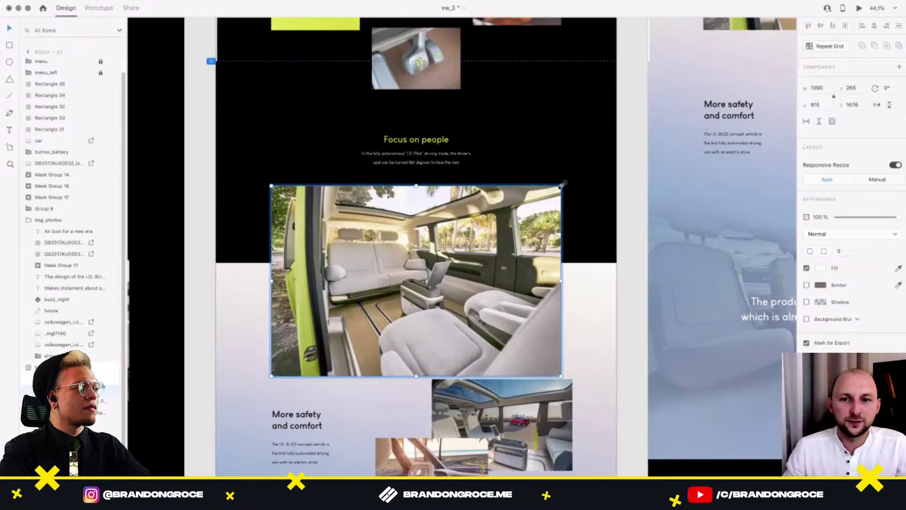
scroll(468, 283, "up", 2)
scroll(495, 260, "right", 2)
left_click_drag(521, 231, 613, 170)
scroll(519, 216, "down", 1)
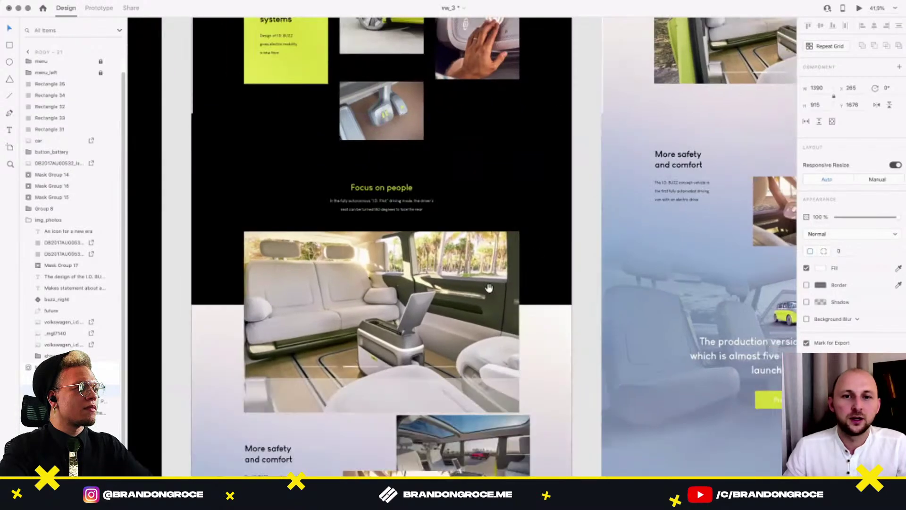
left_click_drag(489, 293, 384, 398)
scroll(480, 210, "down", 5)
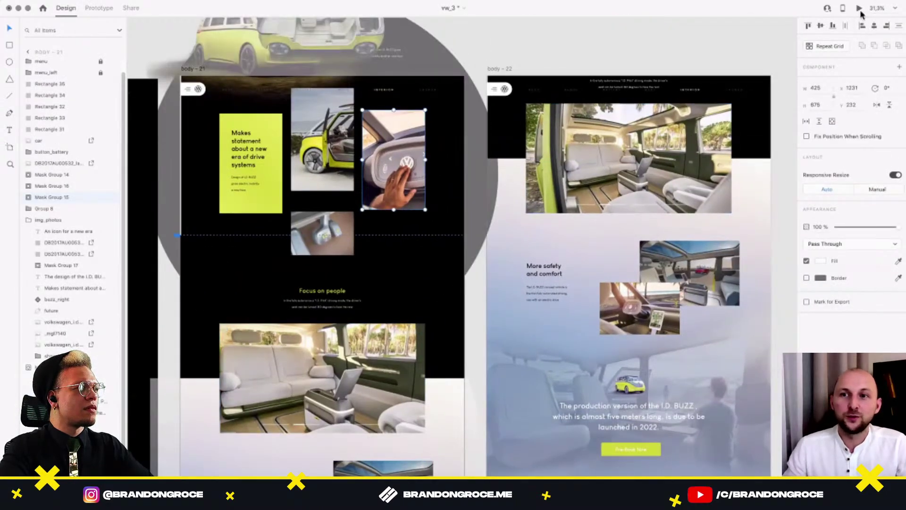
Try scaling the masked interior photo on body – 21 back down to the mask's width, and undo it.
left_click(373, 377)
double_click(373, 377)
scroll(417, 340, "down", 2)
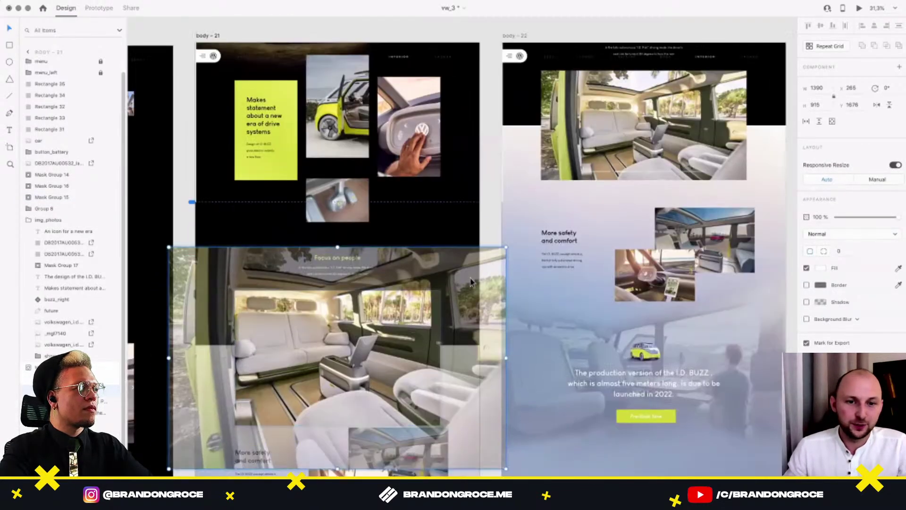
left_click_drag(506, 246, 439, 291)
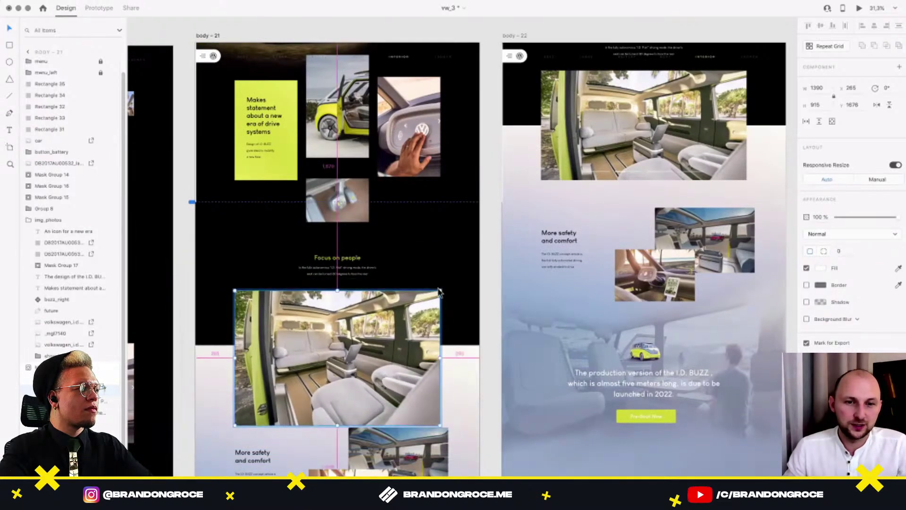
key("super+z")
left_click(482, 205)
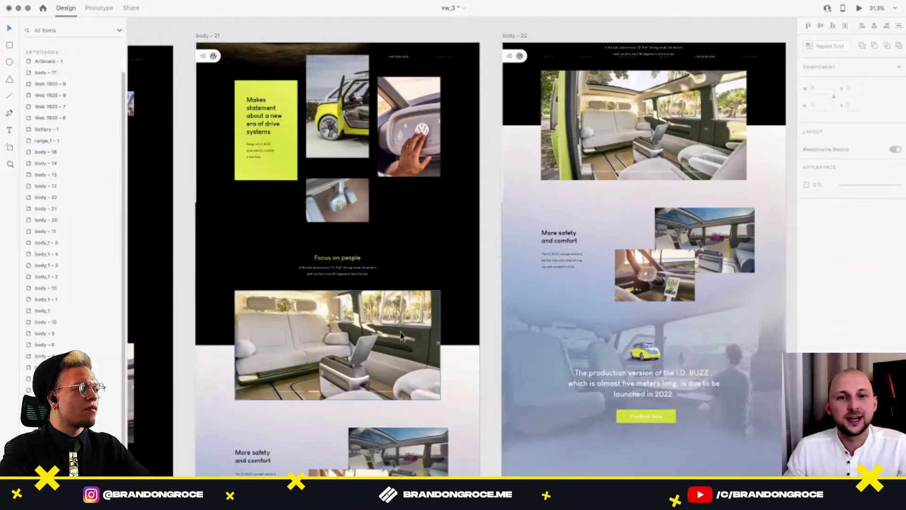
Preview the scroll from body – 21 into body – 22 to check the interior photo's zoom-out, and close the preview.
left_click(401, 338)
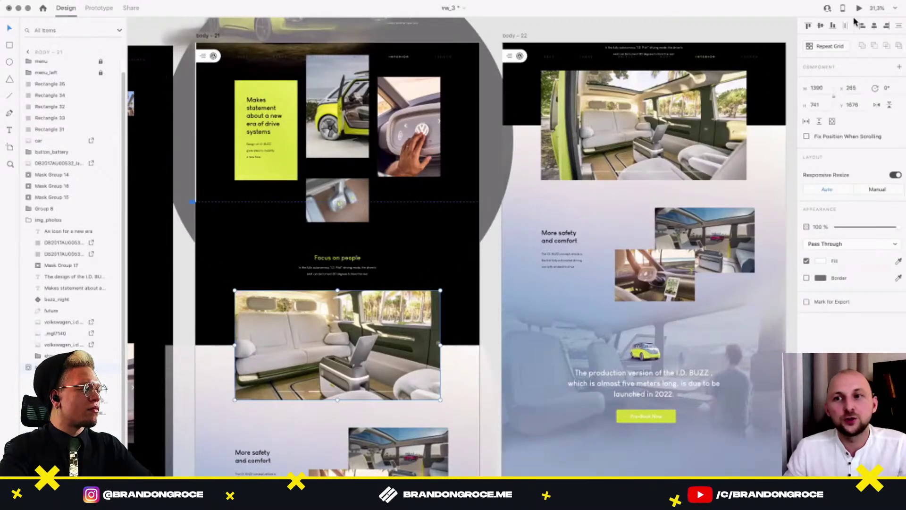
key("super+Return")
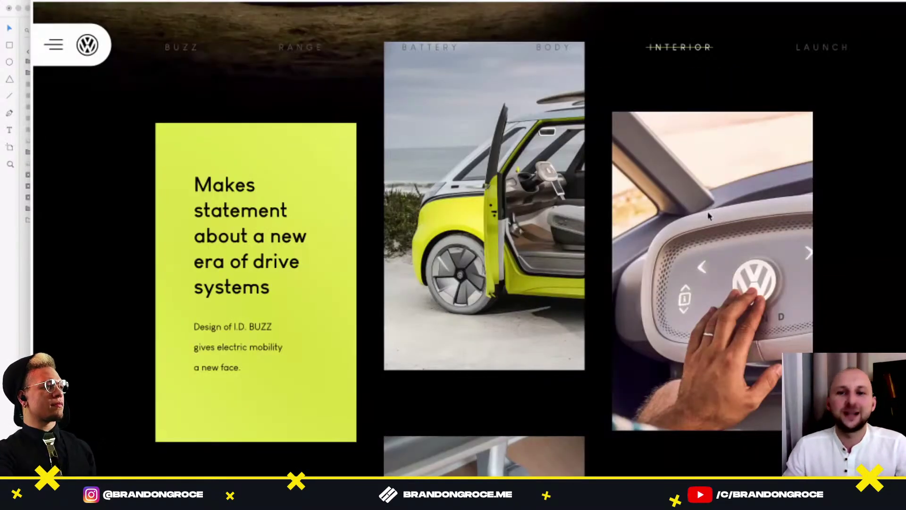
scroll(703, 276, "down", 10)
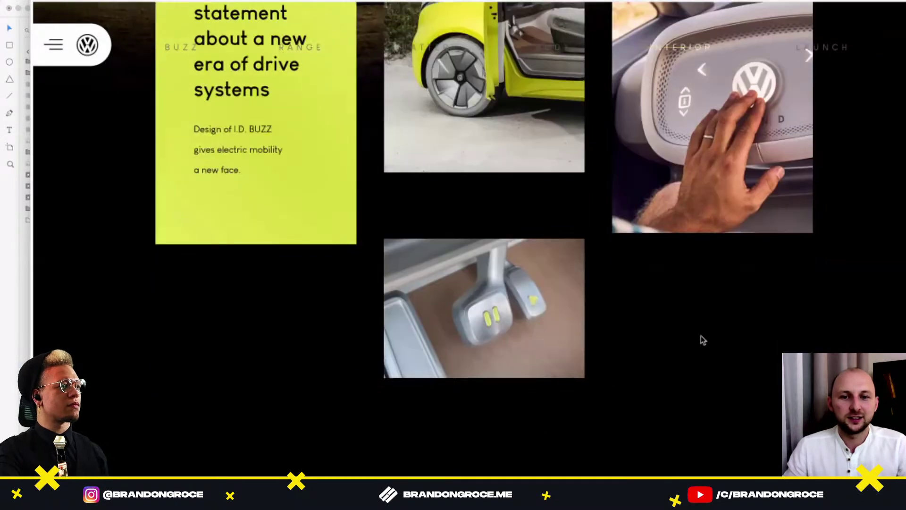
scroll(704, 340, "down", 5)
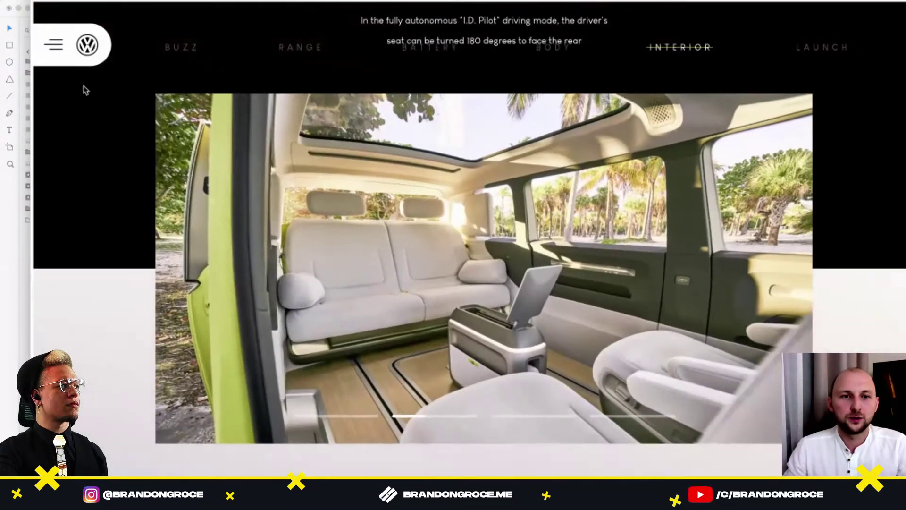
left_click(43, 5)
Narrow the interior photo's mask on body – 21 symmetrically to a vertical strip about 32 px wide.
scroll(311, 246, "down", 2)
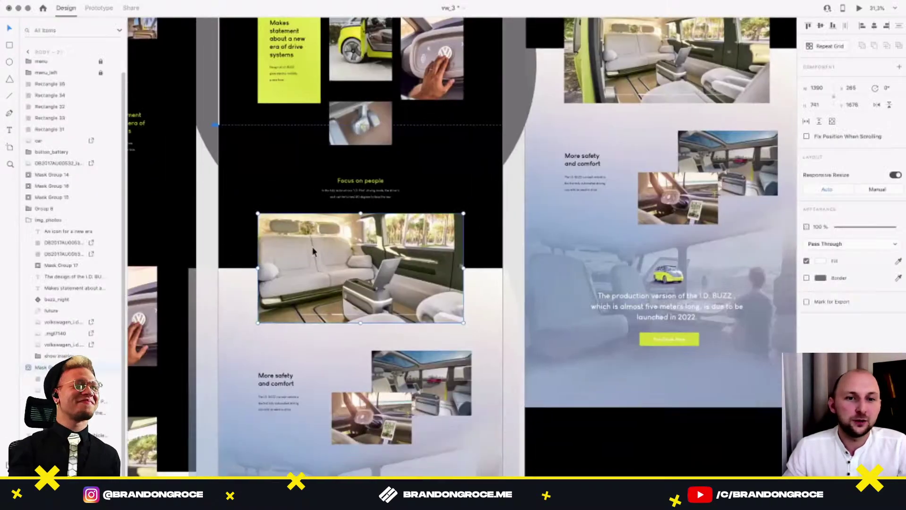
scroll(311, 247, "up", 3)
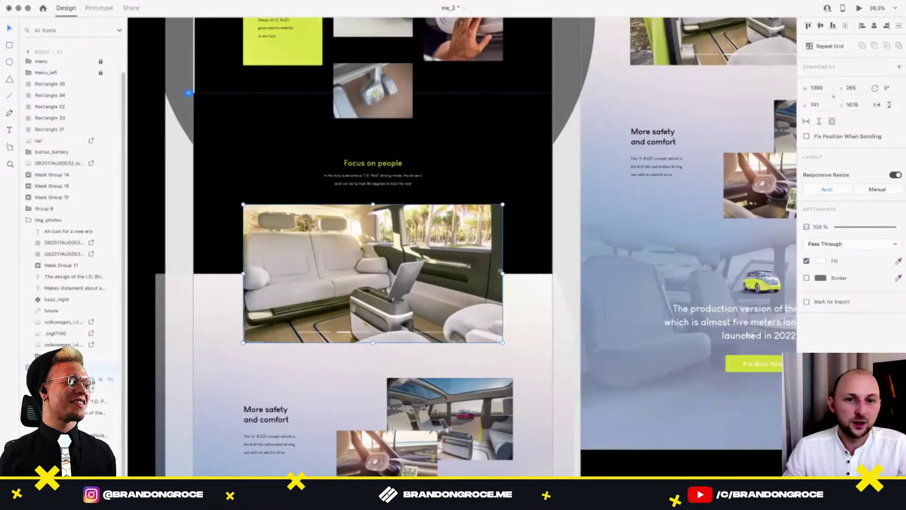
double_click(478, 243)
left_click_drag(503, 275, 375, 269)
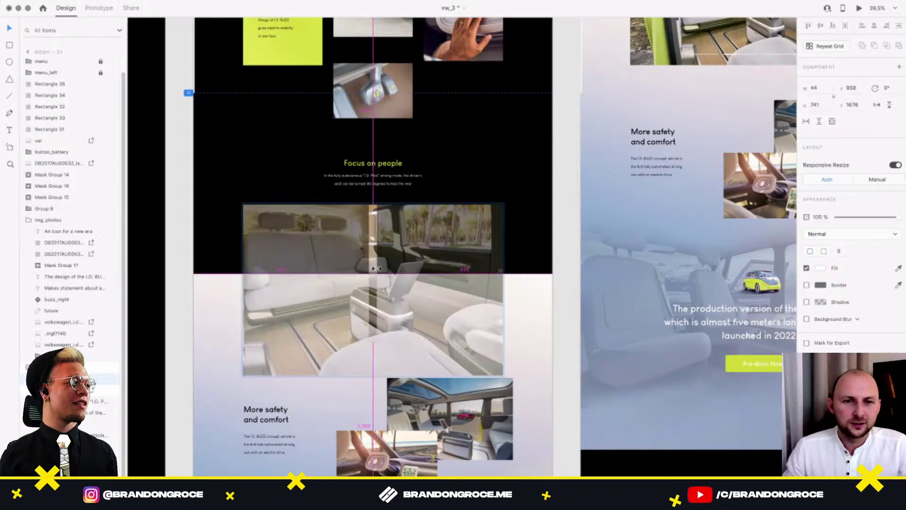
left_click(386, 302)
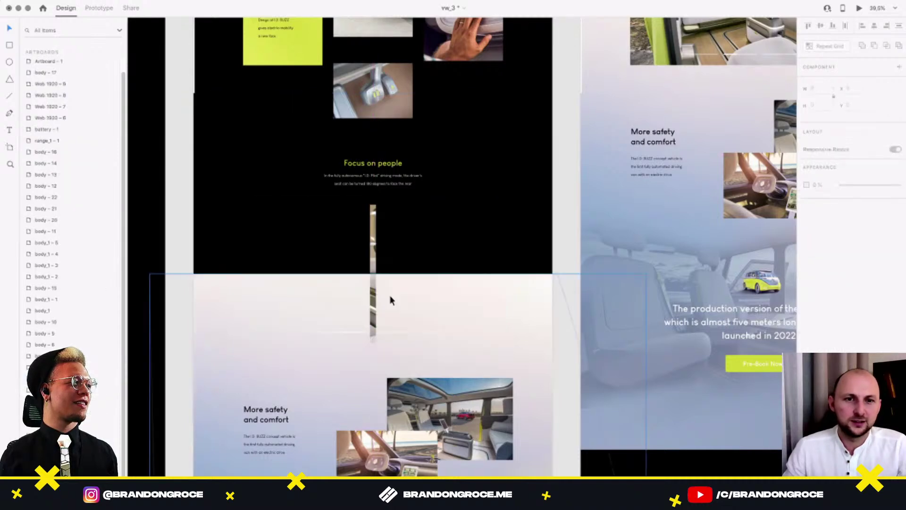
left_click(372, 307)
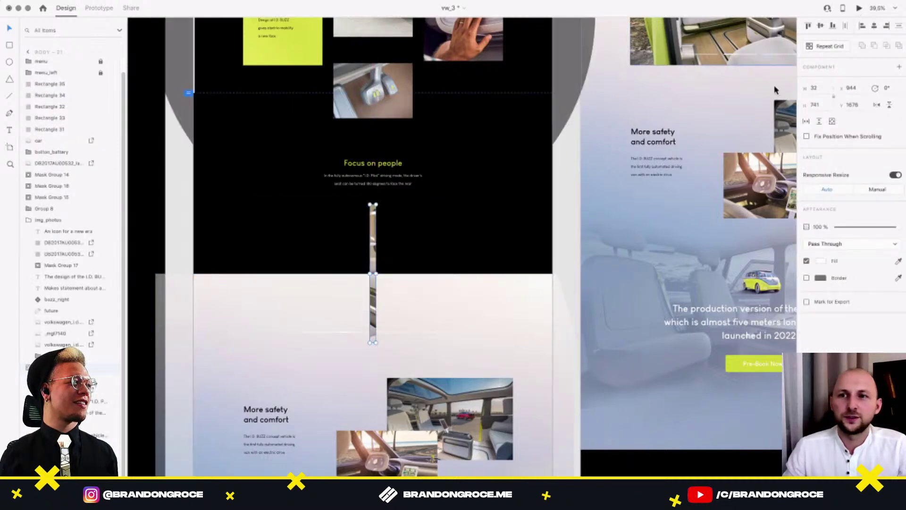
Preview body – 21 and scroll down to see the interior photo open out from the narrow strip.
left_click(858, 10)
scroll(602, 410, "down", 6)
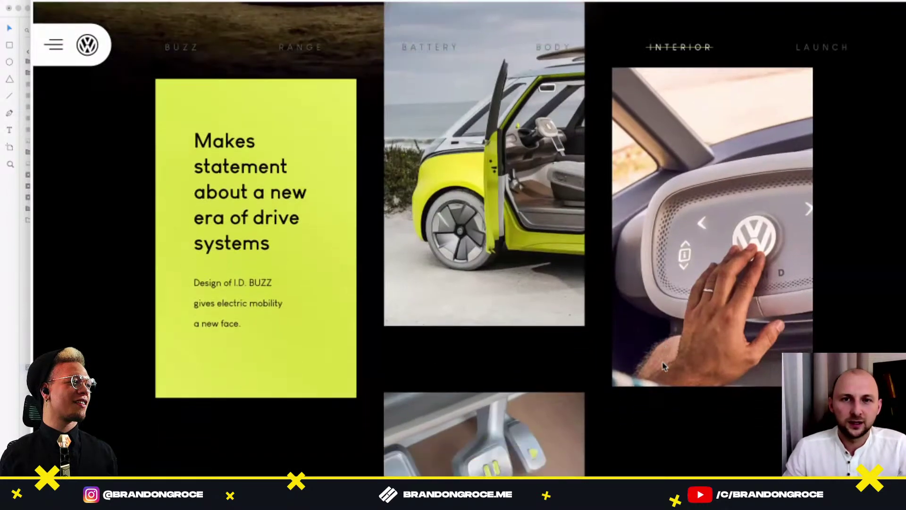
scroll(652, 349, "down", 10)
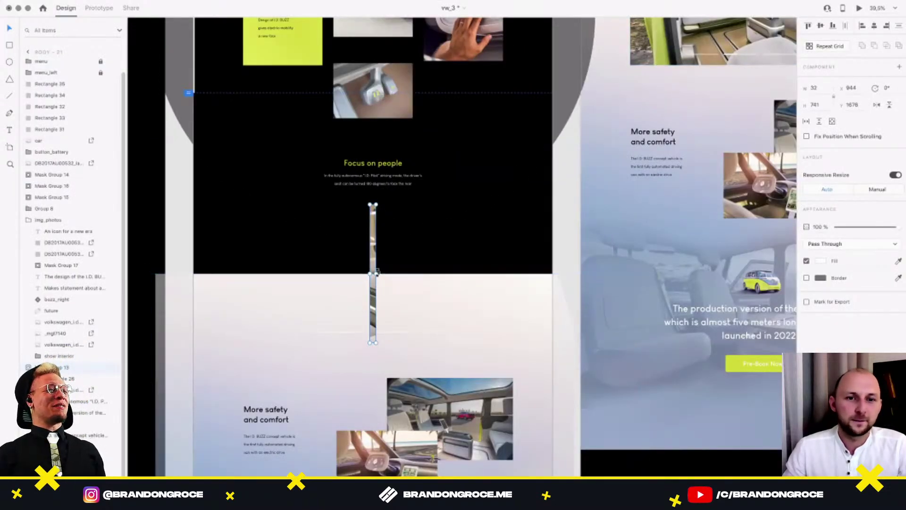
Try widening the strip mask, and undo this and the earlier narrowing of the interior photo's mask.
left_click_drag(377, 273, 424, 276)
key("super+z")
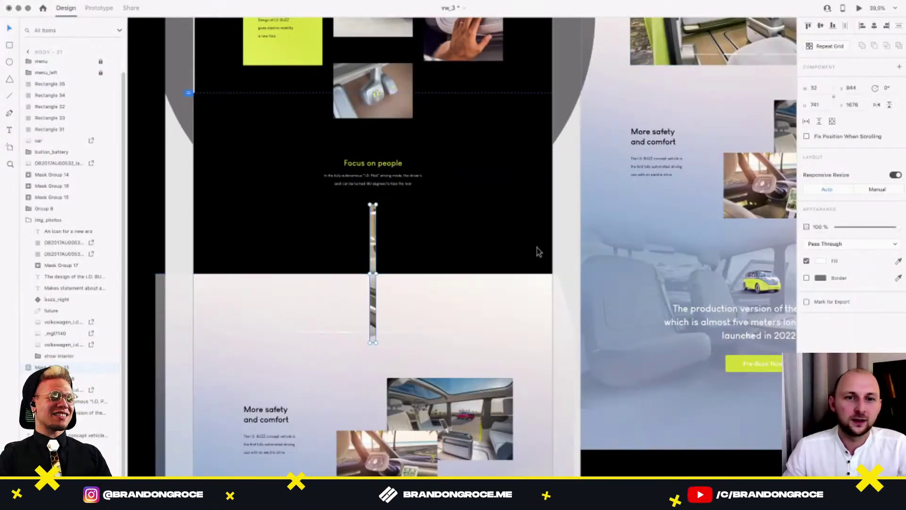
key("super+z")
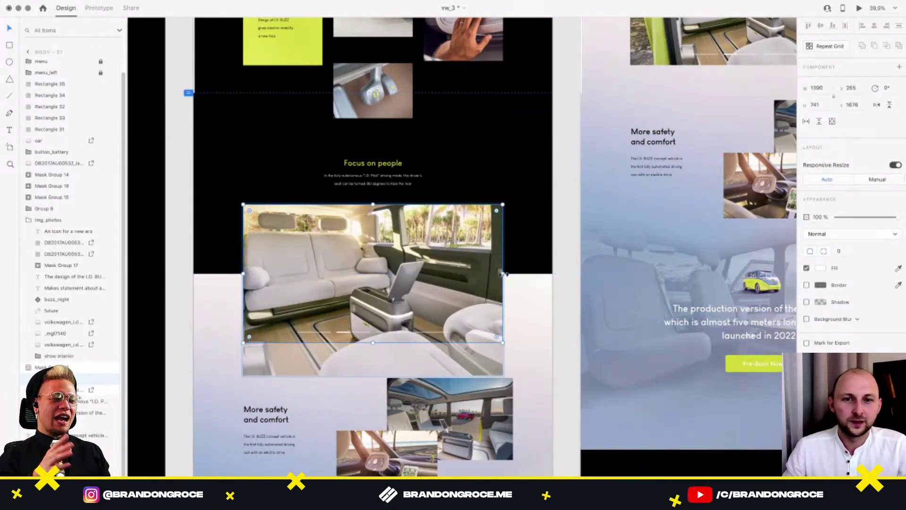
Try narrowing the interior photo's mask on body – 21 to 676 px wide and rotating it to 75°, and preview the scroll.
left_click_drag(471, 279, 436, 275)
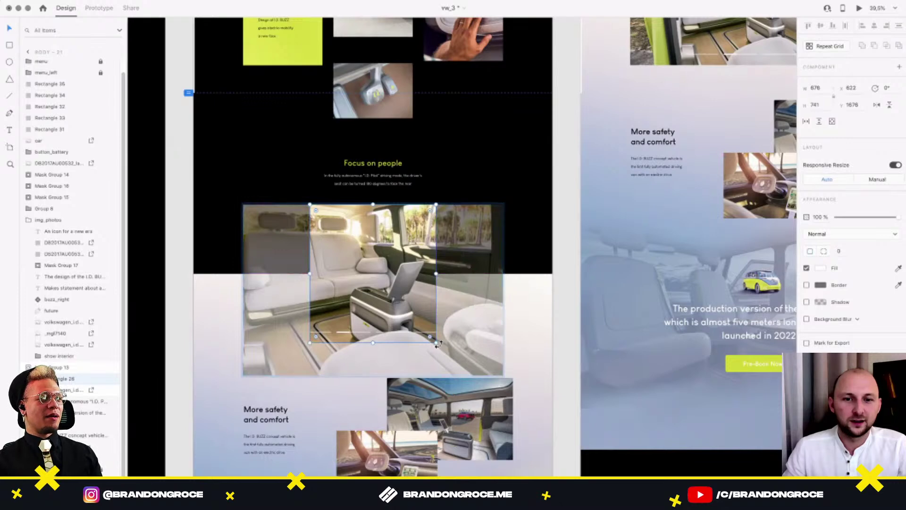
left_click_drag(373, 342, 290, 316)
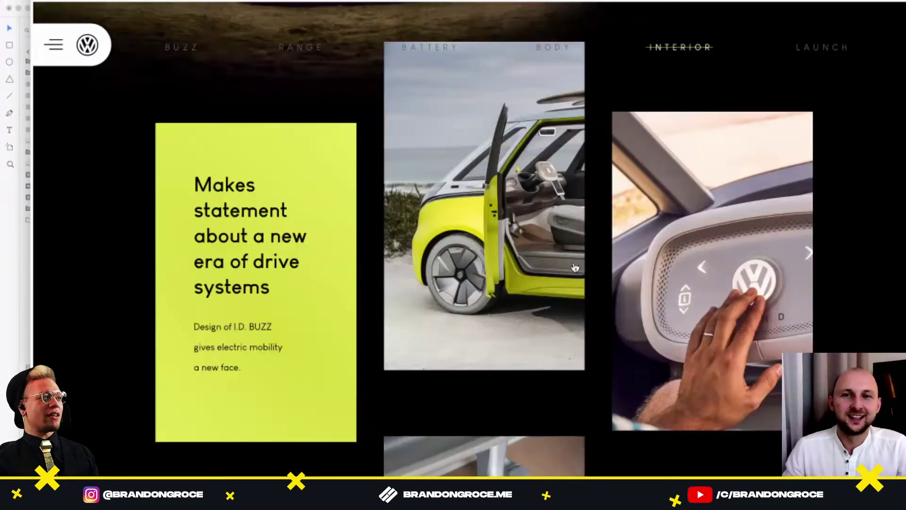
scroll(572, 241, "down", 7)
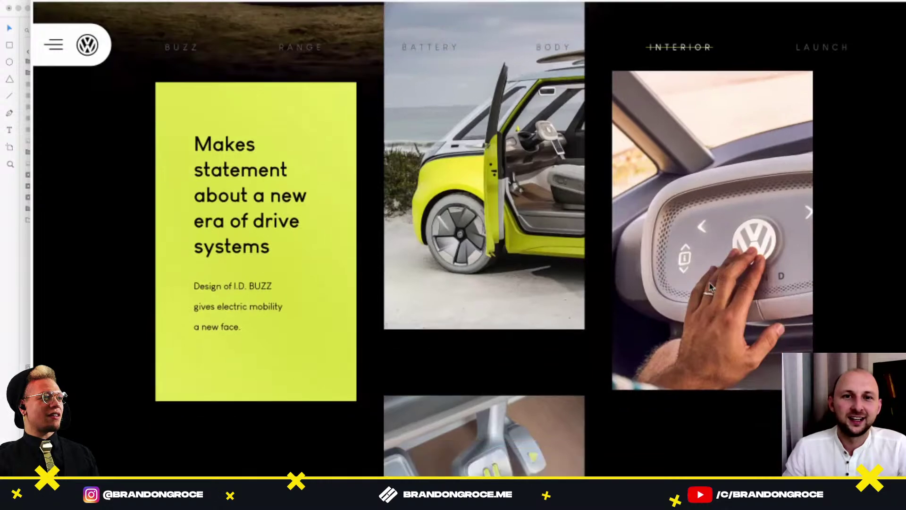
scroll(716, 285, "down", 8)
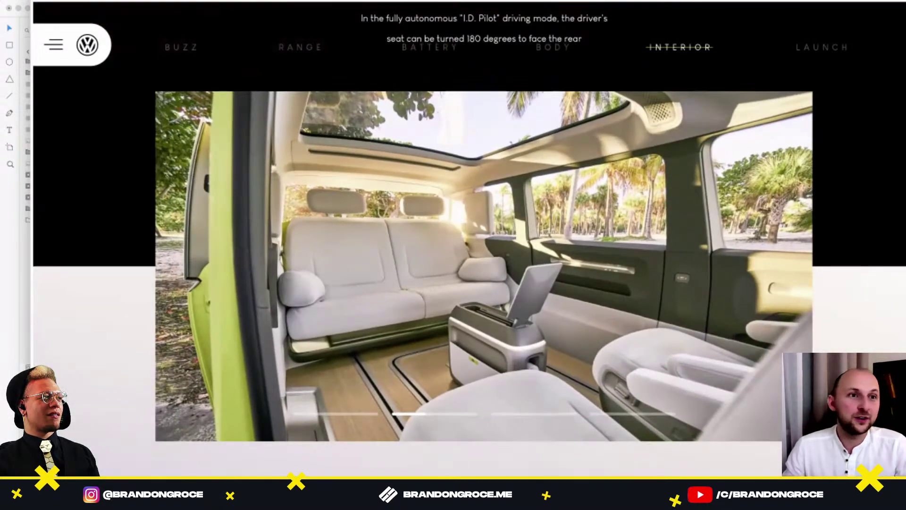
key("super+w")
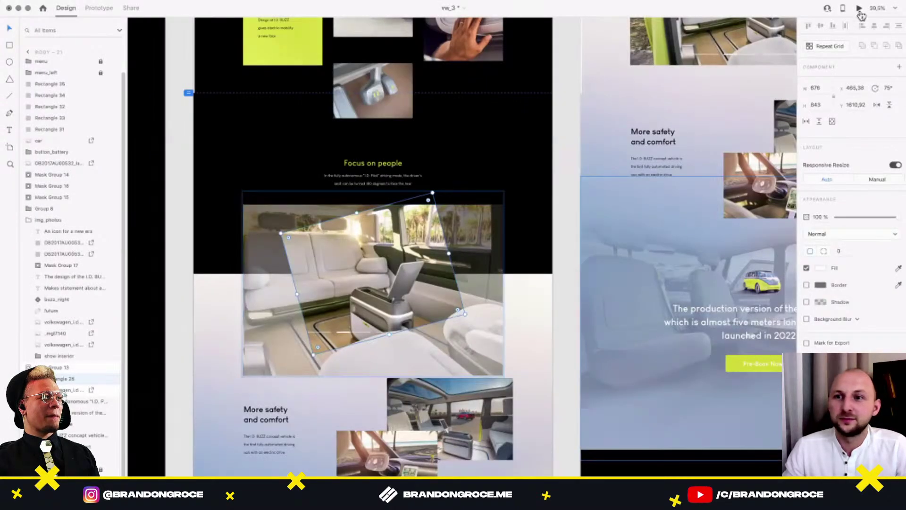
Preview body – 21 again and scroll down to see the interior photo open out from the tilted mask, and close the preview.
left_click(859, 9)
scroll(725, 307, "down", 1)
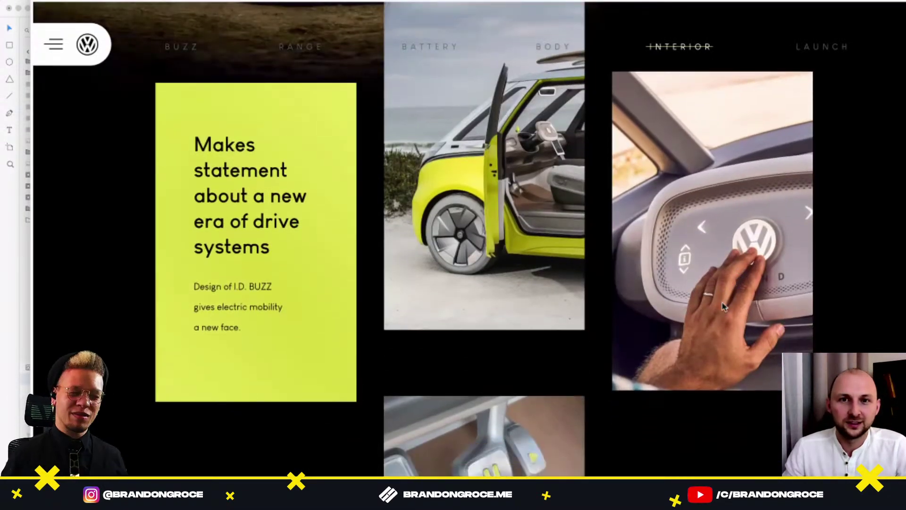
scroll(724, 307, "down", 12)
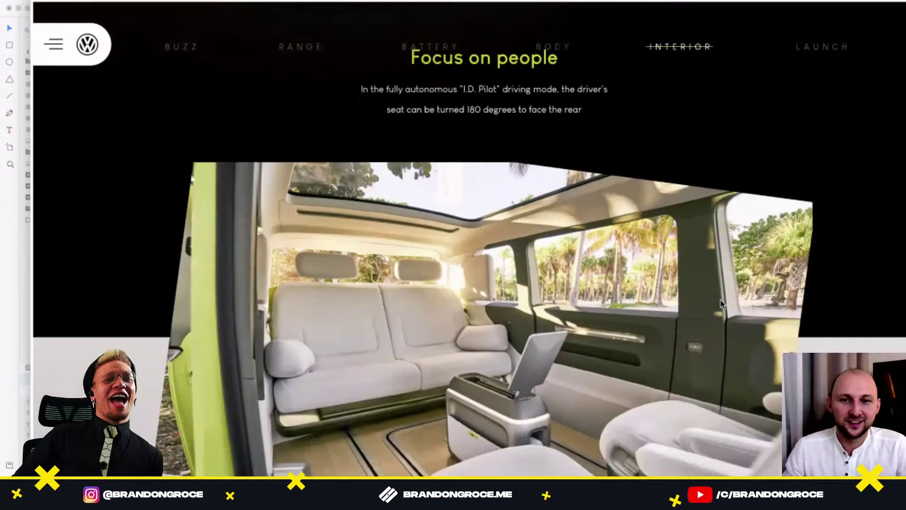
scroll(720, 304, "down", 2)
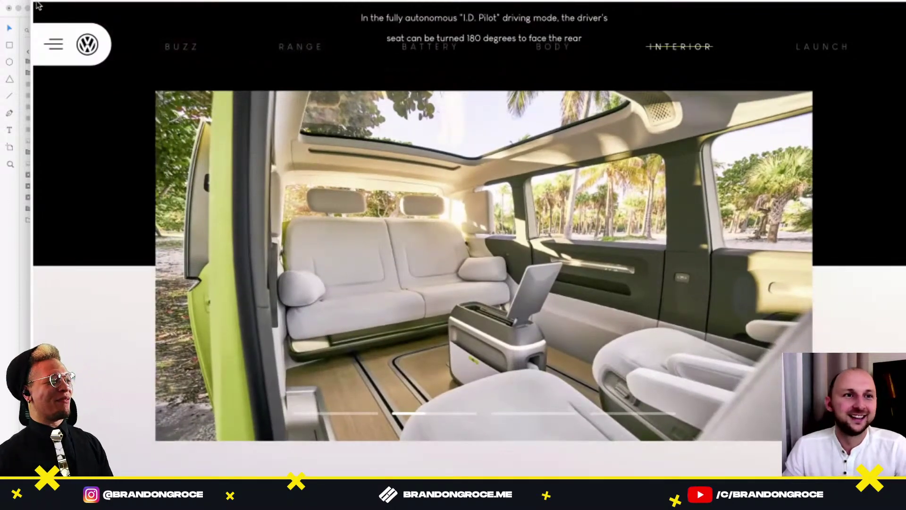
left_click(45, 7)
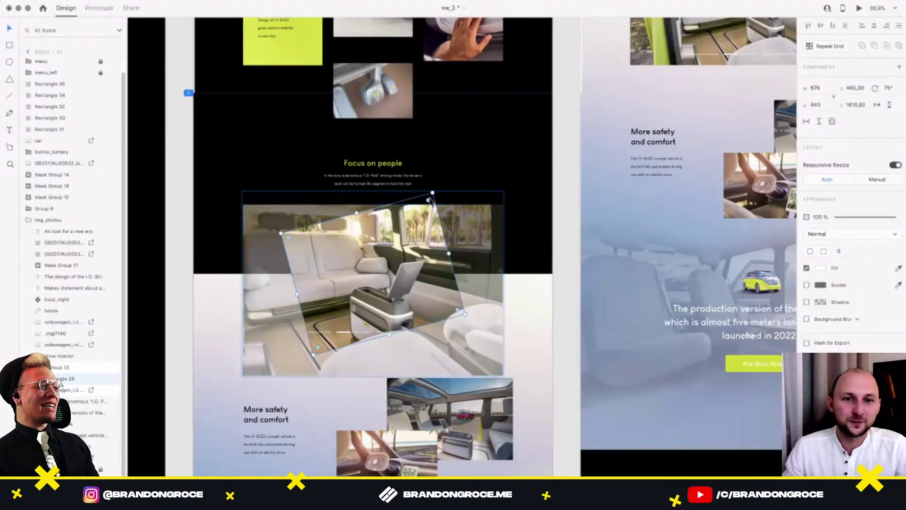
Scale the tilted interior photo mask down to 580 × 723 px.
scroll(344, 272, "up", 3)
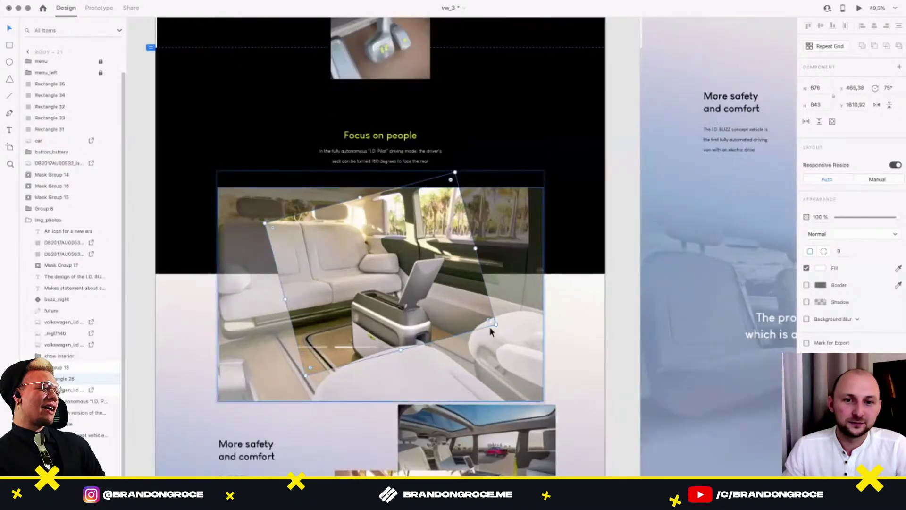
left_click_drag(495, 324, 479, 320)
left_click_drag(418, 307, 416, 305)
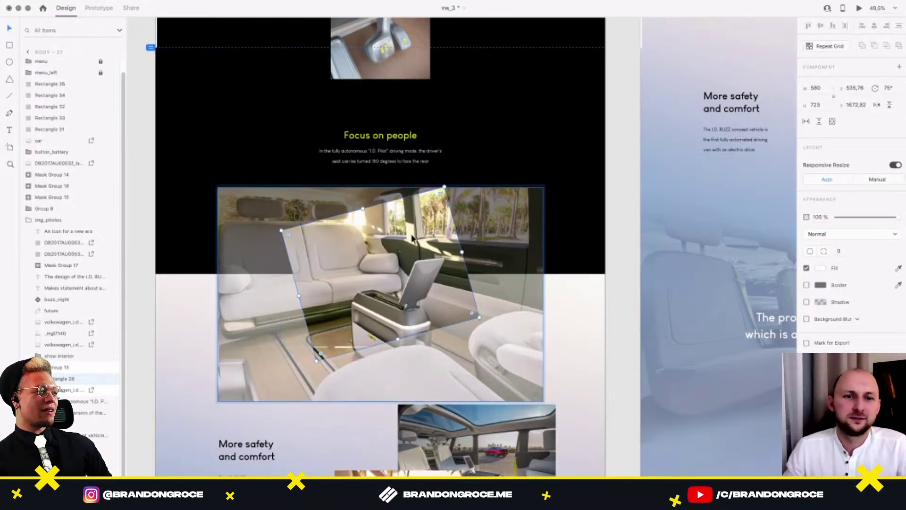
Try rounding a single corner of the tilted mask to a 580 px radius, and undo it.
scroll(367, 226, "up", 3)
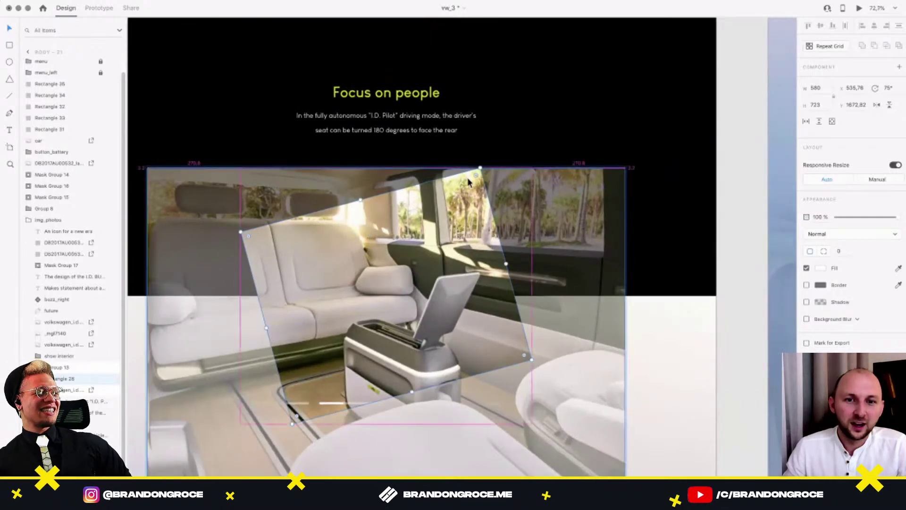
left_click_drag(475, 180, 297, 413)
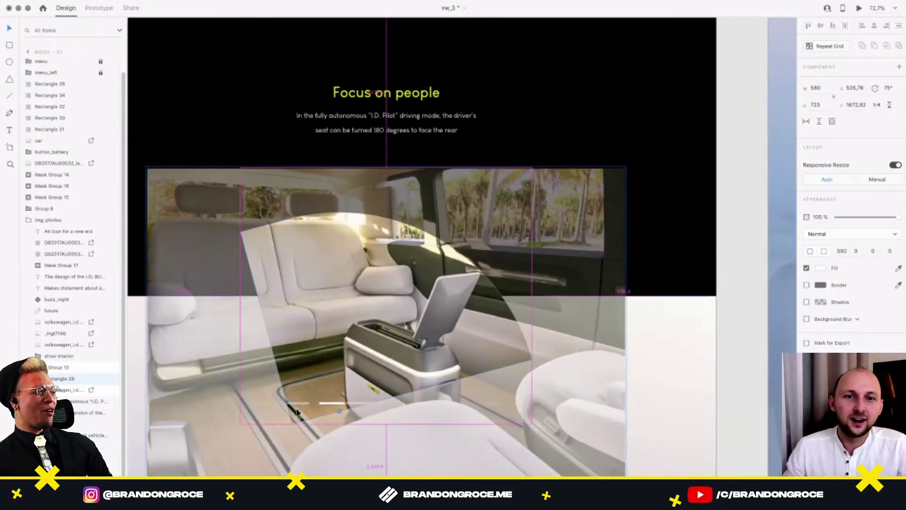
key("super+z")
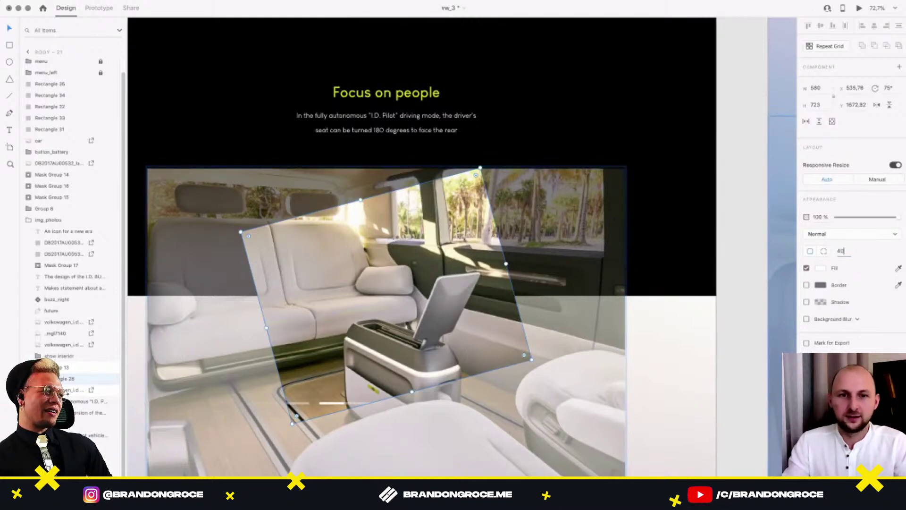
Set the mask's corner radius to 40, then 400, scale it down to 258 × 321 px and rotate it to 39°.
key("Return")
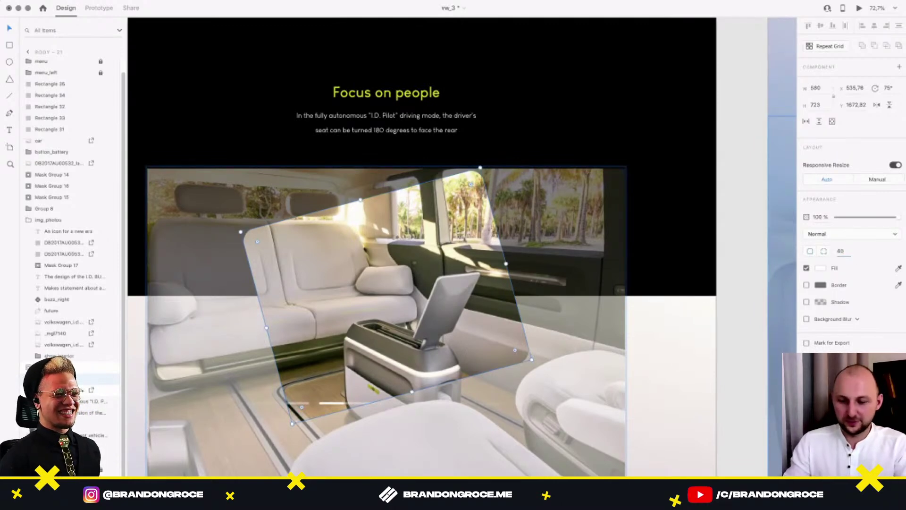
type("0")
key("Return")
scroll(494, 281, "down", 3)
left_click_drag(520, 338, 454, 283)
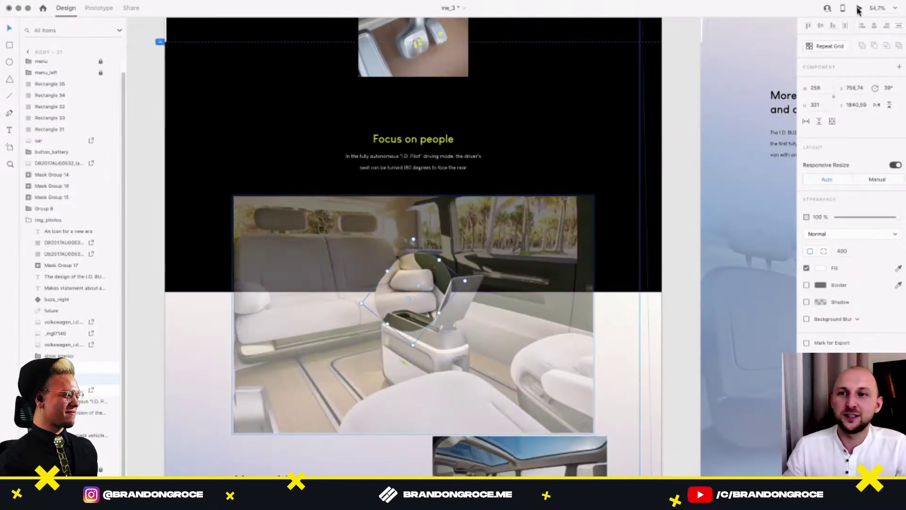
Preview body – 21 and scroll down to see the interior photo expand from the small rounded mask, and close the preview.
key("super+Return")
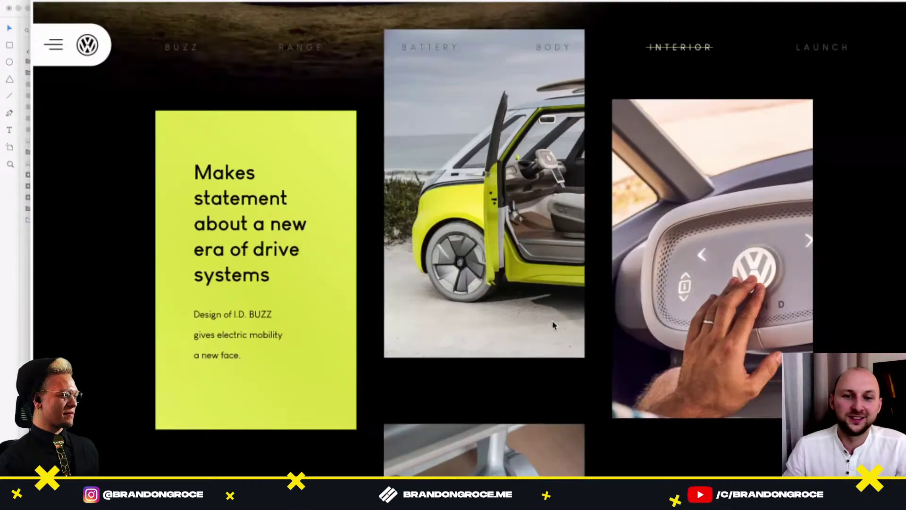
scroll(552, 321, "down", 10)
scroll(712, 364, "down", 5)
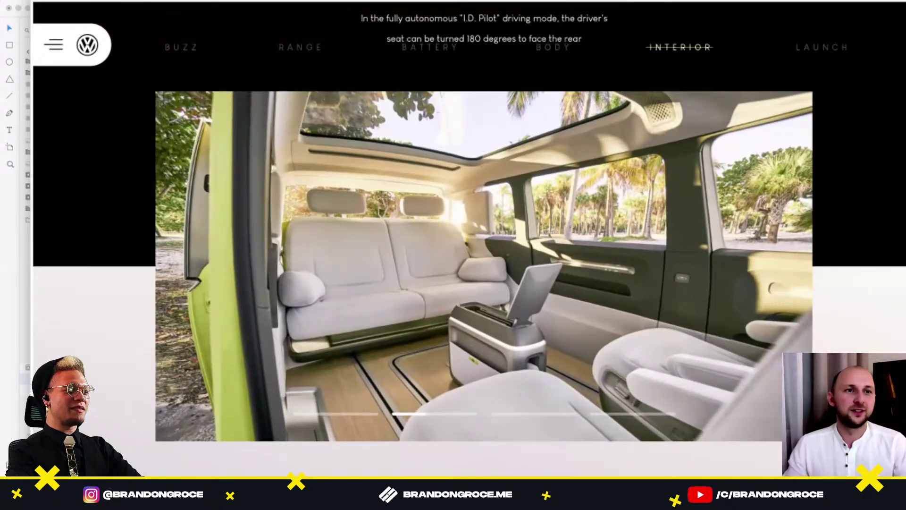
key("super+w")
Undo the scaling, rounding and rotation of the interior photo's mask on body – 21, back to the upright 1390 × 741 px rectangle.
key("super+z")
key("super+z")
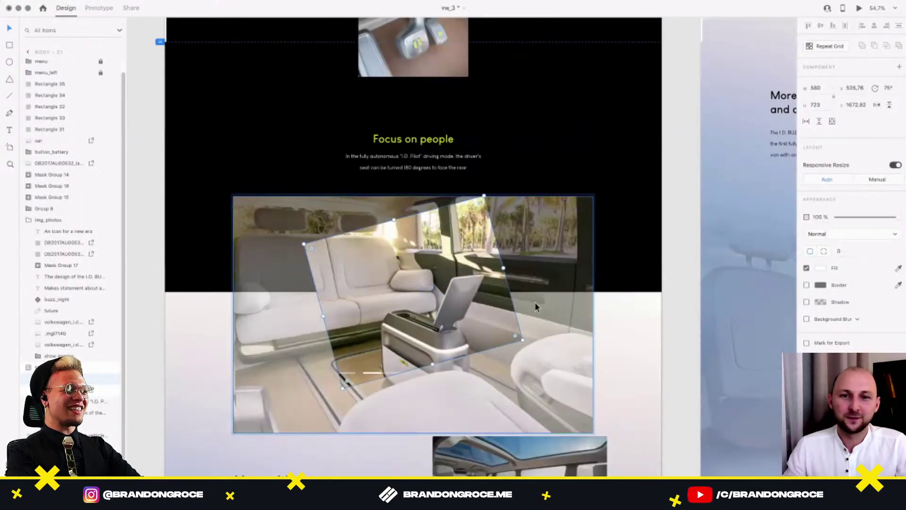
key("super+z")
key("super+z")
key("super+z")
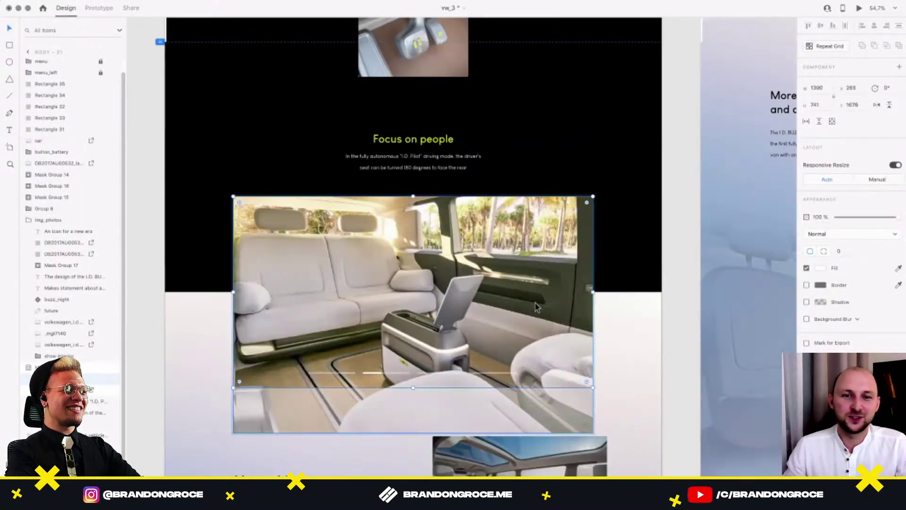
Widen the interior photo's mask on body – 21 to the full 1920 px artboard width and scale the photo inside it to 1920 × 1263 px.
left_click_drag(592, 292, 662, 289)
left_click(556, 300)
left_click_drag(596, 194, 674, 150)
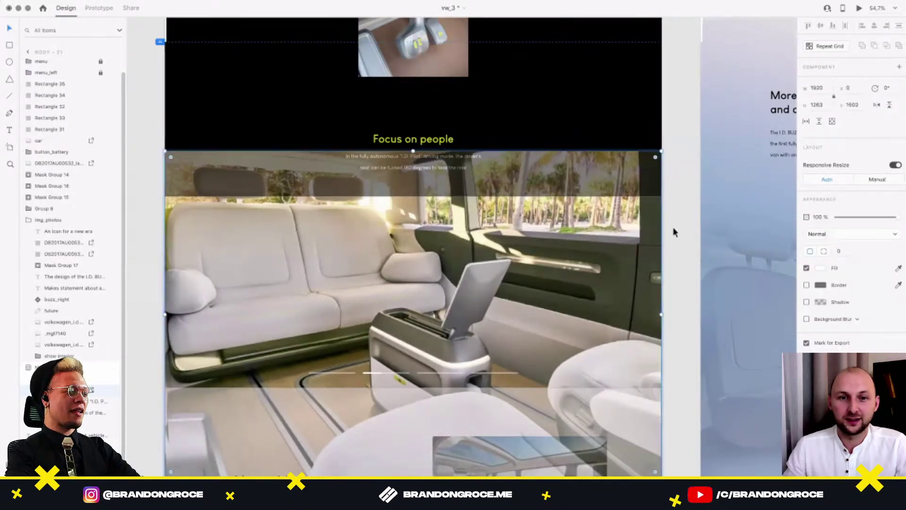
left_click(674, 233)
scroll(660, 244, "down", 2)
left_click_drag(538, 293, 430, 366)
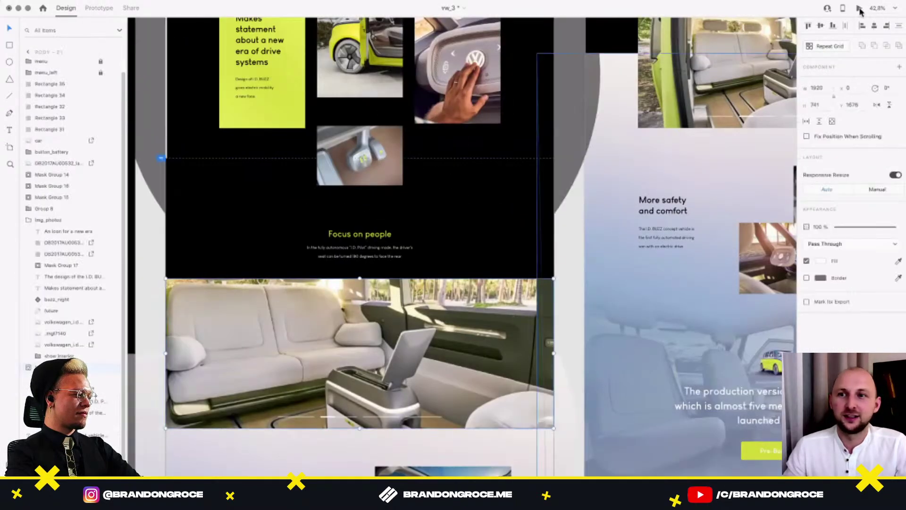
Preview the scroll from body – 21 to check the full-width interior photo shrinking into place, and close the preview.
key("super+Return")
scroll(718, 286, "down", 6)
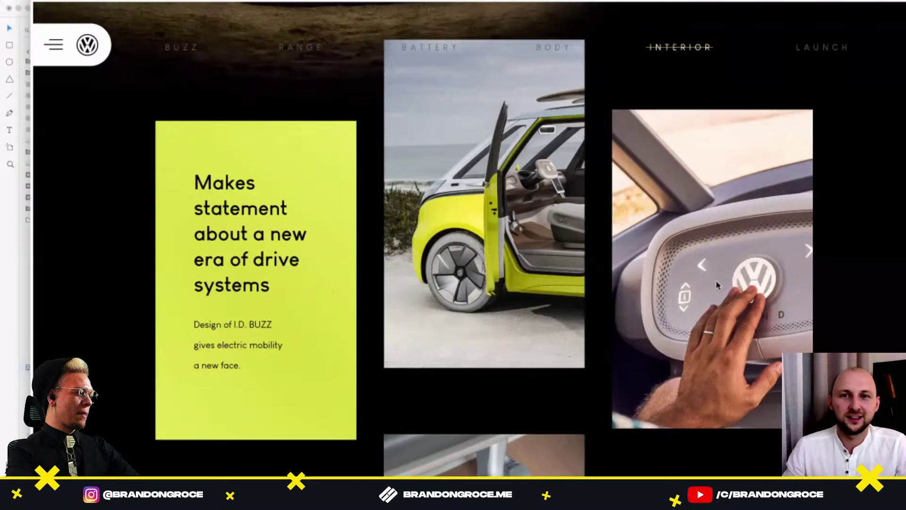
scroll(718, 286, "down", 8)
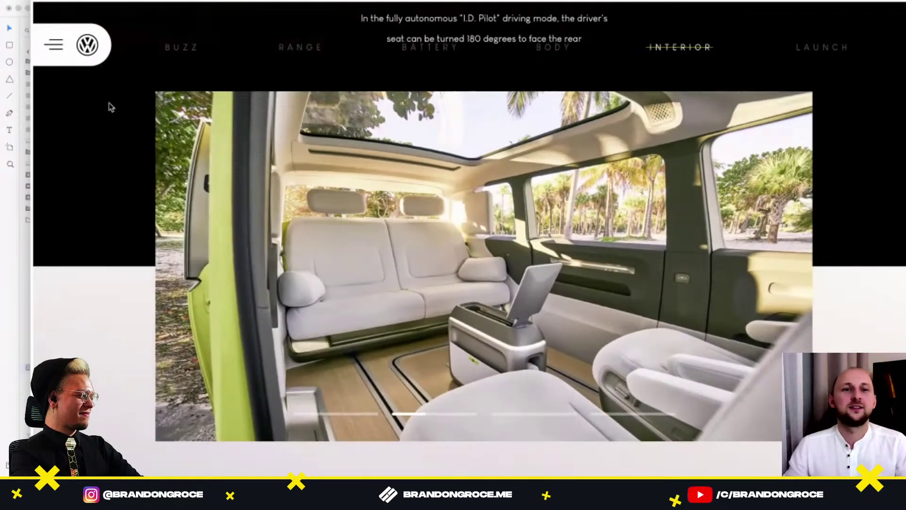
key("super+w")
Duplicate the body – 22 artboard beside the original.
scroll(344, 198, "down", 5)
left_click(510, 100)
scroll(471, 105, "right", 2)
left_click(388, 110)
key("super+d")
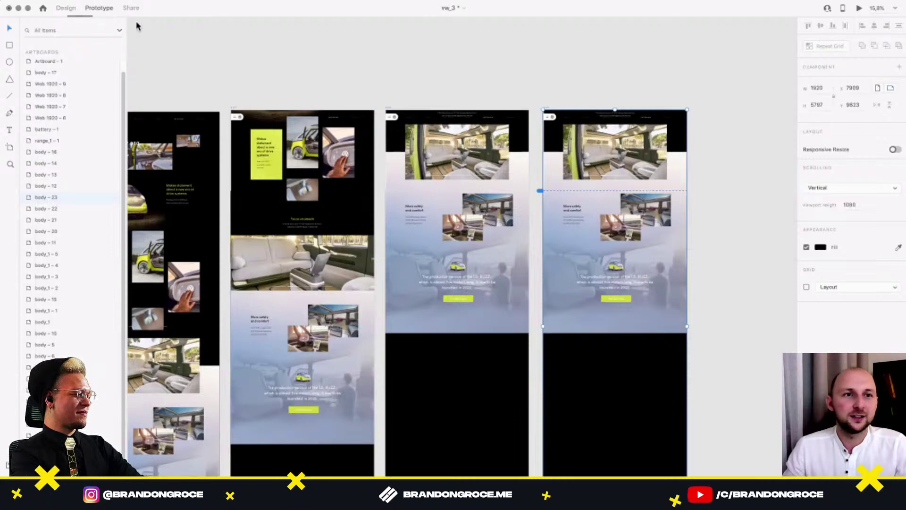
Link body – 22 to its duplicate body – 23 in the prototype.
key("ctrl+Tab")
left_click(402, 124)
left_click_drag(530, 317, 501, 262)
Examine the two overlapping photos in the "More safety and comfort" section on body – 22 and body – 23.
scroll(709, 209, "up", 3)
scroll(665, 197, "up", 3)
left_click(66, 8)
left_click(490, 270)
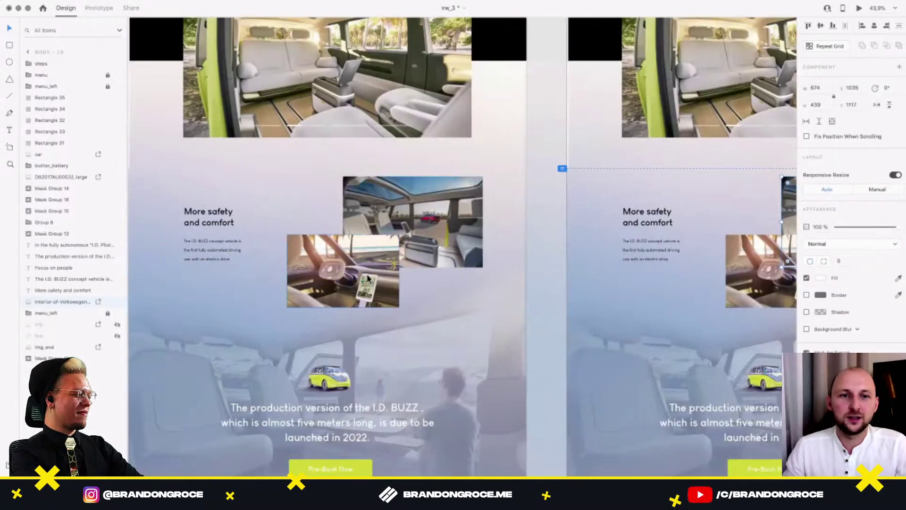
scroll(442, 246, "right", 2)
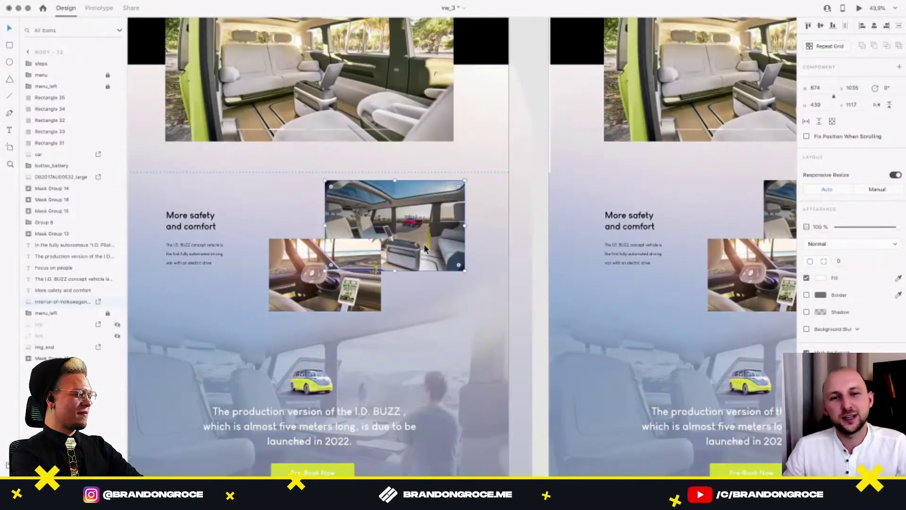
scroll(332, 292, "left", 2)
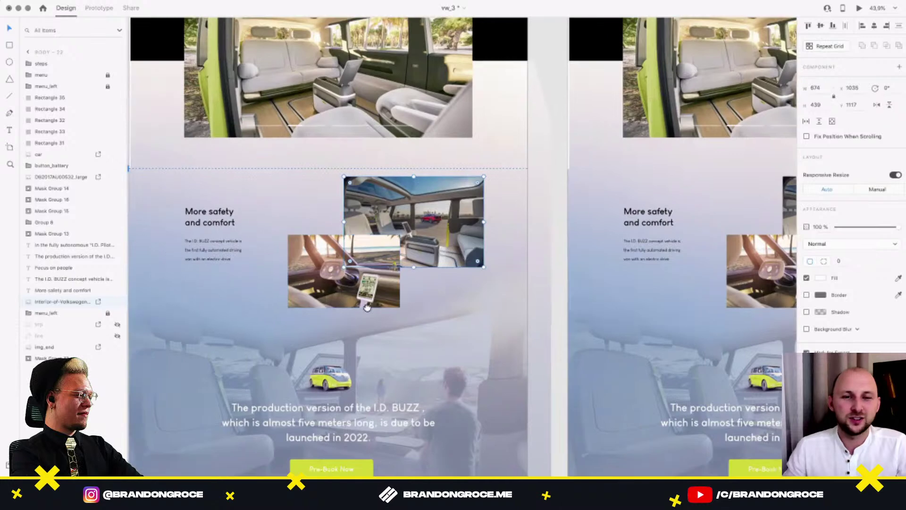
left_click(371, 297)
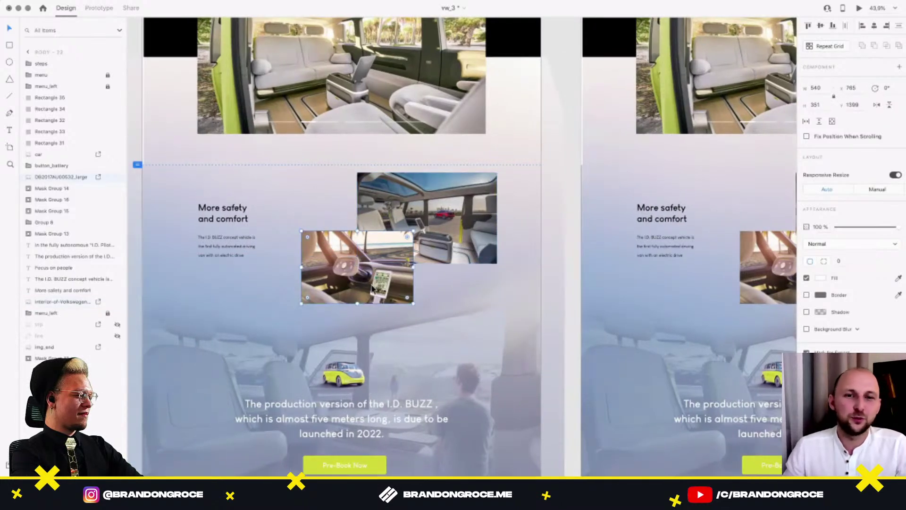
left_click(552, 279)
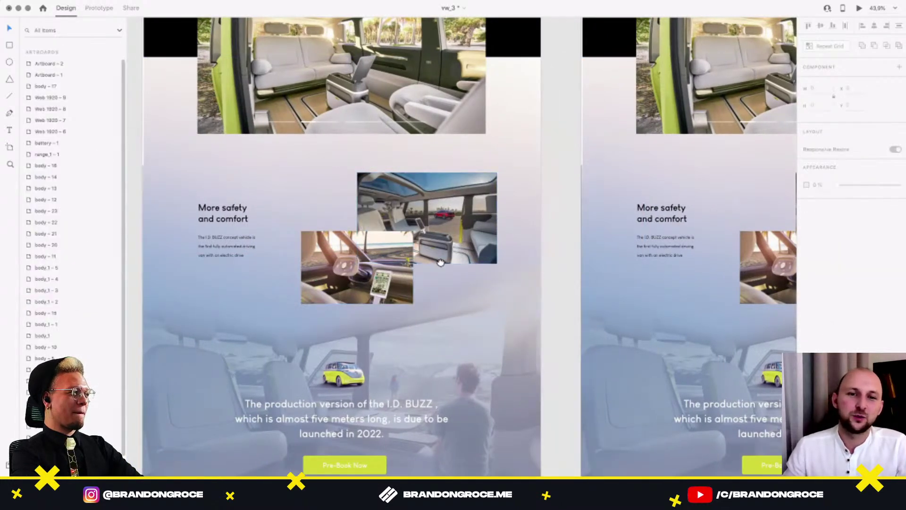
Compare the "More safety and comfort" section of body – 22 with body – 23, and select the steering wheel photo on body – 22.
scroll(432, 263, "left", 2)
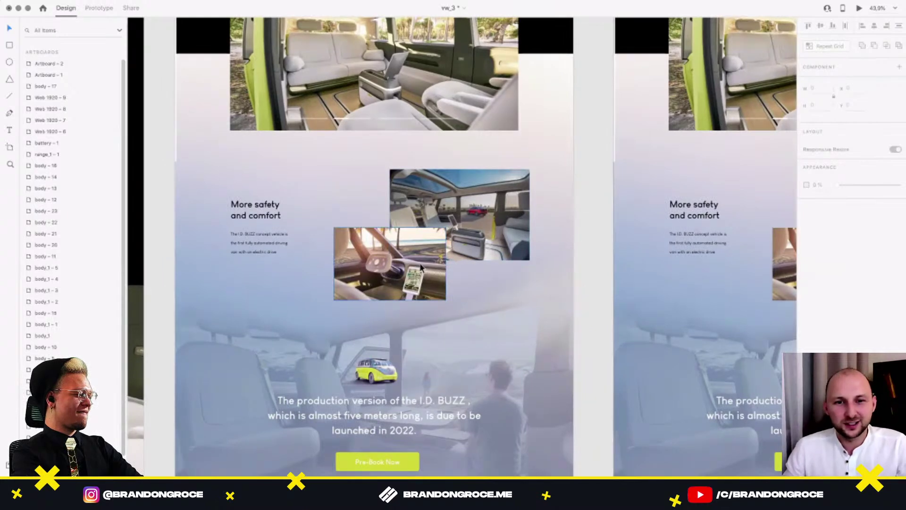
left_click(421, 267)
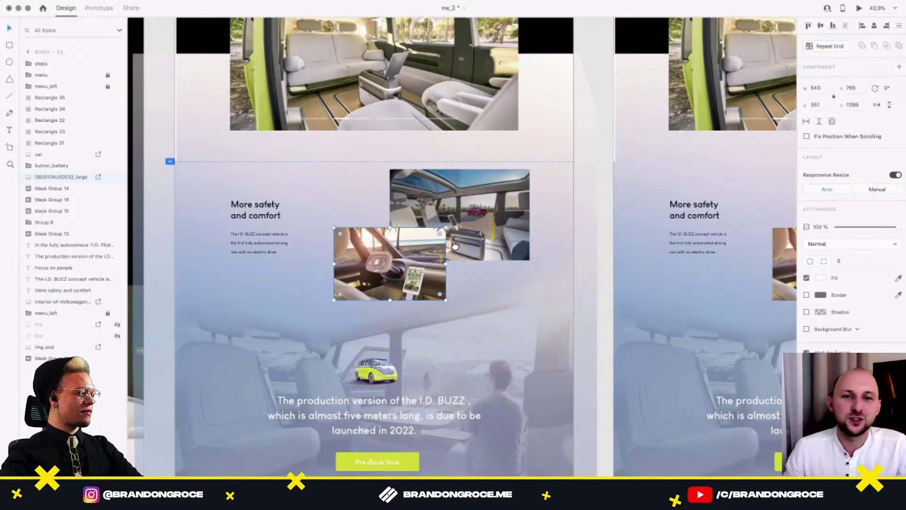
left_click_drag(481, 225, 397, 260)
scroll(369, 304, "left", 3)
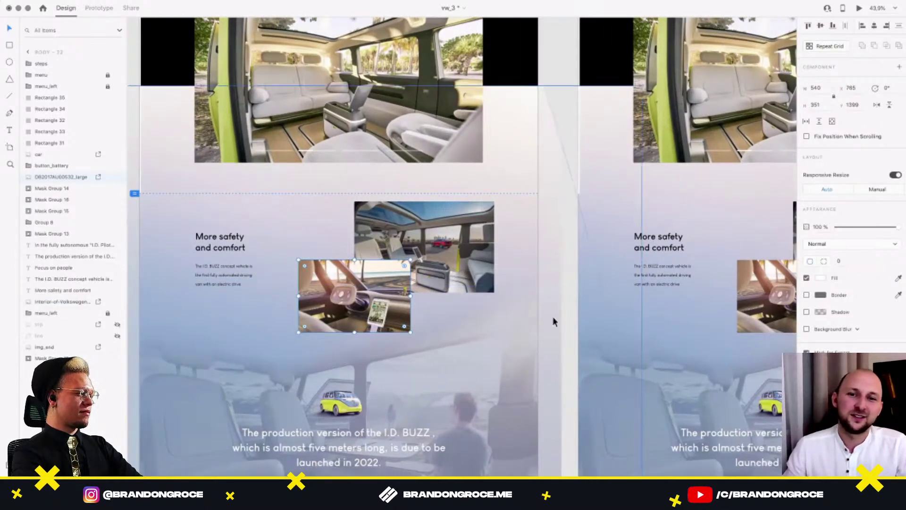
left_click(565, 105)
left_click_drag(554, 276, 505, 277)
scroll(506, 281, "right", 10)
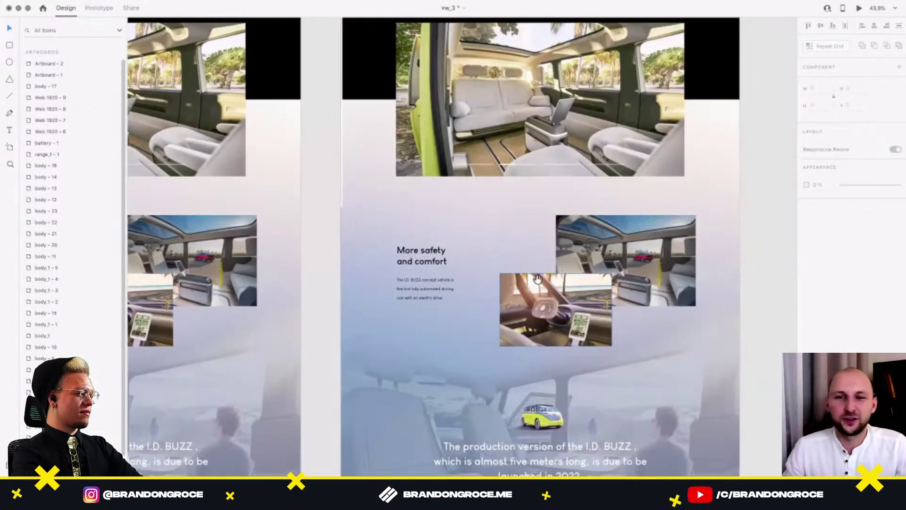
scroll(536, 279, "left", 8)
left_click(307, 294)
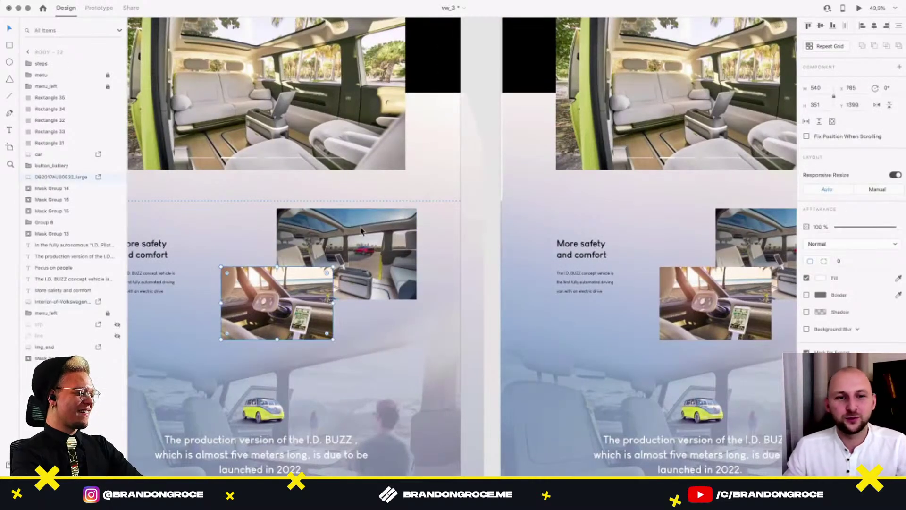
Compare the two overlapping photos in the "More safety and comfort" section on body – 23 and body – 22, ending on body – 22's steering wheel photo.
scroll(367, 298, "up", 5)
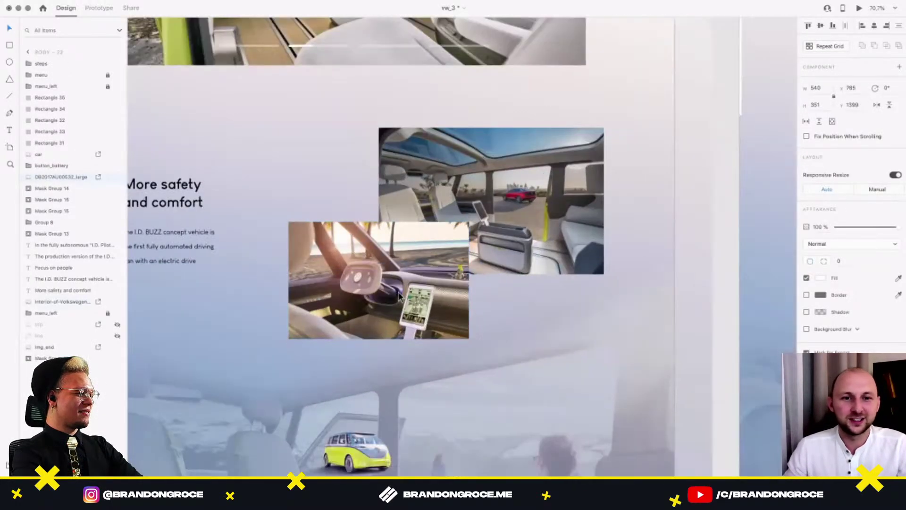
scroll(399, 296, "down", 5)
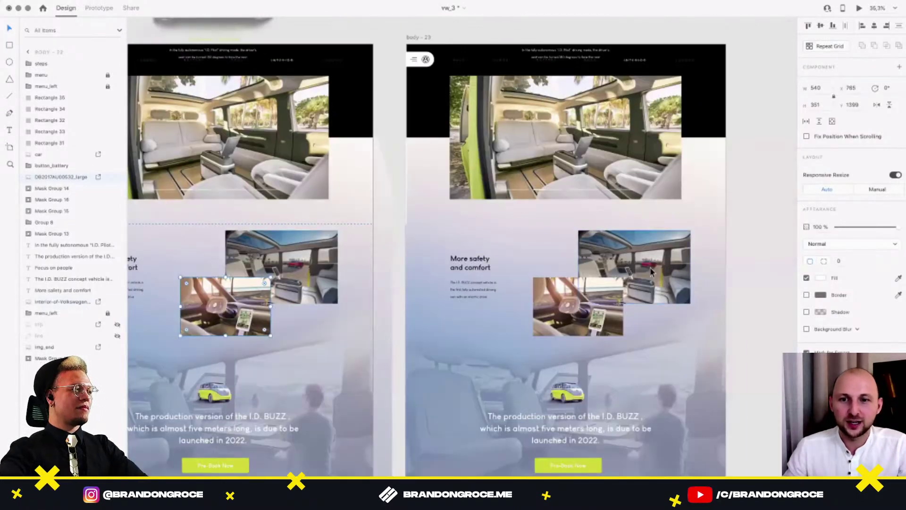
scroll(651, 272, "up", 5)
left_click(658, 270)
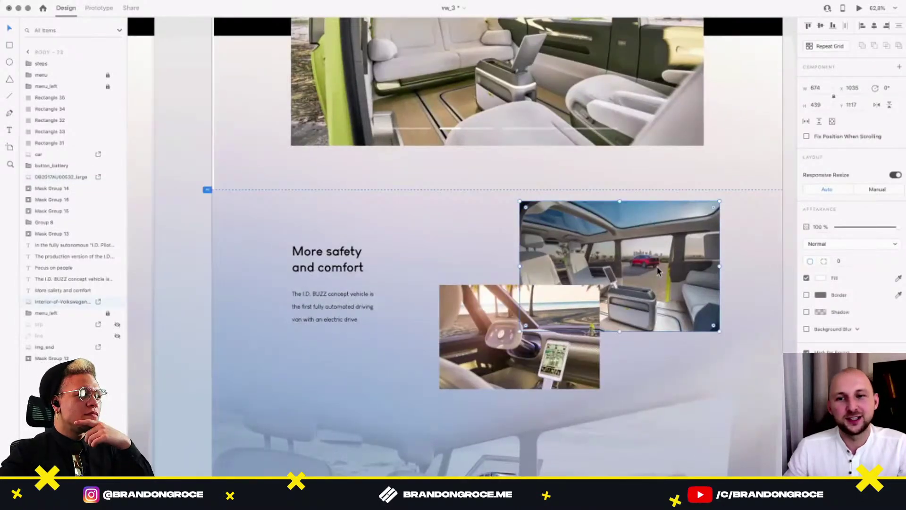
scroll(201, 300, "left", 10)
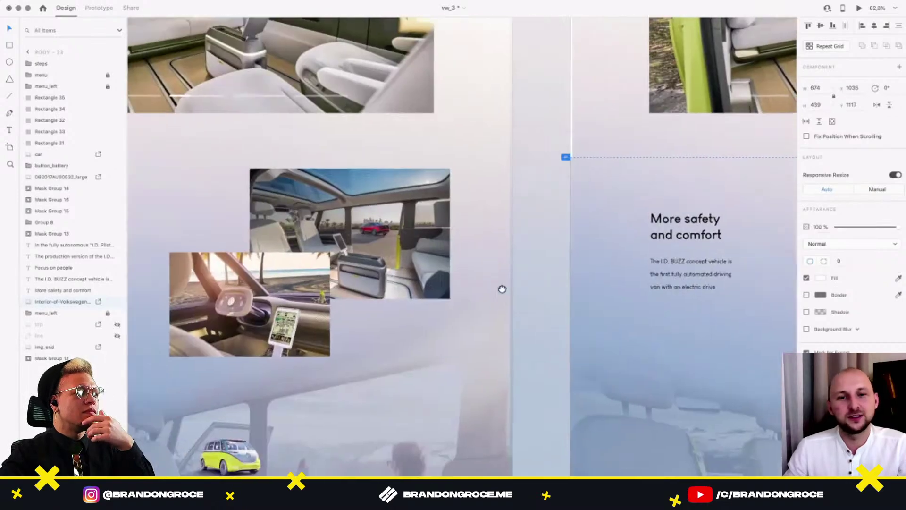
scroll(424, 331, "left", 2)
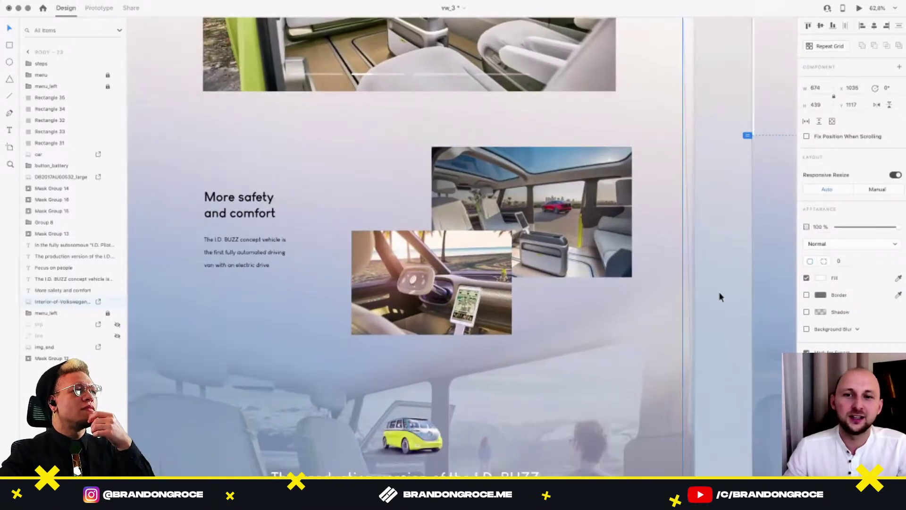
left_click(446, 286)
scroll(447, 286, "up", 5)
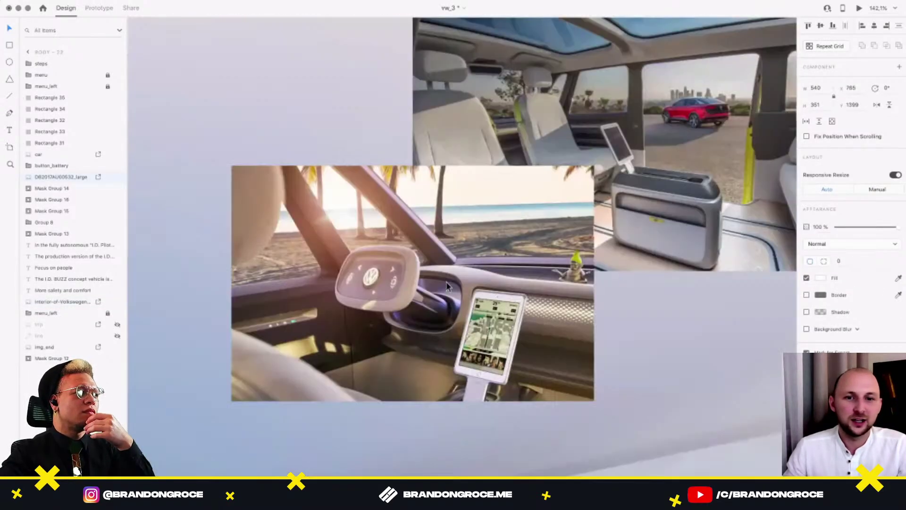
scroll(447, 285, "down", 4)
scroll(448, 285, "up", 4)
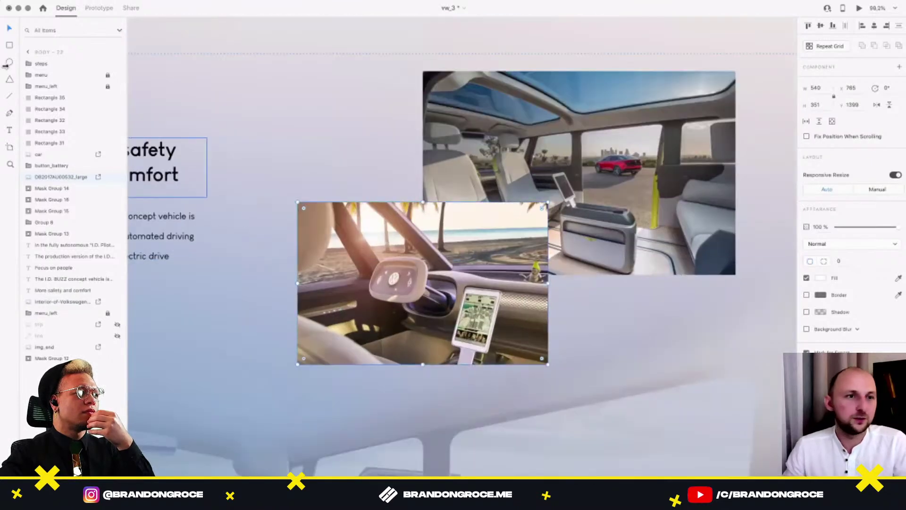
Draw a borderless 540 × 351 rectangle exactly covering the steering wheel photo on body – 22.
left_click_drag(307, 355, 530, 211)
key("v")
left_click_drag(434, 266, 426, 261)
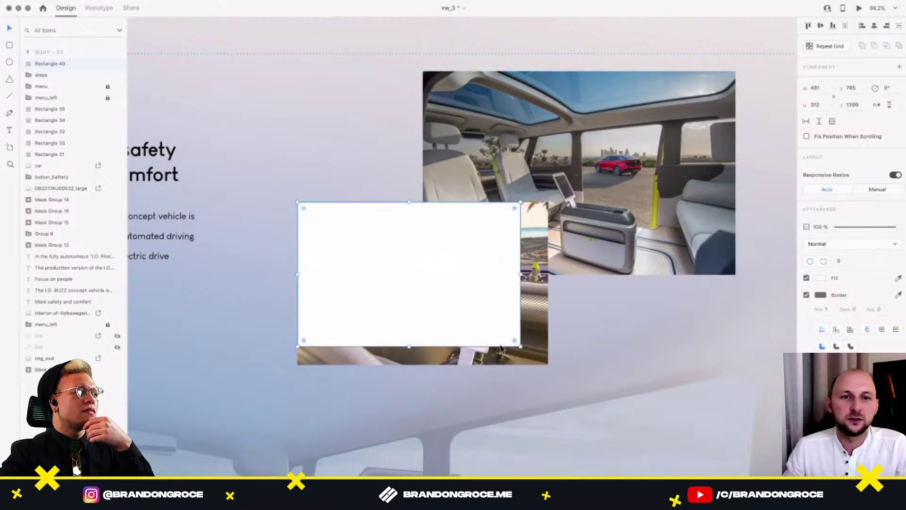
left_click_drag(520, 345, 547, 364)
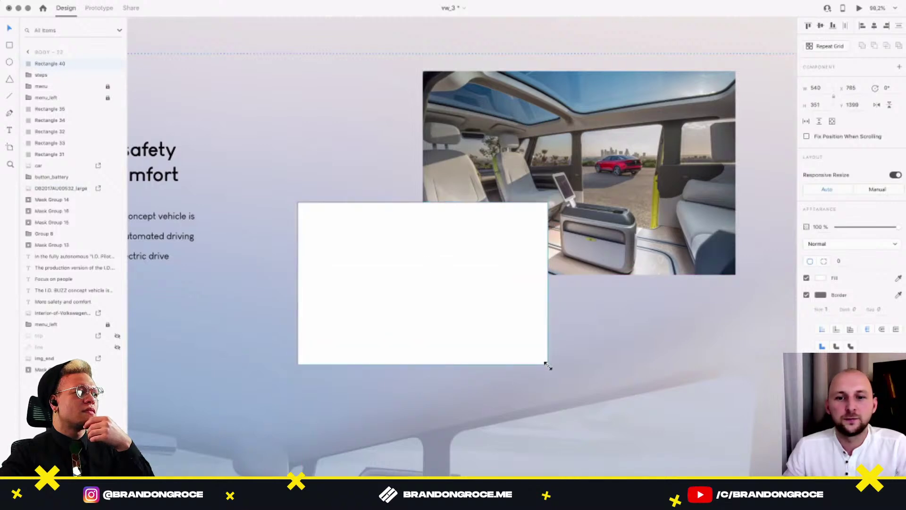
left_click(806, 295)
Offset the rectangle left to X 738 and mask the steering wheel photo with it.
left_click_drag(474, 283, 461, 284)
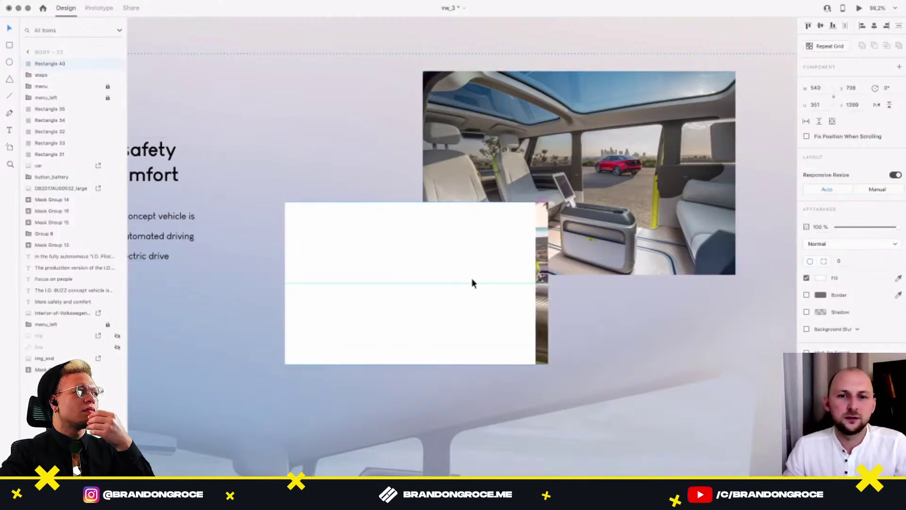
right_click(505, 307)
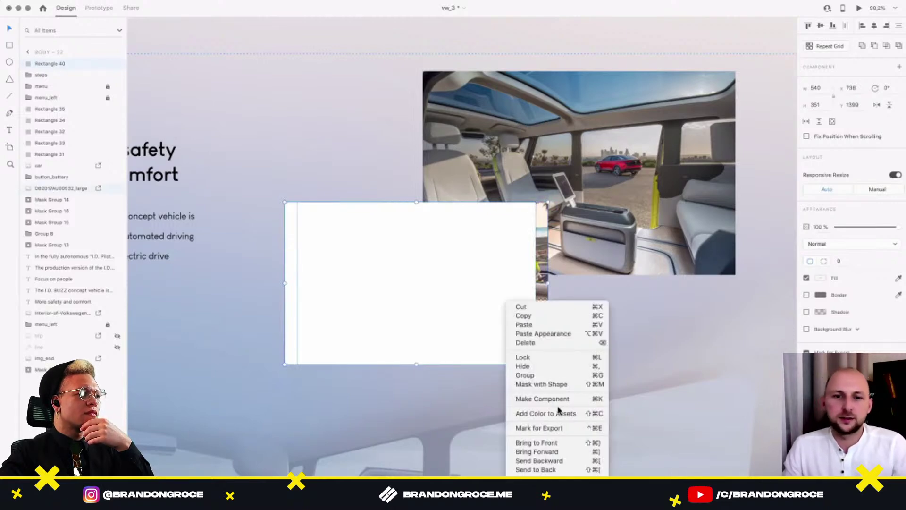
left_click(560, 384)
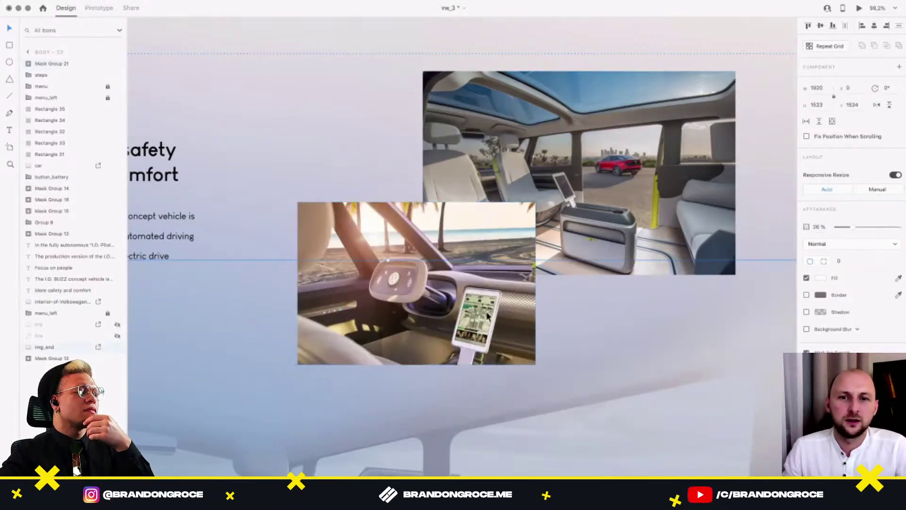
Try shifting the steering wheel photo left to fill its mask, and undo the shift.
double_click(343, 272)
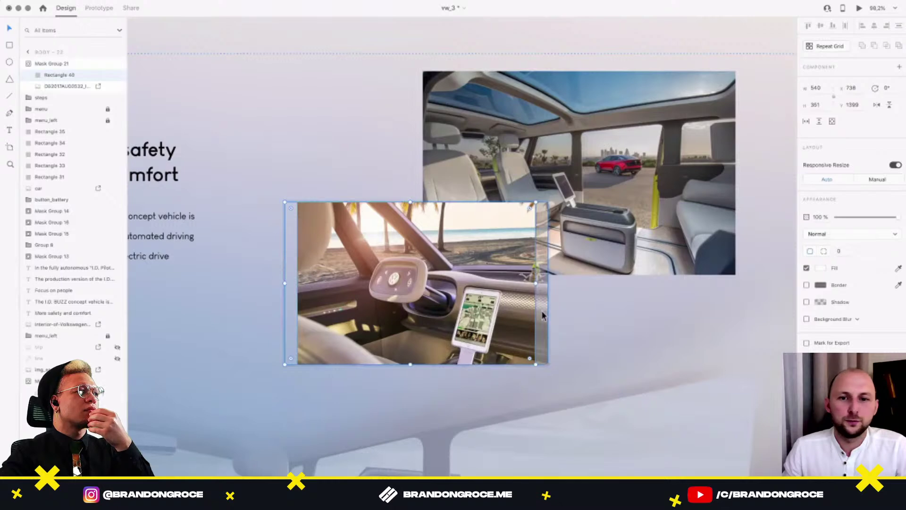
left_click_drag(542, 314, 529, 314)
key("Escape")
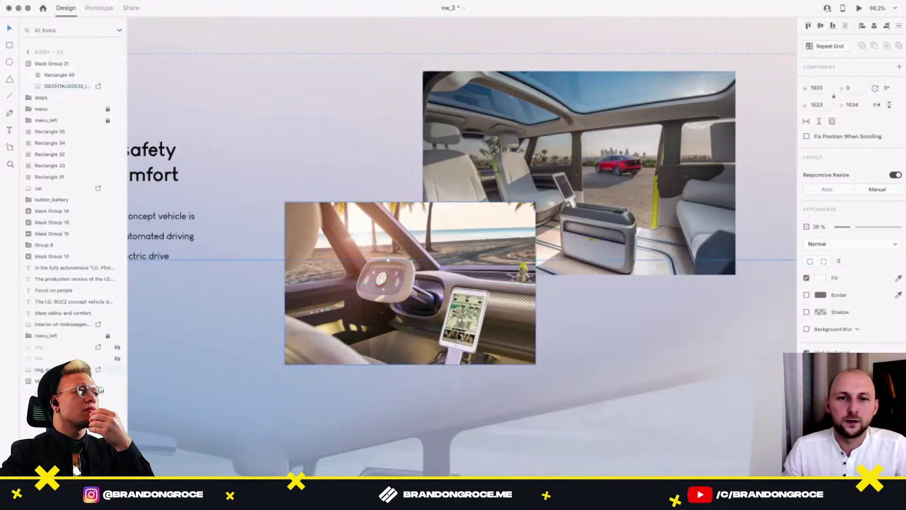
key("super+z")
Enlarge the steering wheel photo inside its mask on body – 22 without changing the mask's size.
double_click(501, 327)
double_click(501, 327)
scroll(461, 233, "down", 1)
scroll(461, 233, "down", 3)
left_click_drag(527, 131, 616, 81)
key("Escape")
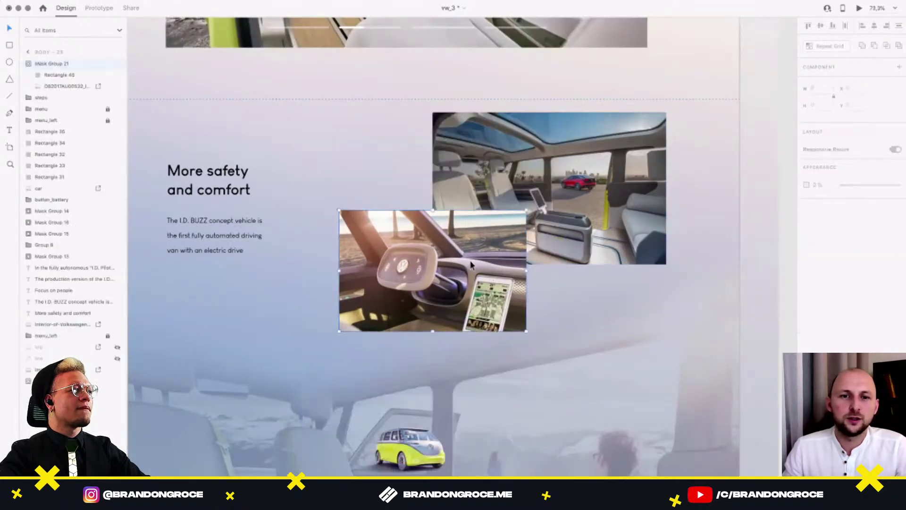
Move the masked steering wheel photo down to Y 1526 and lower the "More safety and comfort" heading and paragraph to Y 1354.
left_click_drag(473, 254, 461, 326)
scroll(462, 325, "down", 1)
left_click(250, 243)
left_click(226, 198, "shift")
left_click_drag(237, 198, 236, 229)
Move all contents of body – 23 up to Y -893 so the "More safety and comfort" section sits at the artboard's top.
scroll(346, 266, "down", 5)
left_click_drag(442, 192, 415, 283)
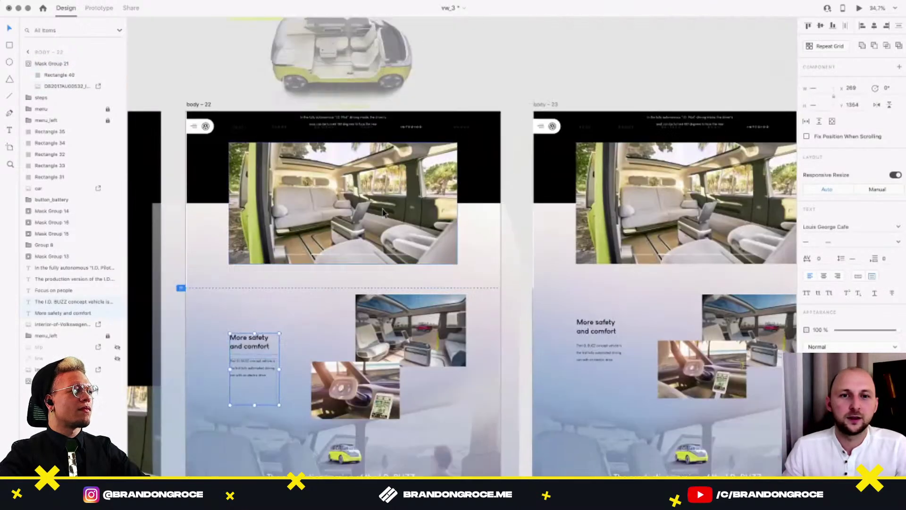
left_click(427, 219)
scroll(513, 249, "right", 3)
scroll(513, 248, "down", 2)
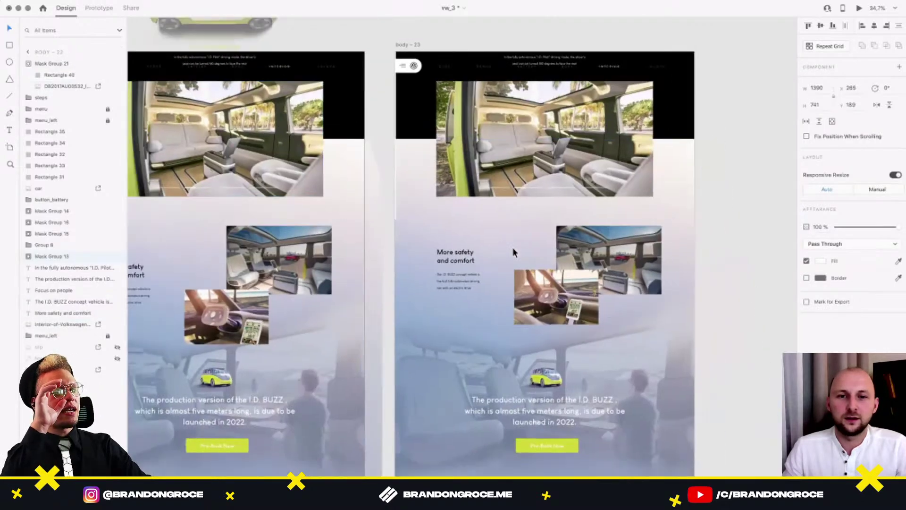
left_click_drag(388, 250, 433, 232)
scroll(468, 275, "down", 3)
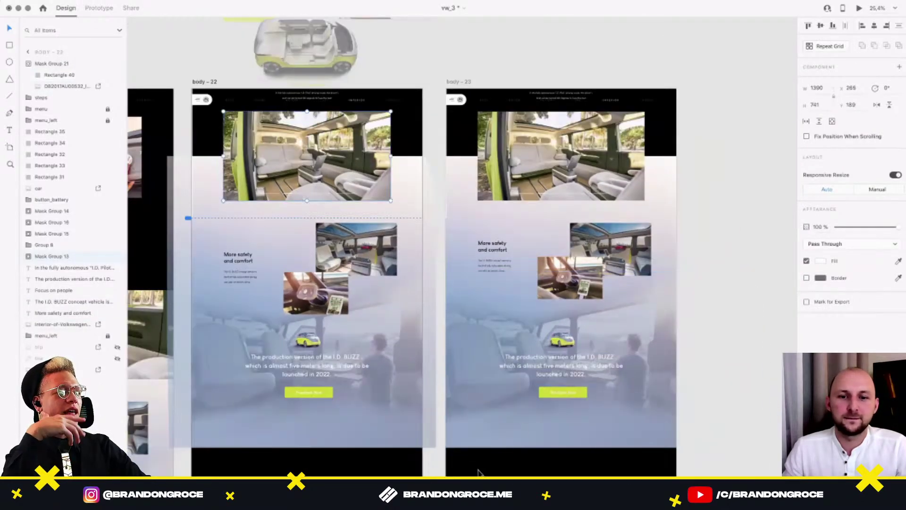
left_click(461, 467)
key("super+a")
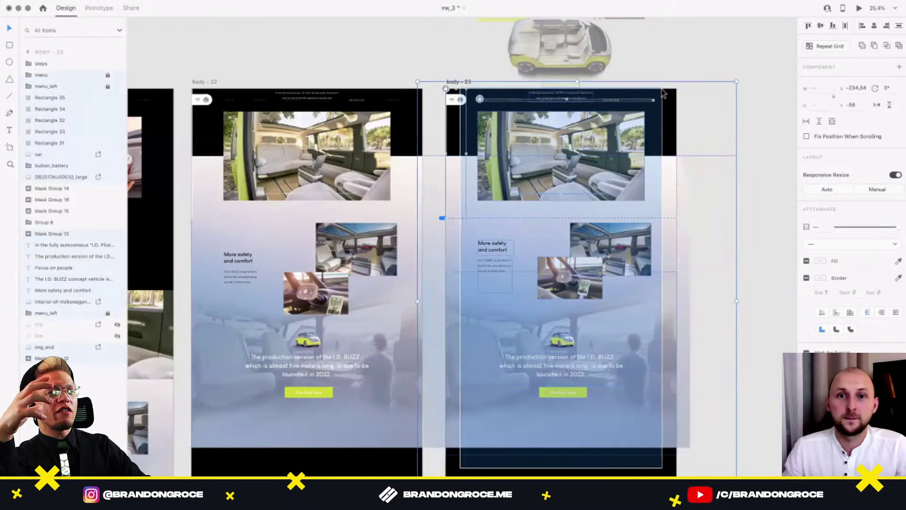
left_click_drag(613, 417, 614, 309)
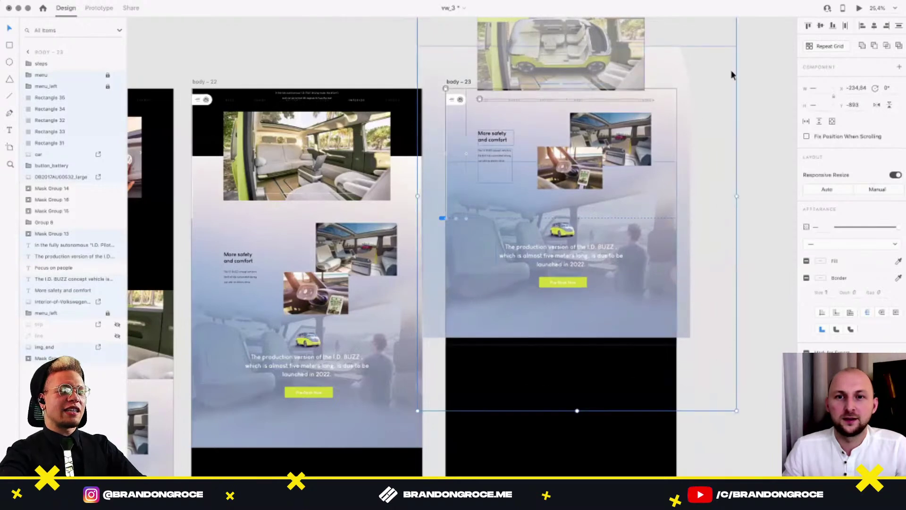
left_click(731, 71)
left_click_drag(617, 88, 617, 88)
Preview the prototype from body – 22 and play its transition to the "More safety and comfort" section.
left_click(315, 293)
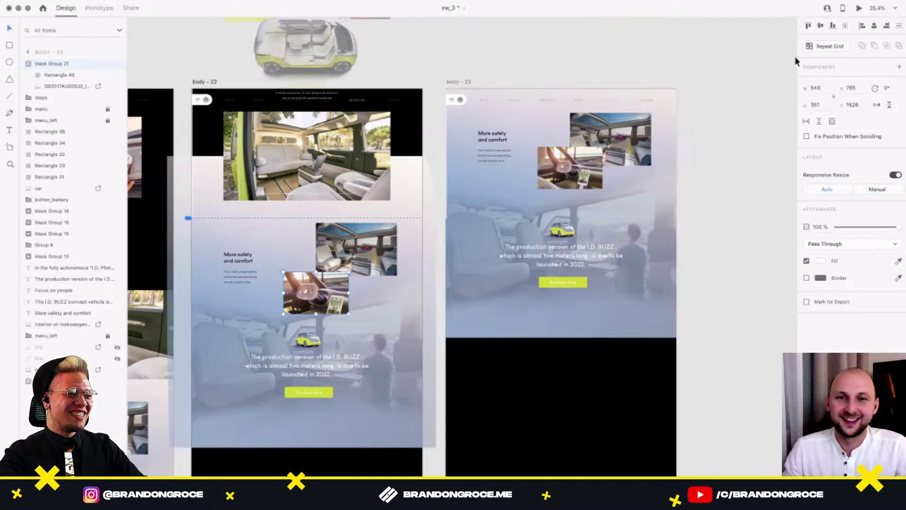
key("super+Return")
left_click(765, 356)
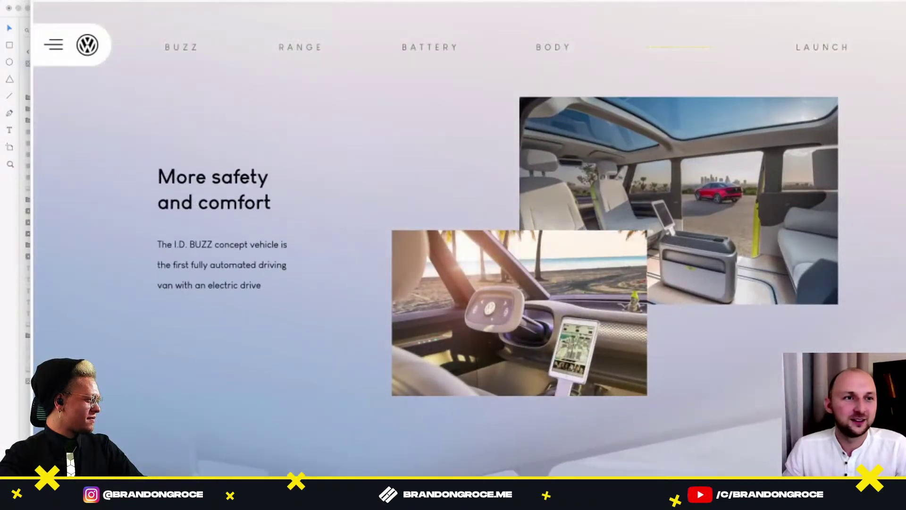
key("super+w")
Delete the unmasked steering wheel photo from body – 23.
left_click(715, 264)
scroll(564, 165, "up", 2)
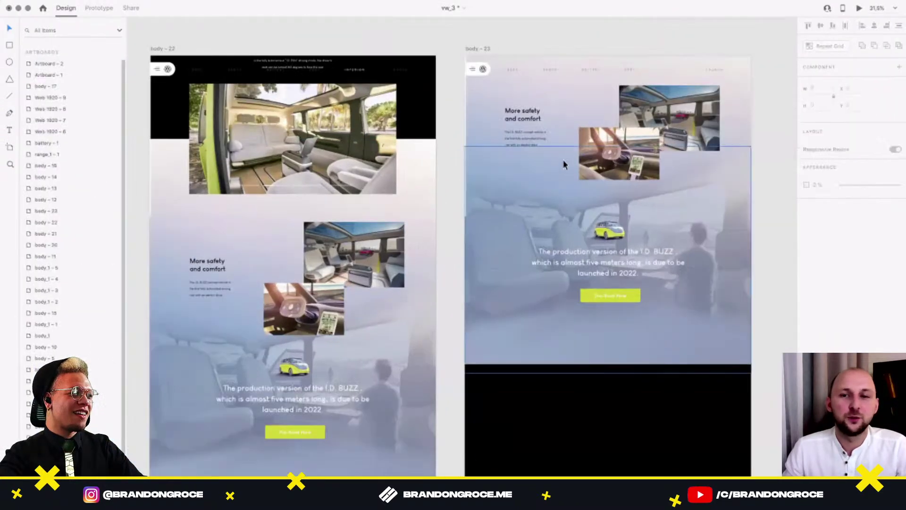
left_click(585, 158)
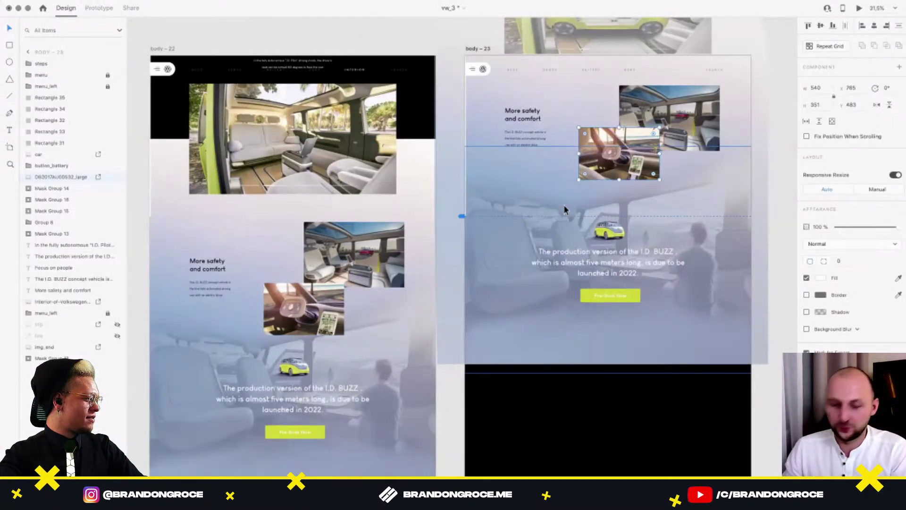
key("Delete")
Copy the masked steering wheel photo from body – 22 to body – 23, overlapping the interior photo at X 765, Y 434.
left_click(311, 307)
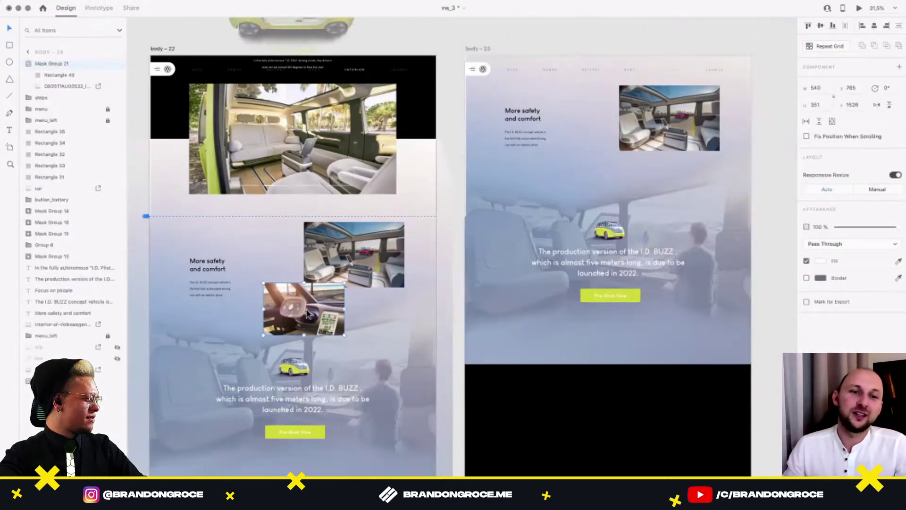
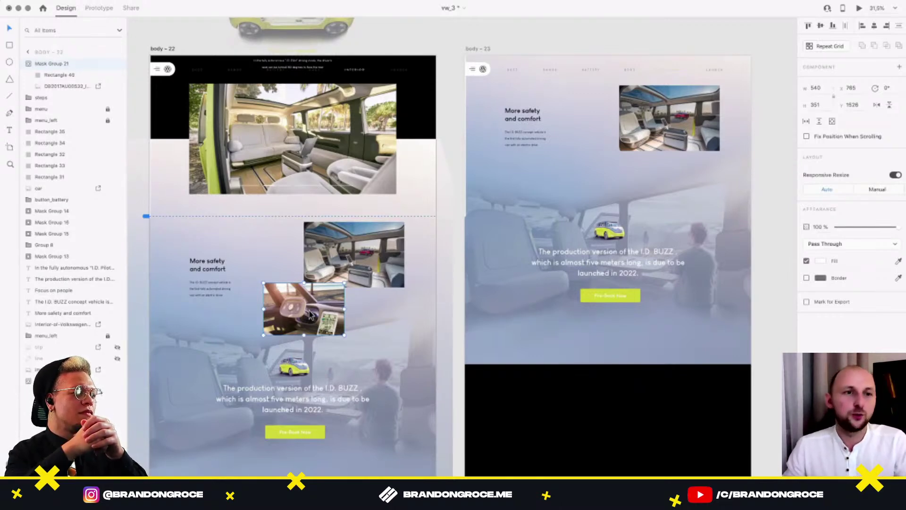
left_click(608, 233)
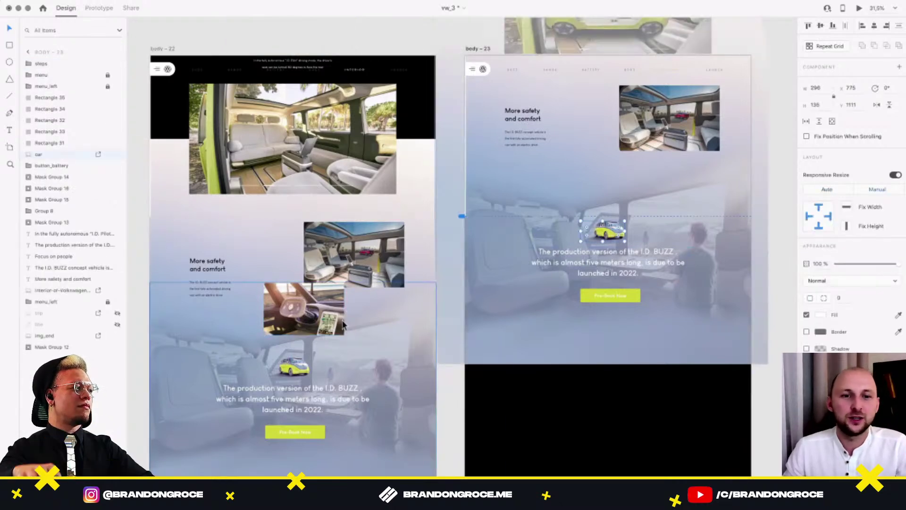
left_click(325, 324)
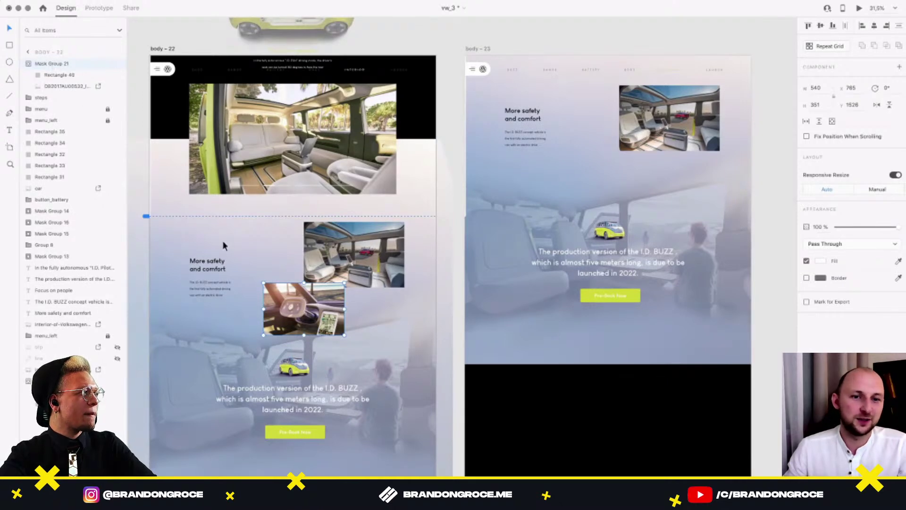
left_click_drag(311, 315, 629, 145)
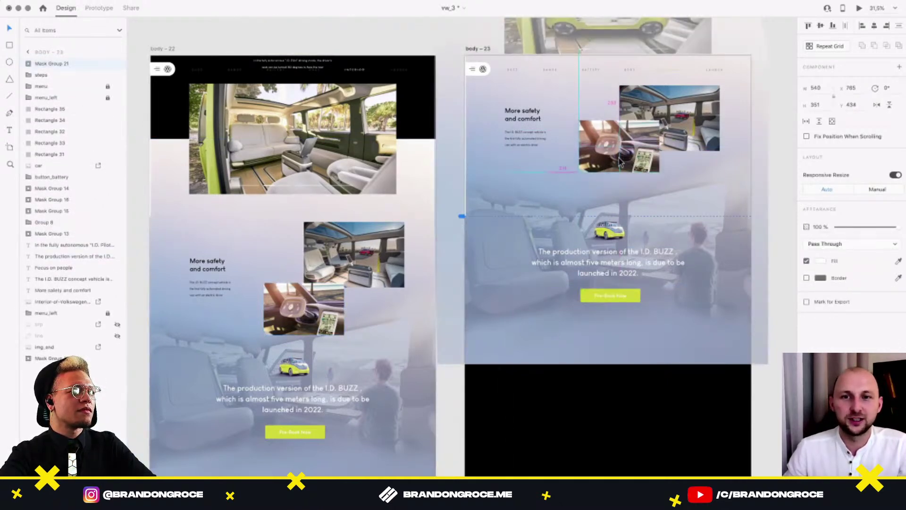
Preview body – 22 again and scroll to the "More safety and comfort" section to check the masked photo's animation.
left_click(325, 166)
left_click(860, 8)
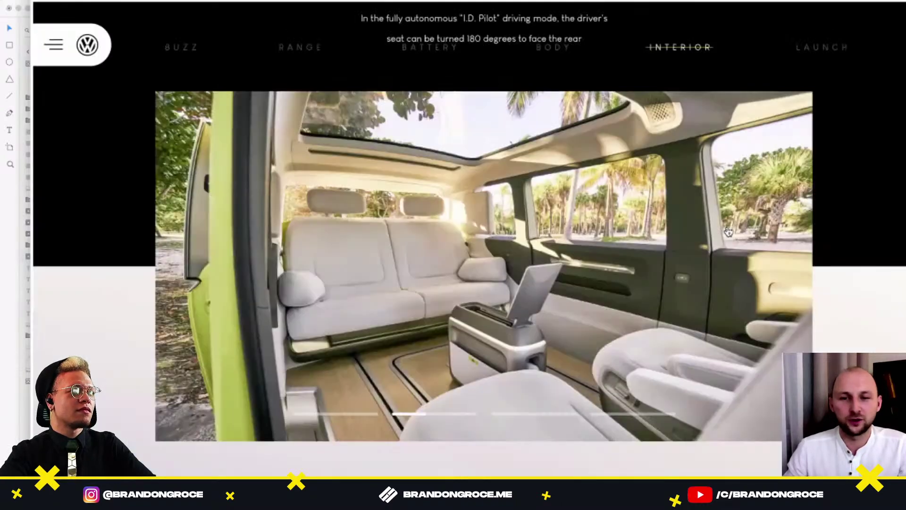
scroll(684, 279, "down", 5)
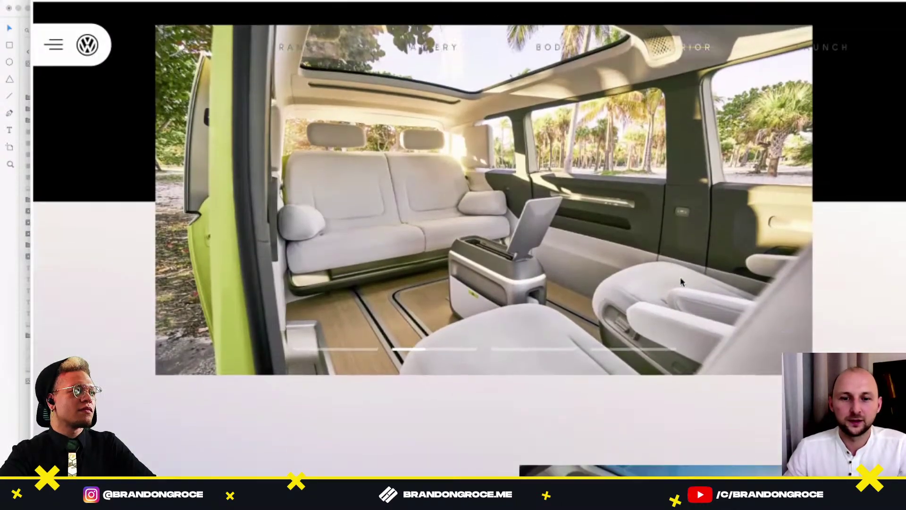
scroll(681, 282, "down", 5)
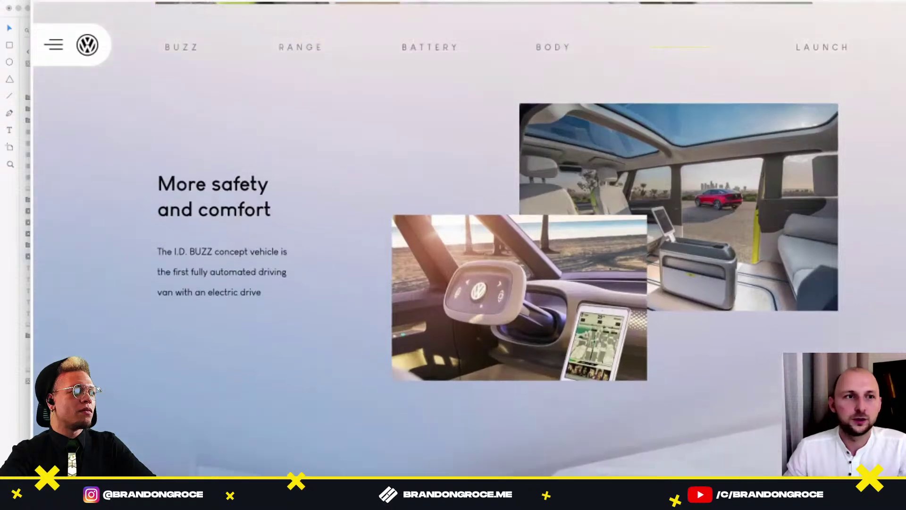
key("super+w")
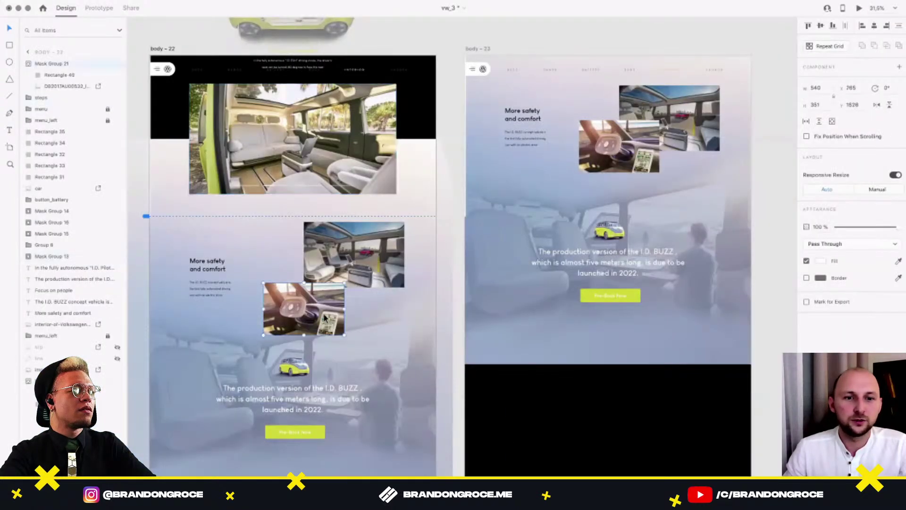
Enlarge the steering wheel photo inside its mask on body – 22 and scale it down inside the mask on body – 23.
double_click(320, 317)
left_click_drag(358, 390, 402, 431)
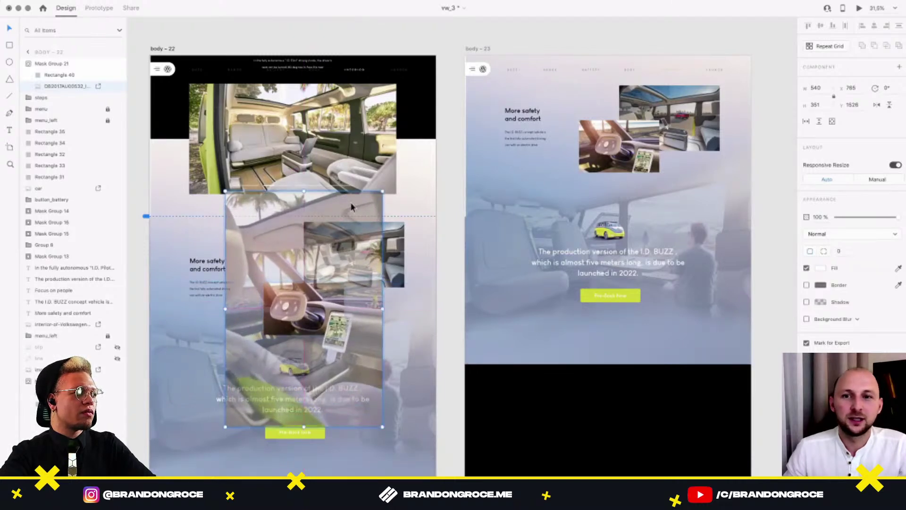
left_click(628, 160)
double_click(628, 160)
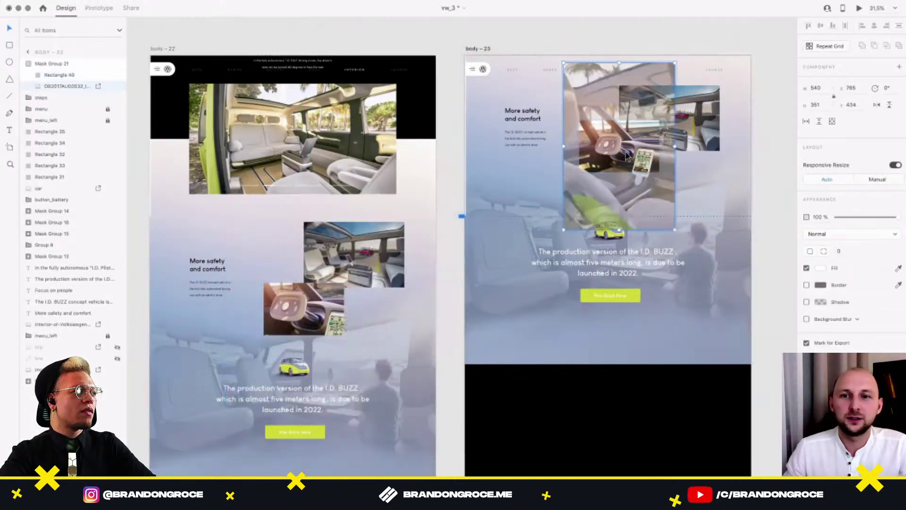
left_click_drag(677, 60, 660, 86)
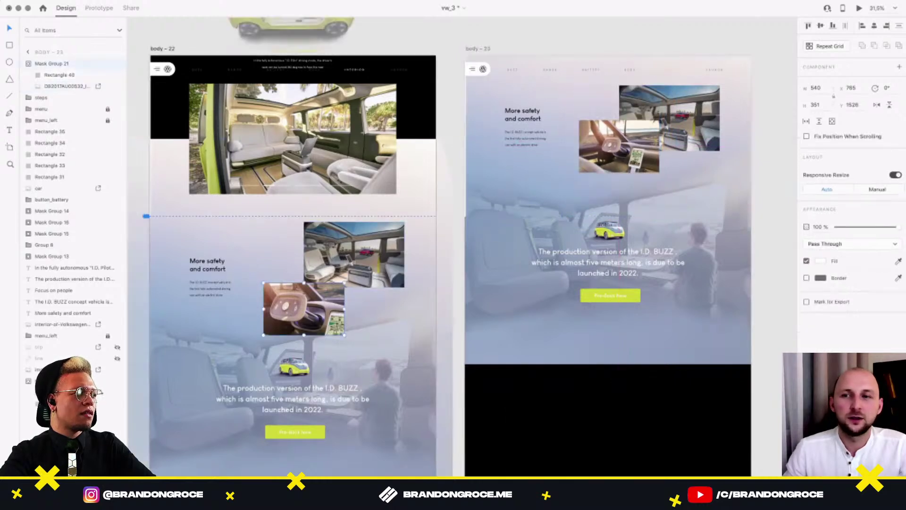
Preview body – 22 and scroll to the "More safety and comfort" section to check the zoom inside the masked photo.
left_click(859, 8)
scroll(640, 312, "down", 5)
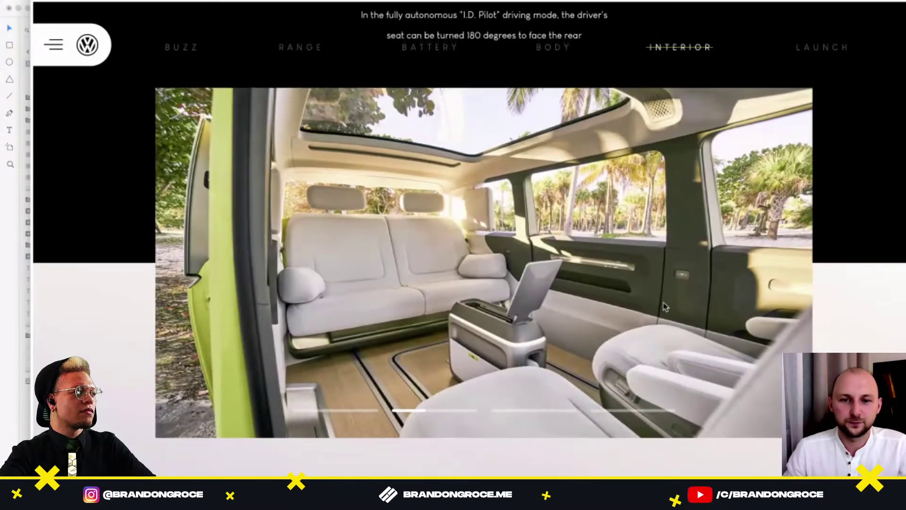
scroll(664, 312, "down", 5)
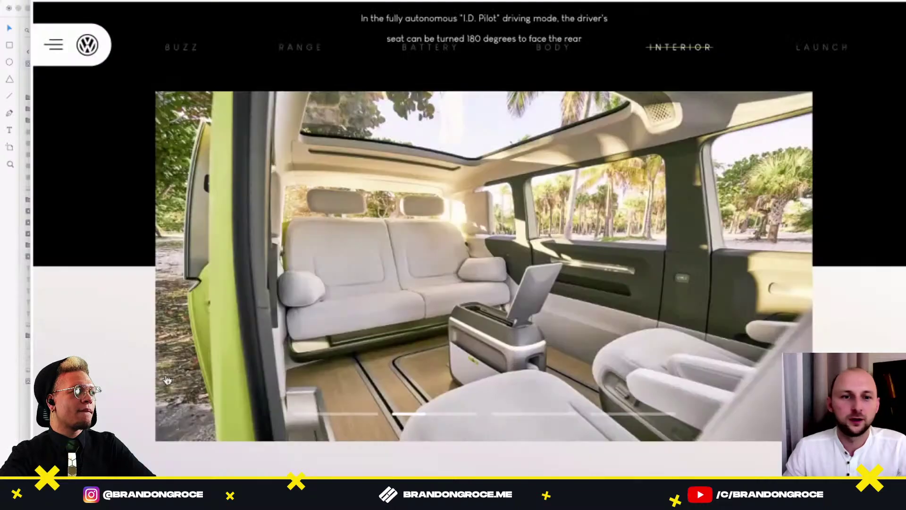
scroll(651, 292, "down", 6)
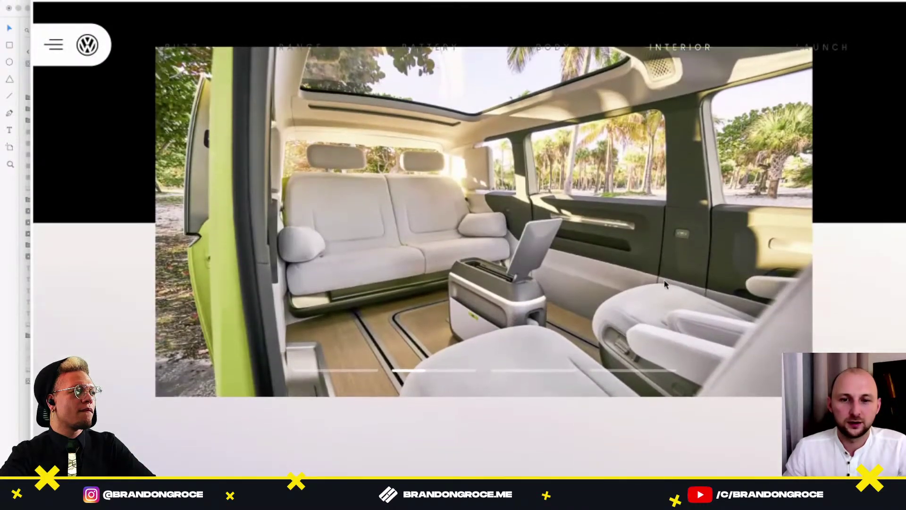
scroll(665, 284, "down", 4)
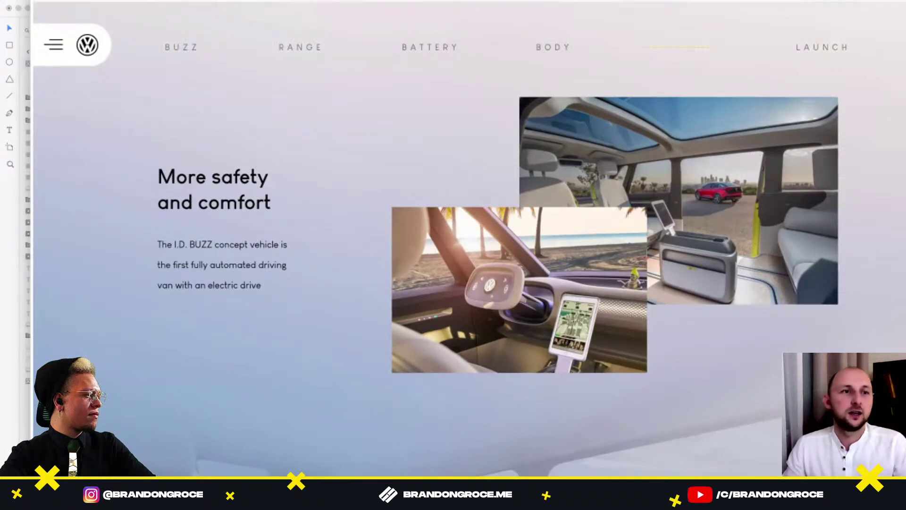
Close the preview and duplicate body – 23 beside the original as body – 24.
key("super+w")
left_click_drag(490, 108, 638, 77)
left_click_drag(338, 113, 654, 131)
scroll(477, 94, "right", 5)
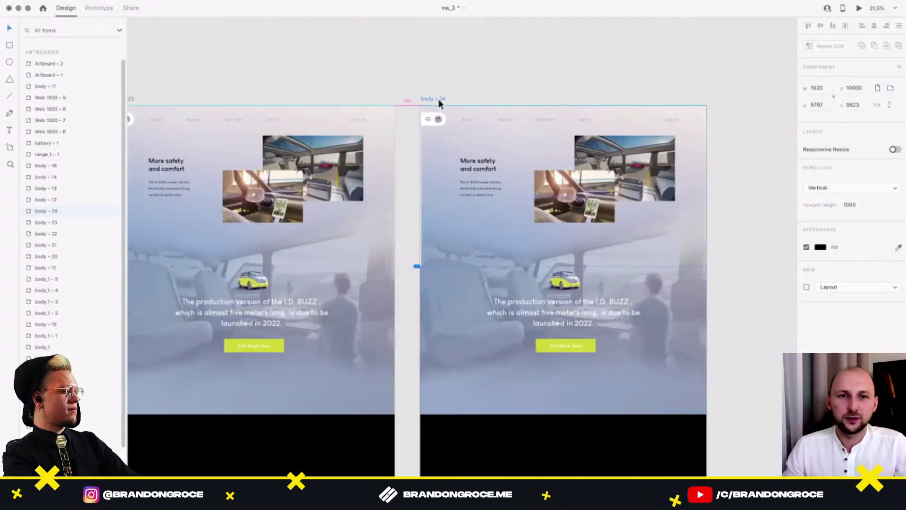
Link body – 23 to body – 24 with a tap-triggered Auto-Animate transition.
scroll(472, 219, "down", 3)
left_click(538, 393)
left_click(220, 130)
left_click(97, 9)
left_click_drag(413, 449, 480, 414)
key("super+1")
Move all of body – 24's content up so the production version section fills the start of the artboard.
left_click(496, 423)
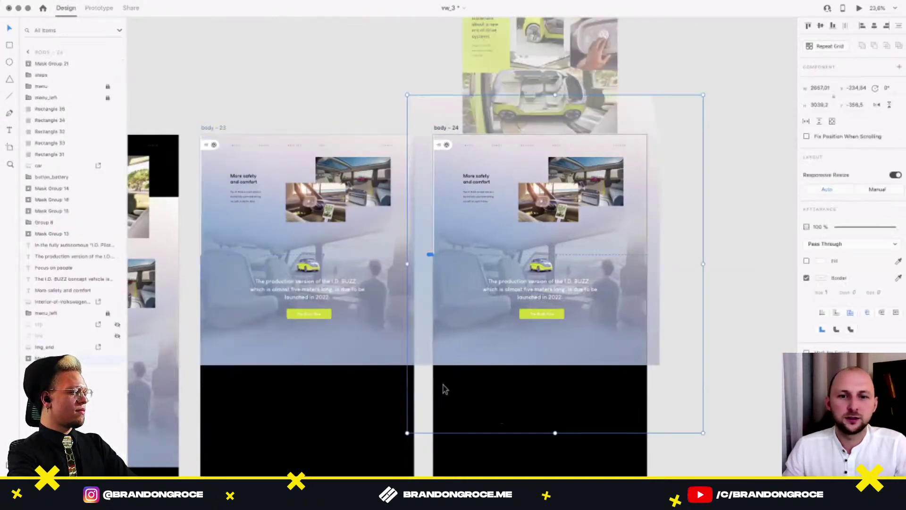
left_click_drag(603, 275, 601, 247)
left_click(517, 374)
scroll(248, 277, "up", 3)
scroll(248, 277, "up", 2)
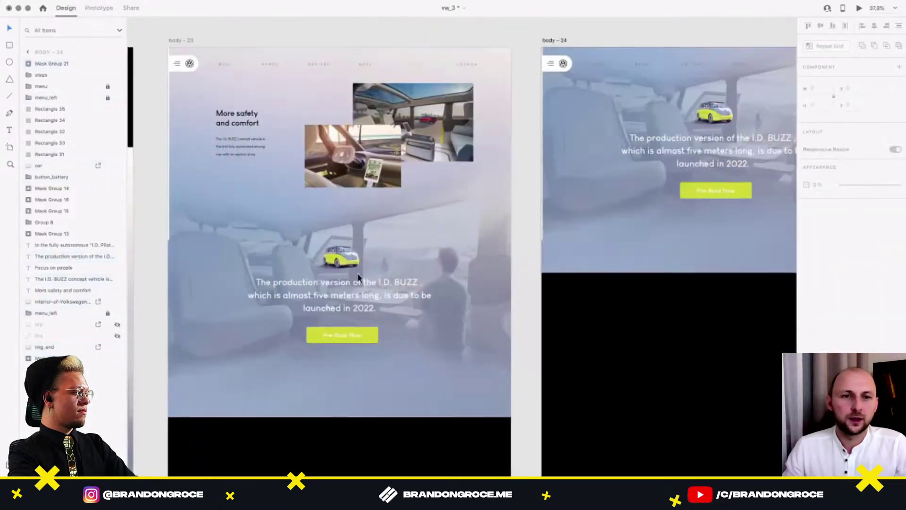
On body – 23, enlarge the car image to about 432 × 197 and move the launch text and Pre-Book Now button lower.
left_click(341, 257)
scroll(354, 257, "left", 1)
mouse_move(391, 246)
left_mouse_down()
mouse_move(404, 239)
mouse_move(382, 260)
left_mouse_up()
left_click_drag(377, 302, 389, 319)
left_click(381, 339)
scroll(371, 319, "up", 2)
left_click_drag(391, 366, 390, 375)
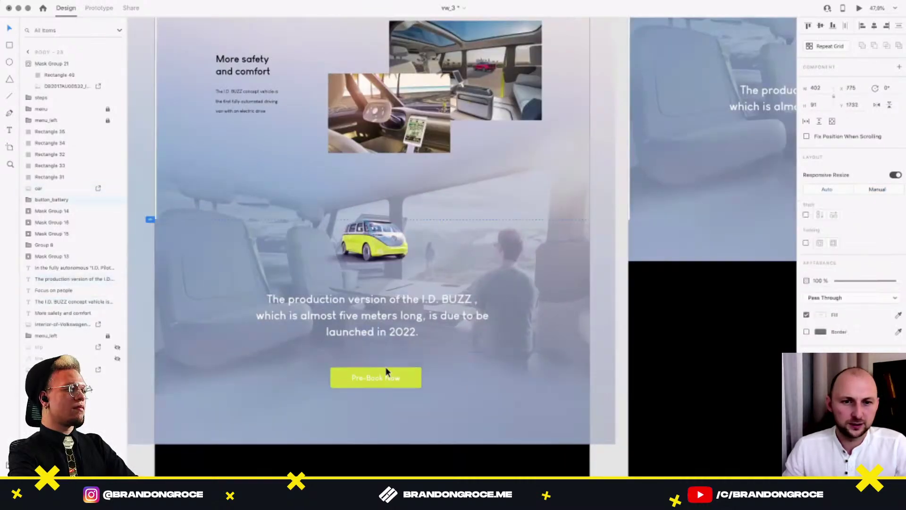
left_click_drag(389, 244, 389, 265)
Check body – 23's link to body – 24, then preview the transition to the production version section.
scroll(388, 266, "down", 2)
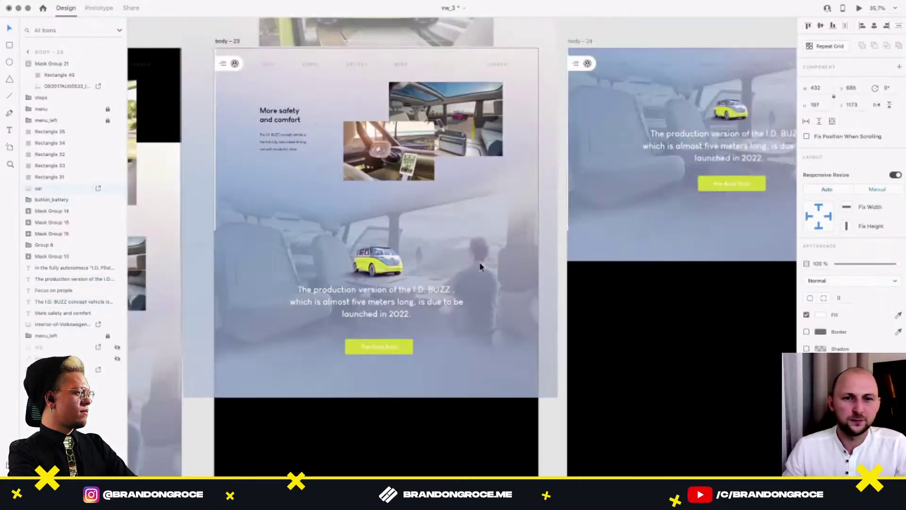
left_click(479, 264)
left_click_drag(508, 248, 427, 334)
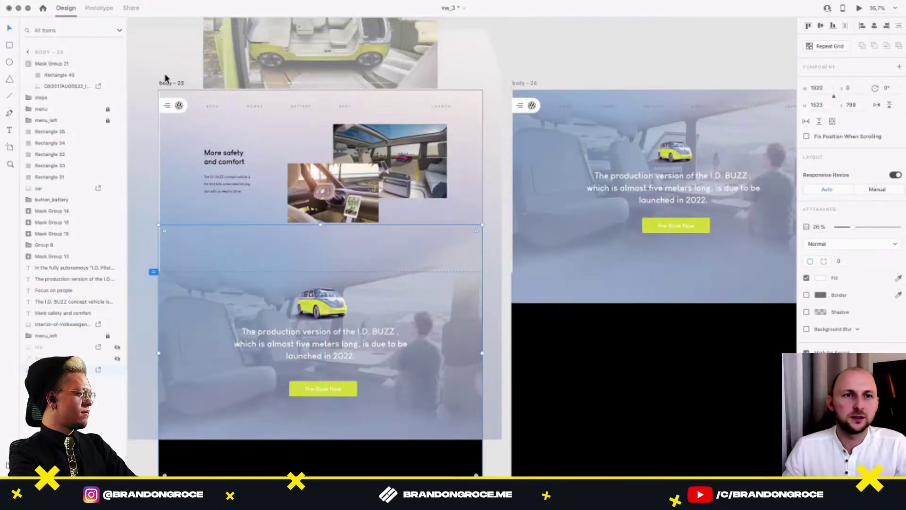
left_click(98, 9)
scroll(385, 301, "down", 1)
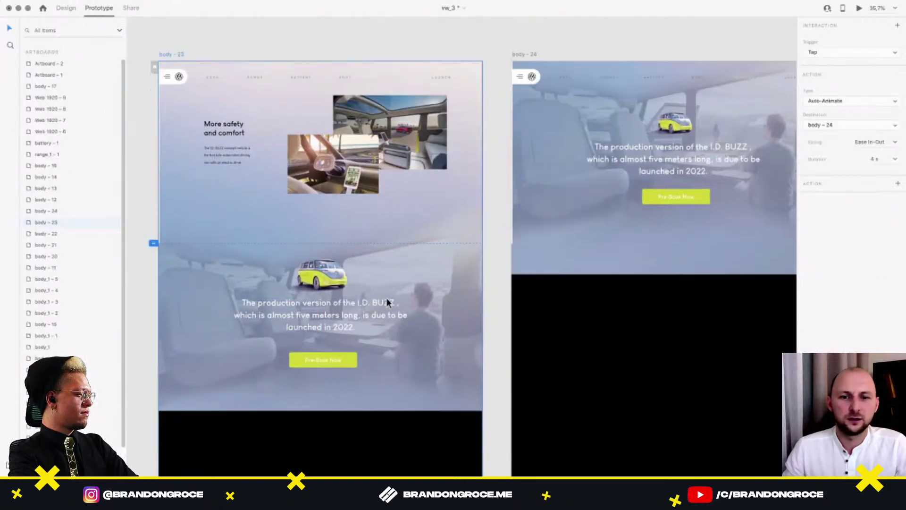
scroll(386, 301, "up", 3)
scroll(386, 300, "down", 5)
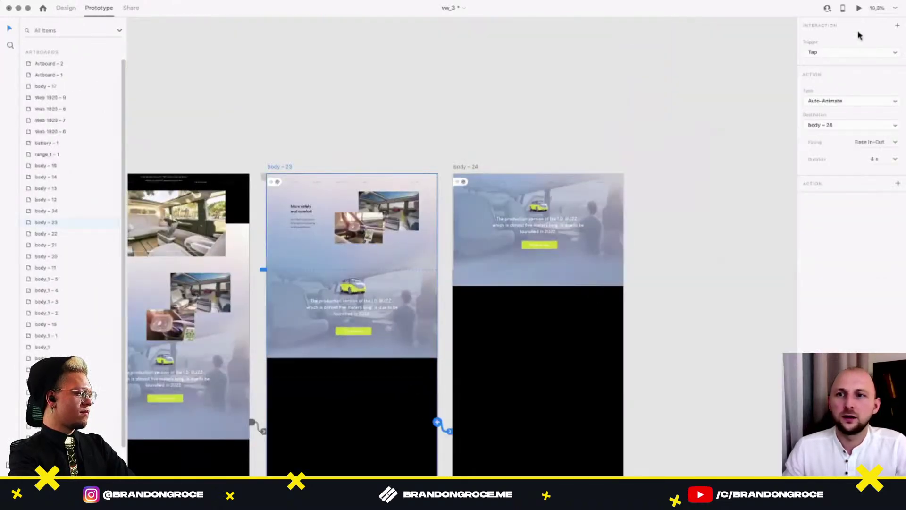
key("super+Return")
scroll(723, 316, "down", 4)
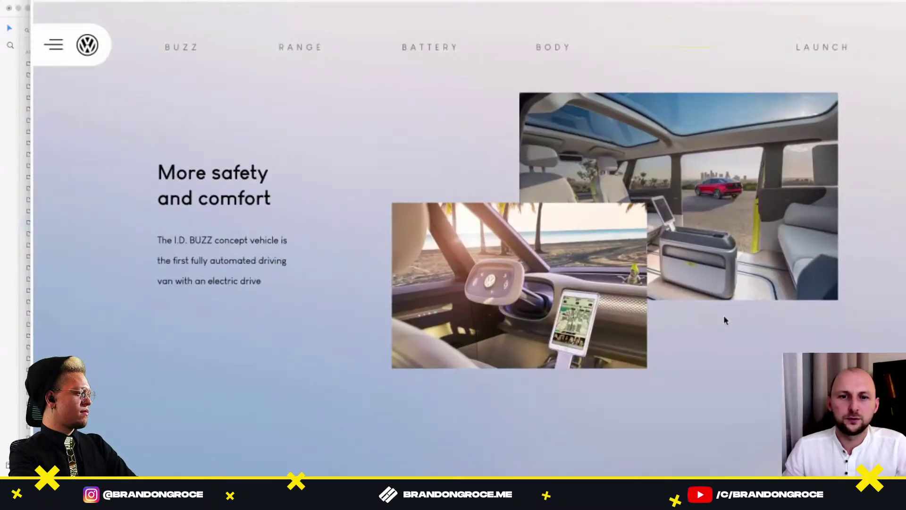
scroll(723, 315, "down", 4)
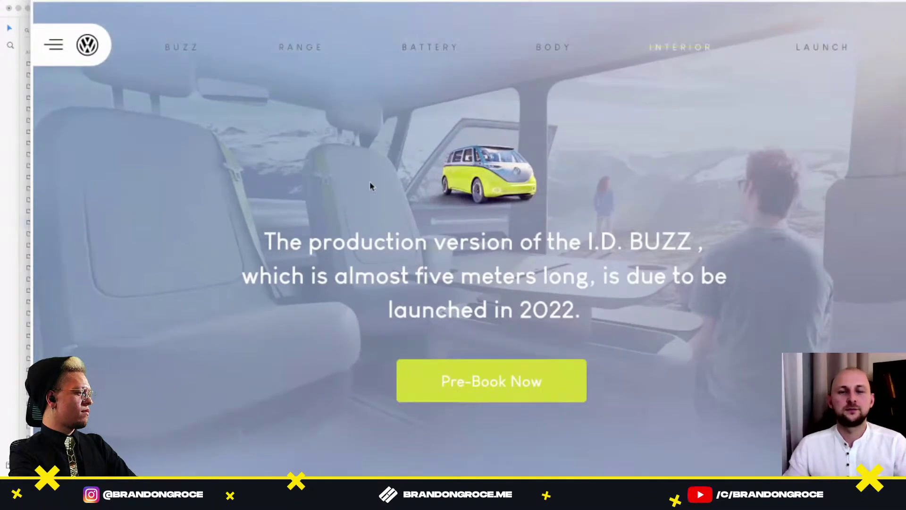
key("Escape")
left_click(442, 134)
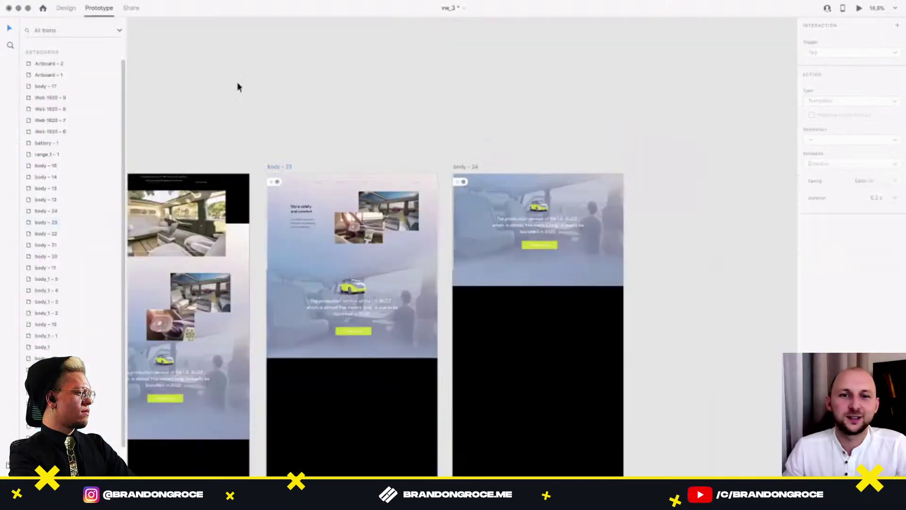
Duplicate body – 24 beside the original as body – 25 for the closing screen.
left_click(73, 8)
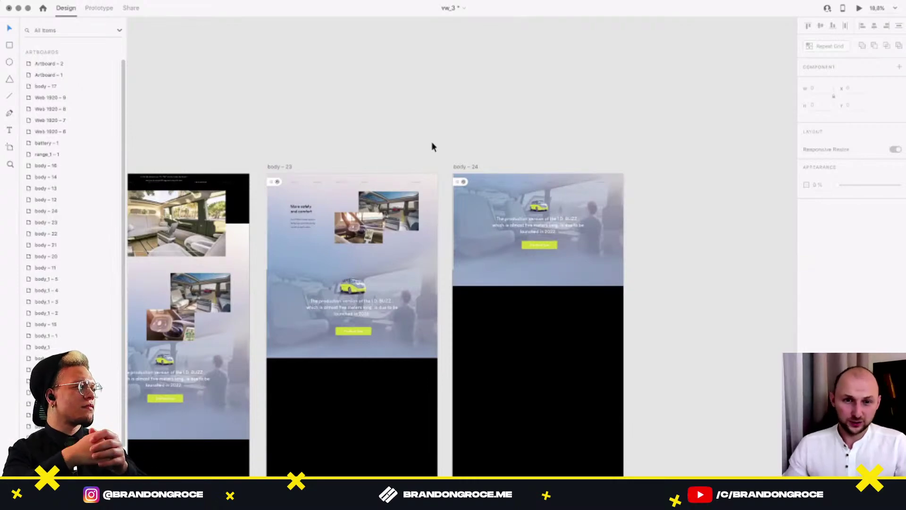
scroll(432, 147, "down", 1)
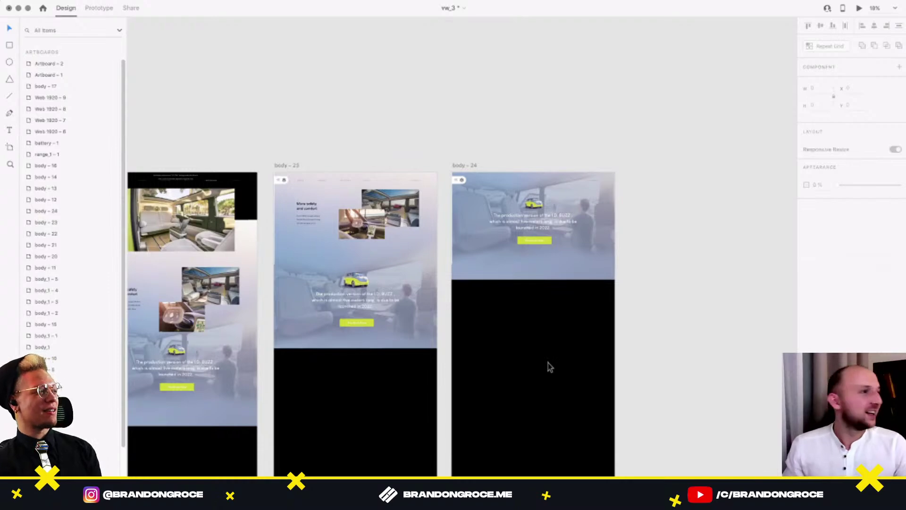
left_click_drag(512, 144, 466, 133)
left_click_drag(423, 152, 510, 111)
left_click(504, 109)
scroll(532, 218, "up", 2)
scroll(532, 222, "up", 2)
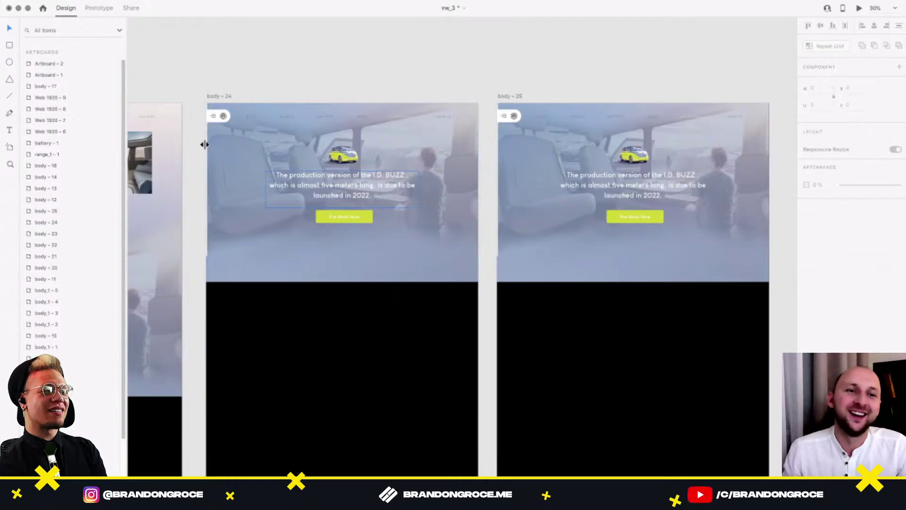
Examine the full-screen overlay rectangle and its opacity on the finished closing artboards, and briefly preview the start screen.
left_click(560, 152)
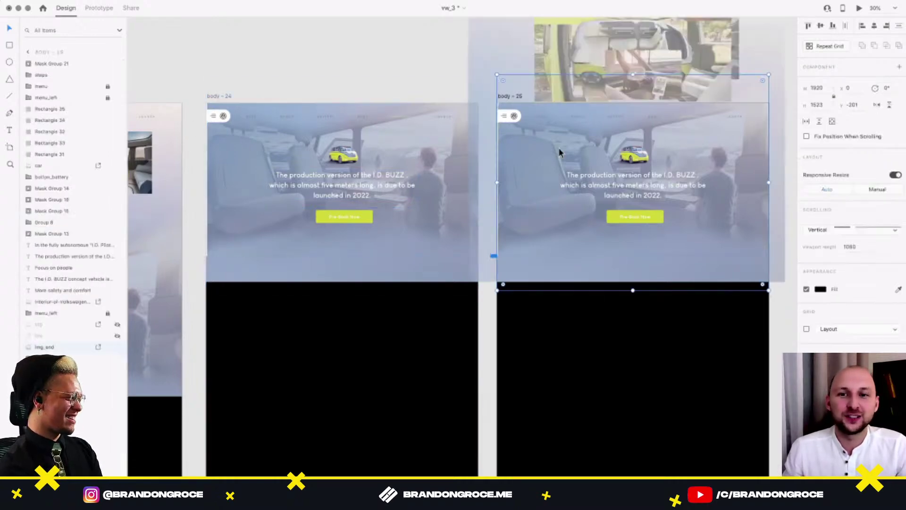
left_click_drag(422, 94, 429, 316)
scroll(429, 316, "down", 3)
left_click_drag(448, 137, 419, 341)
left_click(435, 184)
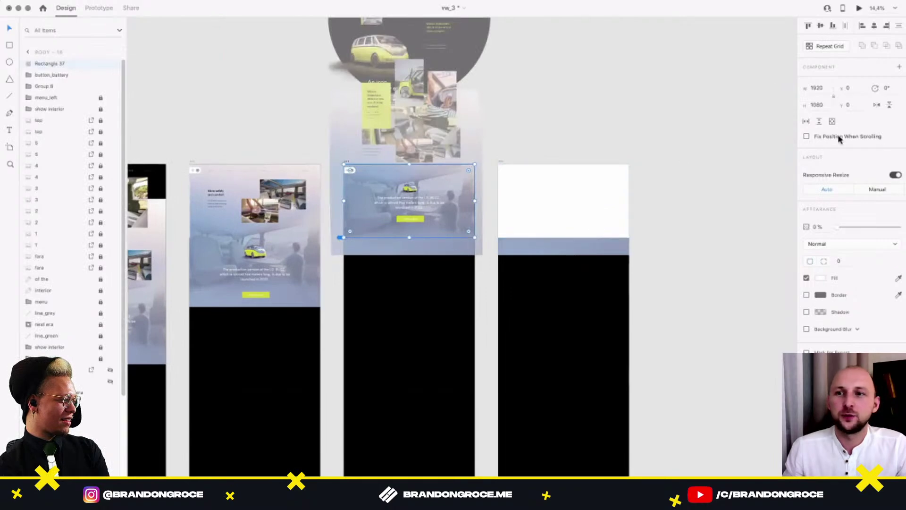
left_click(859, 9)
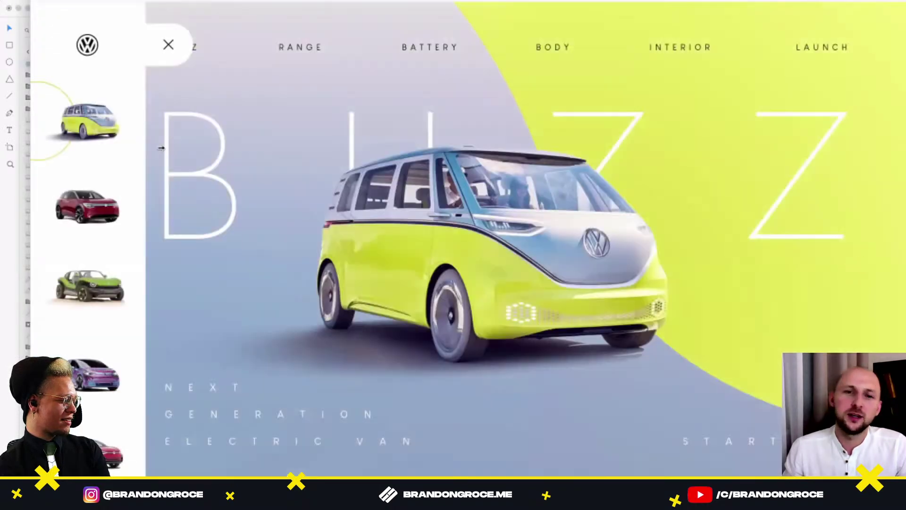
key("super+w")
Draw a full-width white rectangle about 1920 × 1163 over the closing section on body – 25, deleting the stray extra shape.
left_click_drag(390, 390, 431, 233)
left_click(468, 309)
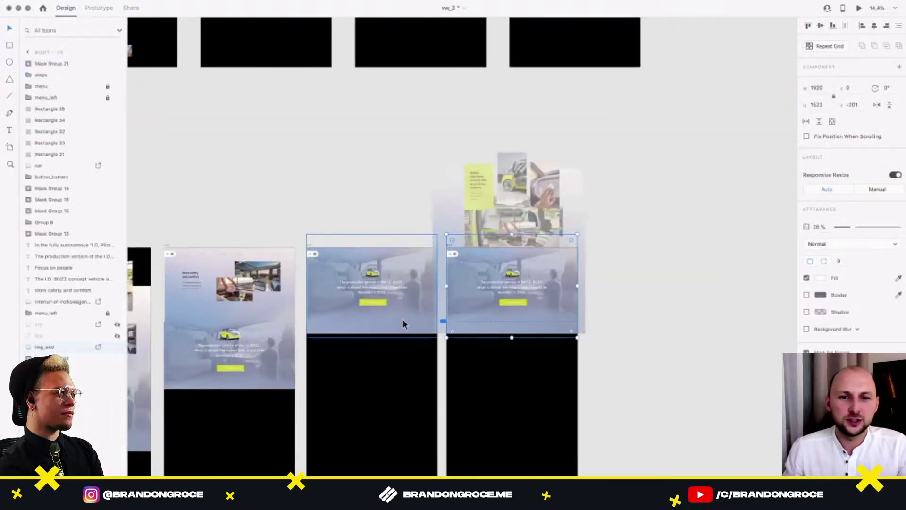
scroll(404, 319, "up", 3)
left_click(330, 127)
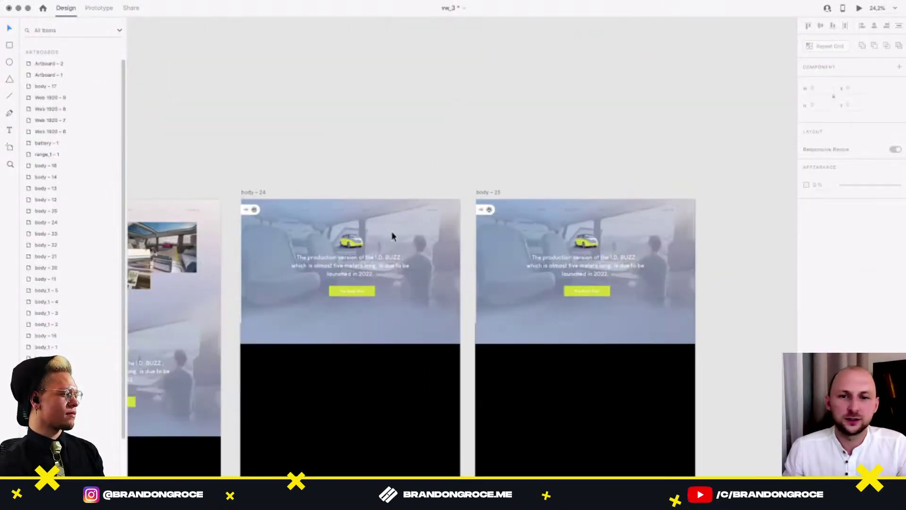
left_click(317, 220)
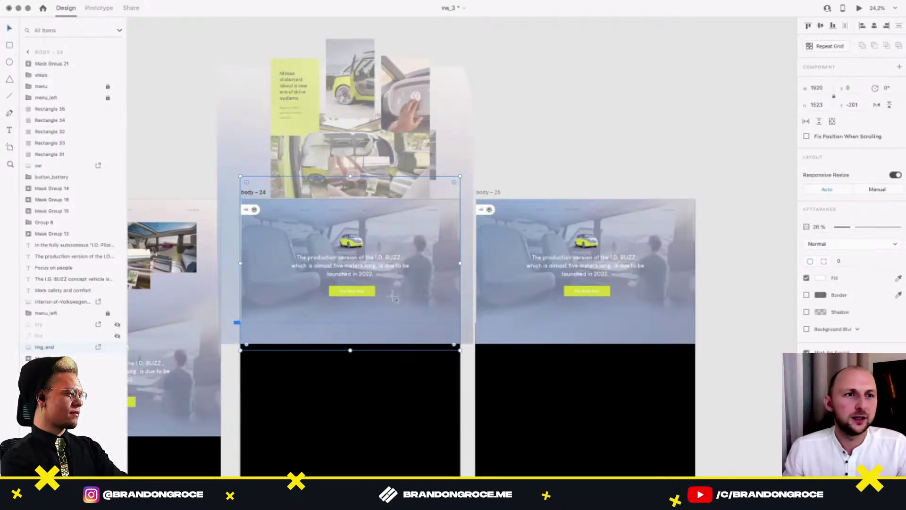
left_click_drag(476, 362, 697, 230)
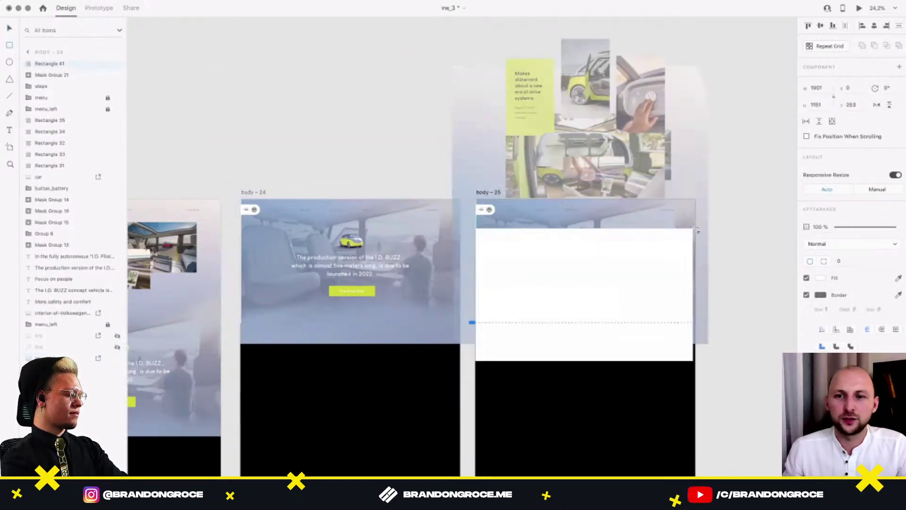
left_click(636, 305)
key("BackSpace")
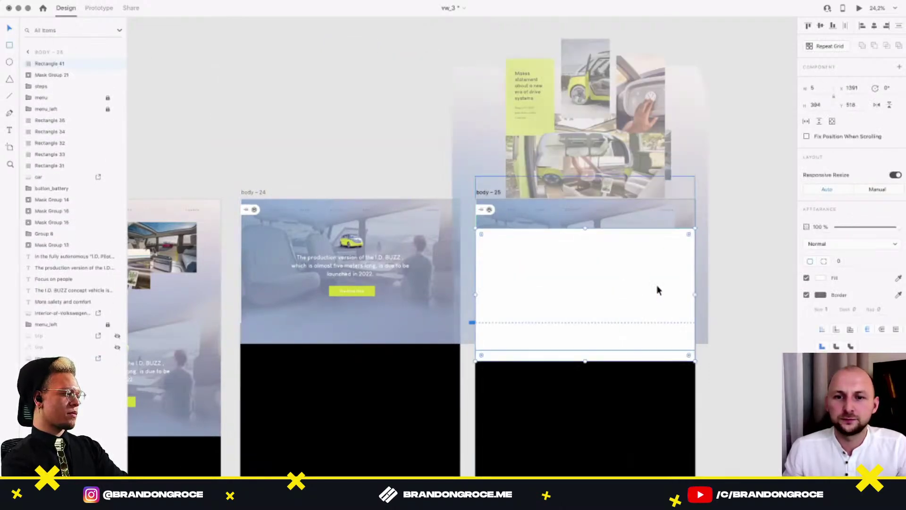
Remove the white rectangle's border and move it to Y -24 so it covers the closing screen on body – 25.
left_click(648, 252)
left_click(806, 295)
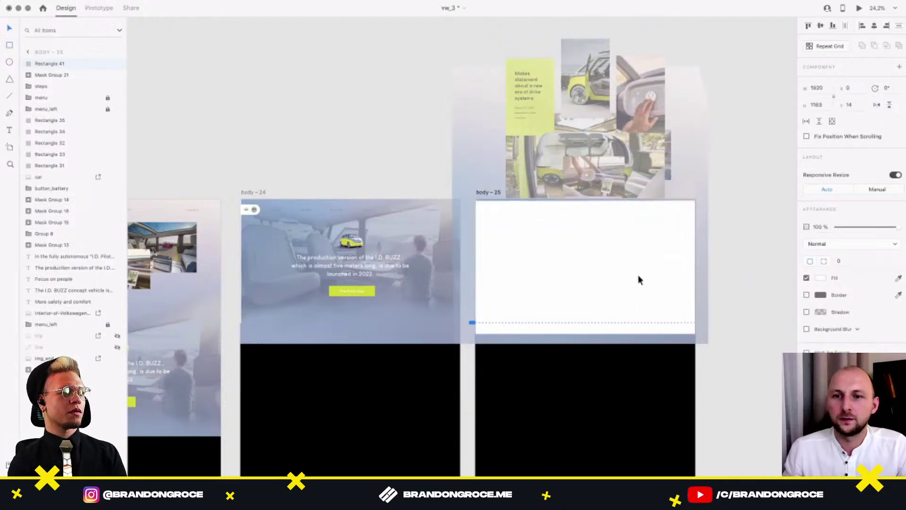
left_click(704, 289)
left_click_drag(655, 265, 656, 258)
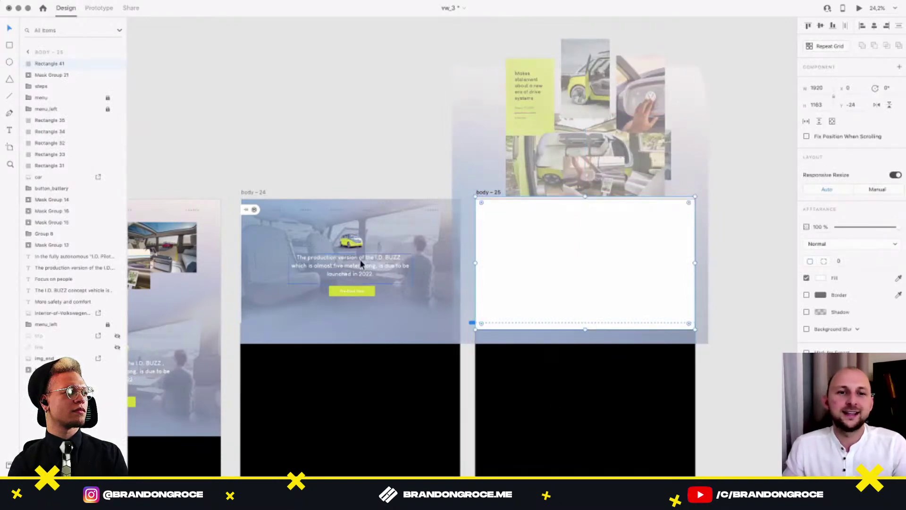
Copy the white cover rectangle onto body – 24 and the vw_start – 4 artboard at the same position.
scroll(405, 273, "down", 10)
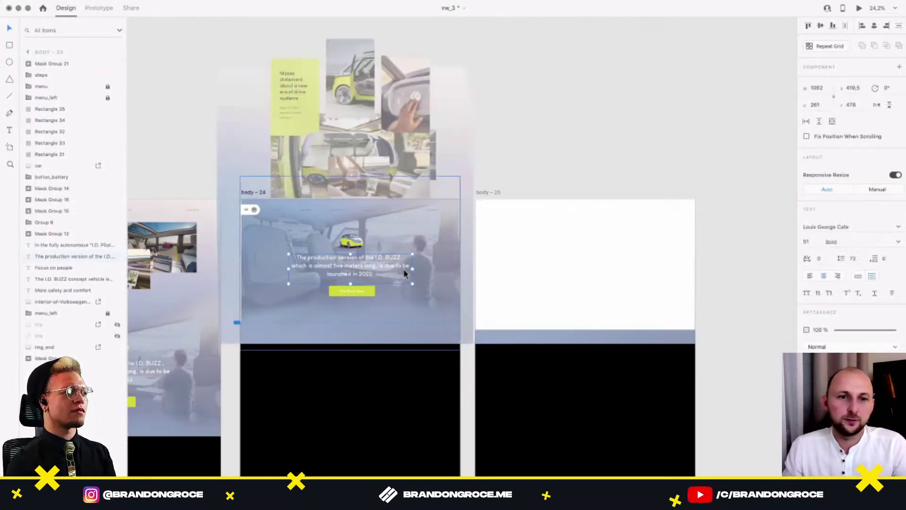
scroll(575, 277, "left", 15)
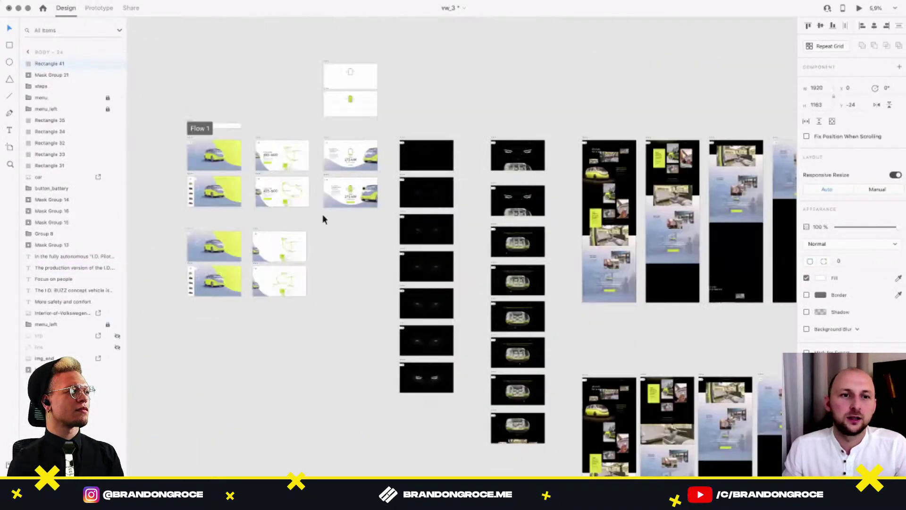
scroll(356, 274, "up", 8)
left_click(356, 271)
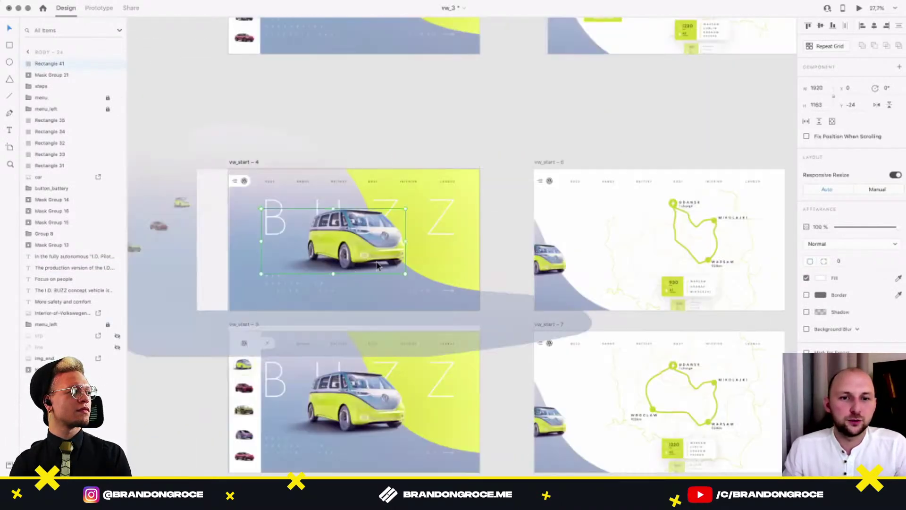
key("super+v")
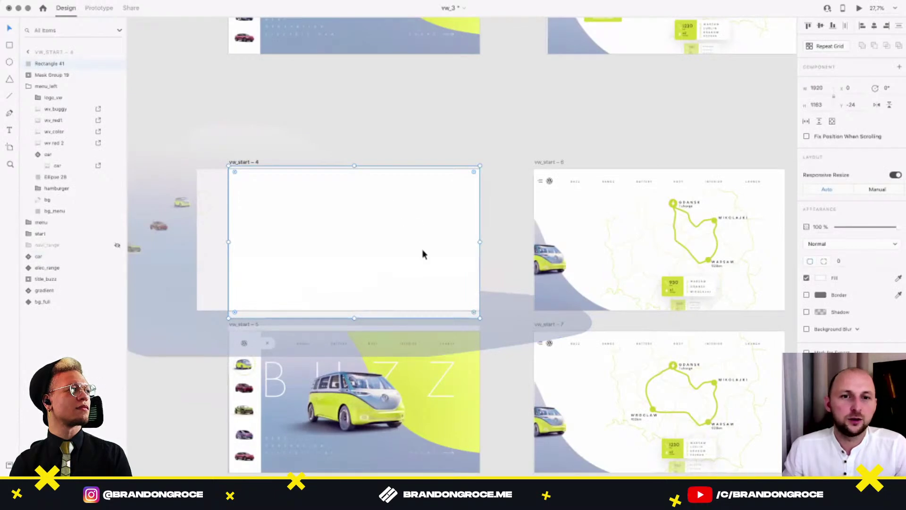
Set the white cover rectangles on vw_start – 4 and body – 24 to 0% opacity and preview the closing screen.
left_click(880, 229)
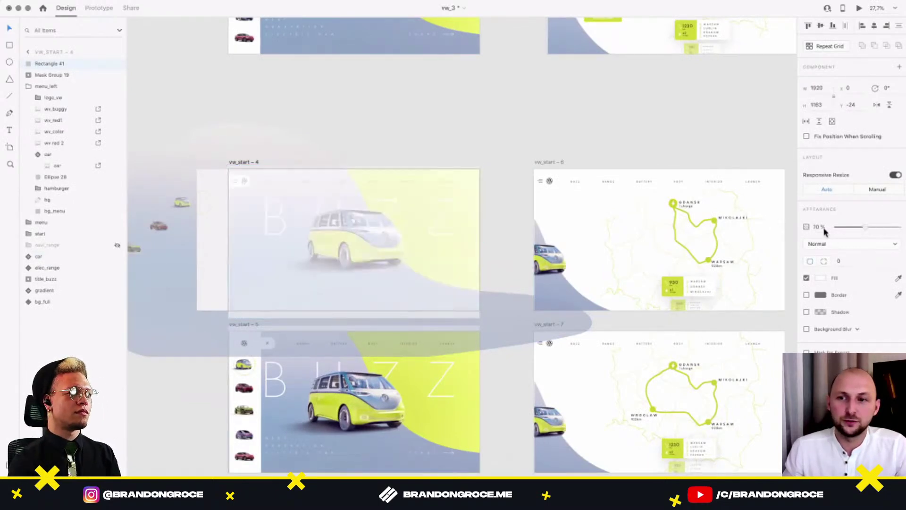
left_click_drag(880, 228, 829, 230)
scroll(545, 264, "down", 5)
left_click_drag(619, 328, 118, 213)
left_click_drag(783, 387, 521, 303)
scroll(471, 257, "up", 3)
left_click(444, 229)
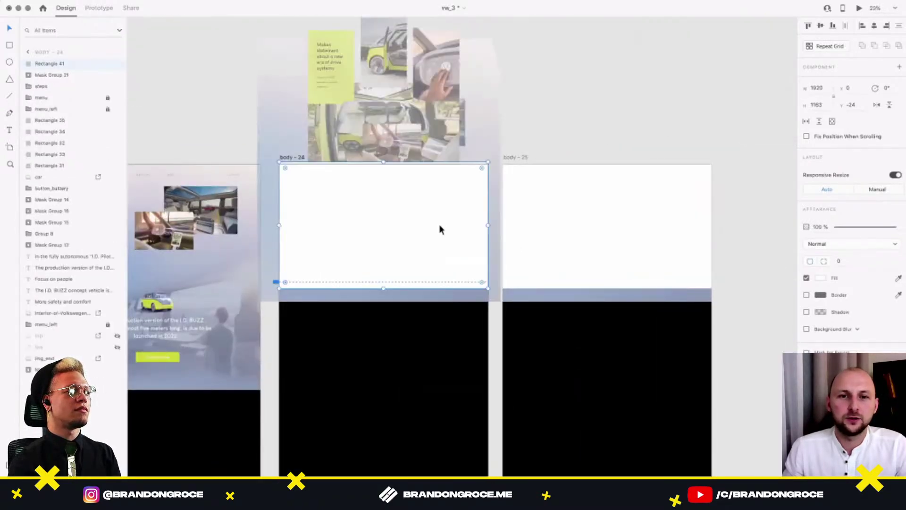
scroll(448, 229, "left", 3)
left_click_drag(881, 229, 807, 230)
scroll(635, 140, "right", 3)
scroll(634, 139, "down", 1)
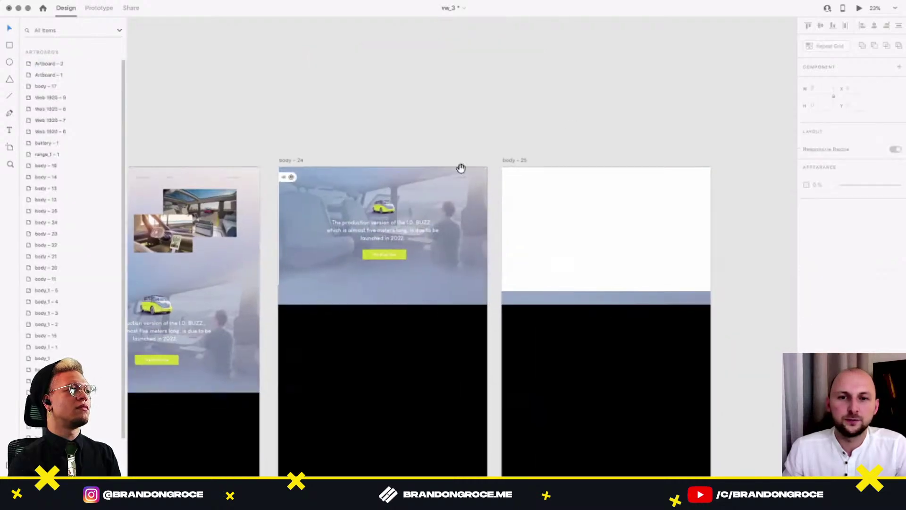
left_click(860, 9)
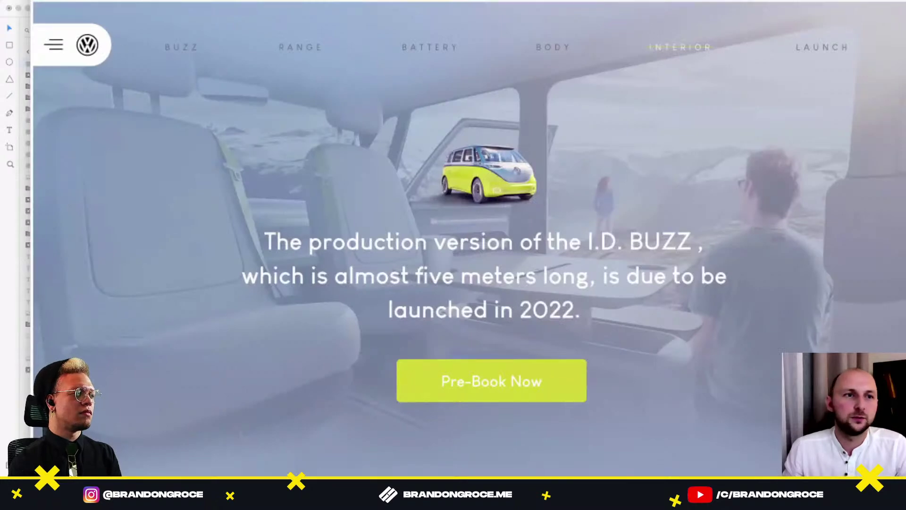
left_click(39, 2)
Link the body – 24 artboard to body – 25 with a tap-triggered Auto-Animate interaction.
left_click(100, 9)
scroll(377, 213, "down", 3)
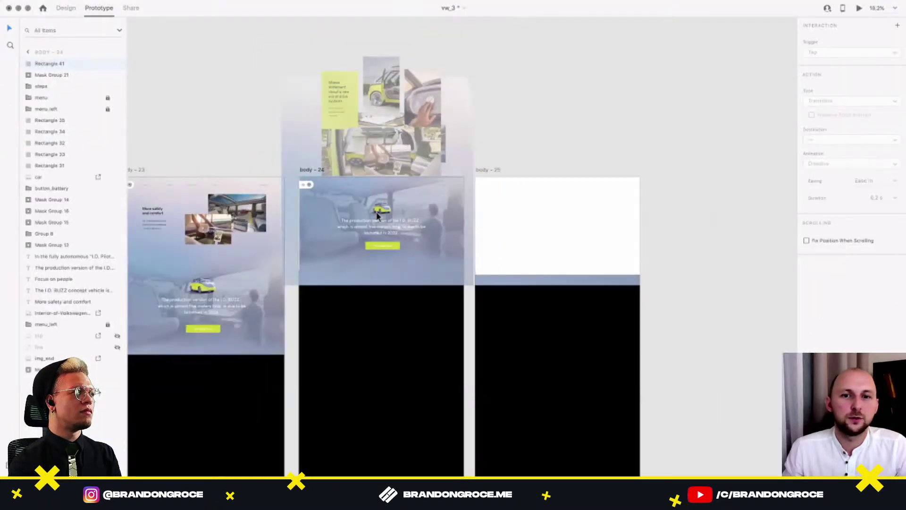
left_click(520, 115)
left_click(320, 172)
scroll(435, 325, "down", 4)
scroll(434, 325, "right", 1)
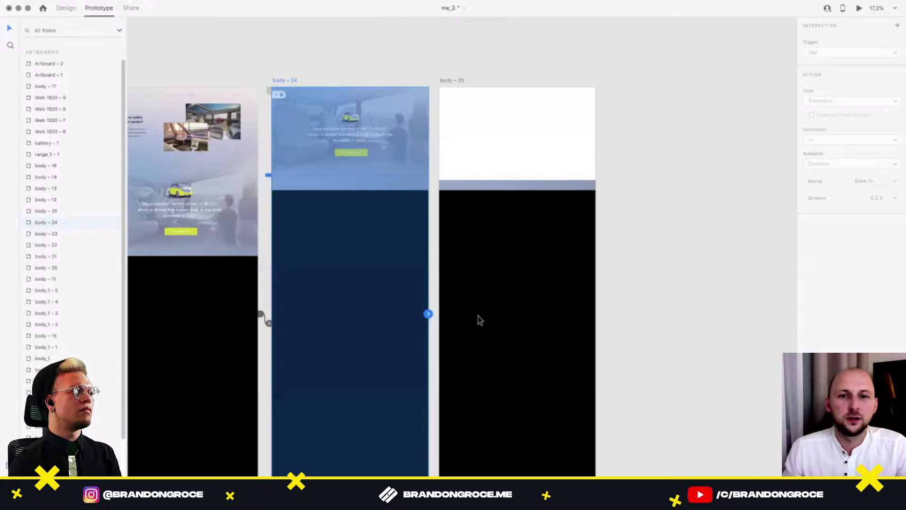
left_click_drag(478, 315, 476, 311)
Link the body – 25 artboard back to vw_start – 4 with a tap-triggered Auto-Animate interaction.
left_click(497, 176)
scroll(498, 176, "down", 5)
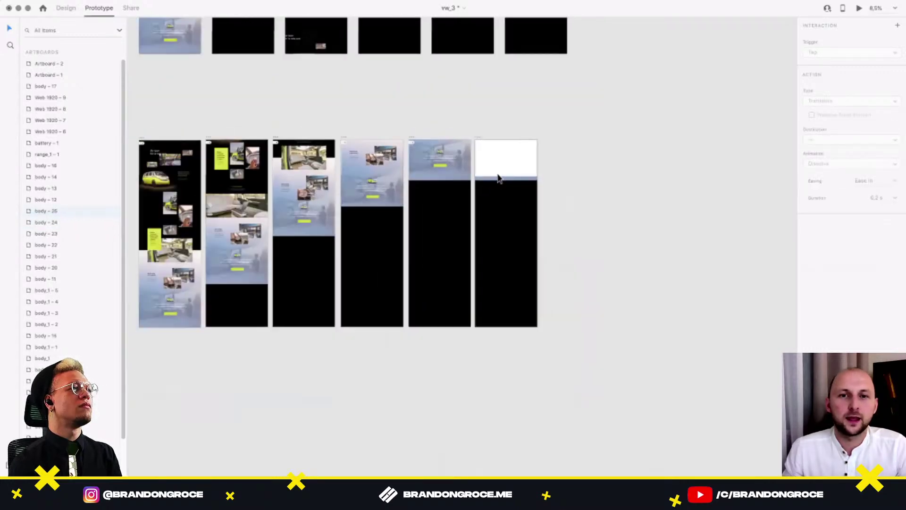
scroll(635, 192, "up", 2)
scroll(636, 193, "right", 1)
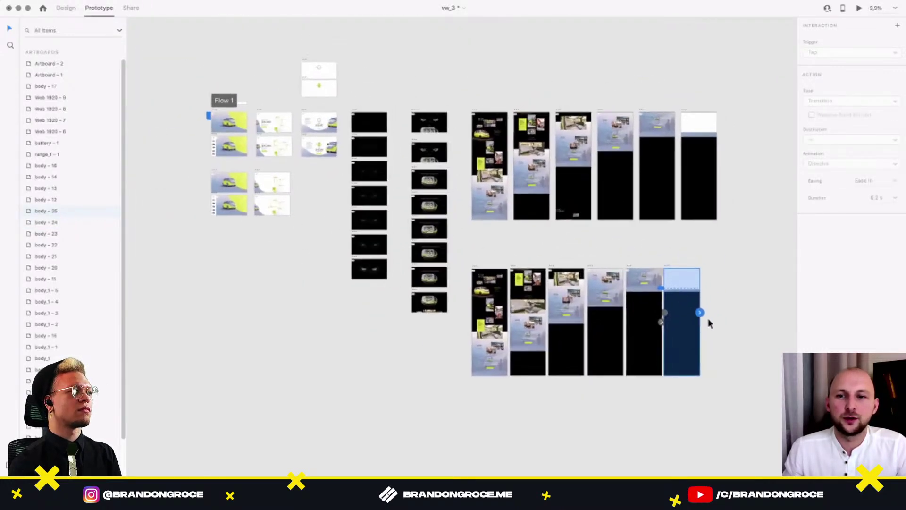
left_click_drag(487, 179, 236, 182)
Preview the transition from the closing screen on body – 24 through the white cover to the start screen.
scroll(601, 242, "right", 2)
left_click(596, 273)
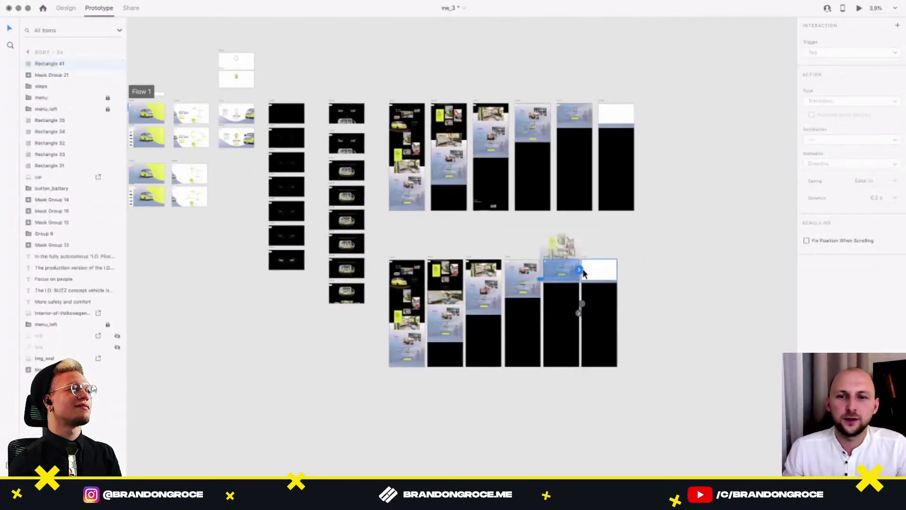
scroll(607, 255, "up", 5)
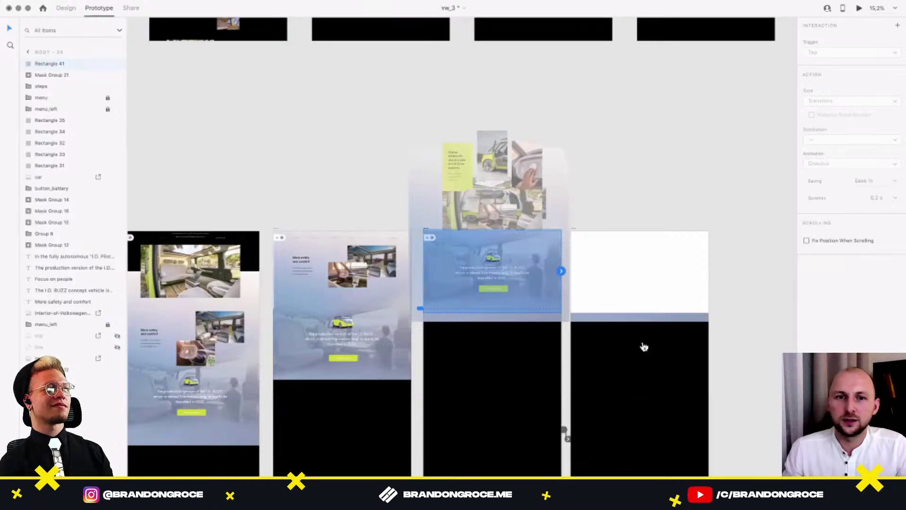
key("super+Return")
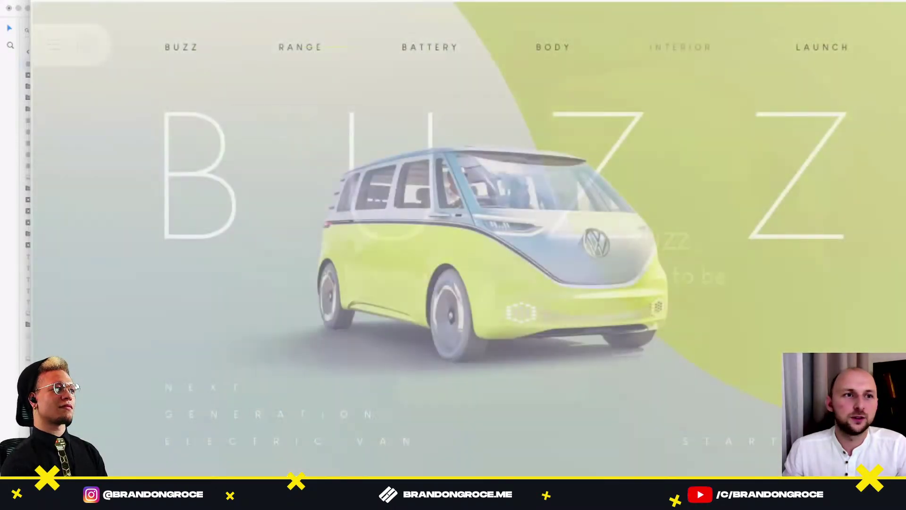
key("super+w")
Check the Auto-Animate destination, easing and duration of the interactions on body – 24 and body – 25.
scroll(469, 134, "up", 2)
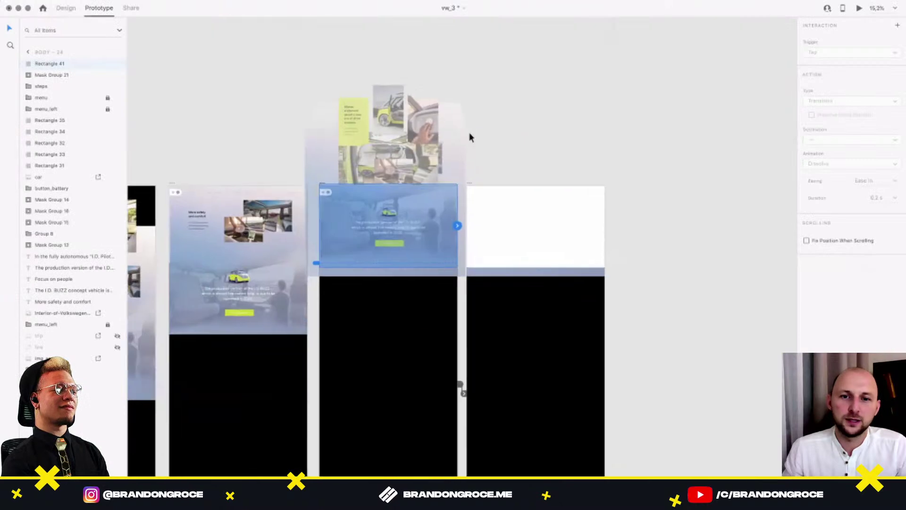
left_click(65, 9)
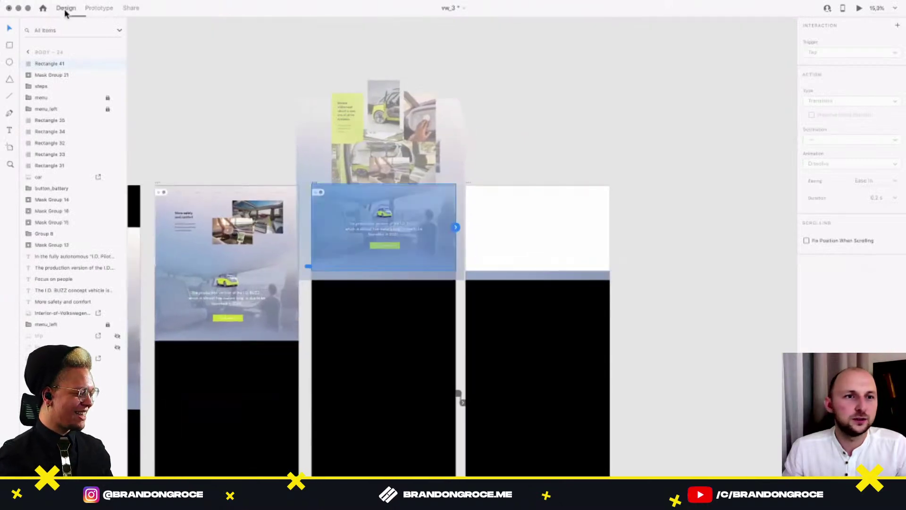
left_click(98, 7)
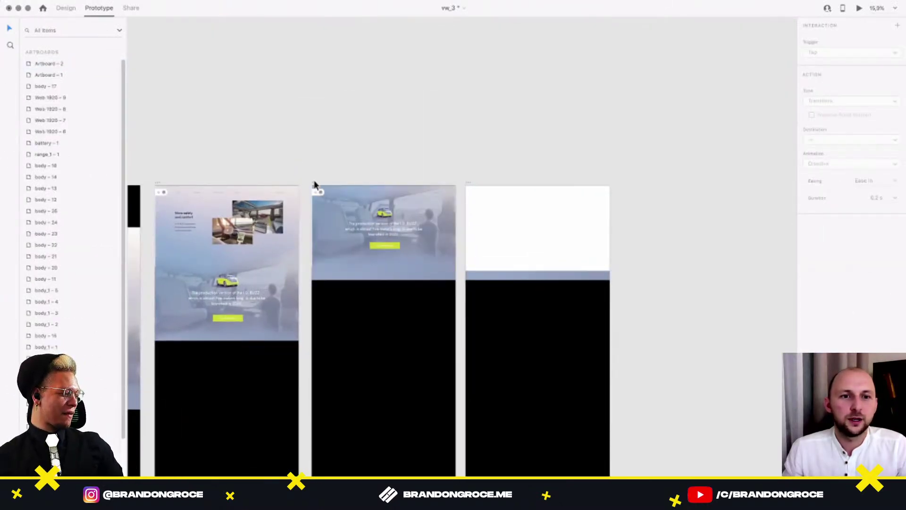
left_click(409, 203)
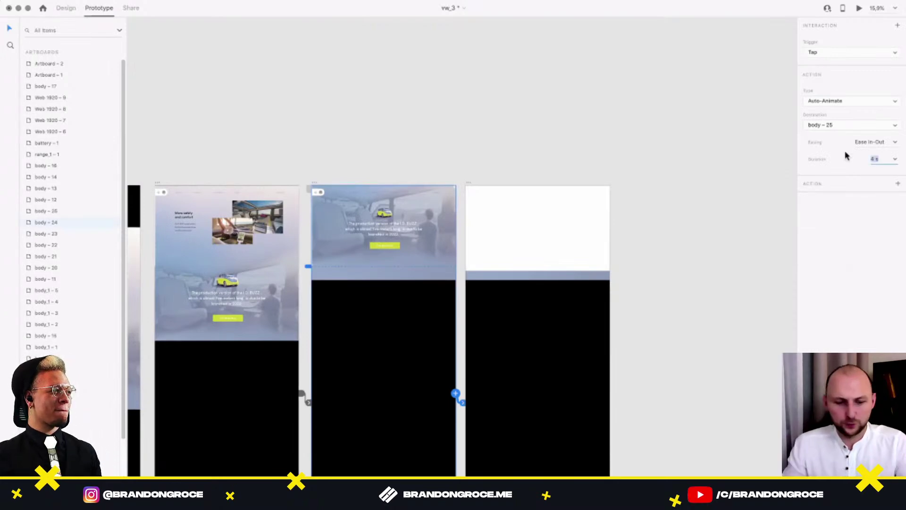
left_click(562, 187)
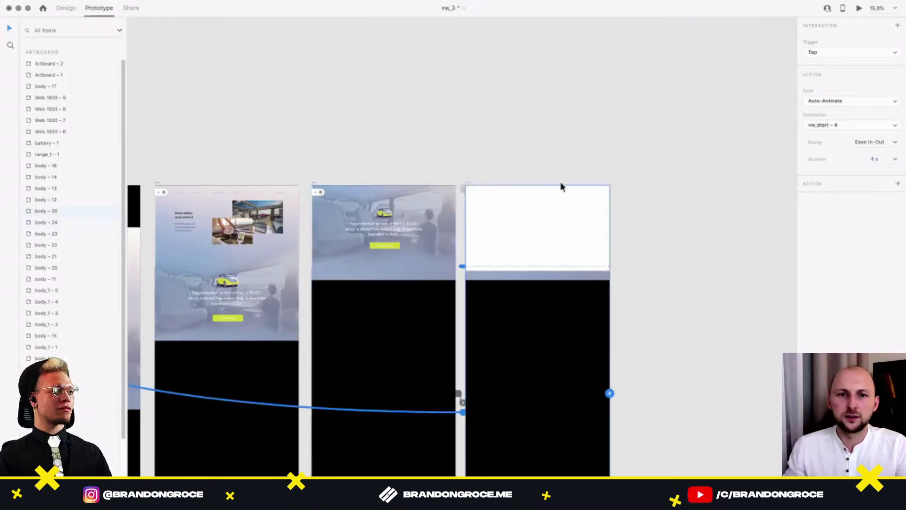
Replay the closing-screen preview from body – 24 until the start screen is reached.
left_click(387, 236)
key("super+Return")
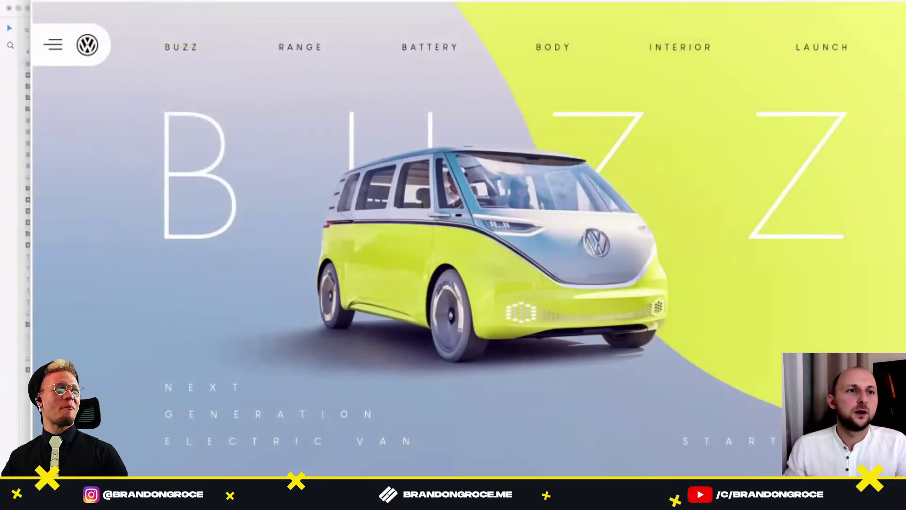
key("super+w")
Look over the start, range and battery artboards and the prototype links leaving vw_start.
scroll(490, 140, "down", 10)
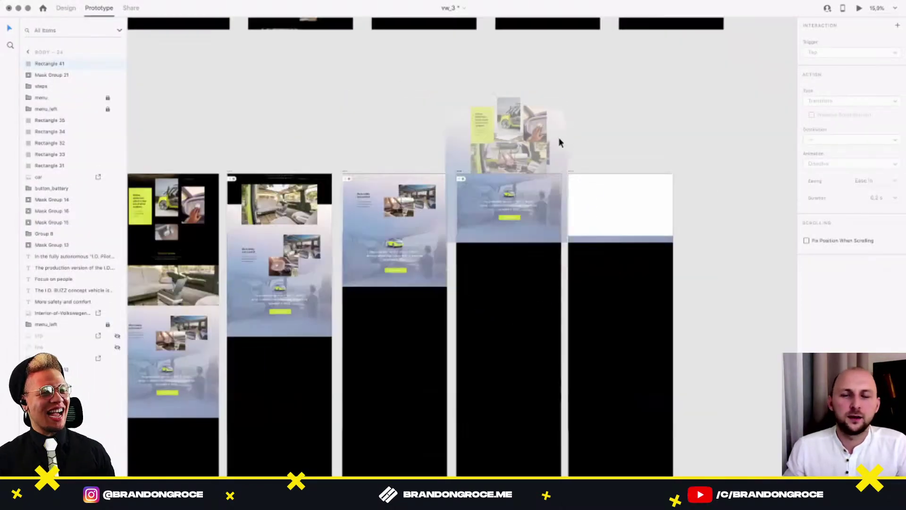
scroll(368, 236, "up", 6)
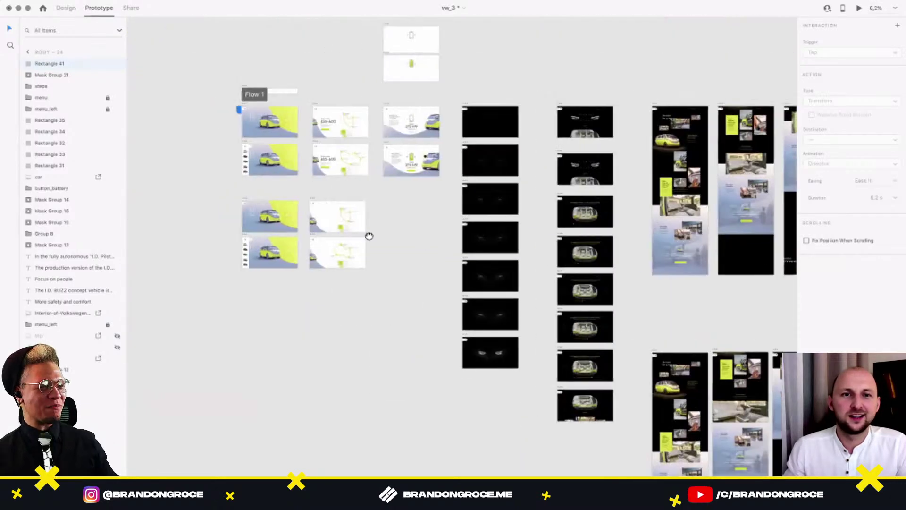
scroll(356, 124, "up", 3)
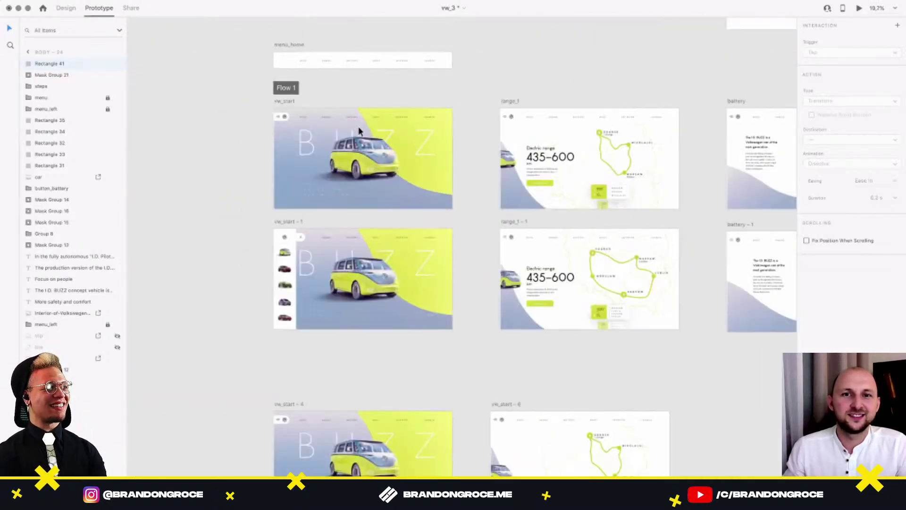
left_click(363, 171)
left_click_drag(509, 121, 455, 172)
left_click_drag(613, 128, 445, 267)
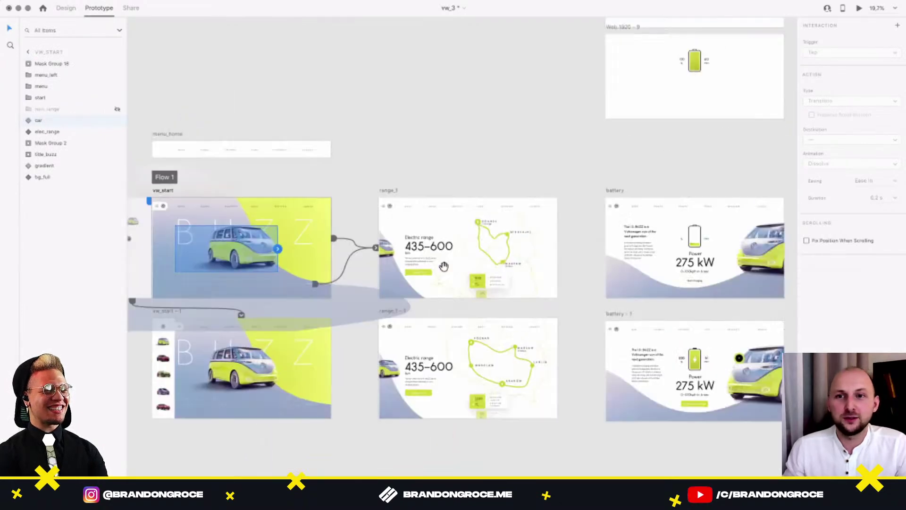
scroll(502, 229, "left", 10)
scroll(503, 228, "down", 5)
scroll(453, 226, "down", 5)
scroll(453, 226, "left", 3)
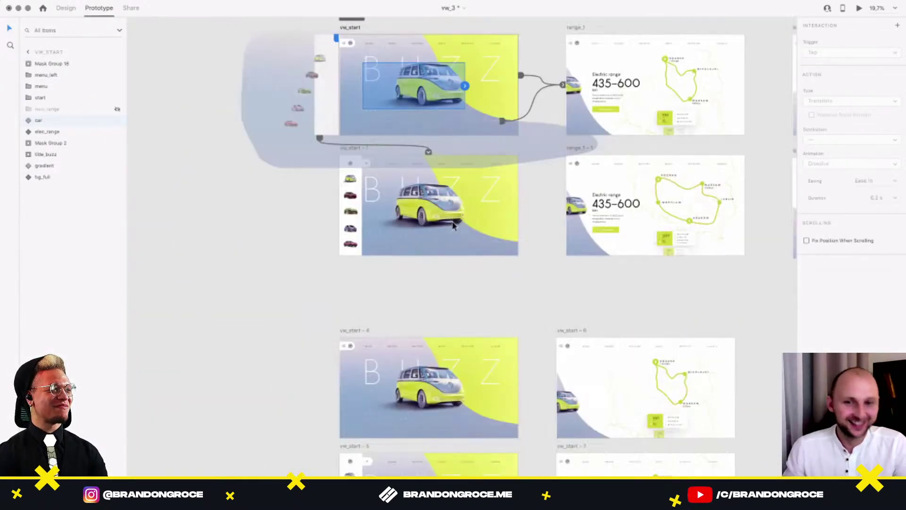
Survey the complete artboard layout in design view, from the start screens to both rows of long scrolling artboards.
left_click(66, 10)
scroll(585, 293, "right", 4)
scroll(584, 293, "down", 5)
scroll(578, 300, "right", 4)
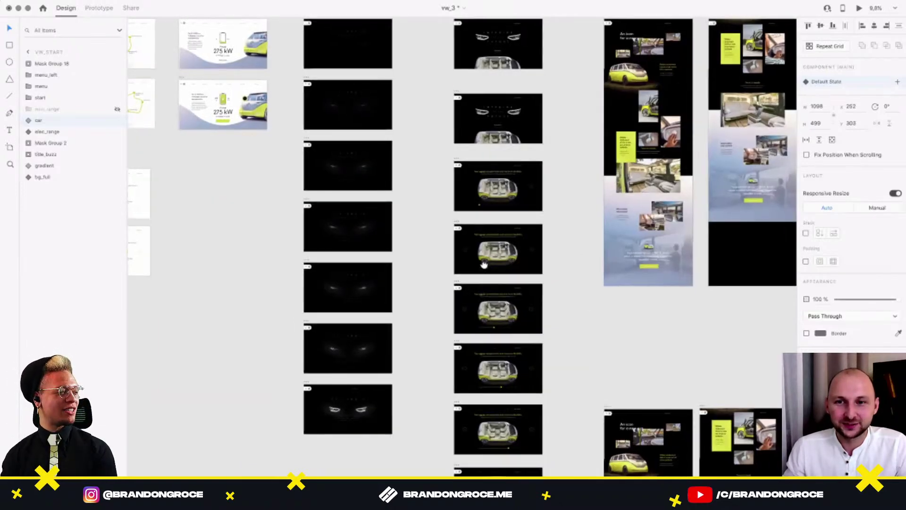
scroll(493, 264, "right", 4)
scroll(494, 264, "down", 4)
scroll(509, 282, "down", 3)
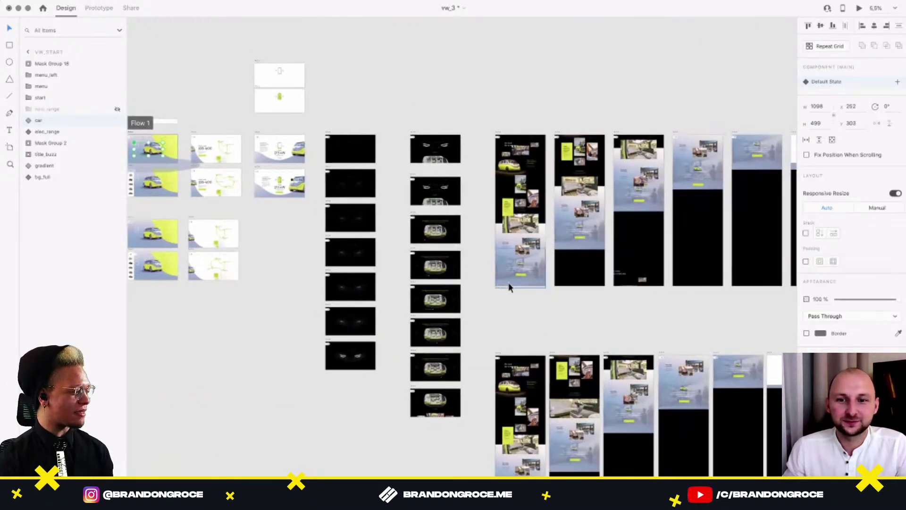
left_click_drag(592, 320, 578, 285)
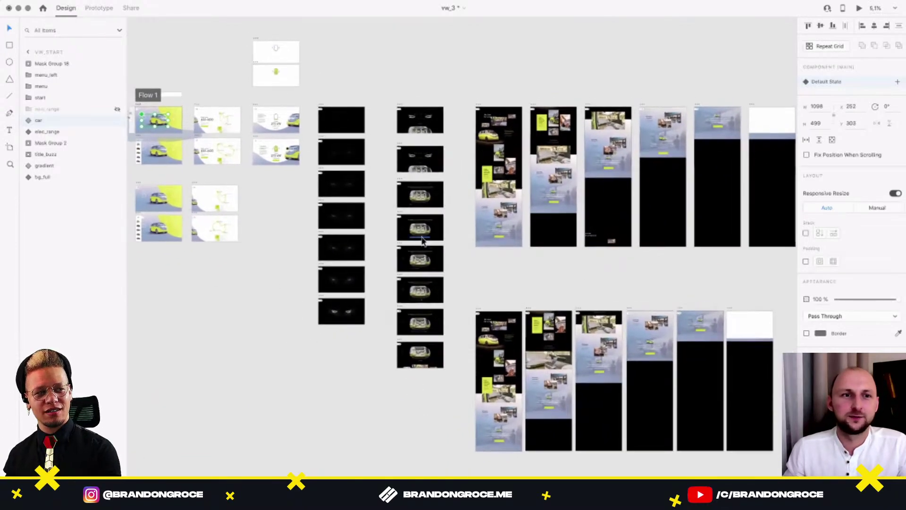
Play the prototype from the start screen through the range and battery screens to the interior seating carousel.
left_click(861, 9)
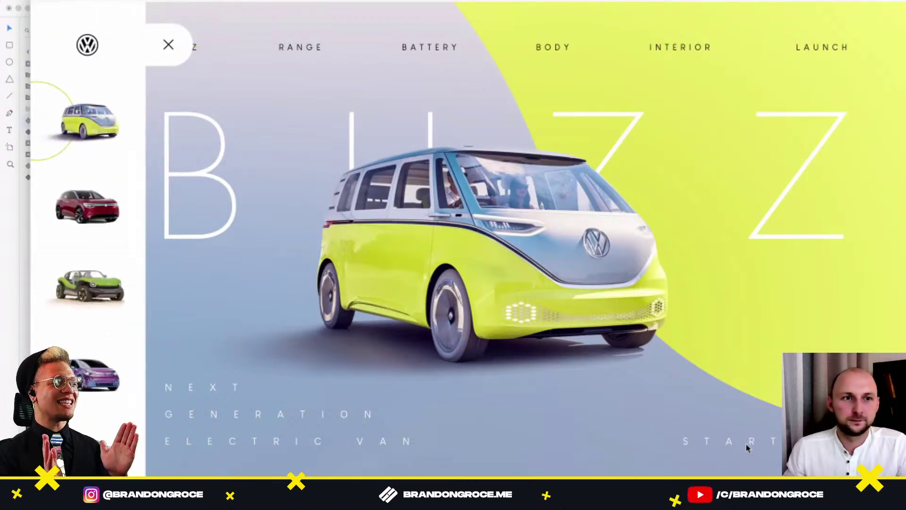
left_click(732, 440)
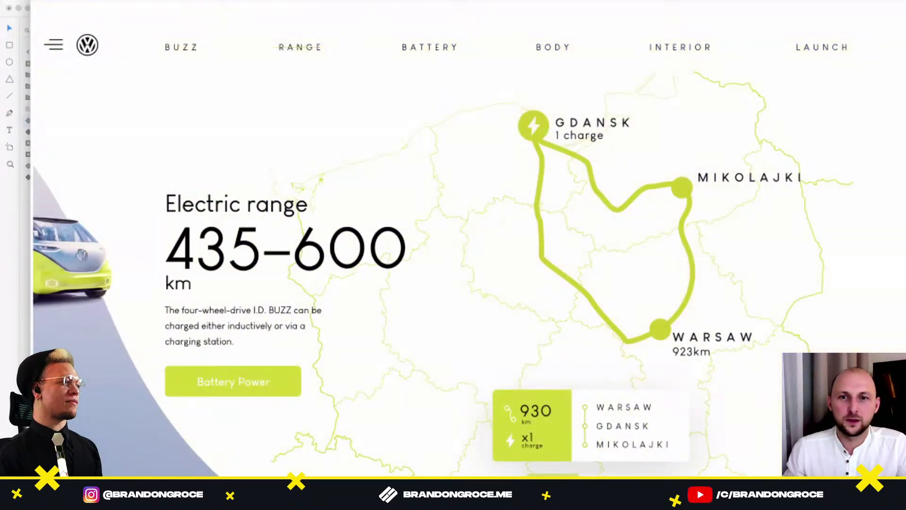
left_click(688, 444)
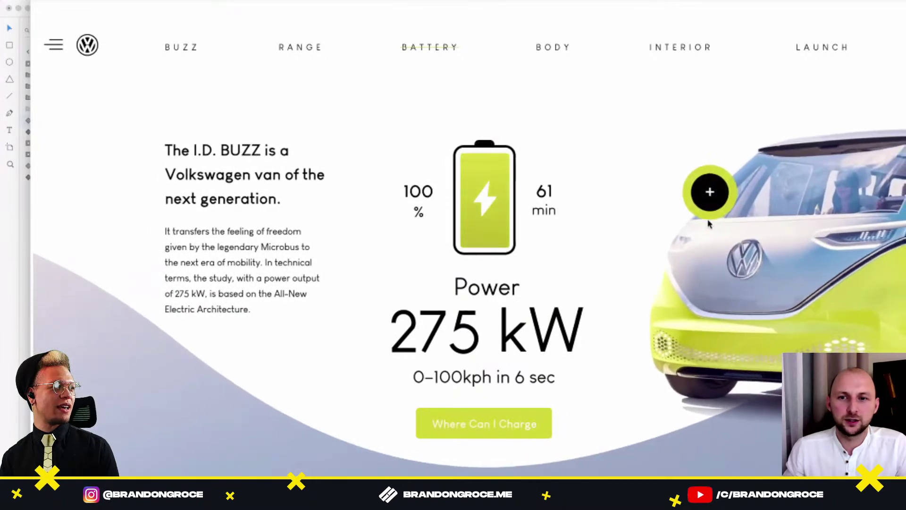
left_click(716, 203)
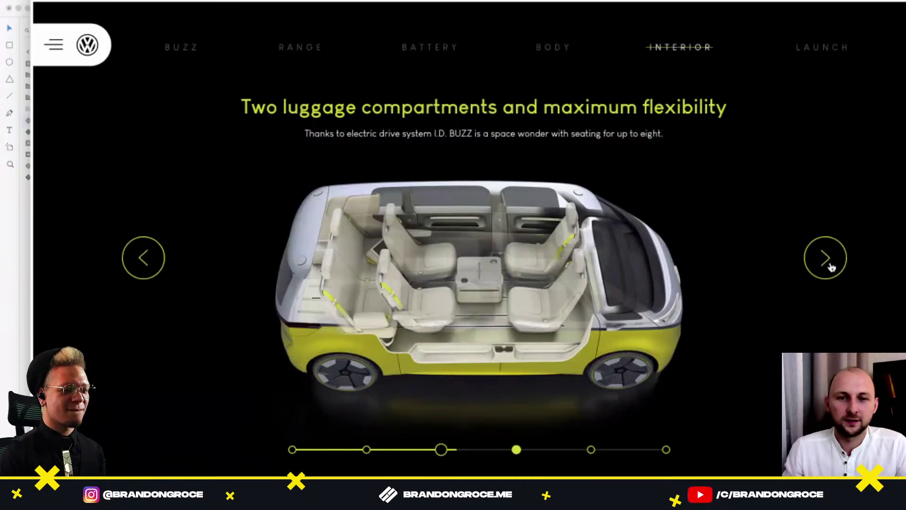
left_click(826, 259)
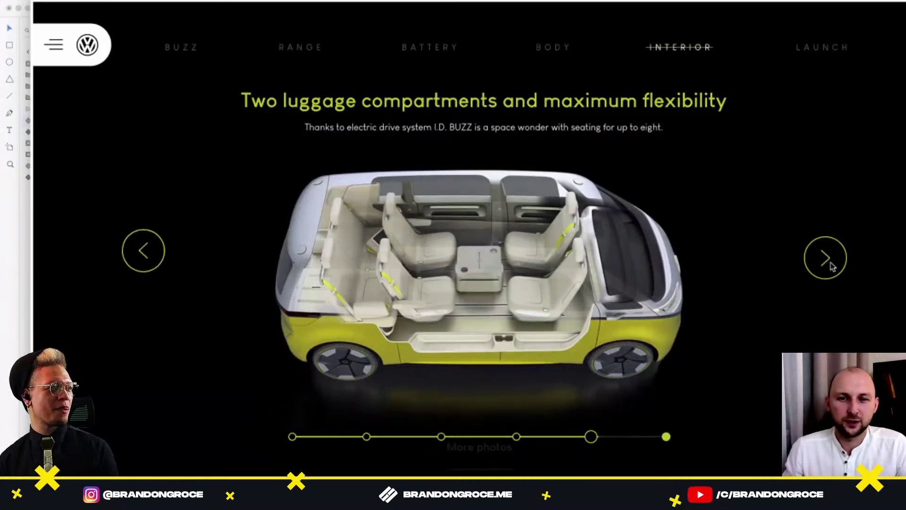
Play the preview from the interior seating carousel through the long photo sections back to the start screen, and collapse the car side menu.
scroll(879, 215, "down", 5)
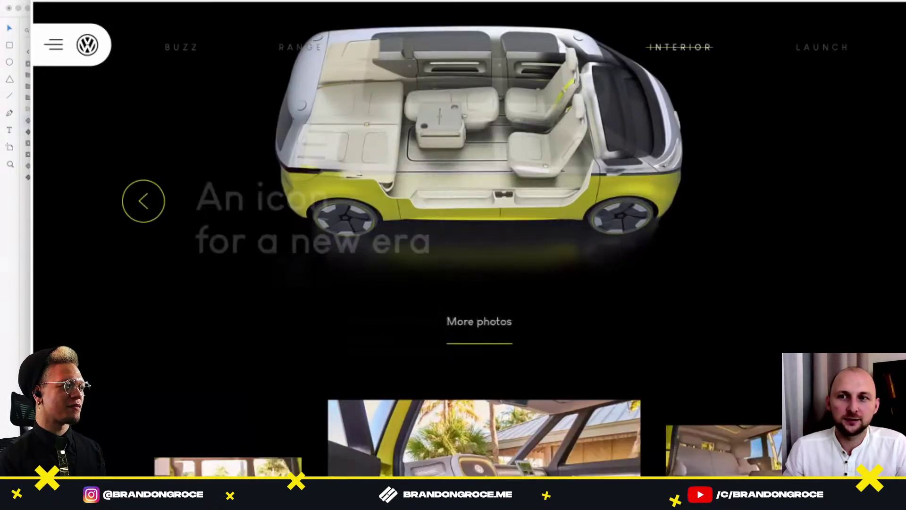
scroll(476, 295, "down", 6)
scroll(423, 239, "down", 5)
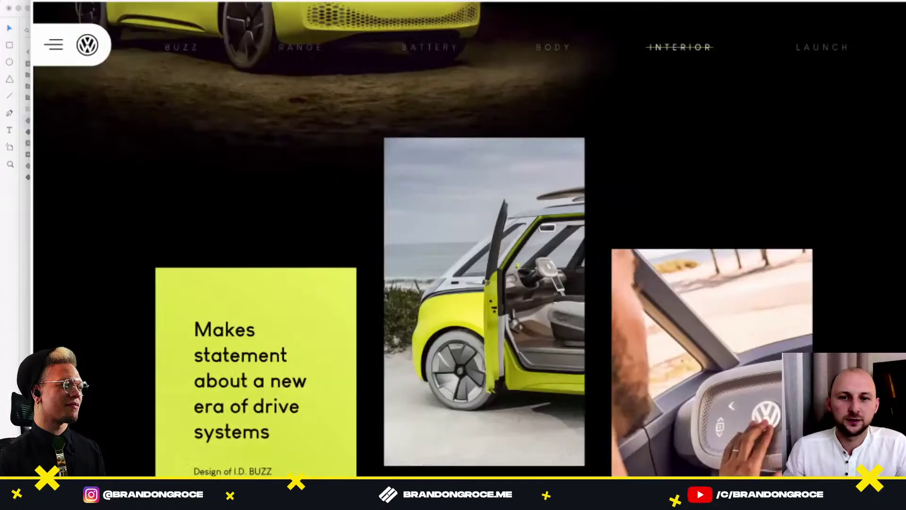
scroll(470, 293, "down", 10)
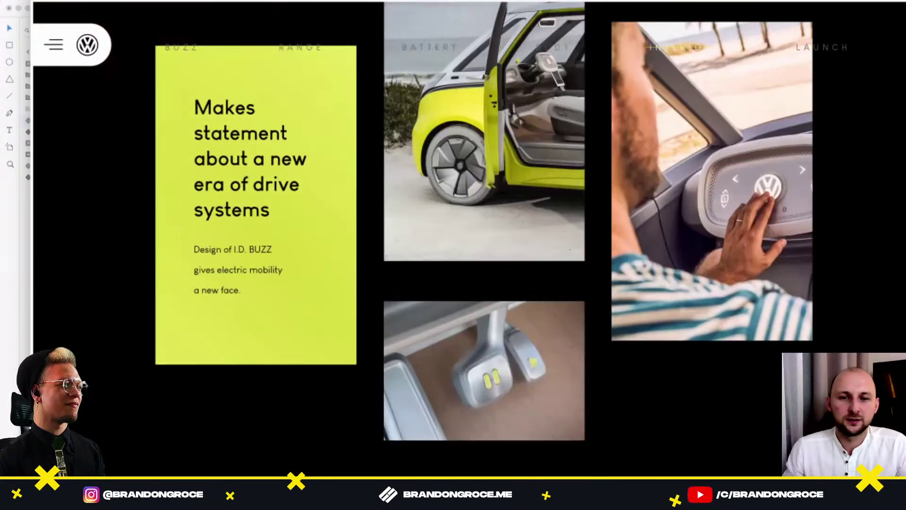
scroll(470, 264, "down", 5)
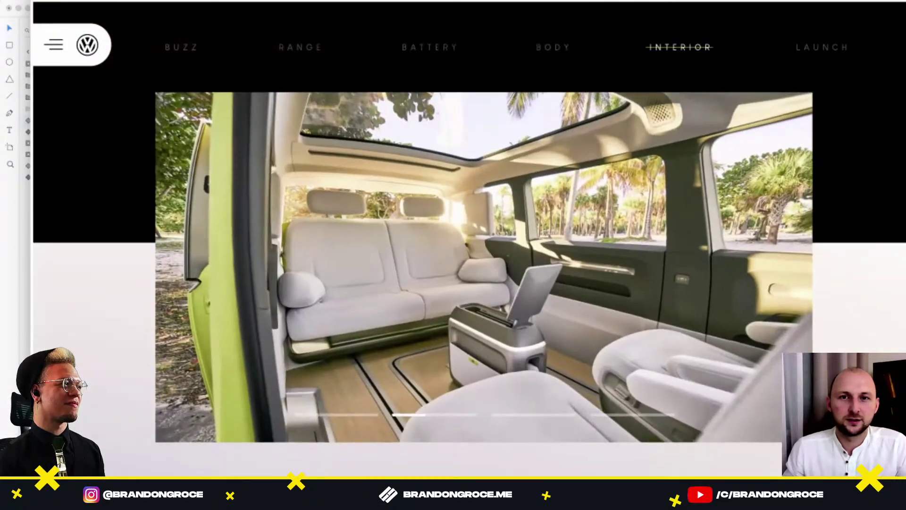
scroll(469, 255, "down", 5)
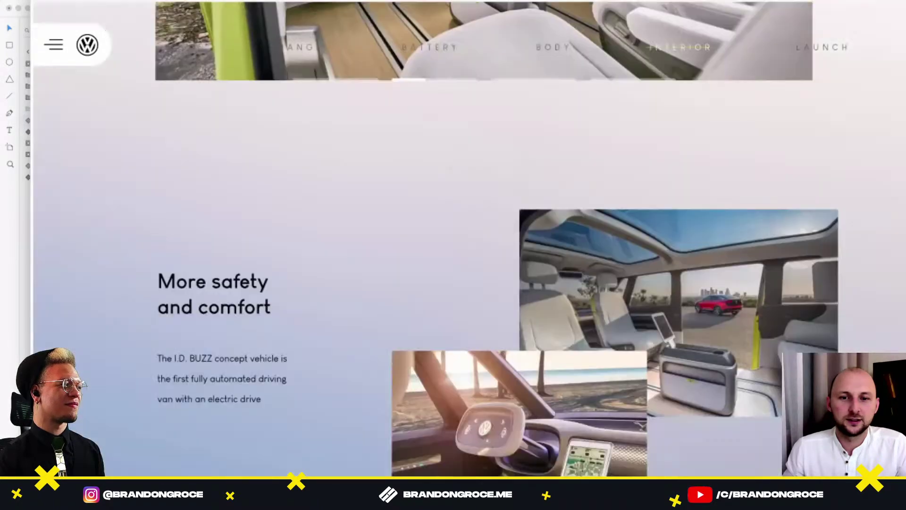
scroll(770, 62, "down", 10)
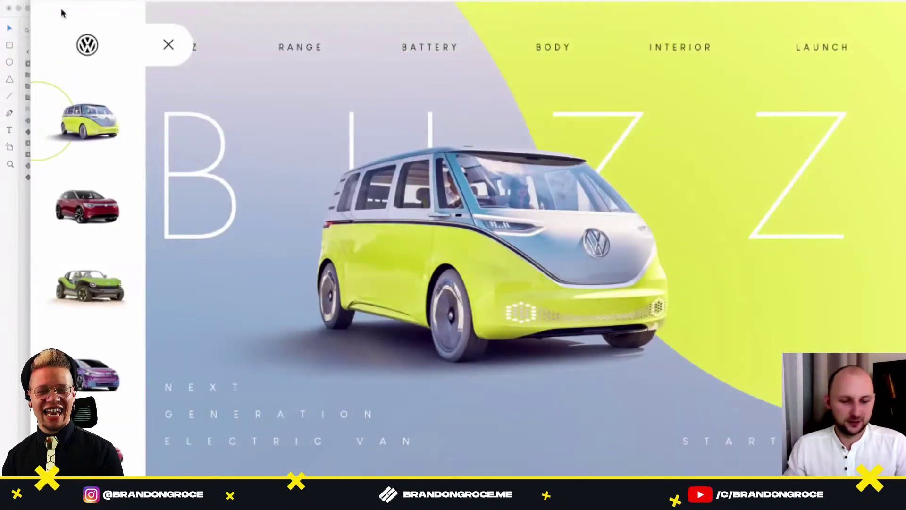
left_click(168, 45)
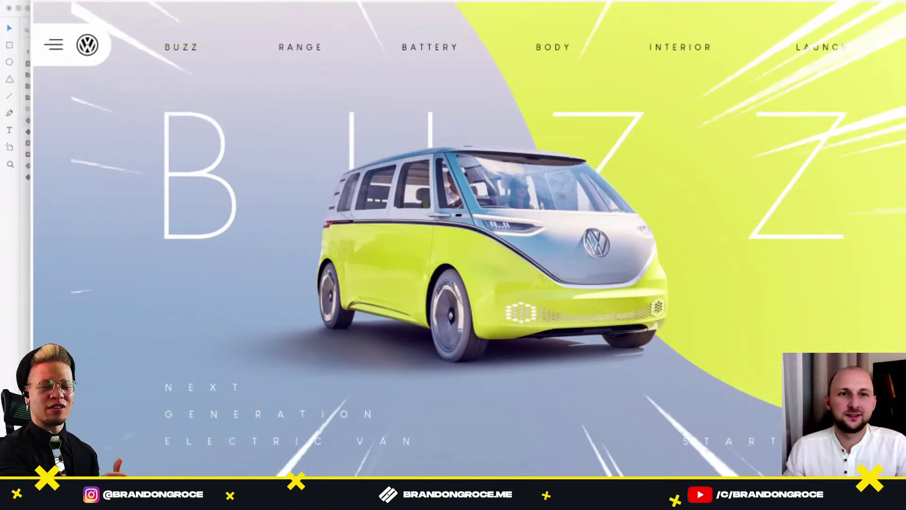
Shrink and reposition the preview window over the artboards so that the start screen fills it without black side bars.
left_click_drag(32, 1, 217, 105)
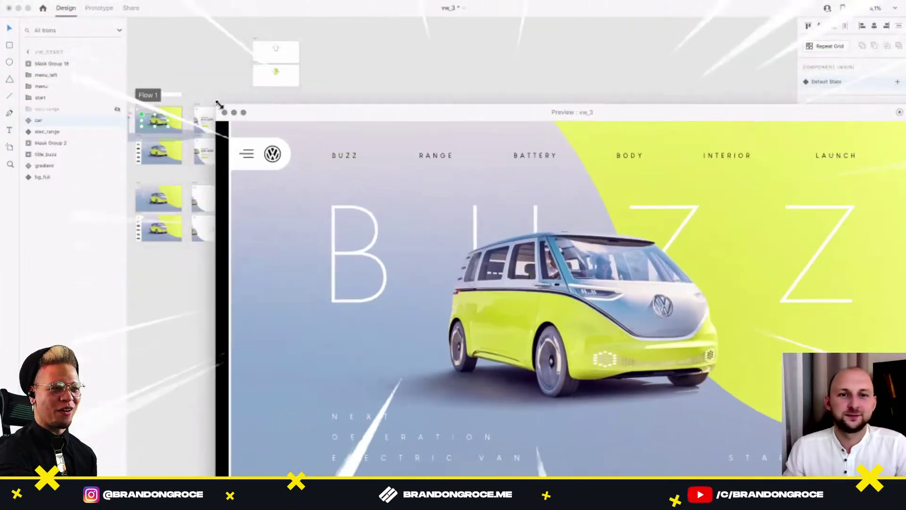
left_click_drag(336, 119, 240, 77)
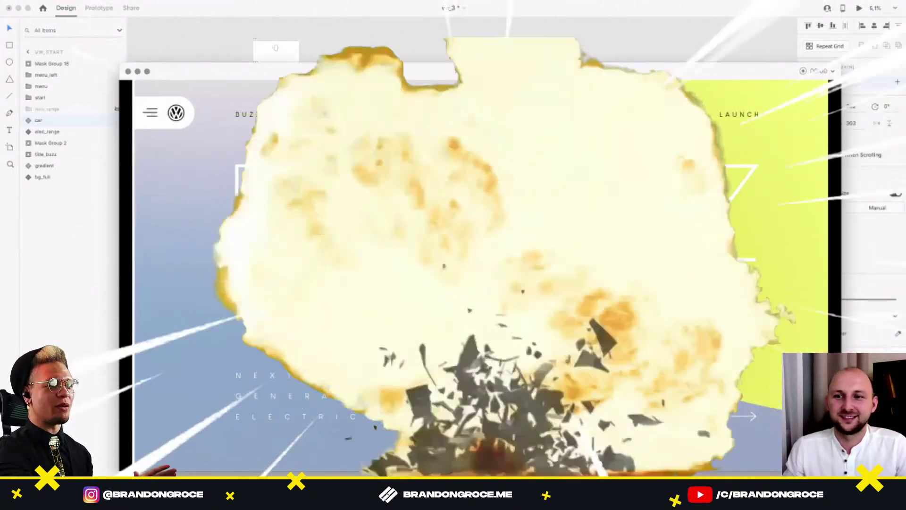
left_click_drag(841, 272, 828, 271)
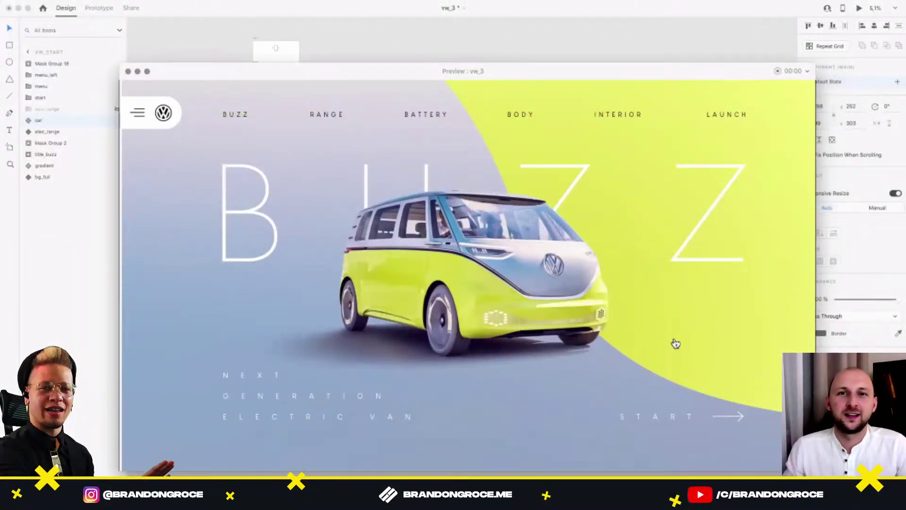
Play the prototype from the start screen to the electric range screen and toggle between the 930 km and 1230 km route maps.
left_click(689, 427)
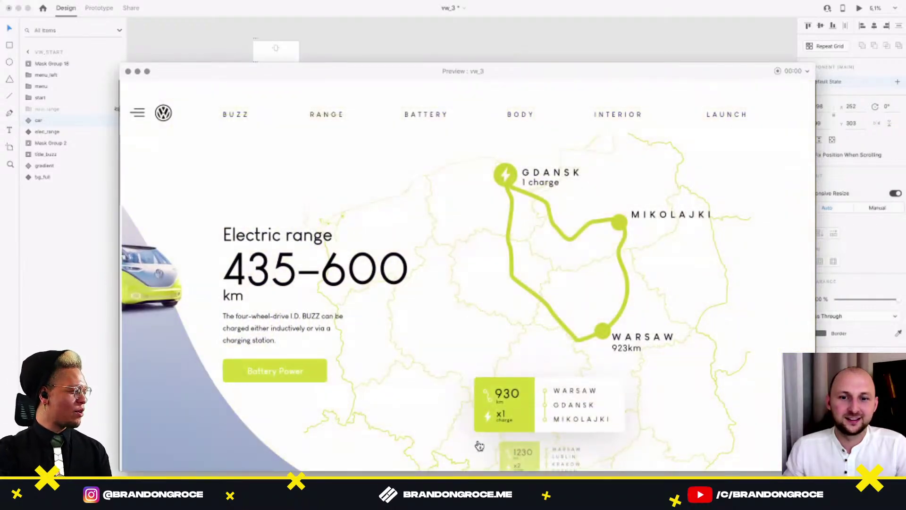
left_click(556, 458)
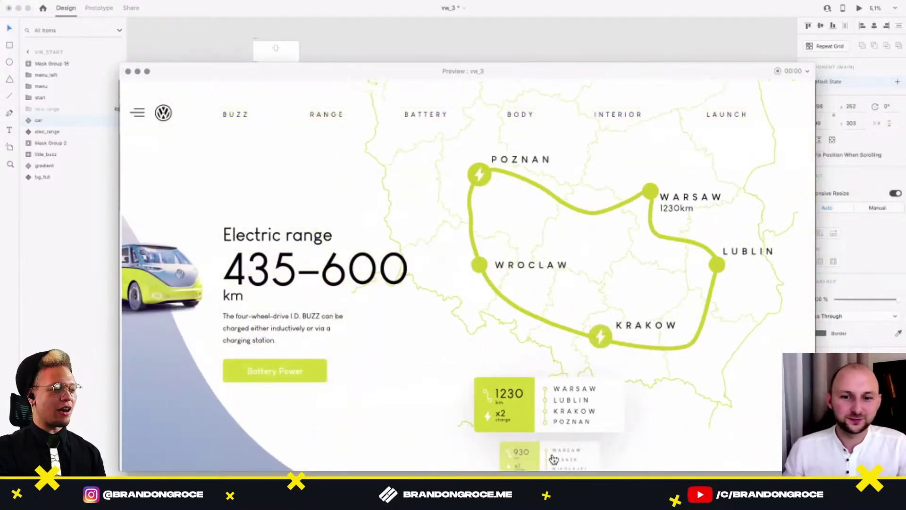
left_click(554, 458)
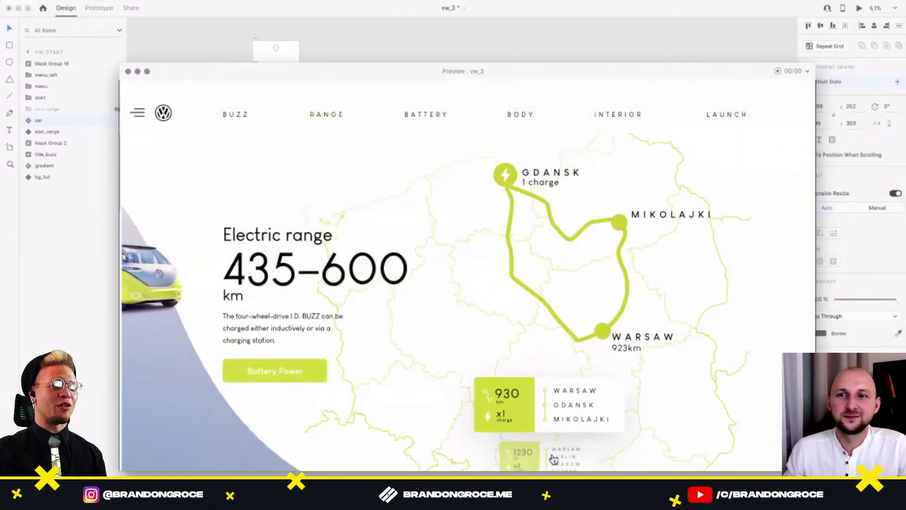
left_click(553, 458)
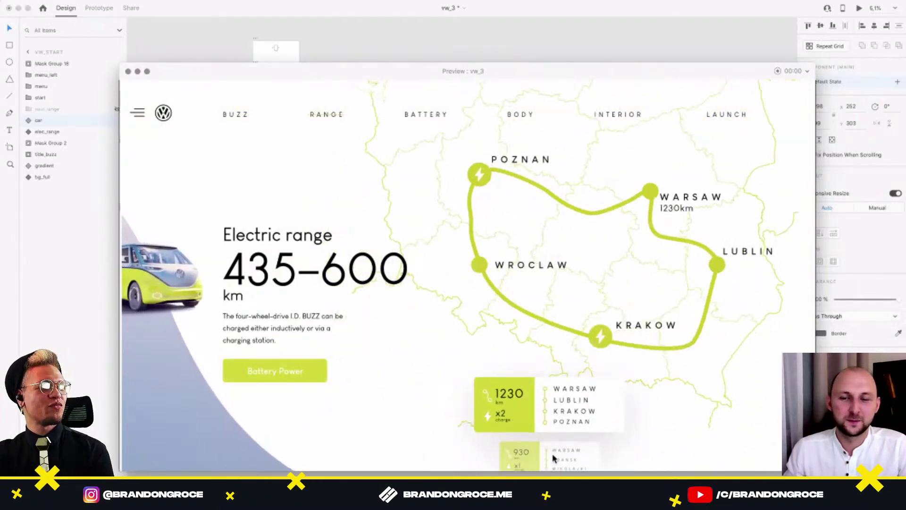
left_click(553, 458)
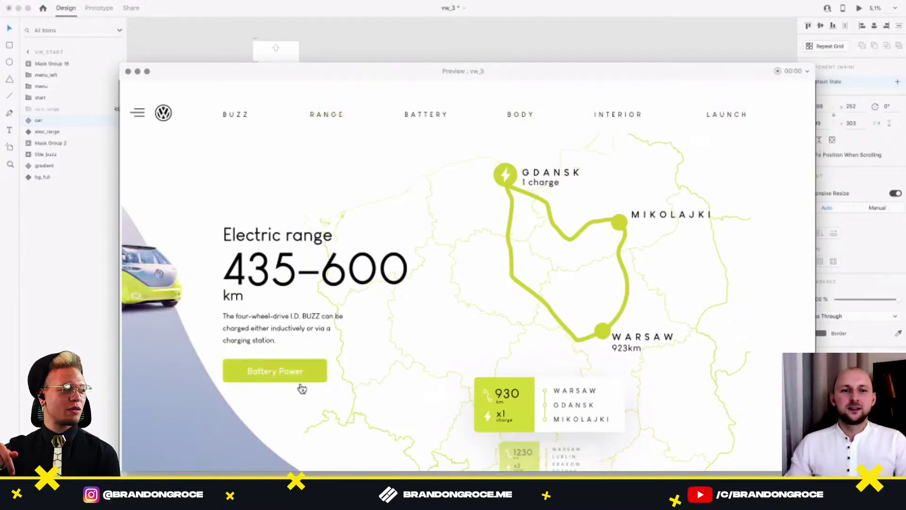
Play the battery, body and interior screens, advance the seating carousel, and close the preview to return to the artboards.
left_click(289, 372)
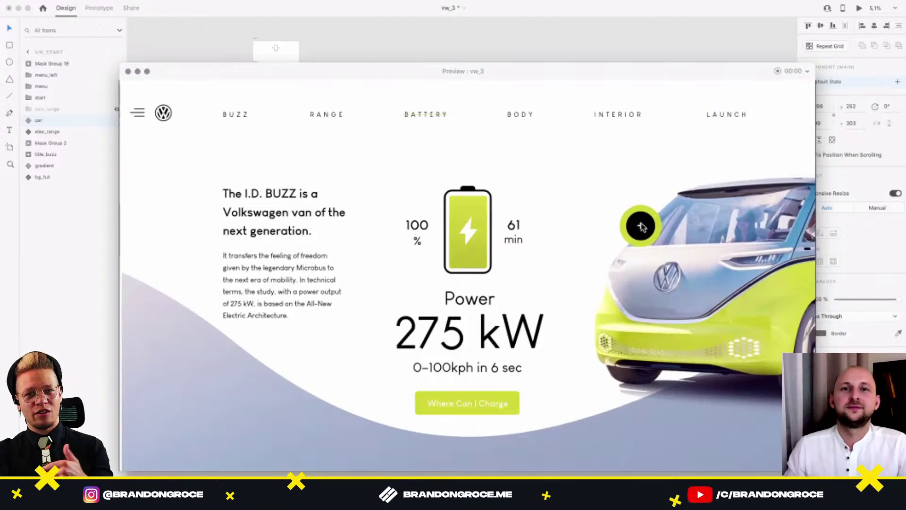
left_click(640, 227)
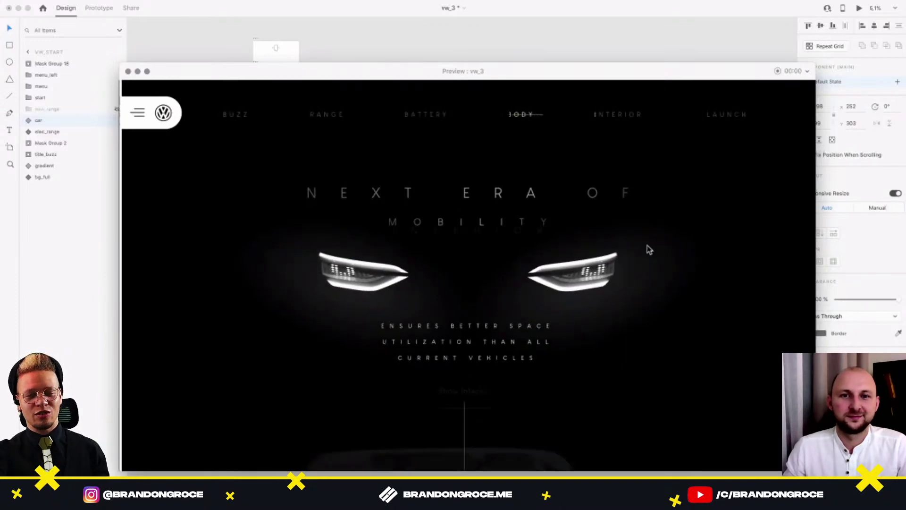
left_click(625, 116)
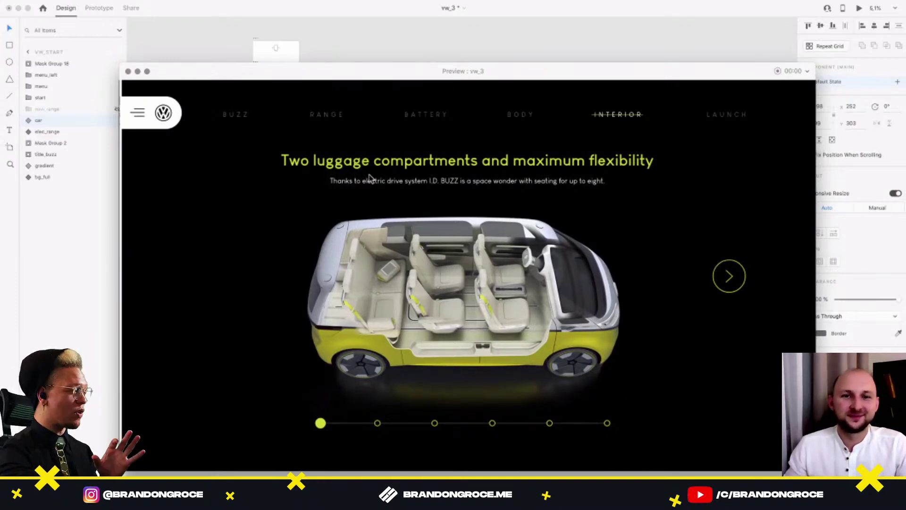
left_click(733, 271)
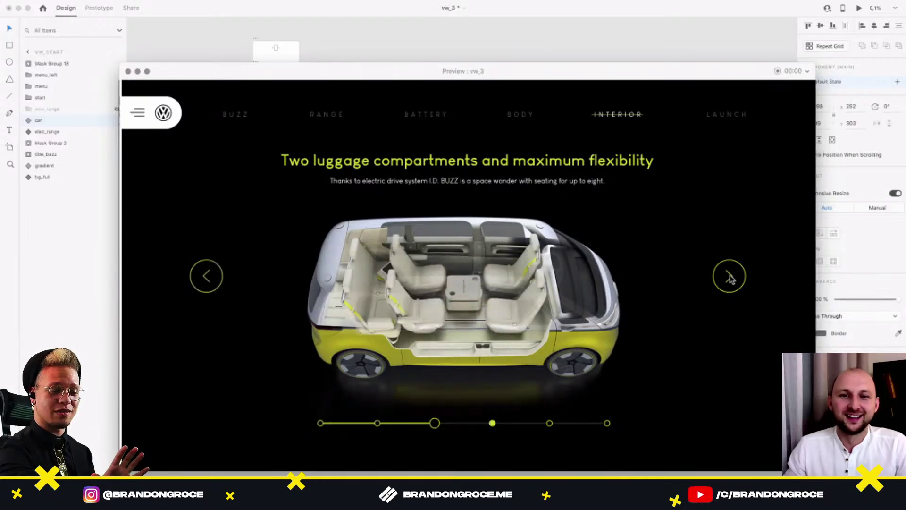
left_click(128, 71)
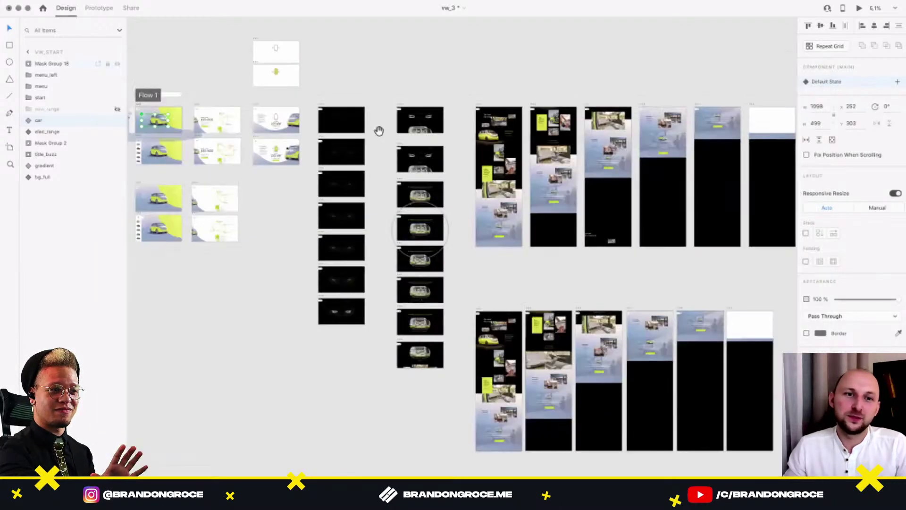
scroll(378, 132, "up", 10)
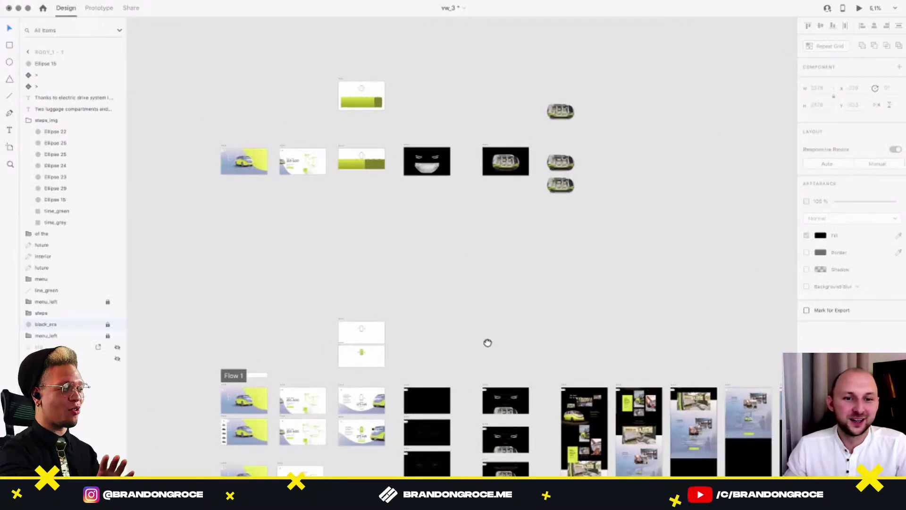